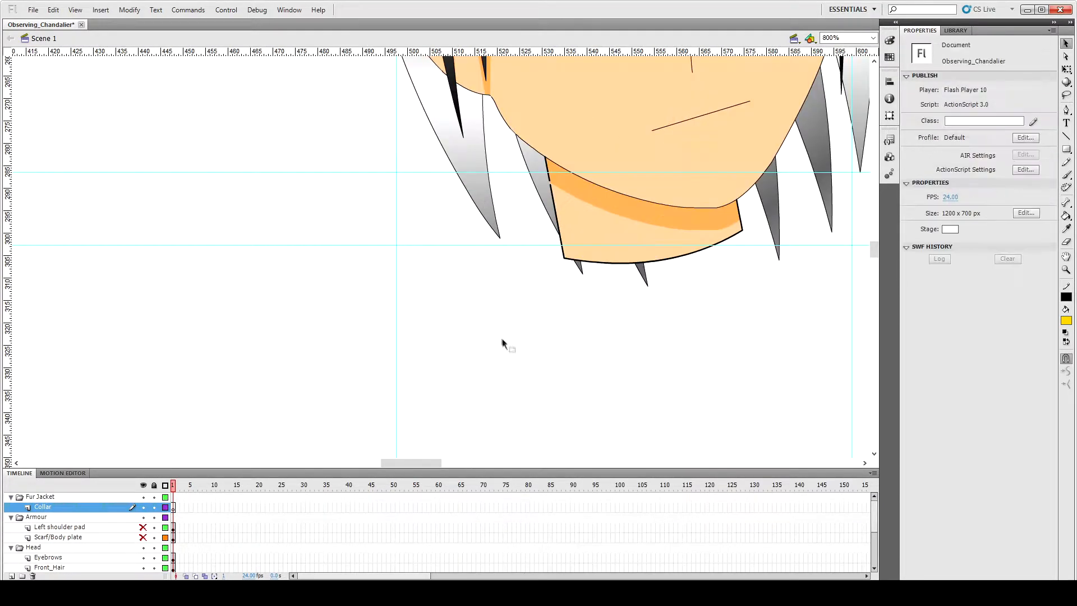
Step: Draw a red line from the neck's left edge out to the left hair tip and bend it into an upward arc
key(n)
drag(547, 238, 496, 257)
key(v)
click(521, 247)
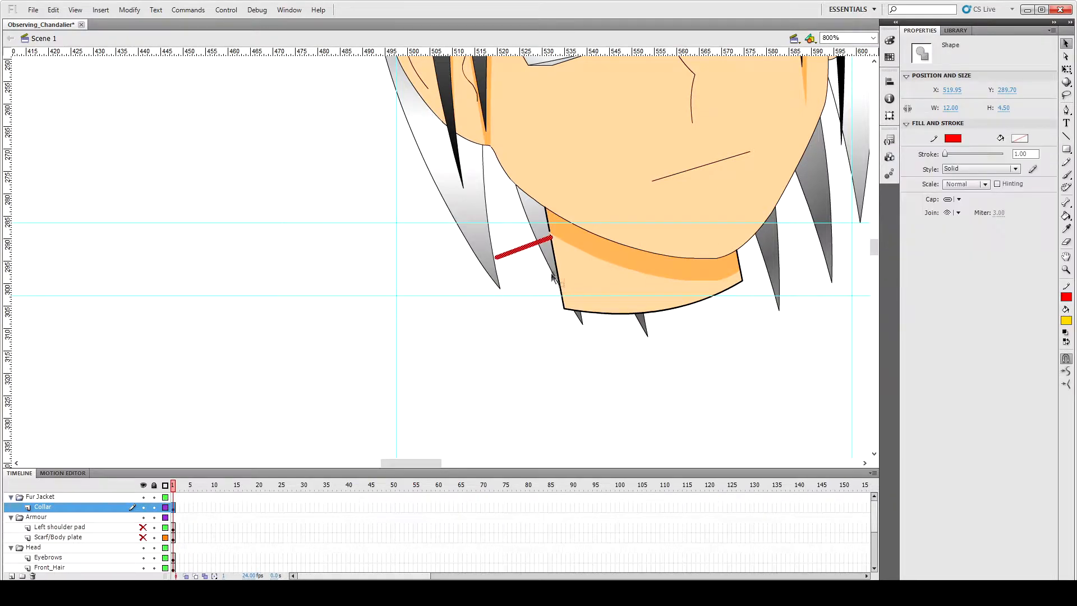
click(553, 275)
drag(527, 250, 519, 240)
click(627, 415)
scroll(506, 253, down, 2)
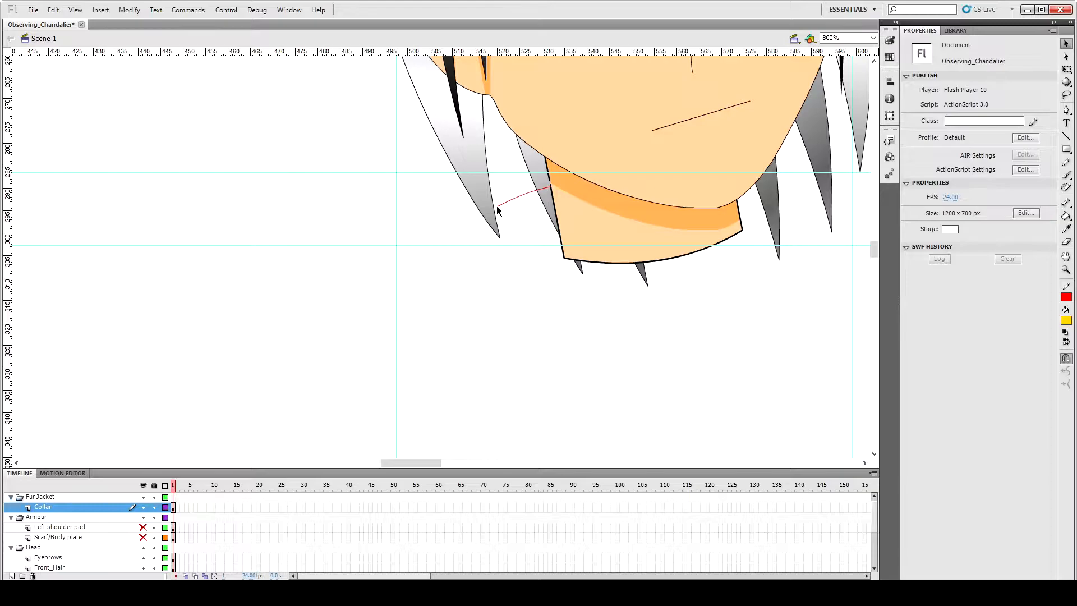
Step: Draw a second red line from the arc's outer end across the neck, sagging slightly, as the collar's front edge
key(n)
drag(497, 207, 596, 232)
key(v)
key(ctrl+minus)
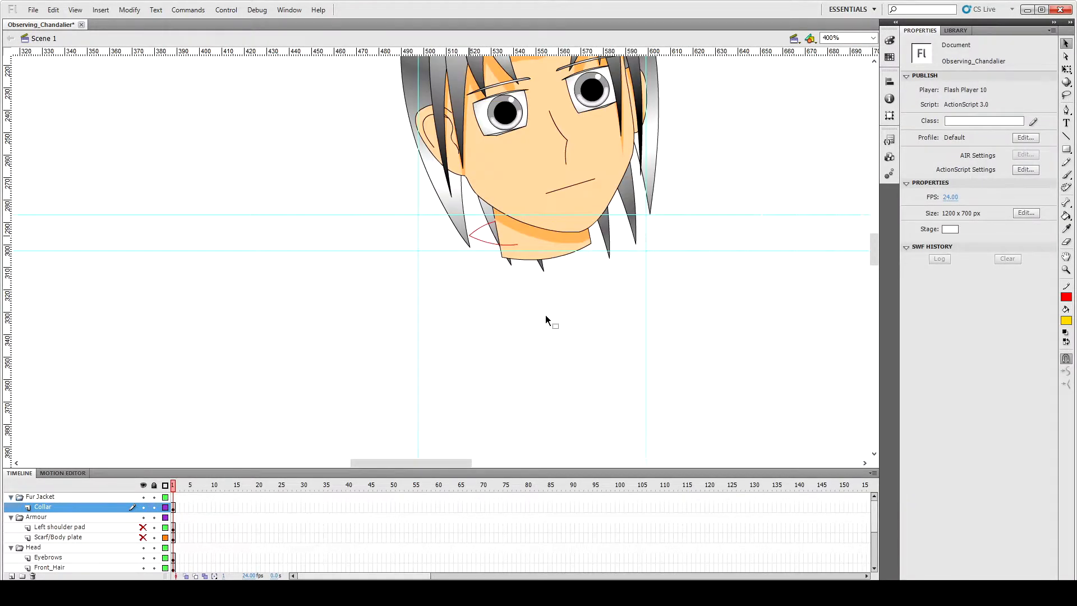
Step: Enlarge the upper collar arc with Free Transform so its inner end reaches the jawline, about 17.75 by 9.60 px
click(482, 227)
key(ctrl+equal)
key(ctrl+equal)
key(q)
drag(493, 229, 547, 199)
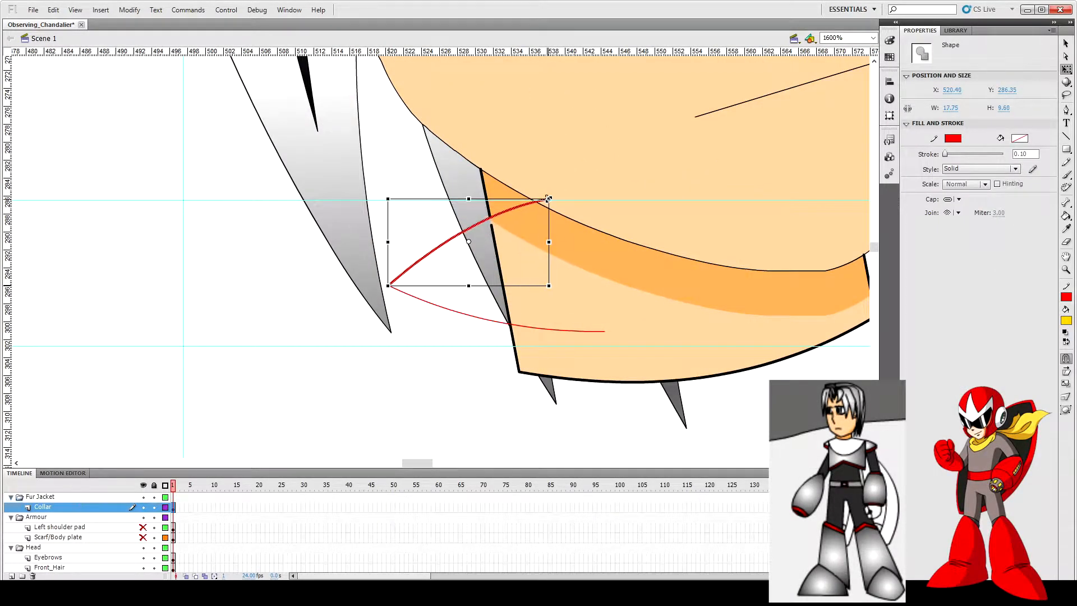
click(452, 242)
key(ctrl+minus)
key(ctrl+minus)
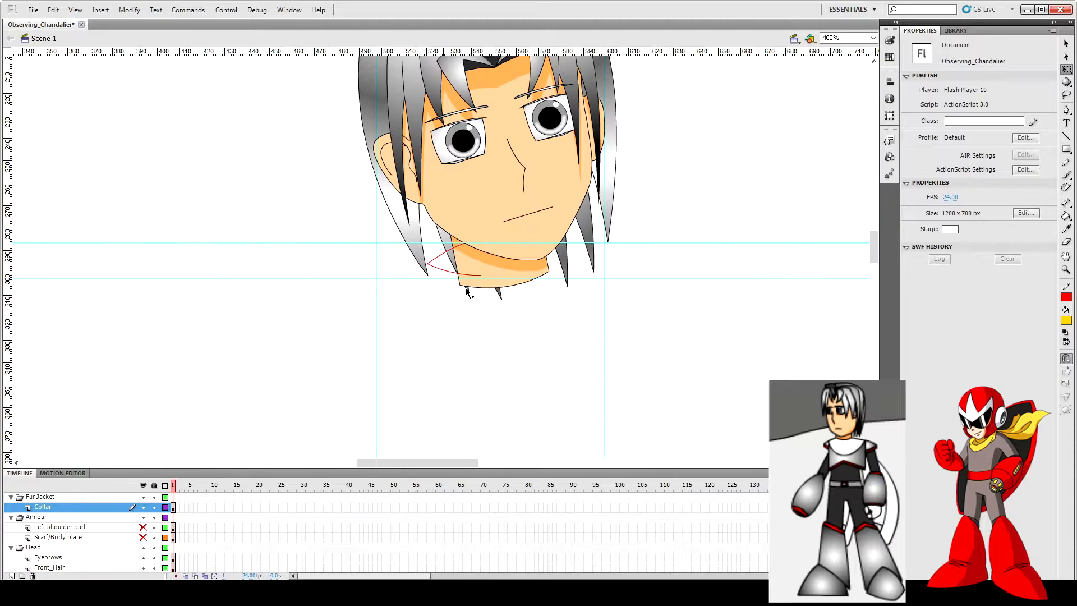
Step: Draw a side line down from the collar's outer corner, duplicate the front curve below as the bottom edge, and trim the overhang
key(n)
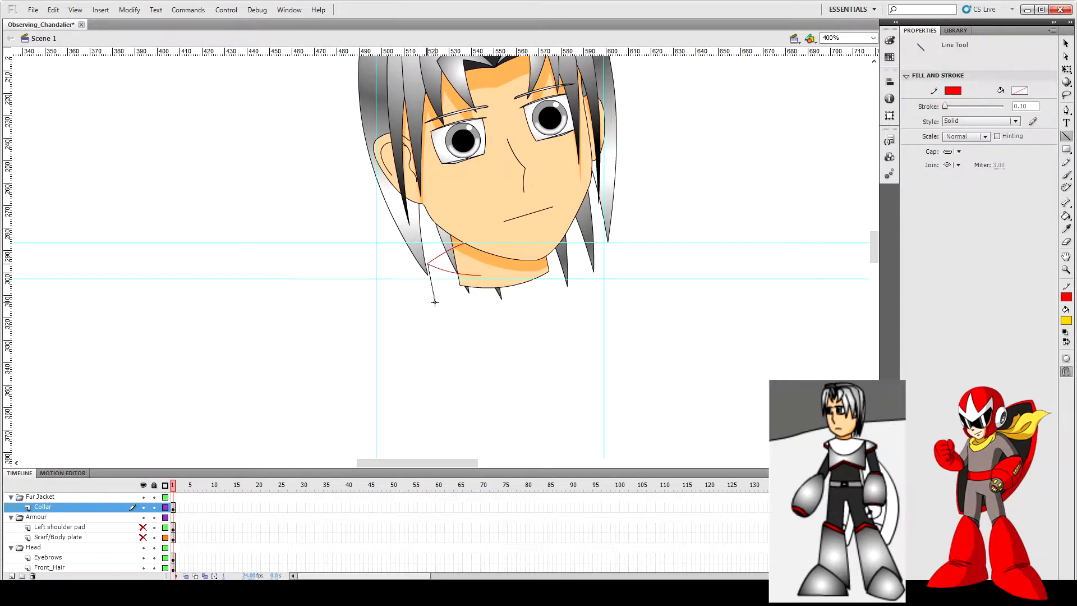
key(v)
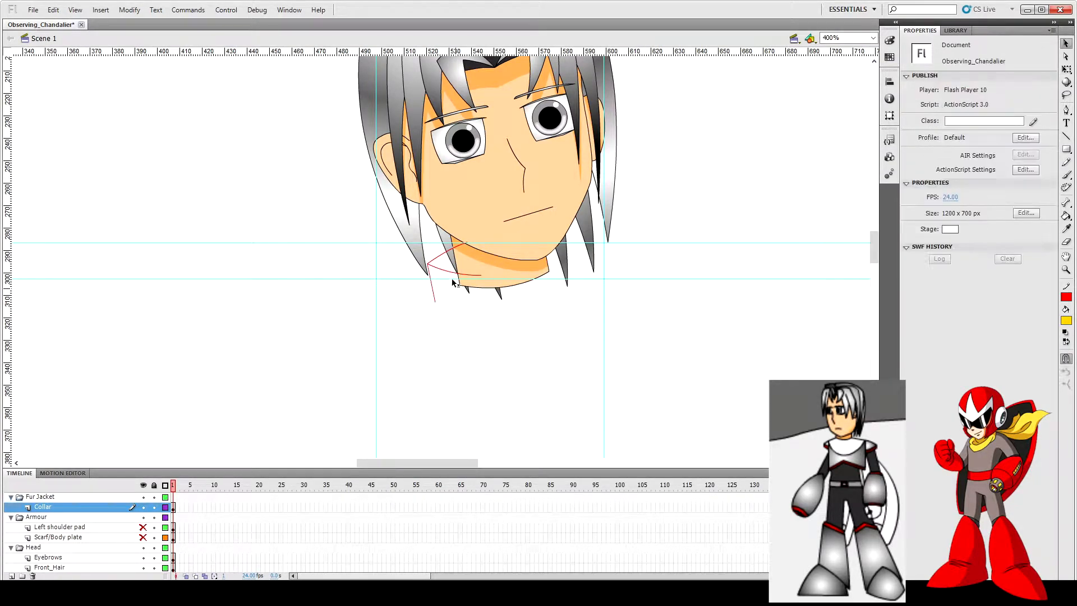
click(450, 273)
key(ctrl+c)
key(ctrl+shift+v)
key(shift+Down)
key(shift+Down)
key(shift+Down)
key(shift+Down)
key(shift+Down)
key(shift+Right)
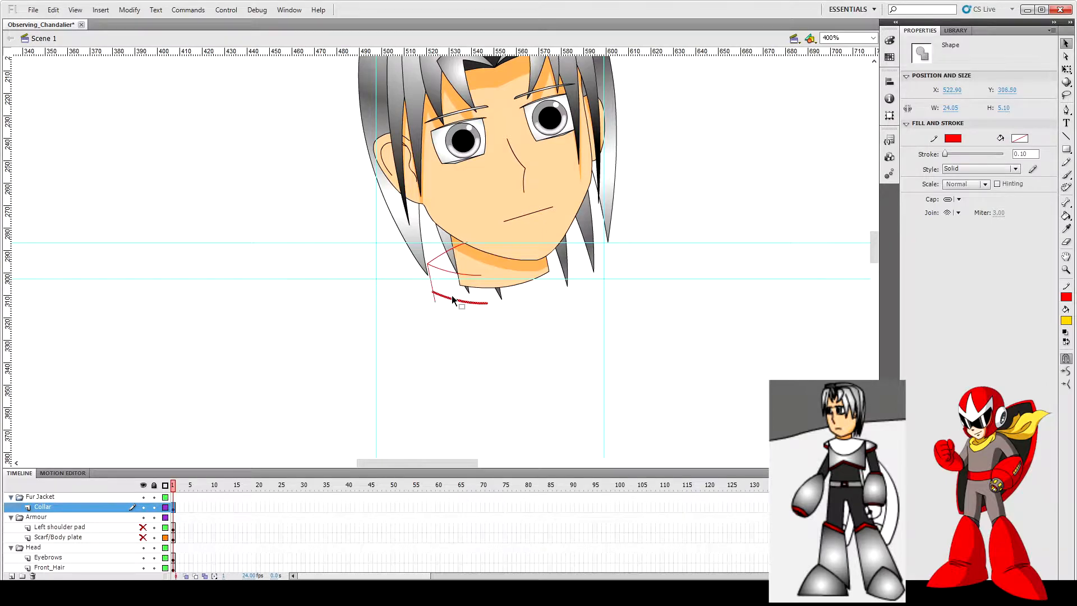
click(441, 304)
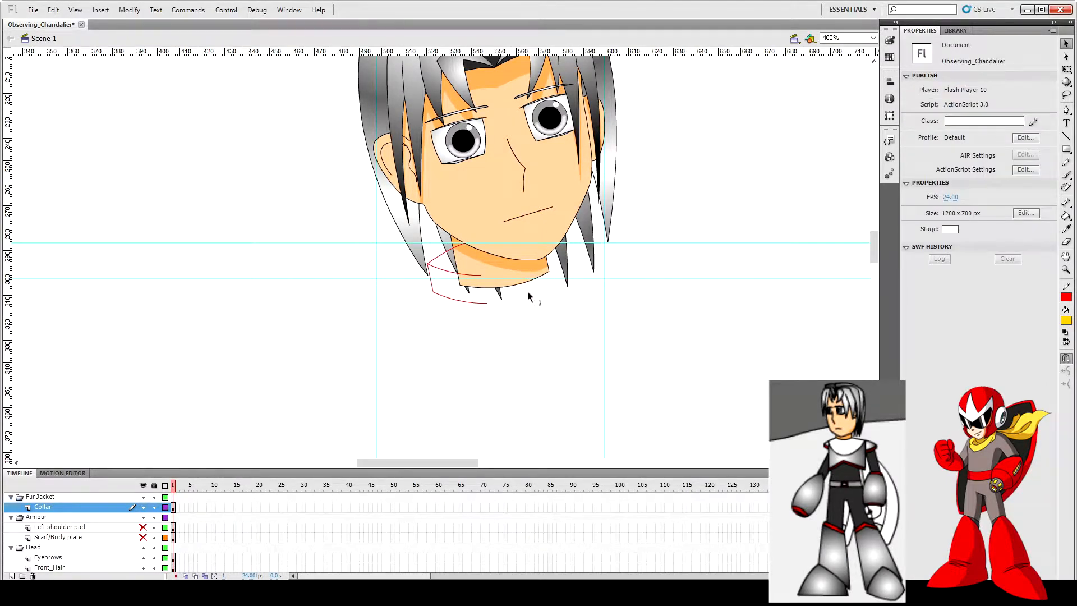
Step: Close the collar flap with a slanted line, about 2.5 by 12.5 px, joining the inner ends of its two curves
click(483, 303)
key(ctrl+equal)
key(ctrl+equal)
key(n)
drag(548, 279, 525, 167)
key(v)
key(ctrl+minus)
key(ctrl+minus)
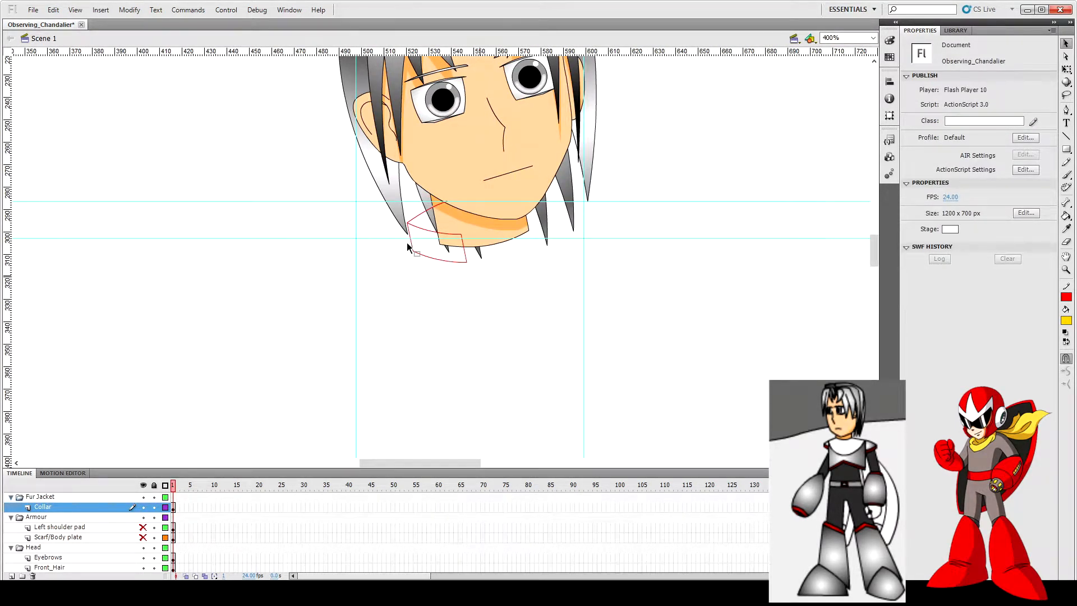
Step: Draw a gently arched shoulder line sloping down and outward from the collar flap's outer side
key(n)
mouse_move(361, 237)
mouse_down()
mouse_move(341, 264)
mouse_move(371, 240)
mouse_up()
key(v)
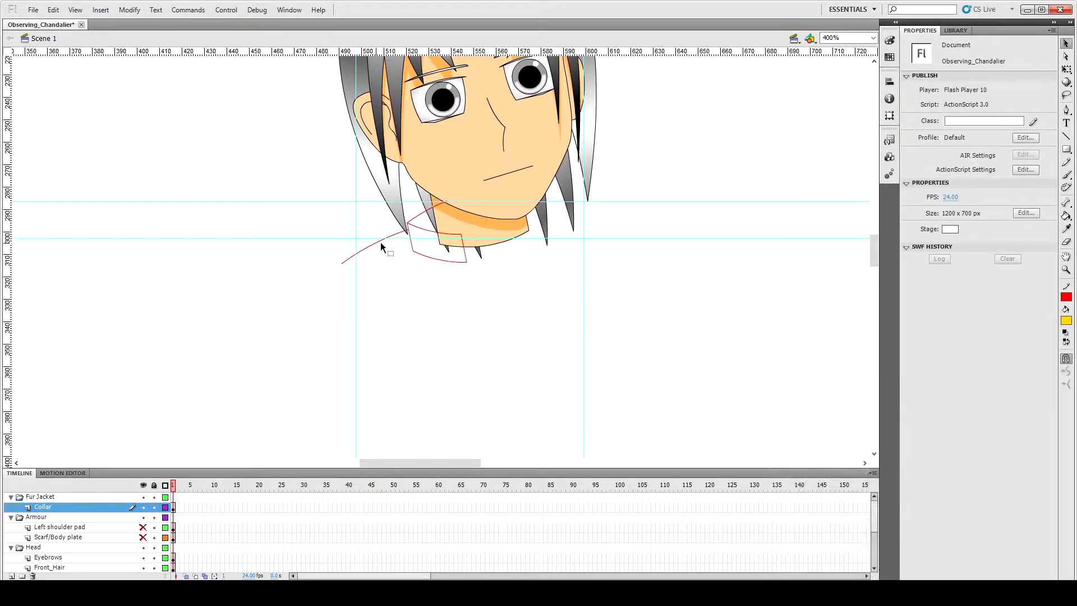
Step: Draw a slightly curved arm line running down from the outer end of the shoulder line
key(ctrl+minus)
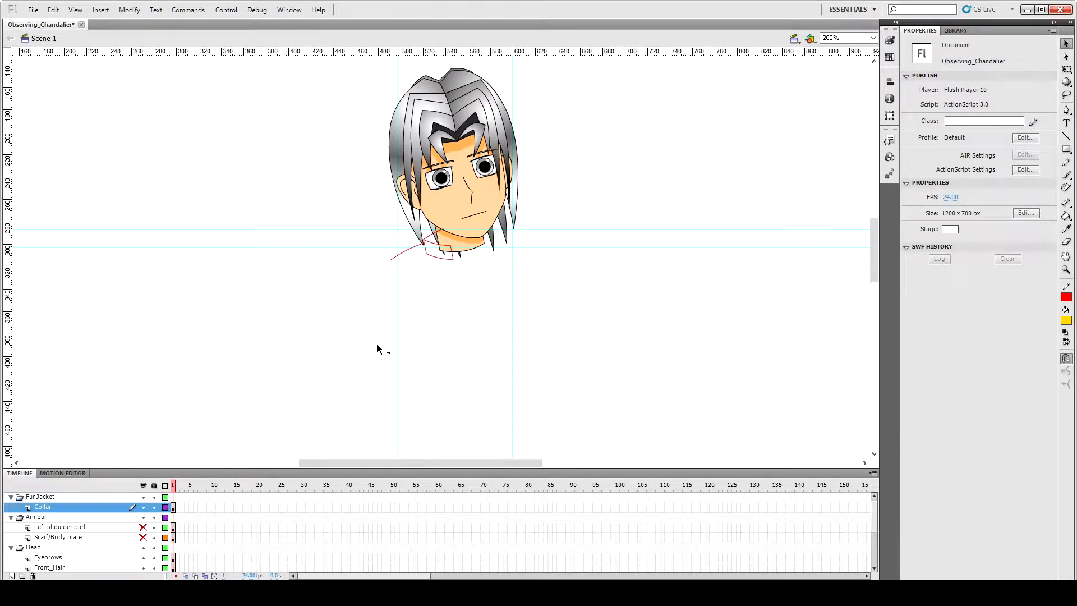
click(399, 262)
key(ctrl+equal)
key(ctrl+equal)
click(410, 311)
scroll(410, 311, down, 3)
key(n)
drag(374, 190, 337, 376)
key(v)
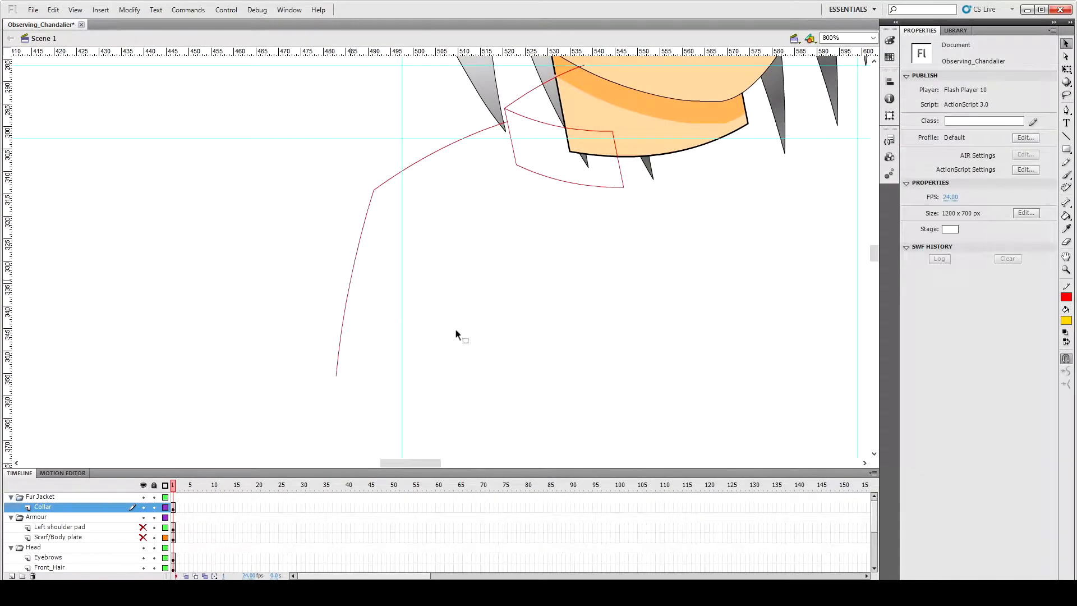
Step: Lower the arm line and extend the shoulder curve down to meet its upper end
key(ctrl+minus)
key(ctrl+minus)
click(417, 268)
key(shift+Down)
key(ctrl+equal)
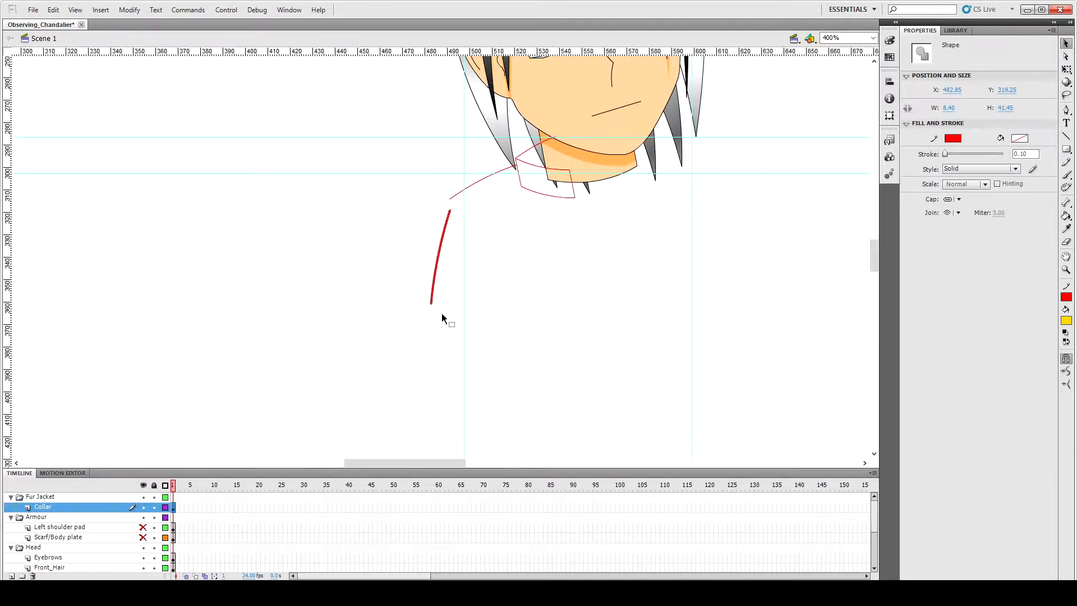
click(415, 211)
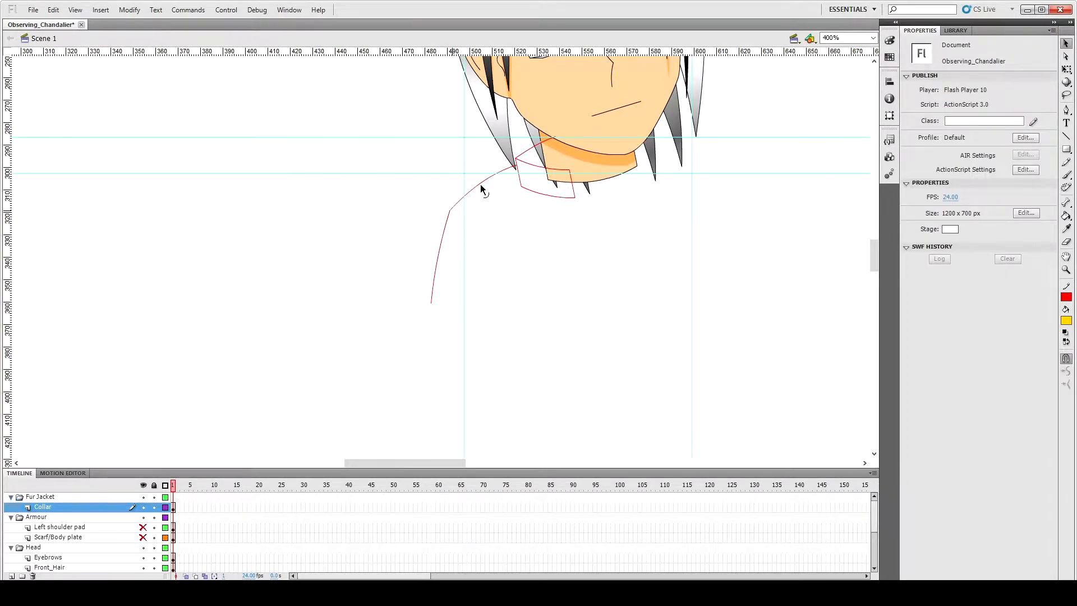
drag(483, 191, 484, 189)
scroll(585, 255, up, 2)
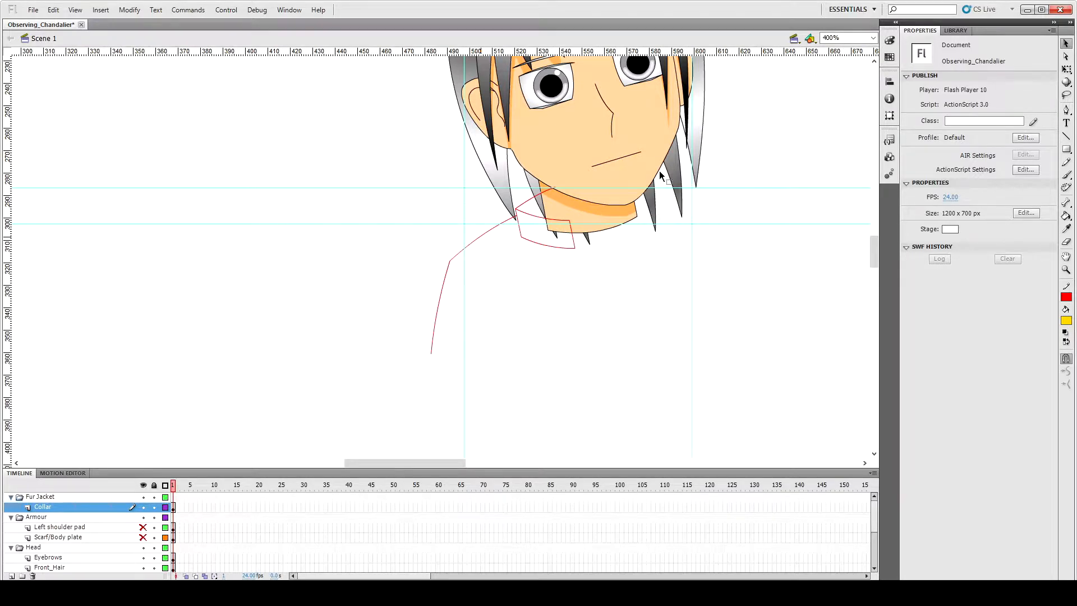
Step: Duplicate the collar flap's inner slanted line and move the copy to the neck's right edge at X 571.45, Y 295.40
click(573, 239)
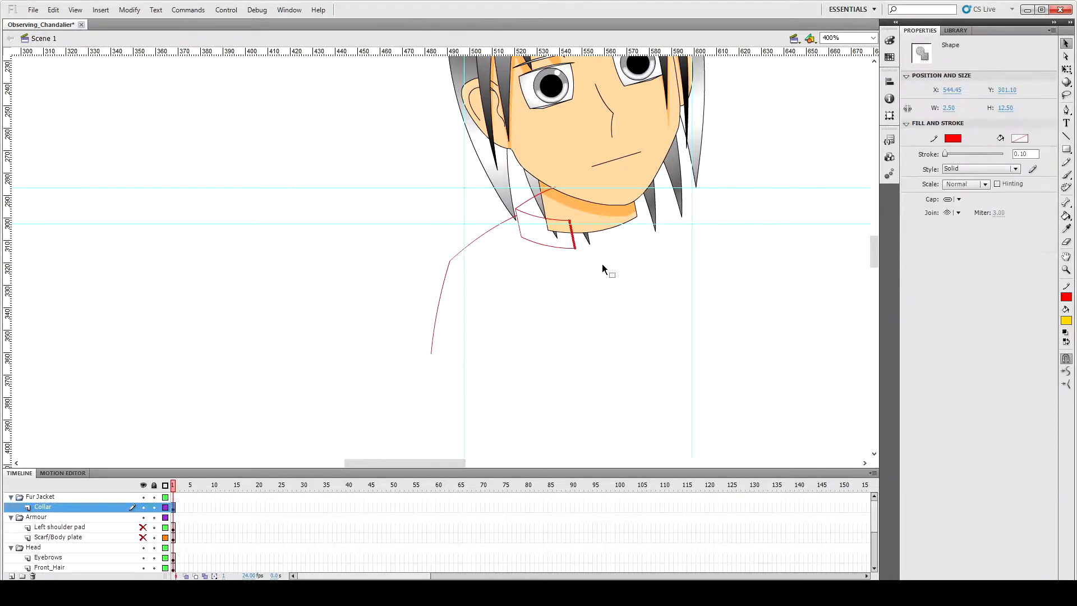
key(ctrl+equal)
key(ctrl+c)
key(ctrl+shift+v)
key(Right)
key(Right)
key(Right)
key(Right)
key(Right)
key(Right)
key(Right)
key(Right)
key(Right)
key(Right)
key(Right)
key(Right)
key(Right)
key(Right)
key(Right)
key(Right)
key(Right)
key(Right)
key(Right)
key(Right)
key(Right)
key(Right)
key(Right)
key(Right)
key(Right)
key(Right)
key(Up)
key(Up)
key(Up)
key(Up)
key(Up)
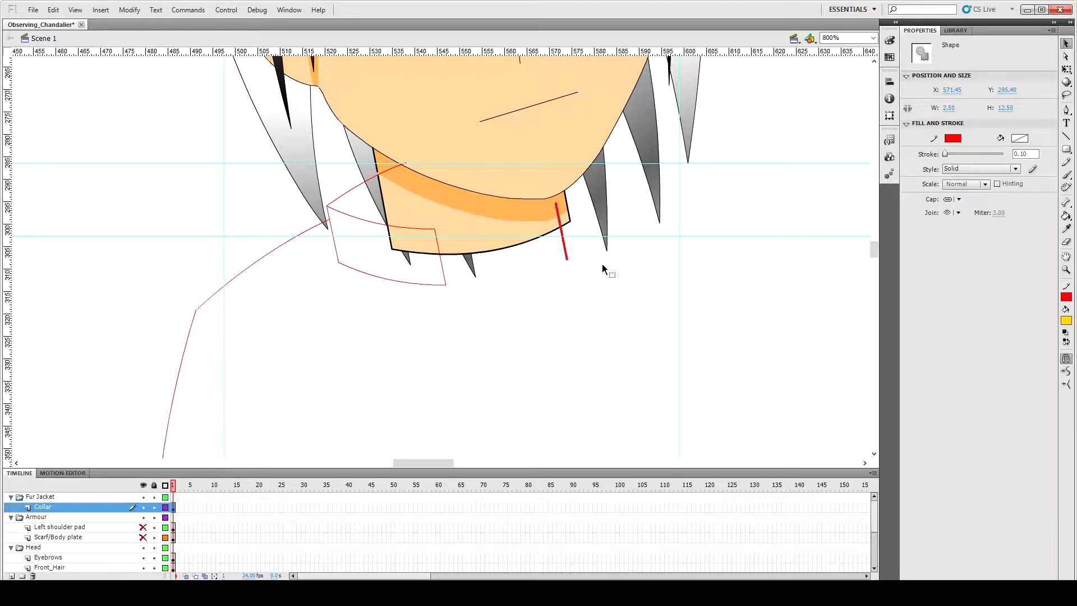
click(603, 270)
Step: Duplicate the collar flap's bottom curve, move the copy to the right, and flip it horizontally
click(439, 285)
key(ctrl+c)
key(ctrl+shift+v)
key(Right)
key(Right)
key(Right)
key(Right)
key(Right)
key(Right)
key(Right)
key(Right)
key(Right)
key(Right)
key(Right)
key(Right)
key(Right)
key(Right)
key(Right)
key(Right)
key(Right)
key(Right)
key(Right)
key(Right)
click(129, 10)
mouse_move(174, 138)
click(298, 256)
Step: Move the flipped curve to the lower end of the right slanted line and shorten it with Free Transform
key(Up)
key(Up)
key(Up)
key(Up)
key(Up)
key(Up)
key(Right)
key(Right)
key(Right)
key(Right)
key(Right)
key(Right)
key(Right)
key(Right)
key(Right)
key(Right)
key(Right)
key(Right)
key(Right)
key(Right)
key(Right)
key(Right)
key(q)
drag(674, 247, 584, 51)
click(611, 341)
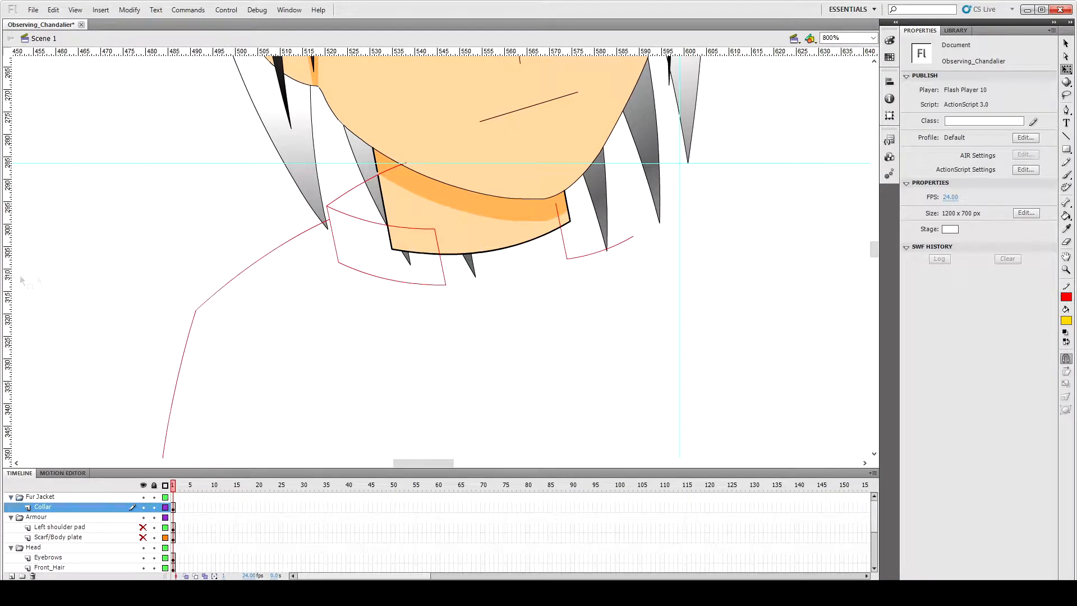
Step: Pull in the flipped curve's outer end and lower the right collar flap's curve and slanted line, placing the line at Y 296.40
drag(632, 240, 629, 228)
click(581, 260)
click(572, 284)
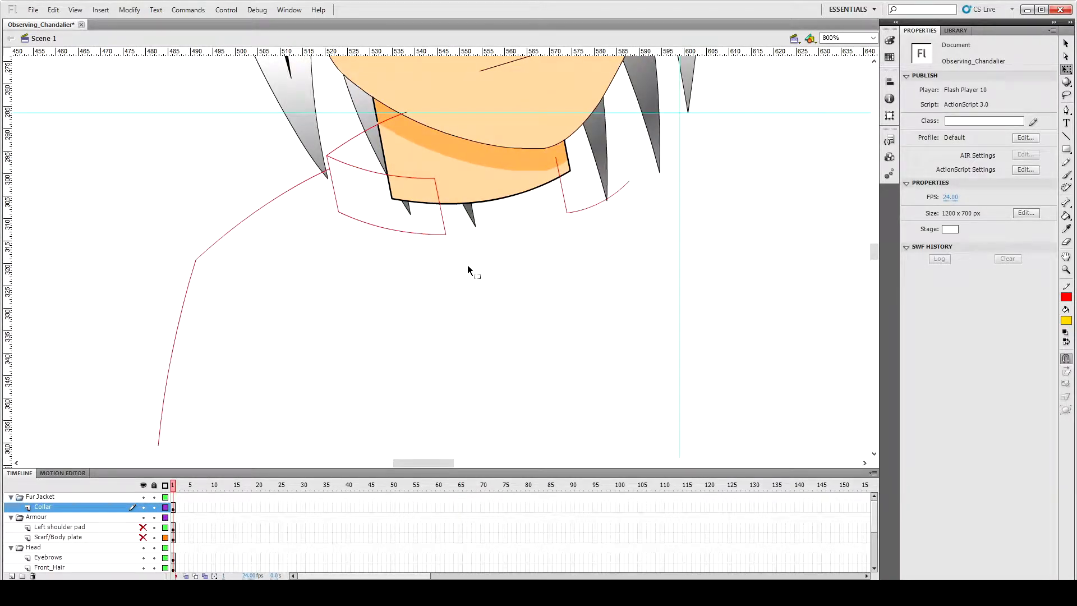
Step: Duplicate the right flap's slanted line and move the copy to the bottom curve's outer end at X 585.45, Y 289.40
click(564, 242)
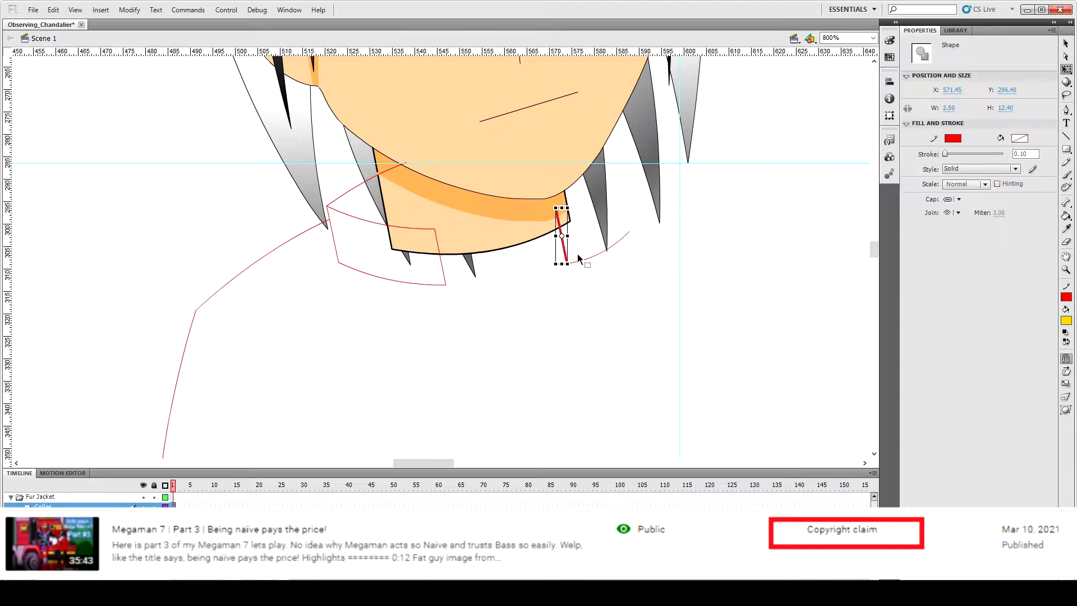
key(Right)
key(Right)
key(Right)
key(Right)
key(Right)
key(Right)
key(Right)
key(Right)
key(Right)
key(Right)
key(Right)
key(Right)
key(Right)
key(Right)
key(Up)
key(Up)
key(Up)
key(Up)
key(Up)
key(Up)
key(Up)
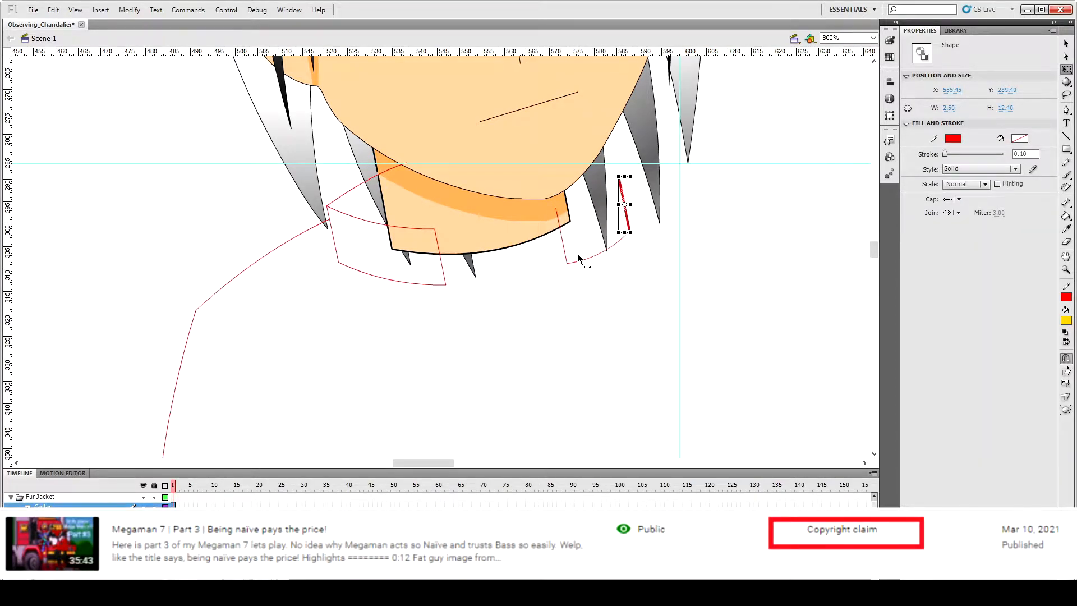
Step: Draw a short line from the top of the outer slanted line up toward the jaw with the Line tool
click(696, 302)
key(n)
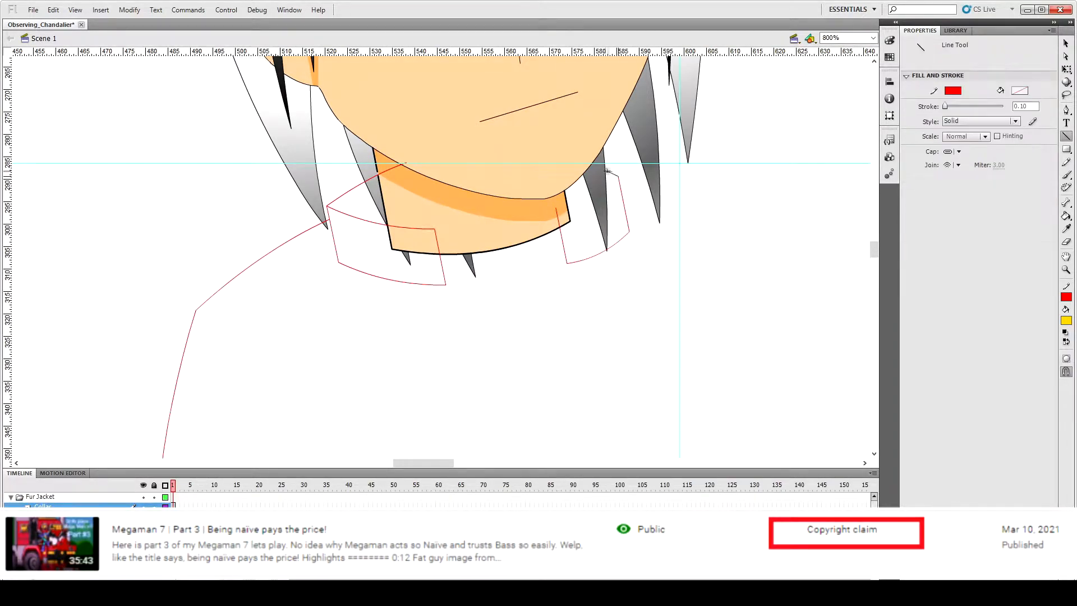
key(v)
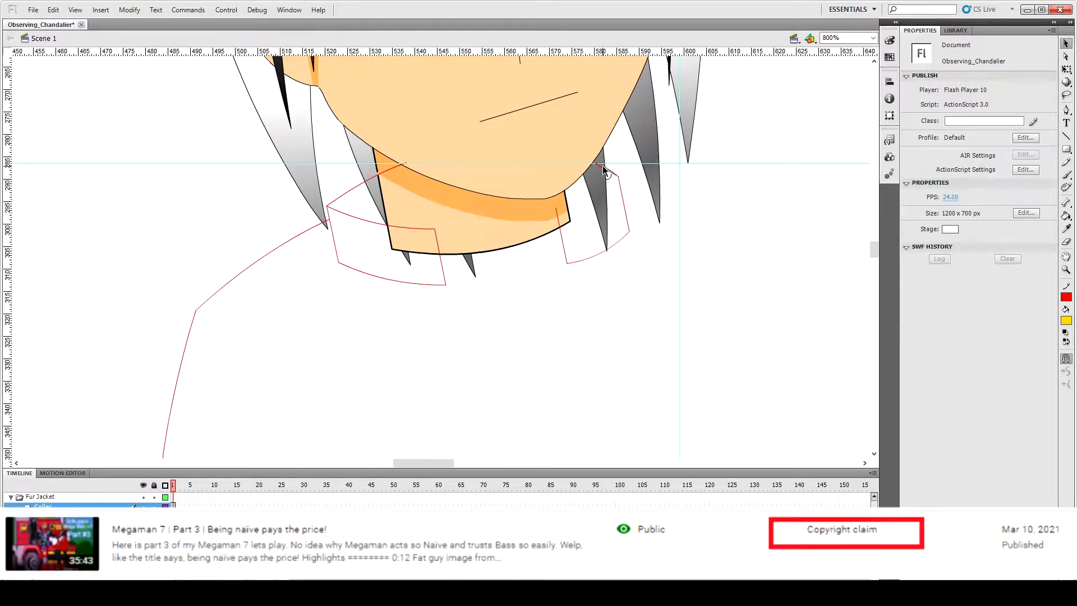
Step: Duplicate the right flap's bottom curve and move the copy up to X 571.85, Y 289.70 as the flap's top edge
click(600, 253)
key(ctrl+c)
key(ctrl+shift+v)
key(shift+Up)
key(shift+Up)
key(shift+Up)
key(shift+Up)
key(shift+Up)
key(shift+Up)
key(shift+Up)
key(shift+Up)
key(shift+Up)
key(shift+Up)
key(shift+Left)
key(shift+Left)
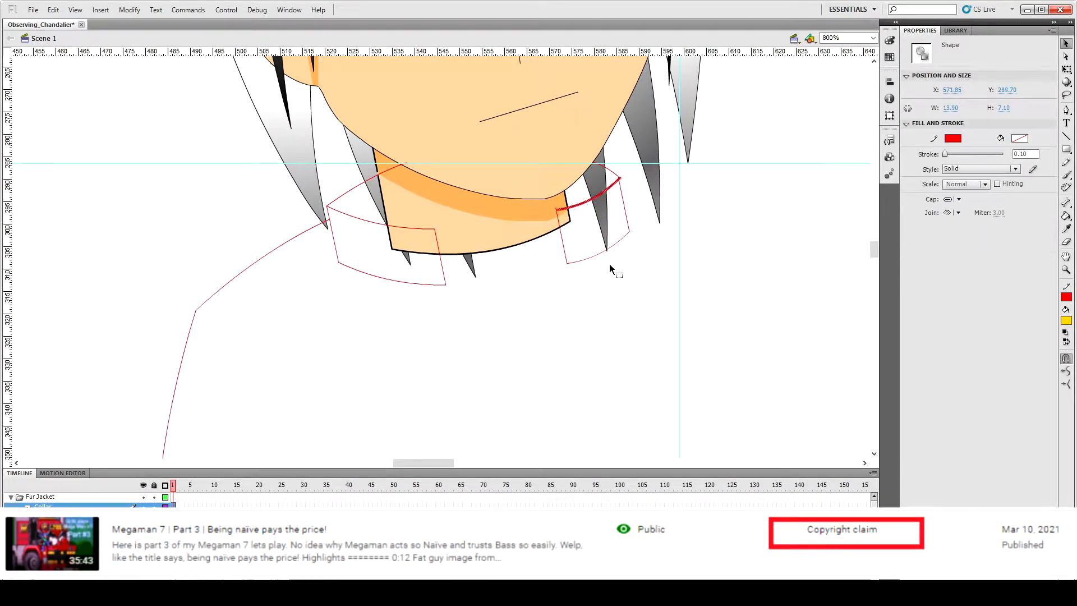
click(610, 264)
Step: Adjust the right flap's top curve with Free Transform so its ends meet the two slanted lines
click(611, 185)
key(ctrl+equal)
key(ctrl+equal)
key(q)
drag(440, 219, 441, 216)
click(515, 210)
double_click(515, 220)
click(560, 248)
key(ctrl+minus)
key(ctrl+minus)
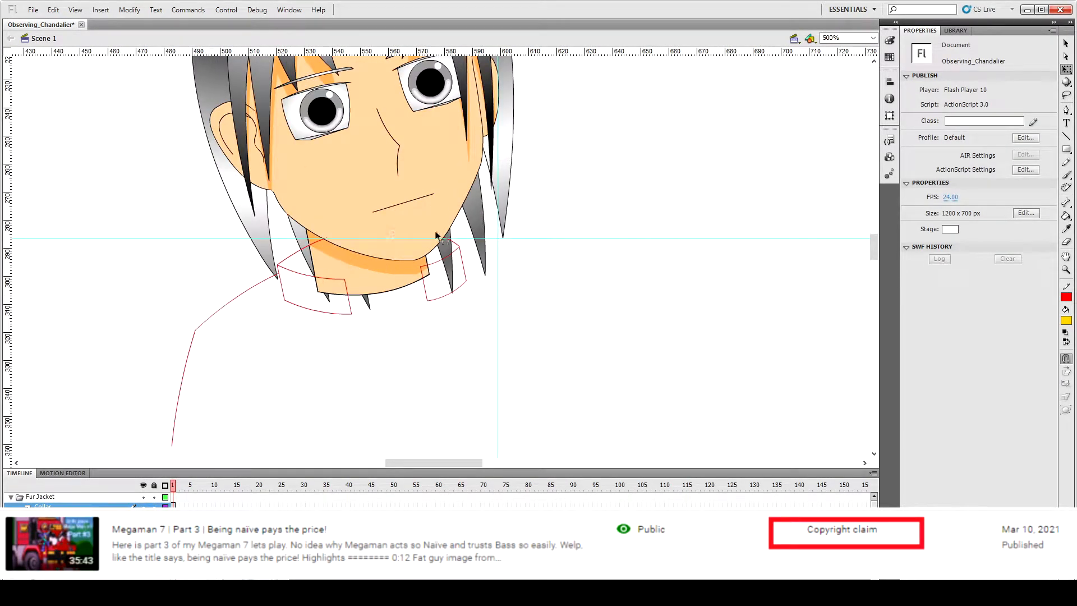
Step: Stretch the short line at the right flap's upper corner over the jaw with Free Transform
click(455, 247)
key(ctrl+equal)
key(ctrl+equal)
drag(409, 238, 303, 177)
click(511, 328)
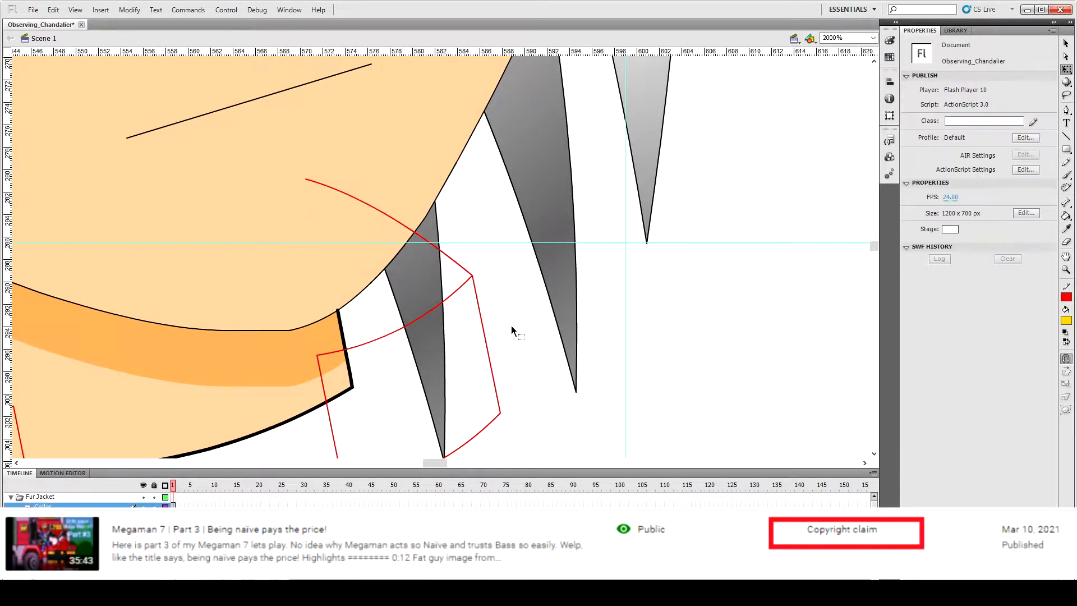
Step: Erase the part of the stretched line that overlaps the face, keeping a piece about 6.85 wide at the flap's corner
key(ctrl+minus)
key(ctrl+minus)
key(e)
click(1066, 358)
click(993, 385)
click(409, 243)
drag(426, 264, 440, 270)
key(v)
click(443, 257)
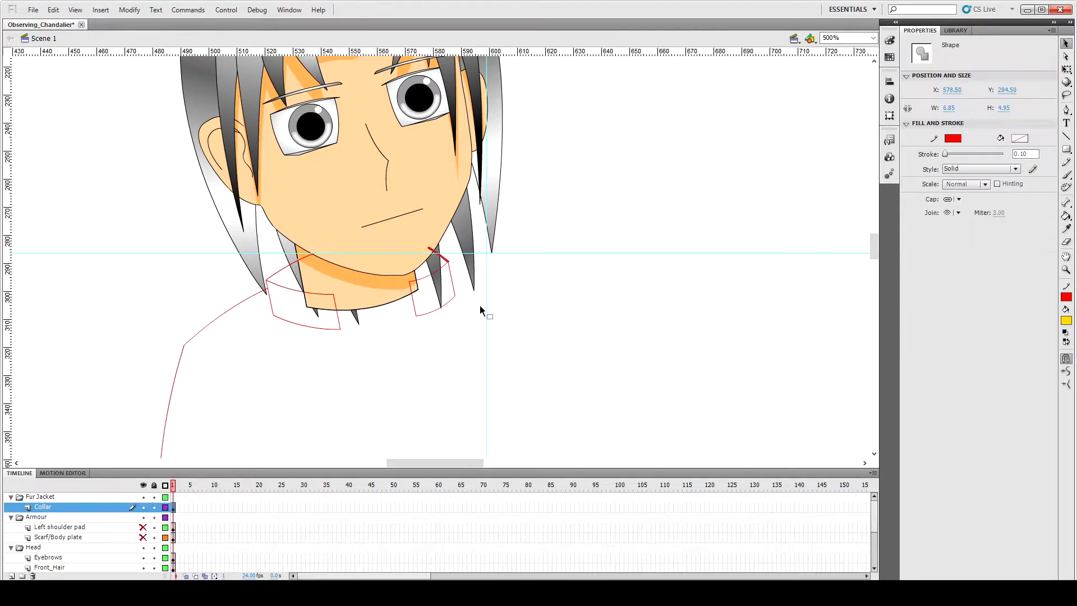
key(ctrl+equal)
click(479, 305)
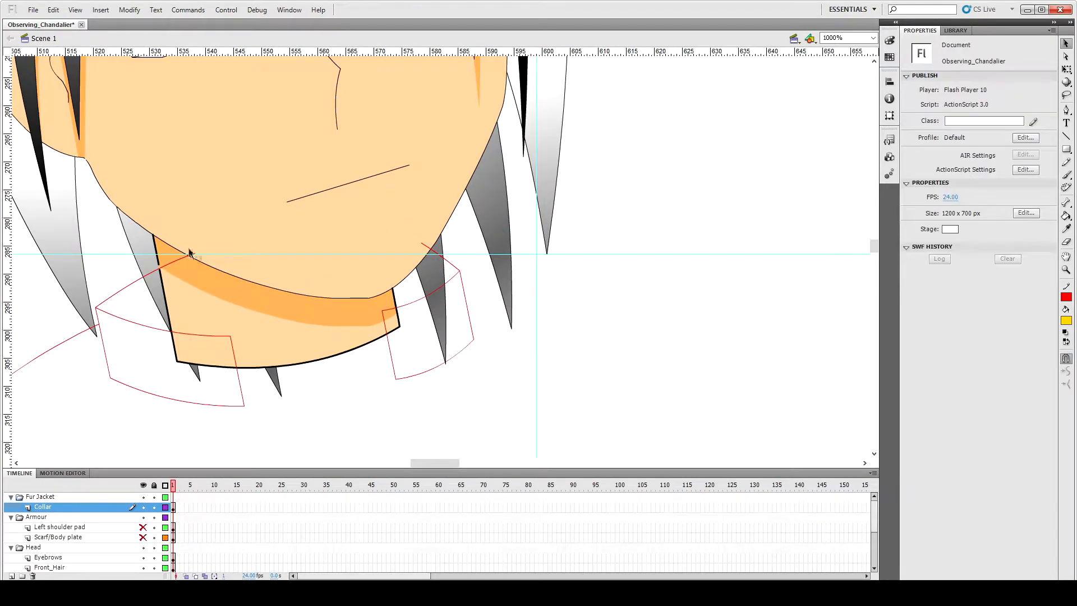
key(p)
click(460, 272)
drag(194, 254, 388, 227)
key(ctrl+z)
key(ctrl+minus)
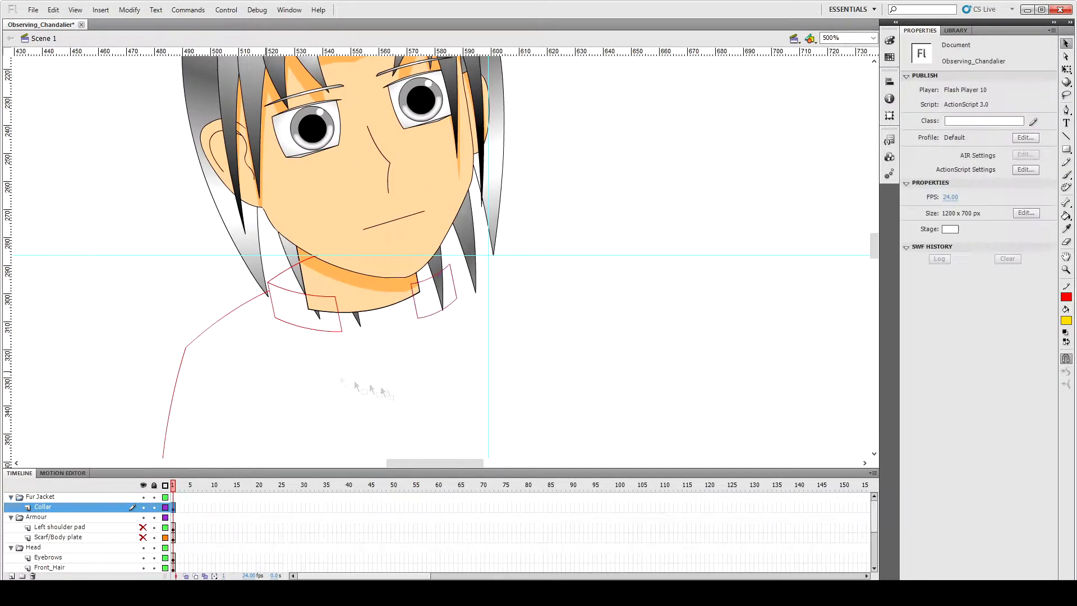
drag(317, 258, 199, 280)
key(v)
click(408, 246)
key(Delete)
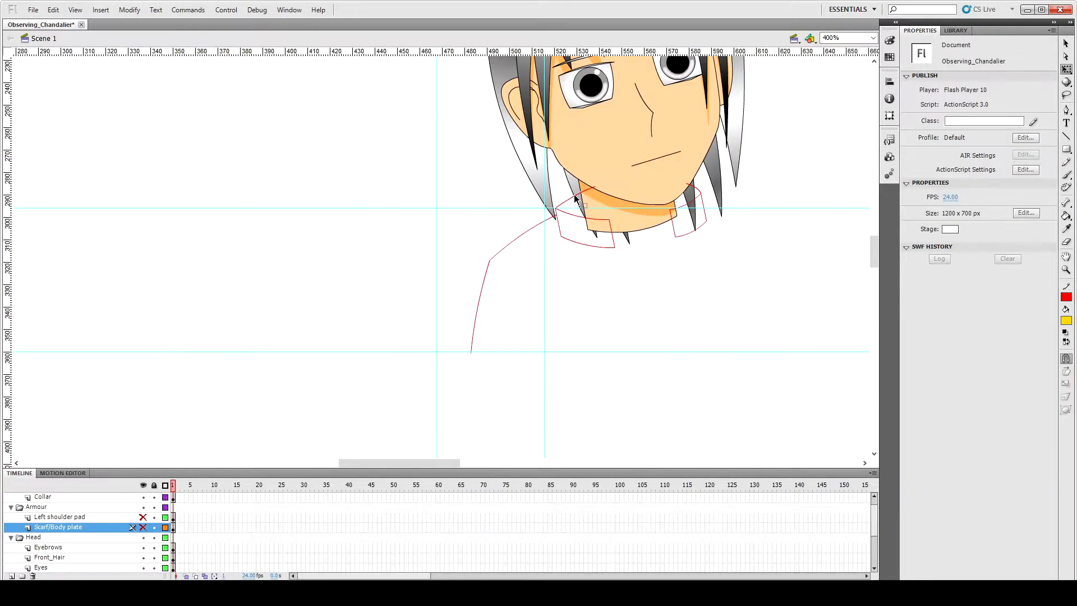
Step: Widen the left collar flap's upper curve with Free Transform so its outer end reaches the vertical guide
click(574, 198)
key(ctrl+=)
key(ctrl+=)
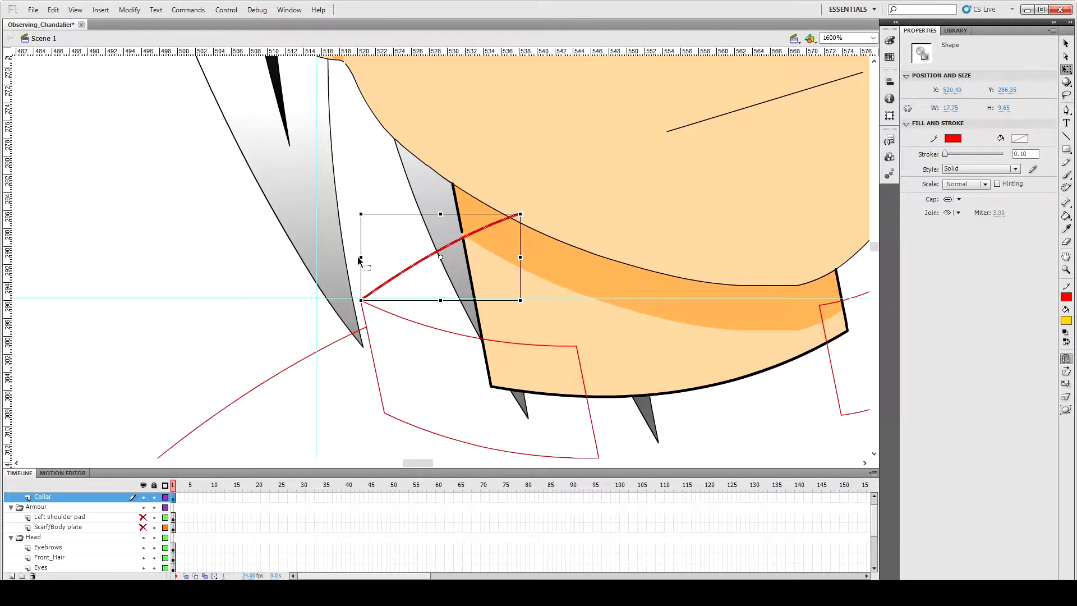
drag(360, 258, 316, 258)
Step: Select the left collar flap's four outline lines and move them left to meet the upper curve's outer end at the guide
scroll(361, 311, down, 2)
key(v)
click(372, 283)
drag(372, 283, 362, 252)
shift+click(400, 267)
shift+click(440, 386)
shift+click(595, 384)
key(shift+Left)
key(shift+Left)
key(shift+Left)
key(shift+Left)
key(shift+Left)
key(shift+Left)
key(shift+Left)
key(shift+Left)
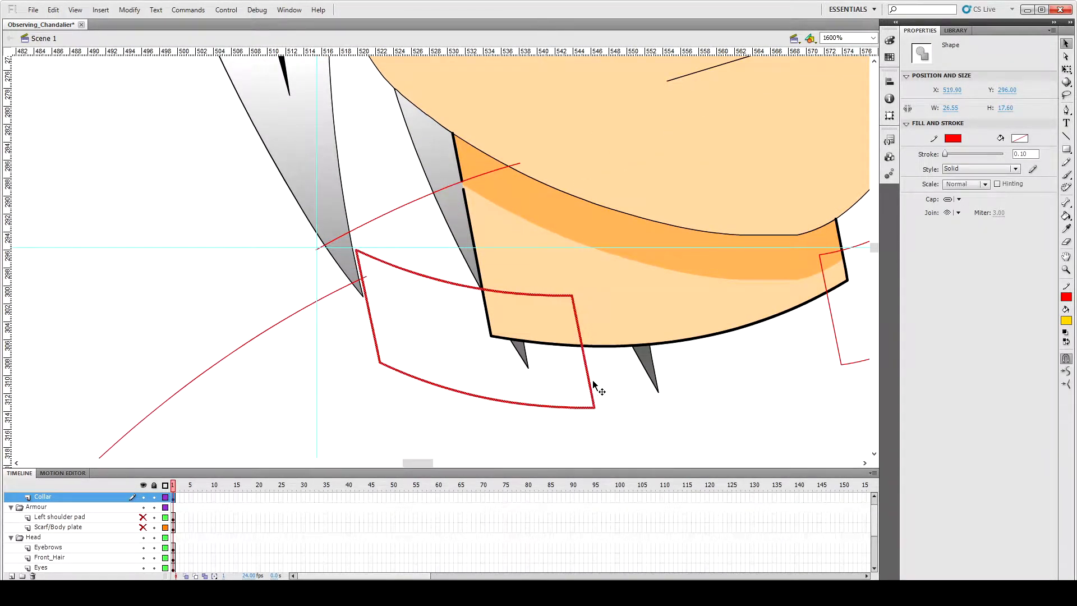
click(273, 289)
key(ctrl+minus)
key(ctrl+minus)
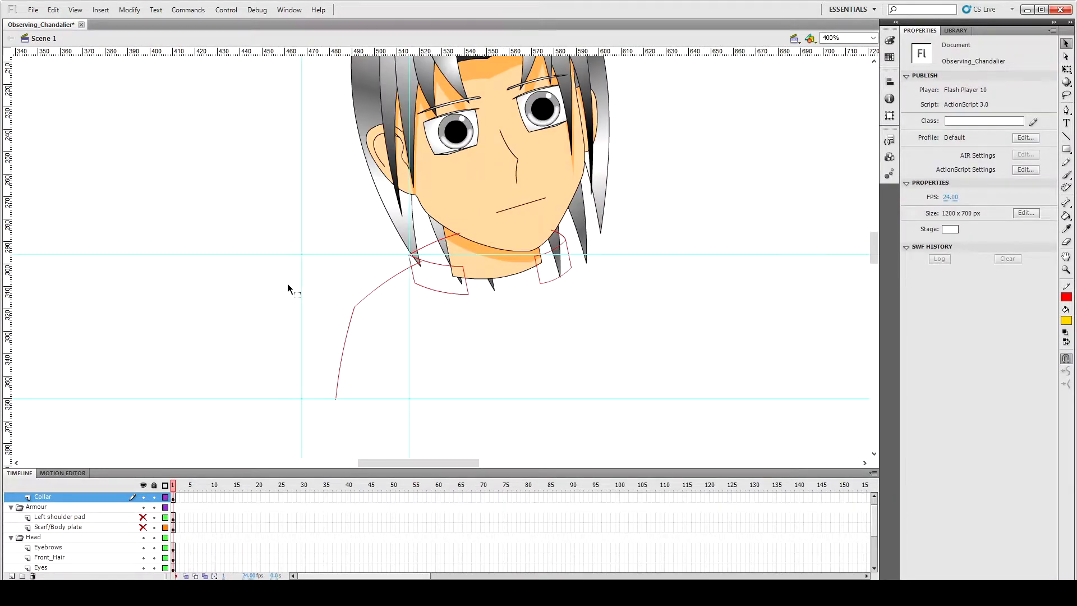
Step: Move the arm line outward, widen it with Free Transform, and adjust the shoulder curve to meet its upper end
click(341, 382)
key(shift+Left)
key(shift+Left)
key(shift+Left)
key(q)
drag(338, 352, 348, 353)
click(351, 314)
click(377, 289)
drag(420, 262, 422, 260)
Step: Move the shoulder curve and arm line together to X 475.40, then shift them slightly down
key(v)
key(Left)
key(Left)
key(Left)
key(Left)
key(Right)
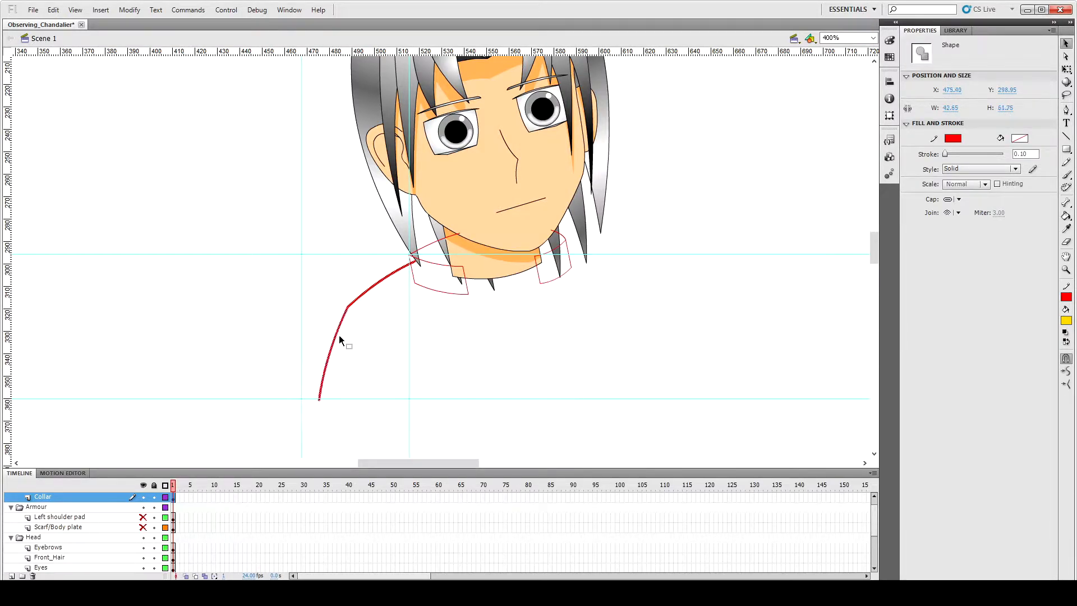
click(383, 355)
scroll(337, 381, down, 2)
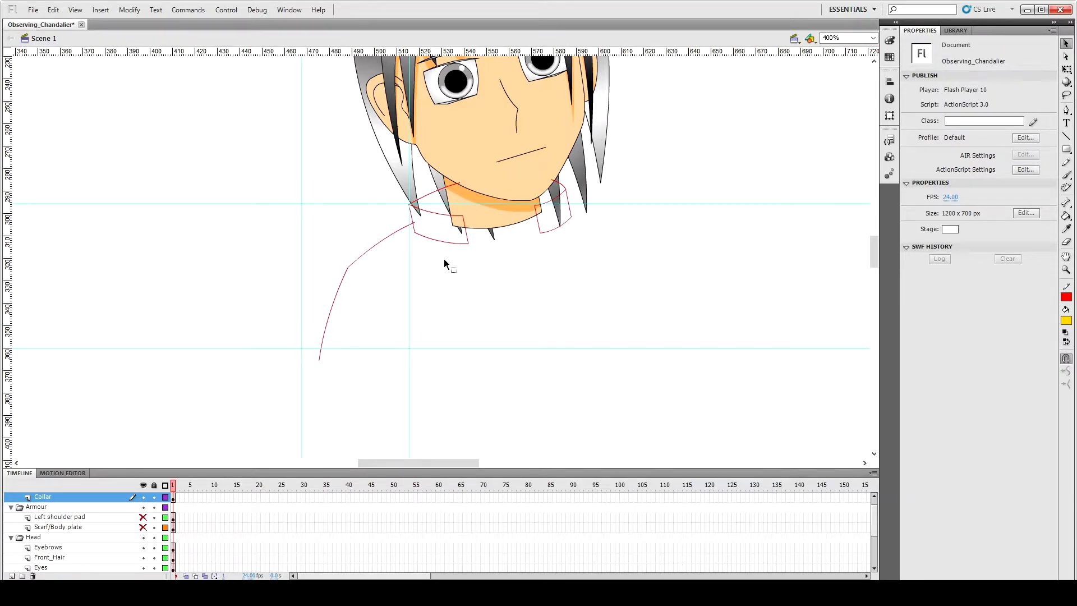
Step: Extend the left collar flap's inner slanted line downward with Free Transform to a height of about 84 px
click(469, 242)
key(q)
drag(469, 242, 501, 404)
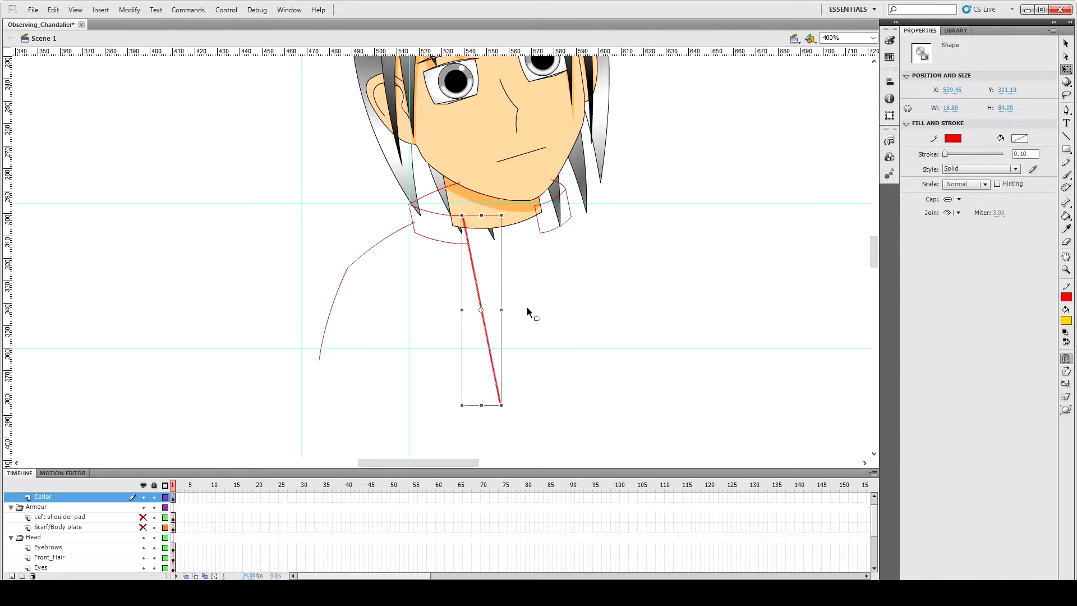
click(527, 307)
Step: Duplicate the extended line's section below the flap twice, offsetting each copy 2 px further left
scroll(487, 309, down, 2)
click(488, 290)
key(ctrl+=)
key(ctrl+c)
key(ctrl+shift+v)
key(Left)
key(Left)
key(ctrl+shift+v)
key(Left)
key(Left)
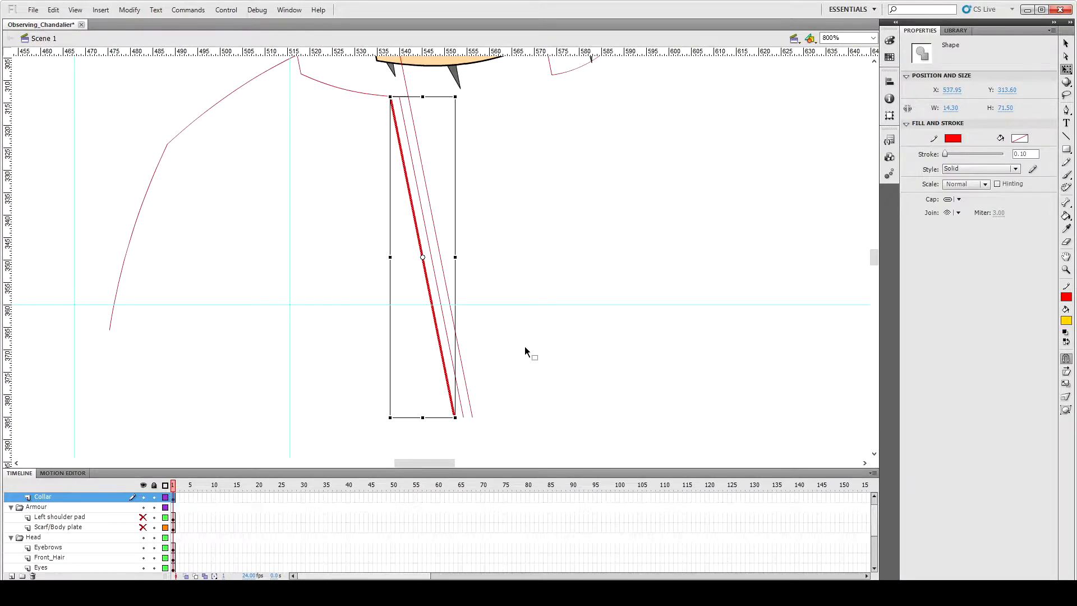
Step: Draw a hem line below the three slanted lines with the Line tool and bend it into a shallow downward curve
click(525, 348)
scroll(473, 266, down, 5)
key(n)
drag(285, 270, 474, 284)
key(v)
drag(393, 278, 395, 284)
Step: Move the hem curve to X 513.70, Y 381.85 so it meets the lower ends of the three slanted lines
click(429, 285)
key(shift+Up)
key(shift+Up)
key(shift+Up)
key(shift+Up)
key(Left)
key(Left)
key(Left)
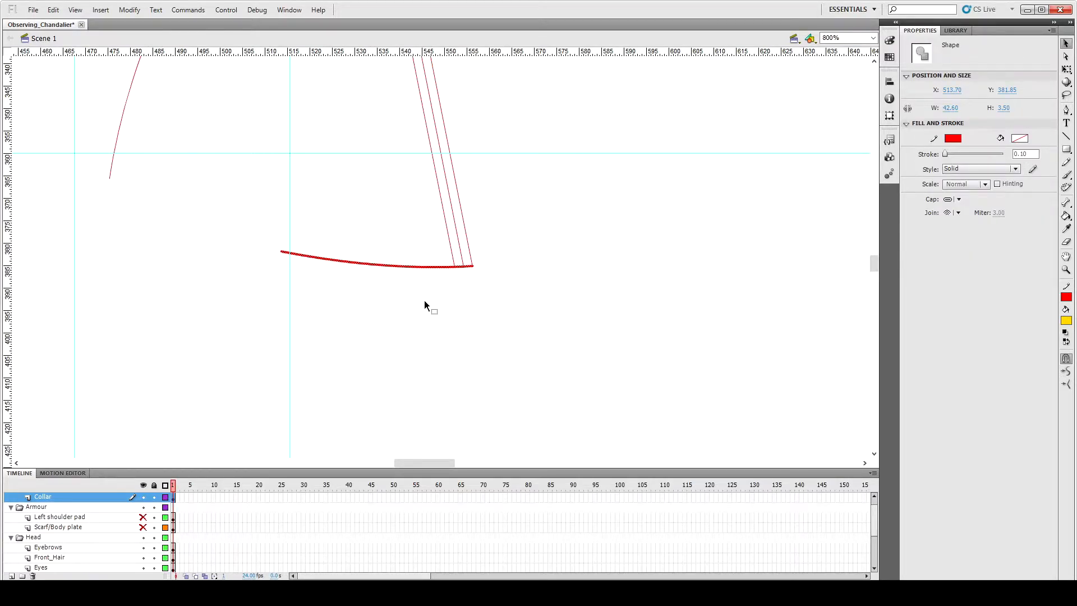
click(424, 301)
Step: Draw the top edge and two angled side edges of a small tab about 7 px wide on the leftmost slanted line
scroll(411, 269, up, 4)
scroll(411, 224, down, 1)
click(413, 212)
key(ctrl+equal)
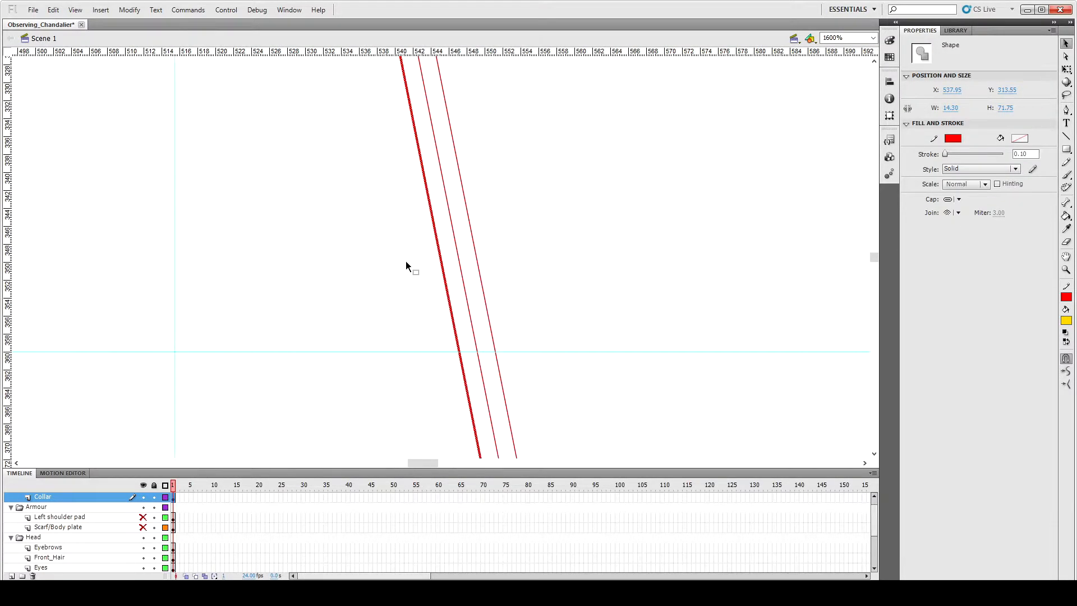
key(ctrl+minus)
click(412, 228)
key(n)
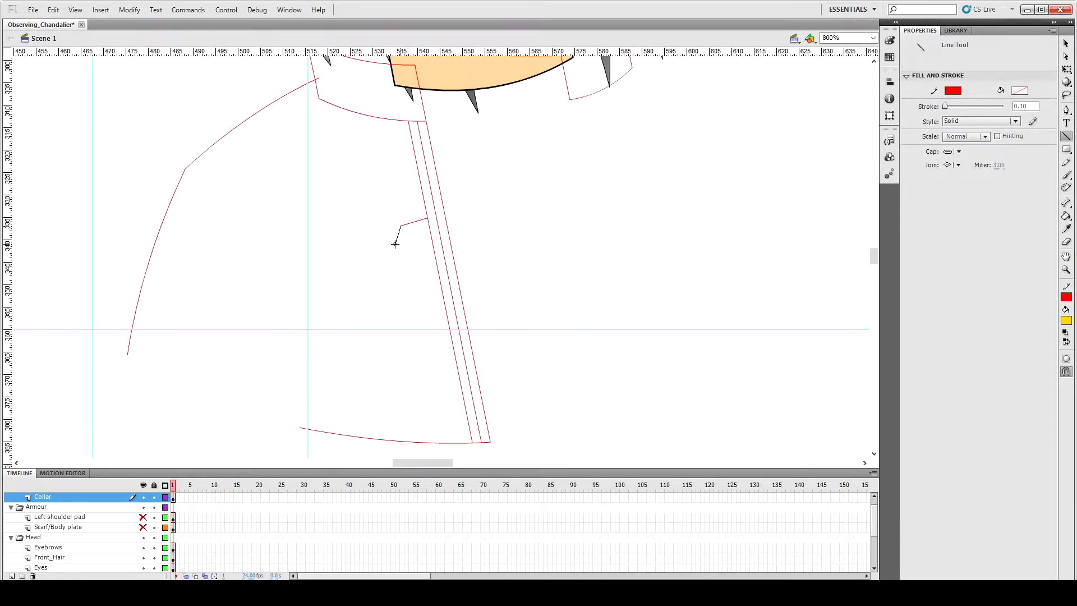
drag(408, 258, 408, 258)
Step: Duplicate the tab's top edge in place and shift the copy about 7 px down and 1 px right to close the tab
key(v)
click(413, 222)
key(ctrl+c)
key(ctrl+shift+v)
key(shift+Down)
key(shift+Down)
key(shift+Down)
key(shift+Down)
key(shift+Down)
key(shift+Down)
key(shift+Down)
key(shift+Down)
key(shift+Right)
key(shift+Up)
click(414, 242)
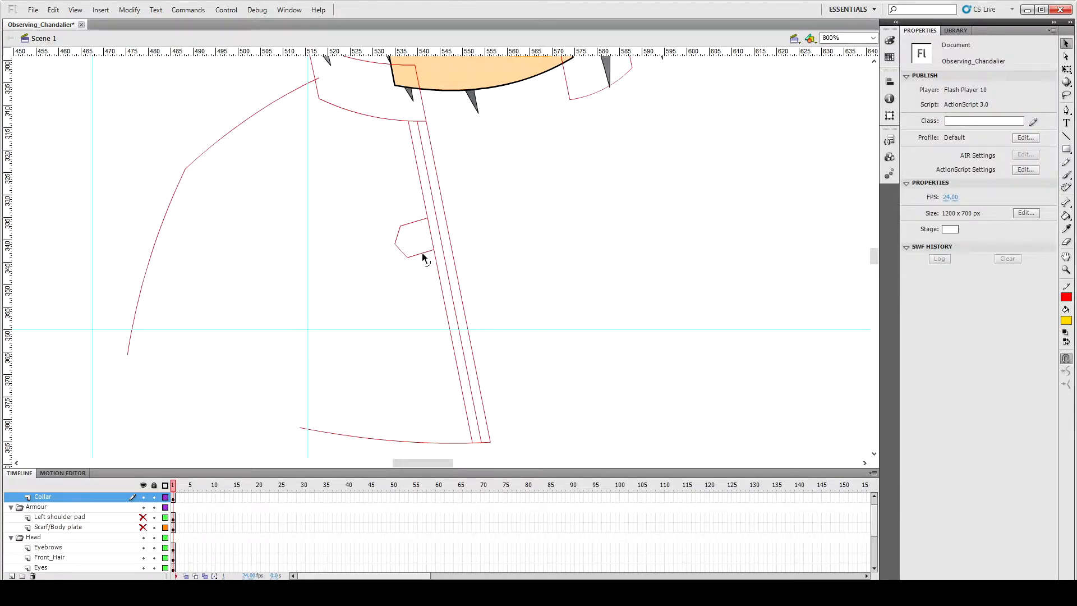
Step: Duplicate the whole tab in place and position the copy below the first one against the leftmost slanted line
double_click(399, 238)
key(ctrl+c)
key(ctrl+shift+v)
key(shift+Down)
key(shift+Down)
key(shift+Down)
key(shift+Down)
key(shift+Down)
key(shift+Down)
key(shift+Down)
key(shift+Down)
key(shift+Down)
key(shift+Down)
key(shift+Down)
key(shift+Right)
key(shift+Right)
key(Down)
key(Down)
key(Right)
key(Right)
click(522, 286)
Step: Set the stroke color to blue and switch to the Pen tool for redrawing the hem
key(ctrl+minus)
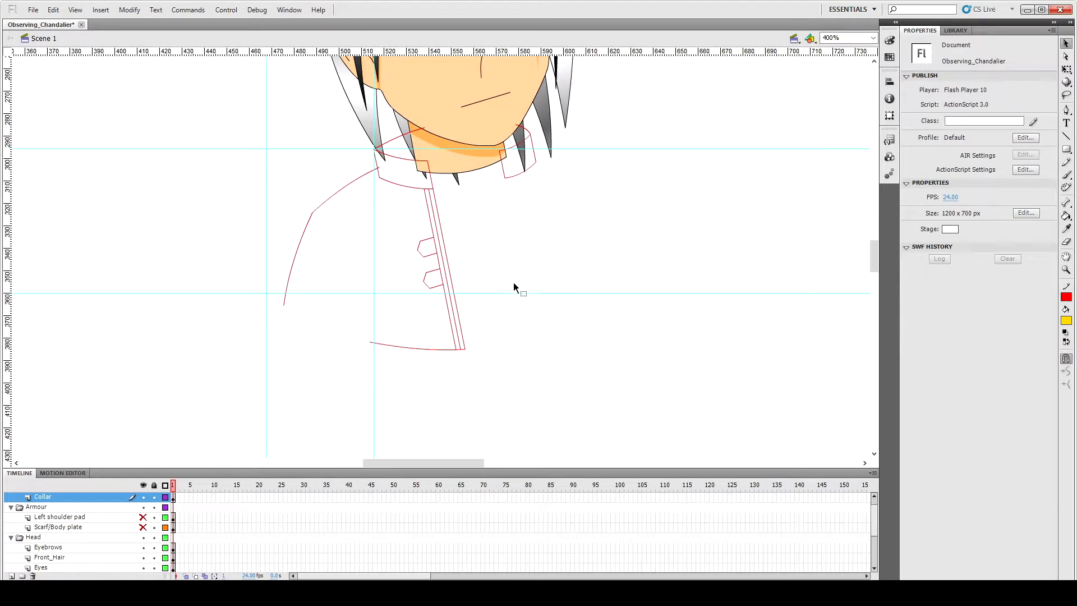
scroll(513, 287, down, 3)
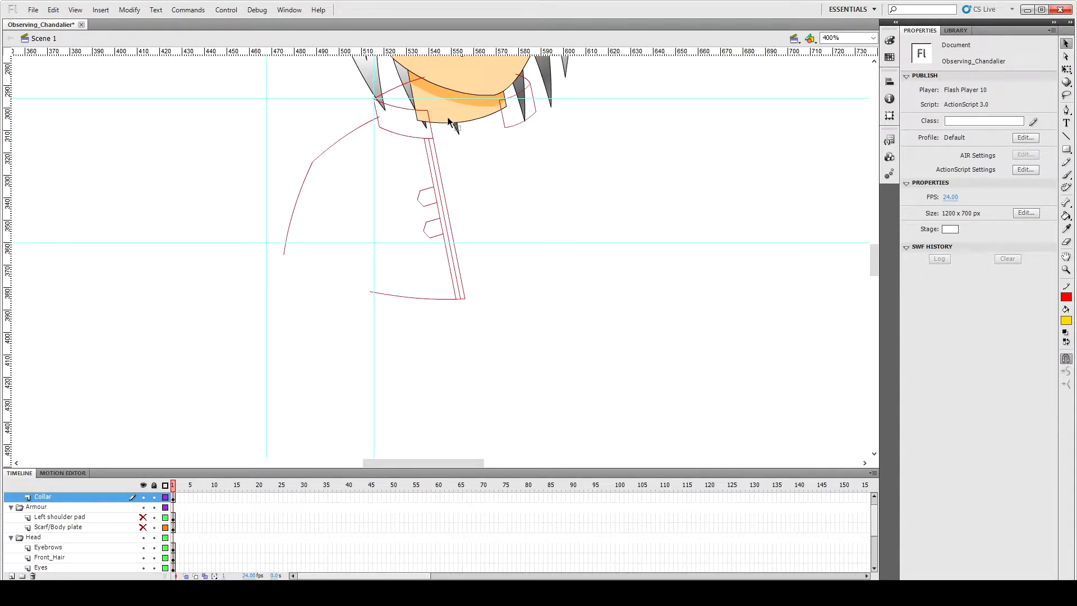
click(423, 325)
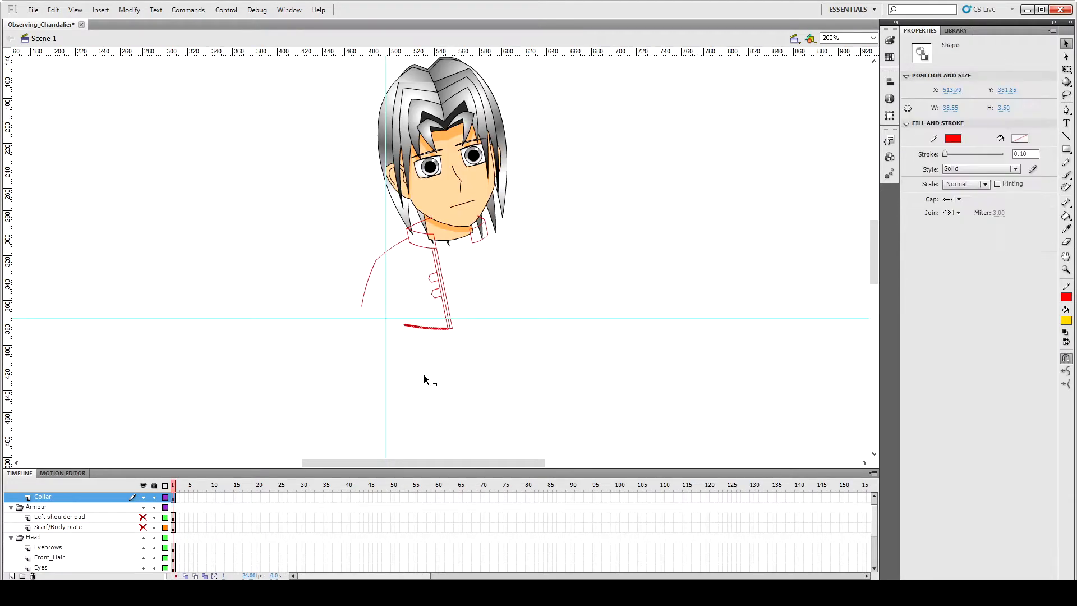
key(ctrl+equal)
key(ctrl+equal)
click(291, 259)
click(1067, 297)
click(917, 359)
key(p)
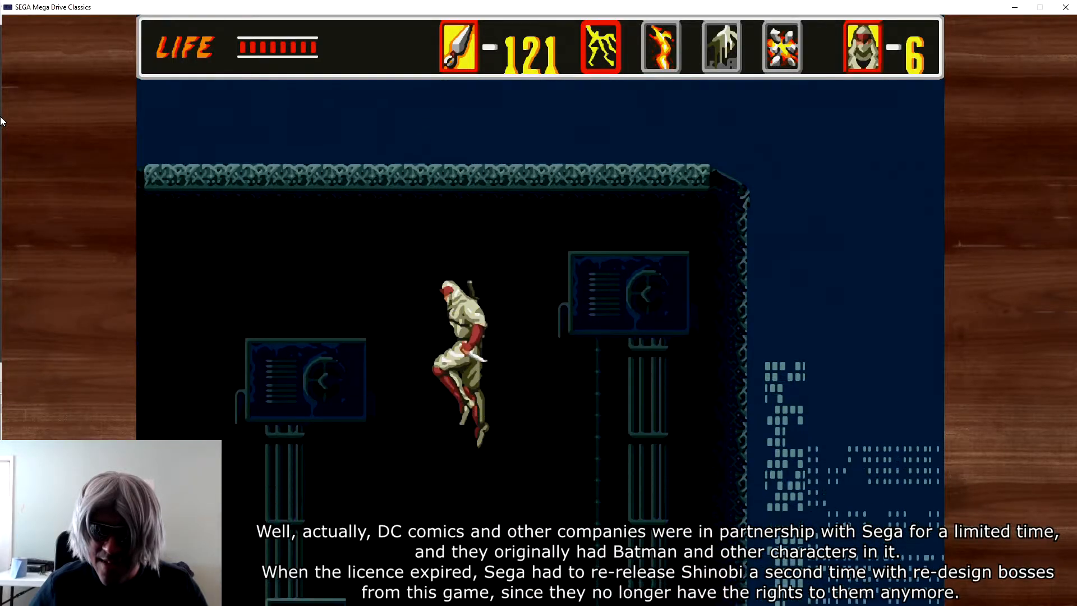
key(Right)
key(s)
key(Left)
key(d)
key(Right)
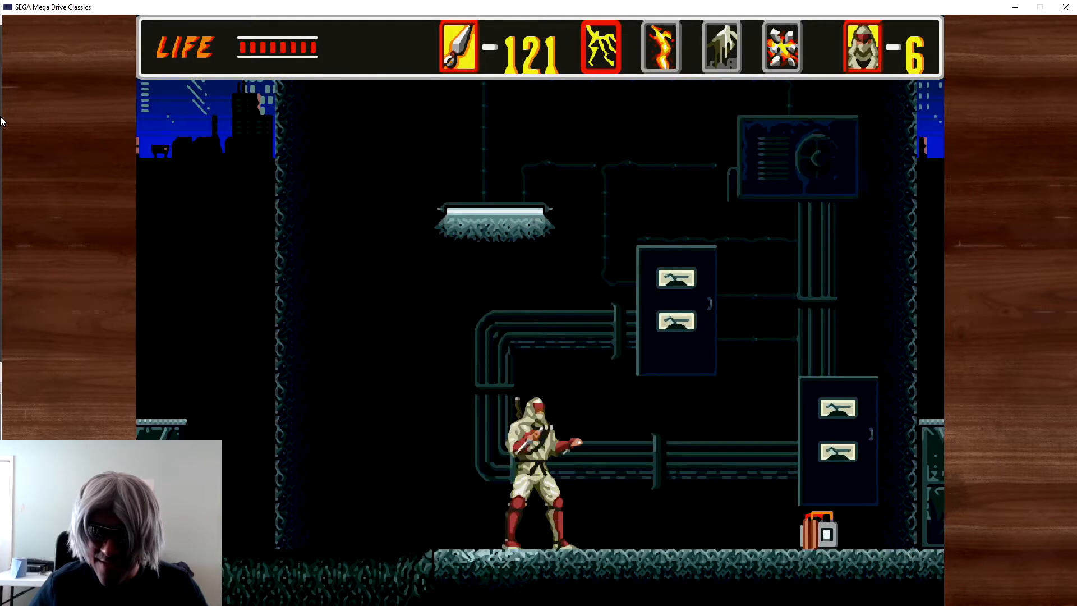
key(Left)
key(Right)
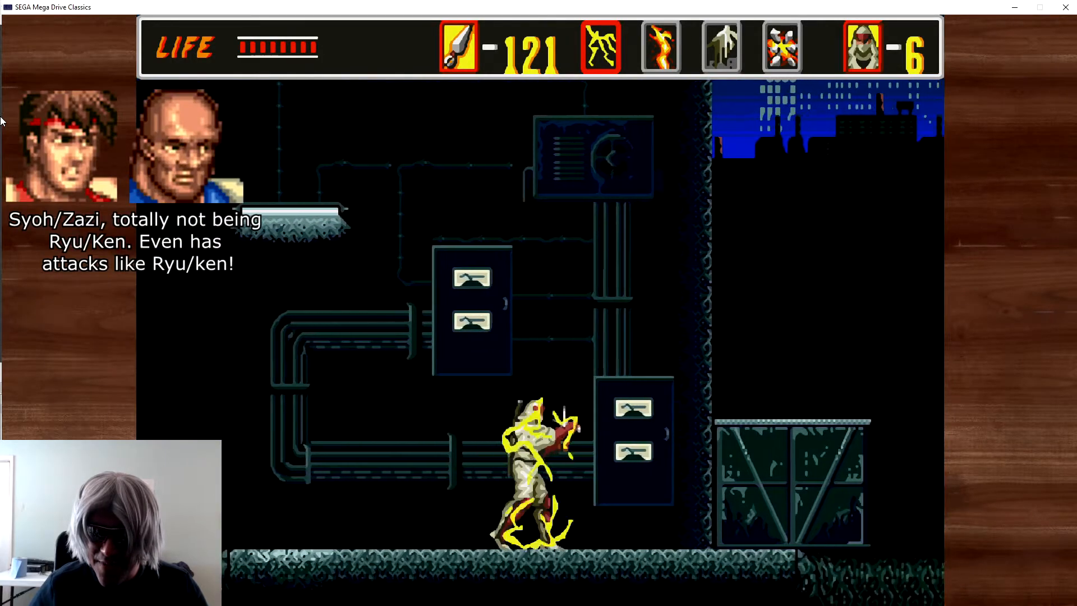
key(d)
key(Left)
key(s)
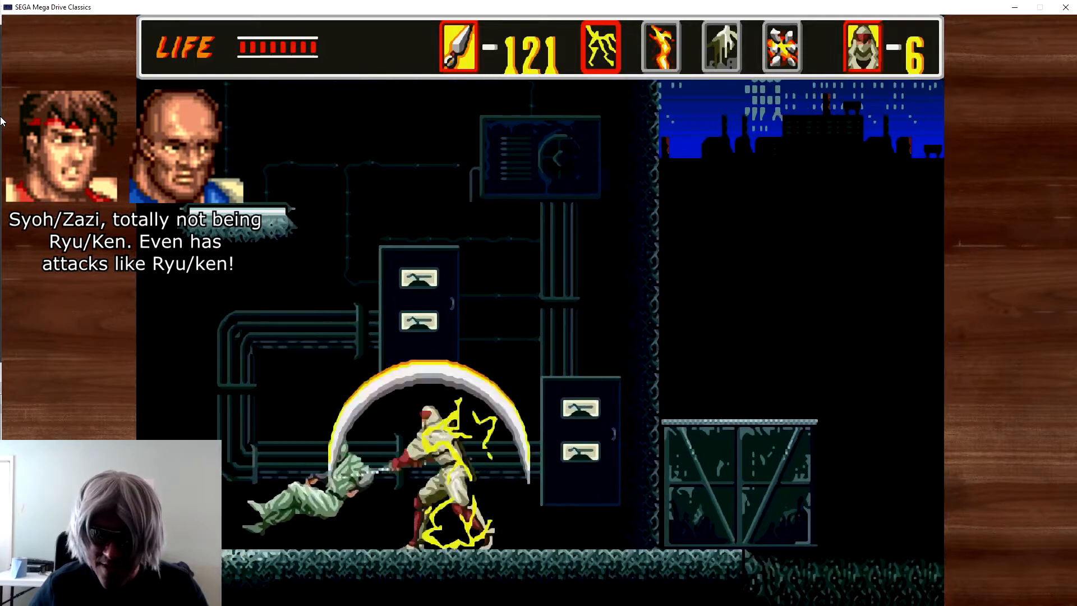
key(Left)
key(Right)
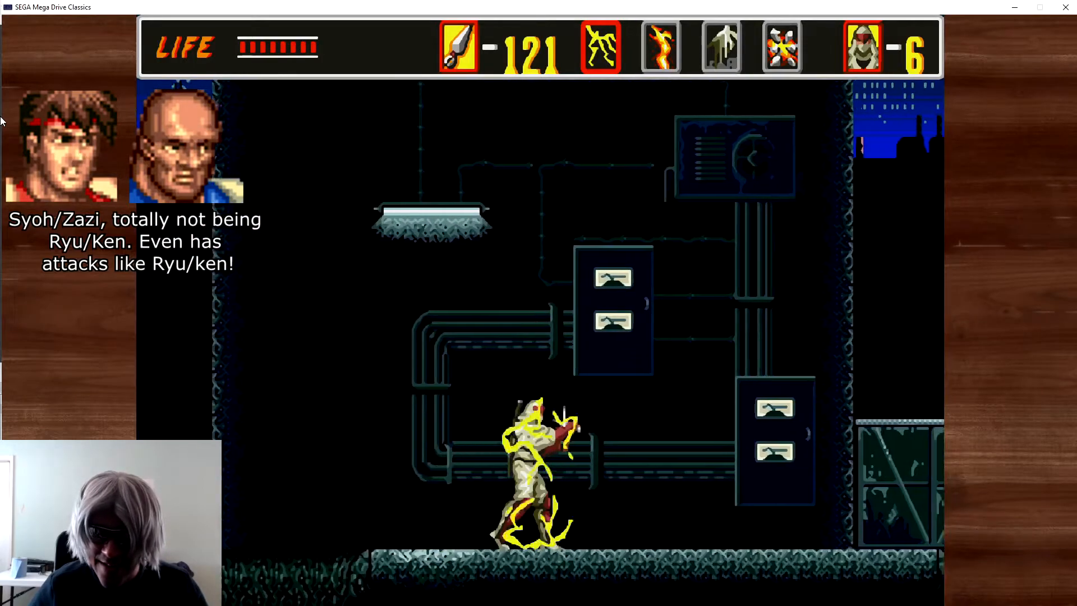
key(d)
key(Right)
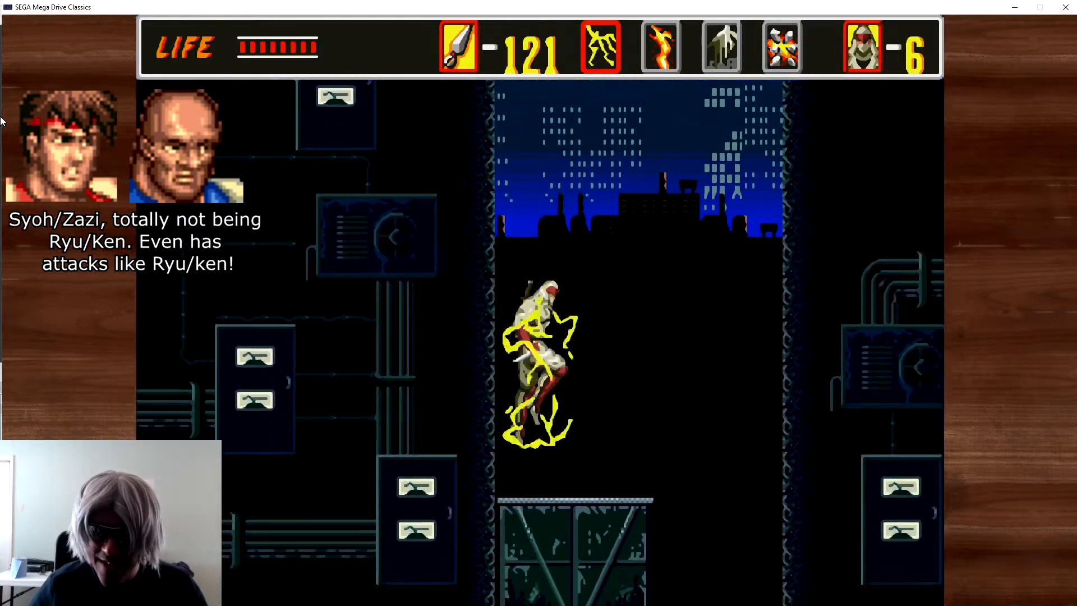
key(Right)
key(d)
key(Left)
key(Right)
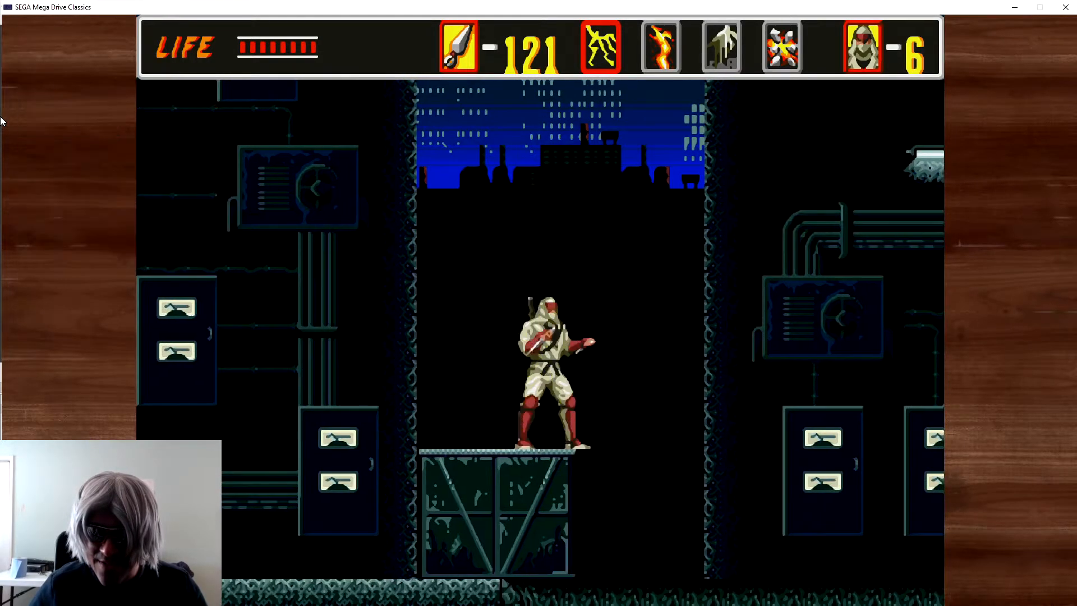
key(Left)
key(Right)
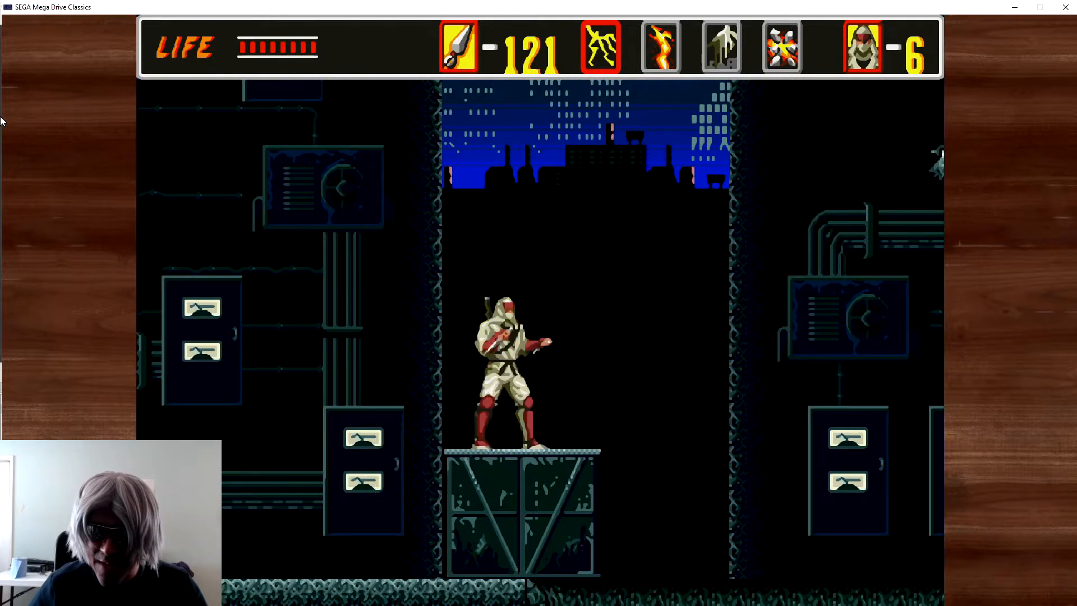
key(Right)
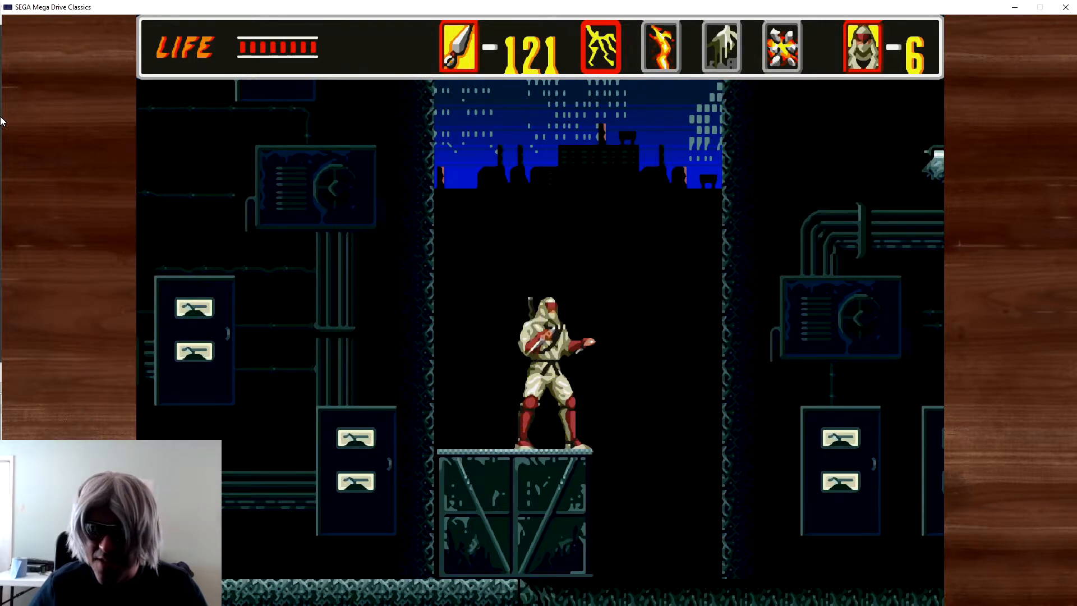
key(Right)
key(d)
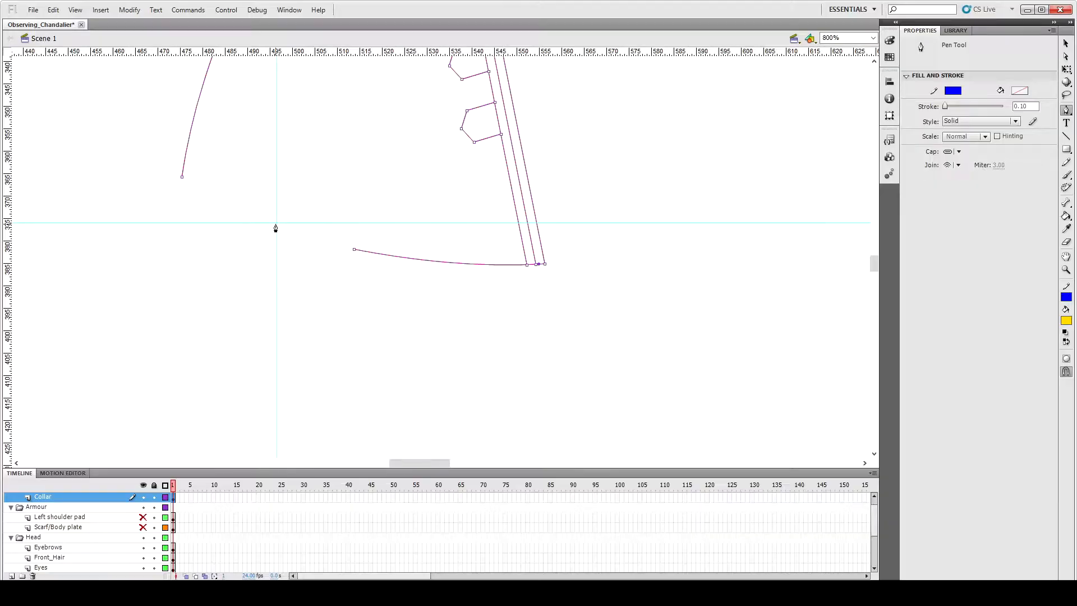
Step: Draw a blue hem curve from the rightmost slanted line's lower end to the guide intersection and delete the old red hem curve
drag(276, 224, 132, 161)
key(v)
click(477, 264)
key(Delete)
click(539, 265)
key(Delete)
Step: Extend the leftmost slanted line downward with Free Transform to meet the blue hem curve
click(527, 265)
key(q)
drag(527, 265, 530, 276)
click(539, 281)
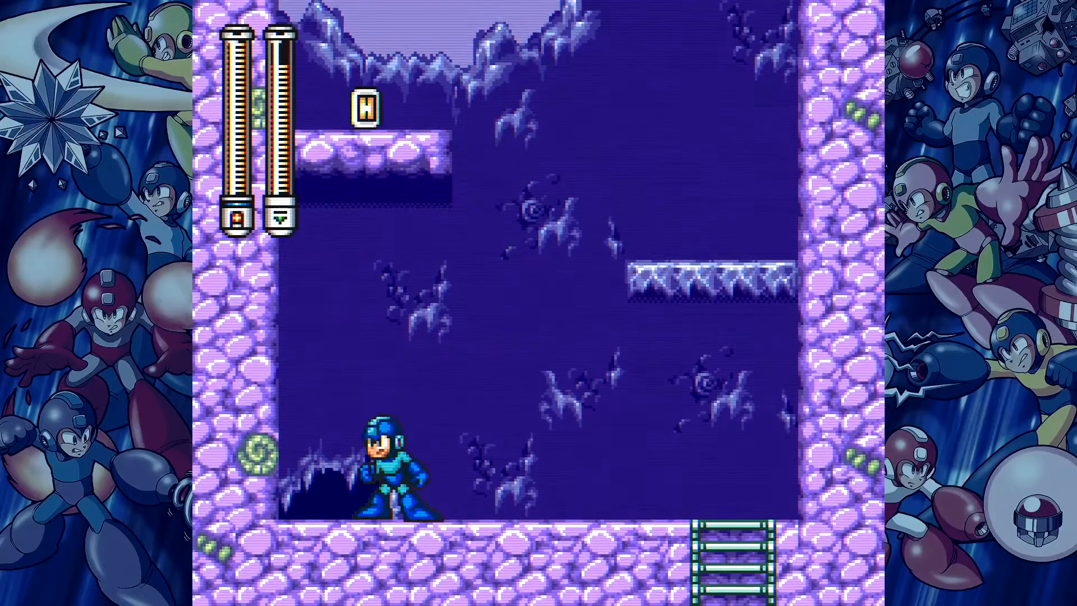
key(Right)
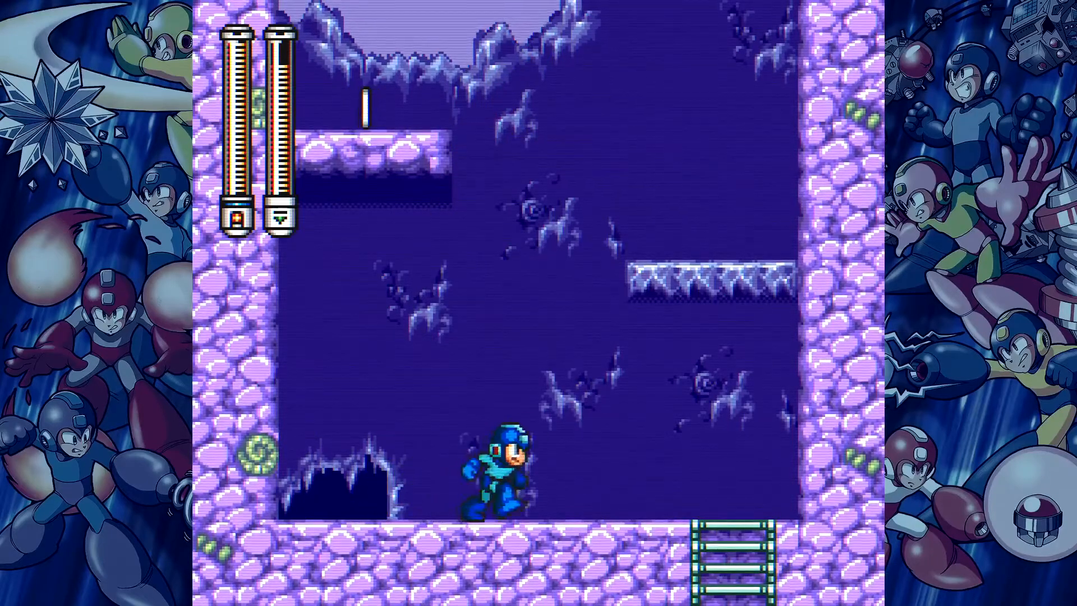
key(Down)
key(Up)
key(Down)
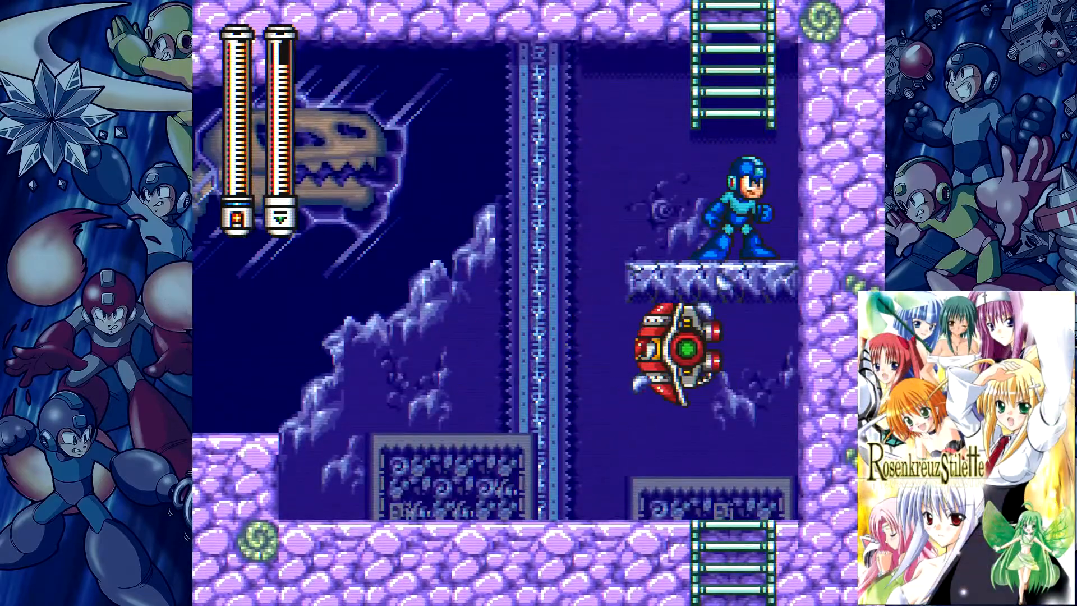
key(Left)
key(Right)
key(Down)
key(Left)
key(x)
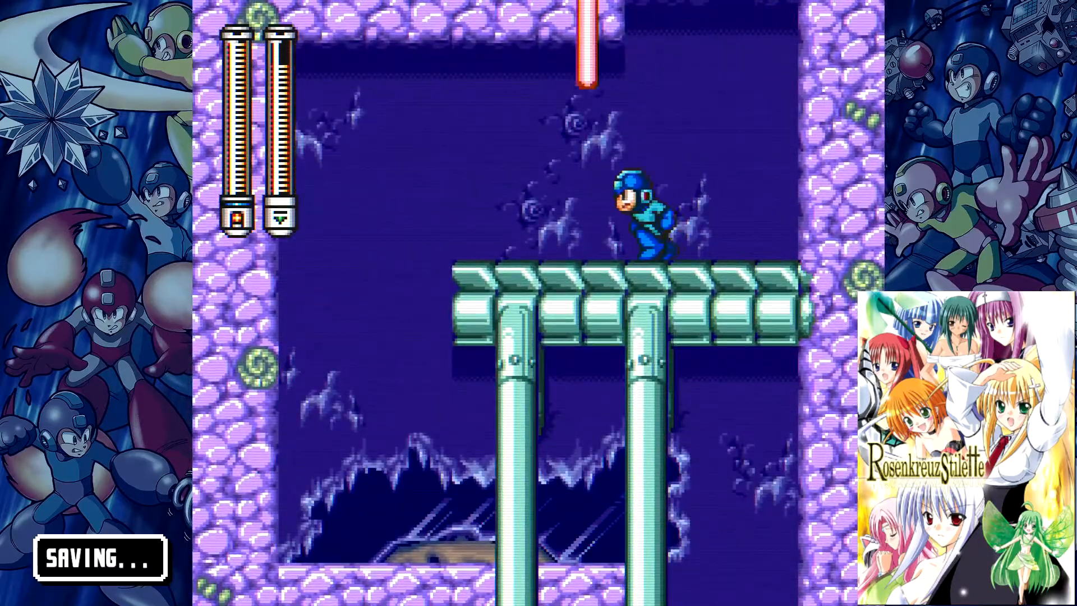
key(Right)
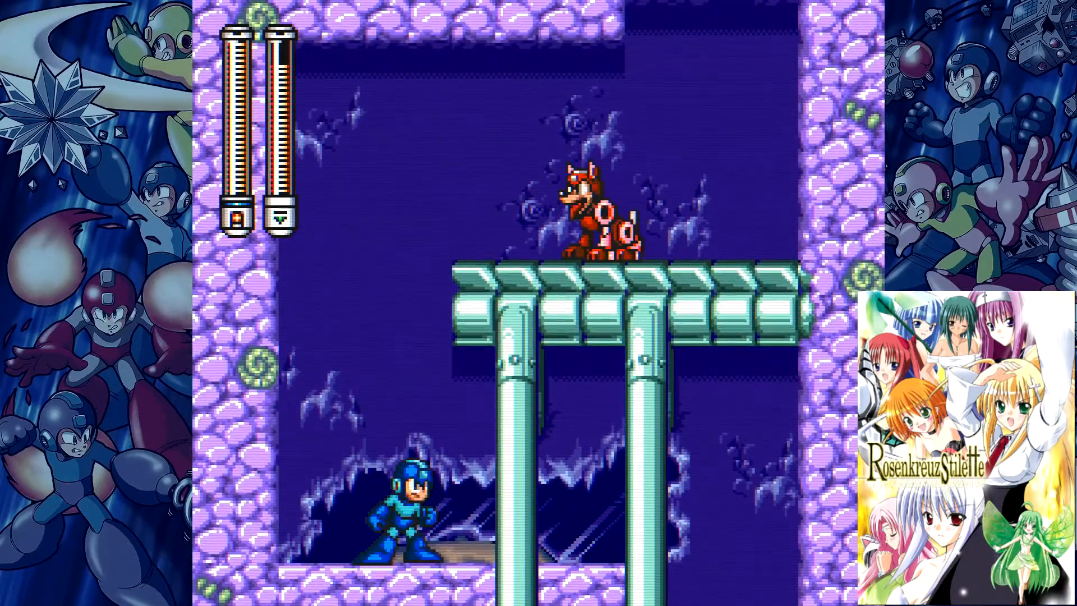
key(a)
key(x)
key(Right)
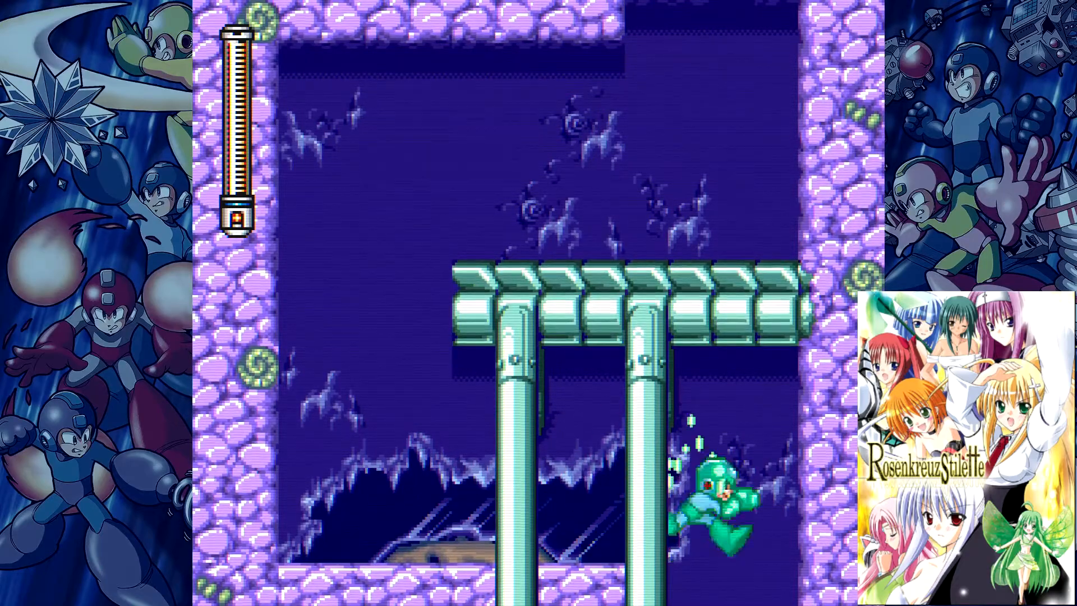
key(Left)
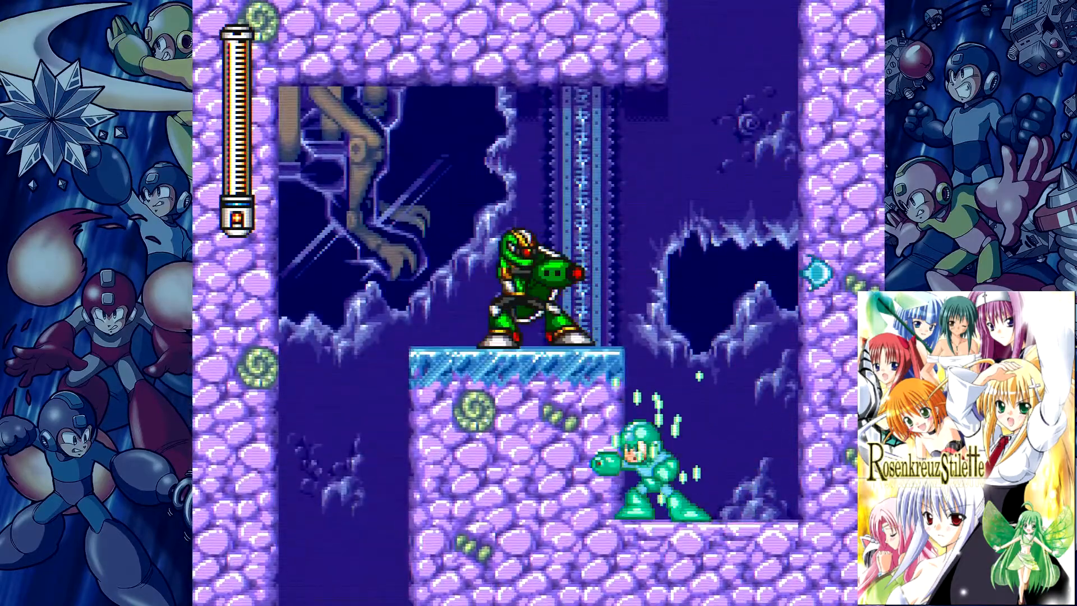
key(x)
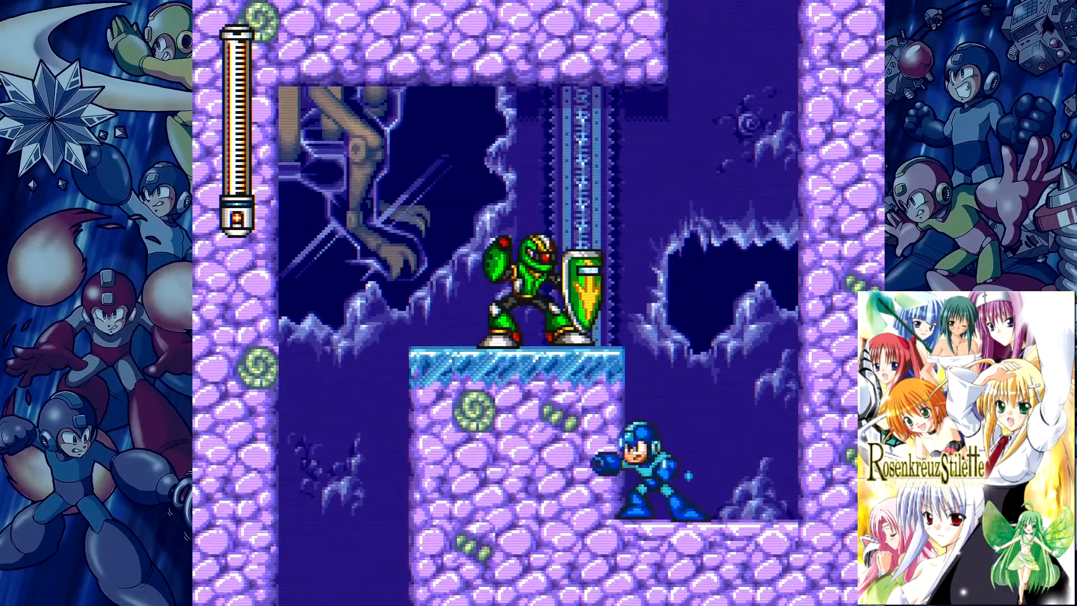
key(z)
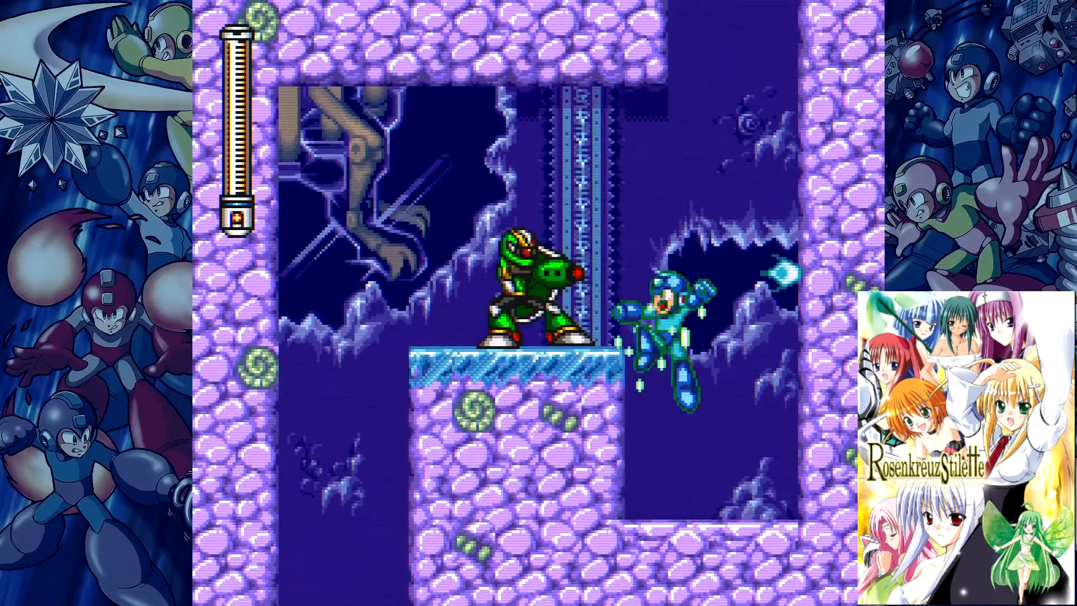
key(z)
key(Left)
key(Left)
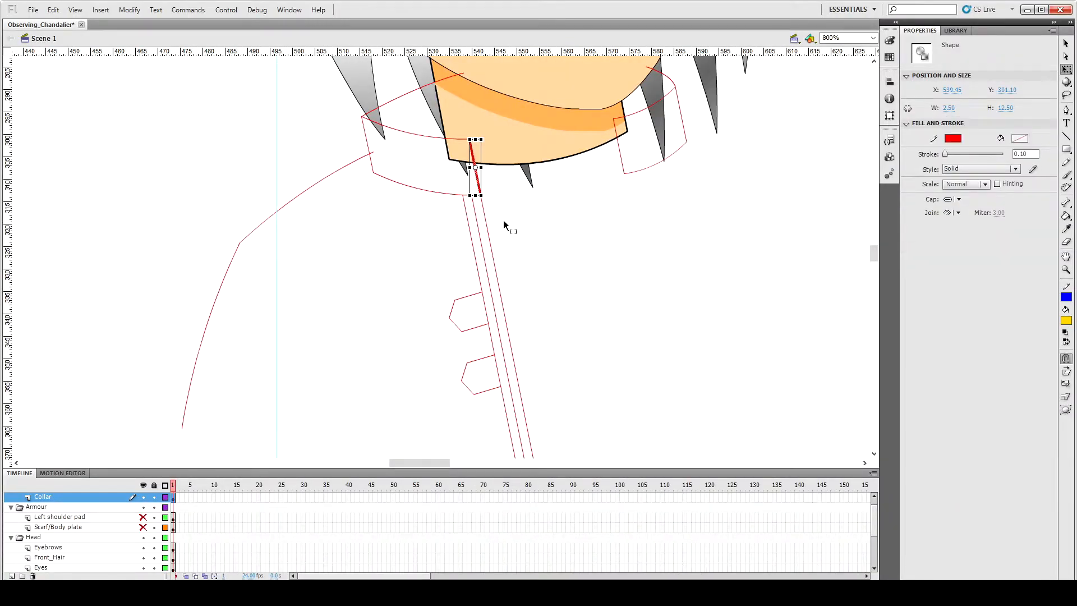
Step: Select all lines of the left collar flap and move them together to X 518.45, Y 286.35
scroll(504, 224, up, 5)
key(v)
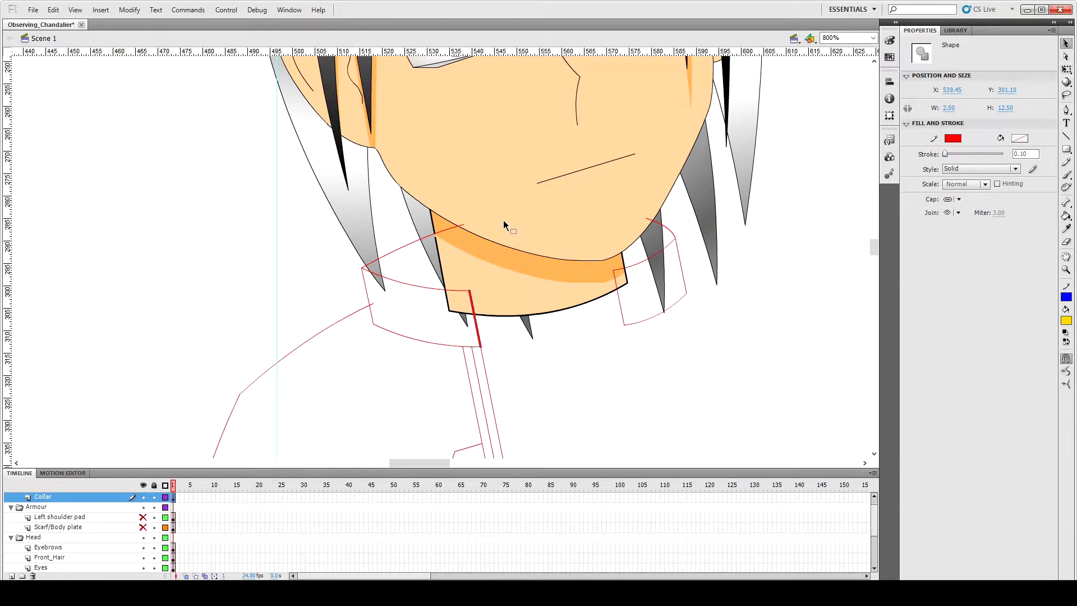
shift+click(381, 325)
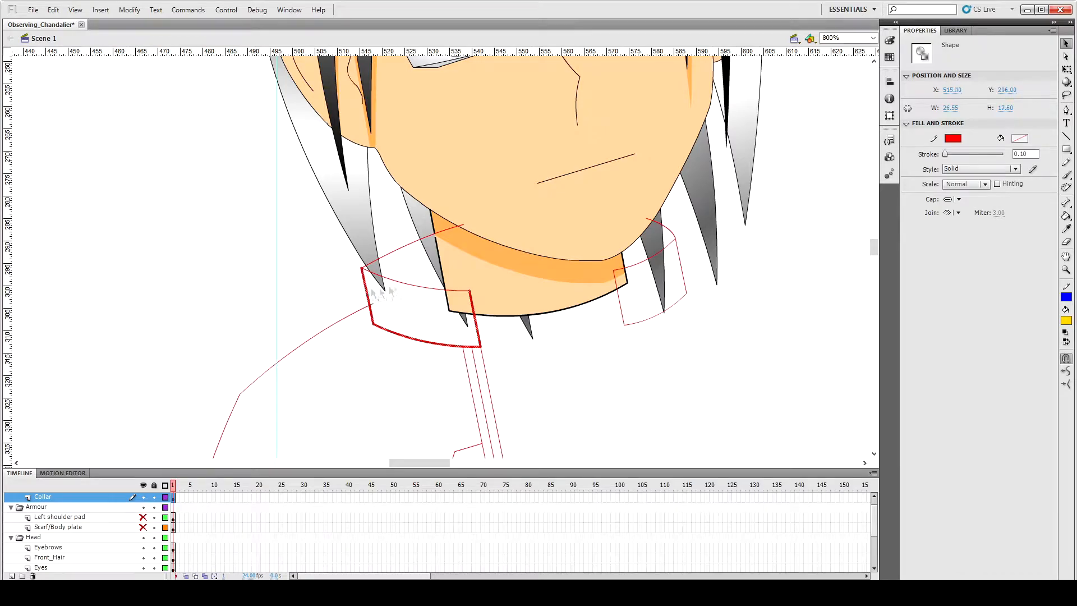
shift+click(405, 250)
drag(392, 255, 405, 251)
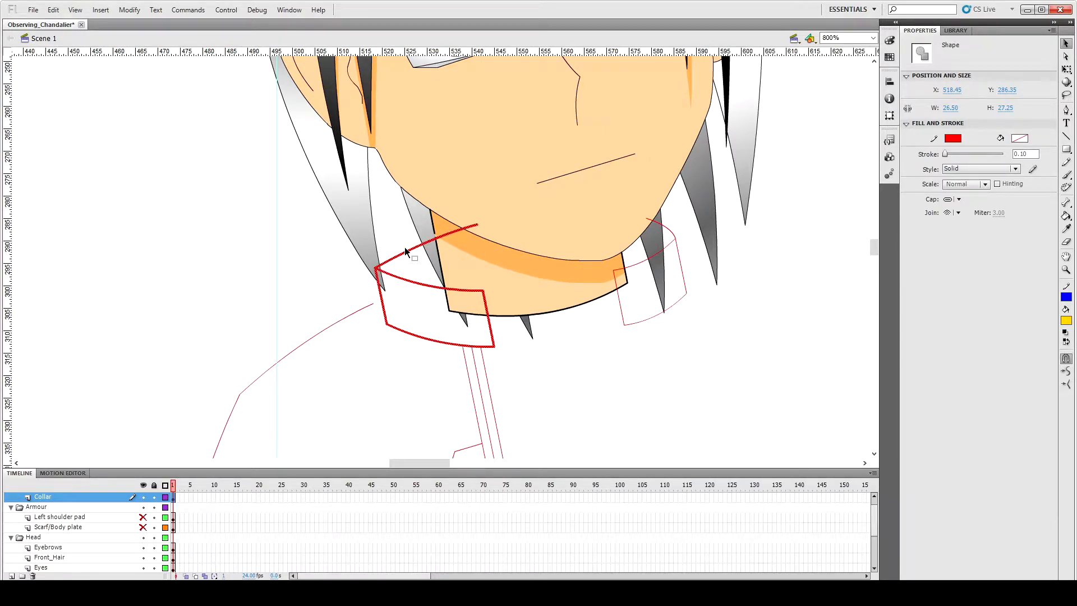
Step: Try to narrow the rightmost slanted line with Free Transform so its upper end meets the moved collar flap
key(ctrl+minus)
scroll(526, 246, down, 3)
click(525, 245)
click(470, 216)
key(q)
key(ctrl+equal)
drag(409, 257, 422, 257)
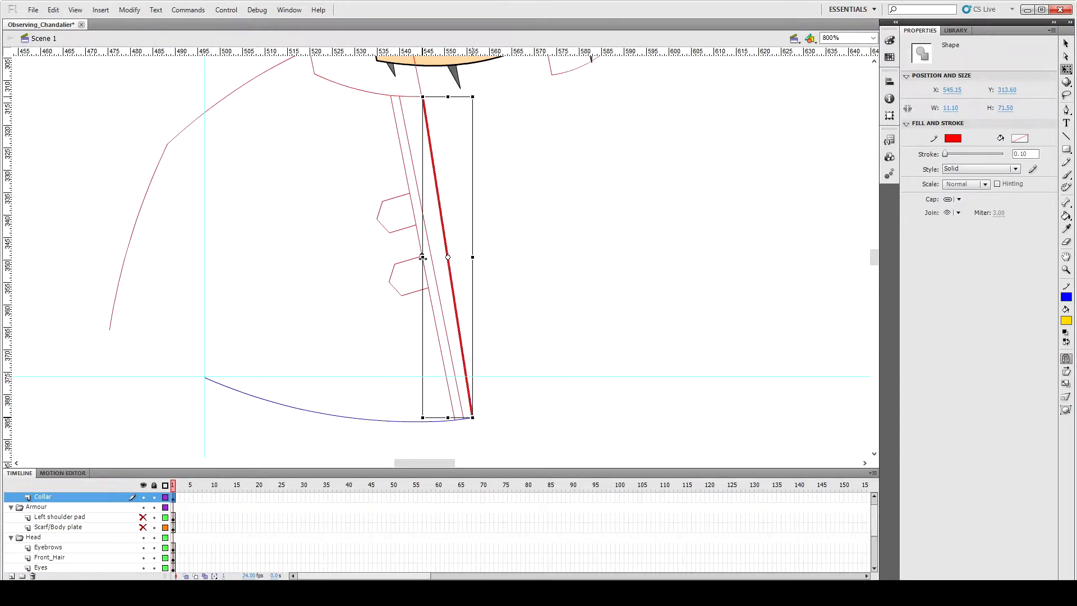
click(493, 272)
key(ctrl+z)
key(ctrl+z)
Step: Move the rightmost slanted line 3 px right so its upper end meets the collar flap's lower corner
key(Right)
key(Right)
key(Right)
click(475, 411)
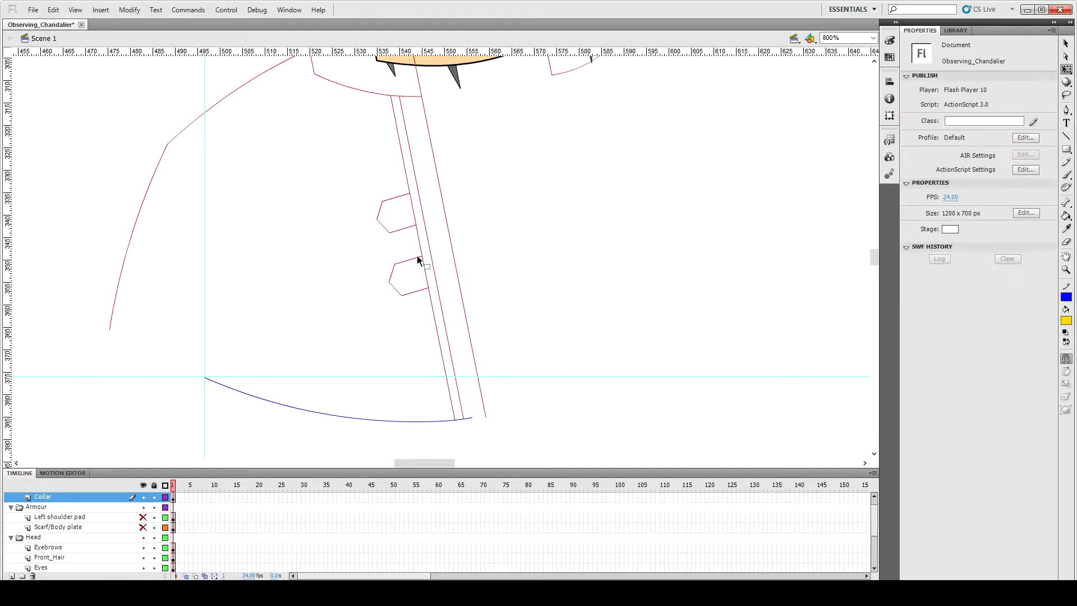
Step: Move the other two slanted lines and both tabs about 3 px right, beside the rightmost slanted line
click(432, 260)
shift+click(430, 294)
drag(454, 310, 374, 257)
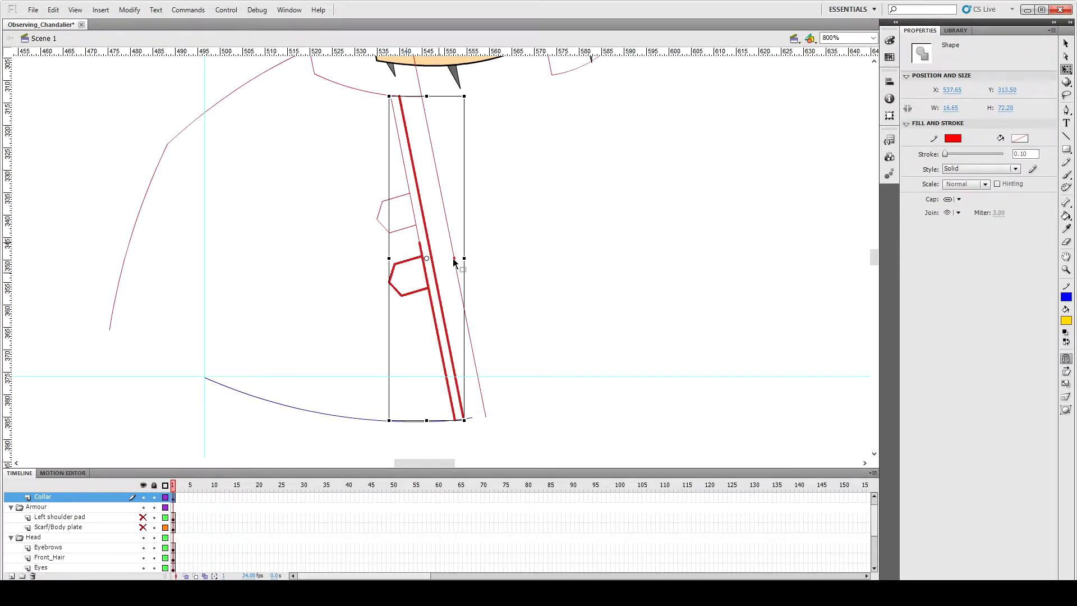
shift+click(386, 232)
drag(397, 202, 399, 173)
click(546, 228)
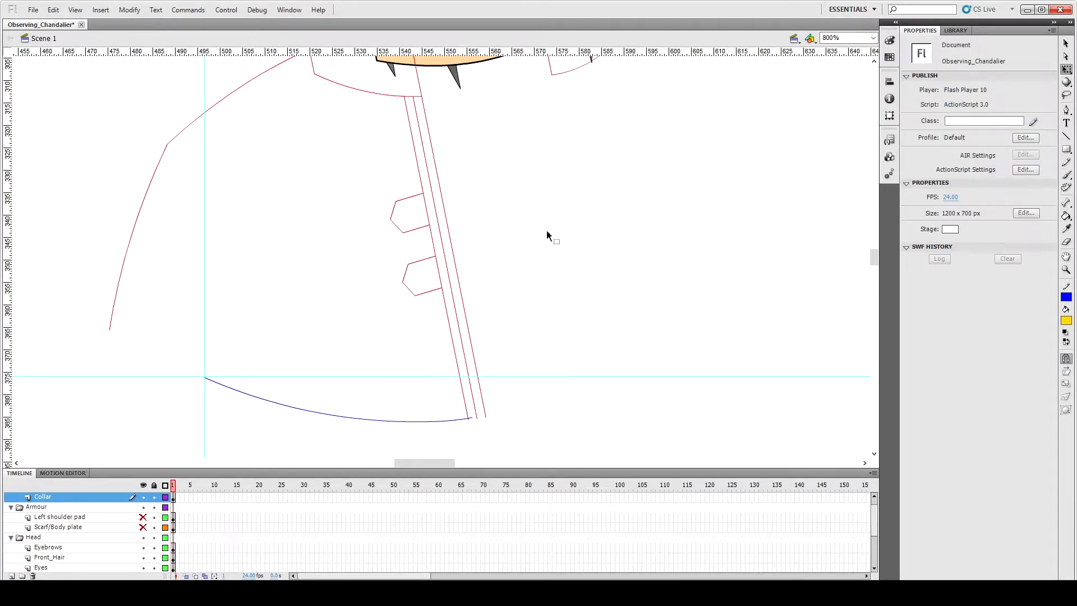
Step: Stretch the blue hem curve with Free Transform to 63.10 by 9.90 px so it reaches the rightmost slanted line
scroll(547, 227, down, 3)
click(471, 268)
drag(474, 271, 490, 272)
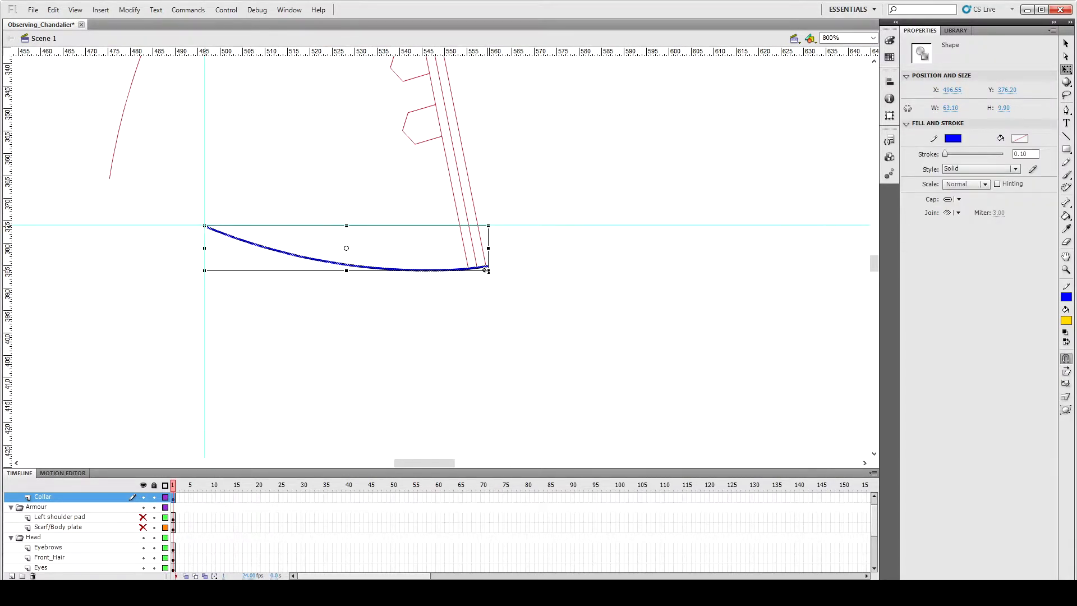
click(495, 277)
scroll(447, 300, up, 4)
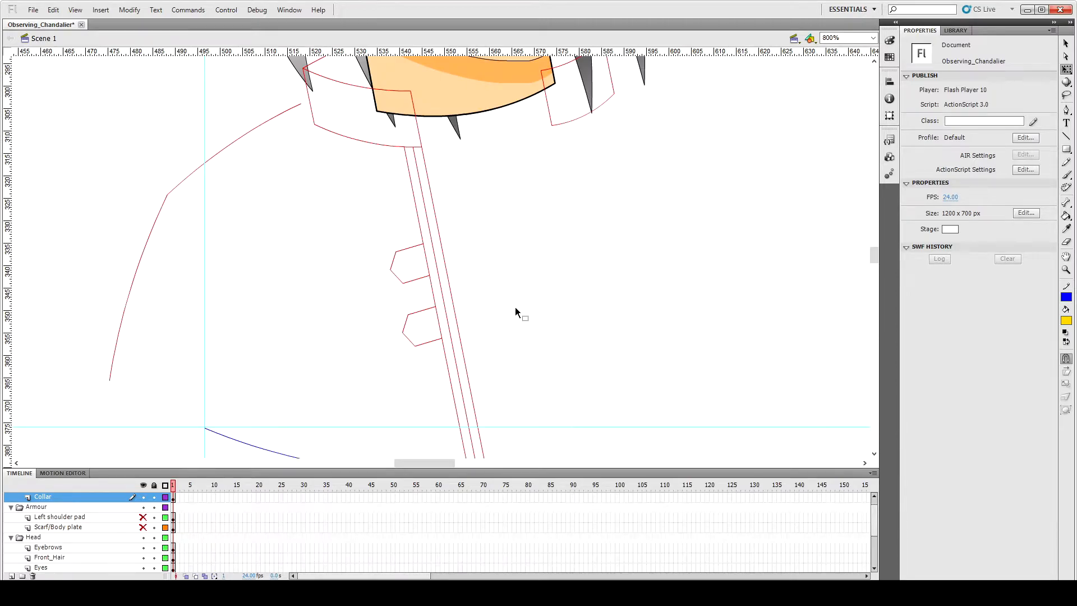
Step: Draw a slanted front edge line, about 14 by 70 px, from the right collar flap's lower corner down to hem level
key(ctrl+minus)
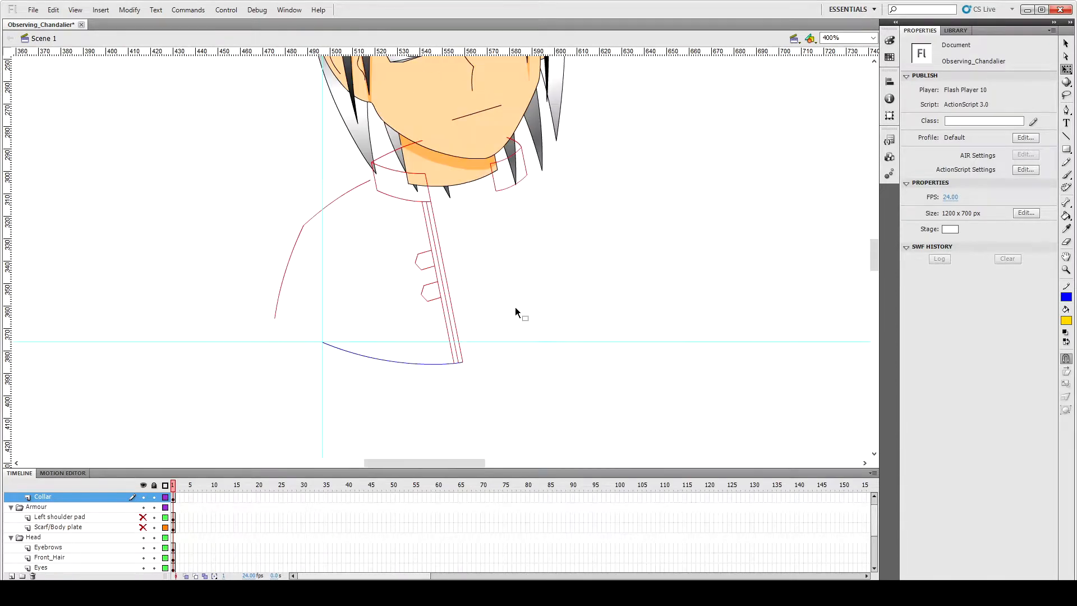
key(n)
drag(496, 190, 531, 342)
key(ctrl+z)
key(v)
click(495, 186)
key(q)
drag(497, 191, 591, 339)
click(590, 339)
Step: Draw a short hem curve rising outward from the lower end of the new slanted line
key(p)
drag(578, 322, 601, 301)
key(v)
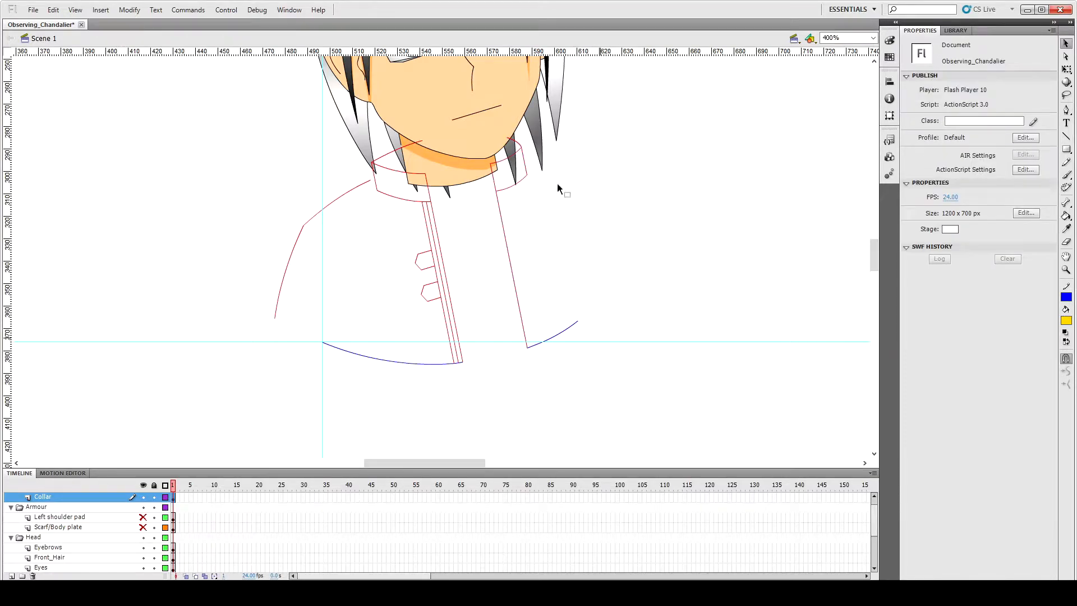
Step: Draw the right shoulder line outward from the right collar flap and continue it with a curved upper arm line
key(n)
drag(523, 155, 584, 157)
key(v)
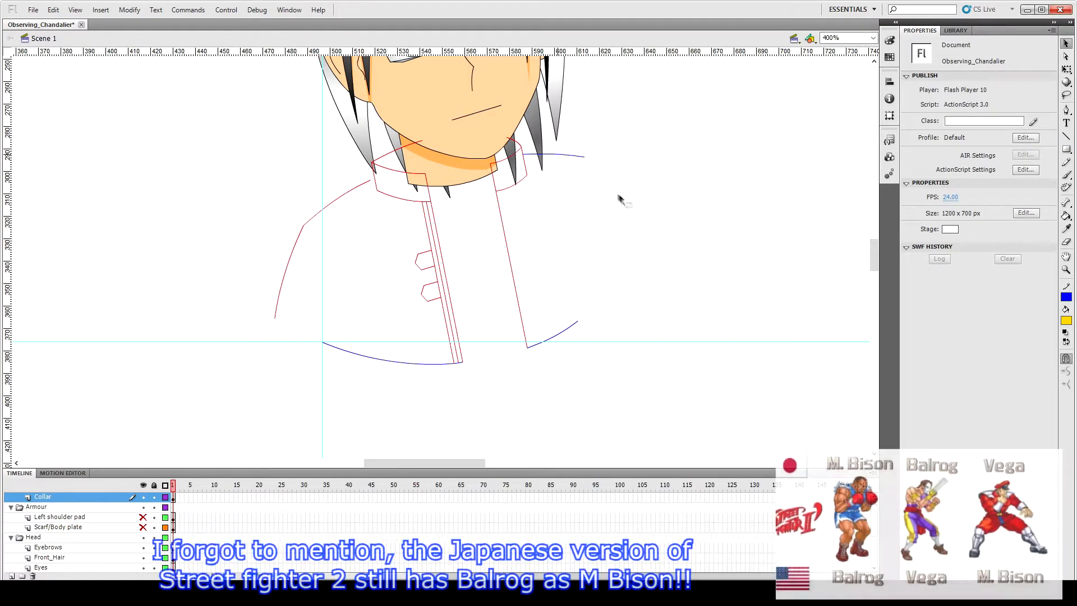
key(n)
mouse_move(585, 157)
mouse_down()
mouse_move(613, 225)
mouse_move(612, 215)
mouse_up()
key(v)
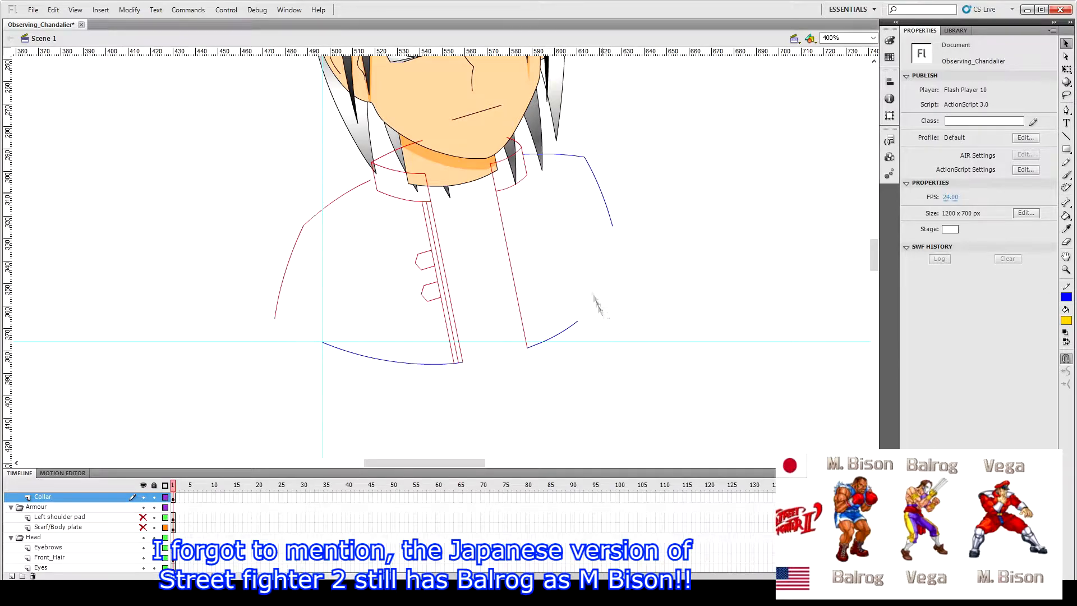
Step: Duplicate the right front edge line and shift the copy a little outward, parallel to the original
click(507, 241)
key(Right)
key(Right)
key(Right)
key(Right)
key(Right)
key(Right)
key(Right)
key(Right)
key(Right)
key(Right)
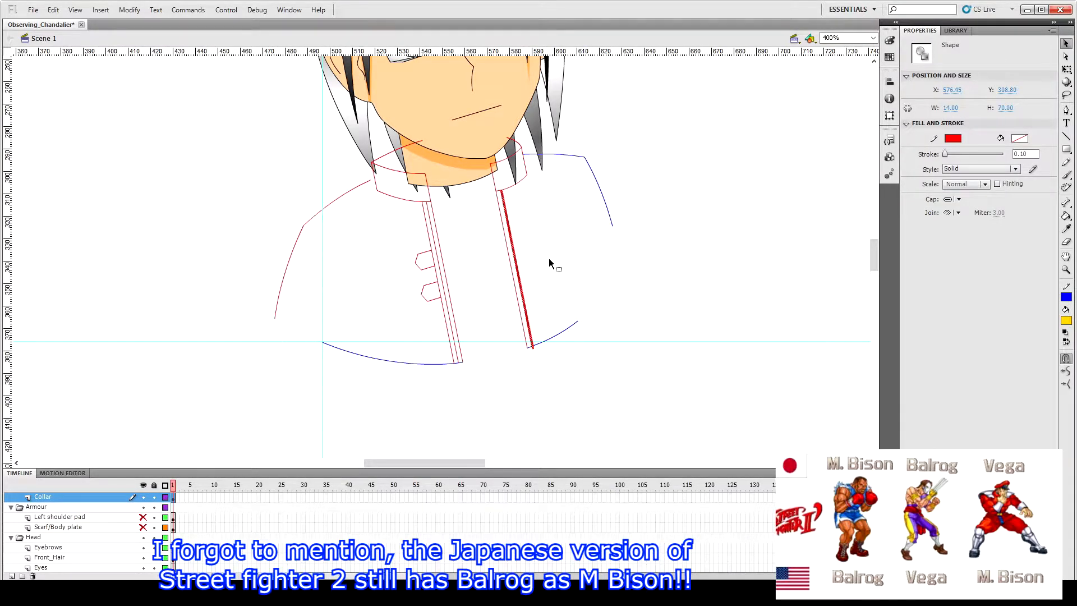
Step: Nudge the copied line closer to the original and slightly up so its ends sit on the collar flap and hem curve
click(560, 253)
key(ctrl+z)
key(ctrl+=)
key(shift+Left)
key(Right)
key(Right)
key(Up)
key(Up)
key(Up)
click(560, 253)
Step: Paste another copy of the front edge line in place and offset it outward as the third parallel line
key(ctrl+shift+v)
key(shift+Right)
key(shift+Right)
key(Up)
key(Up)
click(560, 253)
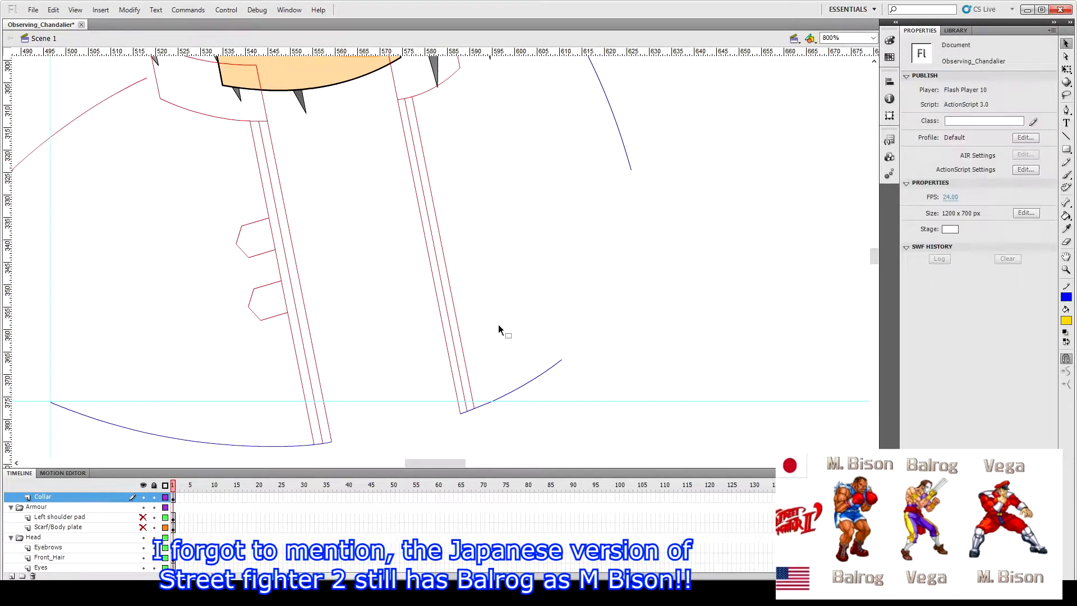
Step: Draw a short curved tab edge with the Pen tool, starting on the outermost right front line below the collar flap
key(ctrl+minus)
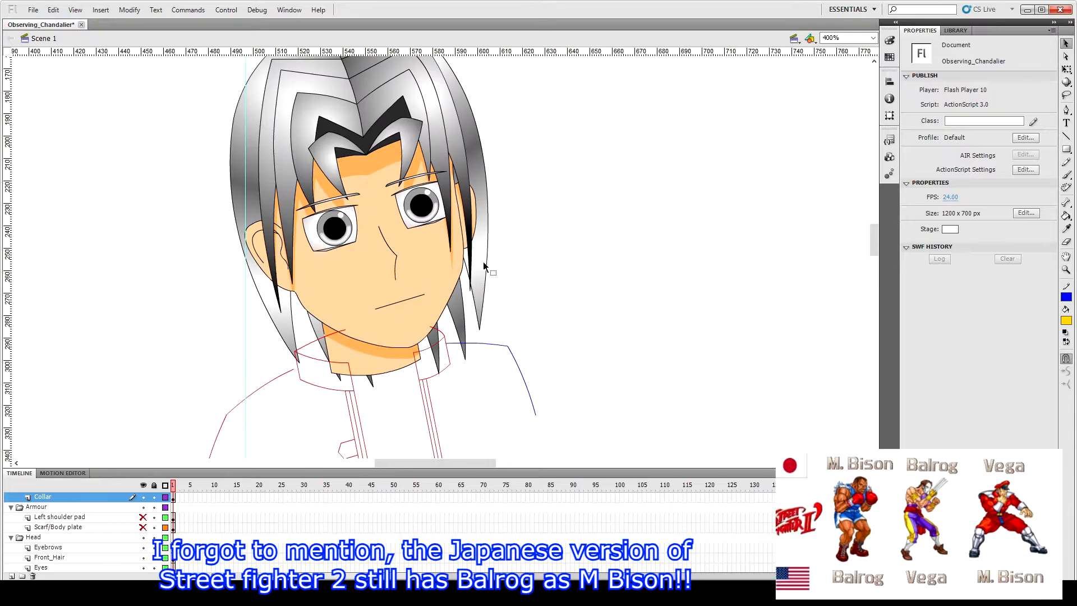
click(435, 215)
key(ctrl+equal)
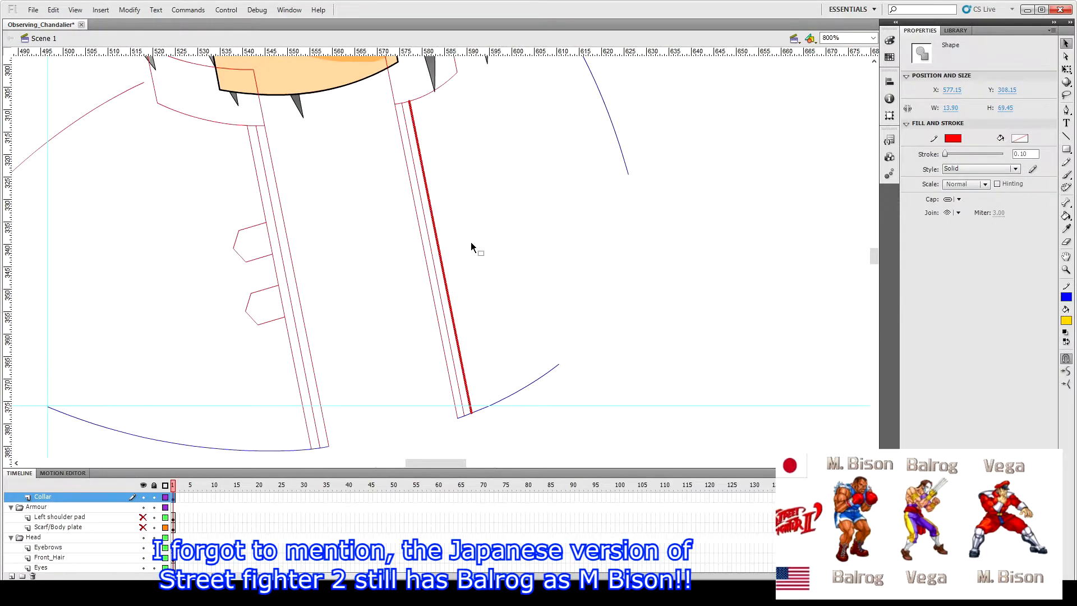
click(470, 242)
key(p)
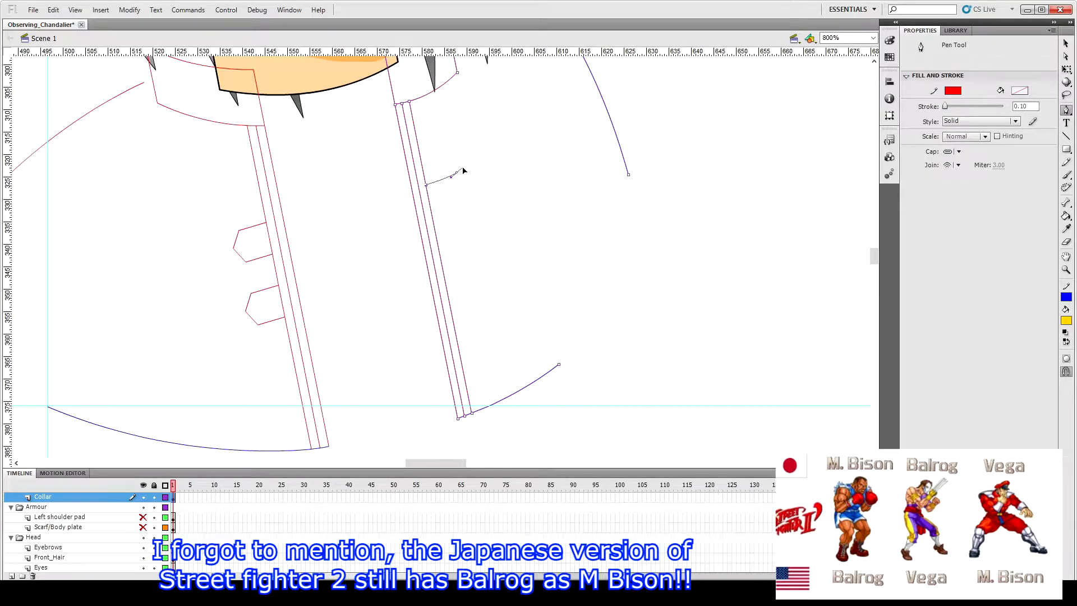
drag(466, 165, 465, 165)
key(v)
Step: Duplicate the curved tab edge straight below the first and join both curves with short angled lines forming a pointed end
click(431, 184)
key(ctrl+c)
key(ctrl+shift+v)
key(shift+Down)
key(shift+Down)
key(shift+Down)
key(shift+Down)
key(shift+Down)
key(shift+Down)
click(464, 233)
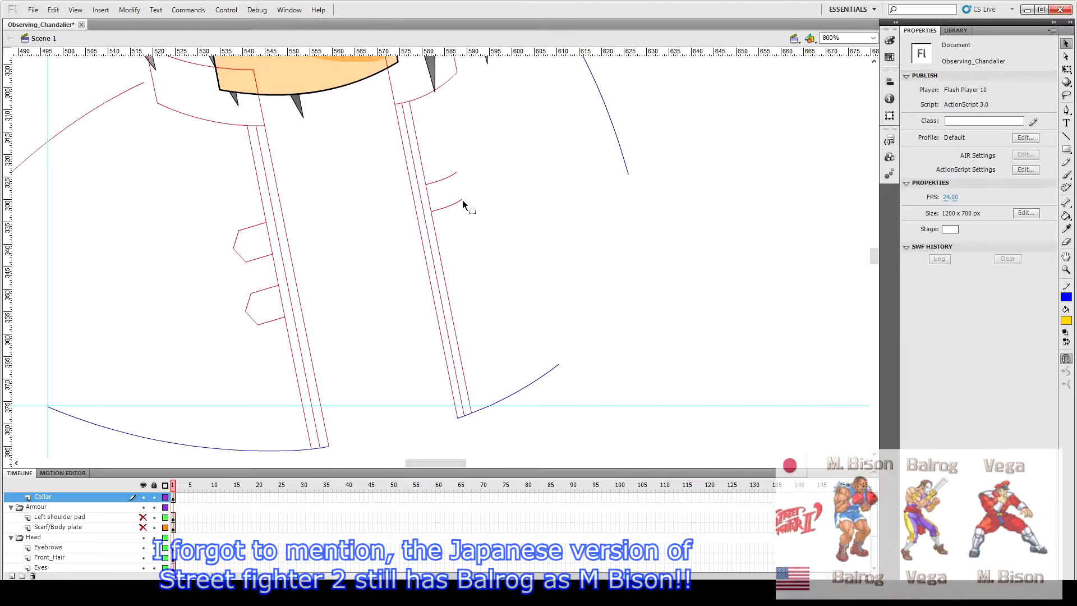
key(n)
drag(462, 198, 469, 184)
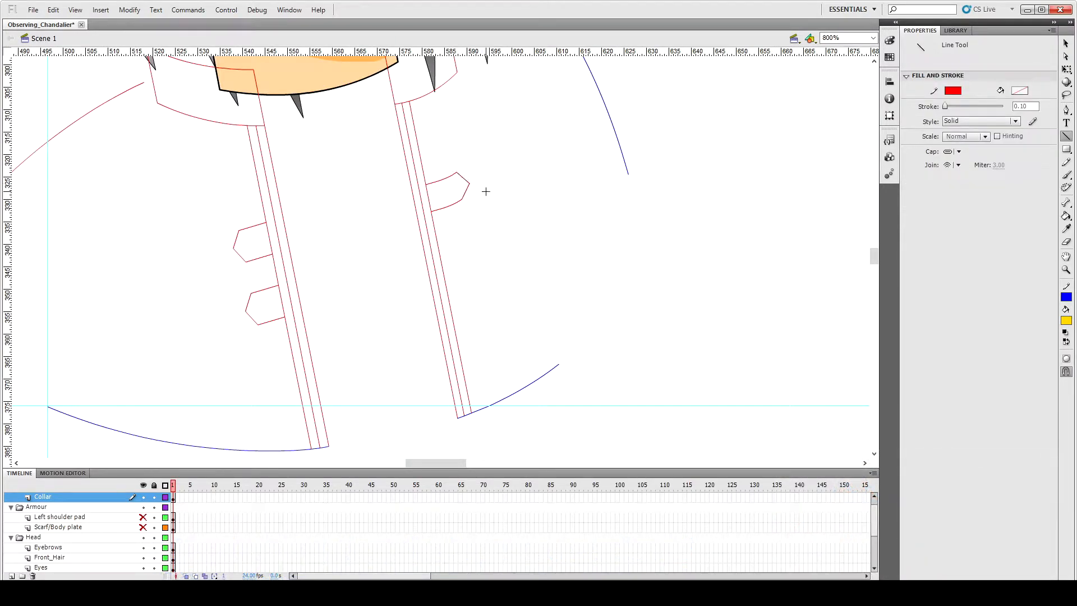
Step: Duplicate the tab's upper curve and upper angled end line in place and move the copy slightly up
key(v)
click(449, 177)
shift+click(434, 183)
shift+click(462, 178)
key(ctrl+c)
key(ctrl+shift+v)
key(Up)
key(Up)
key(Up)
key(Up)
Step: Adjust the duplicated upper edge so it forms a thin double border along the top of the tab
click(447, 211)
key(ctrl+z)
key(Up)
key(Up)
key(Left)
key(Left)
key(Right)
key(Down)
key(ctrl+=)
click(488, 188)
click(486, 272)
click(516, 268)
Step: Duplicate the whole right tab in place and move the copy down along the front opening
key(ctrl+minus)
key(ctrl+minus)
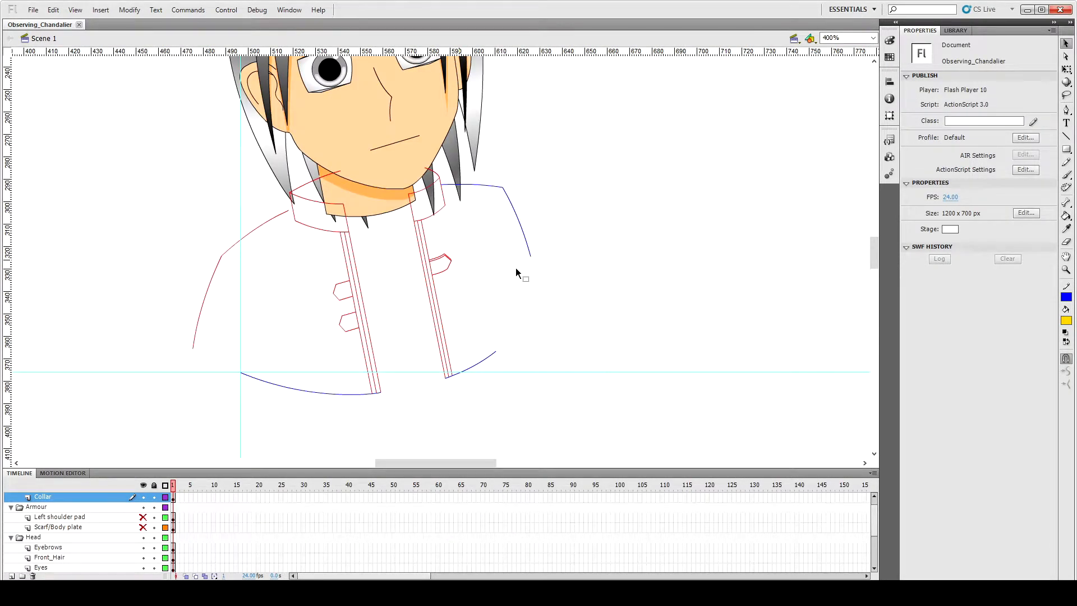
click(440, 272)
key(ctrl+=)
key(ctrl+=)
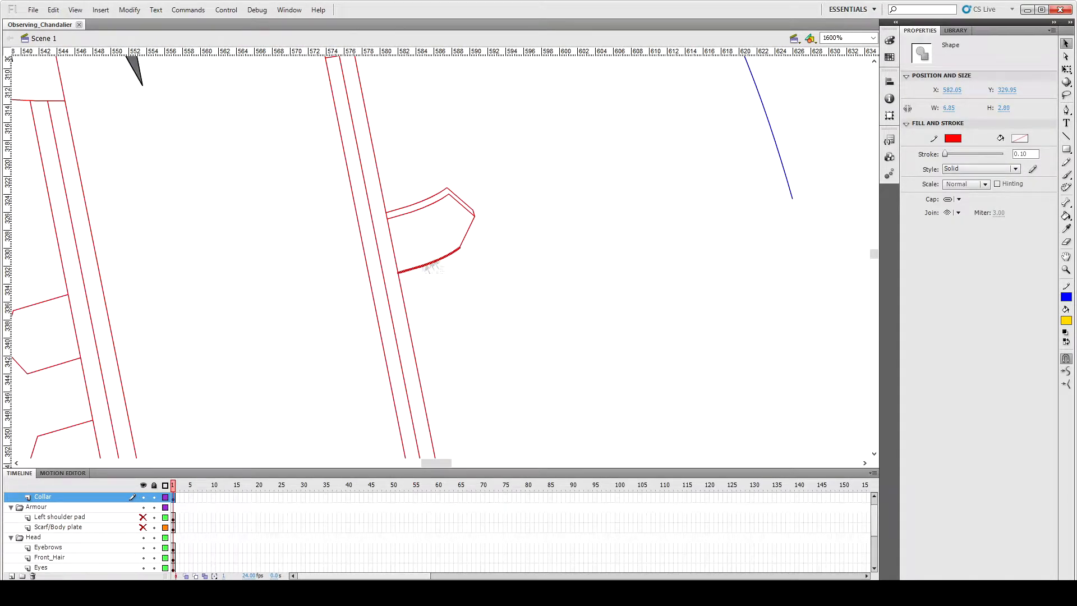
shift+click(402, 211)
shift+click(472, 213)
key(ctrl+minus)
key(ctrl+minus)
key(ctrl+c)
key(ctrl+shift+v)
key(shift+Down)
key(shift+Down)
key(shift+Down)
key(shift+Down)
key(shift+Down)
key(shift+Down)
key(shift+Down)
key(shift+Right)
key(shift+Right)
Step: Nudge the duplicated tab left and up into position beside the outermost right front line
key(Left)
key(Left)
key(Left)
key(Left)
key(Left)
key(Left)
key(Left)
key(Up)
key(Up)
key(Up)
key(Up)
key(Up)
key(Up)
key(Up)
click(498, 257)
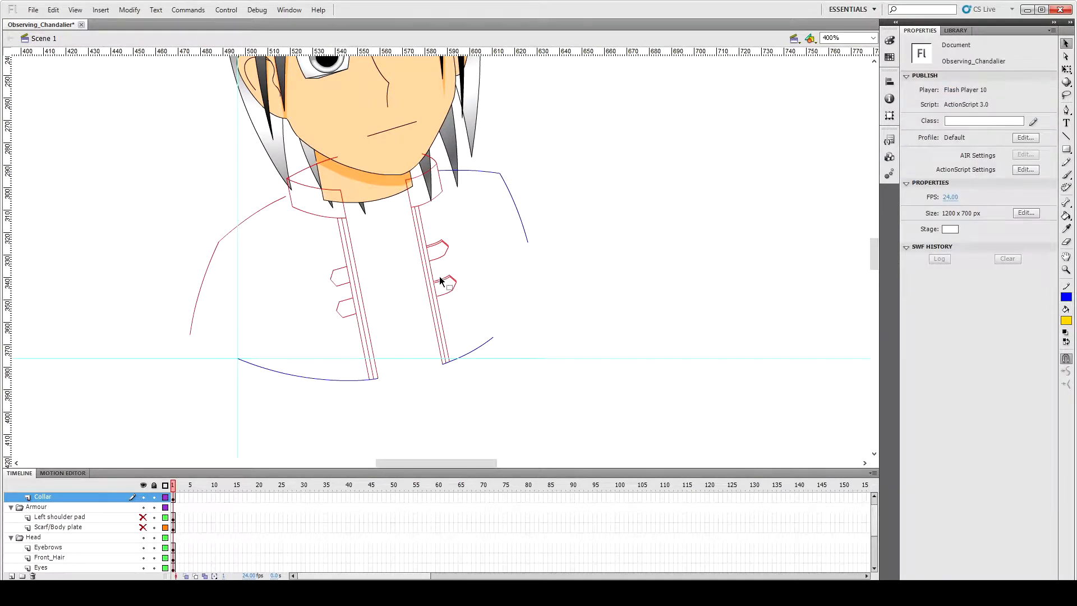
Step: Move the lower right tab slightly left so its edges touch the outermost front line
click(442, 280)
key(ctrl+equal)
key(ctrl+equal)
click(481, 295)
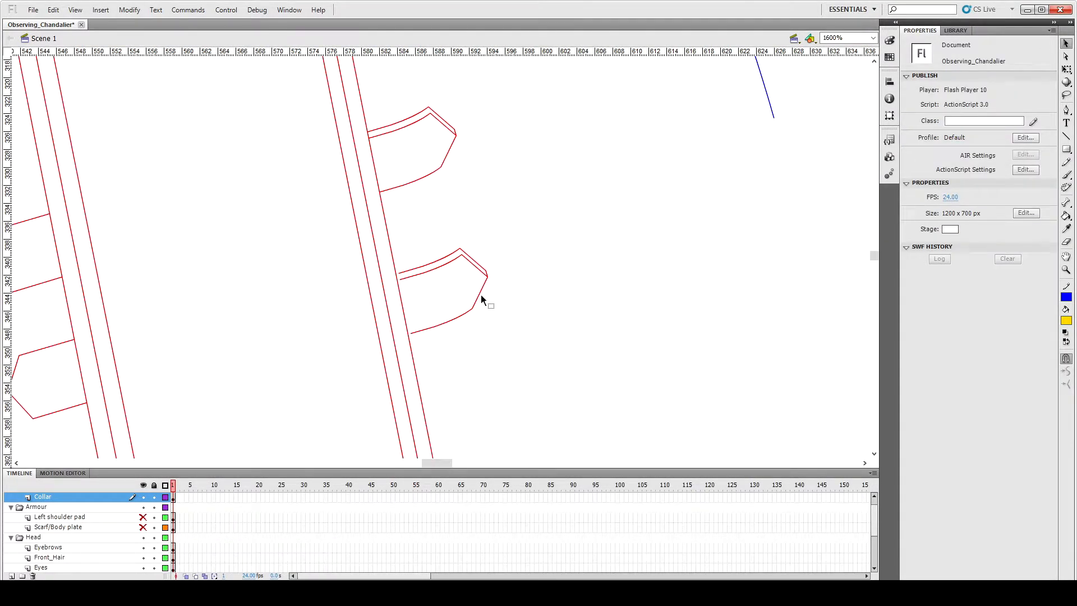
double_click(481, 298)
click(498, 301)
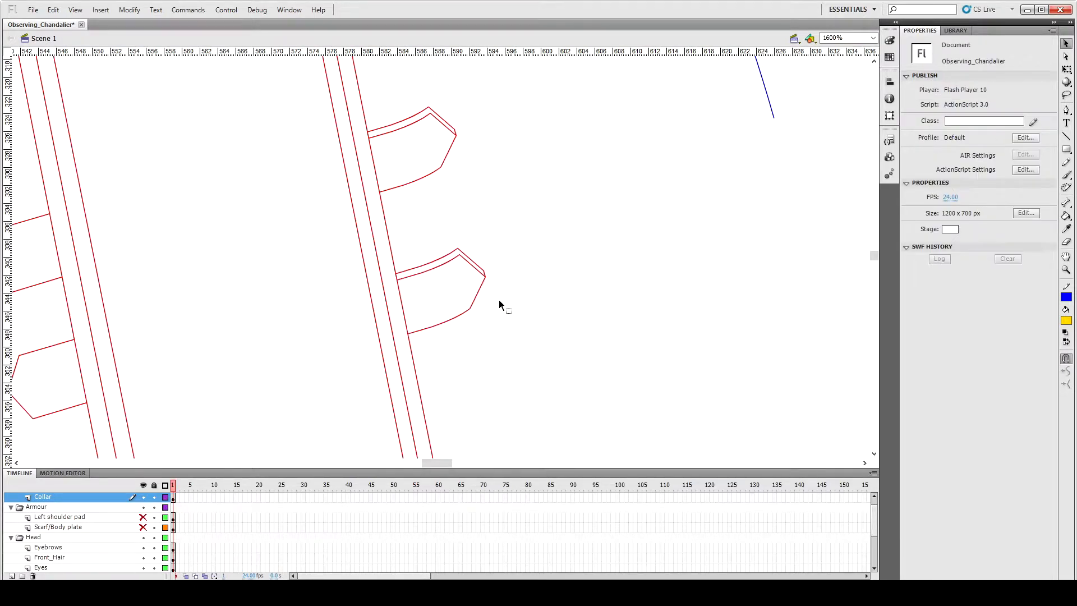
key(ctrl+minus)
key(ctrl+minus)
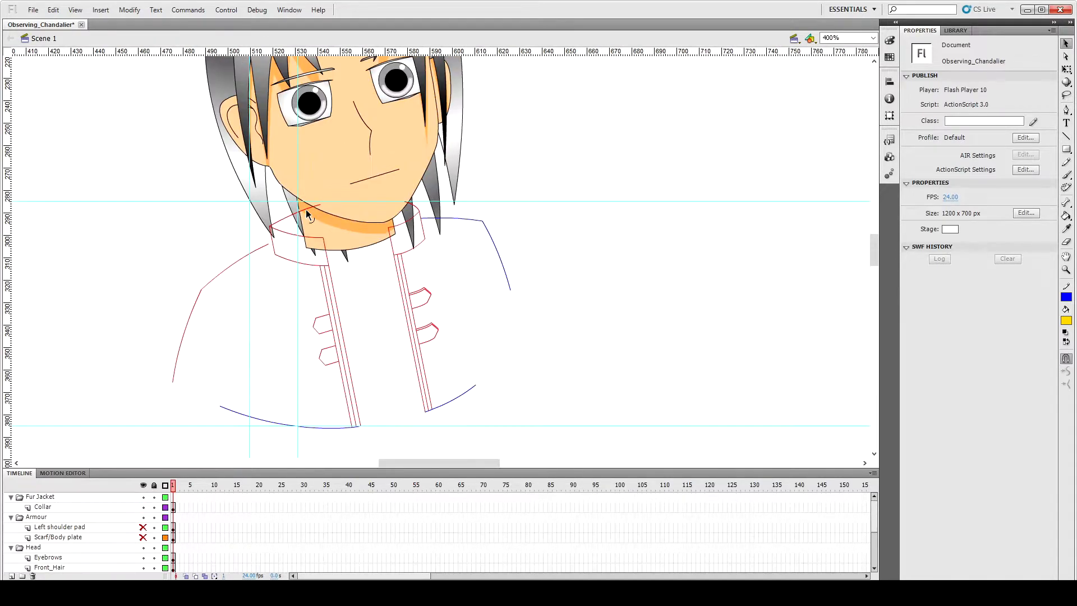
Step: Move the whole left collar flap 5 px up on the Collar layer
click(307, 209)
shift+click(311, 238)
shift+click(326, 250)
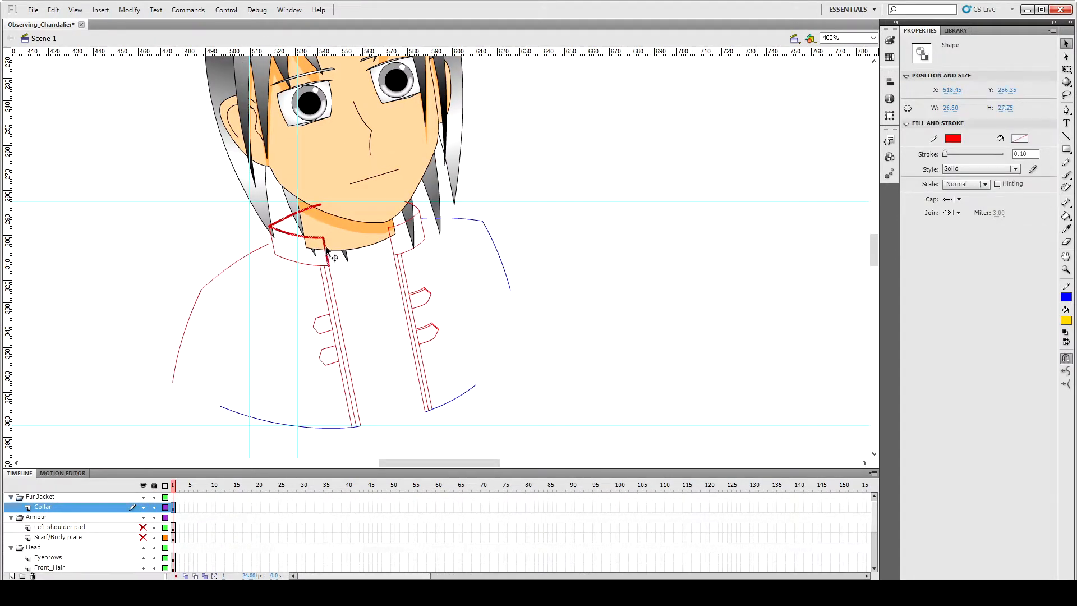
key(Up)
key(Up)
key(Up)
key(Up)
key(Up)
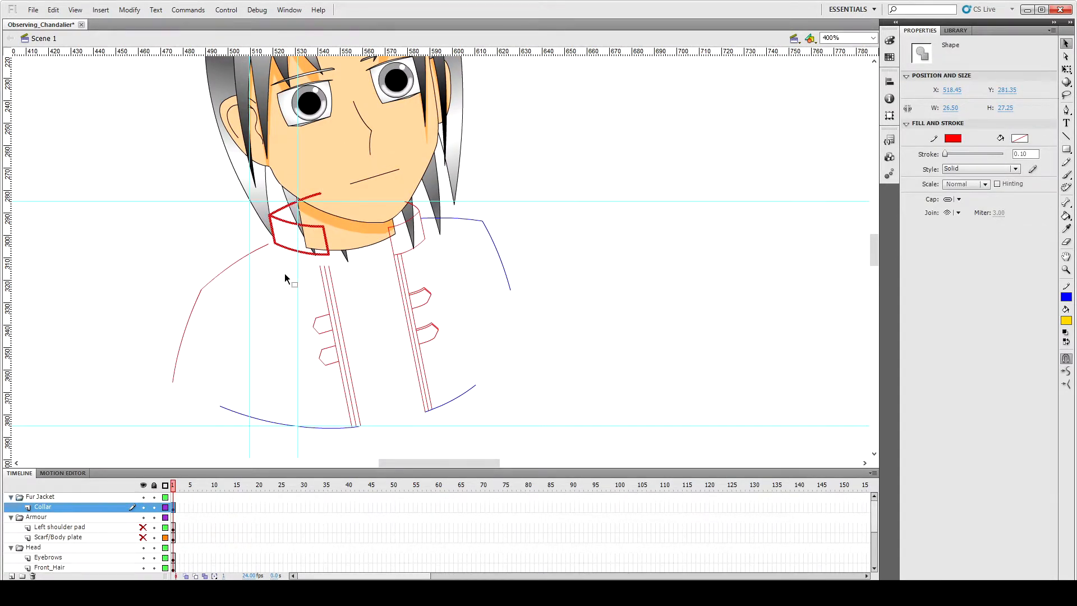
Step: Extend the left shoulder curve's upper end to meet the side of the raised collar flap
click(284, 274)
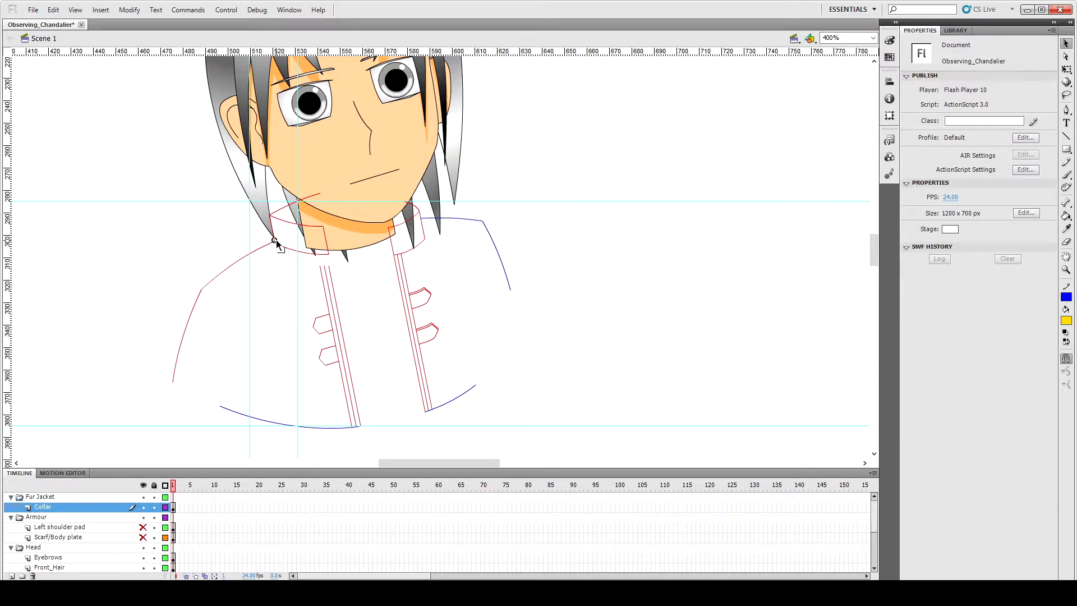
click(260, 251)
key(ctrl+=)
key(q)
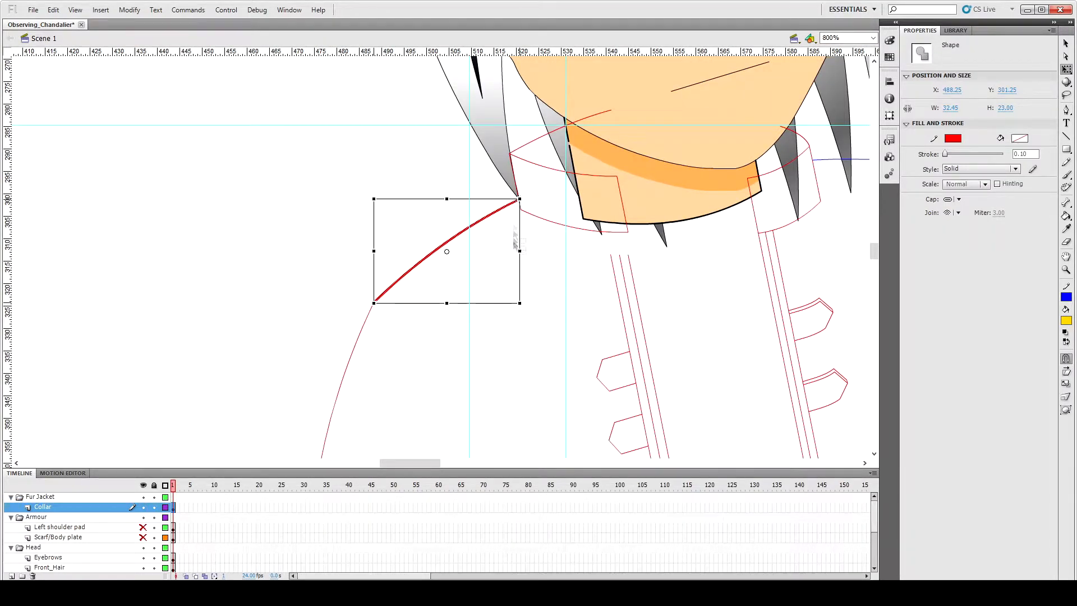
click(525, 255)
scroll(525, 255, down, 1)
Step: Extend the left opening's rightmost slanted line up to the lower corner of the raised collar flap
click(631, 232)
scroll(714, 271, down, 3)
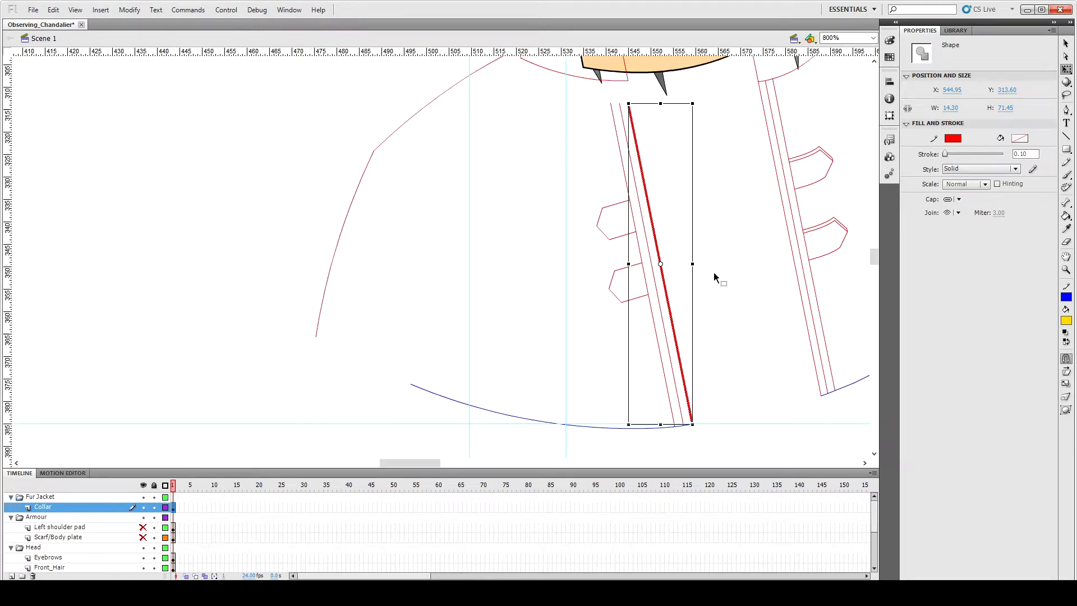
key(ctrl+minus)
click(613, 231)
click(532, 160)
key(ctrl+equal)
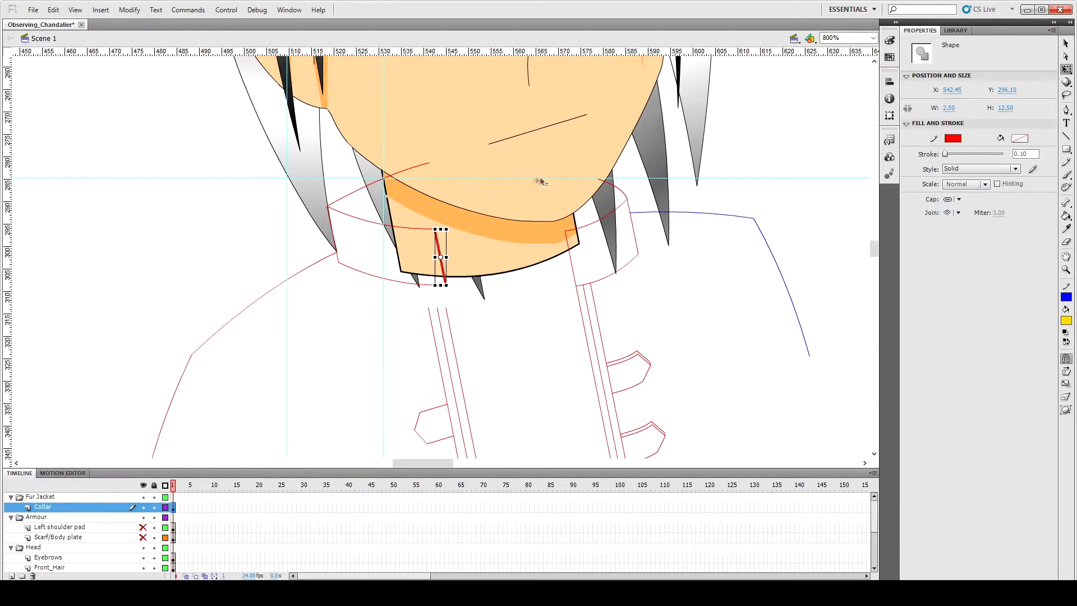
scroll(529, 179, down, 3)
mouse_move(447, 83)
mouse_down()
mouse_move(517, 432)
mouse_move(475, 247)
mouse_up()
click(470, 221)
click(528, 343)
scroll(528, 342, down, 1)
scroll(426, 225, up, 4)
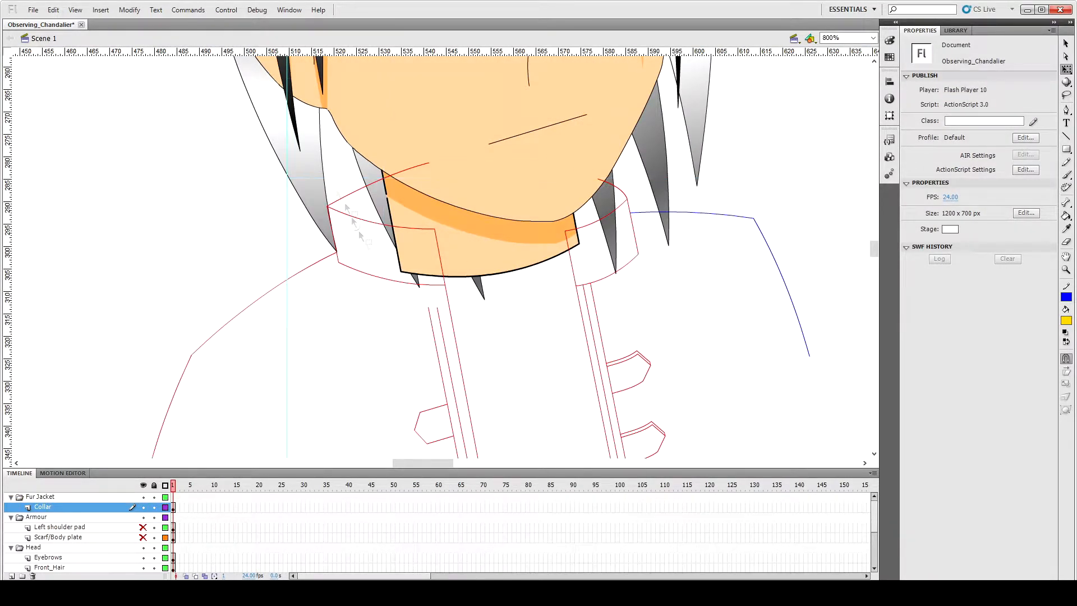
Step: Flatten the left hem curve by lowering its outer end, and nudge the curve slightly up along the front edge lines
scroll(440, 377, down, 4)
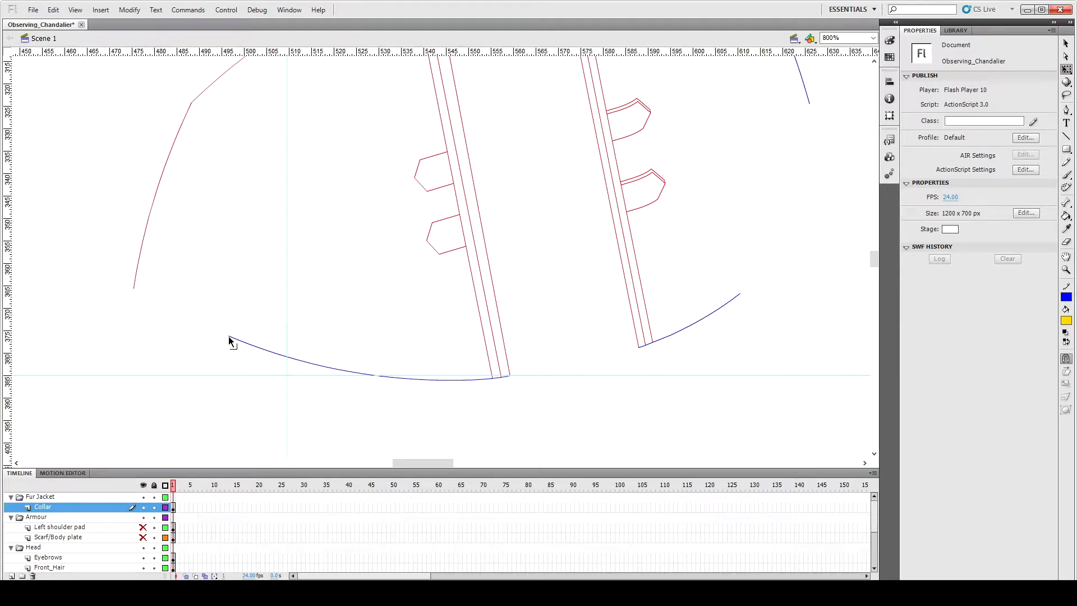
key(n)
drag(229, 337, 288, 376)
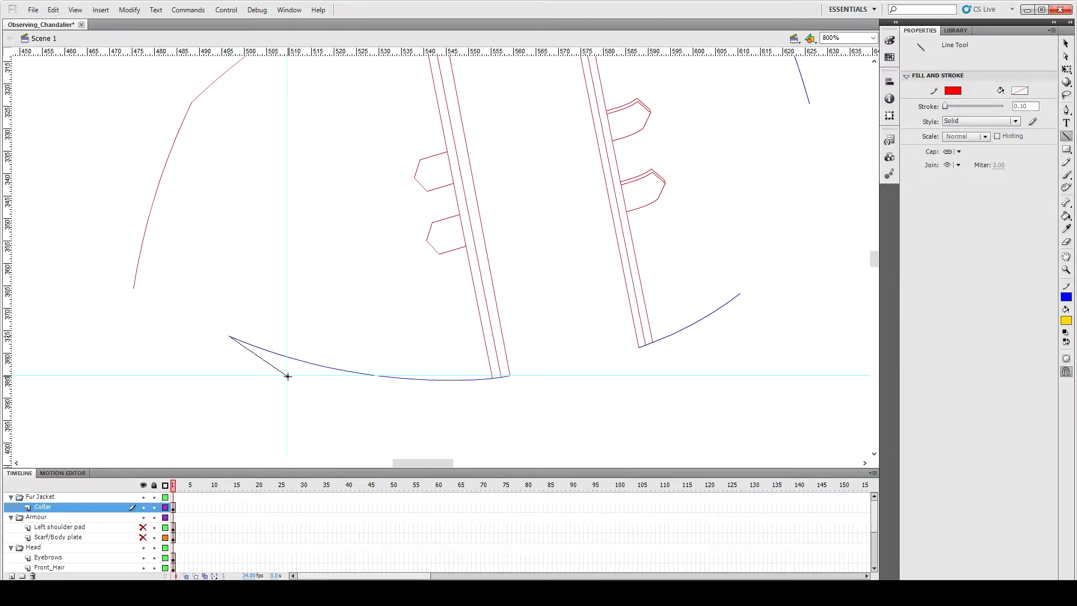
key(v)
click(317, 369)
key(q)
drag(361, 336, 360, 363)
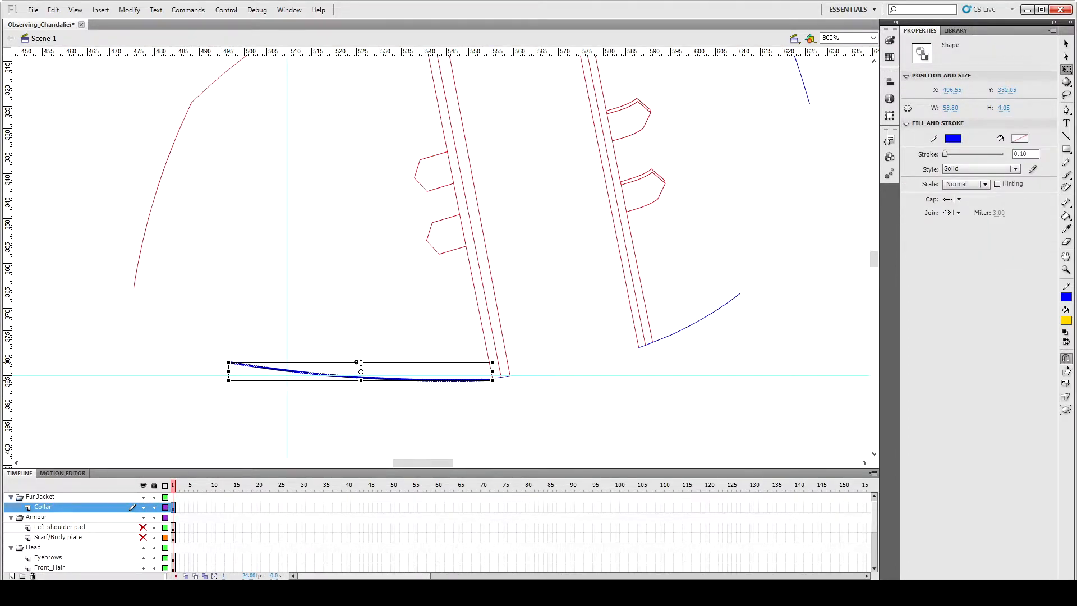
click(496, 397)
click(483, 380)
key(Up)
key(Up)
click(479, 392)
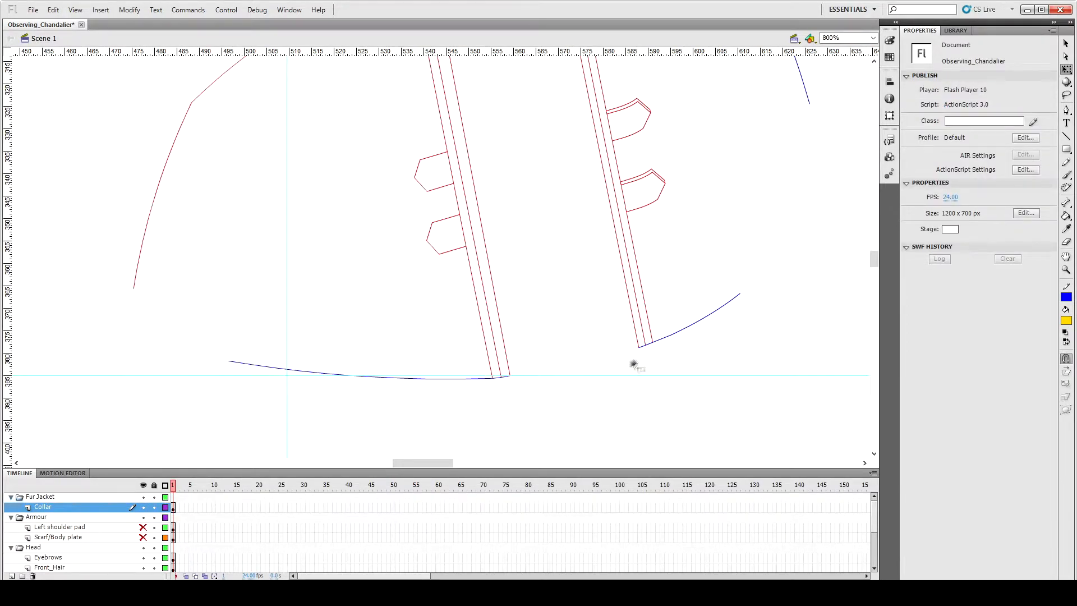
Step: Raise the horizontal guide slightly and move the right hem curve a little down
drag(650, 375, 651, 364)
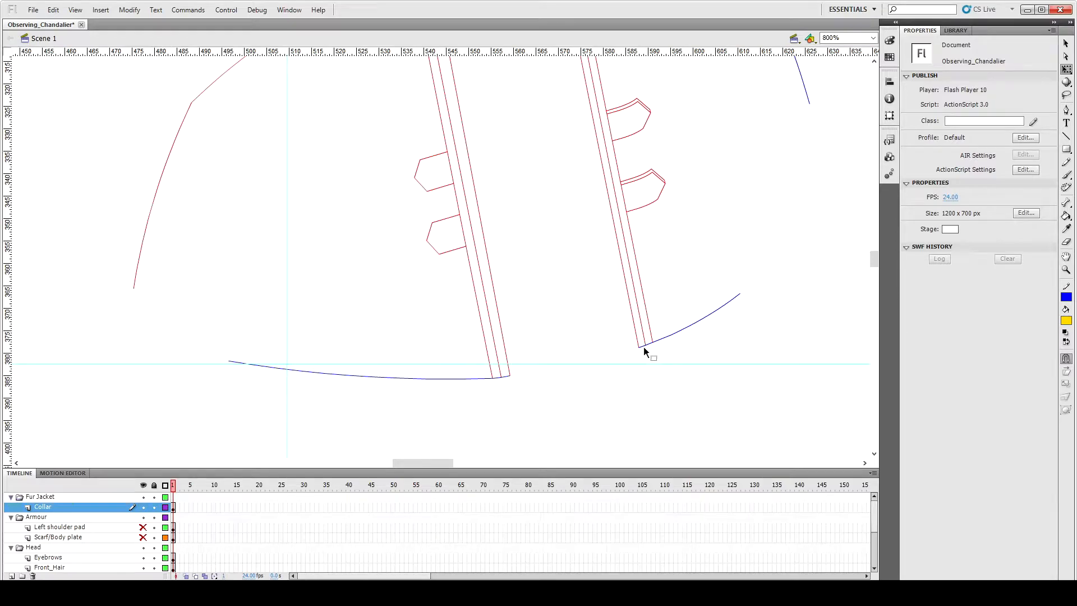
click(645, 352)
key(Down)
key(Down)
key(Down)
key(Down)
Step: Extend the right opening's leftmost slanted line down to the lowered hem and trim the part beyond it
click(603, 334)
click(637, 338)
drag(640, 348, 648, 388)
click(691, 387)
click(646, 380)
key(Delete)
click(640, 363)
key(Delete)
Step: Extend the other two slanted lines of the right opening down to the lowered hem, trim their overhangs and save the file
click(645, 340)
drag(646, 344, 658, 366)
click(666, 391)
click(650, 366)
key(Delete)
click(650, 327)
click(672, 397)
click(656, 363)
key(Delete)
scroll(658, 414, up, 2)
scroll(659, 414, down, 1)
key(ctrl+s)
scroll(555, 398, down, 1)
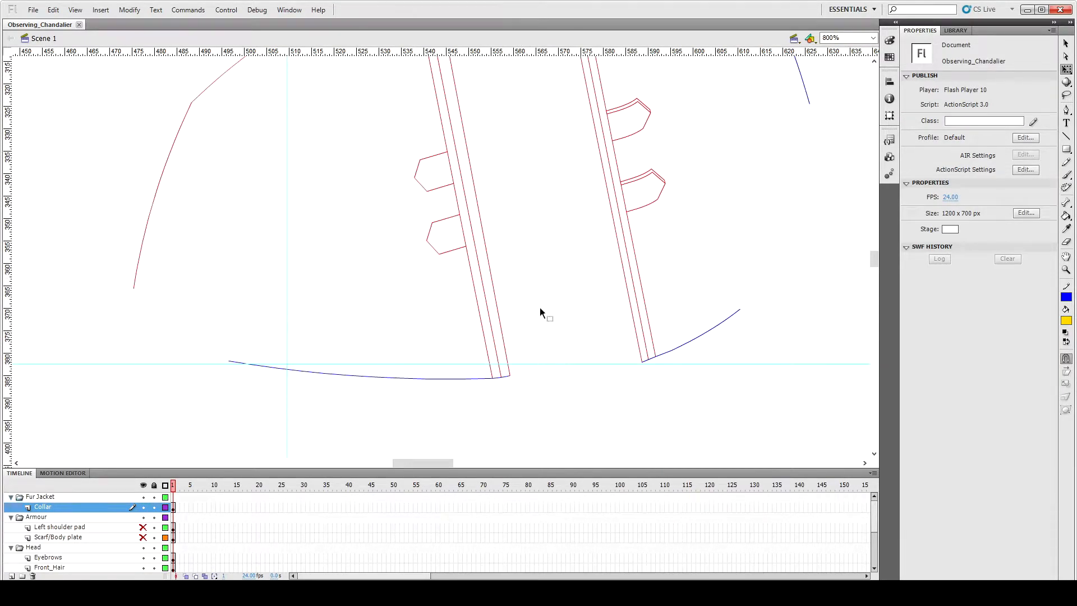
Step: Move the left arm curve outward to the vertical guide and widen it to about 15.6 px
key(ctrl+minus)
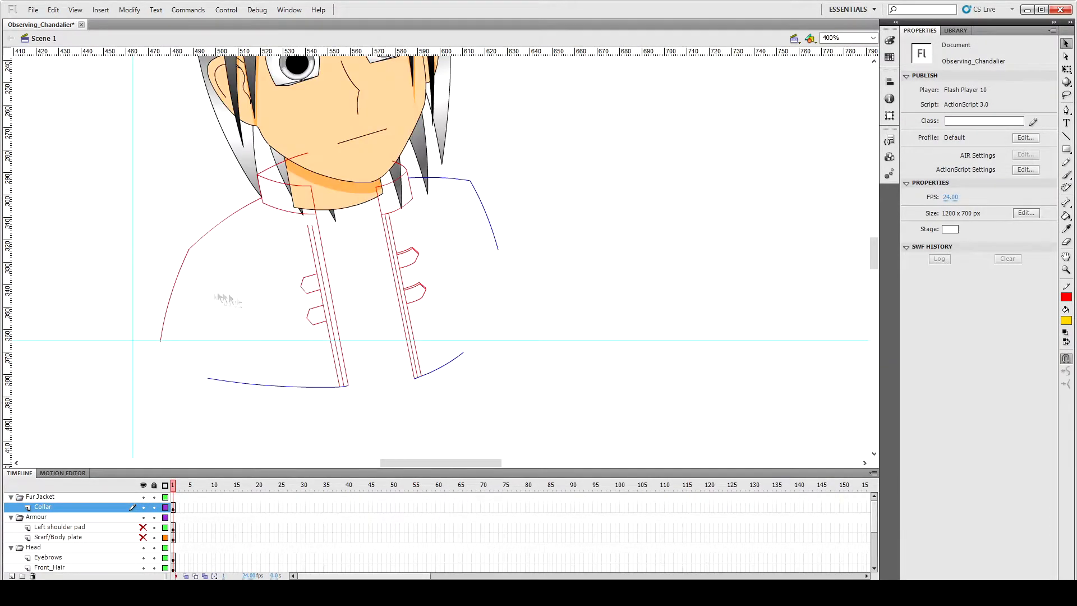
click(174, 293)
key(shift+Left)
key(shift+Left)
key(shift+Left)
key(shift+Left)
key(shift+Left)
key(q)
drag(161, 295, 168, 296)
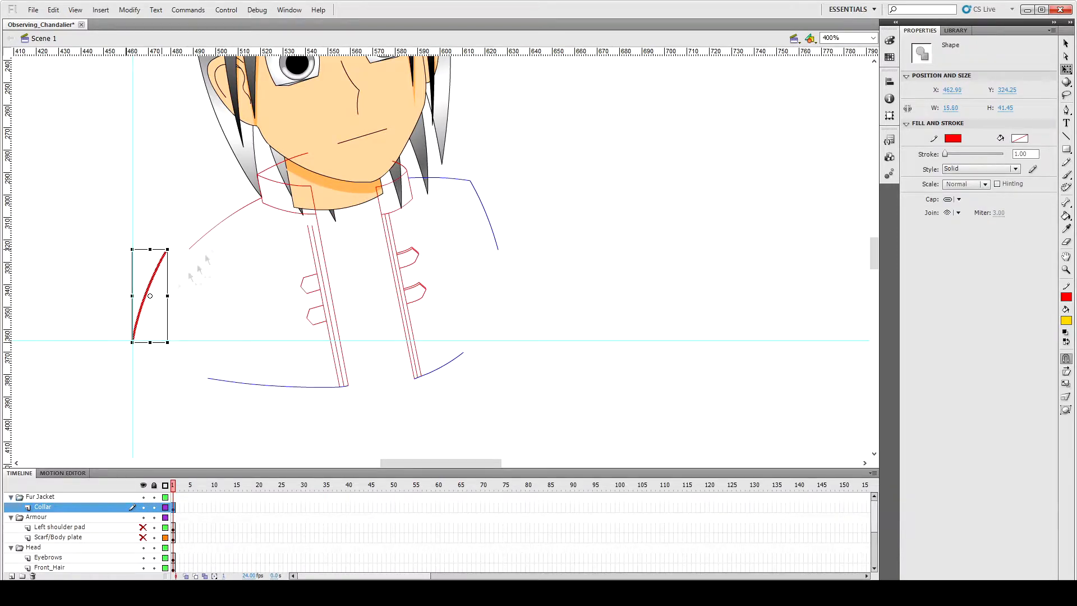
Step: Stretch the left shoulder curve outward so it meets the upper end of the moved arm curve
click(214, 229)
drag(188, 223, 168, 223)
click(220, 303)
Step: Move the right half of the jacket, including collar flap, front edge, tabs, shoulder, arm and hem, up to Y 278.75
scroll(220, 303, down, 2)
scroll(230, 217, up, 1)
click(413, 140)
shift+click(457, 307)
shift+click(497, 192)
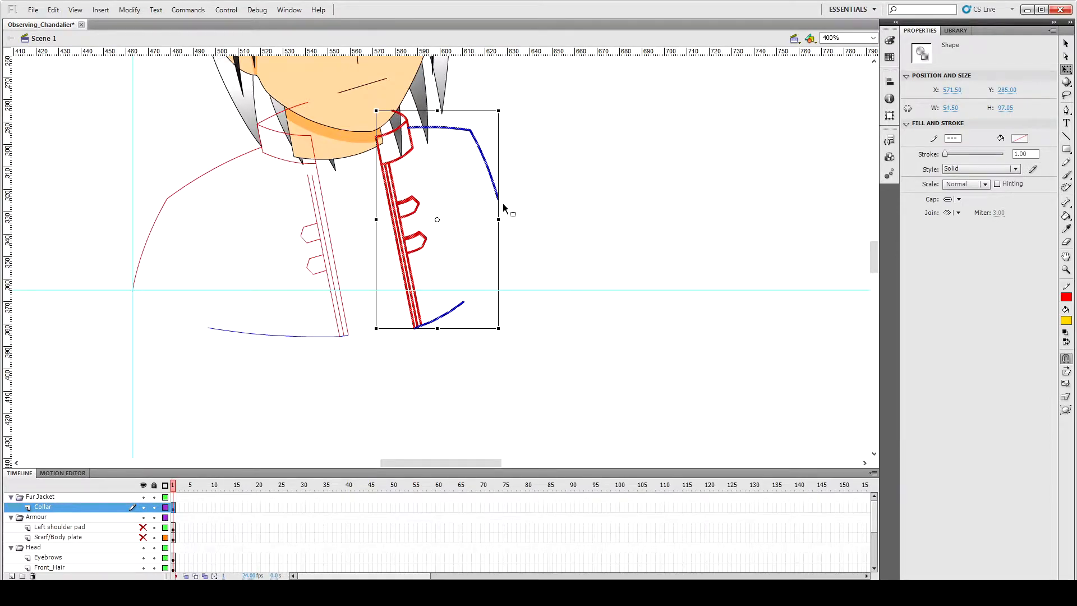
key(shift+Down)
click(561, 221)
key(ctrl+z)
key(Up)
key(Up)
key(Up)
key(Up)
key(Up)
click(416, 340)
key(ctrl+z)
click(415, 339)
key(ctrl+z)
key(Up)
key(Up)
key(Up)
key(Up)
key(Up)
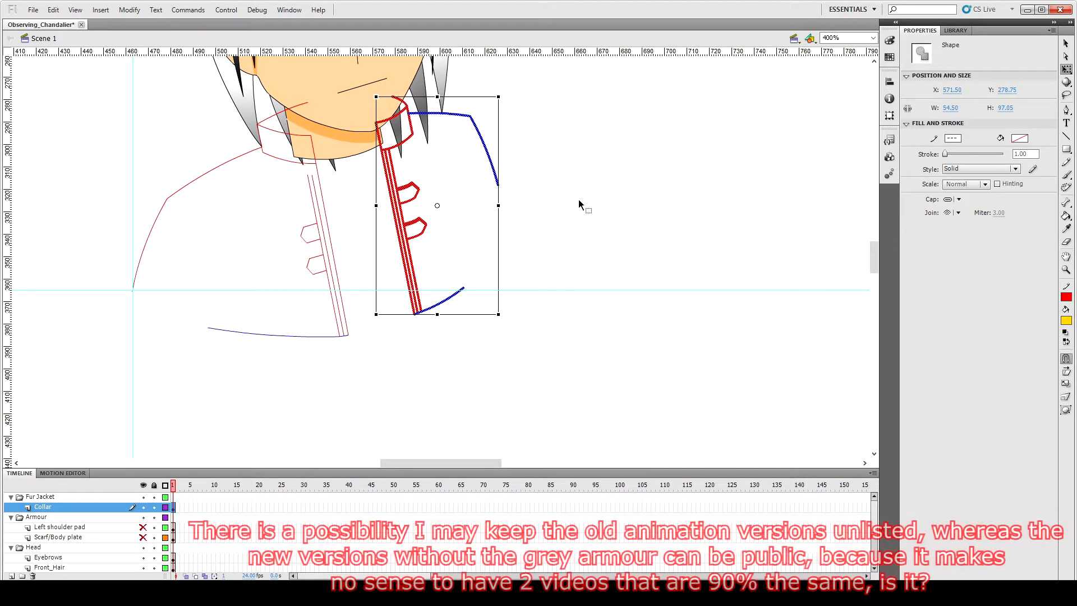
click(579, 202)
Step: Delete the right flap's upper front curve and join both flaps' upper front corners with a green line of stroke 0.1
click(384, 120)
key(Delete)
click(297, 135)
key(ctrl+equal)
drag(419, 463, 435, 463)
click(352, 402)
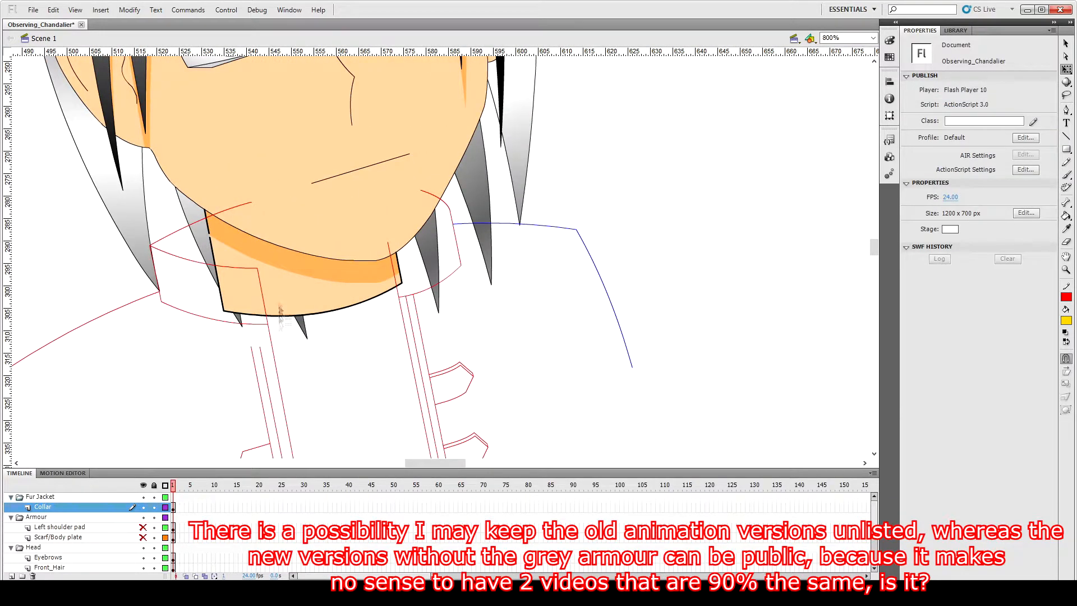
click(1064, 298)
click(967, 319)
key(n)
drag(257, 269, 387, 243)
key(v)
text(0.1)
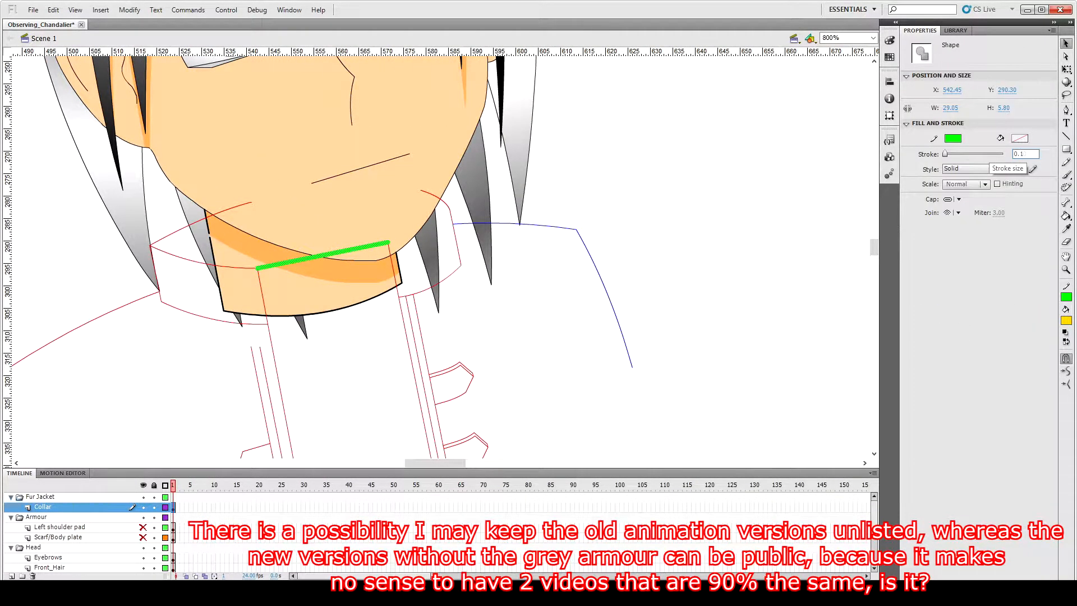
Step: Extend the green line to the right flap's outer upper corner and bend it into a curve running from the left flap
click(673, 201)
mouse_move(331, 254)
mouse_down()
mouse_move(337, 264)
mouse_move(449, 210)
mouse_up()
key(q)
click(385, 246)
click(564, 198)
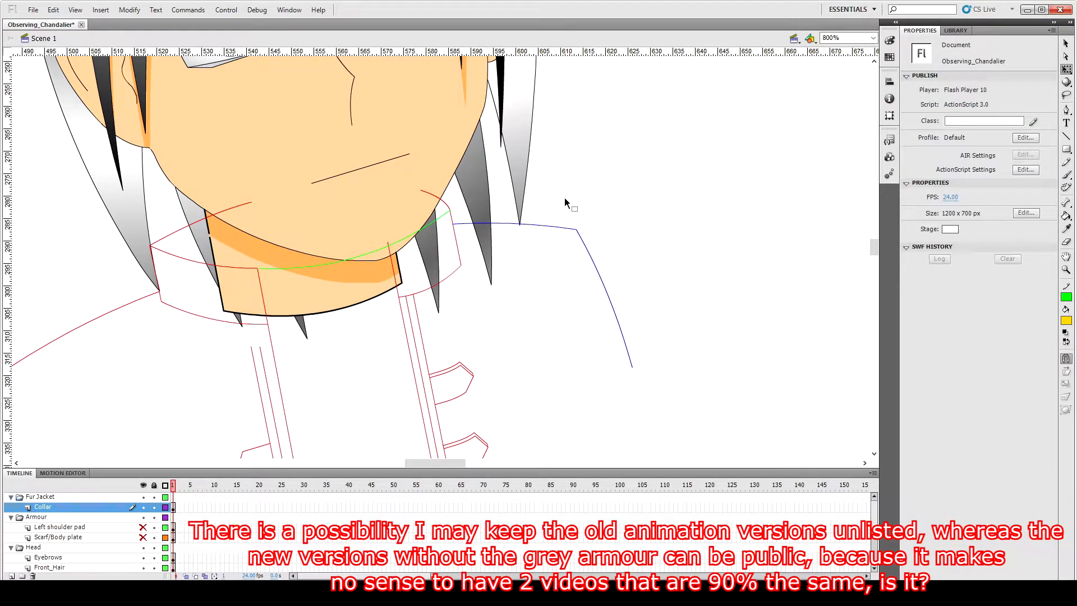
Step: Draw a green curve from the left flap's lower front corner to the right flap's lower outer corner
key(n)
drag(268, 324, 461, 263)
key(v)
click(431, 279)
shift+click(385, 287)
drag(385, 287, 760, 300)
click(795, 267)
click(760, 300)
key(shift+Left)
key(shift+Left)
key(shift+Left)
key(shift+Left)
key(shift+Left)
key(shift+Left)
key(shift+Left)
key(shift+Left)
Step: Delete the middle portion of the upper green curve between the two collar flaps
click(548, 337)
click(369, 252)
key(Delete)
Step: Try to trim the lower green curve, remove the right flap's old red lower edge and fit the front lines to the green edge
click(385, 296)
key(Delete)
click(428, 289)
key(Delete)
click(411, 296)
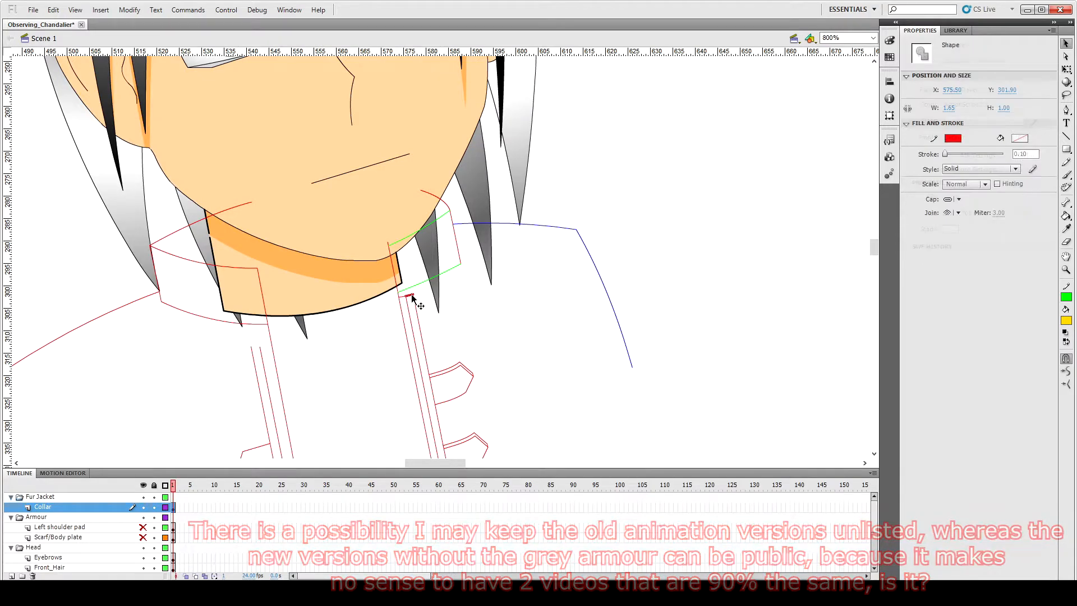
key(Delete)
click(407, 304)
key(q)
click(490, 285)
drag(406, 296, 414, 275)
click(415, 303)
click(412, 283)
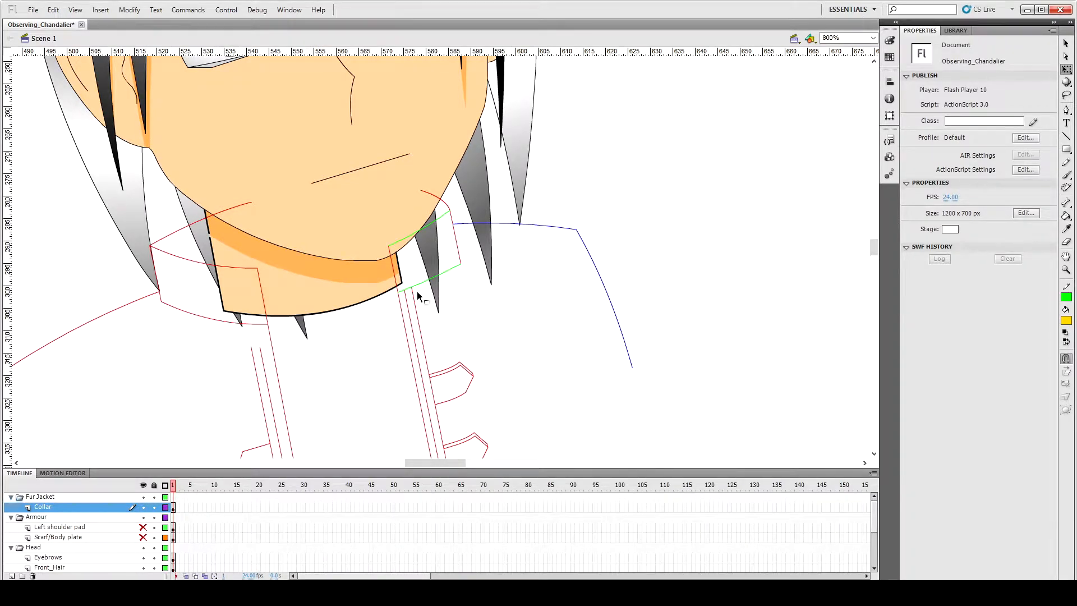
Step: Undo the trimming around the right flap's lower edge and the test move of the lower green curve
key(ctrl+z)
key(ctrl+z)
key(ctrl+z)
key(ctrl+z)
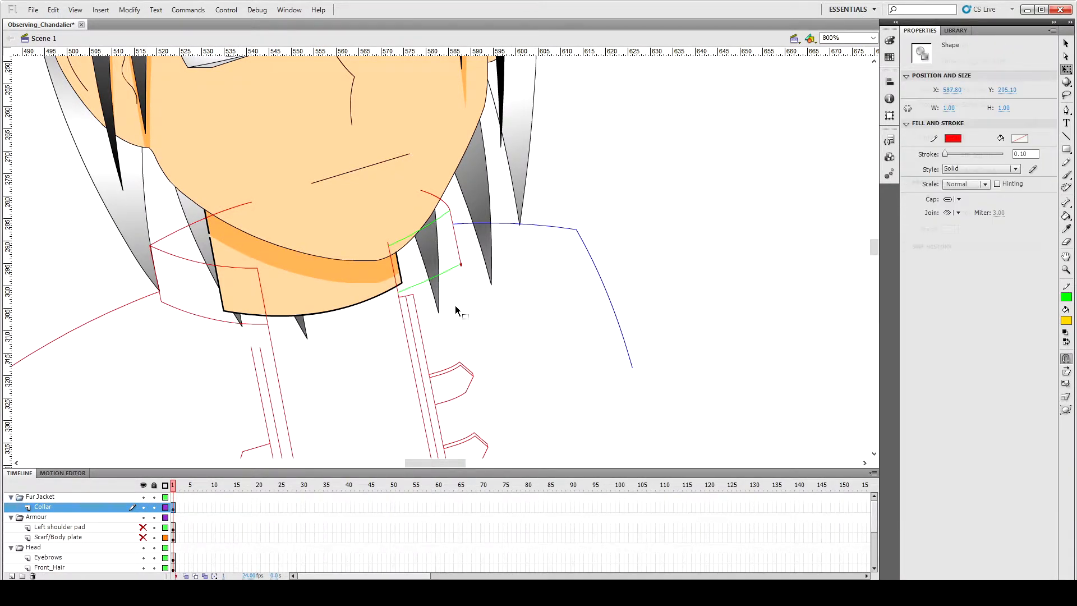
drag(375, 300, 746, 303)
key(ctrl+z)
Step: Cut the lower green curve and paste it in place on a new layer named Temp
key(ctrl+x)
click(12, 577)
double_click(42, 506)
text(Temp)
key(Return)
key(ctrl+shift+v)
click(376, 341)
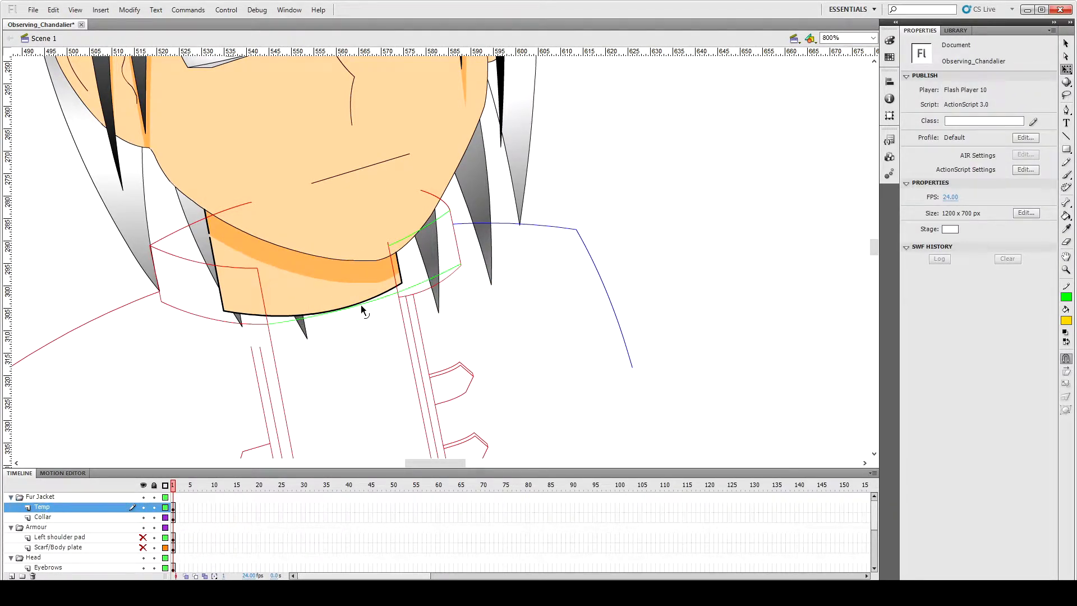
Step: Adjust the lower green curve on the Temp layer and use the Pen tool at the right flap's lower front corner
drag(383, 298, 381, 301)
click(376, 301)
key(Delete)
key(p)
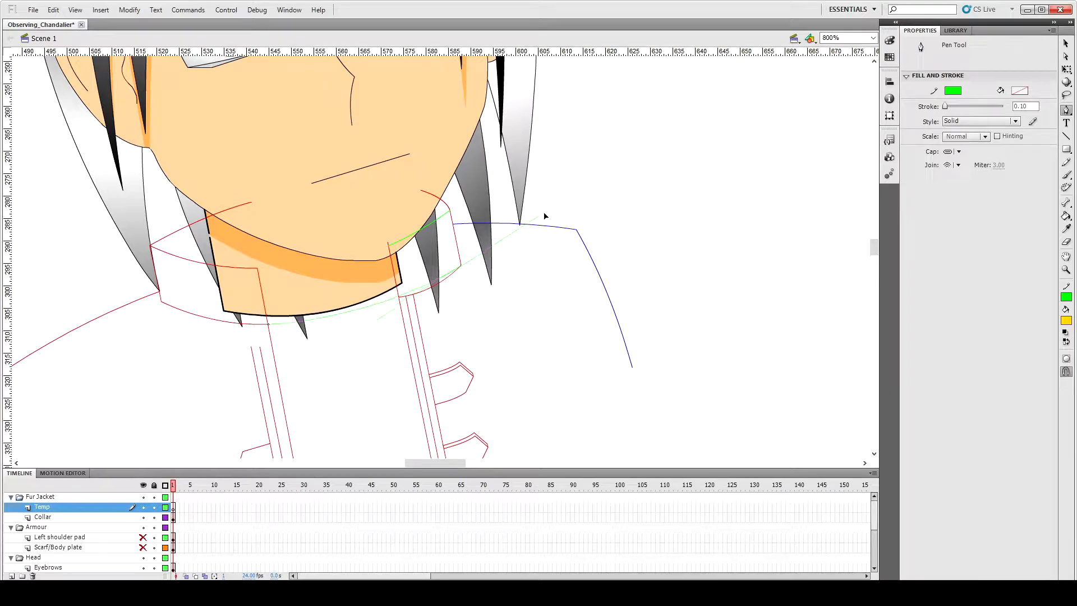
click(404, 297)
key(v)
Step: Transfer the green lower edge of the right flap back in place to the Collar layer and delete the portion between the flaps
click(390, 300)
key(ctrl+x)
click(402, 308)
key(ctrl+shift+v)
click(389, 312)
click(372, 304)
key(Delete)
Step: Remove the red leftover at the top of the right front edge and extend its slanted lines up to the green edge
click(406, 296)
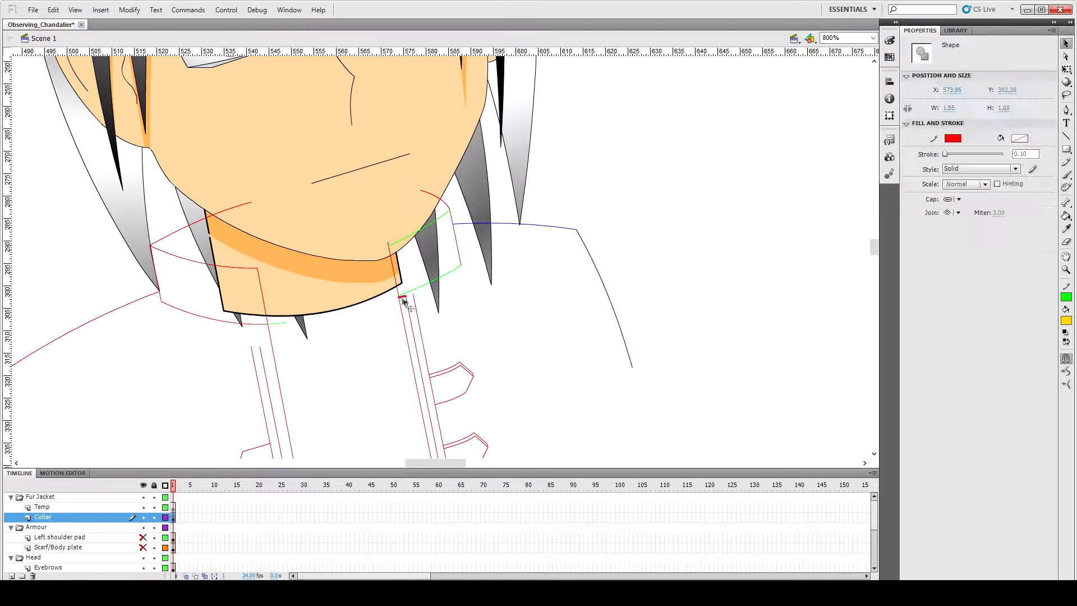
click(416, 302)
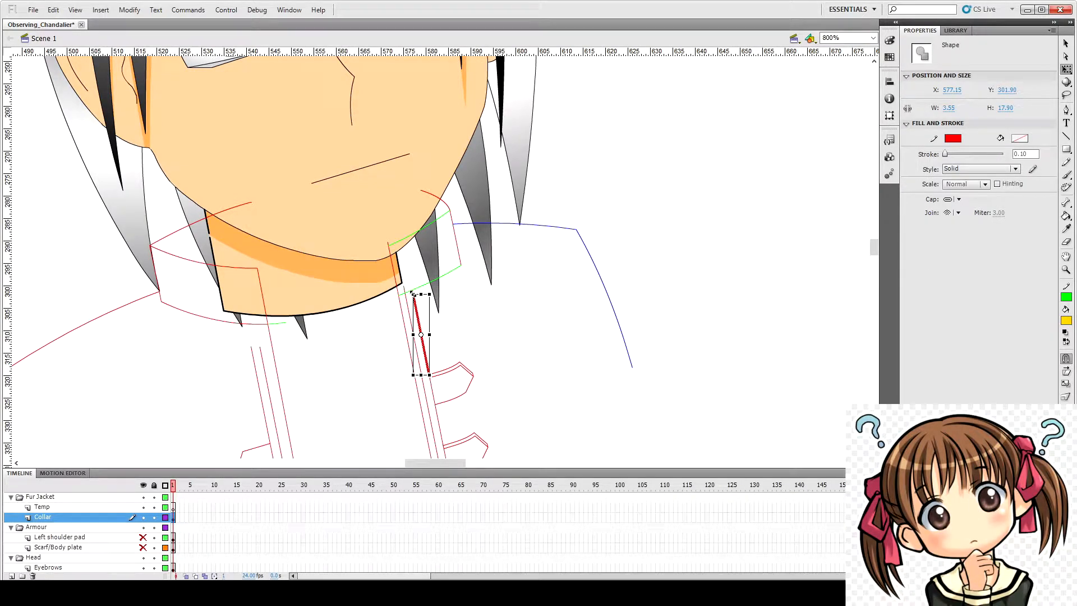
click(413, 290)
Step: Replace the right flap's upper green edge with a copy of its lower green edge, moved up and slightly left
click(421, 236)
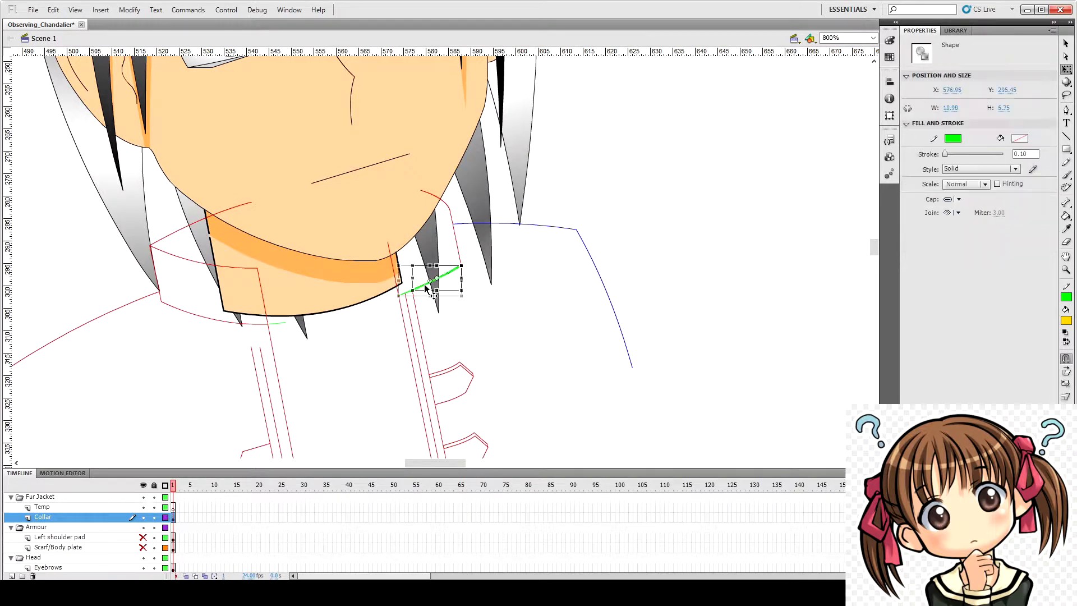
key(Up)
key(Up)
key(Up)
key(Up)
key(Up)
key(Left)
key(Left)
click(410, 262)
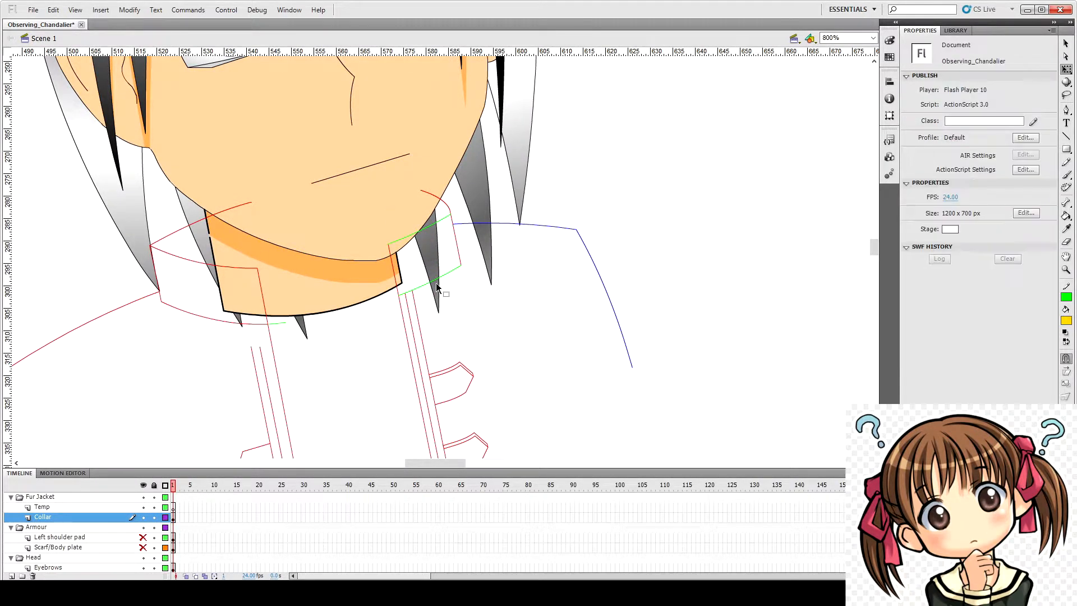
Step: Fit the short red curve above the right collar flap to the outer end of the green upper edge
click(435, 200)
click(527, 211)
scroll(527, 207, down, 2)
click(430, 145)
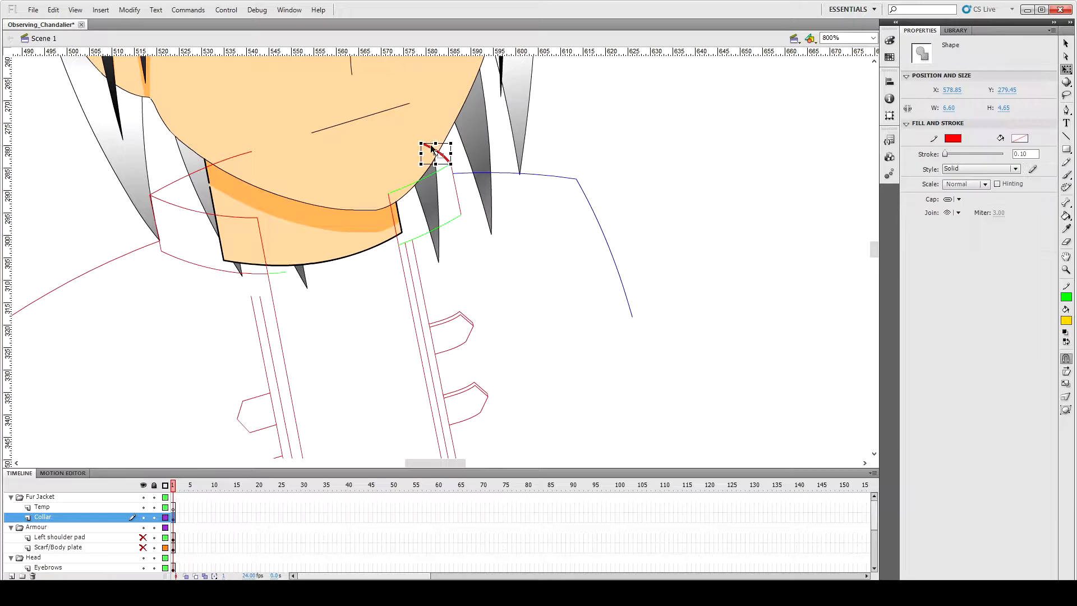
click(424, 142)
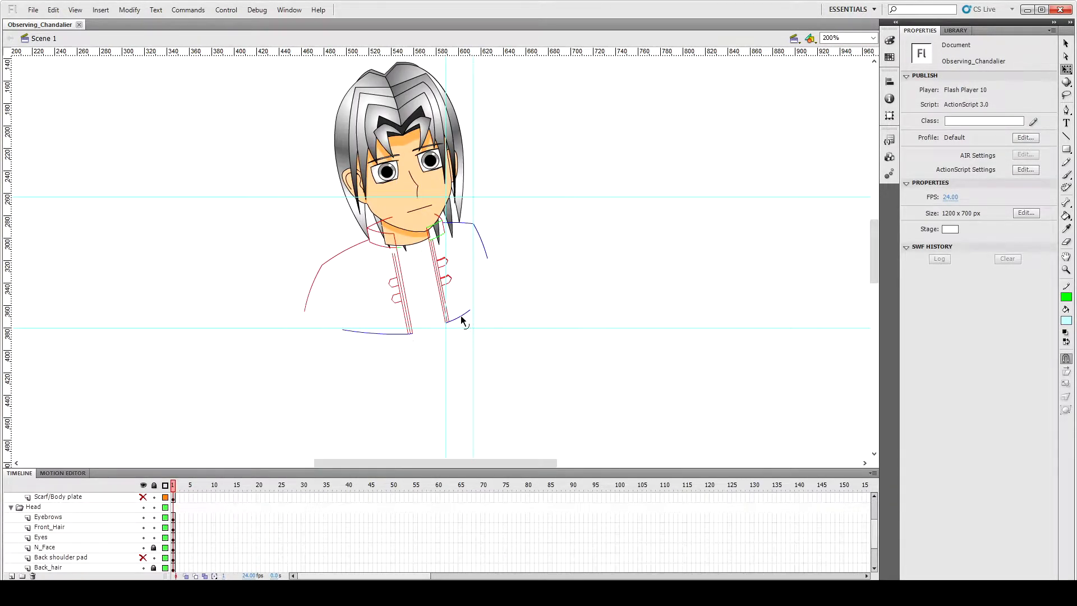
Step: Move the blue right hem curve down so its inner end sits at the intersection of the guides
click(461, 317)
key(ctrl+equal)
key(ctrl+equal)
key(ctrl+equal)
key(shift+Down)
key(shift+Down)
key(shift+Down)
key(shift+Down)
key(shift+Down)
key(shift+Down)
key(shift+Down)
key(shift+Up)
key(Down)
key(Down)
key(Down)
key(Down)
key(Down)
Step: Extend the right front edge's slanted lines down to the hem curve and delete the parts overshooting it
click(437, 392)
key(ctrl+minus)
key(ctrl+minus)
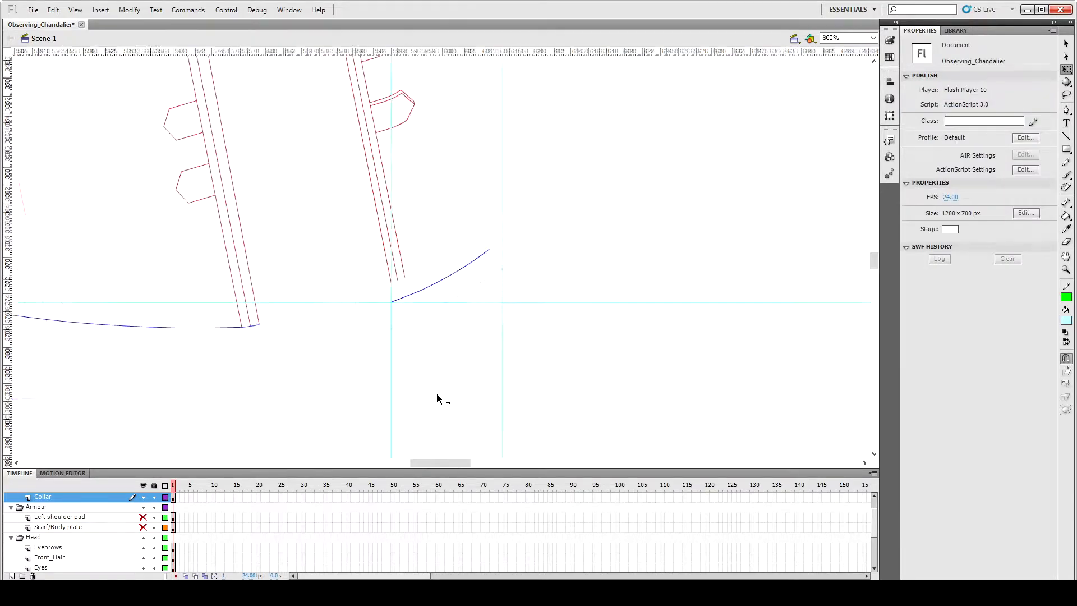
click(410, 246)
drag(415, 269, 426, 285)
click(432, 285)
click(416, 259)
click(437, 294)
click(420, 257)
click(429, 286)
click(423, 287)
key(Delete)
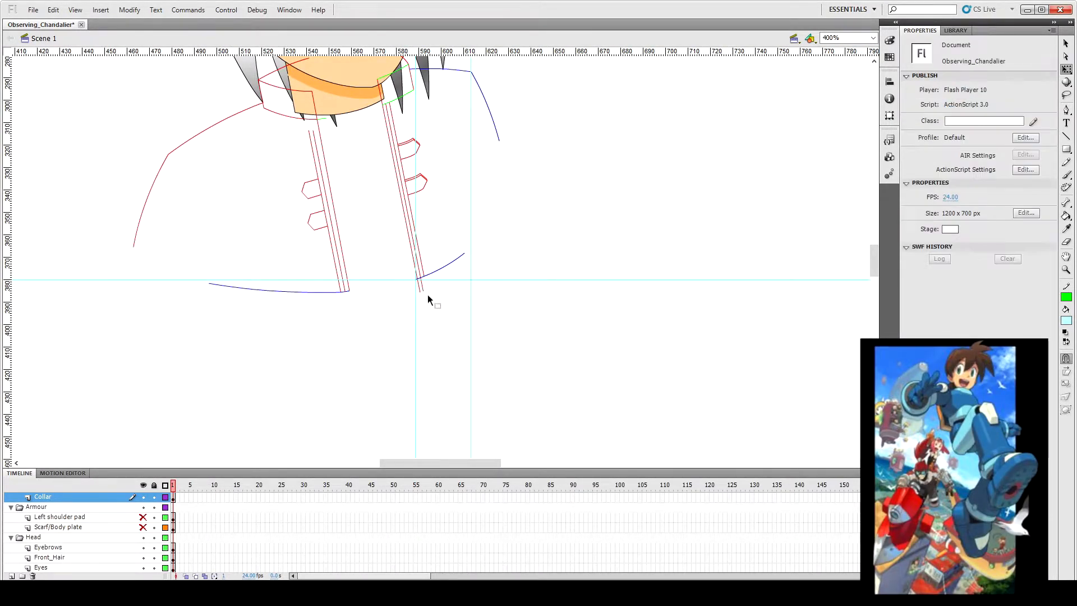
click(420, 291)
key(Delete)
Step: Raise the blue right shoulder and arm outline, rotate it slightly counterclockwise, and align its corner with the vertical guide
scroll(429, 294, up, 3)
click(461, 173)
key(Up)
key(Up)
key(Up)
key(Up)
key(Up)
key(Up)
key(Up)
key(Up)
key(Up)
key(Up)
key(Up)
key(Up)
key(Up)
key(Up)
key(Up)
key(Up)
key(Up)
key(Up)
drag(507, 129, 501, 119)
key(Left)
key(Left)
key(Left)
key(Left)
key(Left)
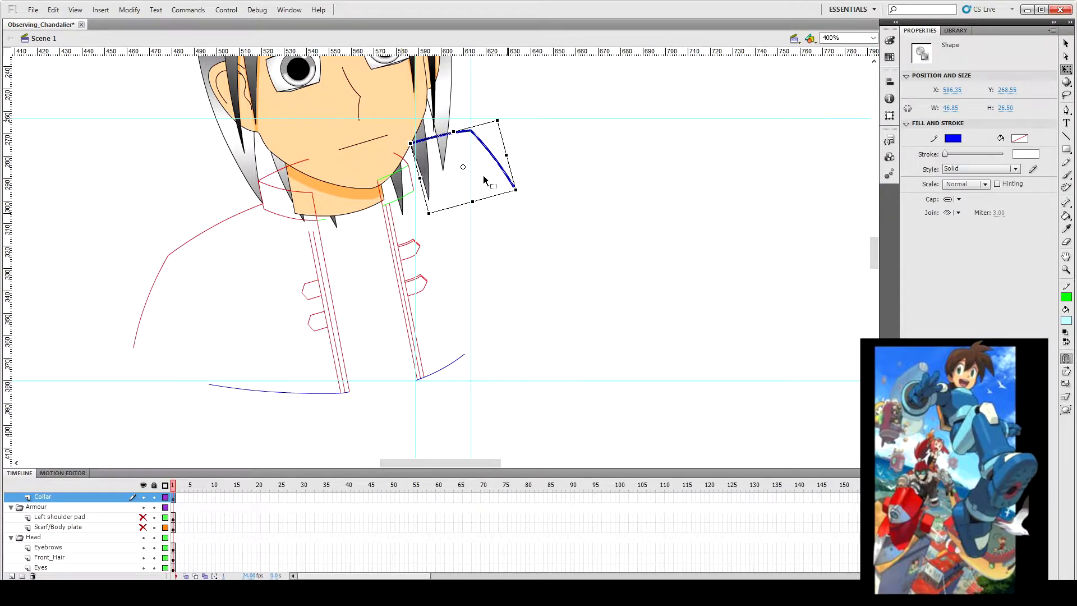
click(545, 196)
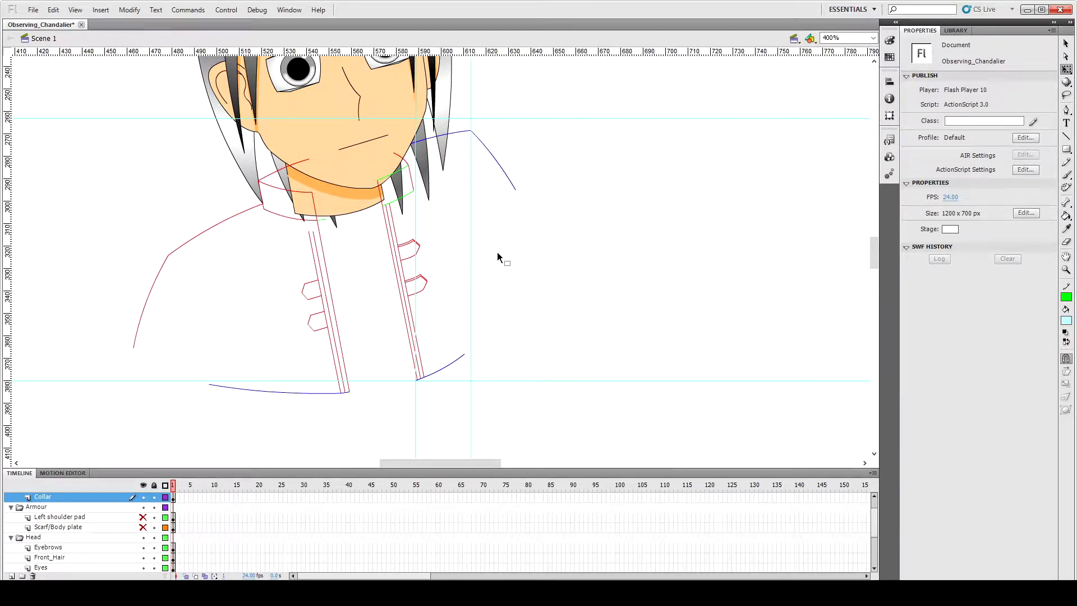
Step: Draw a line across the end of the right sleeve, bend it slightly downward, and move it up and left onto the arm line's end
click(508, 176)
key(ctrl+=)
click(514, 250)
scroll(503, 241, down, 3)
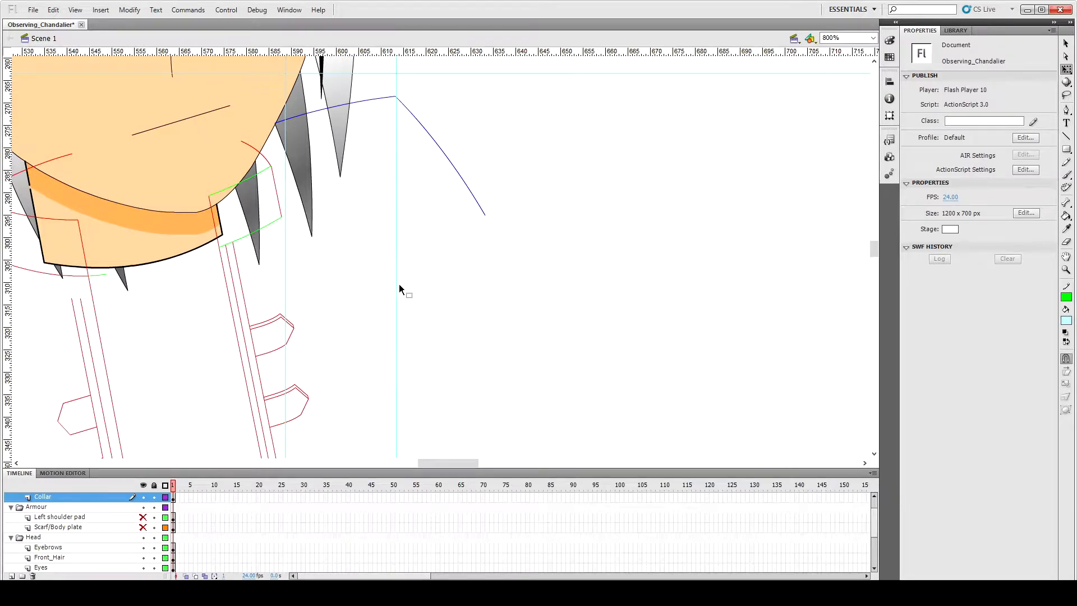
key(n)
drag(399, 266, 501, 212)
key(v)
drag(448, 239, 457, 244)
click(497, 214)
key(Up)
key(Up)
key(Up)
key(Up)
key(Up)
key(Left)
key(Left)
key(Left)
key(Left)
key(Left)
key(Left)
click(493, 247)
key(e)
click(496, 207)
Step: Paste a copy of the sleeve-end curve in place and nudge it down and slightly right as the cuff's lower edge
key(v)
click(464, 232)
key(ctrl+c)
key(ctrl+shift+v)
key(Down)
key(Down)
key(Right)
key(Down)
key(Down)
key(Up)
key(Down)
click(481, 269)
Step: Join the outer ends of the two cuff curves with a short line and slightly adjust the cuff's shape
key(n)
drag(490, 211, 497, 224)
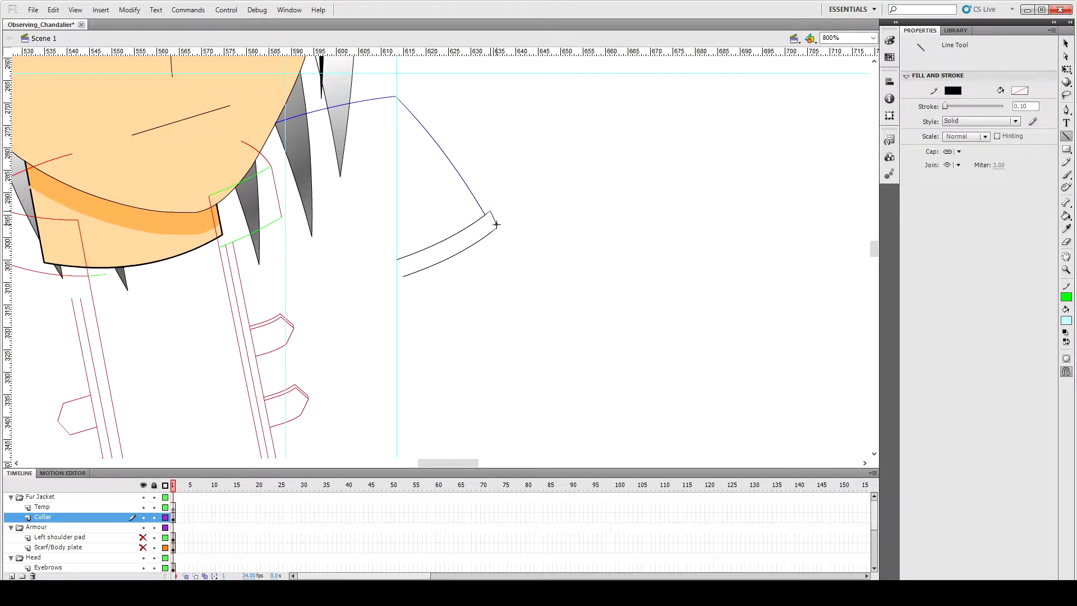
key(v)
click(488, 213)
key(ctrl+=)
click(461, 228)
drag(445, 255, 442, 257)
key(ctrl+minus)
key(ctrl+minus)
scroll(460, 253, down, 1)
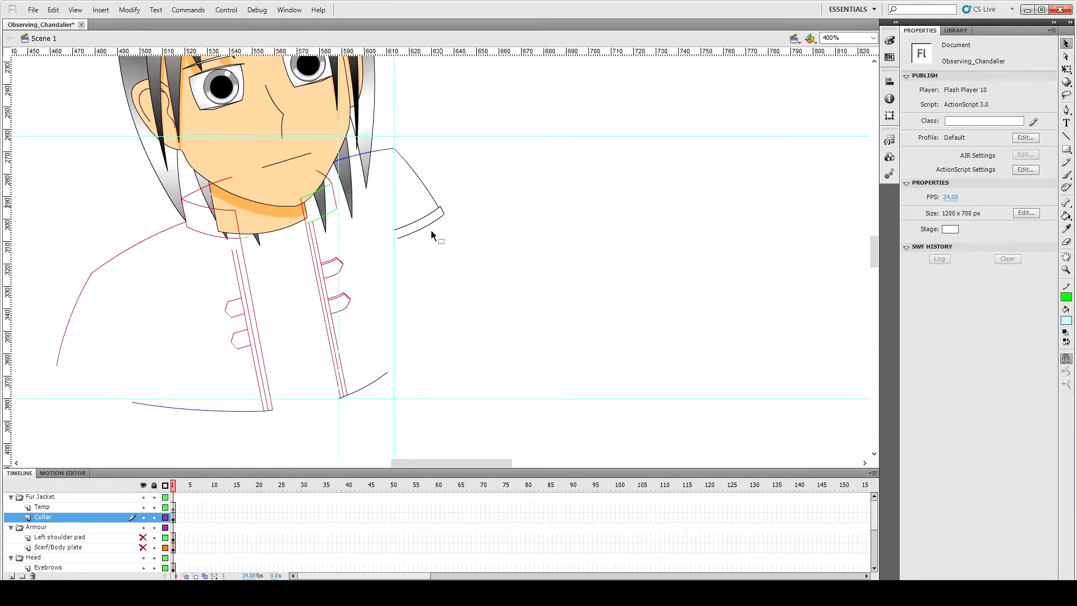
Step: Lengthen the right sleeve by moving the cuff down and right with the arm line's end, and save the file
double_click(424, 240)
drag(424, 237, 450, 231)
key(shift+Down)
key(shift+Down)
key(shift+Right)
click(449, 214)
key(ctrl+s)
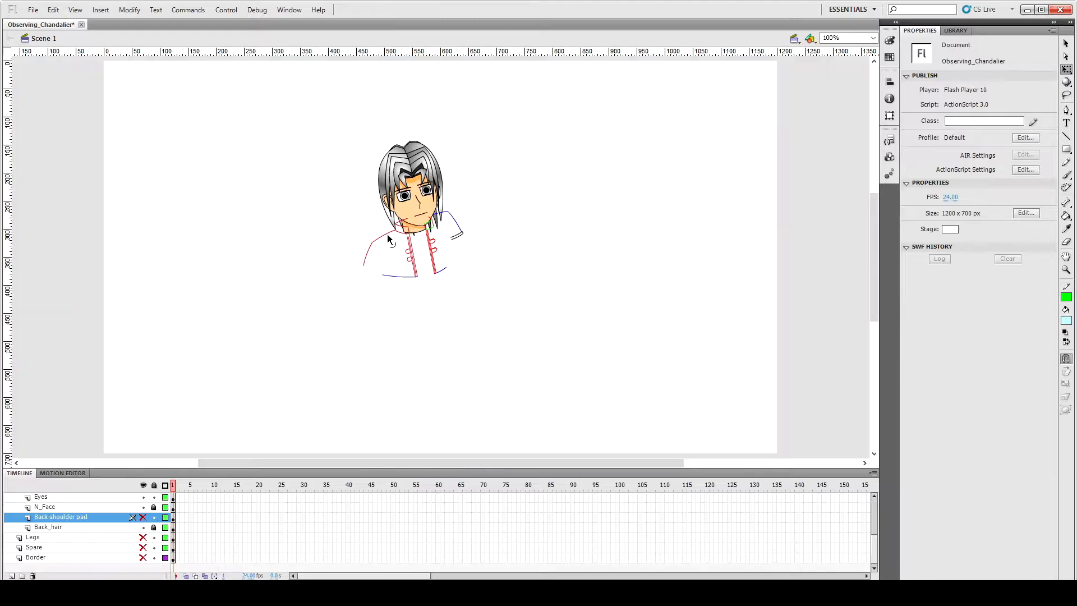
Step: Move the left shoulder curve and arm line up together on the Collar layer
double_click(388, 235)
key(ctrl+4)
click(464, 280)
click(385, 225)
shift+click(354, 261)
key(shift+Up)
key(shift+Up)
key(shift+Up)
key(shift+Up)
key(shift+Up)
click(478, 258)
scroll(477, 257, up, 3)
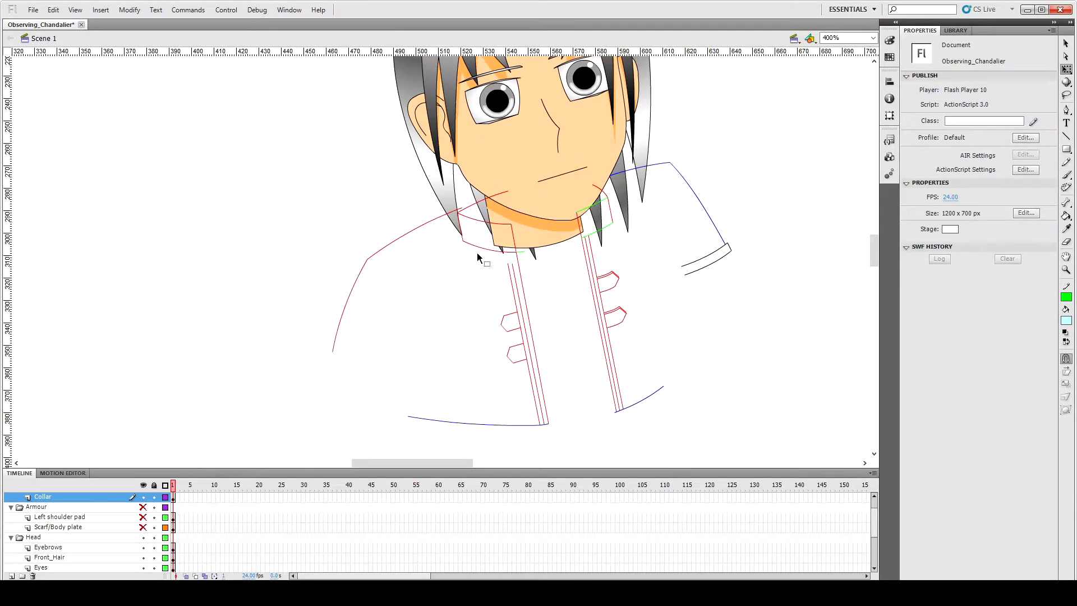
Step: Stretch the left shoulder curve up and inward until it reaches the jawline at the neck
click(470, 204)
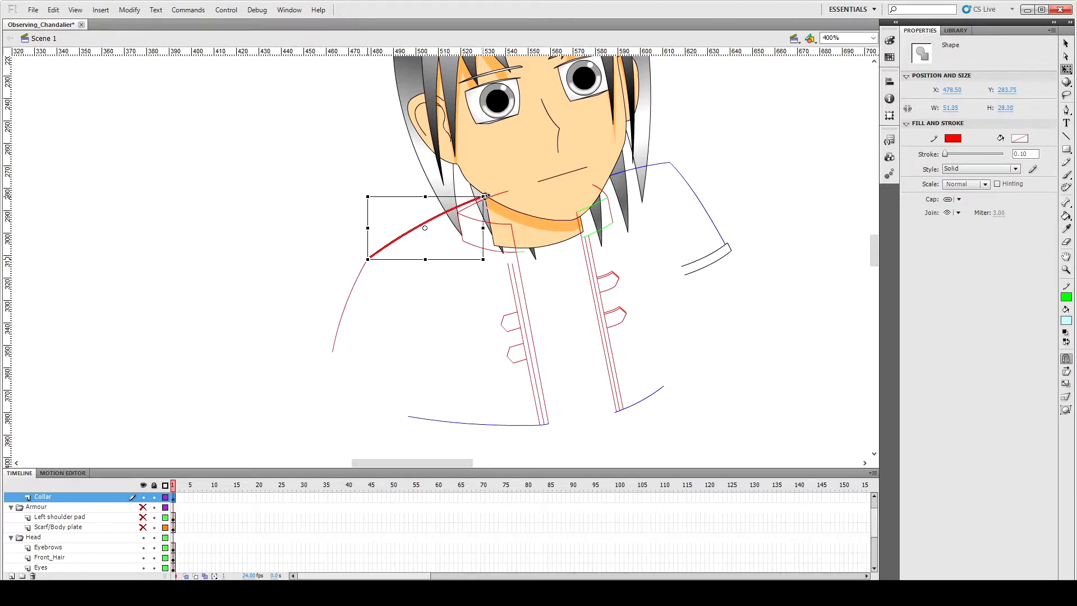
key(ctrl+=)
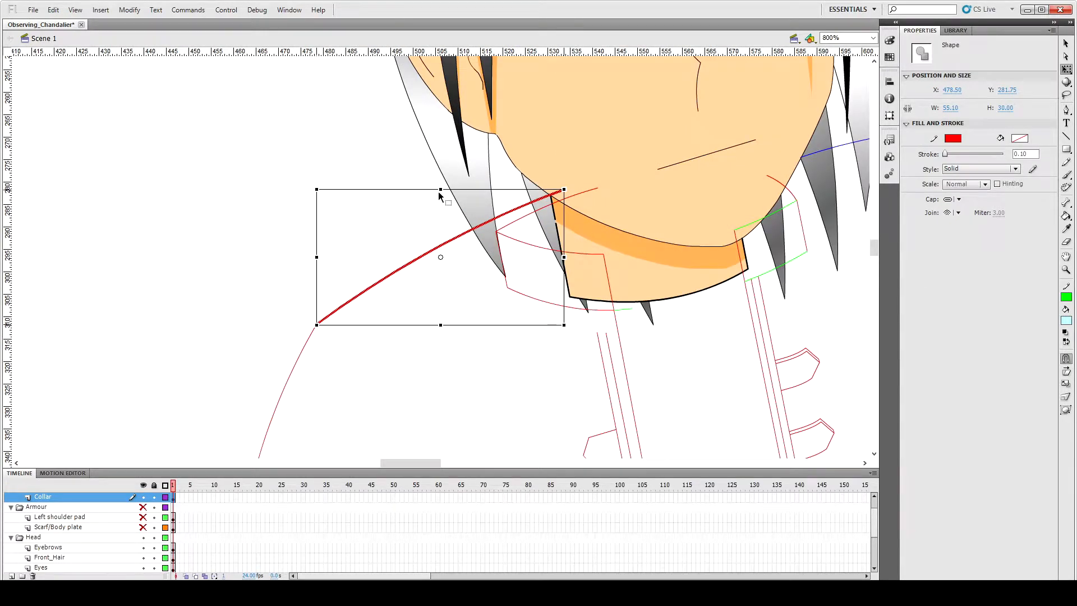
click(486, 363)
key(ctrl+-)
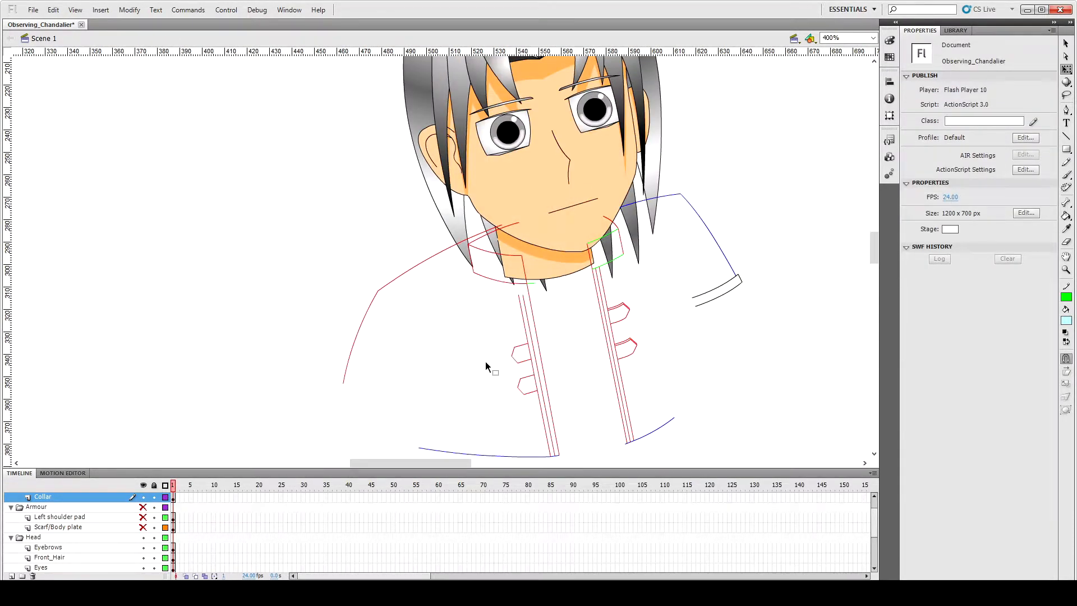
Step: Move the right shoulder and arm outline together with its cuff slightly up
scroll(485, 363, down, 3)
double_click(664, 147)
shift+double_click(727, 240)
key(shift+Up)
click(800, 259)
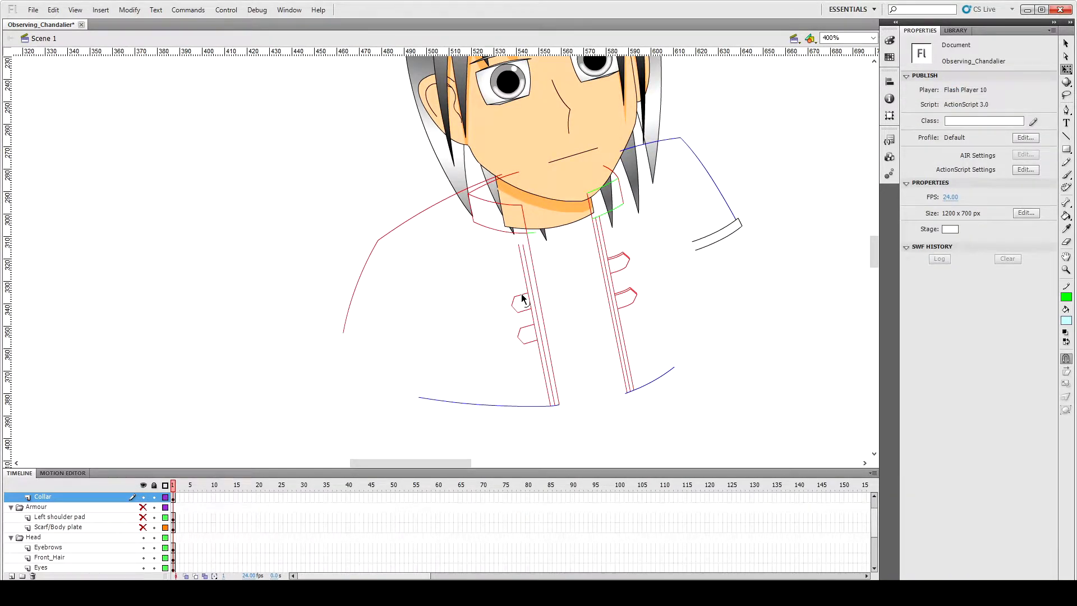
Step: Replace the middle line of the left front edge with a copy of its inner edge line, shifted left between the two remaining lines
click(528, 268)
key(ctrl+=)
scroll(570, 304, up, 3)
scroll(480, 278, down, 3)
key(Delete)
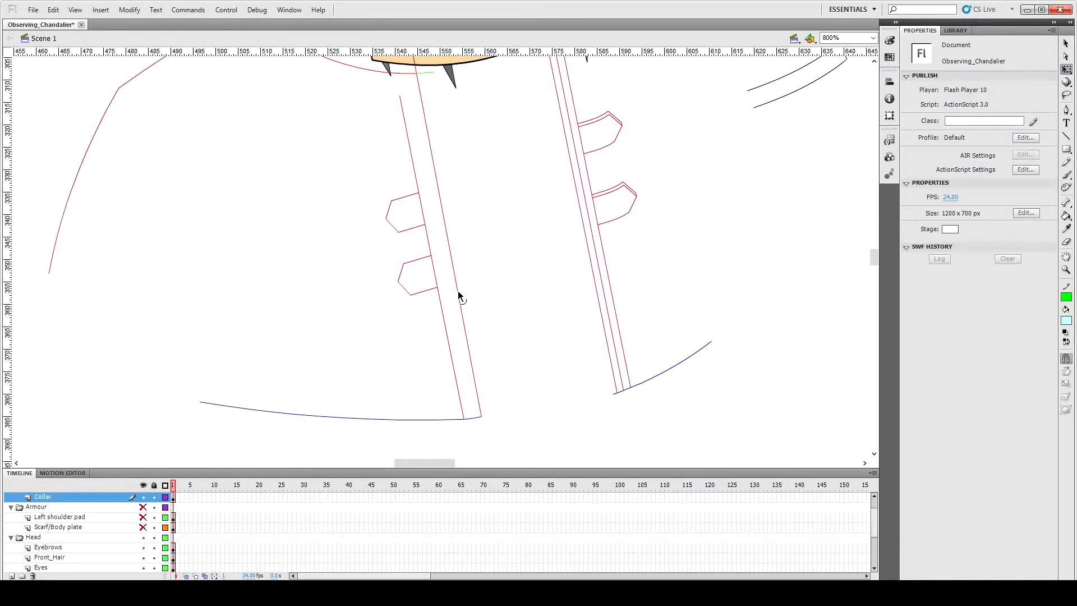
click(459, 294)
scroll(473, 299, up, 2)
shift+click(411, 146)
key(ctrl+c)
key(ctrl+shift+v)
key(Left)
key(Left)
scroll(455, 234, down, 3)
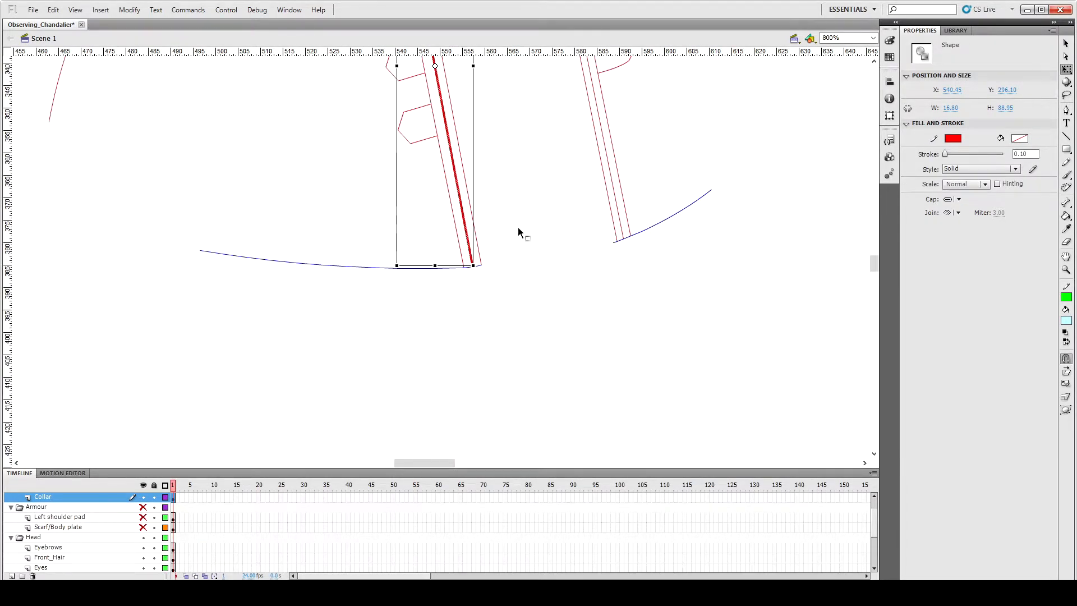
Step: Delete the broken segments of the outer line along the left front edge, between and around the fastening tabs
click(518, 228)
scroll(518, 228, up, 7)
click(404, 253)
key(Delete)
scroll(490, 321, down, 4)
click(415, 172)
key(Delete)
click(423, 213)
key(Delete)
click(440, 302)
key(Delete)
Step: Copy the middle line of the left front edge in place and shift the copy left as the new outer line
click(451, 302)
key(ctrl+c)
key(ctrl+shift+v)
key(Left)
key(Left)
click(493, 303)
scroll(493, 303, up, 4)
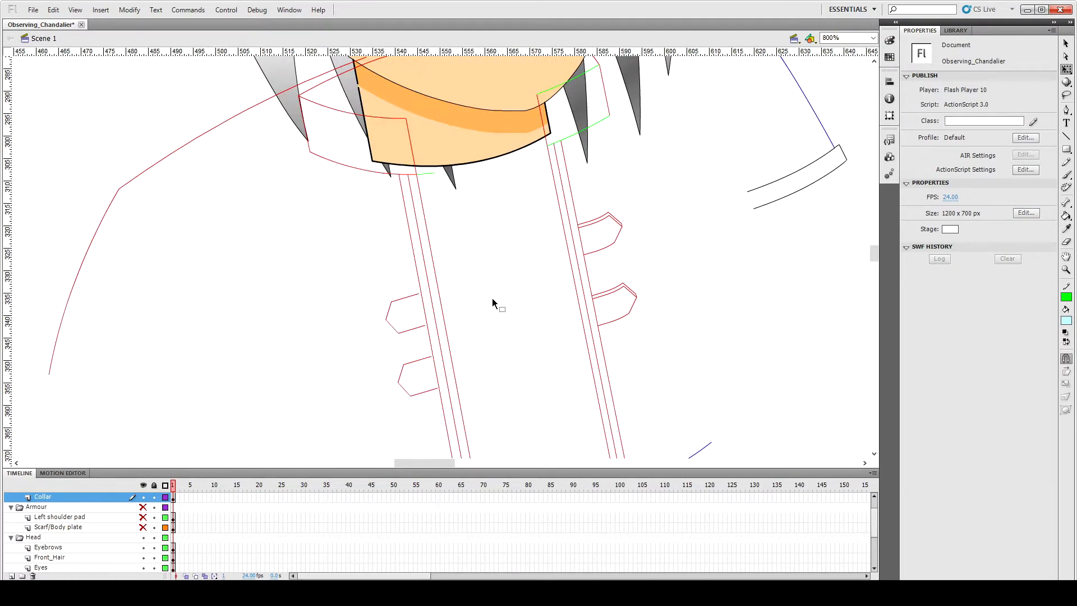
Step: Delete both old fastening tabs on the left front edge
double_click(402, 300)
key(Delete)
double_click(426, 357)
key(Delete)
click(614, 320)
click(610, 327)
Step: Draw a short, slightly curved line about 8 px wide off the left front edge and place a duplicate above it
key(n)
drag(433, 359, 398, 365)
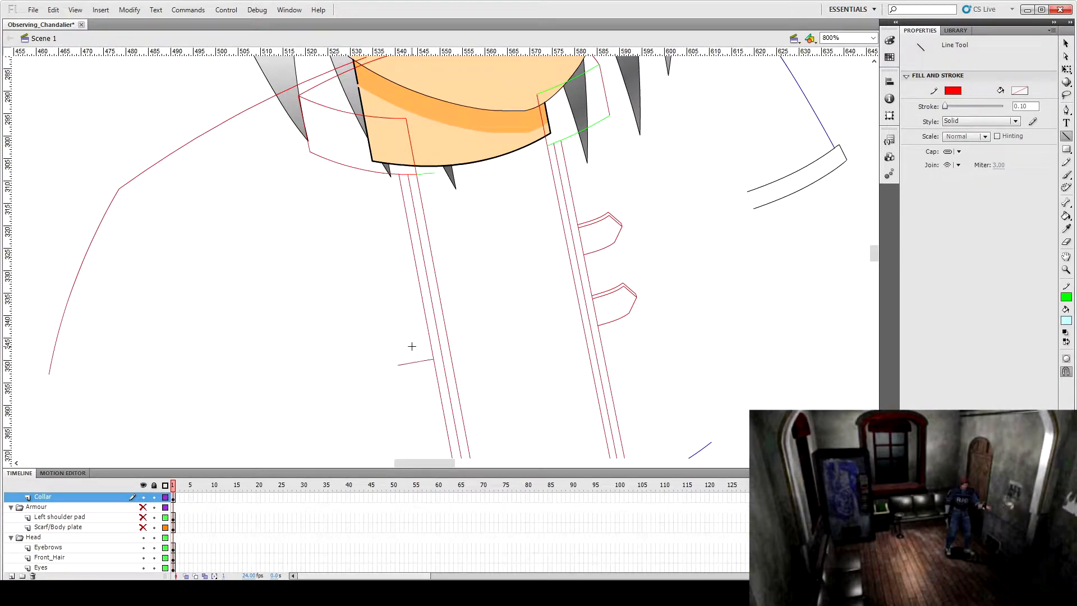
key(v)
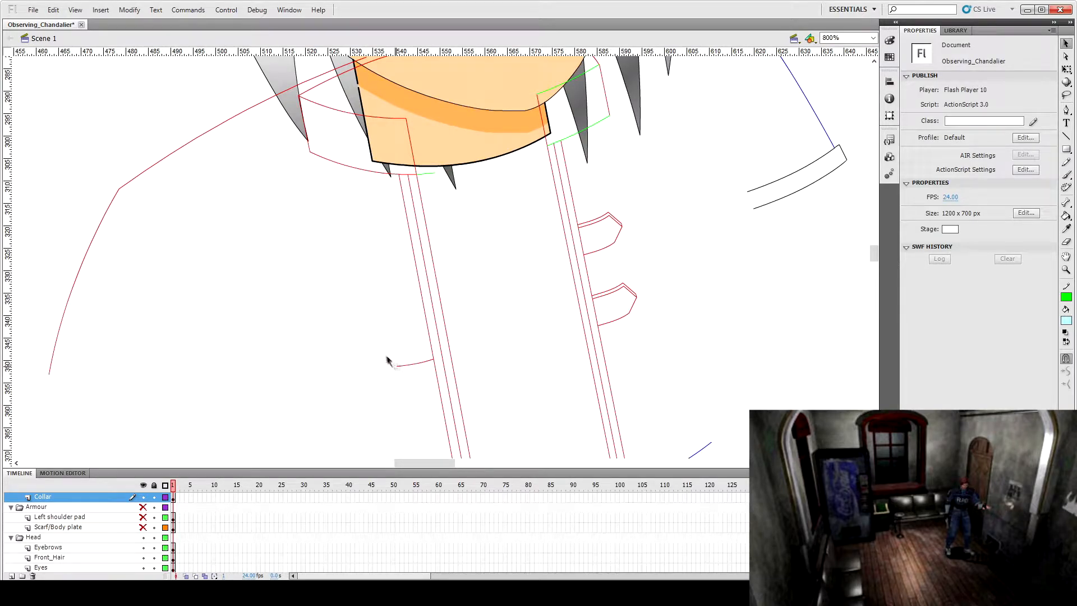
click(415, 362)
key(ctrl+d)
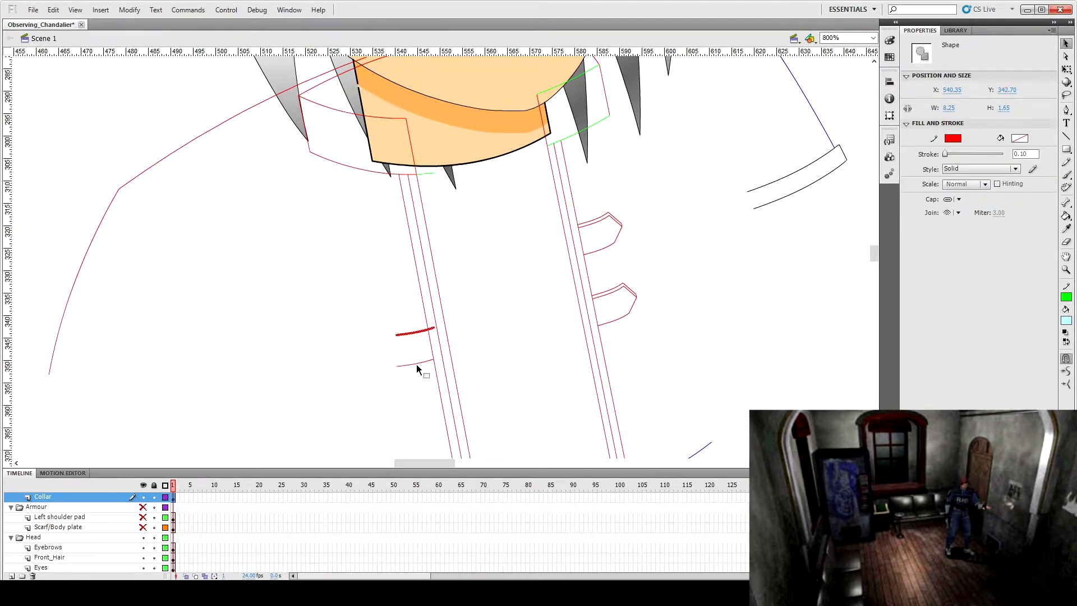
click(397, 305)
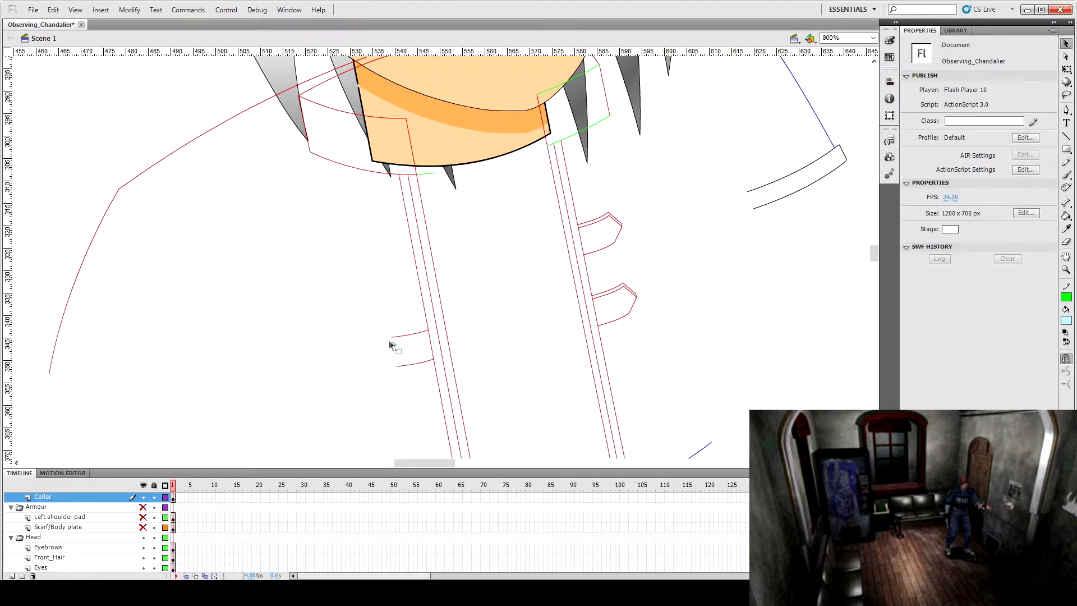
Step: Close the two curved lines at their outer ends with a pointed tip to form a tab
key(n)
drag(392, 337, 384, 347)
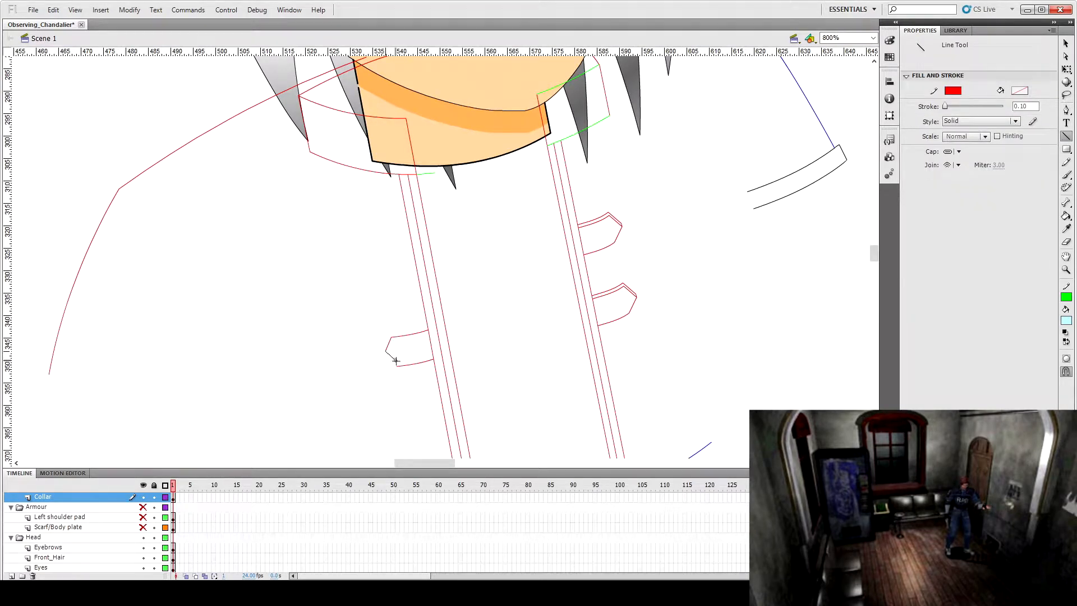
key(v)
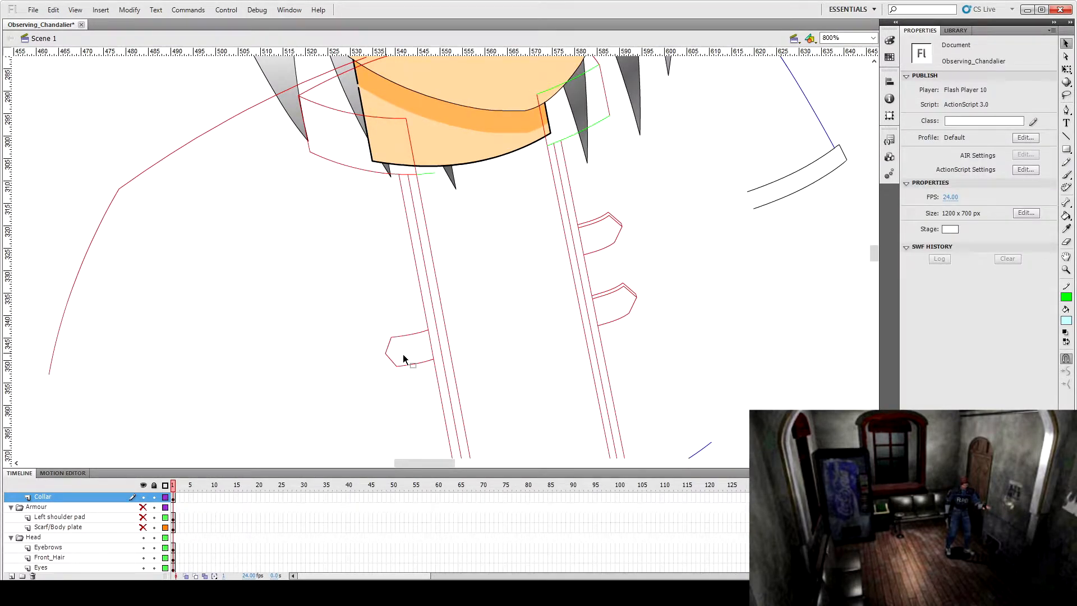
Step: Add a slightly offset copy of the tab's upper and tip lines to give it a double edge, and join the ends
click(409, 334)
shift+click(389, 345)
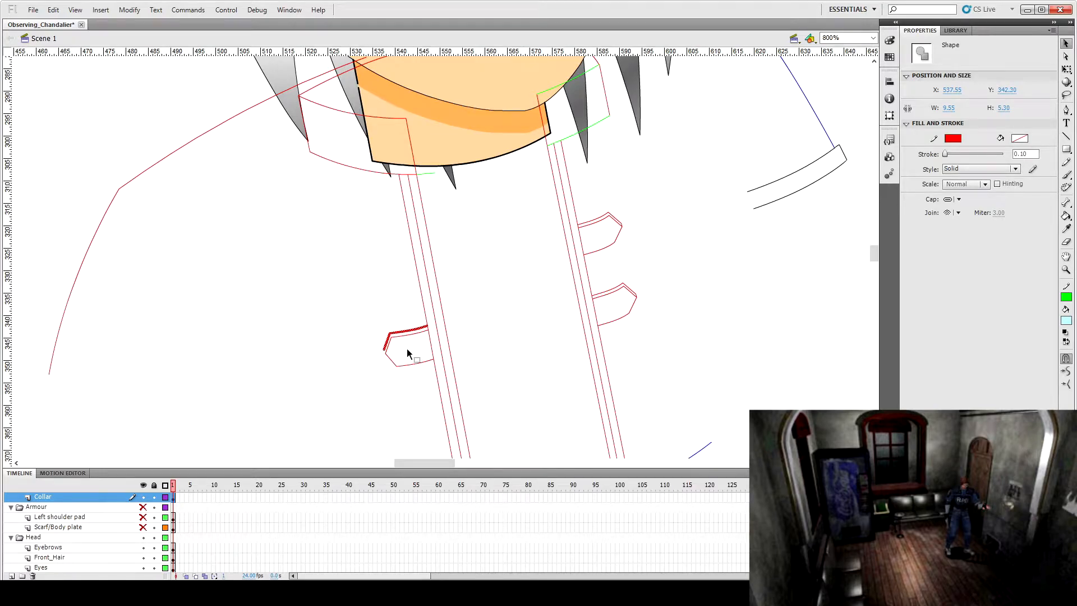
click(408, 353)
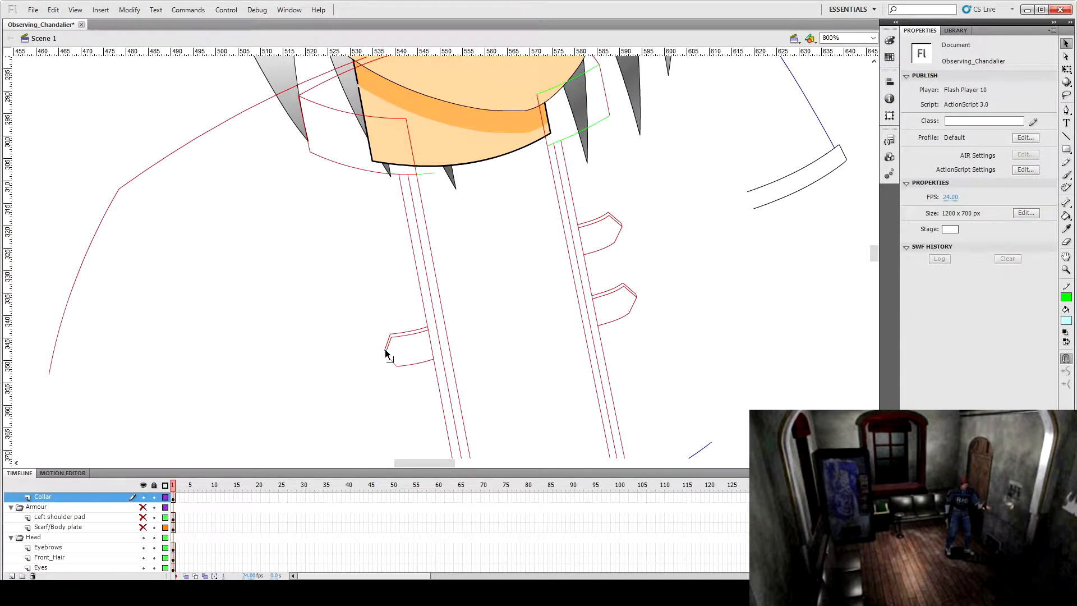
key(n)
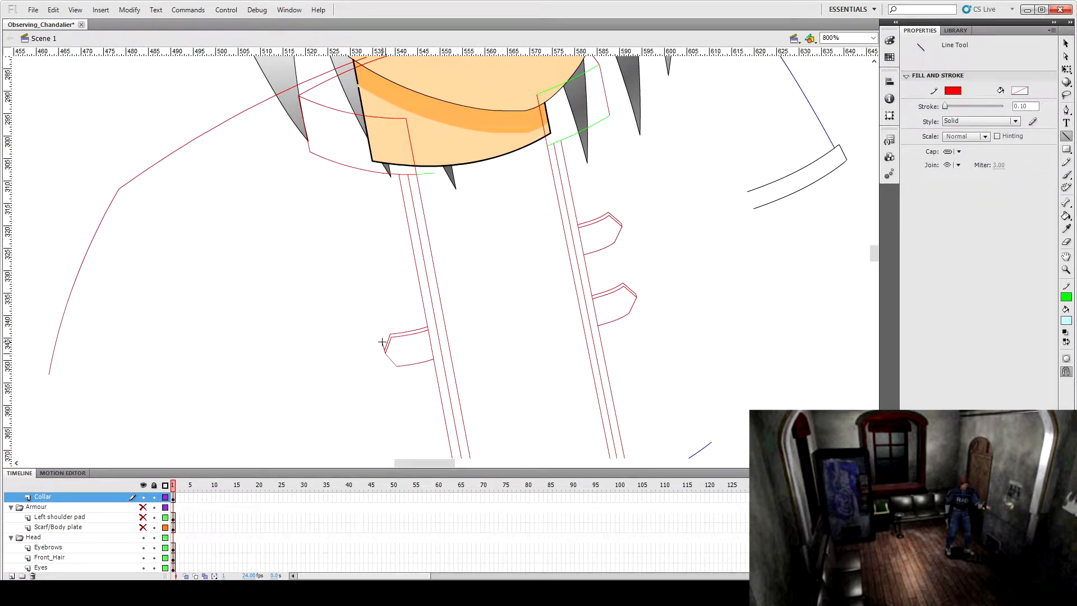
key(v)
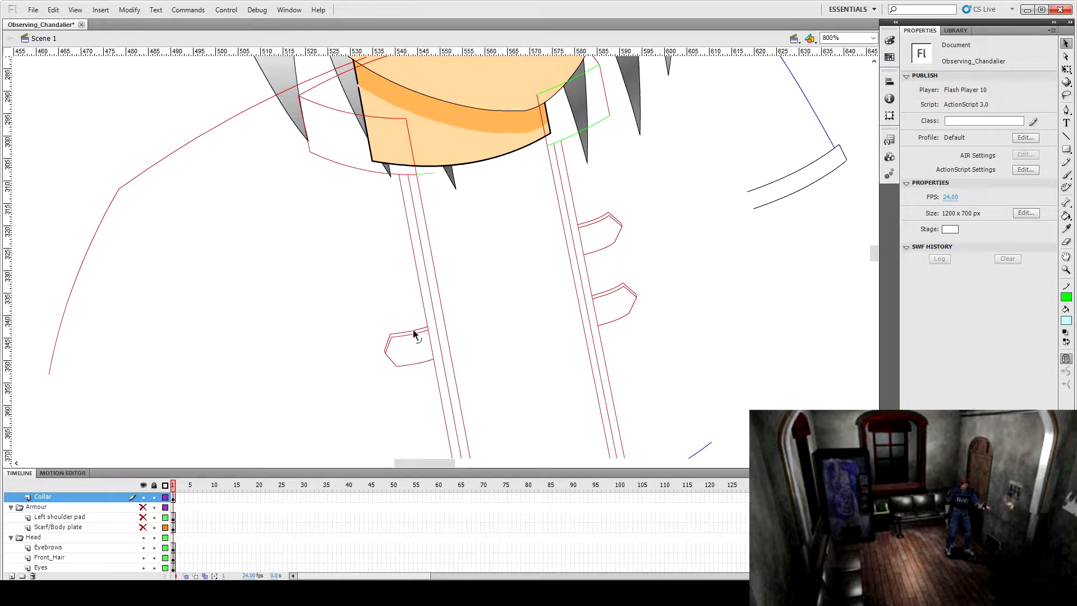
Step: Copy the finished left tab and place the copy above it along the left front edge
click(414, 333)
shift+click(387, 344)
shift+click(389, 359)
shift+click(408, 365)
drag(407, 368, 394, 300)
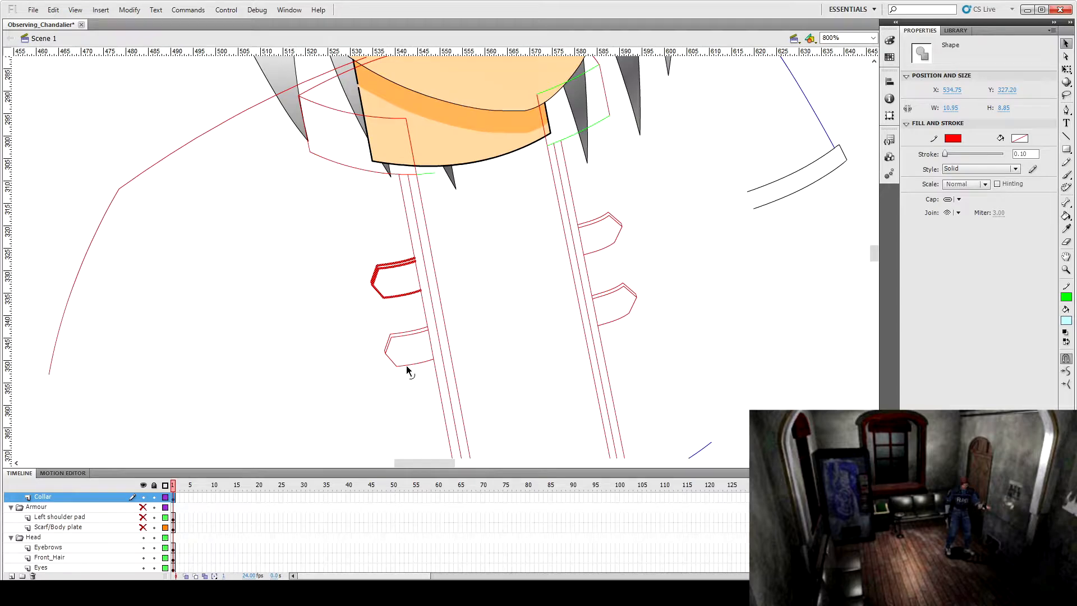
click(369, 342)
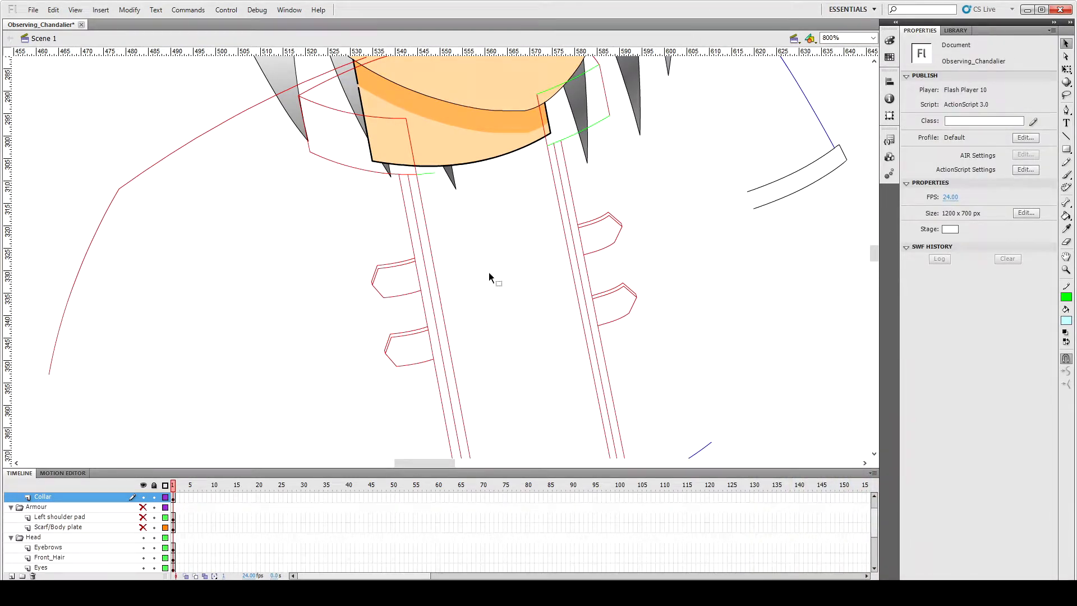
Step: Fine-tune the corners and double edge lines of the two left tabs
drag(391, 339, 391, 338)
click(415, 331)
click(382, 348)
click(393, 267)
click(382, 276)
drag(394, 267, 377, 267)
click(392, 263)
click(385, 258)
Step: Stretch the left arm curve outward until its lower end reaches the vertical guide
click(136, 353)
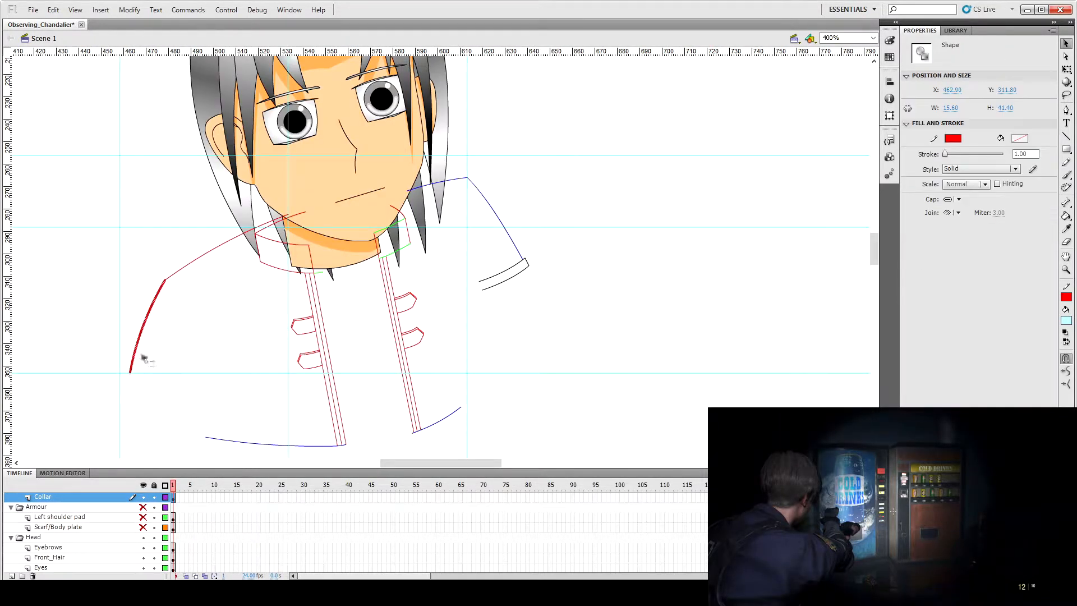
key(q)
drag(130, 327, 119, 327)
click(212, 293)
click(207, 263)
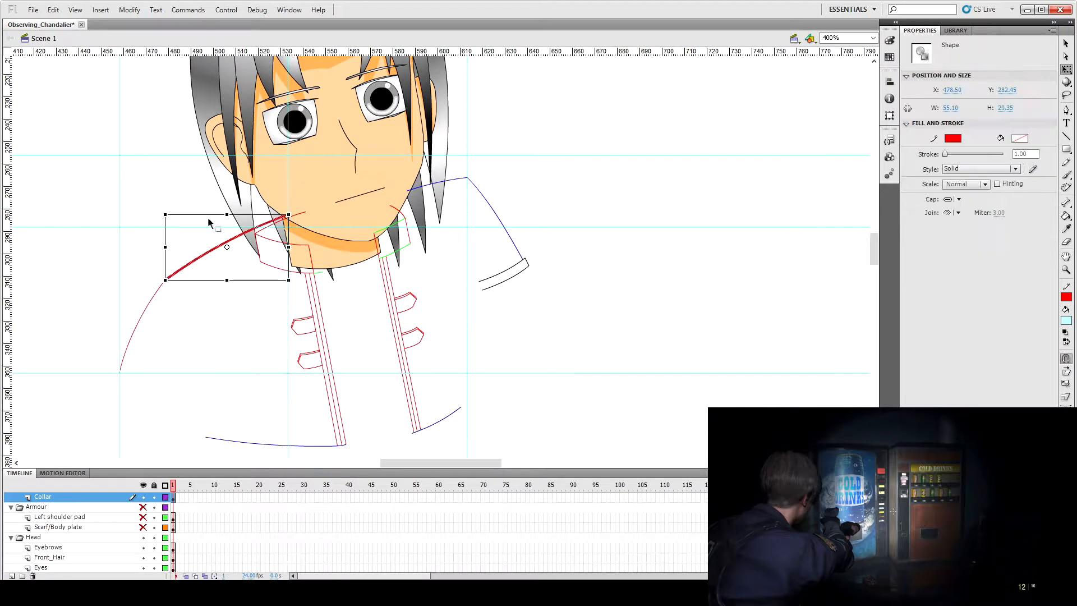
Step: Rotate the right shoulder, arm and cuff slightly outward together and raise them to the upper horizontal guide
click(453, 181)
shift+click(512, 275)
drag(534, 171, 531, 160)
drag(492, 218, 499, 194)
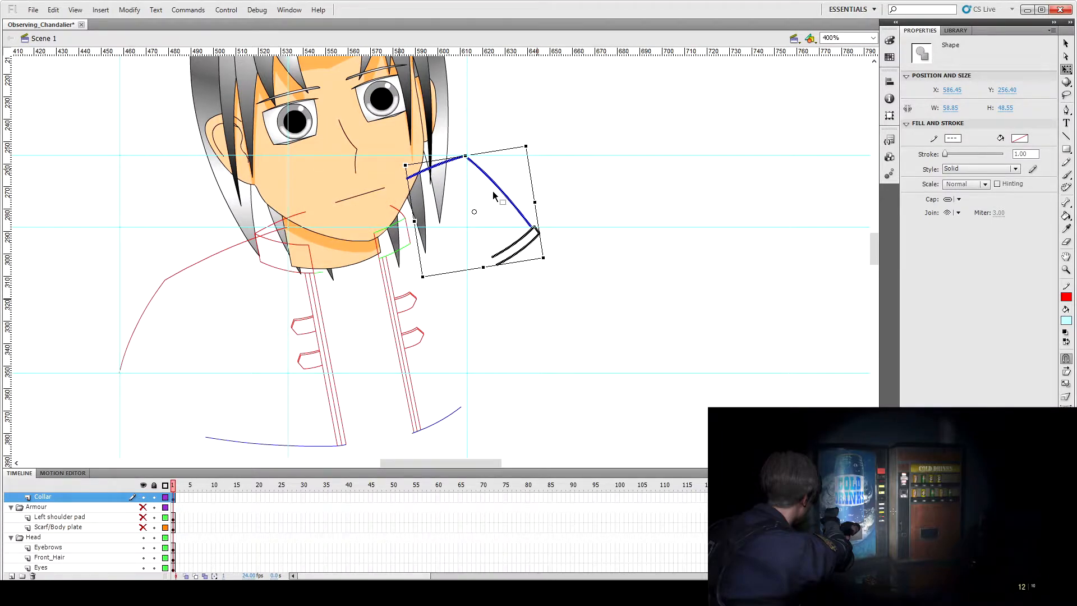
click(567, 198)
Step: Narrow the right arm curve slightly and shift the cuff left to match its end
click(510, 203)
key(ctrl+=)
scroll(545, 208, down, 1)
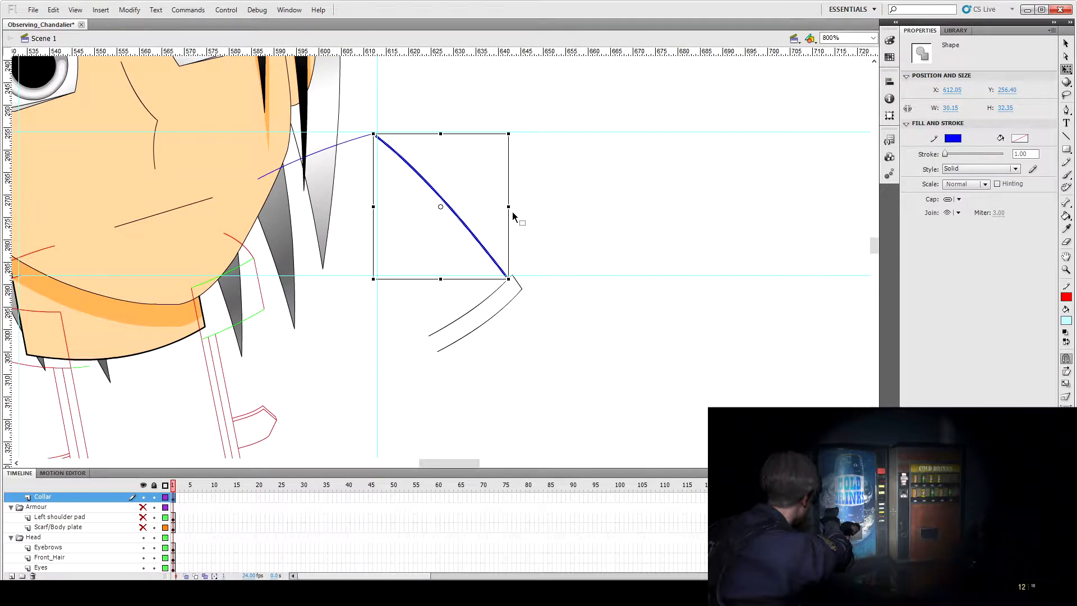
drag(509, 206, 493, 205)
double_click(483, 327)
key(Left)
key(Left)
key(Left)
key(Left)
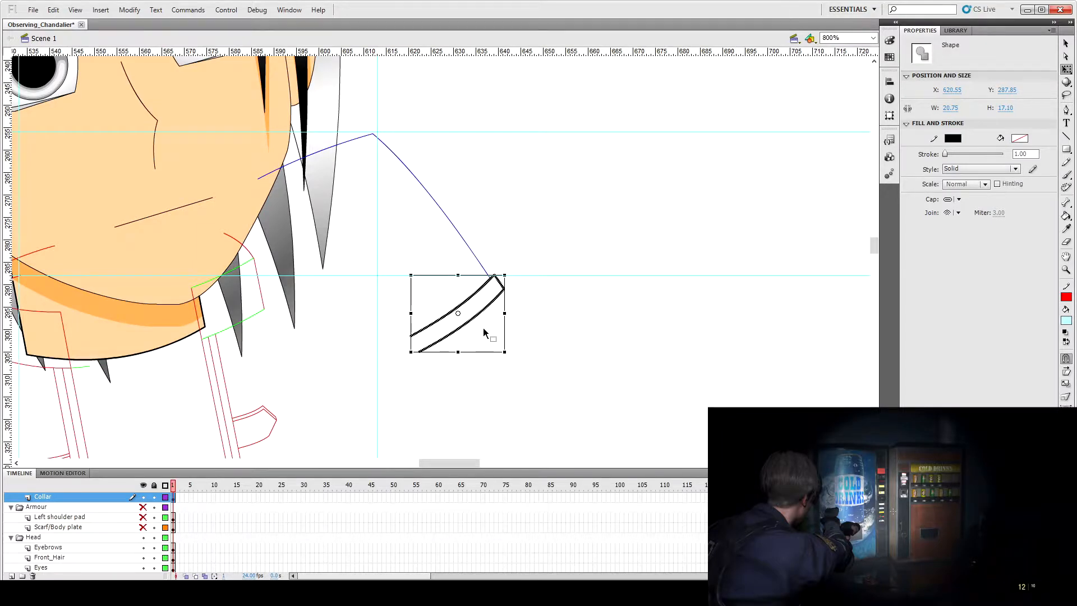
Step: Move the right cuff 10 px down and 5 px right, and extend the arm line to meet it
key(ctrl+minus)
key(shift+Down)
key(Right)
key(Right)
key(Right)
key(Right)
key(Right)
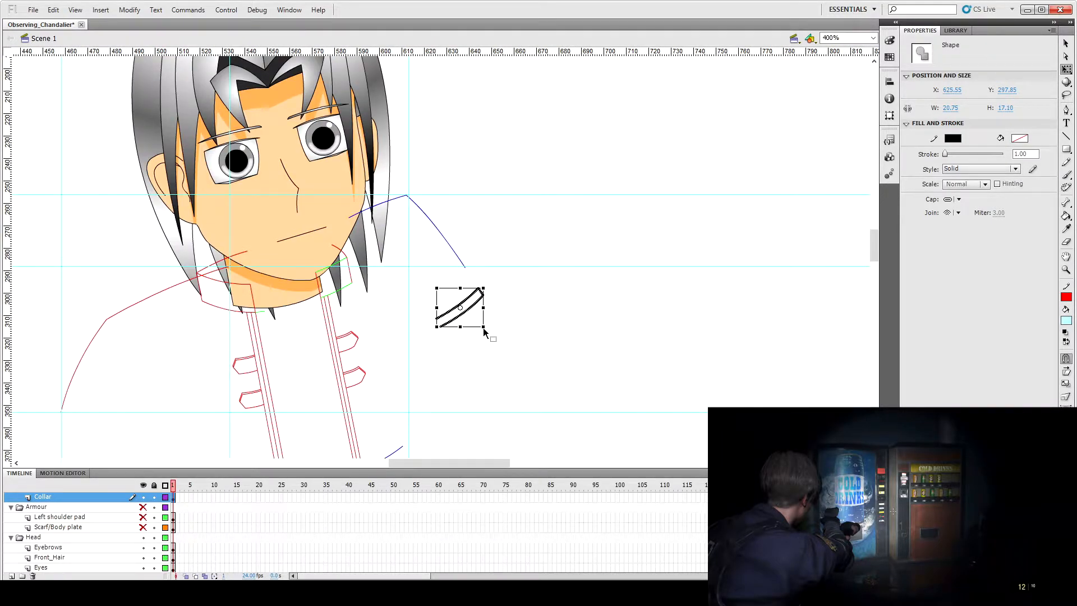
click(503, 247)
drag(465, 267, 478, 289)
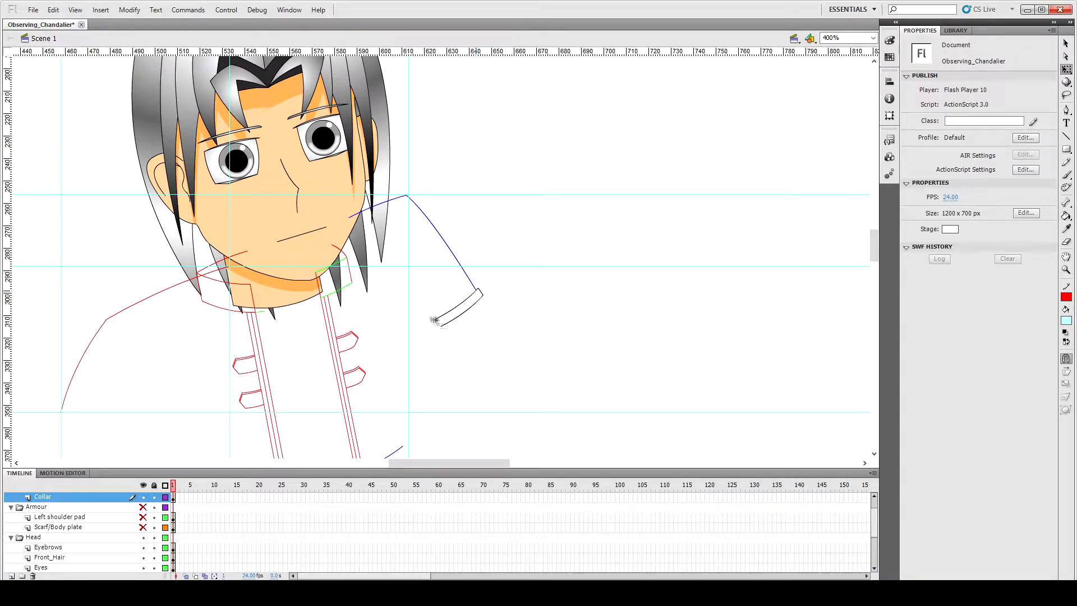
Step: Recolour the left shoulder curve green and adjust its height to about 26 px
key(v)
drag(104, 321, 206, 284)
click(953, 138)
click(961, 165)
key(q)
drag(169, 266, 169, 261)
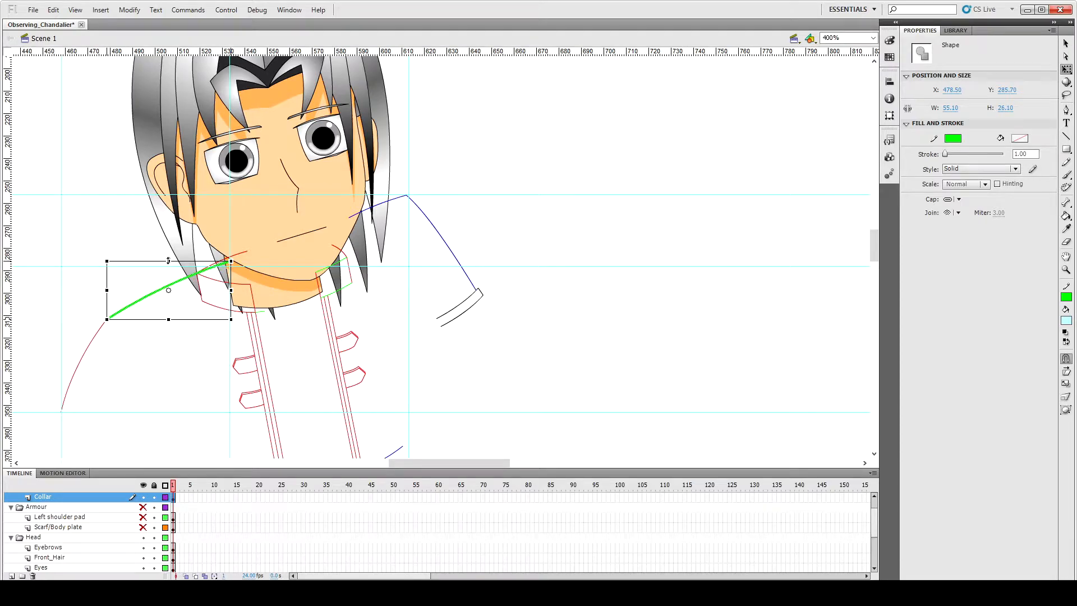
click(519, 213)
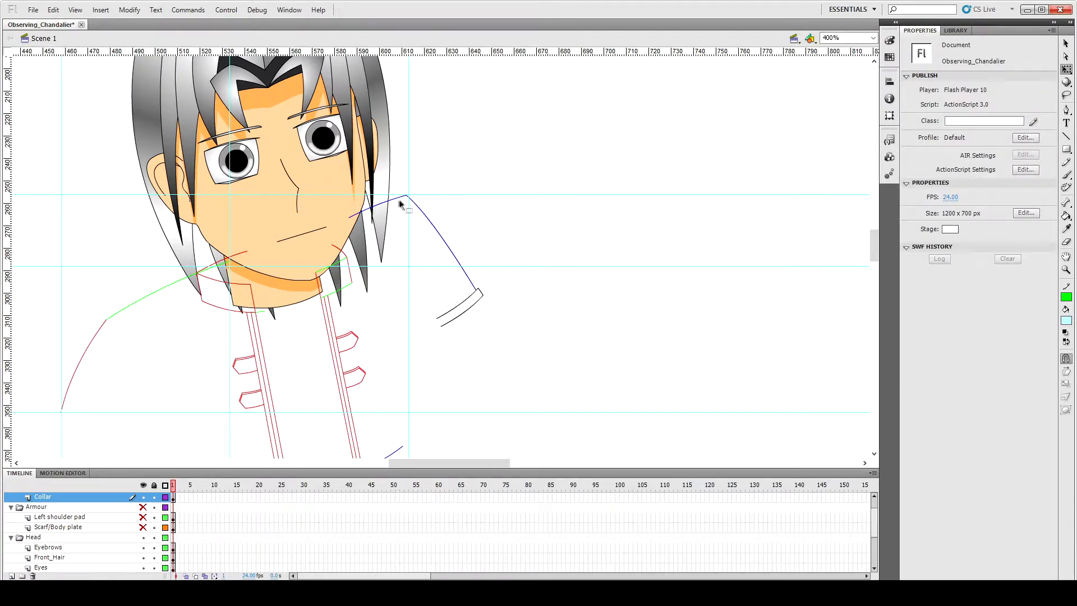
Step: Lengthen the right collar flap's bottom edge outward and move its side edge right to the new end
click(342, 292)
key(ctrl+equal)
key(ctrl+equal)
drag(390, 282, 364, 293)
drag(491, 233, 521, 218)
key(ctrl+minus)
click(490, 275)
click(478, 222)
key(Right)
key(Right)
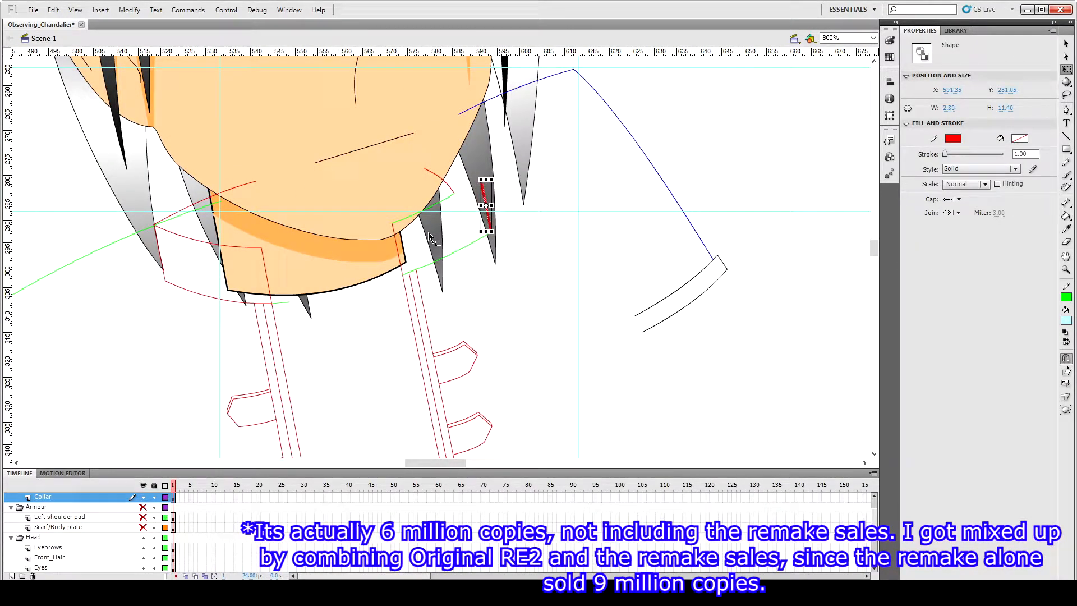
Step: Extend the right collar flap's top edge and upper red curve outward to meet the moved side edge
click(457, 221)
click(448, 199)
mouse_move(452, 196)
mouse_down()
mouse_move(480, 184)
mouse_move(436, 150)
mouse_up()
click(449, 187)
click(517, 263)
key(ctrl+z)
key(ctrl+=)
click(525, 266)
key(ctrl+z)
click(530, 251)
key(ctrl+minus)
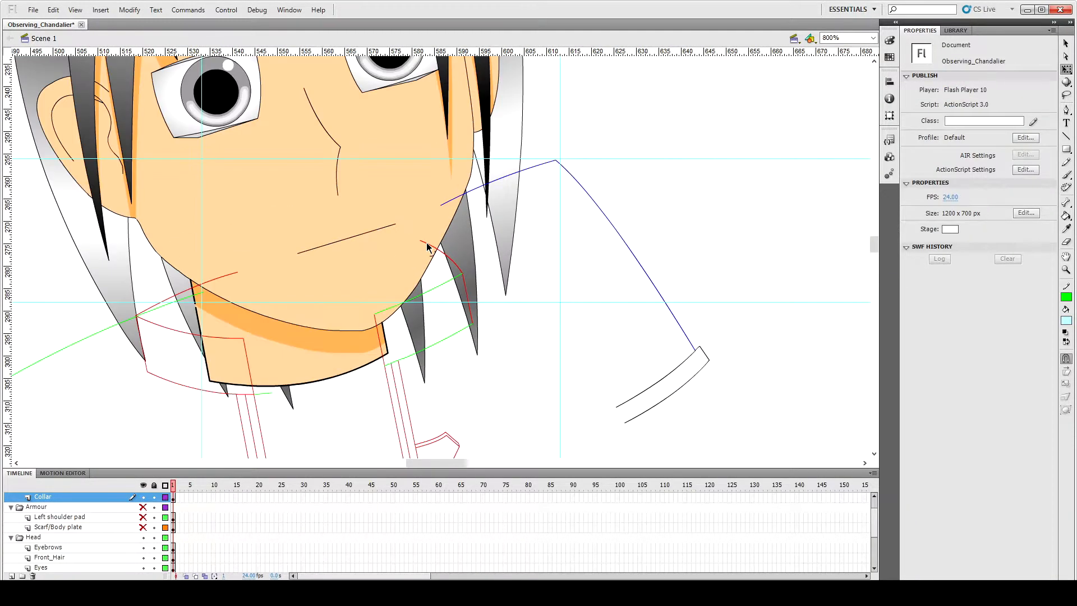
Step: Add small green reference marks beside the right collar flap, below the left hem and at the right hem's end
key(ctrl+z)
click(511, 354)
scroll(511, 354, down, 3)
key(ctrl+z)
click(303, 289)
scroll(302, 290, up, 2)
key(ctrl+minus)
scroll(303, 290, down, 3)
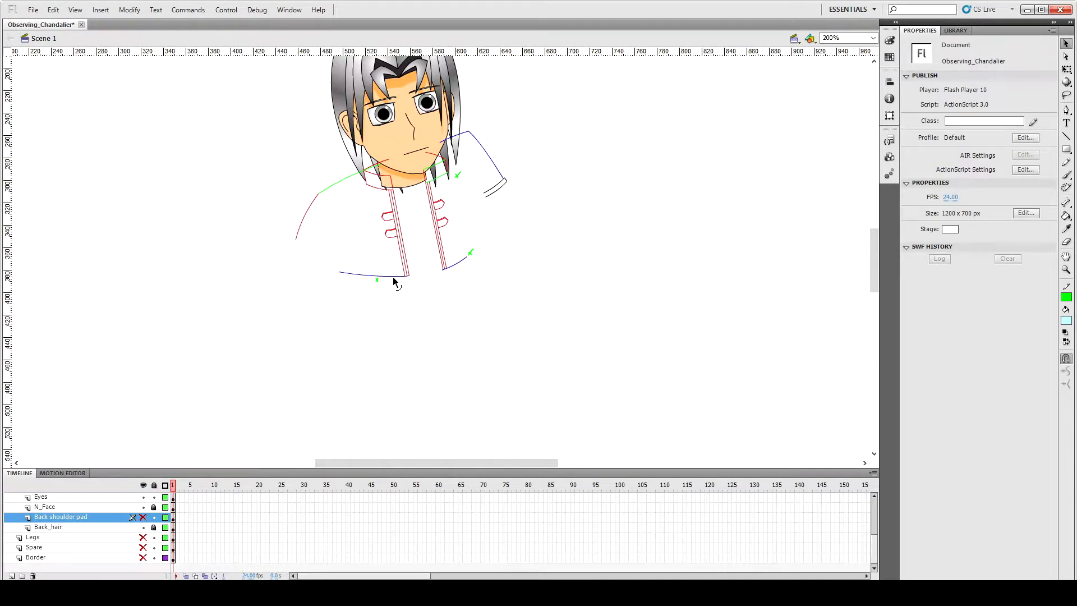
Step: Draw a new line from the left hem's outer end to just below the bottom of the left front edge
click(394, 279)
key(ctrl+equal)
key(ctrl+equal)
click(399, 328)
key(n)
mouse_move(308, 250)
mouse_down()
mouse_move(360, 271)
mouse_move(563, 281)
mouse_up()
Step: Recolour the new hem line purple and set its stroke to 0.1
key(v)
click(527, 277)
click(952, 138)
click(927, 236)
click(1021, 151)
text(0.1)
key(Return)
click(560, 294)
Step: Bend the purple hem line downward through the green mark and attach its inner end to the left front edge
drag(436, 267, 440, 280)
drag(563, 281, 592, 262)
drag(476, 274, 500, 277)
click(547, 272)
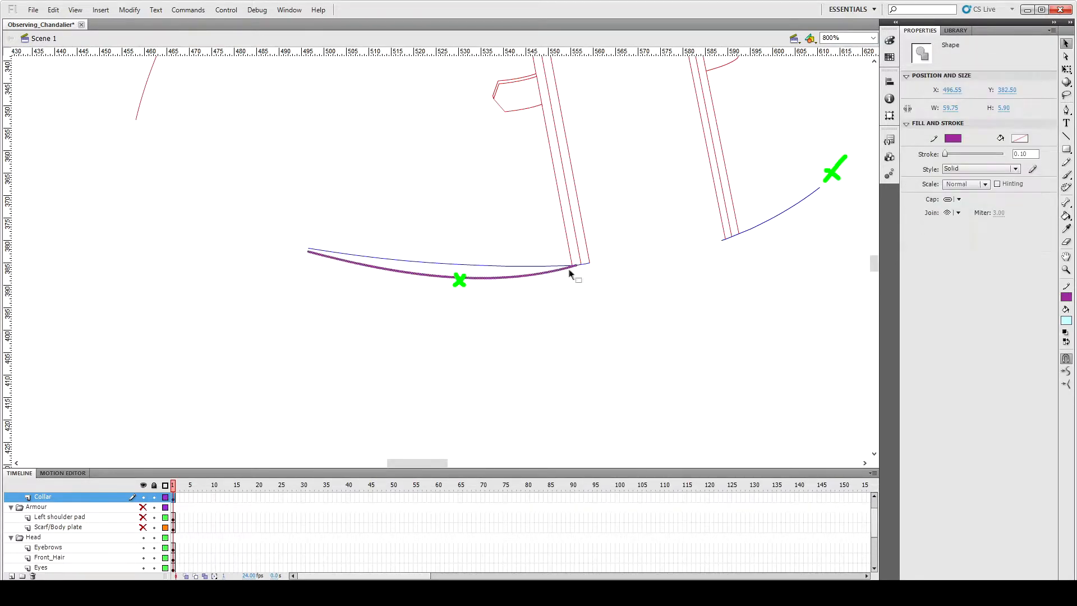
Step: Rework the inner part of the purple hem as a separate segment curving up to the left front edge
click(546, 294)
drag(579, 267, 598, 271)
drag(517, 279, 518, 281)
key(n)
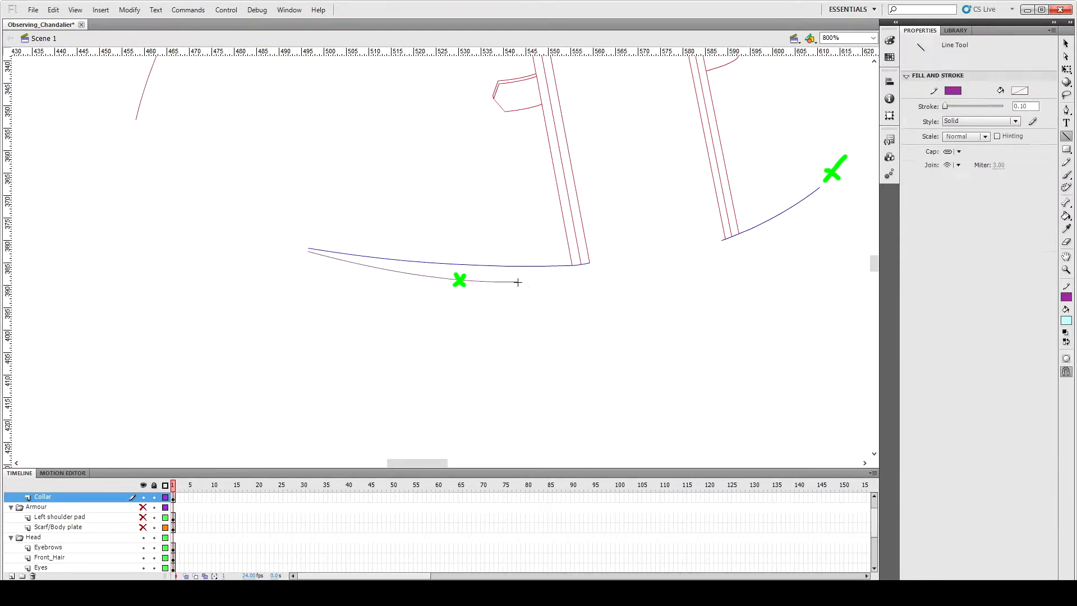
key(v)
drag(564, 279, 566, 279)
Step: Delete the old blue hem segments at the bottom of the left front edge
double_click(567, 278)
click(581, 268)
click(587, 263)
key(Delete)
click(572, 266)
key(Delete)
Step: Extend the lines of the left front edge down to the new hem curve
click(573, 267)
click(592, 272)
mouse_move(591, 268)
mouse_down()
mouse_move(609, 267)
mouse_move(578, 289)
mouse_move(594, 285)
mouse_up()
click(572, 265)
Step: Delete the leftover line piece where the left front edge meets the new hem
key(q)
click(593, 290)
click(576, 283)
key(Delete)
click(580, 261)
click(588, 284)
click(587, 248)
click(606, 272)
scroll(639, 307, up, 3)
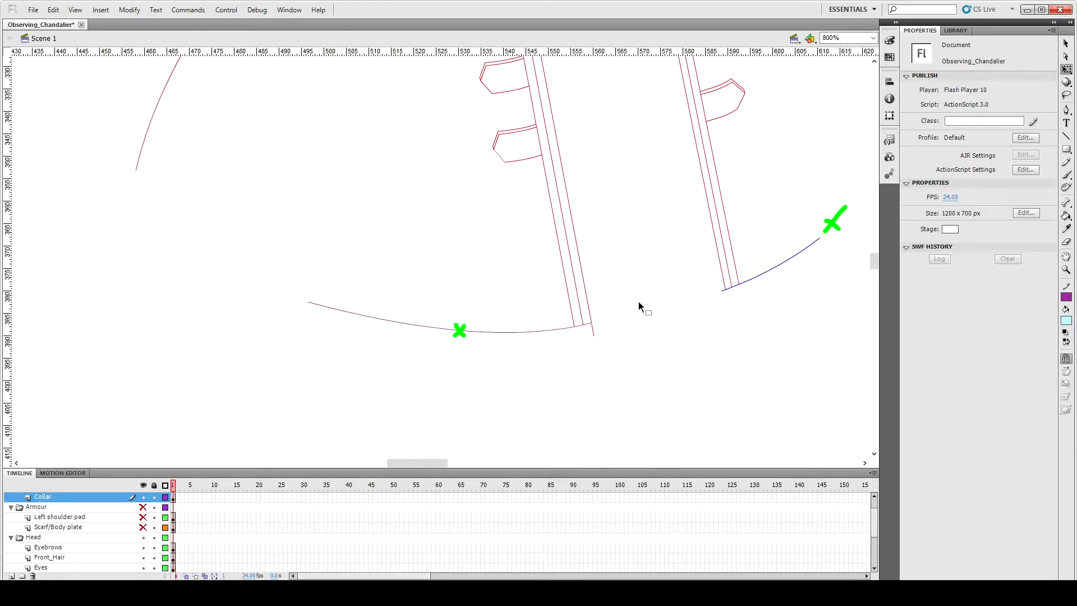
Step: Delete the line end sticking out below the purple hem at the inner line of the left front edge
click(757, 276)
key(Down)
click(595, 337)
click(594, 333)
key(Delete)
Step: Draw the jacket's right side line between the two green marks, bend it slightly, and join the blue hem to its lower end
drag(427, 463, 447, 462)
scroll(577, 372, up, 3)
key(ctrl+minus)
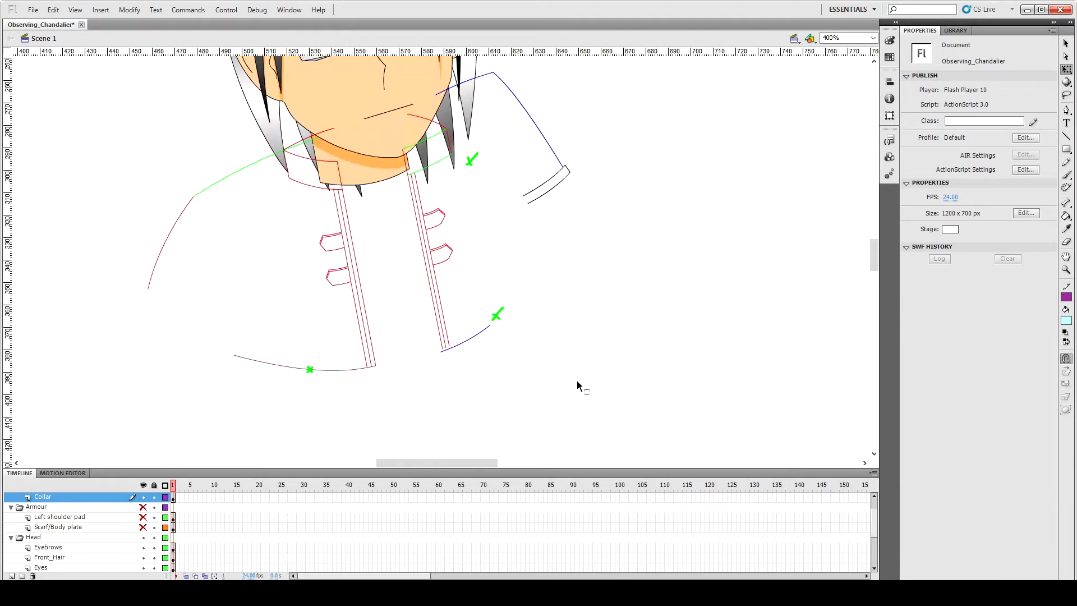
key(n)
drag(465, 160, 504, 321)
key(v)
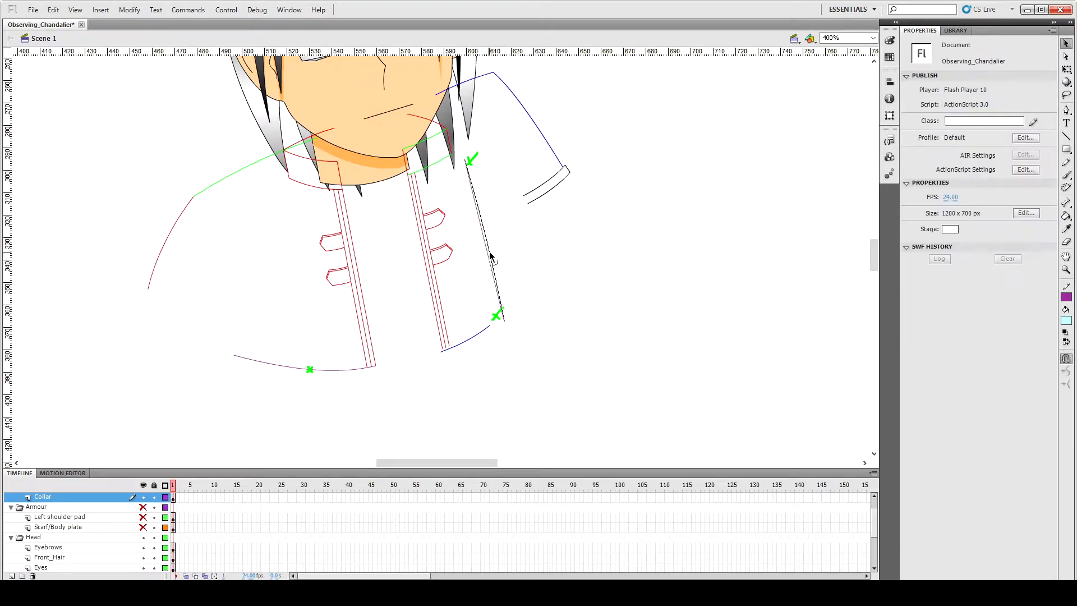
drag(507, 310, 510, 308)
Step: Extend the right front edge's lines past the blue hem and delete the ends that stick out below it
click(443, 339)
key(ctrl+equal)
key(ctrl+equal)
scroll(496, 358, down, 2)
key(q)
drag(510, 251, 530, 280)
click(526, 246)
click(522, 246)
click(541, 289)
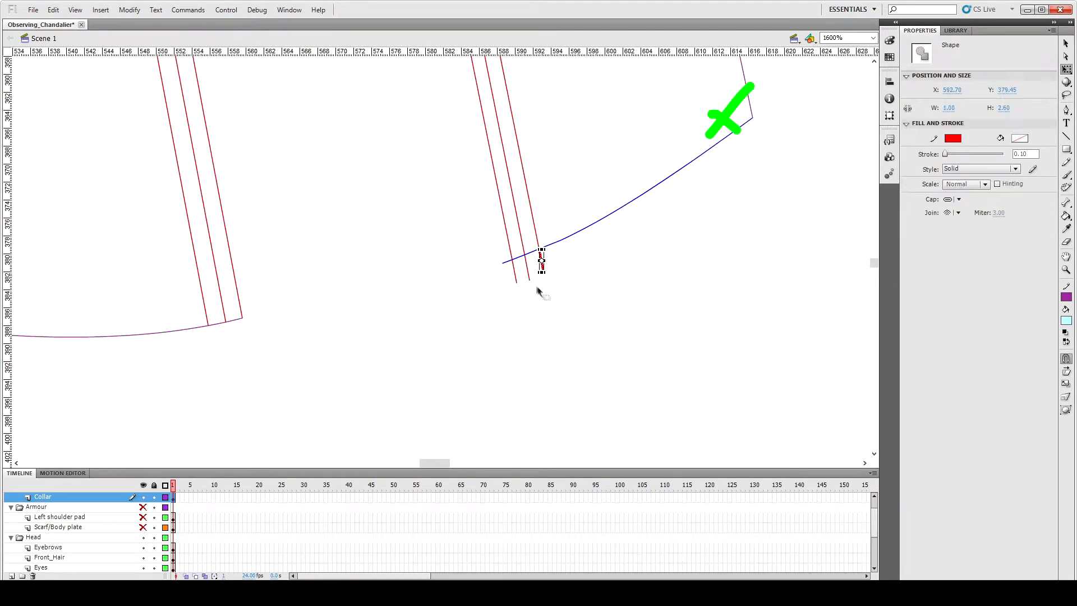
scroll(523, 286, up, 3)
scroll(713, 355, up, 5)
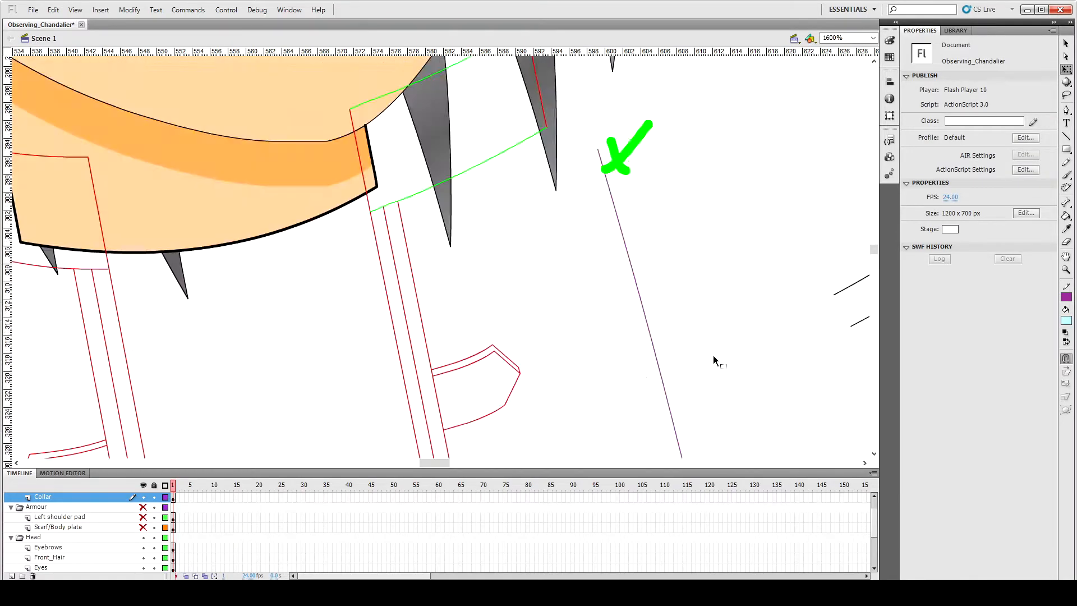
drag(599, 302, 617, 314)
scroll(645, 314, down, 12)
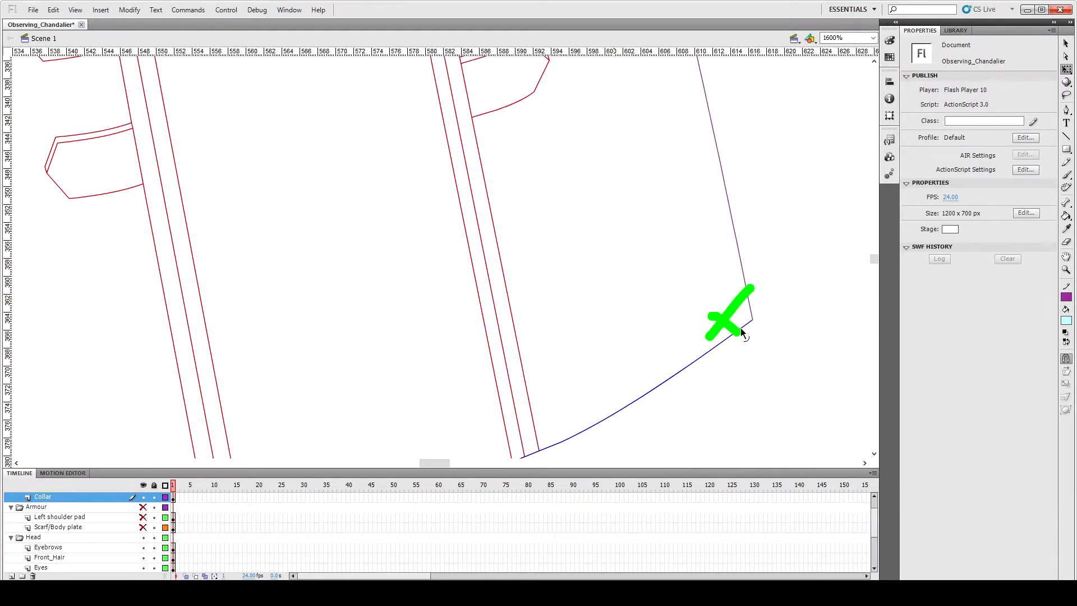
Step: Pull the outer end of the purple hem slightly inward to shorten it
key(ctrl+minus)
key(ctrl+minus)
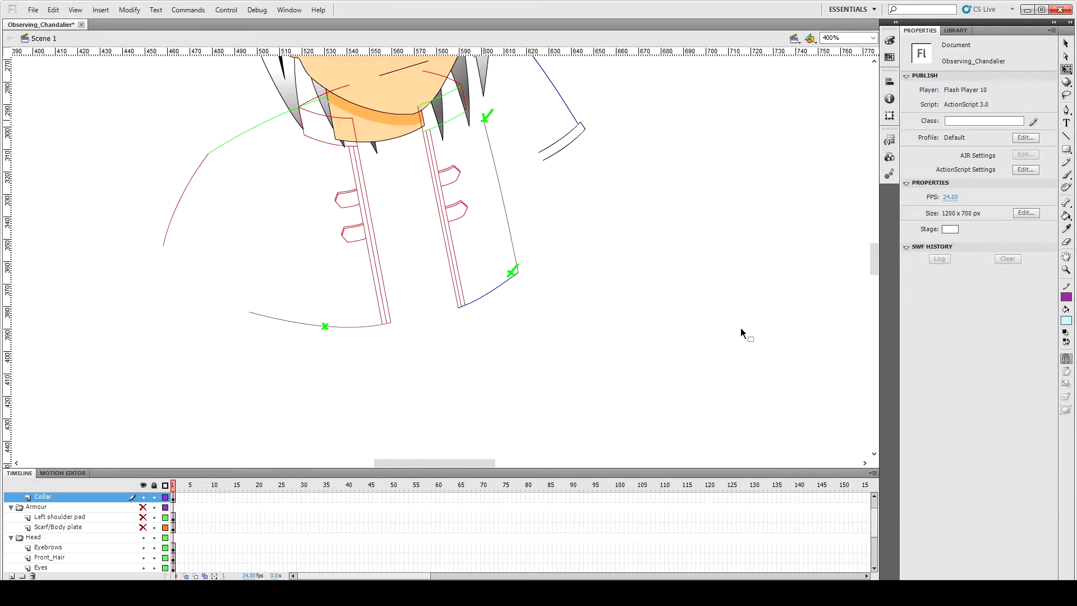
click(251, 313)
drag(250, 319, 262, 320)
click(302, 262)
scroll(302, 264, up, 3)
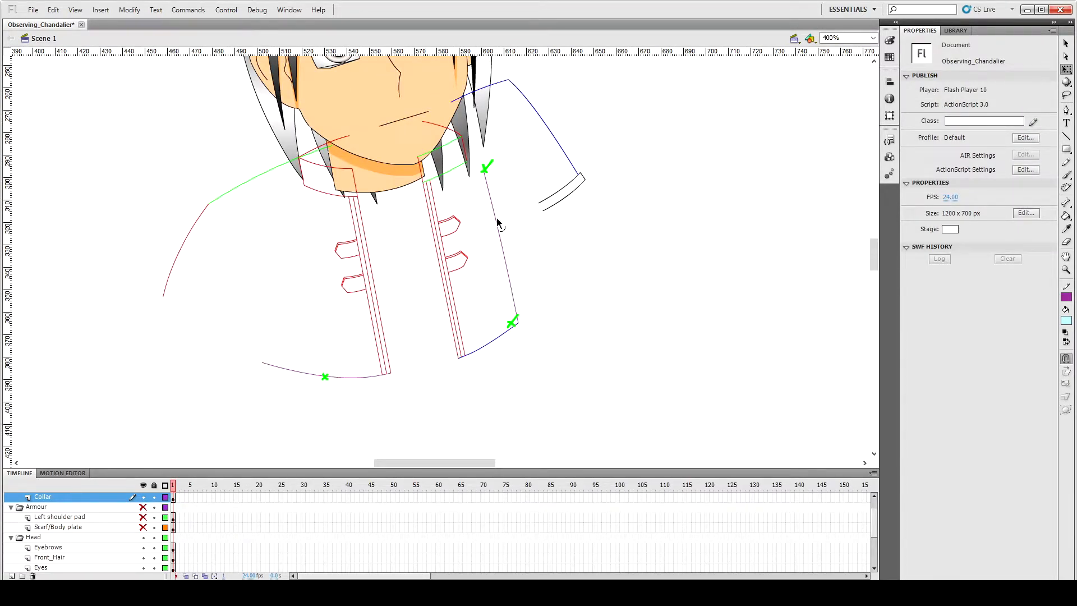
Step: Replace the lower cuff line of the right sleeve with a longer line bent parallel to the upper cuff line
drag(544, 218, 511, 228)
click(547, 216)
key(ctrl+equal)
click(392, 300)
key(n)
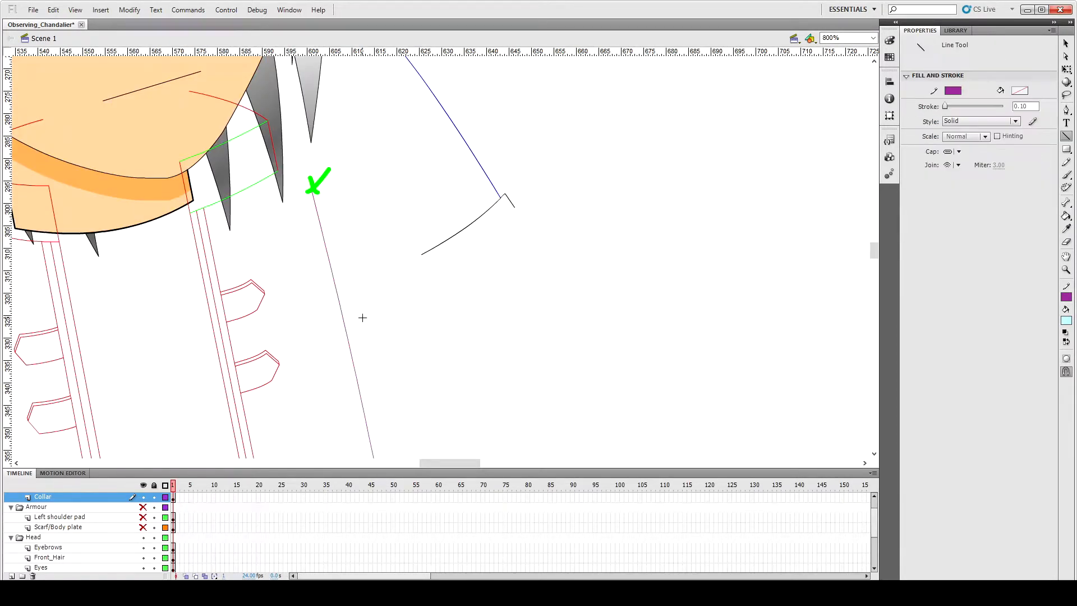
key(v)
drag(434, 266, 448, 276)
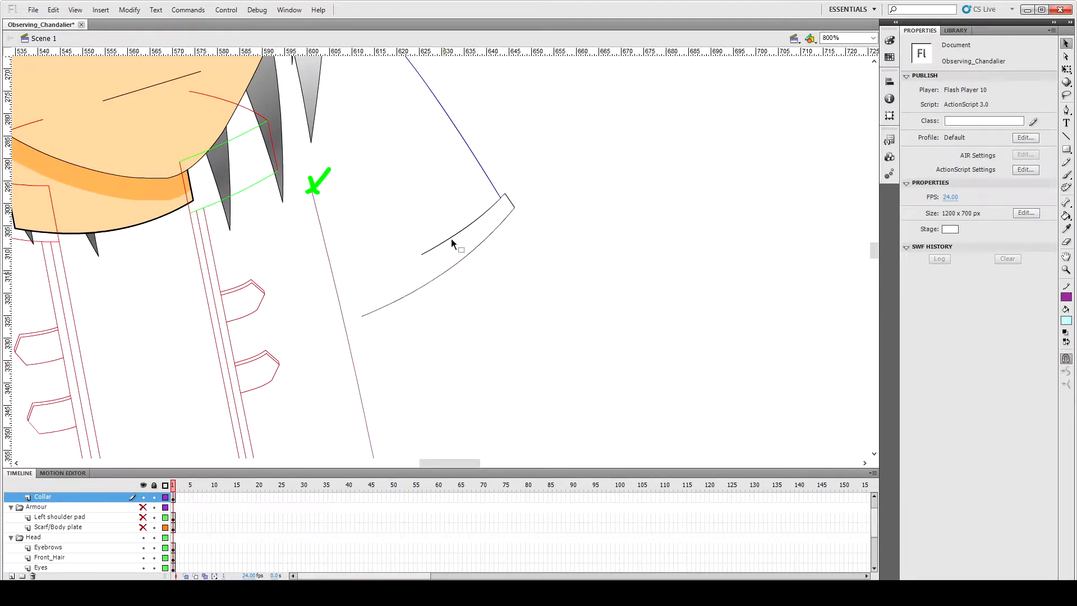
Step: Join the new cuff line to the cuff's outer corner, extend both cuff lines to the side line, and delete the leftover corner piece
click(495, 230)
click(520, 233)
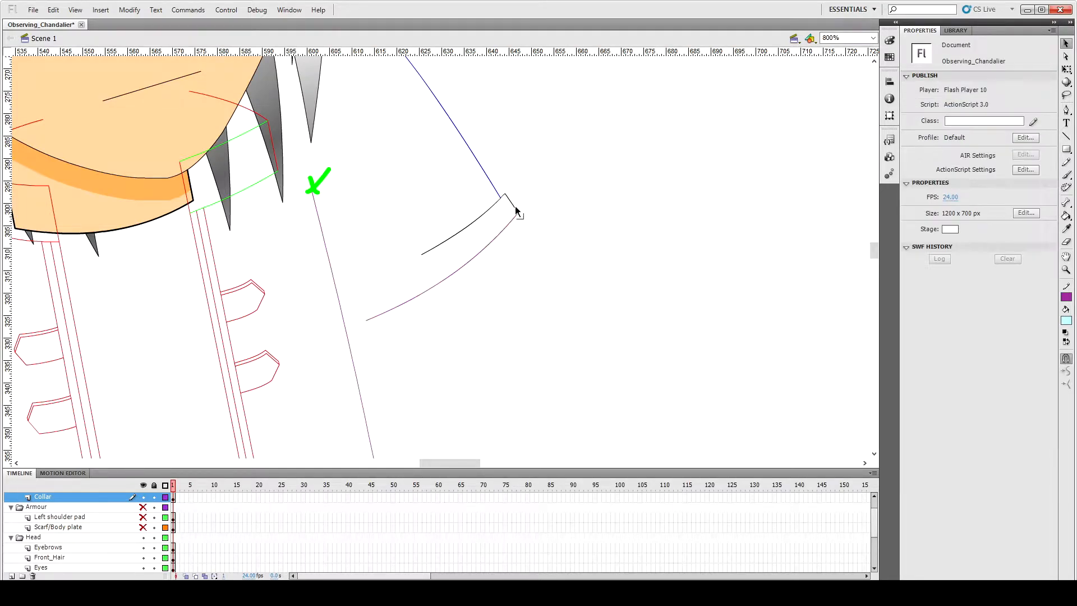
drag(527, 230, 517, 212)
drag(358, 325, 346, 326)
drag(391, 282, 339, 294)
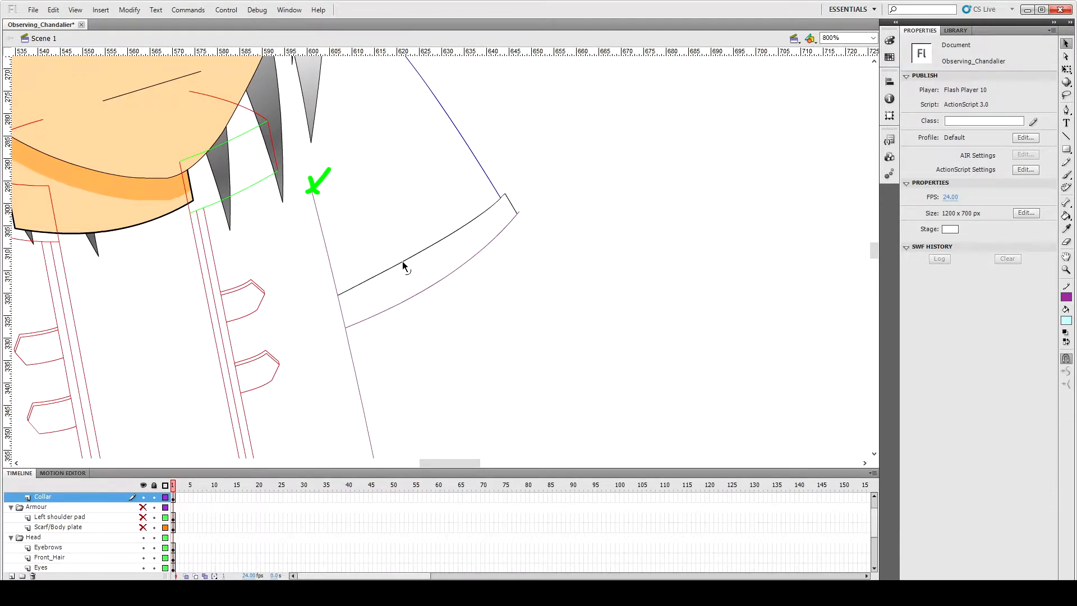
click(518, 212)
key(Delete)
Step: Stretch the left sleeve's red outer line down to the lower yellow mark and move its top end to the upper yellow mark
key(ctrl+minus)
key(ctrl+minus)
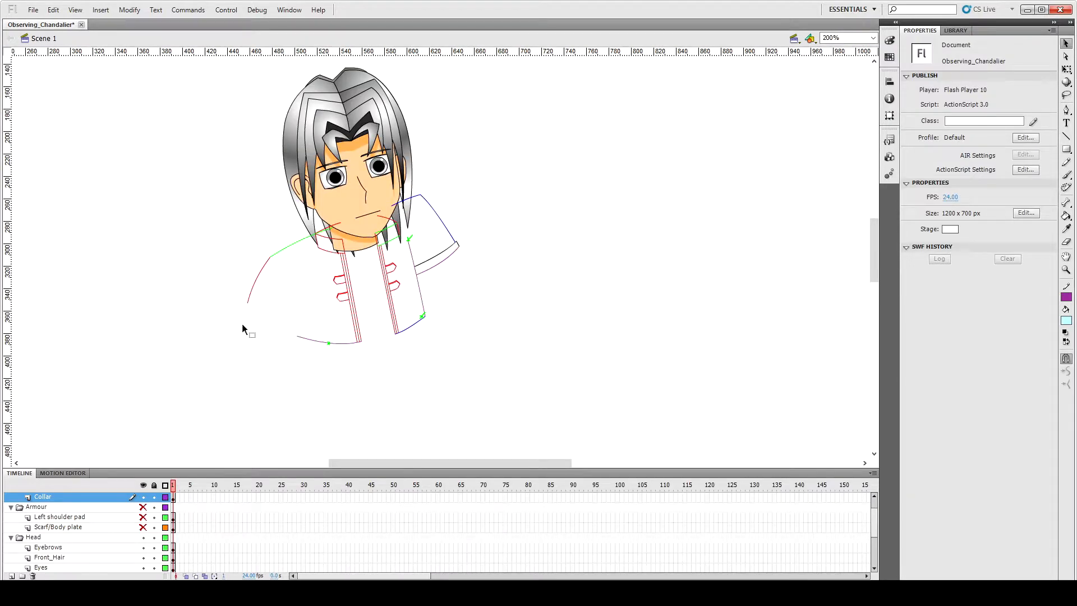
click(293, 324)
key(q)
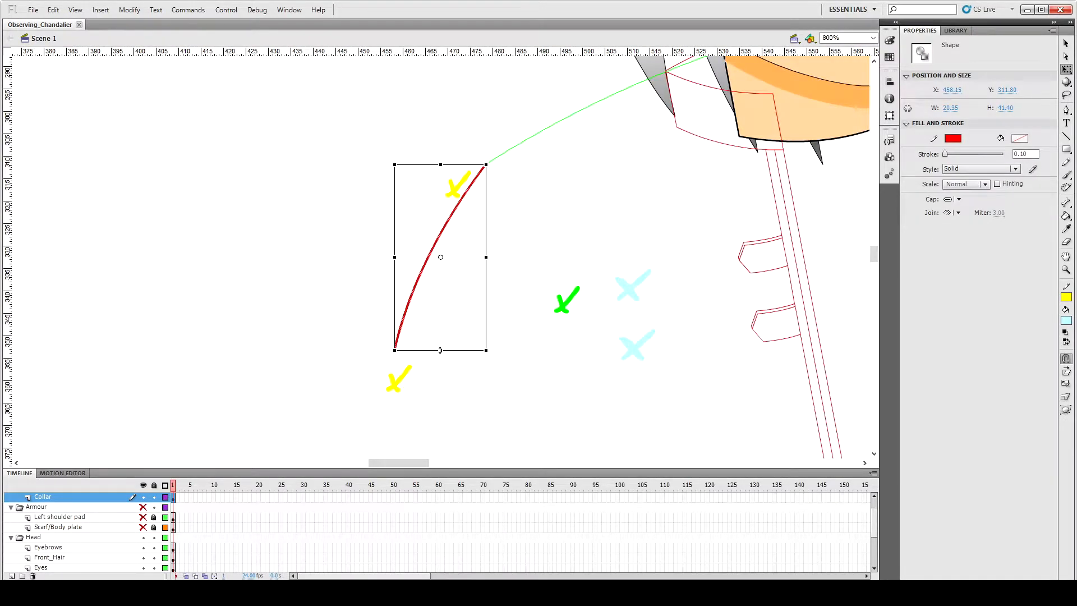
drag(440, 349, 440, 387)
click(466, 212)
click(475, 181)
drag(487, 163, 457, 187)
click(473, 172)
click(498, 156)
Step: Extend the green left shoulder line to the upper yellow mark so it meets the sleeve's outer line
scroll(495, 188, up, 3)
shift+click(696, 162)
drag(486, 265, 453, 297)
click(493, 312)
scroll(523, 349, down, 3)
key(ctrl+minus)
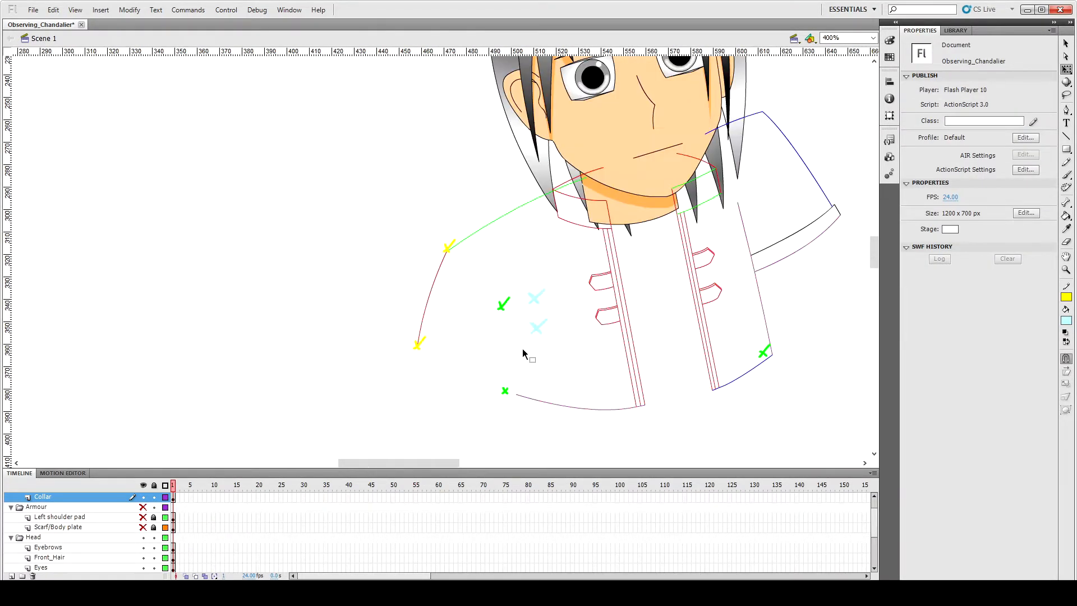
Step: Draw the left side line between the two green marks in the hem's purple stroke and connect it to the hem's outer end
scroll(523, 349, down, 1)
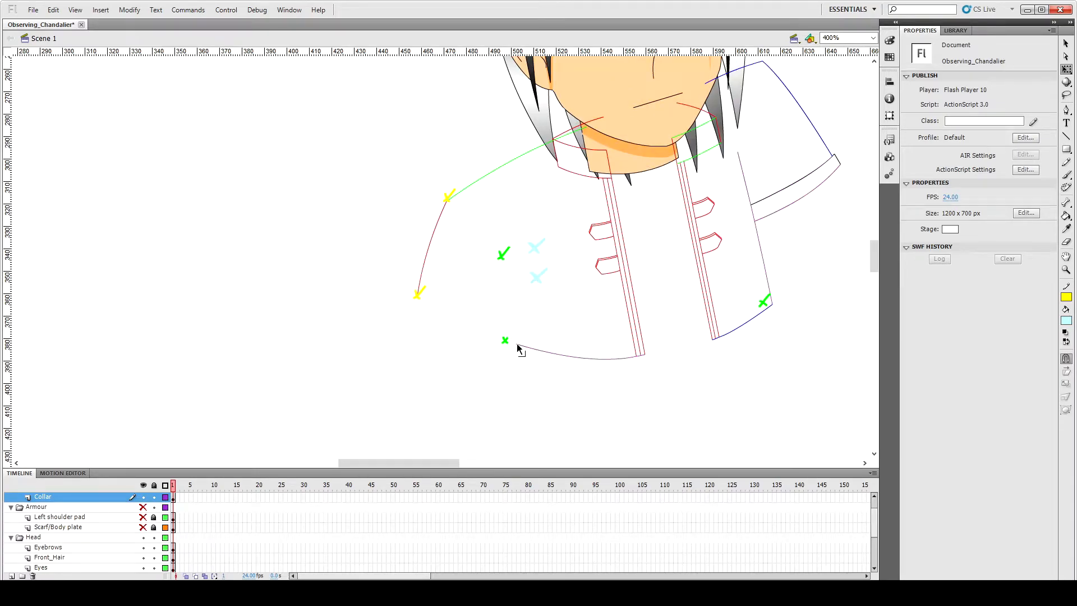
key(n)
drag(501, 257, 505, 341)
key(v)
click(503, 305)
key(i)
click(547, 352)
key(v)
click(555, 318)
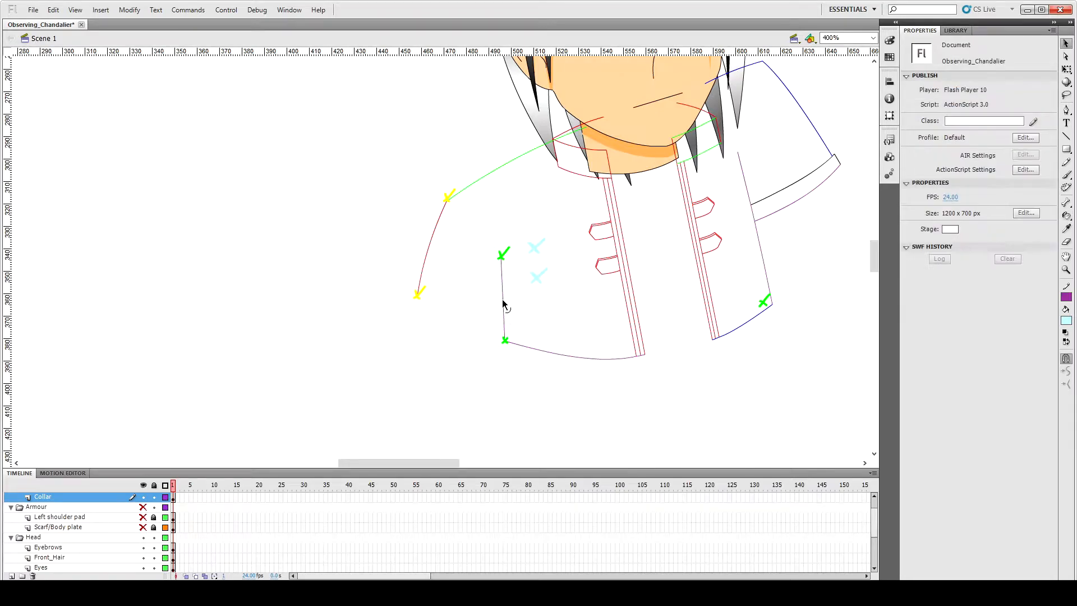
scroll(547, 221, up, 1)
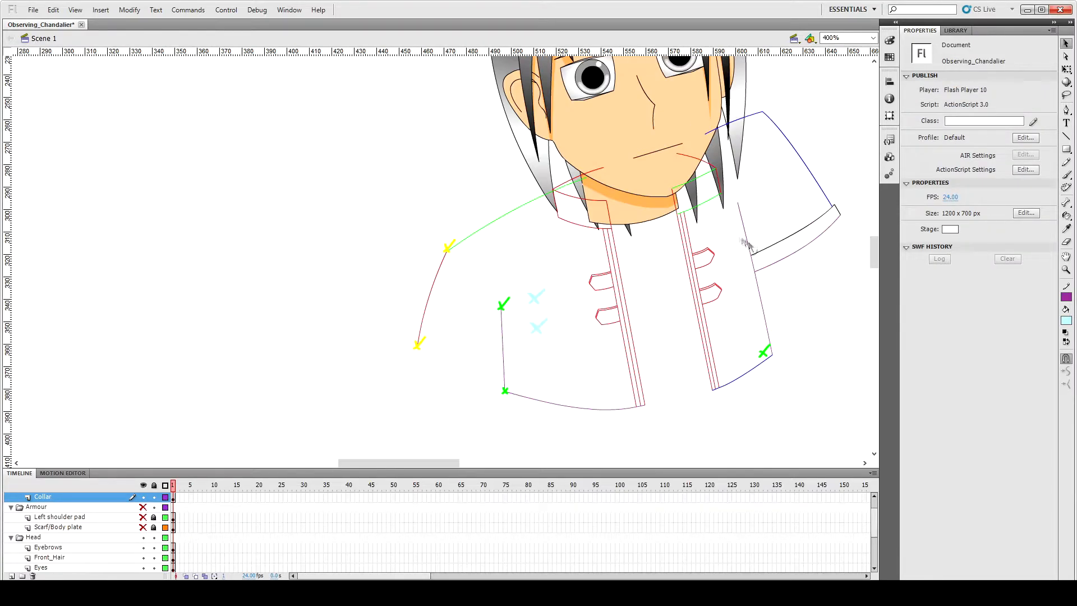
Step: Pull the outer end of the blue hem inward to the green mark and delete that mark from the Temp layer
click(751, 368)
key(ctrl+=)
key(ctrl+=)
key(q)
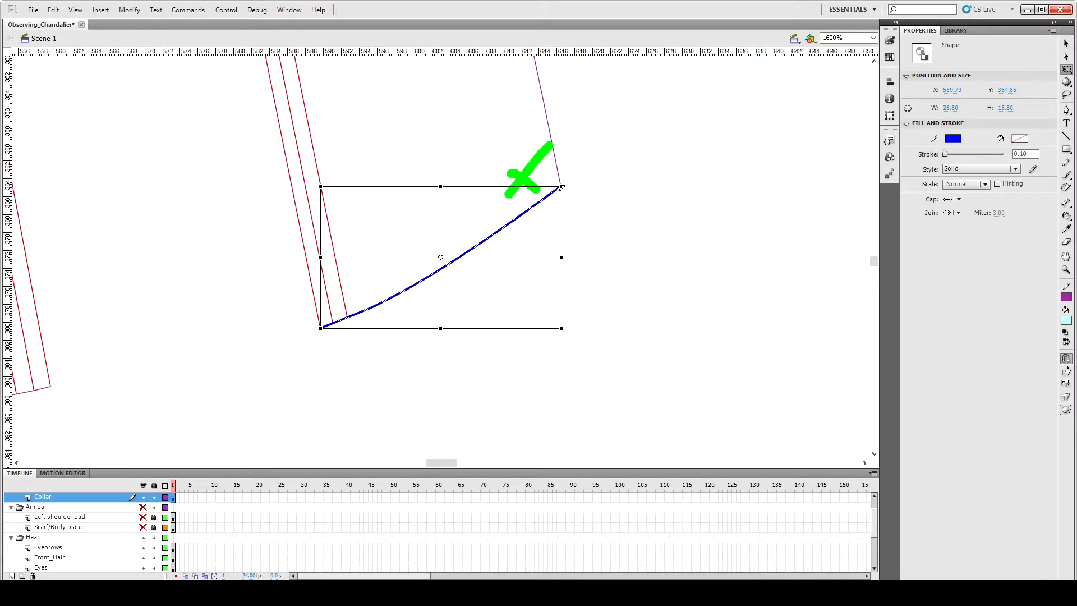
click(585, 250)
scroll(585, 250, up, 4)
double_click(531, 374)
key(Delete)
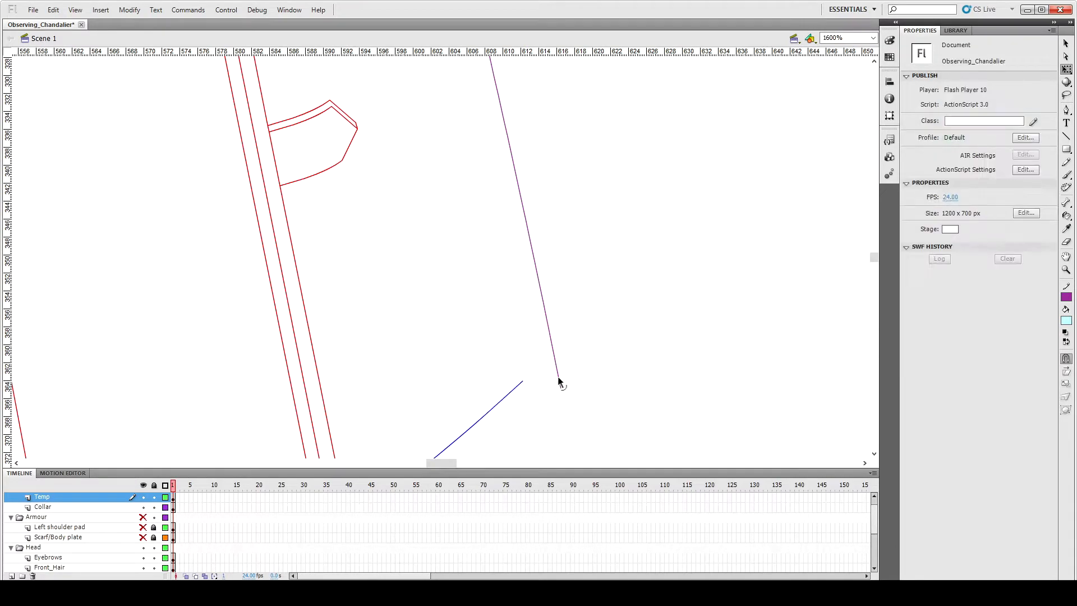
Step: Reposition the right side line so its lower end meets the shortened blue hem
click(558, 378)
key(ctrl+minus)
scroll(602, 379, up, 2)
drag(463, 242, 457, 197)
shift+click(449, 187)
scroll(547, 266, down, 3)
Step: Extend both right cuff lines past the repositioned side line and delete the ends that stick out beyond it
drag(502, 273, 450, 262)
click(486, 279)
scroll(484, 281, up, 3)
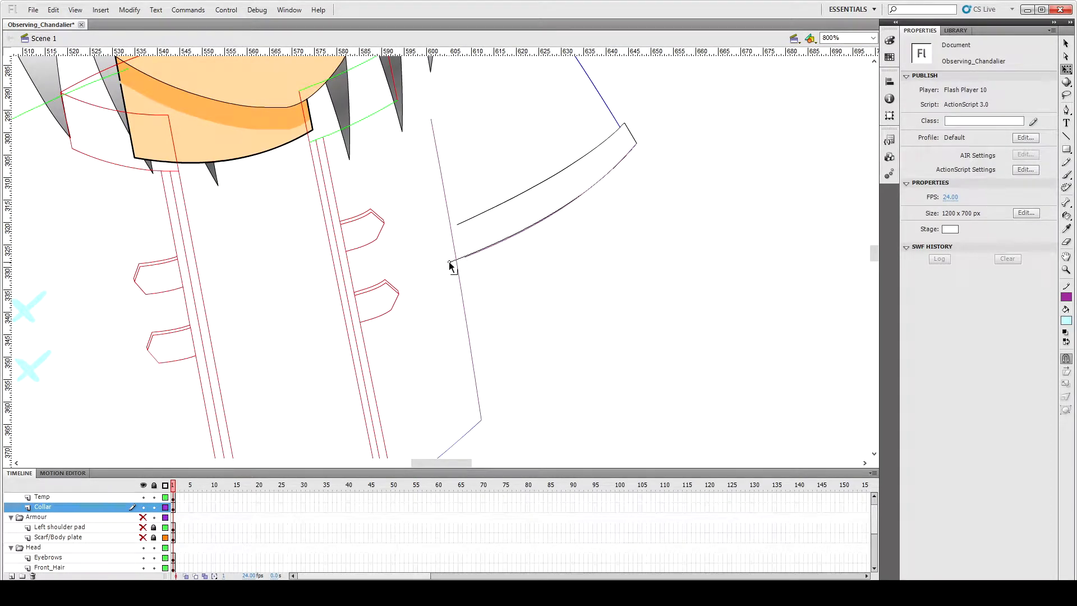
drag(458, 225, 442, 230)
click(446, 229)
key(Delete)
click(453, 261)
key(Delete)
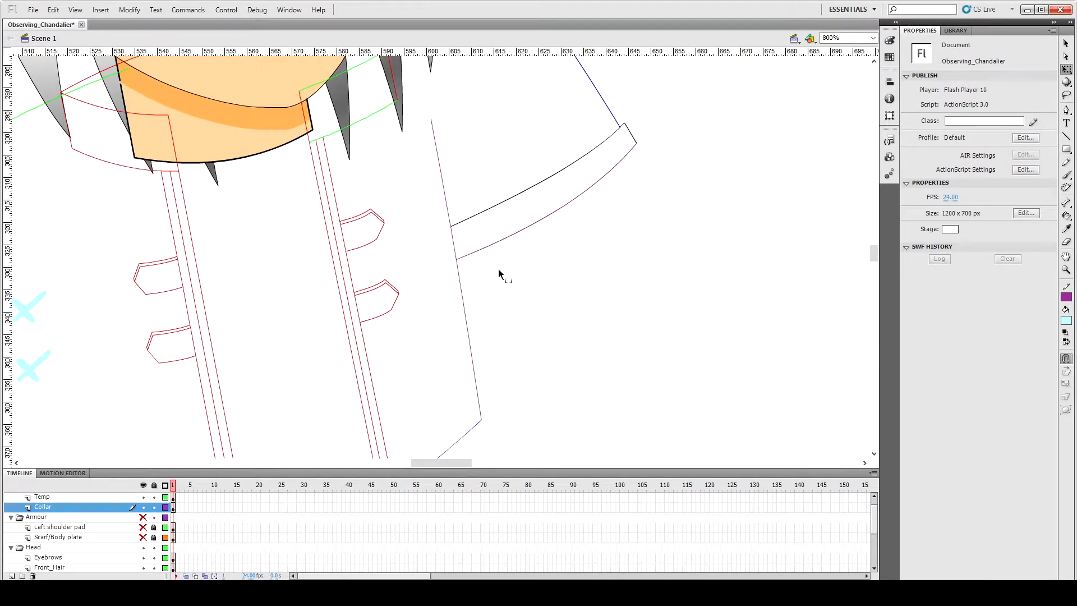
Step: Delete the lower yellow mark and the two green marks at the left side line from the Temp layer
key(ctrl+minus)
scroll(209, 219, up, 5)
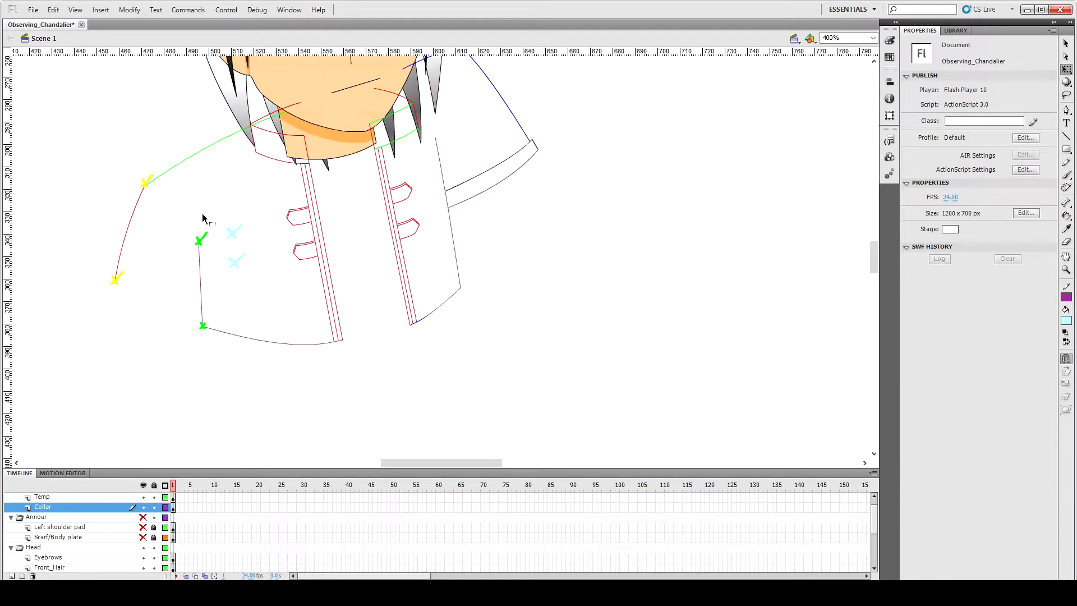
click(117, 328)
key(Delete)
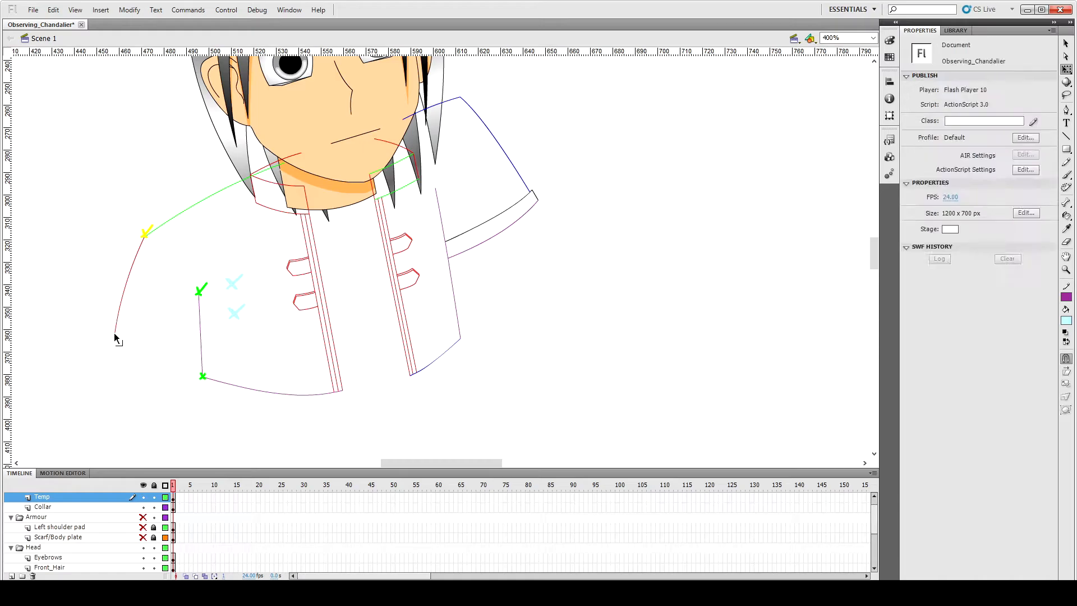
click(201, 288)
key(Delete)
click(203, 376)
key(Delete)
Step: Draw the left sleeve's bottom line from the end of the outer sleeve line to the lower light-blue mark
click(115, 332)
key(Escape)
key(n)
drag(115, 332, 235, 321)
key(v)
Step: Move both pieces of the left sleeve's bottom line up and outward clear of the outline, and bend the line slightly downward
click(219, 323)
shift+click(182, 327)
key(shift+Up)
key(shift+Up)
key(shift+Up)
key(shift+Up)
key(shift+Up)
key(shift+Up)
key(shift+Up)
key(shift+Up)
key(shift+Up)
key(shift+Up)
key(shift+Up)
key(shift+Up)
key(shift+Up)
key(shift+Up)
key(shift+Up)
key(shift+Up)
key(shift+Up)
key(shift+Up)
key(shift+Up)
key(shift+Up)
key(shift+Left)
key(shift+Left)
key(shift+Left)
click(102, 236)
drag(166, 187, 167, 193)
click(160, 192)
Step: Move the bent sleeve line back down and inward to join the end of the outer sleeve line
key(shift+Down)
key(shift+Down)
key(shift+Down)
key(shift+Down)
key(shift+Down)
key(shift+Down)
key(shift+Down)
key(shift+Down)
key(shift+Down)
key(shift+Down)
key(shift+Down)
key(shift+Down)
key(shift+Down)
key(shift+Down)
key(shift+Down)
key(shift+Down)
key(shift+Down)
key(shift+Down)
key(shift+Down)
key(shift+Down)
key(shift+Right)
key(shift+Right)
key(shift+Right)
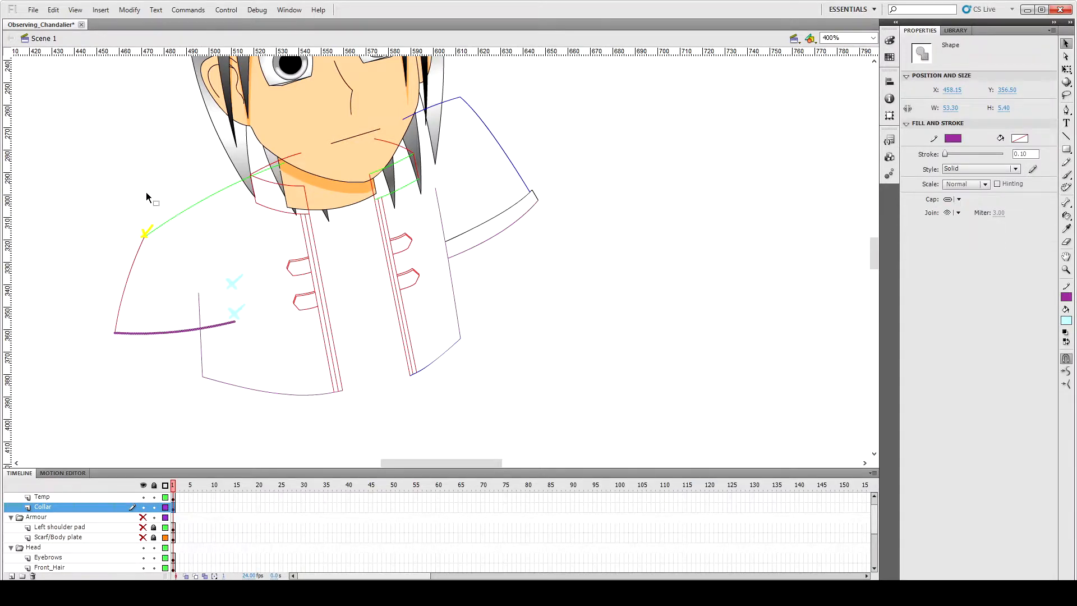
Step: Draw a short line from the inner end of the left sleeve's bottom line up to the upper light-blue mark
click(227, 298)
key(n)
drag(234, 321, 230, 285)
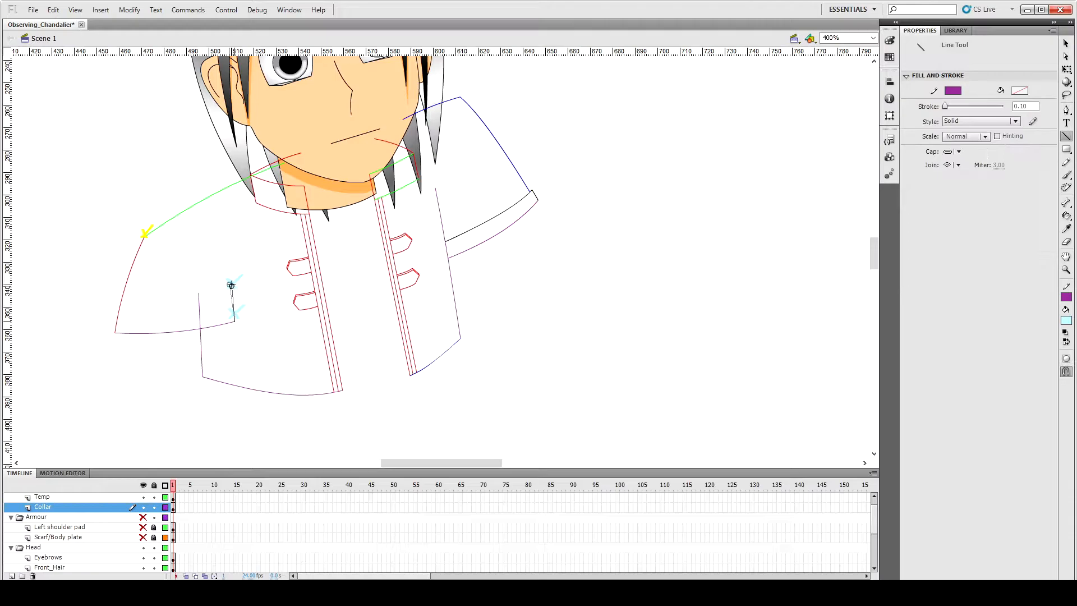
Step: Delete both light-blue marks at the left sleeve's inner end and slightly adjust the upper end of the short line there
key(v)
click(236, 313)
key(Delete)
click(233, 284)
key(Delete)
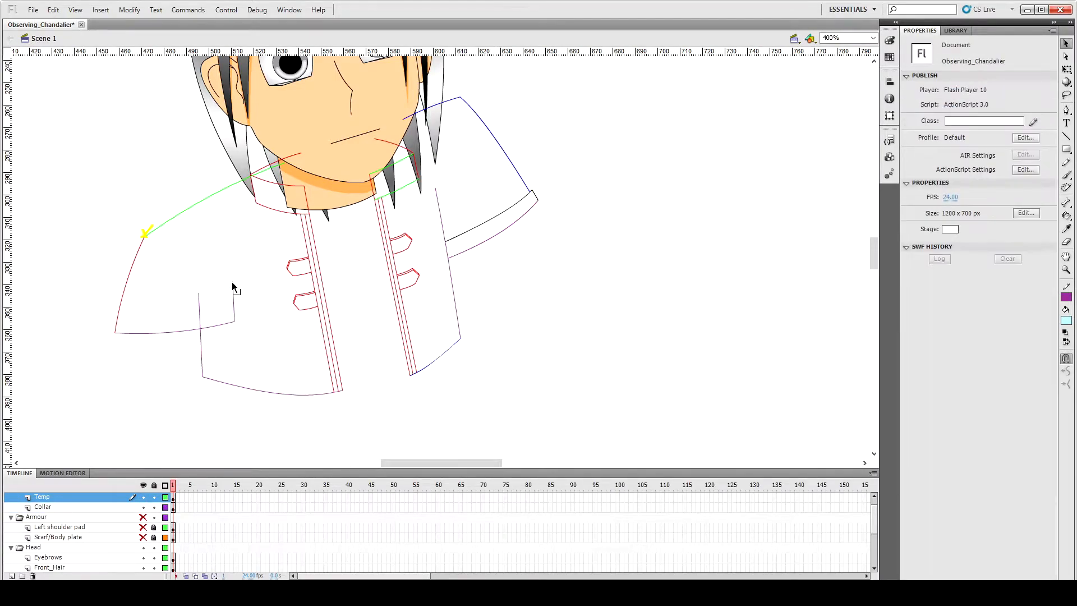
drag(236, 281, 234, 283)
Step: Duplicate the left sleeve's bottom line in place and shift the copy down and slightly outward as the cuff's lower edge
click(167, 332)
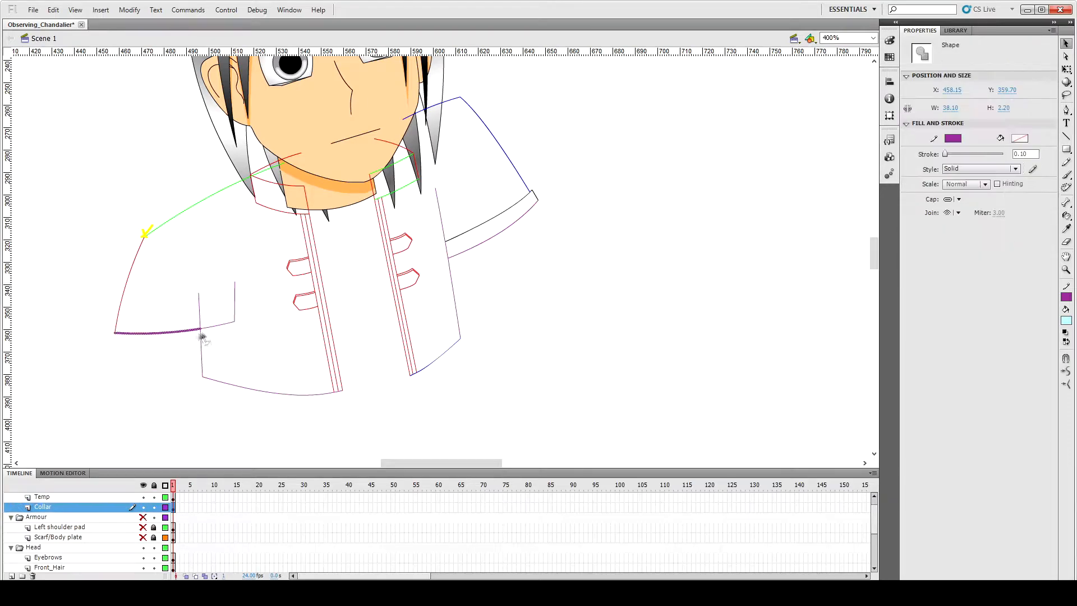
key(ctrl+c)
key(ctrl+shift+v)
key(shift+Down)
key(shift+Down)
key(shift+Down)
key(Left)
key(Left)
key(Left)
key(Left)
key(Left)
key(Left)
click(100, 345)
click(114, 349)
Step: Stretch the left cuff's upper line slightly outward past the sleeve edge and close the cuff's outer end with a short line
key(ctrl+=)
click(373, 235)
click(365, 228)
key(q)
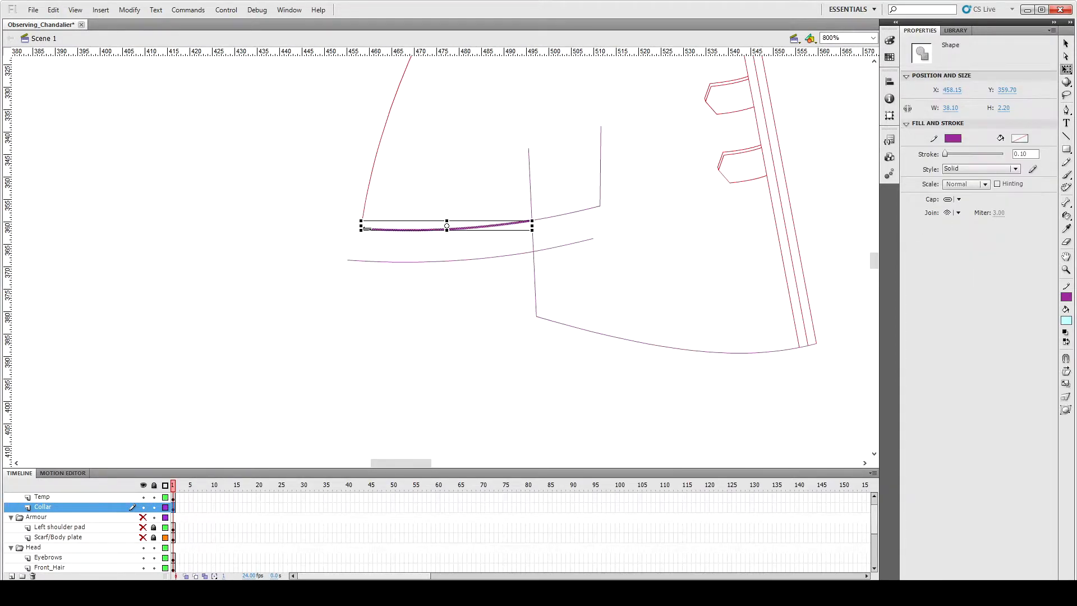
drag(360, 220, 351, 220)
click(348, 257)
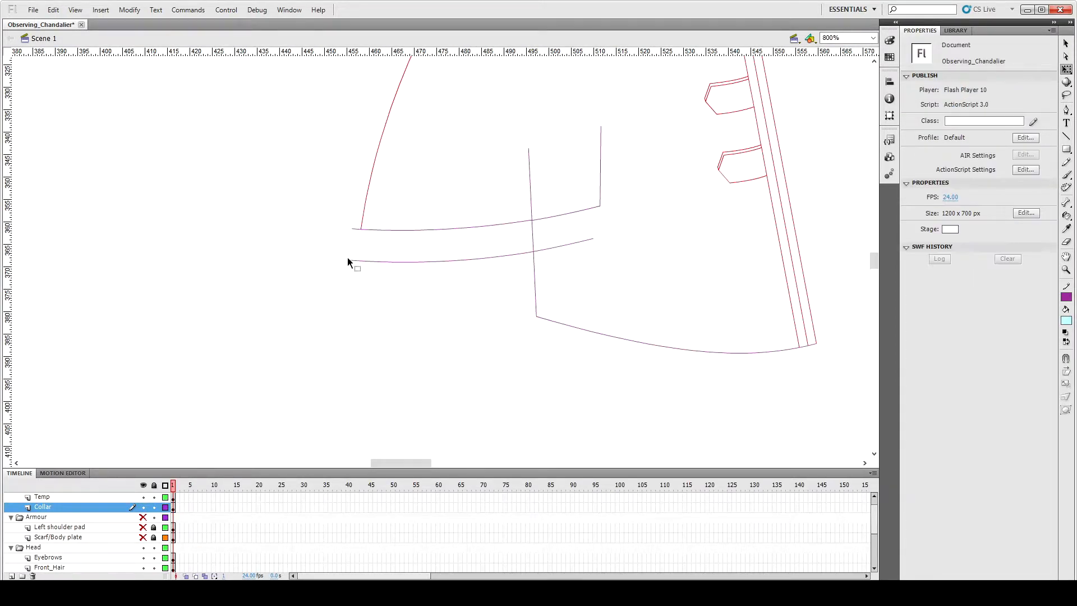
key(n)
drag(349, 258, 352, 229)
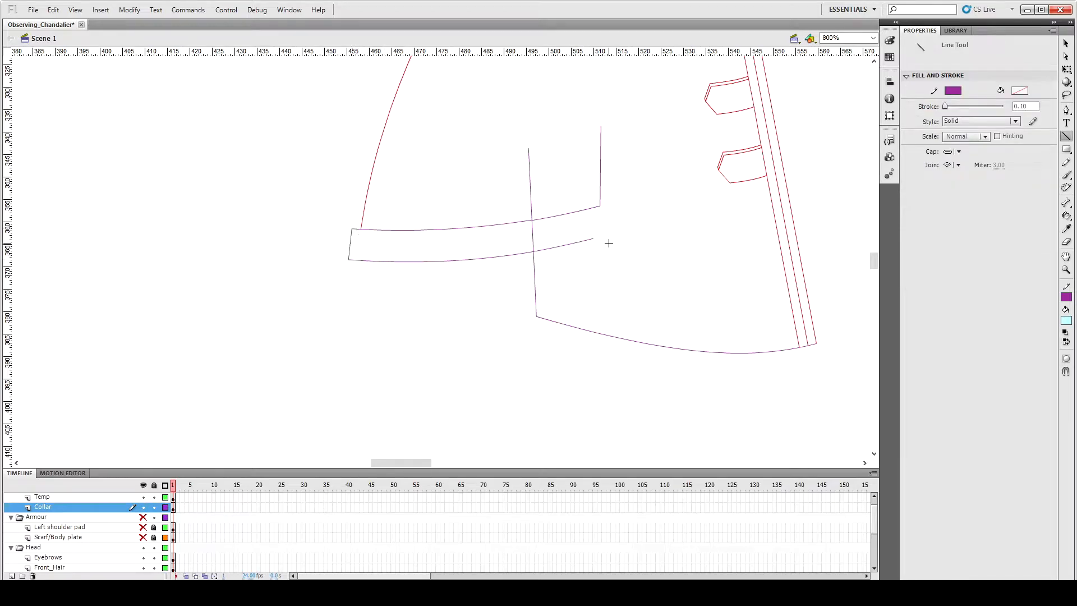
Step: Close the left cuff's inner end with a short line and fit the lower cuff line to it
key(v)
drag(610, 236, 608, 204)
click(597, 207)
key(q)
click(640, 215)
key(n)
Step: Delete the yellow mark on the left shoulder and save the file
key(v)
key(ctrl+minus)
key(ctrl+minus)
click(436, 200)
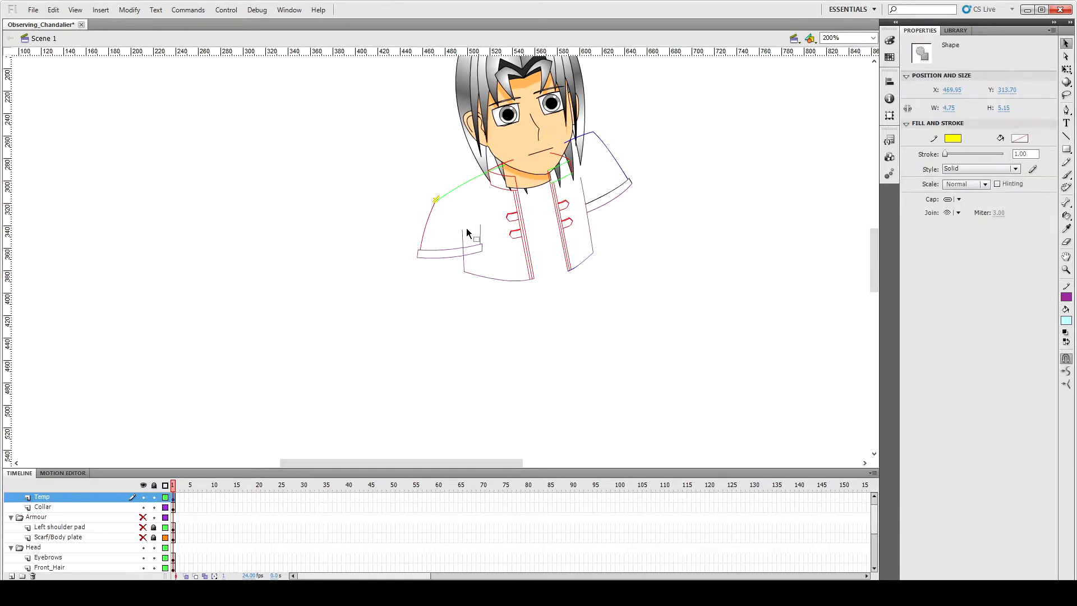
key(Delete)
scroll(638, 256, up, 3)
key(ctrl+s)
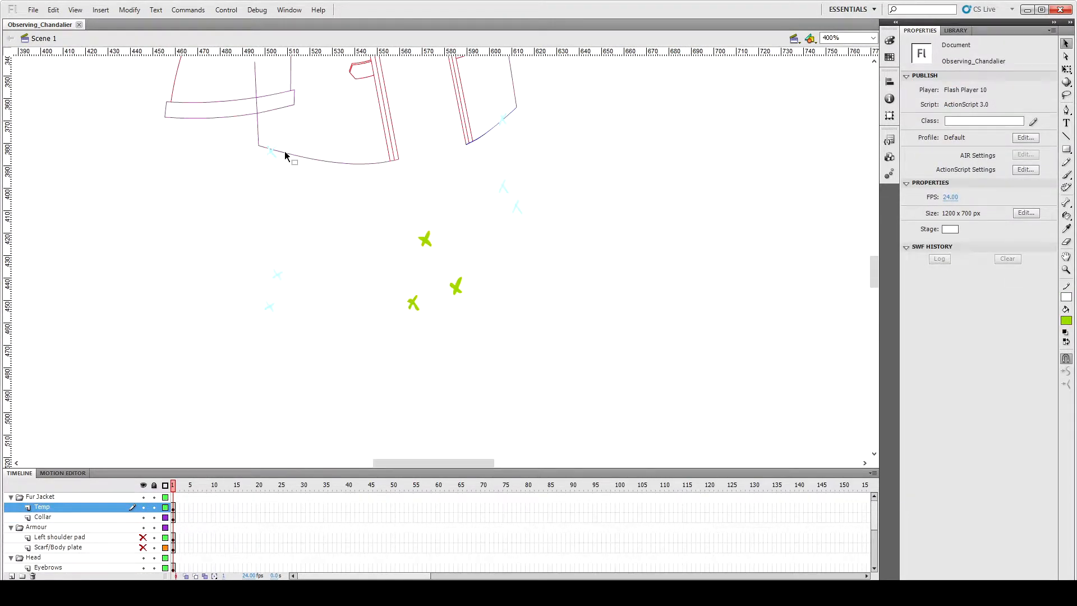
Step: Recolour the left front panel's hem line blue
click(302, 158)
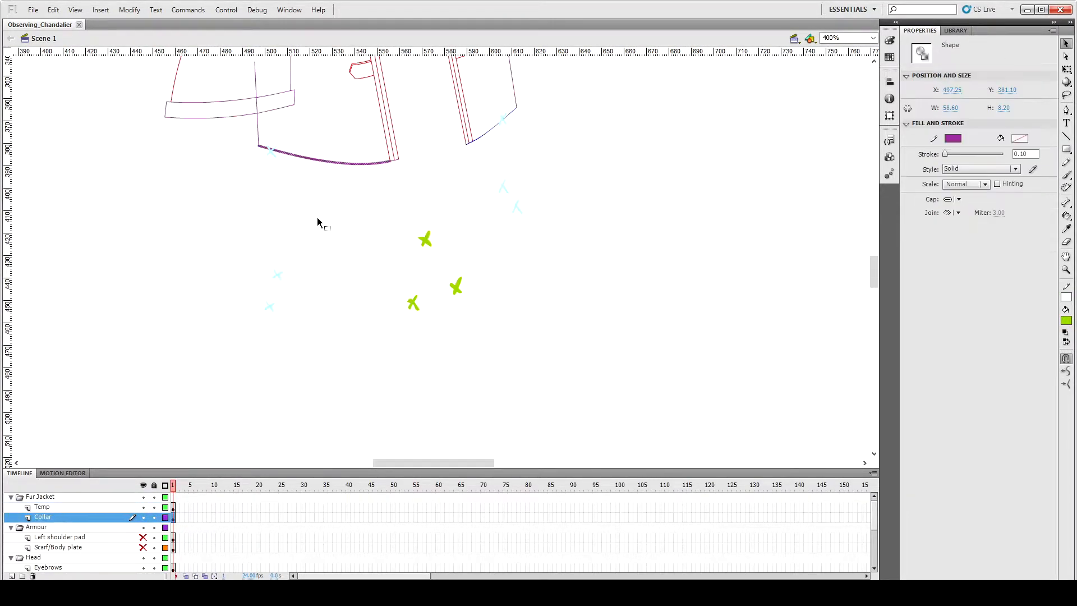
key(ctrl+equal)
scroll(316, 222, down, 2)
click(1066, 297)
click(905, 393)
scroll(353, 392, up, 1)
Step: Draw the lower jacket's left side from the hem through the next light-blue mark to the lowest one, and delete the hem's mark
key(n)
drag(345, 395, 332, 144)
scroll(389, 236, down, 3)
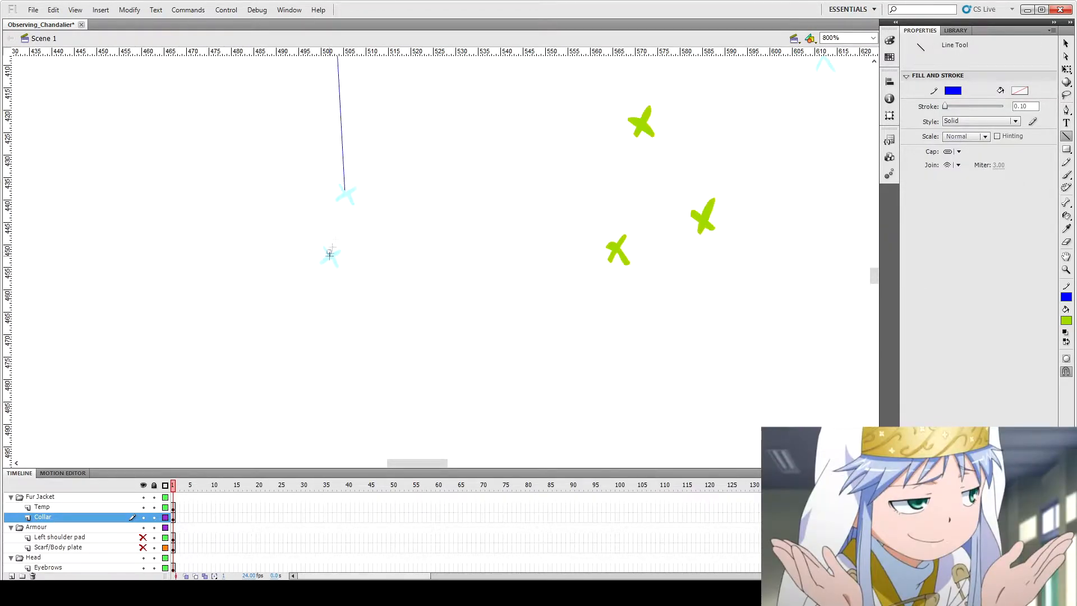
key(q)
click(340, 207)
drag(345, 189, 345, 193)
click(371, 197)
scroll(359, 205, up, 3)
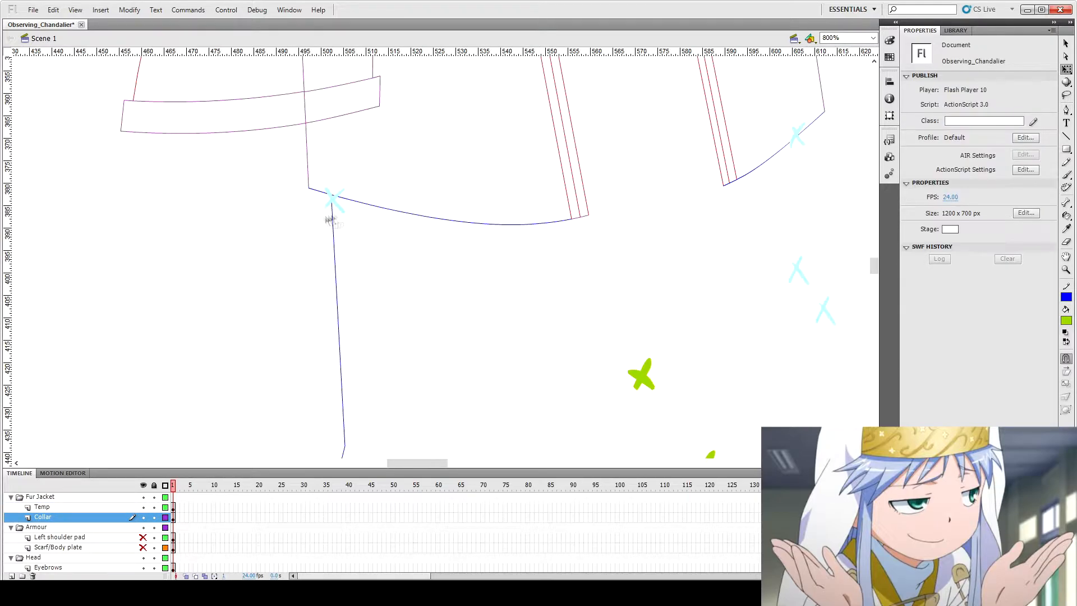
click(334, 209)
key(Delete)
Step: Draw the lower jacket's bottom line from the lowest light-blue mark to the leftmost green mark and bend it slightly downward
scroll(377, 242, down, 3)
key(n)
drag(329, 254, 617, 249)
key(v)
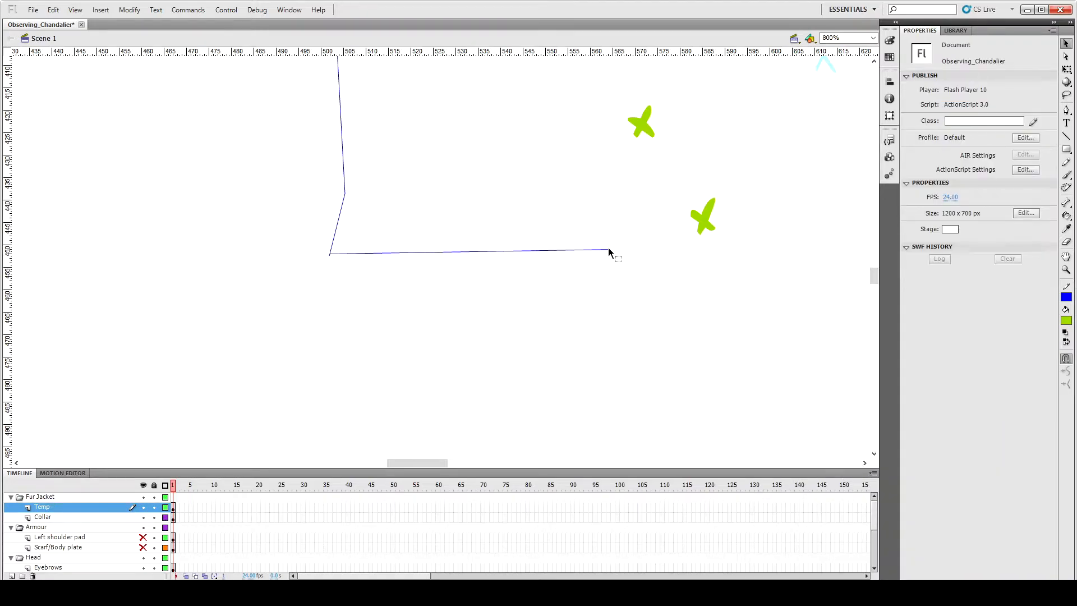
drag(491, 253, 488, 259)
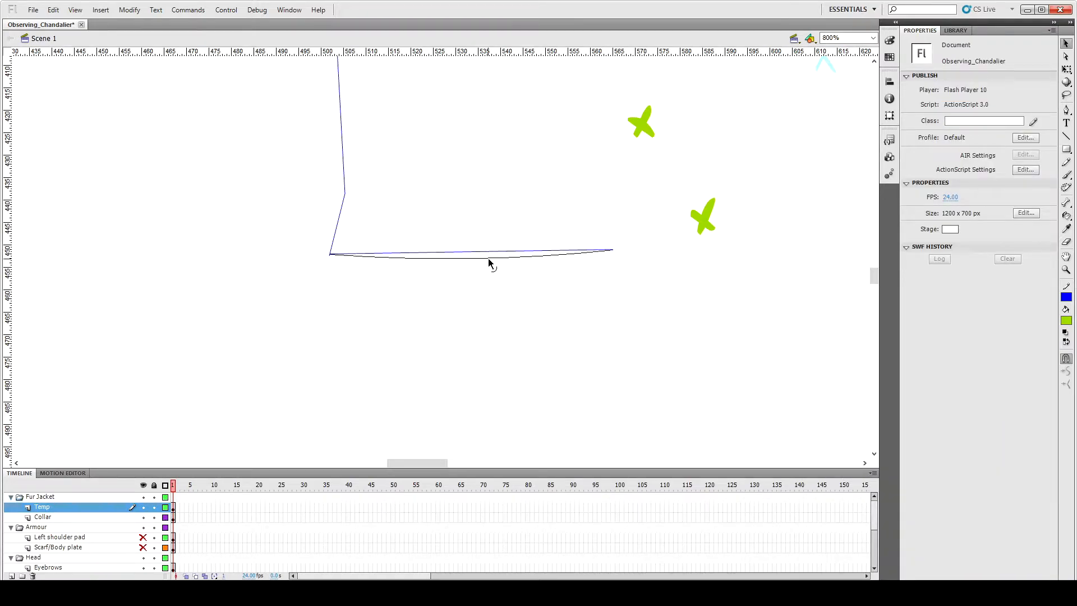
Step: Cut the curved bottom line and paste it back in place on the Collar layer
click(330, 253)
click(408, 257)
key(ctrl+x)
click(331, 252)
key(ctrl+shift+v)
click(304, 261)
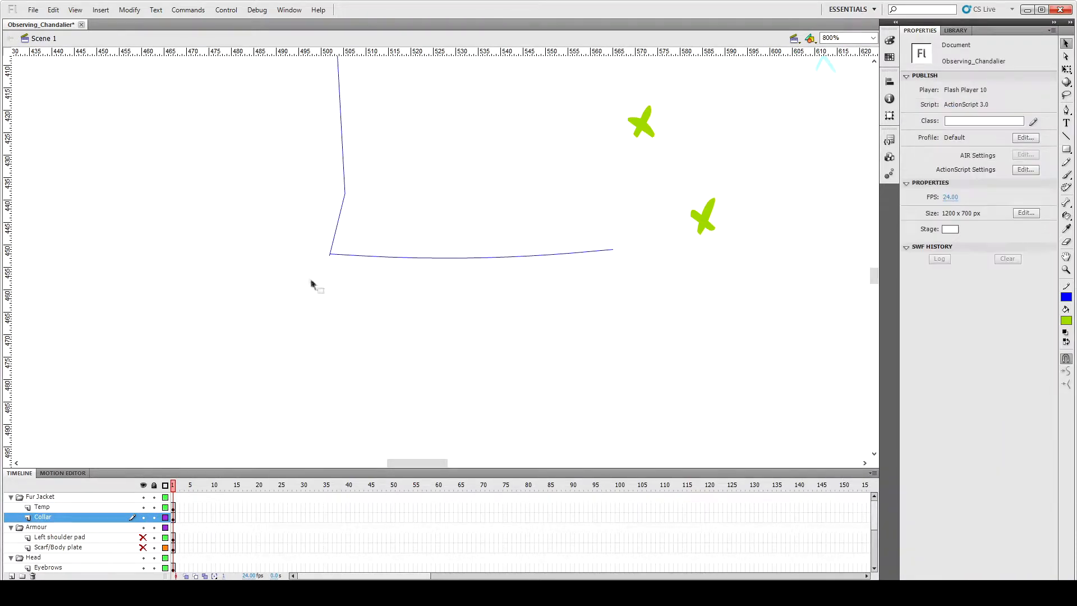
Step: Draw a line from the bottom line's inner end up to the upper green mark and delete that mark
scroll(329, 256, up, 3)
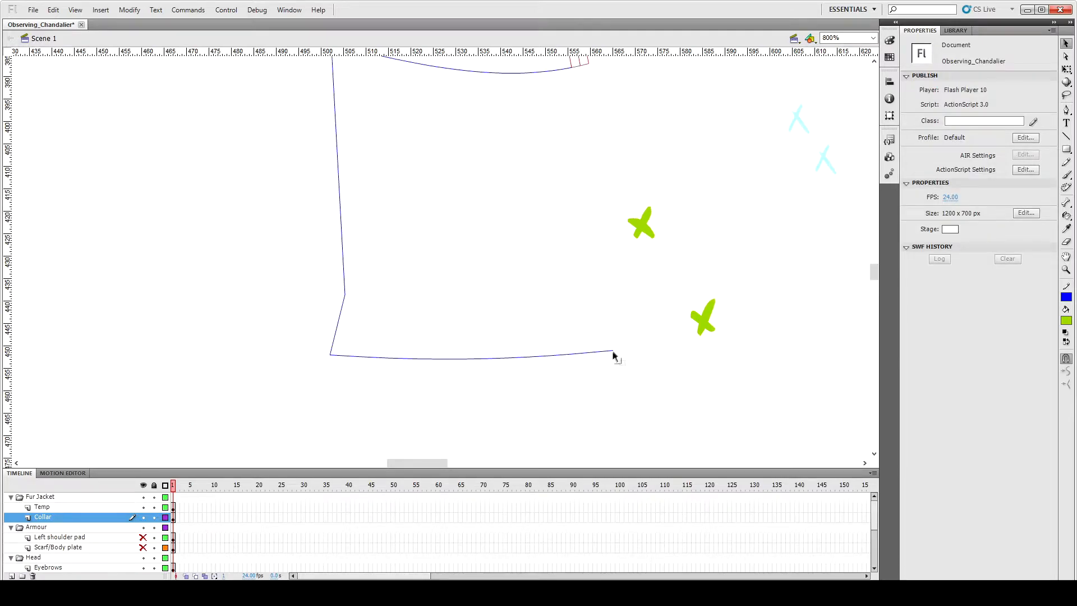
drag(614, 351, 641, 225)
click(654, 234)
key(Delete)
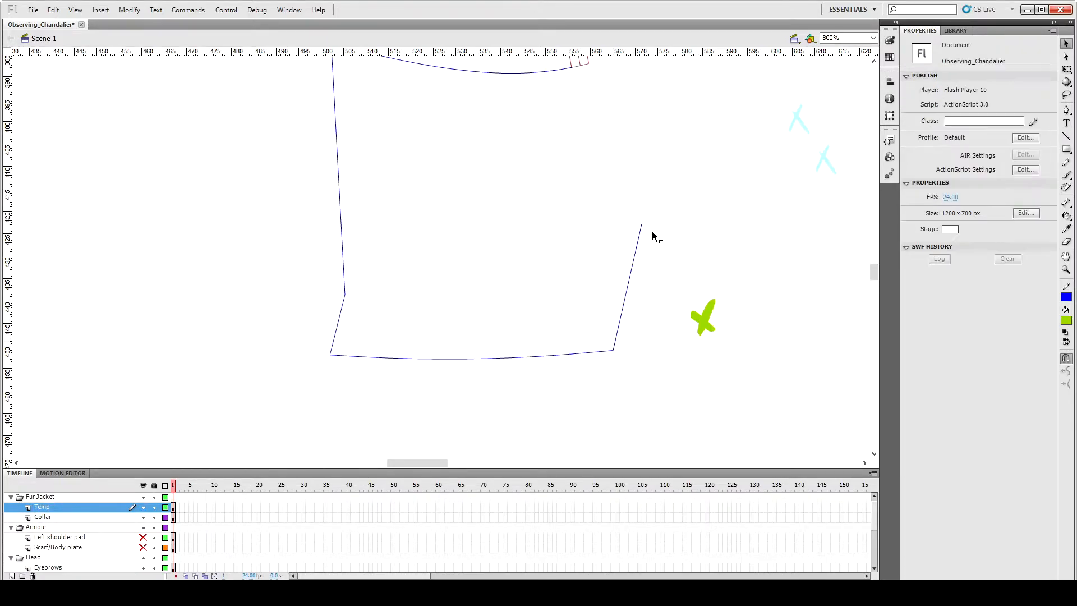
Step: Delete the last green mark and draw a line from the notch's peak down to the spot it marked
drag(410, 462, 430, 462)
click(435, 322)
key(Delete)
key(n)
drag(372, 225, 435, 321)
Step: Draw an outward-bowed line from the notch's outer end to the lower right light-blue mark, plus a short line to the mark above
scroll(558, 301, up, 2)
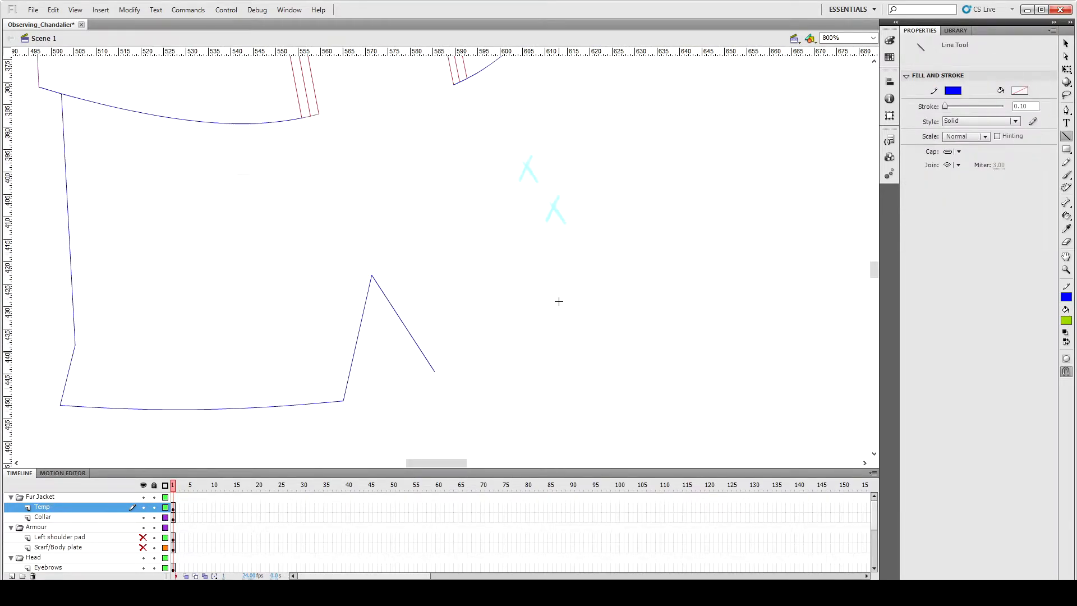
drag(458, 337, 554, 209)
key(v)
scroll(524, 283, up, 3)
mouse_move(514, 282)
mouse_down()
mouse_move(536, 226)
mouse_move(527, 217)
mouse_up()
scroll(556, 260, down, 2)
key(n)
key(v)
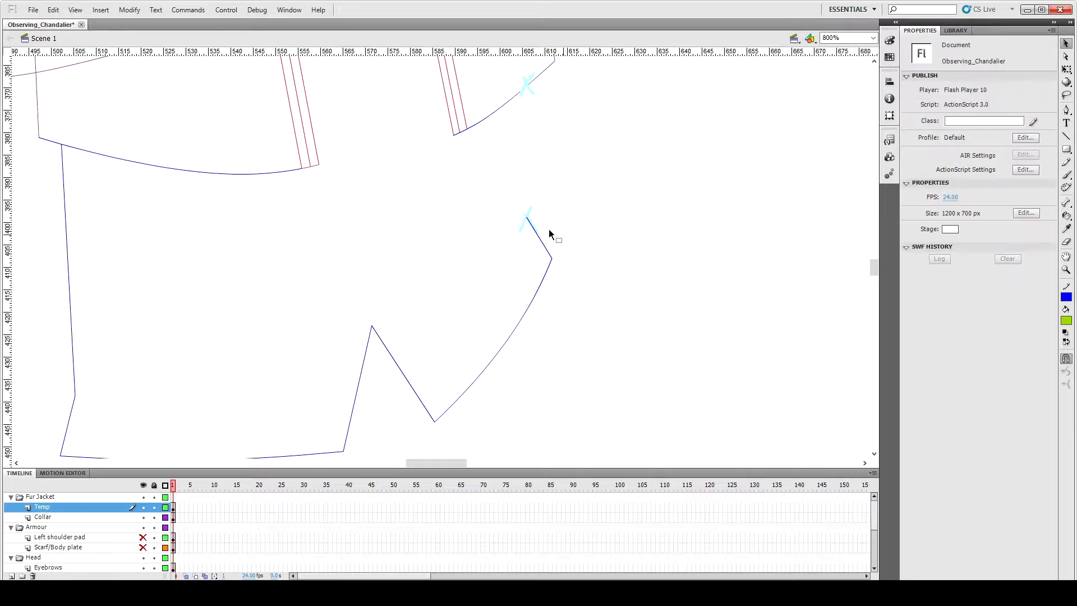
Step: Delete the light-blue mark at the upper end of the short line on the lower jacket's right side
double_click(536, 229)
shift+click(523, 226)
key(Delete)
click(541, 241)
key(q)
key(Delete)
Step: Draw the lower jacket's right side line from the short line up to the light-blue mark on the hem and bend it slightly
scroll(539, 241, up, 3)
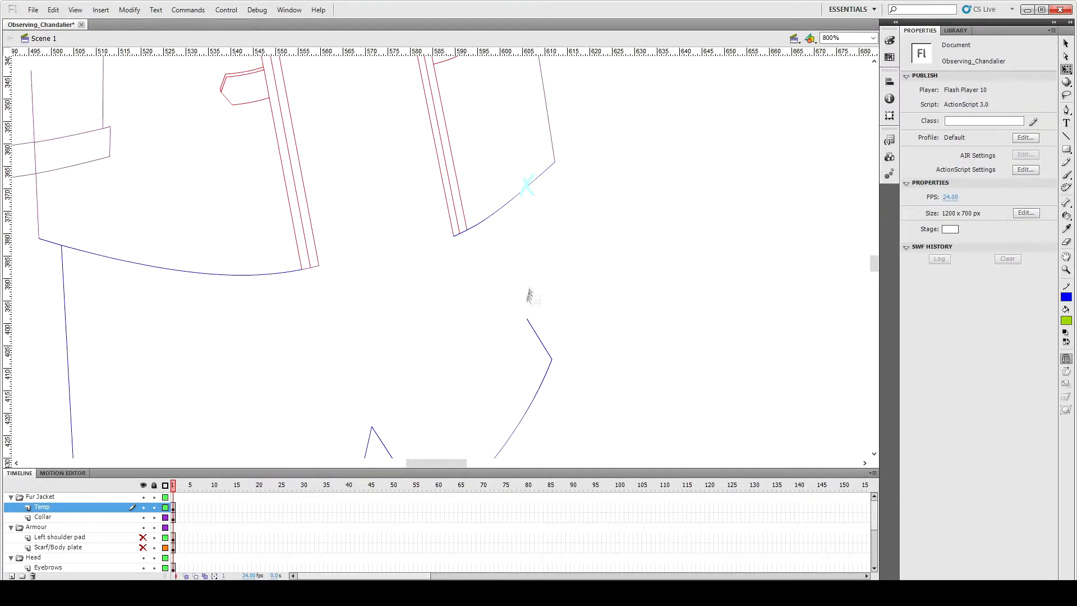
key(n)
drag(527, 318, 527, 190)
key(v)
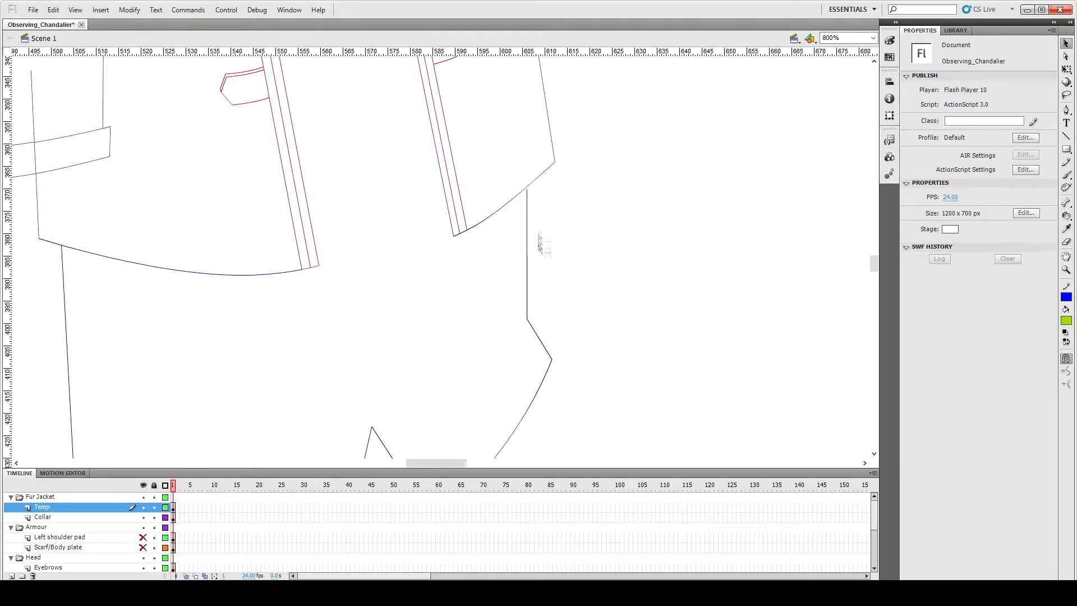
drag(527, 250, 523, 254)
key(ctrl+minus)
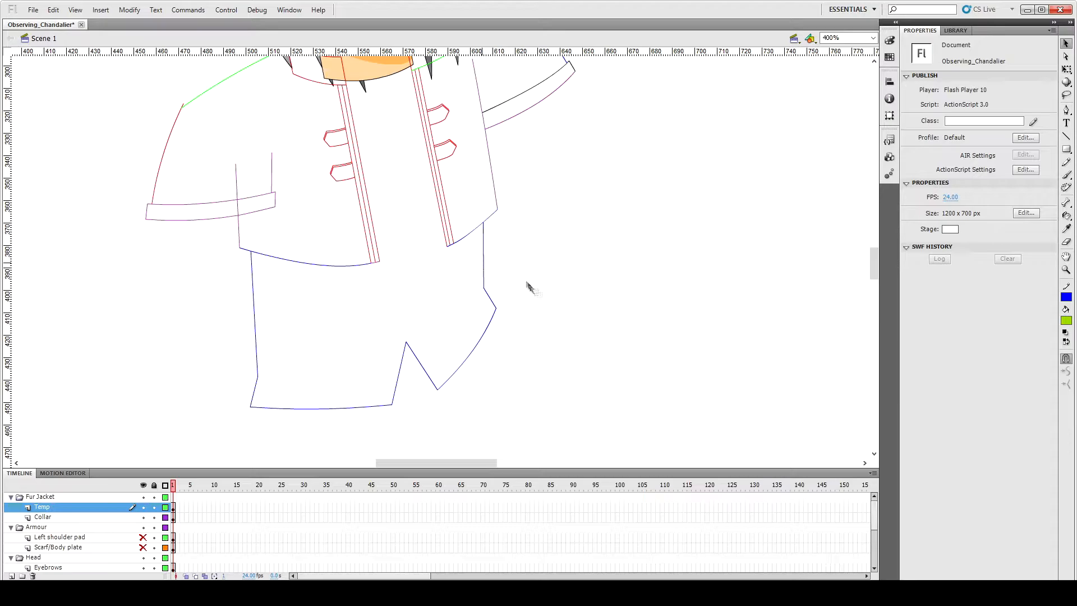
Step: Add a new layer above Collar and name it "Back shoulder"
scroll(528, 284, up, 3)
click(541, 253)
click(549, 266)
click(65, 517)
click(12, 576)
double_click(48, 517)
text(Back shoulder)
key(Return)
Step: Cut the right sleeve's shoulder, outer edge and cuff lines and paste them in place on the Back shoulder layer
click(542, 256)
shift+click(564, 217)
shift+click(547, 188)
shift+click(488, 126)
key(ctrl+x)
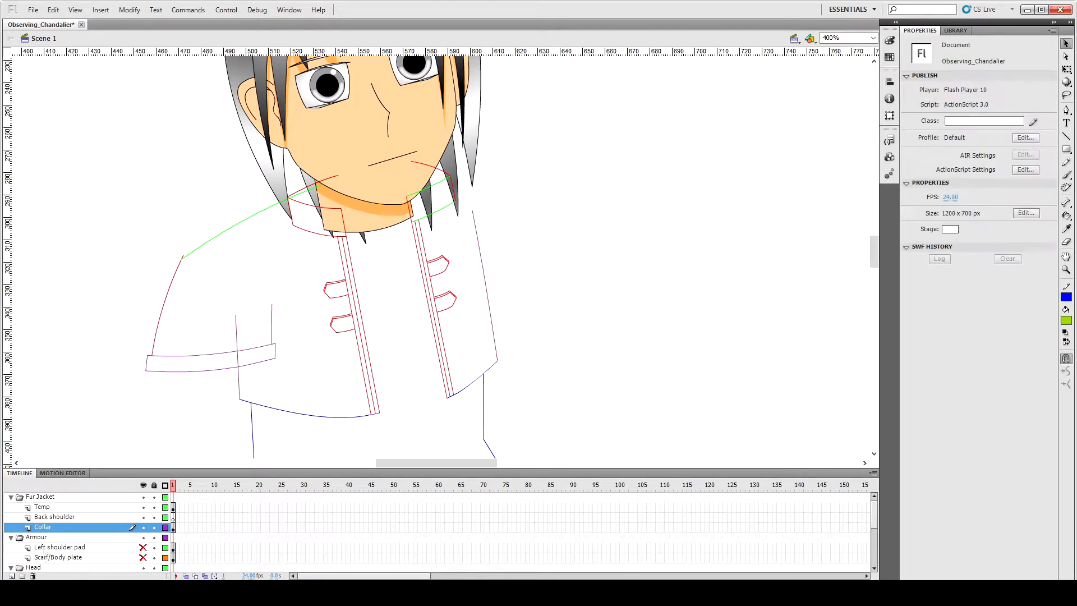
click(55, 517)
key(ctrl+shift+v)
click(477, 225)
Step: Hide the Collar layer and draw the right sleeve's inner edge from the shoulder line's inner end down to the cuff
click(143, 527)
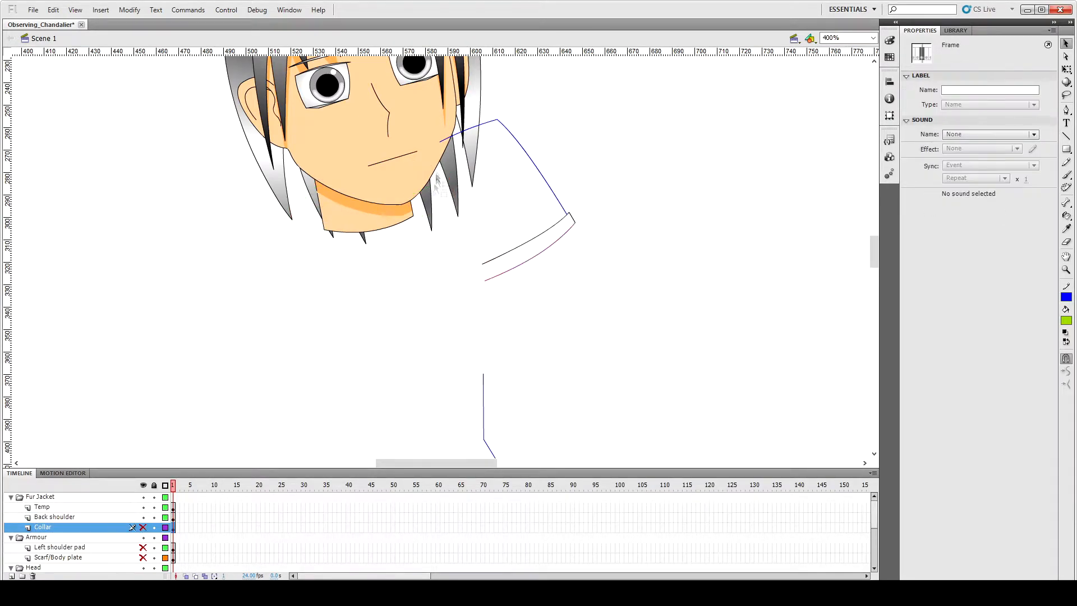
click(443, 139)
click(453, 239)
key(n)
mouse_move(457, 213)
mouse_down()
mouse_move(481, 281)
mouse_move(461, 289)
mouse_move(466, 274)
mouse_up()
key(v)
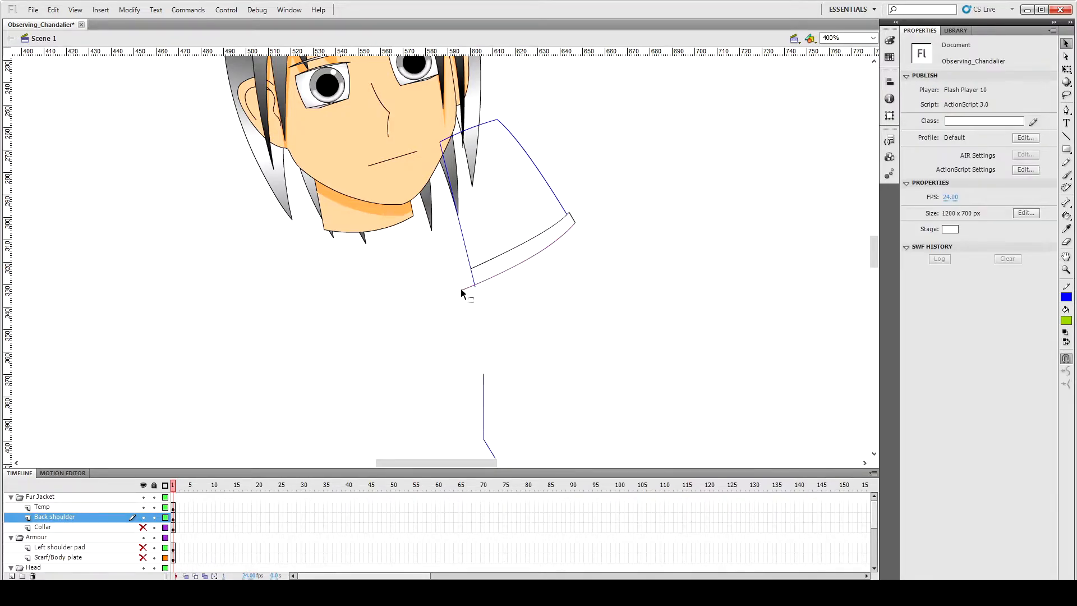
Step: Fill the right sleeve above its cuff with grey
click(1067, 321)
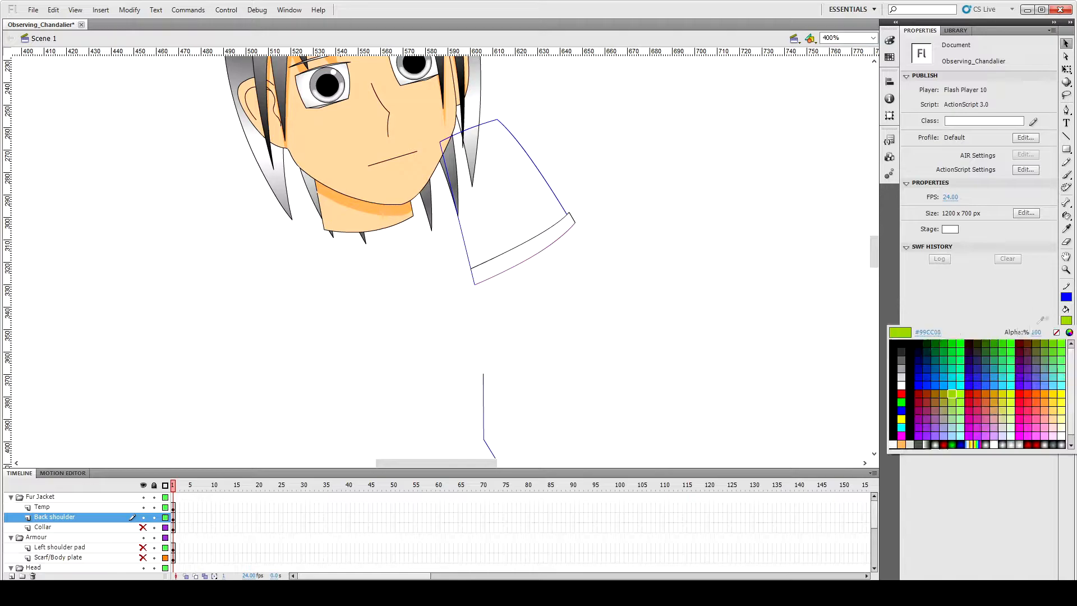
click(912, 379)
key(k)
click(505, 202)
Step: Move the Back shoulder layer beneath Back_hair in the Head folder
drag(50, 519, 68, 539)
key(v)
click(522, 337)
scroll(522, 339, up, 3)
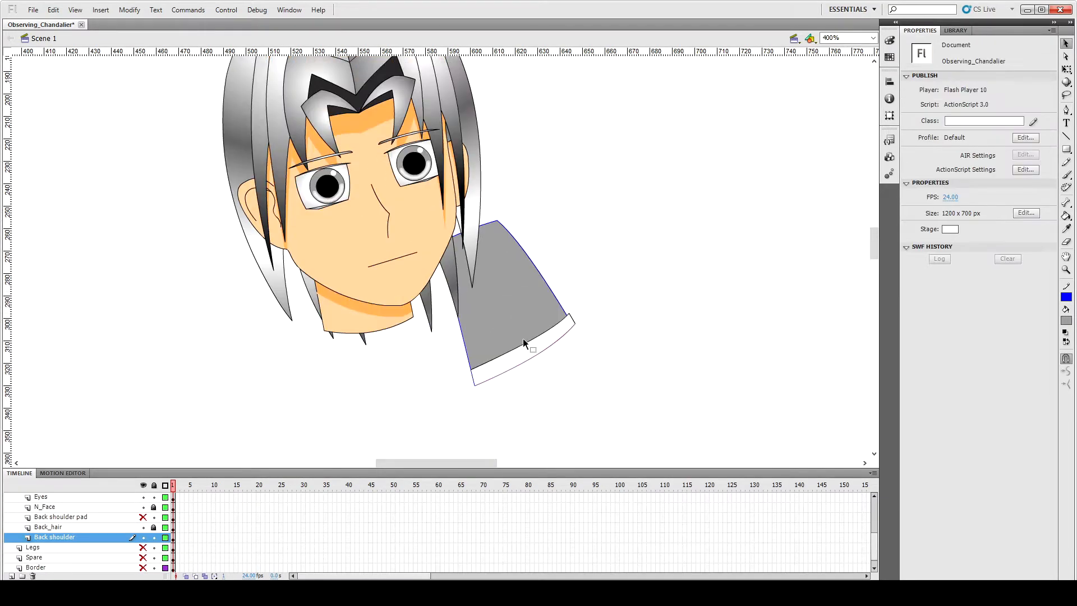
Step: Fill the right sleeve's cuff with red
click(1066, 321)
click(903, 402)
key(k)
click(536, 351)
key(v)
scroll(137, 537, up, 2)
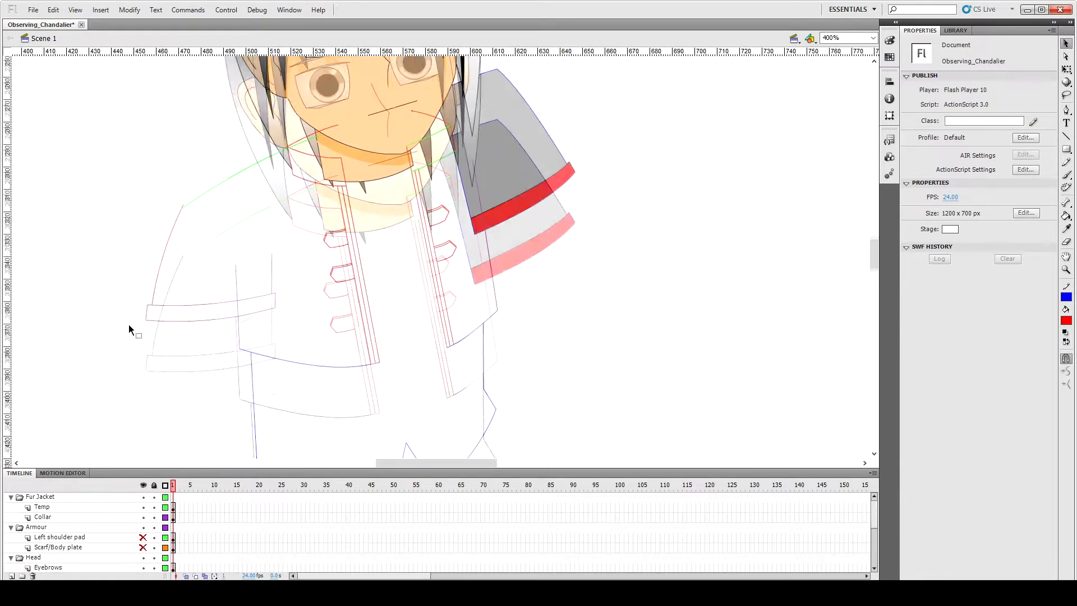
click(186, 307)
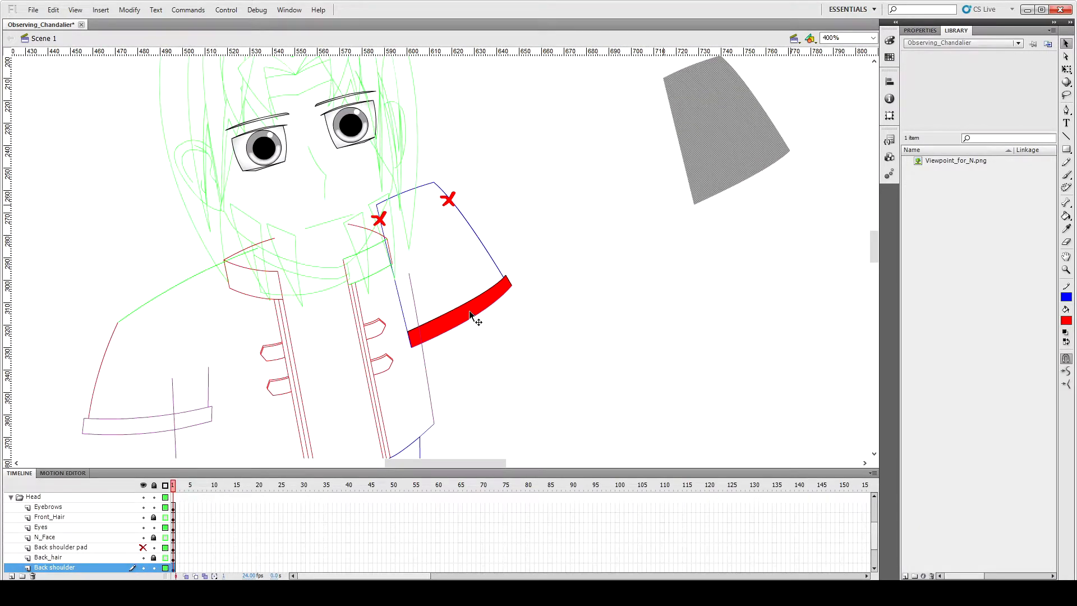
Step: Move the cuff's red fill beneath the separate grey fill and trim the right sleeve's inner edge at its red mark
drag(470, 312, 769, 232)
click(420, 187)
click(379, 212)
shift+click(410, 340)
key(q)
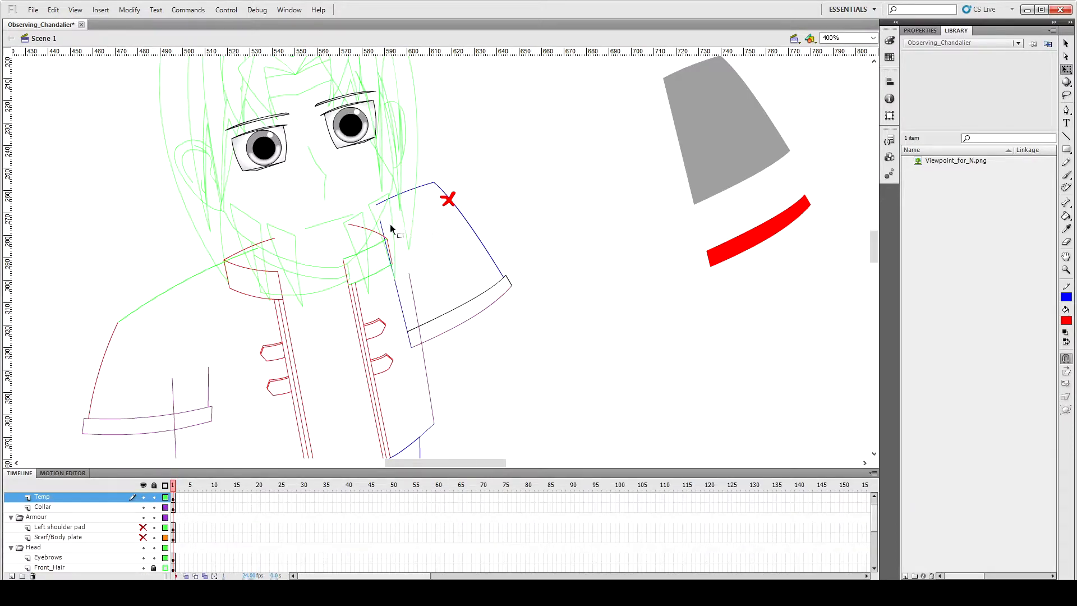
Step: Trim the sleeve's outer edge at its red mark and delete the mark
click(383, 228)
click(444, 226)
click(446, 196)
drag(434, 182, 448, 200)
click(452, 196)
key(Delete)
Step: Move the right sleeve's shoulder line down to the trimmed upper ends of the sleeve edges
click(426, 185)
key(shift+Down)
key(shift+Down)
key(shift+Down)
key(shift+Right)
key(Left)
key(Left)
key(Left)
key(Up)
key(Up)
Step: Join the shoulder line's outer end to the top of the sleeve's outer edge
click(500, 158)
click(428, 202)
key(Left)
click(454, 186)
drag(437, 198, 446, 200)
Step: Rename the Back shoulder layer as Jacket Back shoulder
double_click(55, 527)
key(Home)
text(Jacket)
key(Return)
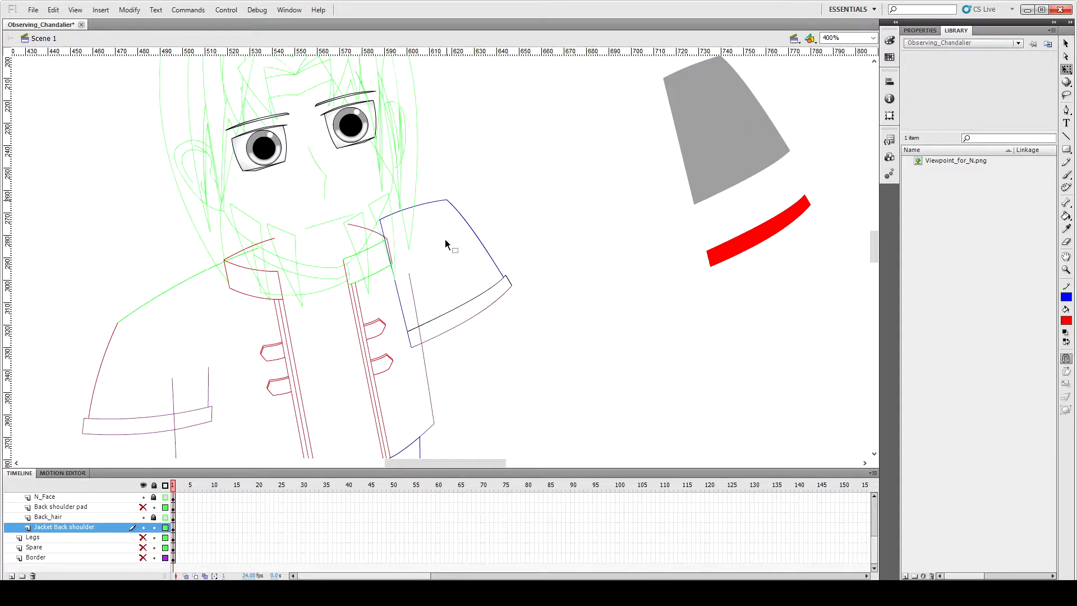
Step: Recolour all outlines on the Jacket Back shoulder layer magenta
click(474, 320)
click(56, 528)
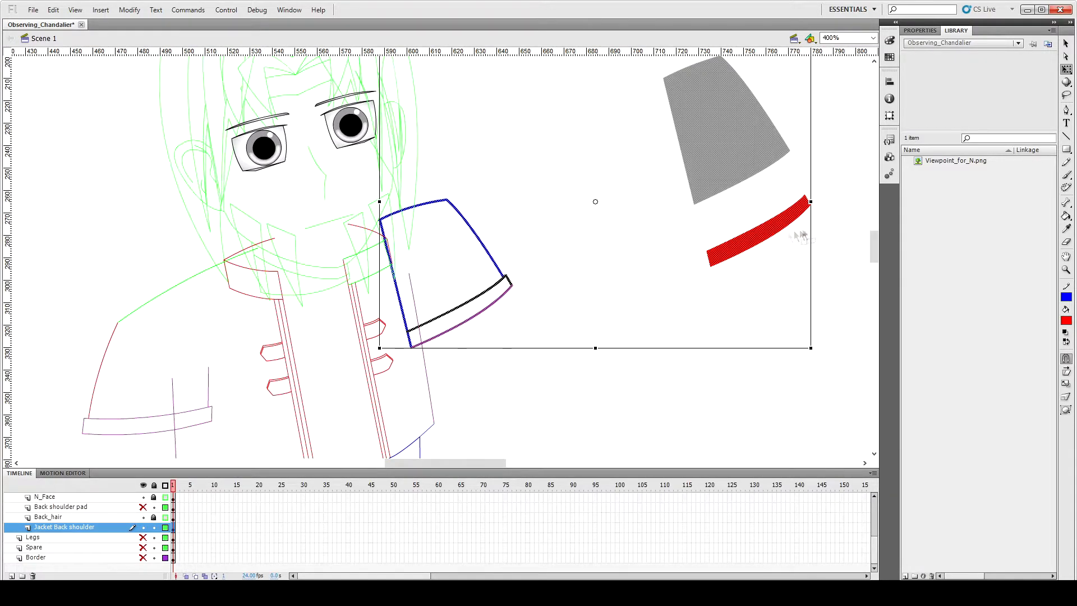
click(1067, 297)
click(893, 422)
click(550, 302)
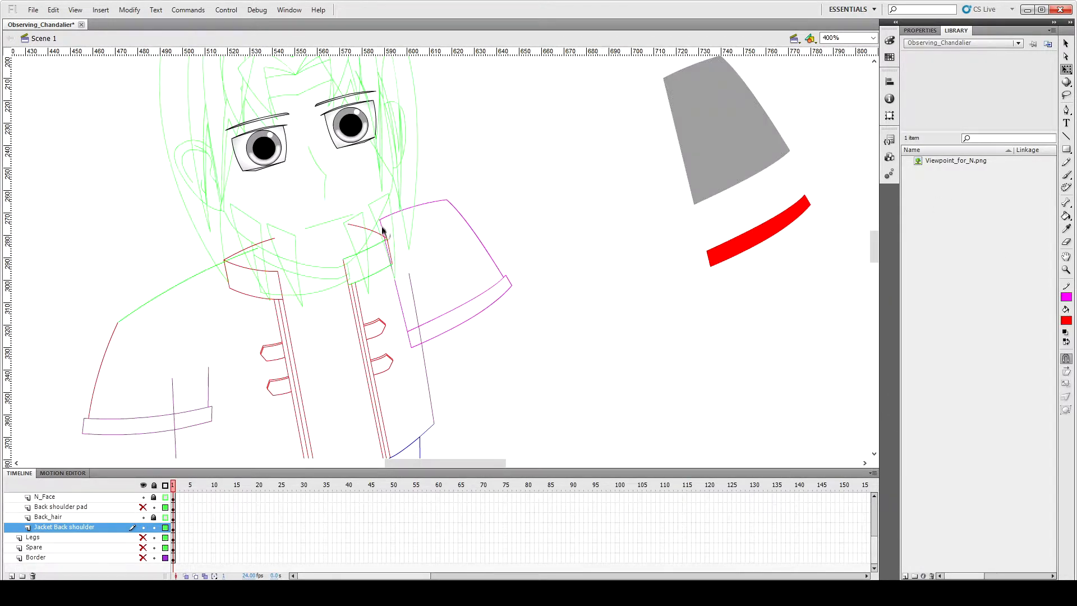
key(v)
click(439, 203)
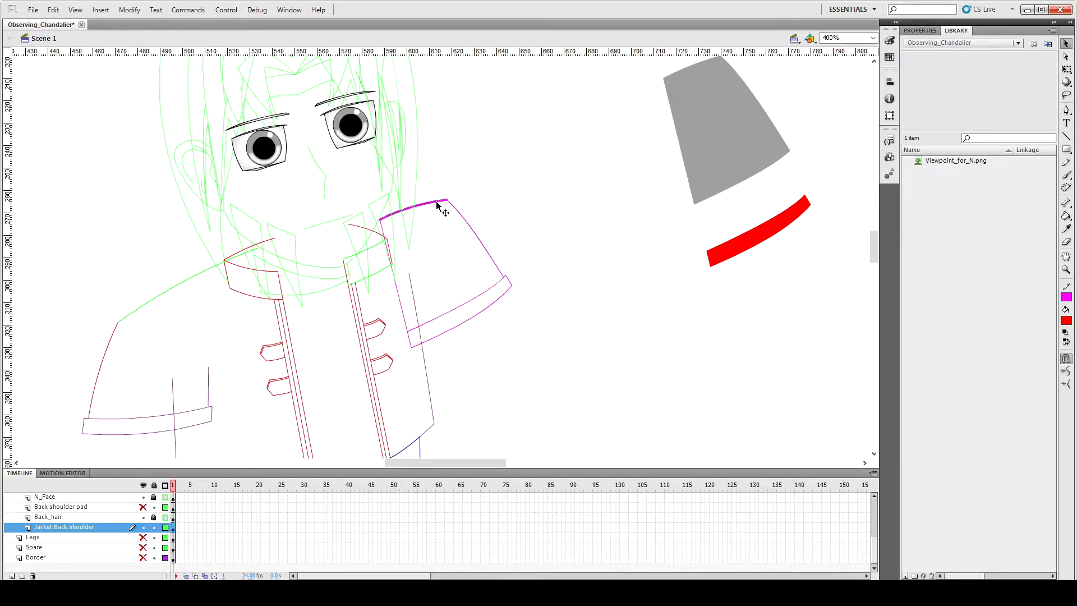
click(465, 307)
Step: Add a layer named Fur on jacket above the Jacket Back shoulder layer
click(12, 576)
double_click(57, 527)
text(Fur on jacket)
key(Return)
Step: Set the stroke colour to red and draw the first pointed fur strand across the cuff's lower edge on the Fur on jacket layer
click(484, 312)
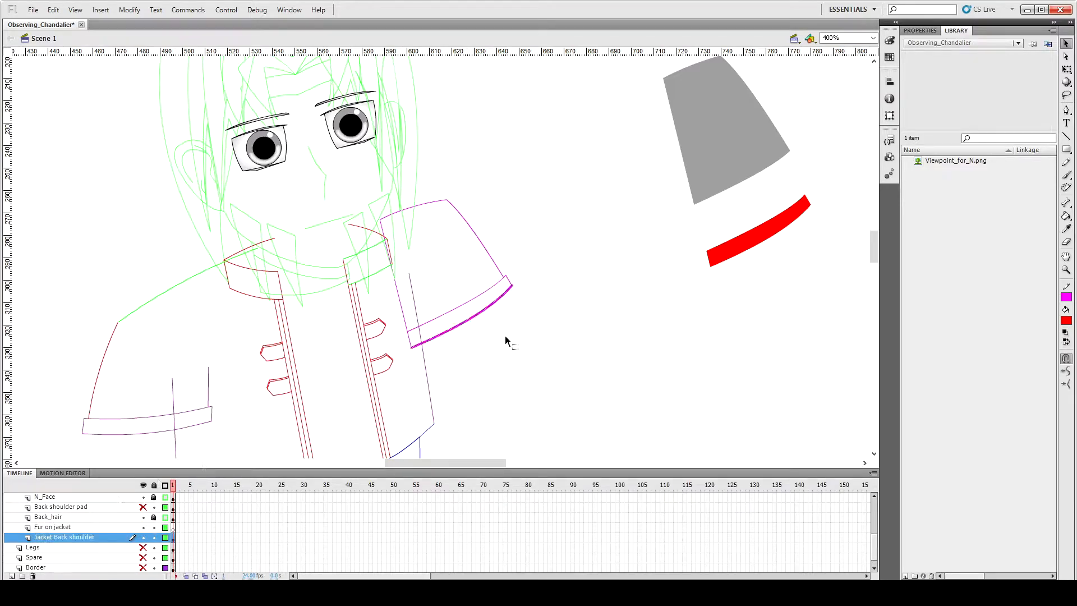
click(56, 528)
key(ctrl+equal)
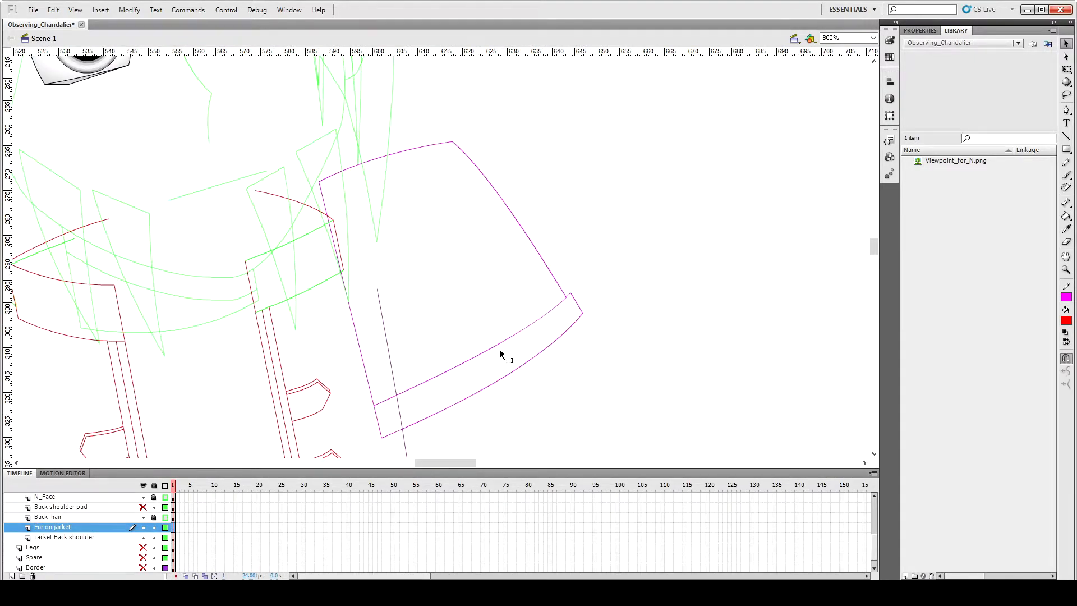
key(p)
key(v)
click(502, 382)
click(1066, 297)
click(898, 380)
click(743, 309)
key(ctrl+=)
key(n)
mouse_move(565, 310)
mouse_down()
mouse_move(573, 271)
mouse_move(568, 290)
mouse_up()
key(v)
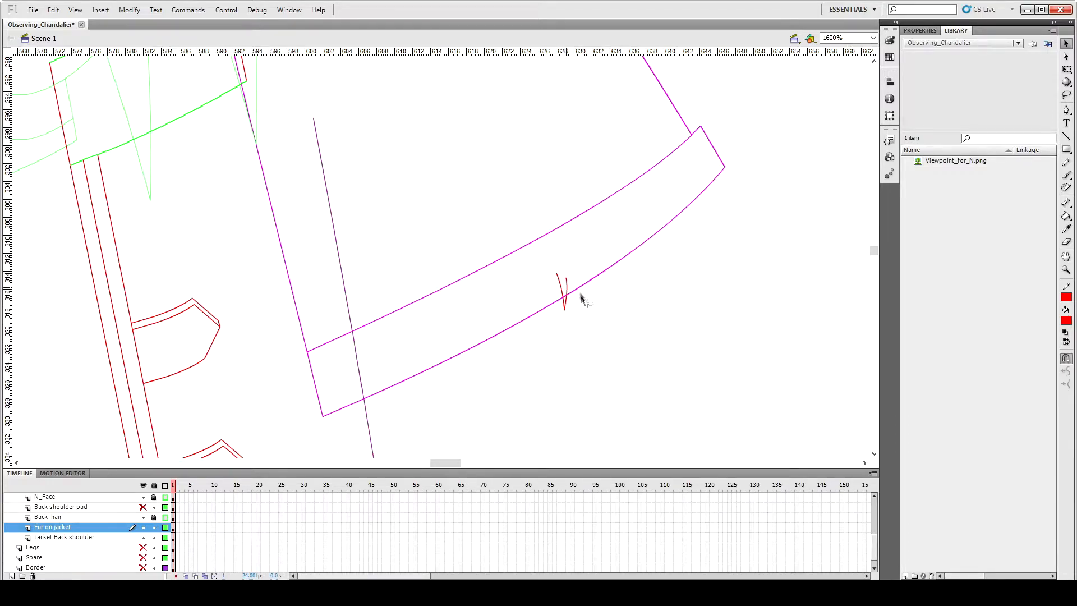
Step: Extend the fur outward along the cuff's lower edge with more curved zigzag strands using the Line tool
key(n)
mouse_move(566, 279)
mouse_down()
mouse_move(574, 313)
mouse_move(583, 266)
mouse_move(581, 287)
mouse_move(574, 269)
mouse_up()
key(v)
key(n)
key(v)
key(n)
drag(589, 255, 607, 308)
key(v)
key(n)
mouse_move(605, 292)
mouse_down()
mouse_move(592, 274)
mouse_move(598, 300)
mouse_up()
drag(598, 300, 579, 269)
key(v)
Step: Select the red fur strands and move them slightly upward over the cuff's lower edge
double_click(600, 287)
shift+double_click(577, 294)
key(q)
drag(606, 311, 614, 320)
key(shift+Up)
key(shift+Up)
key(shift+Up)
click(700, 347)
click(596, 279)
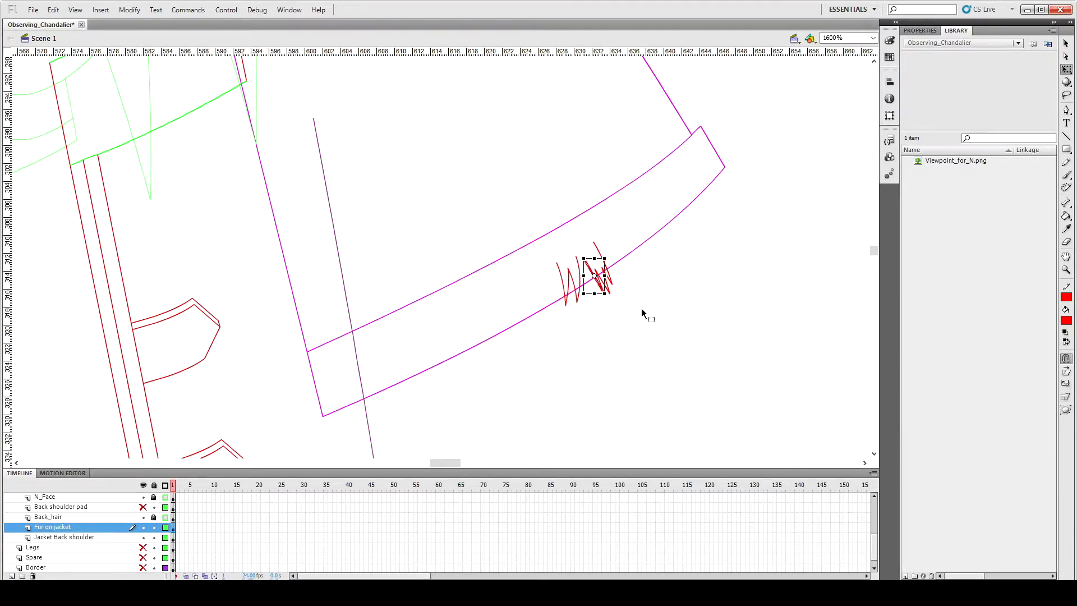
Step: Delete the overlapping strands in the middle of the fur tuft
key(ctrl+equal)
drag(441, 256, 456, 299)
click(449, 264)
click(477, 303)
click(454, 295)
key(Delete)
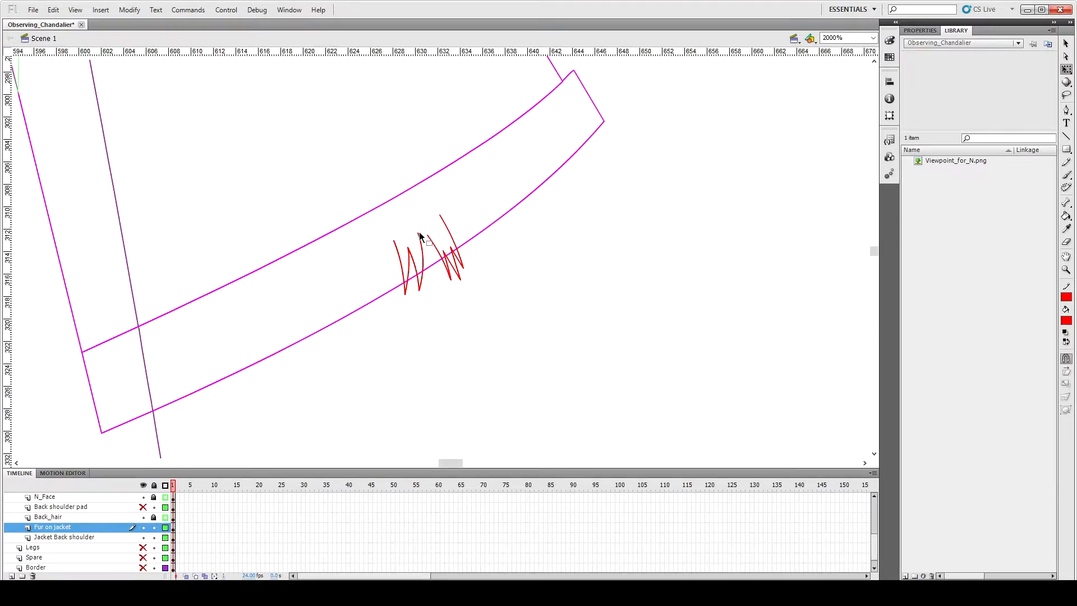
Step: Draw new curved strands bridging the gap in the middle of the fur tuft
key(n)
mouse_move(419, 233)
mouse_down()
mouse_move(441, 287)
mouse_move(432, 272)
mouse_move(445, 286)
mouse_move(454, 279)
mouse_up()
key(v)
key(n)
key(v)
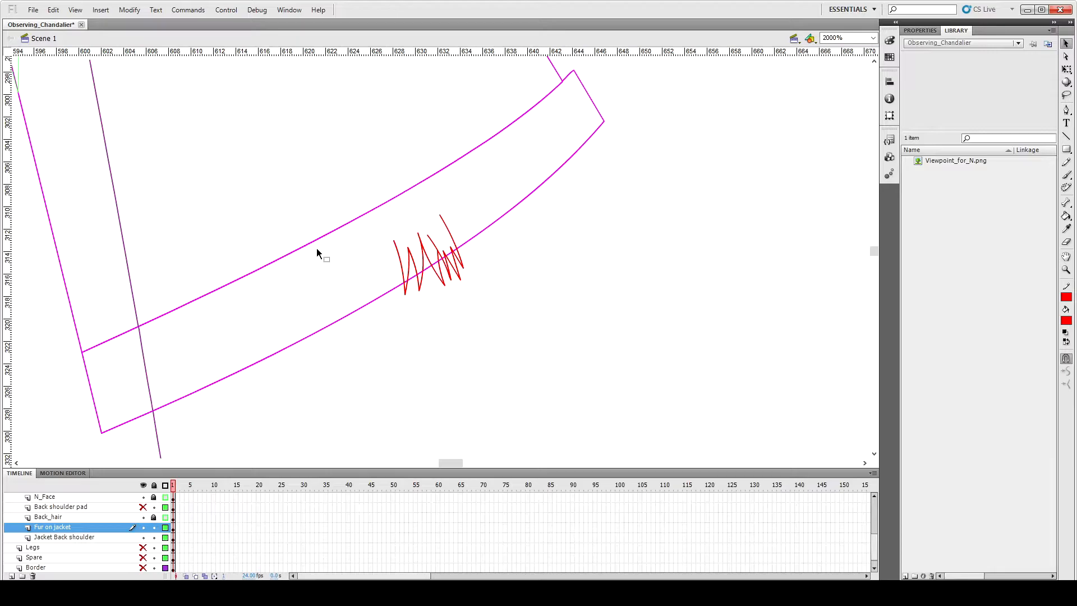
Step: Draw a second tuft of curved zigzag fur strands inside the cuff, inward from the first tuft
key(n)
mouse_move(347, 224)
mouse_down()
mouse_move(370, 285)
mouse_move(355, 252)
mouse_up()
key(v)
key(n)
key(v)
key(n)
drag(311, 243, 332, 300)
key(v)
key(n)
mouse_move(326, 252)
mouse_down()
mouse_move(330, 303)
mouse_move(329, 278)
mouse_up()
key(v)
key(n)
mouse_move(326, 253)
mouse_down()
mouse_move(342, 303)
mouse_move(342, 264)
mouse_move(352, 302)
mouse_move(351, 246)
mouse_up()
key(v)
key(n)
key(v)
key(n)
key(v)
key(n)
key(v)
click(352, 275)
Step: Turn off object snapping and add further curved strands at the outer end of the second fur tuft
key(q)
drag(272, 306, 359, 291)
mouse_move(447, 231)
mouse_down()
mouse_move(441, 219)
mouse_move(452, 276)
mouse_up()
click(1067, 359)
click(477, 225)
key(n)
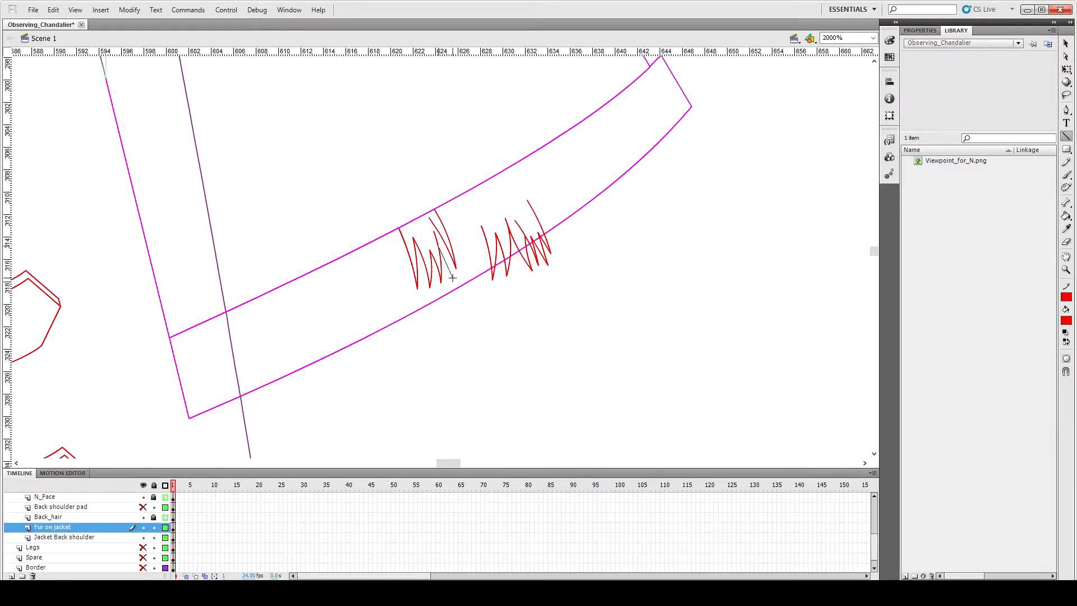
key(v)
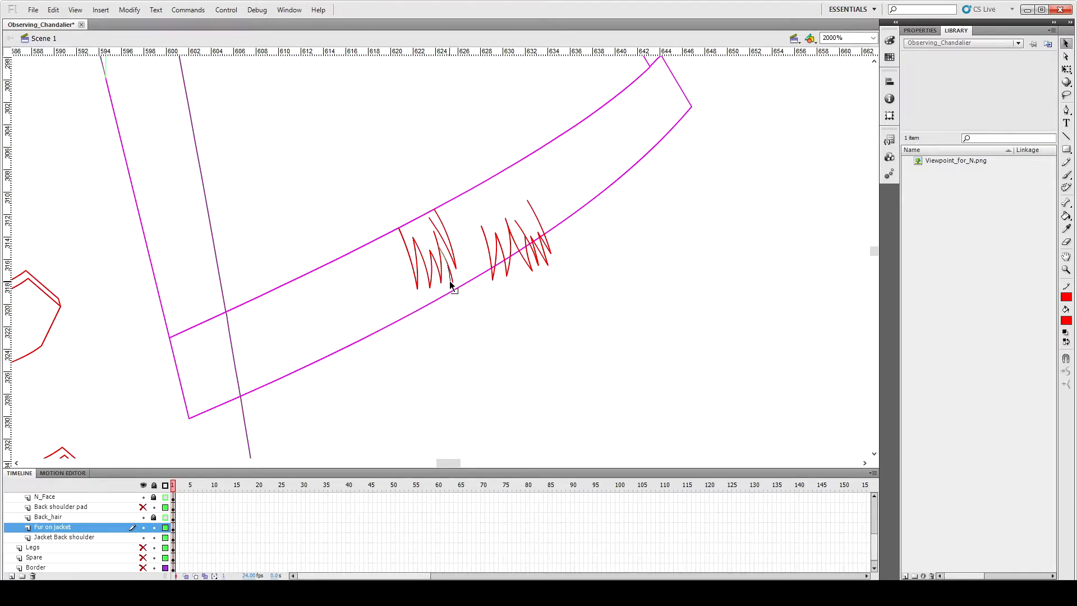
key(n)
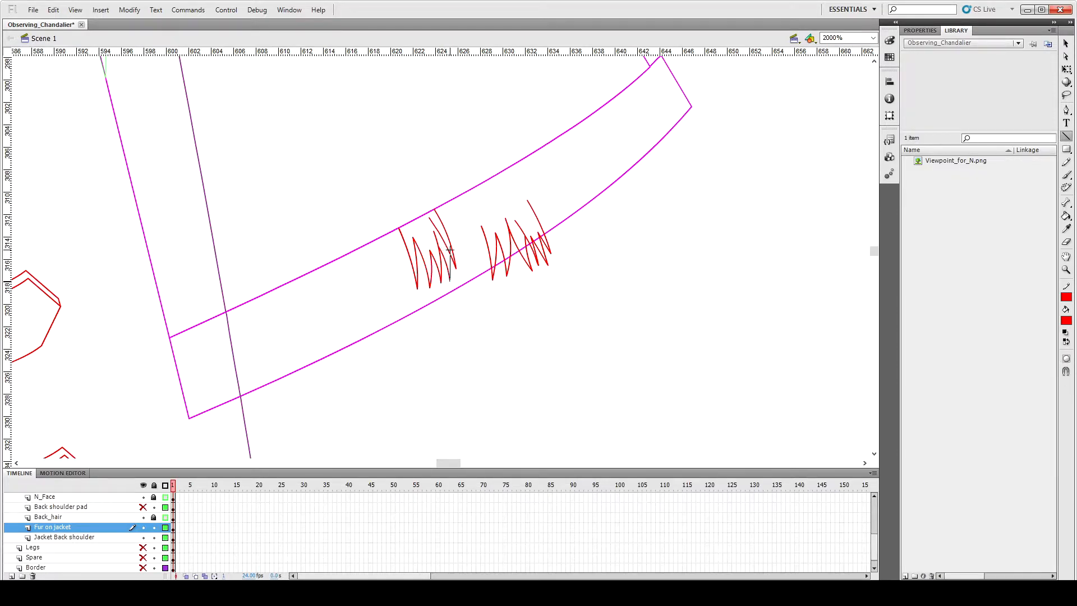
key(v)
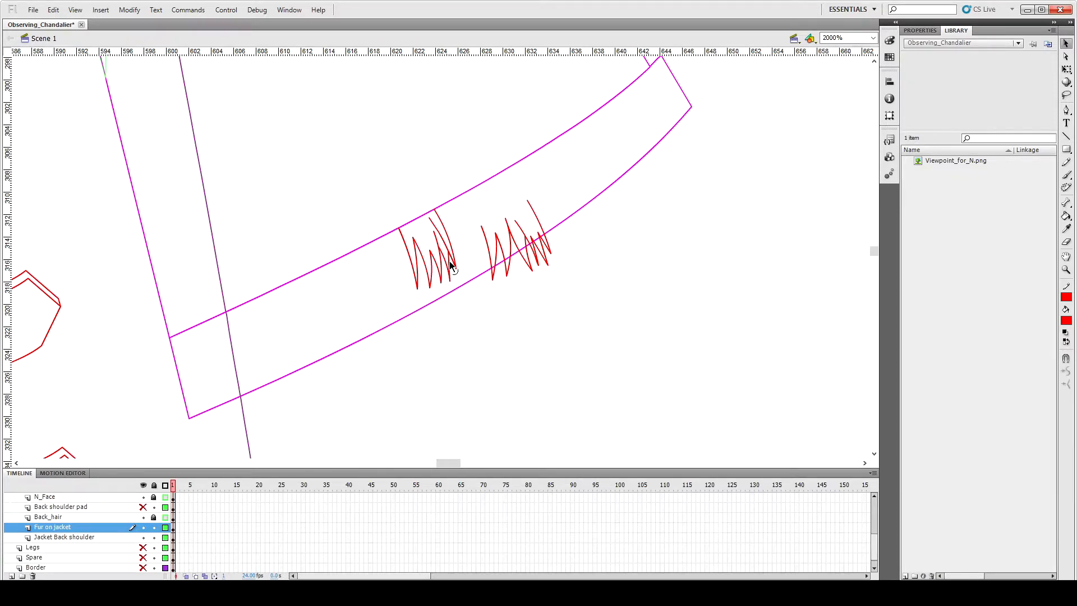
click(431, 265)
key(q)
drag(430, 251, 441, 219)
key(ctrl+z)
key(ctrl+=)
click(478, 231)
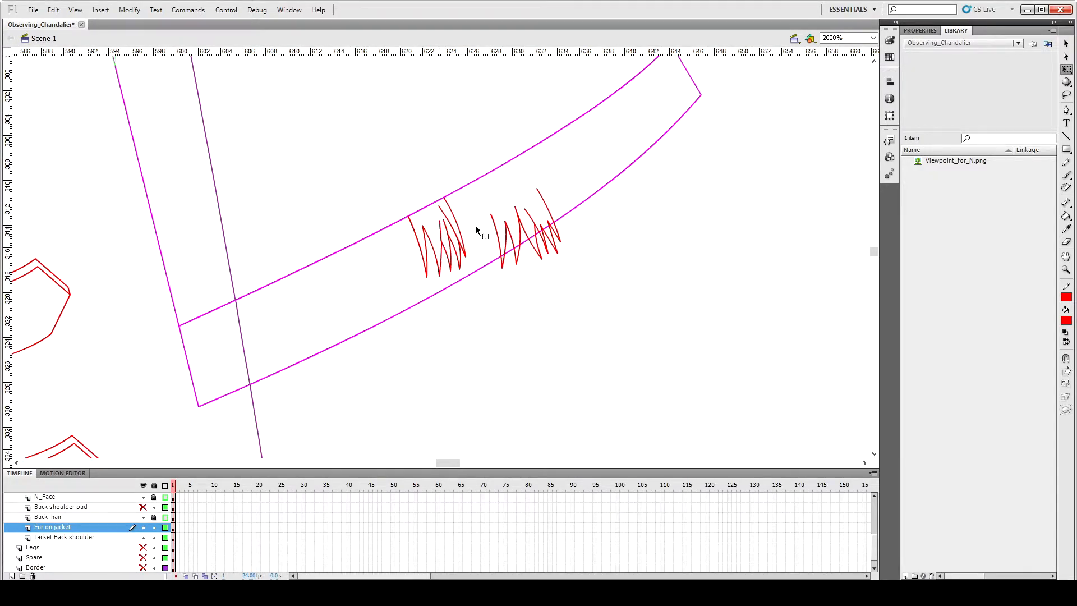
Step: Replace the middle strand of the second fur tuft with one drawn using the Pen tool
click(441, 239)
key(Delete)
click(440, 257)
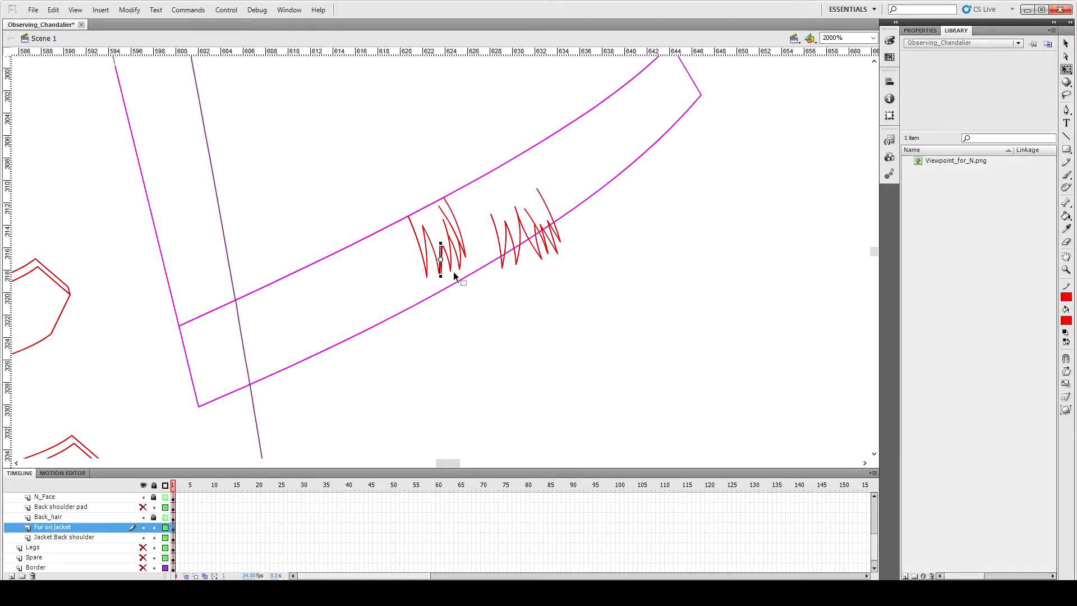
key(Delete)
key(p)
click(440, 278)
drag(434, 203, 434, 203)
key(v)
Step: Replace the connecting strand at the second tuft's inner end with Pen-drawn curved zigzag strands and save the file
click(426, 248)
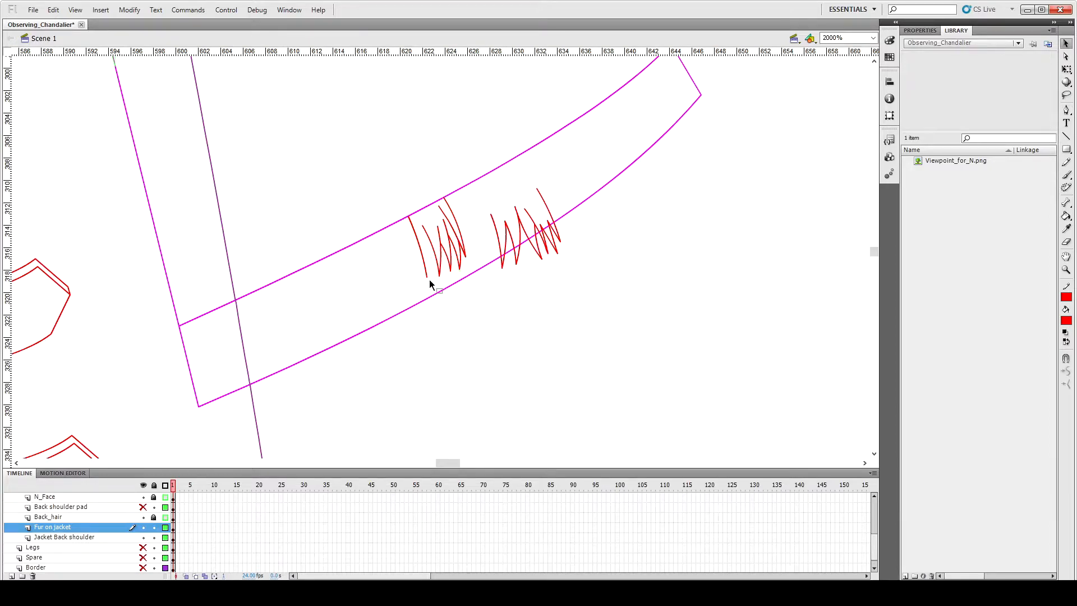
key(p)
key(v)
key(p)
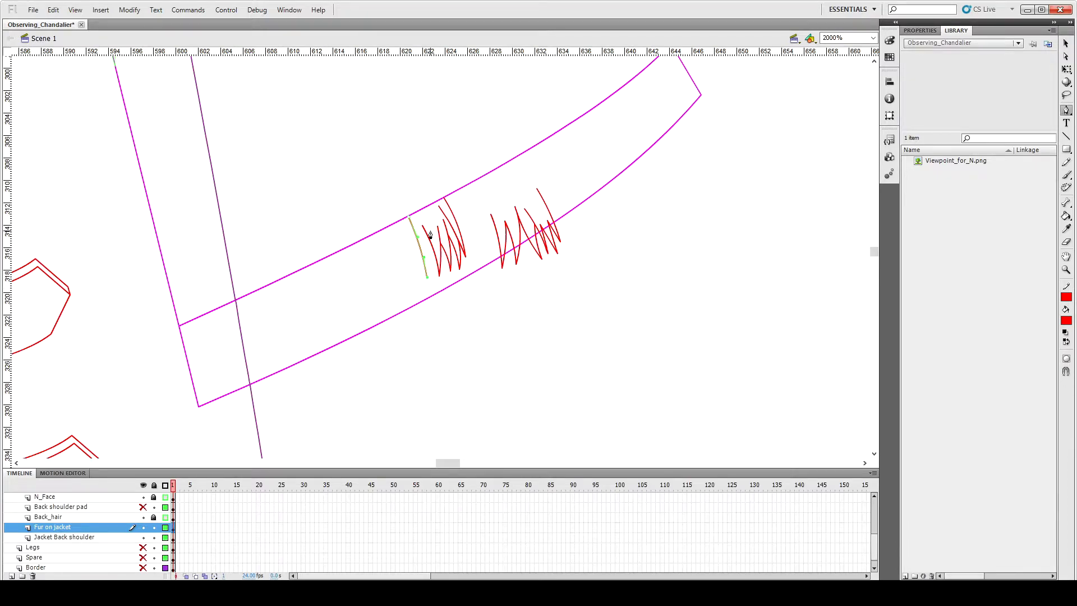
key(v)
key(p)
click(427, 277)
drag(427, 247, 427, 240)
key(v)
key(p)
click(435, 280)
key(v)
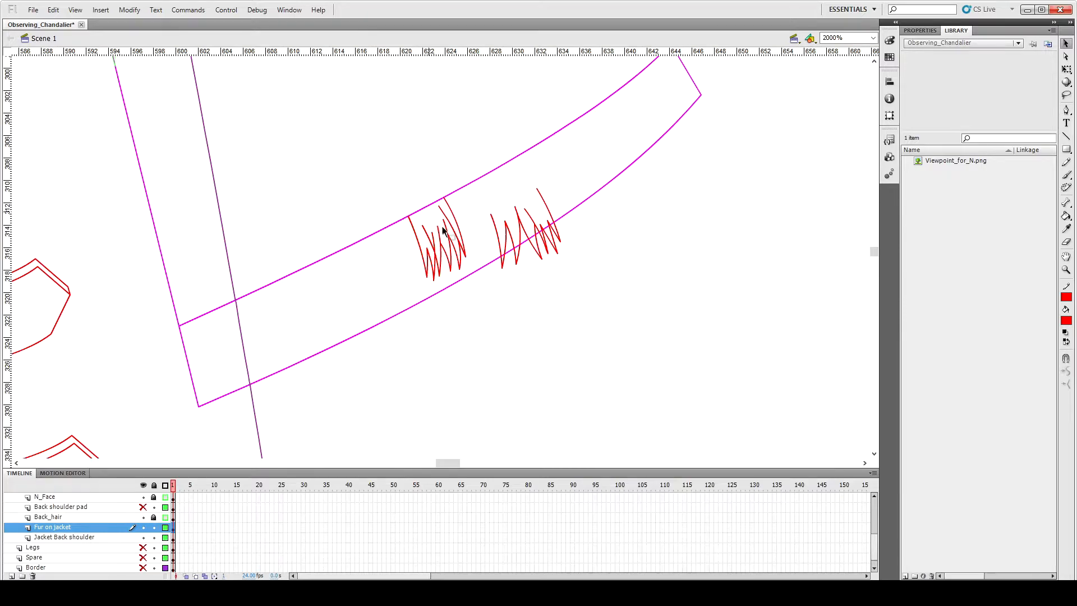
key(ctrl+s)
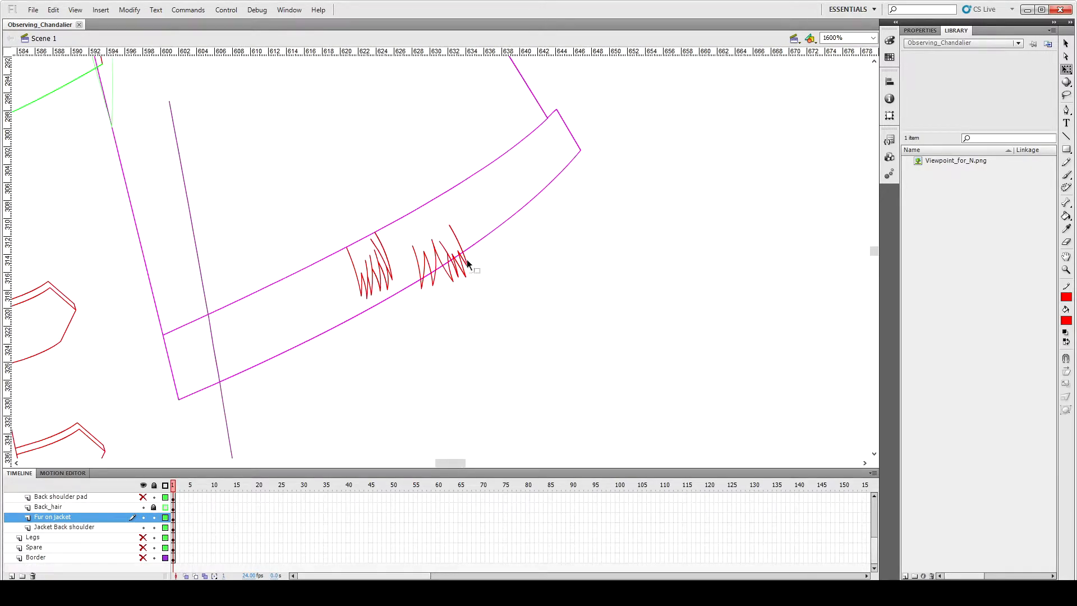
Step: Select the second fur tuft inside the cuff and set its stroke colour to bright green
click(467, 261)
drag(466, 261, 431, 245)
click(1067, 296)
click(895, 387)
Step: Rotate the green tuft, fit it beside the first red tuft, and pull its outer strand to the cuff's upper edge
mouse_move(435, 207)
mouse_down()
mouse_move(457, 216)
mouse_move(461, 192)
mouse_up()
key(ctrl+=)
key(Down)
key(Down)
key(Down)
key(Down)
key(Down)
key(Down)
key(Left)
key(Left)
key(Left)
key(Down)
key(Down)
key(Down)
key(Down)
key(Down)
key(Down)
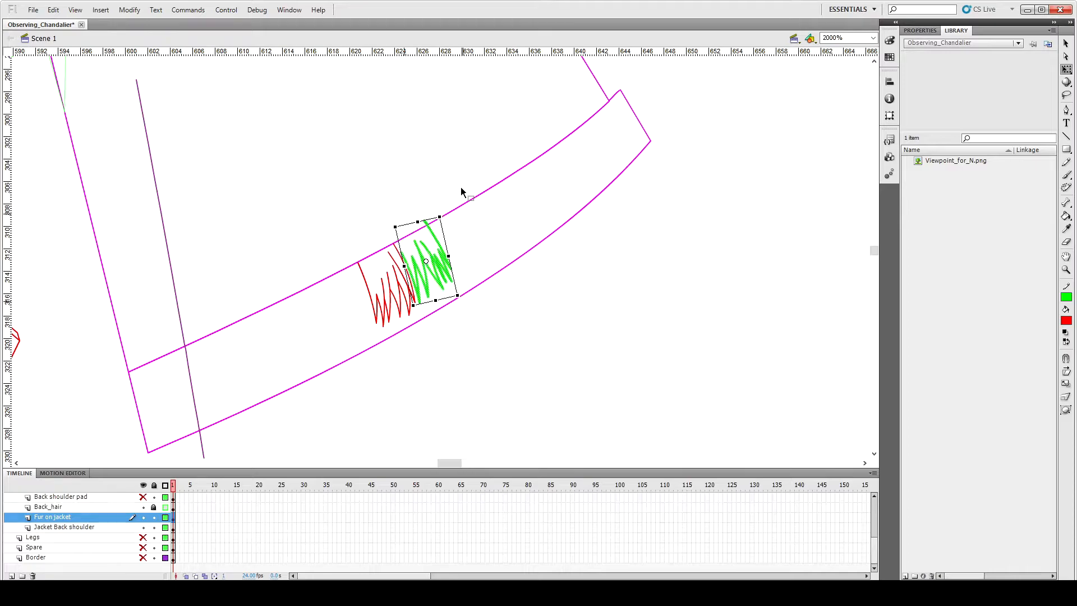
click(463, 195)
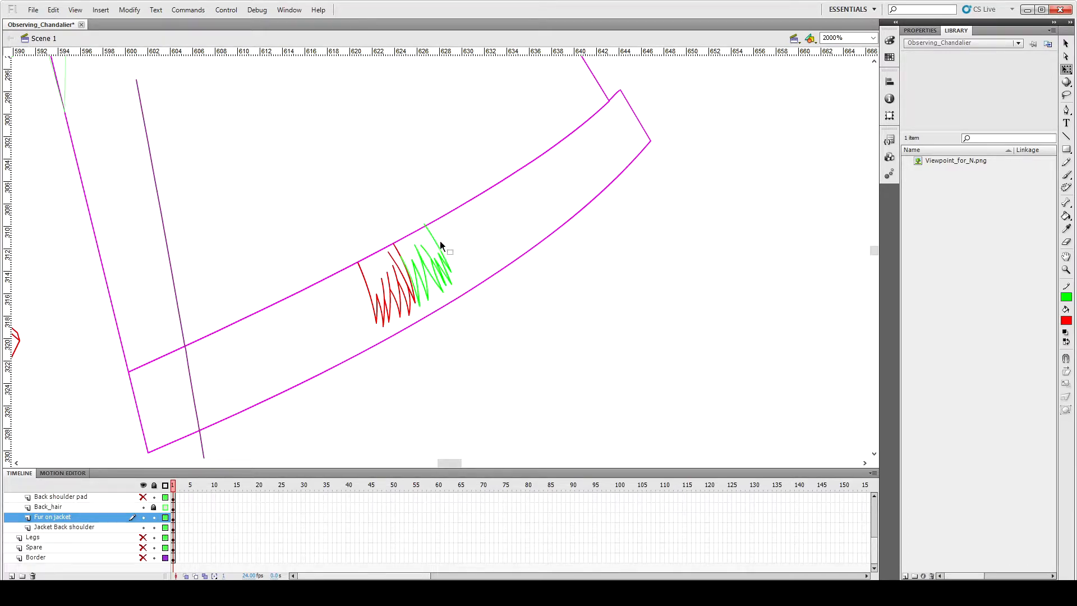
drag(425, 224, 428, 223)
Step: Paste a copy of the red and green tufts in place, shift it outward along the cuff, and rotate it to follow the curve
key(ctrl+shift+v)
key(ctrl+shift+v)
key(shift+Right)
key(shift+Right)
key(shift+Right)
key(shift+Right)
key(shift+Right)
key(shift+Right)
key(shift+Right)
key(shift+Right)
key(shift+Right)
key(shift+Right)
key(shift+Right)
key(shift+Right)
key(shift+Right)
key(shift+Right)
key(shift+Right)
key(shift+Right)
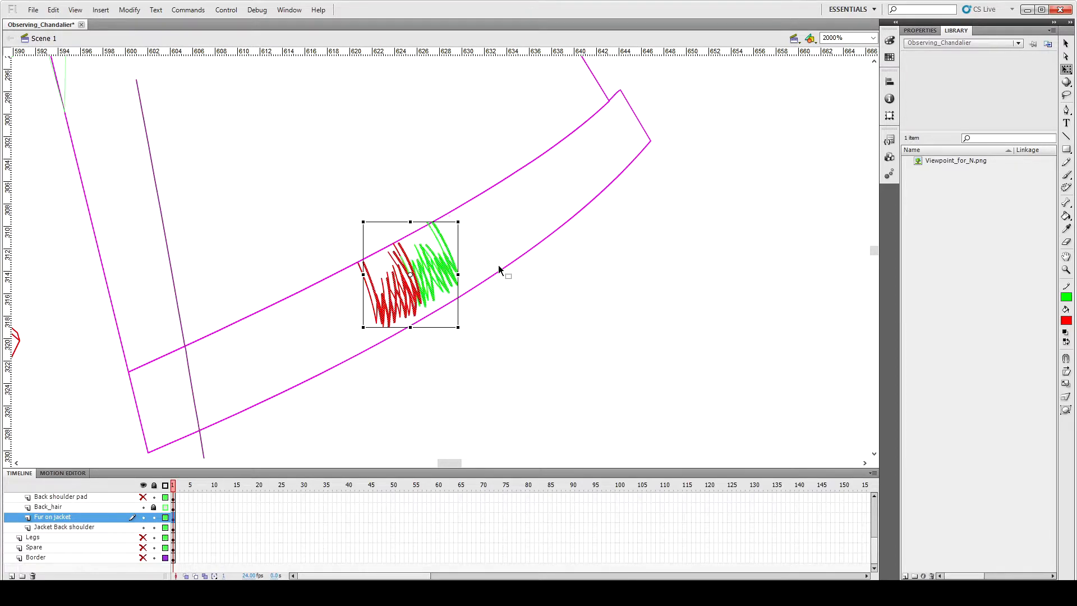
key(shift+Up)
key(shift+Up)
key(shift+Up)
key(shift+Up)
key(shift+Up)
key(shift+Up)
key(shift+Up)
key(shift+Left)
key(shift+Left)
key(Up)
key(Up)
key(Up)
key(Up)
drag(541, 176, 533, 166)
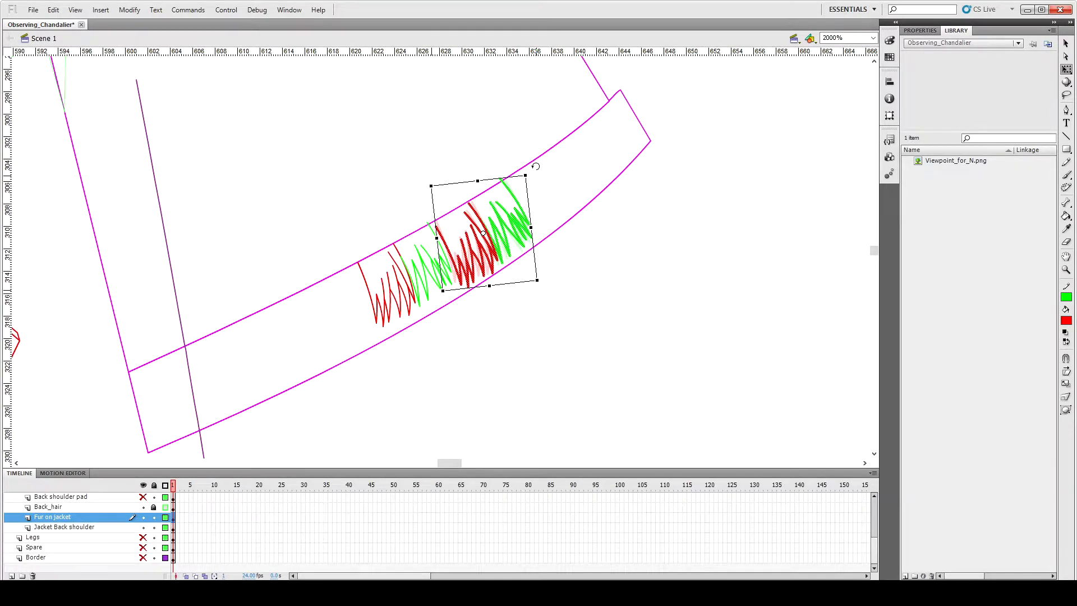
click(544, 201)
click(447, 245)
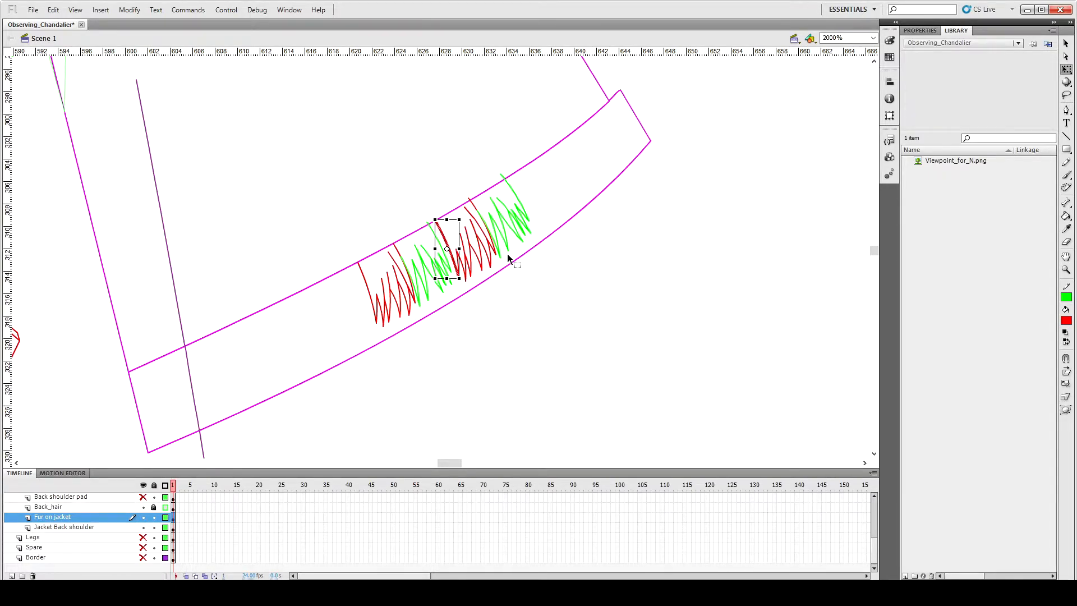
key(ctrl+=)
click(508, 254)
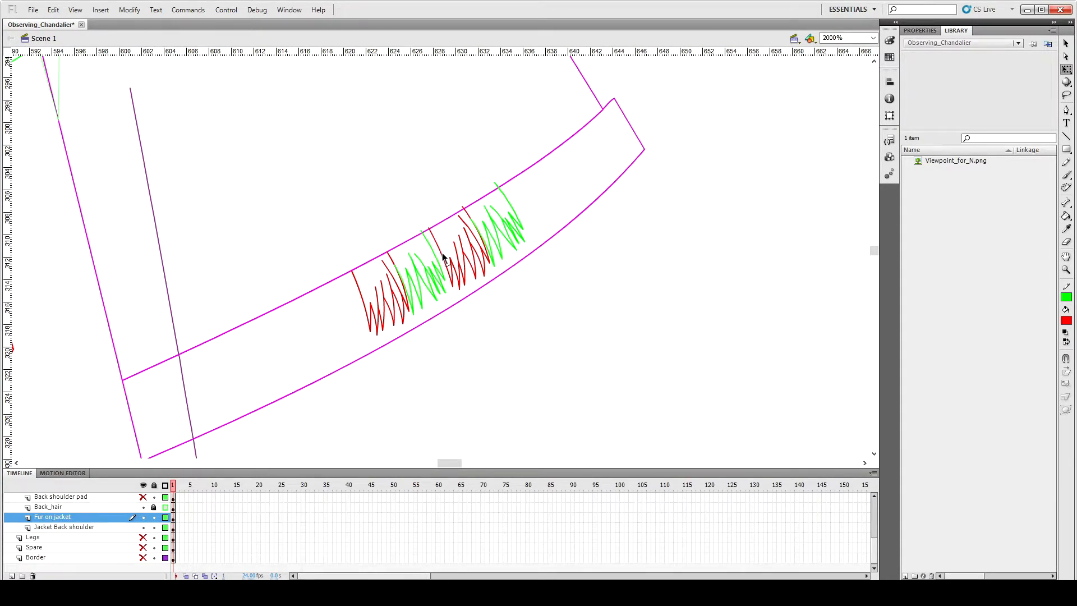
key(n)
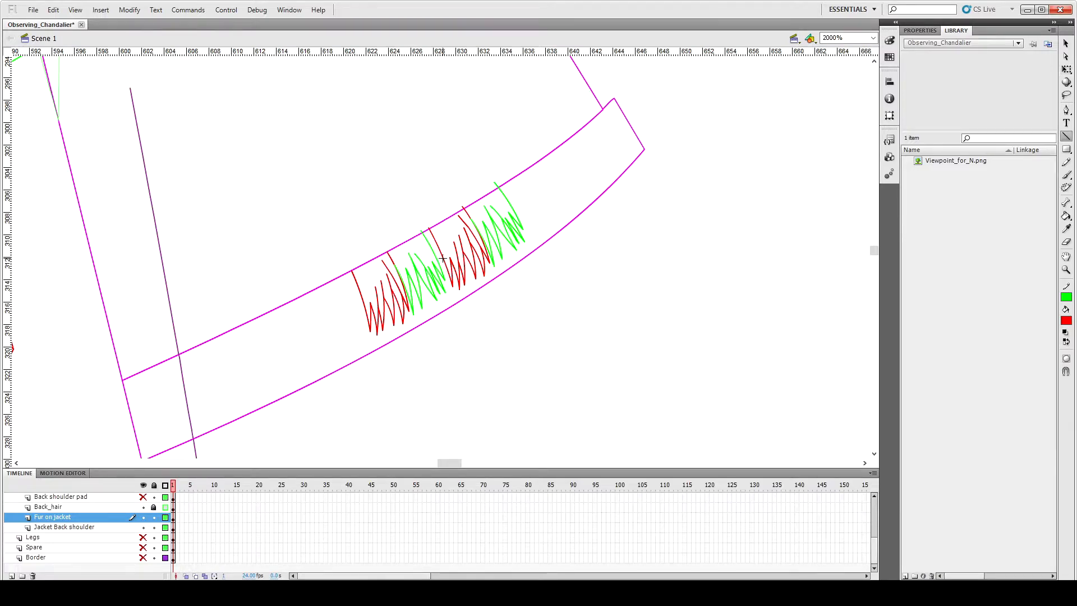
Step: Select all four fur tufts and stretch them horizontally toward the cuff's outer end
key(v)
click(492, 254)
shift+click(449, 281)
shift+click(405, 308)
key(q)
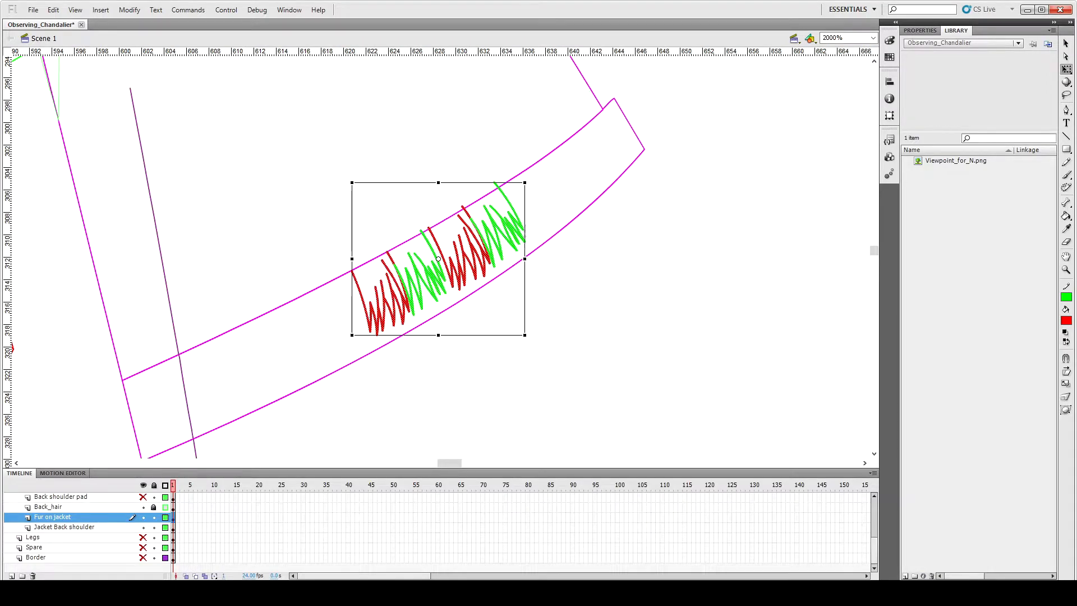
drag(524, 257, 563, 258)
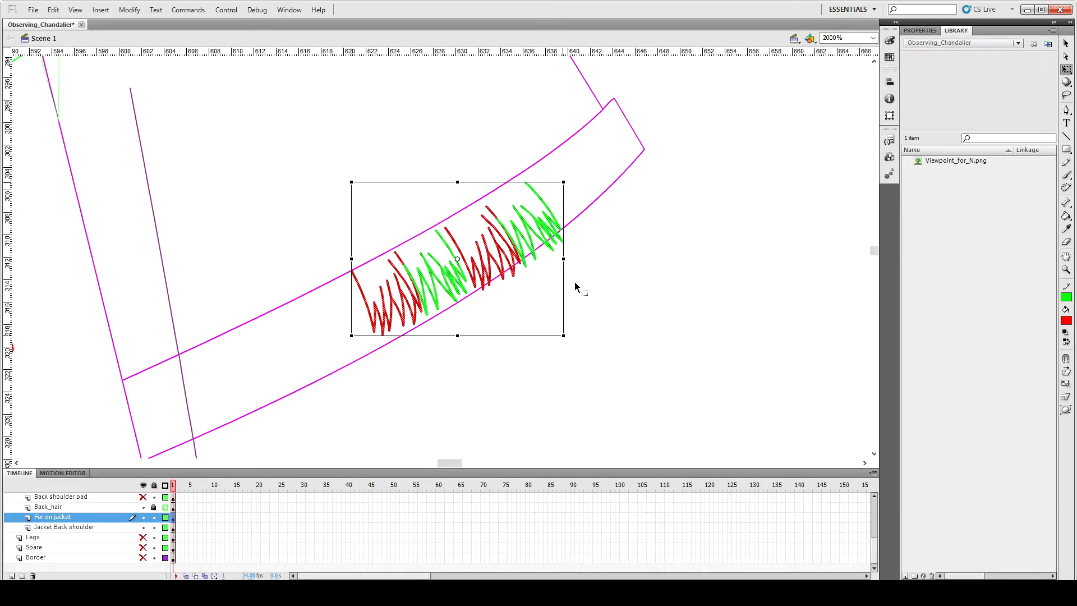
click(638, 289)
Step: Raise the inner green tuft and the copied red tuft slightly so they fit within the cuff's edges
click(451, 254)
click(510, 242)
click(506, 242)
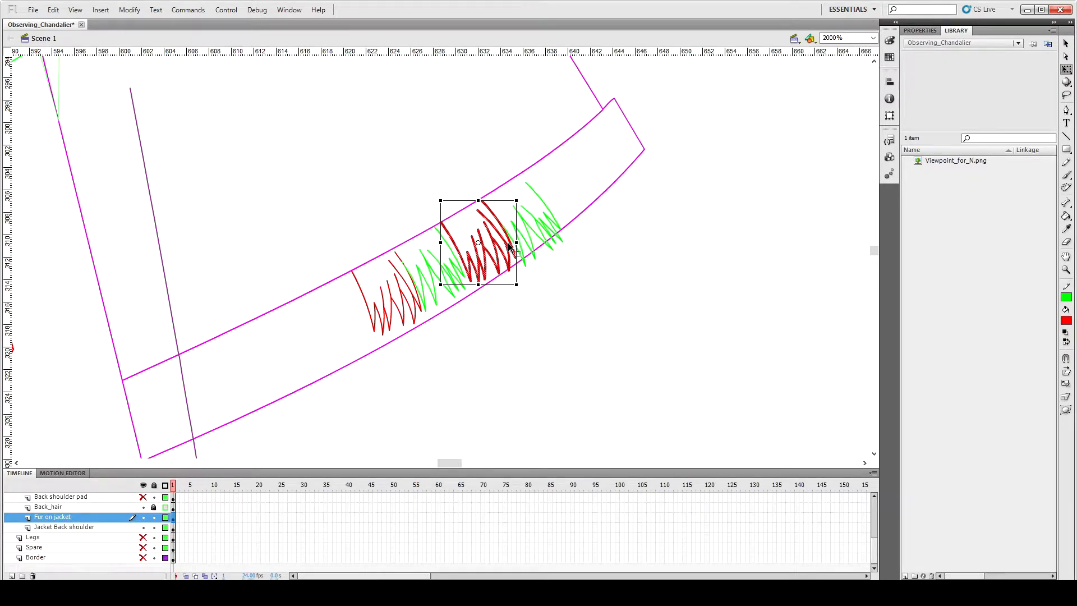
click(621, 262)
Step: Move the outermost green tuft up and inward so it sits within the cuff against the copied red tuft
double_click(546, 207)
key(Up)
key(Up)
key(Up)
key(Up)
key(Up)
key(Up)
key(Up)
key(Up)
key(Up)
key(Up)
key(Up)
key(Up)
key(Up)
key(Up)
key(Up)
key(Left)
key(Left)
key(Left)
key(Left)
key(Left)
key(Left)
key(Left)
key(Left)
key(Left)
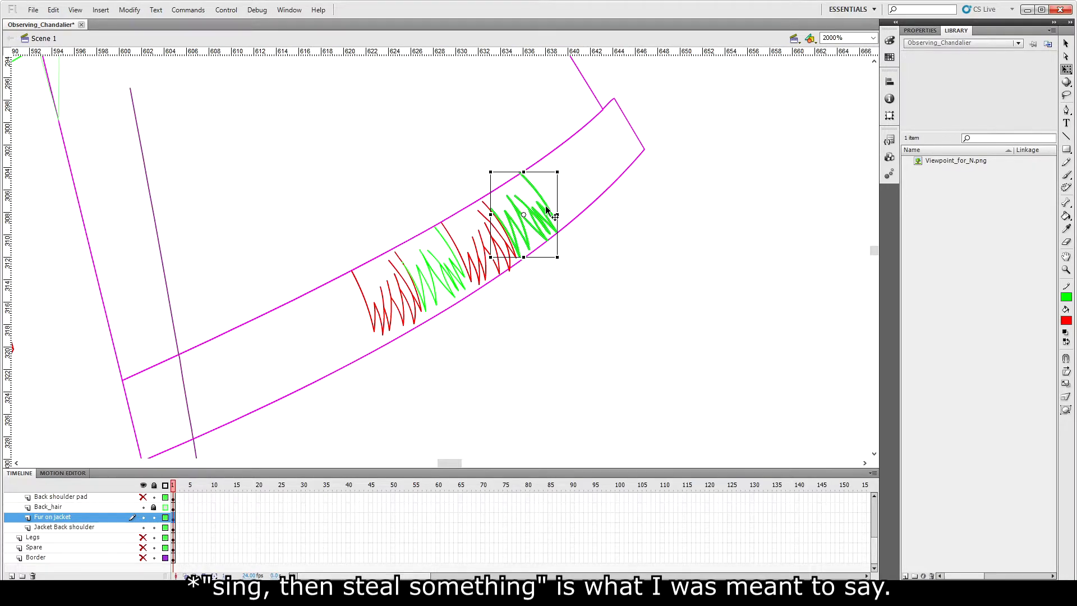
click(596, 171)
Step: Draw a curved green strand between the inner green tuft and the copied red tuft, and delete the stray strand segment
key(v)
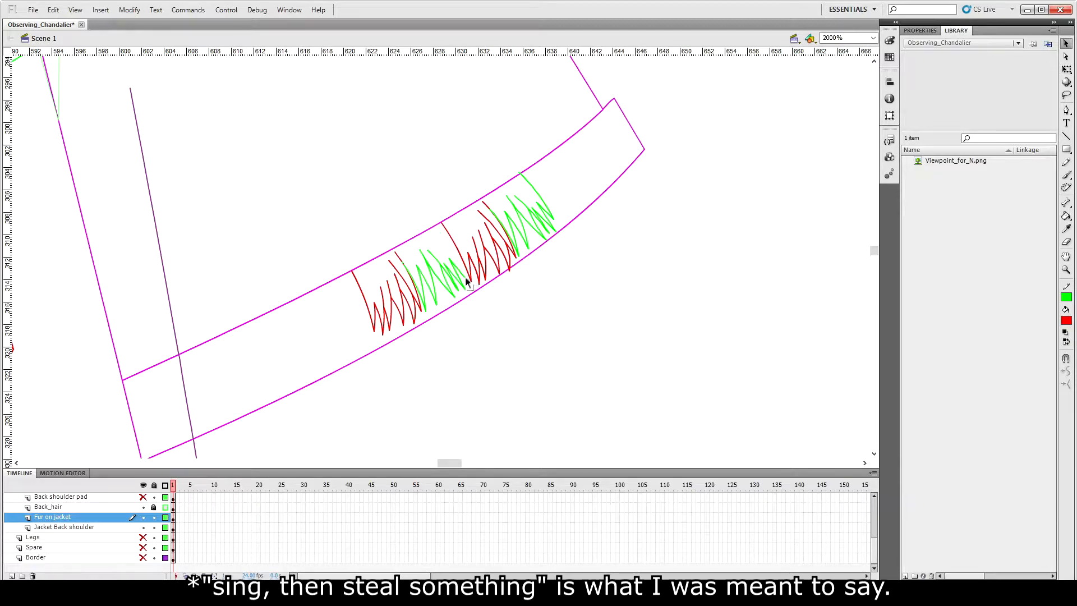
key(n)
drag(465, 278, 446, 231)
key(v)
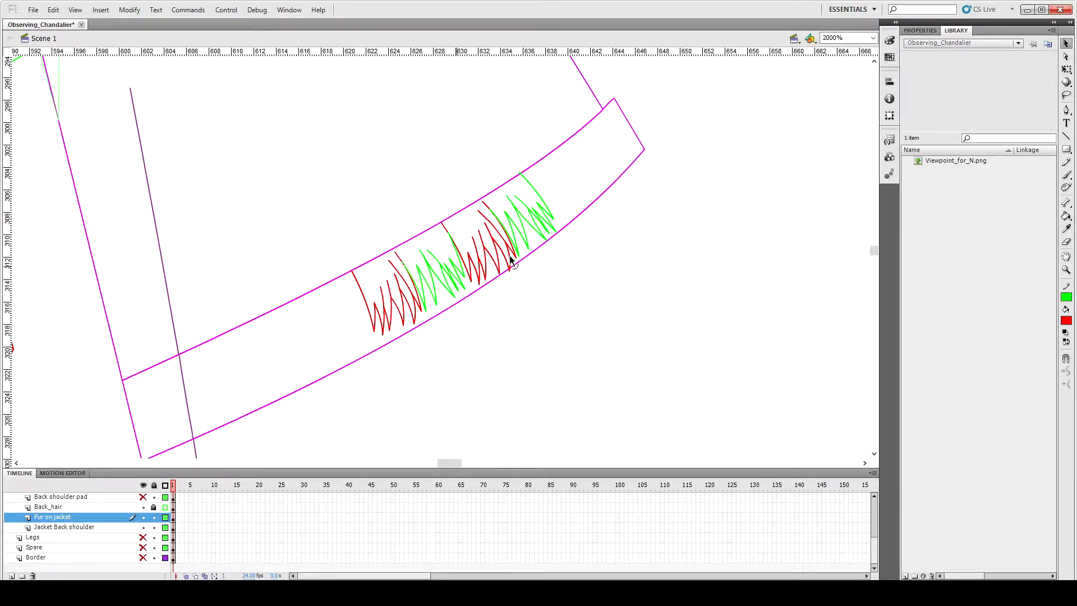
key(Delete)
Step: Paste another copy of the red tuft in place, move it beyond the outer green tuft, and rotate it to follow the cuff
click(486, 214)
key(ctrl+shift+v)
key(Right)
key(Right)
key(Right)
key(Right)
key(Right)
key(Right)
key(Right)
key(Right)
key(Up)
key(Up)
key(Up)
key(Up)
key(Up)
key(q)
drag(616, 144, 611, 139)
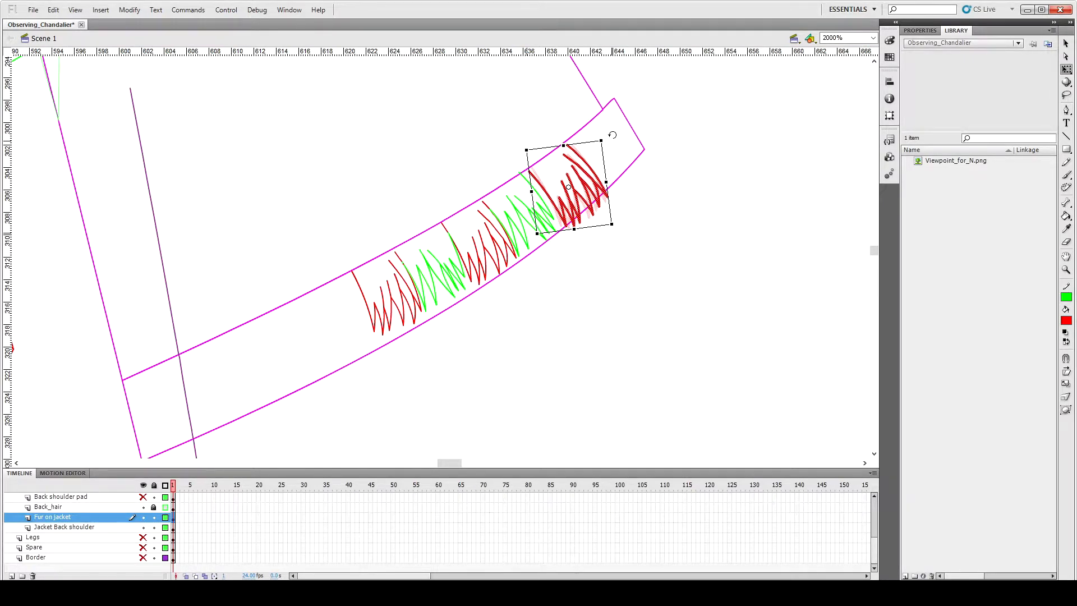
Step: Shift the new red tuft inward against the outer green tuft and adjust its rotation
key(Left)
key(Left)
key(Left)
key(Left)
key(Left)
key(Left)
key(Left)
key(Left)
key(Left)
key(Left)
drag(628, 177, 624, 172)
click(646, 201)
Step: Remove the new red tuft's inner strand where it overlaps the outer green tuft, and refine the tuft's fit
click(539, 197)
key(Delete)
click(580, 203)
key(ctrl+z)
key(ctrl+z)
drag(608, 223, 602, 216)
click(603, 215)
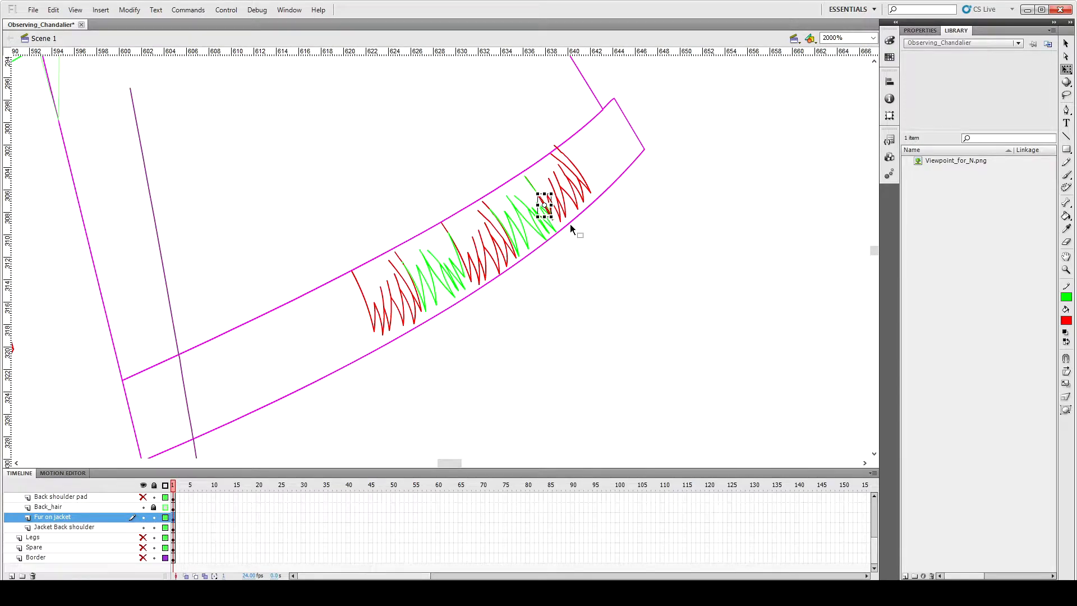
Step: Extend the outer green tuft's long strand back up to the cuff's upper edge
drag(519, 173, 520, 171)
click(602, 160)
click(563, 153)
click(604, 173)
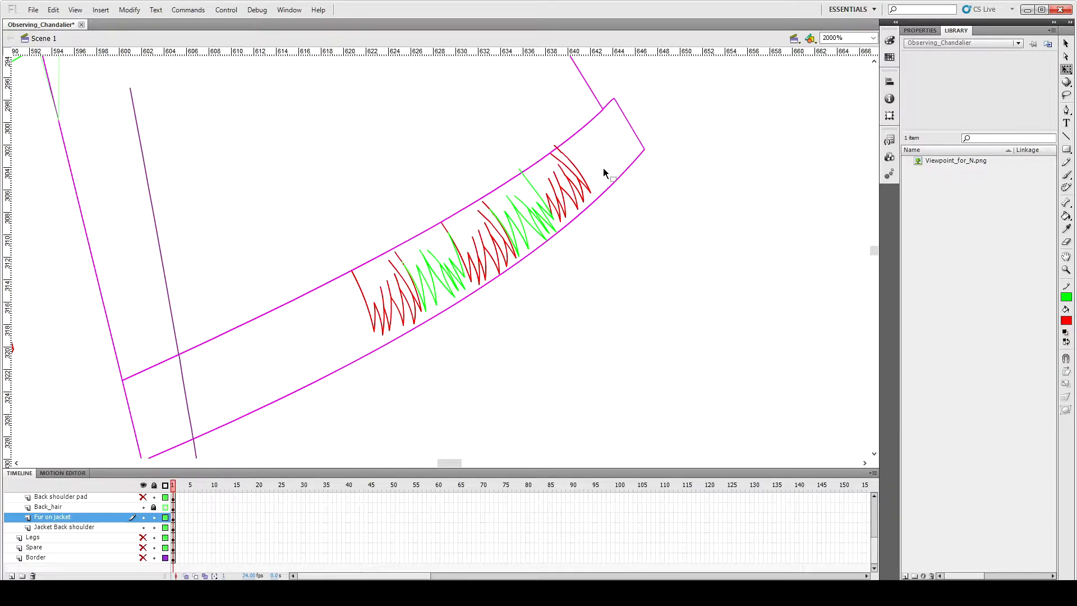
Step: Copy the outer green tuft, paste it in place, and move the copy just beyond the outermost red tuft on the cuff
double_click(544, 233)
key(ctrl+c)
key(ctrl+shift+v)
key(shift+Up)
key(shift+Up)
key(shift+Up)
key(shift+Up)
key(shift+Up)
key(shift+Up)
key(shift+Up)
key(shift+Up)
key(shift+Up)
key(shift+Up)
key(shift+Up)
key(shift+Up)
key(shift+Right)
key(shift+Right)
key(shift+Right)
key(shift+Right)
key(shift+Right)
key(shift+Right)
key(shift+Right)
key(shift+Right)
key(shift+Right)
key(shift+Right)
key(shift+Right)
key(shift+Right)
key(shift+Right)
key(shift+Down)
key(shift+Right)
key(shift+Left)
key(Left)
key(Left)
key(Down)
key(Down)
click(650, 257)
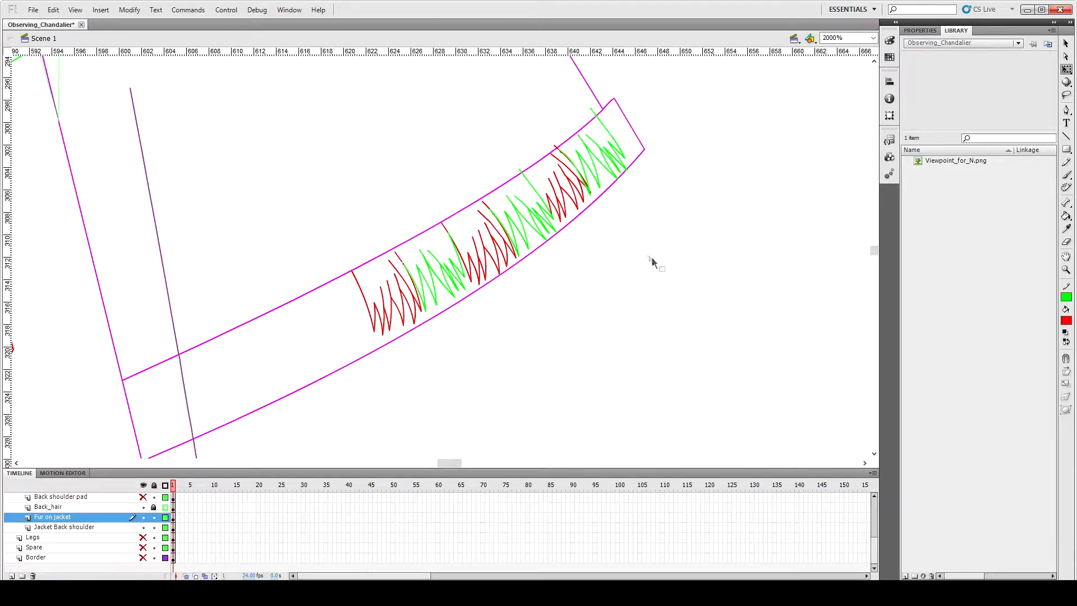
Step: Adjust the lower strands of the new outermost green tuft so their tips stay inside the cuff's lower edge
key(v)
click(620, 163)
key(q)
click(656, 196)
click(608, 165)
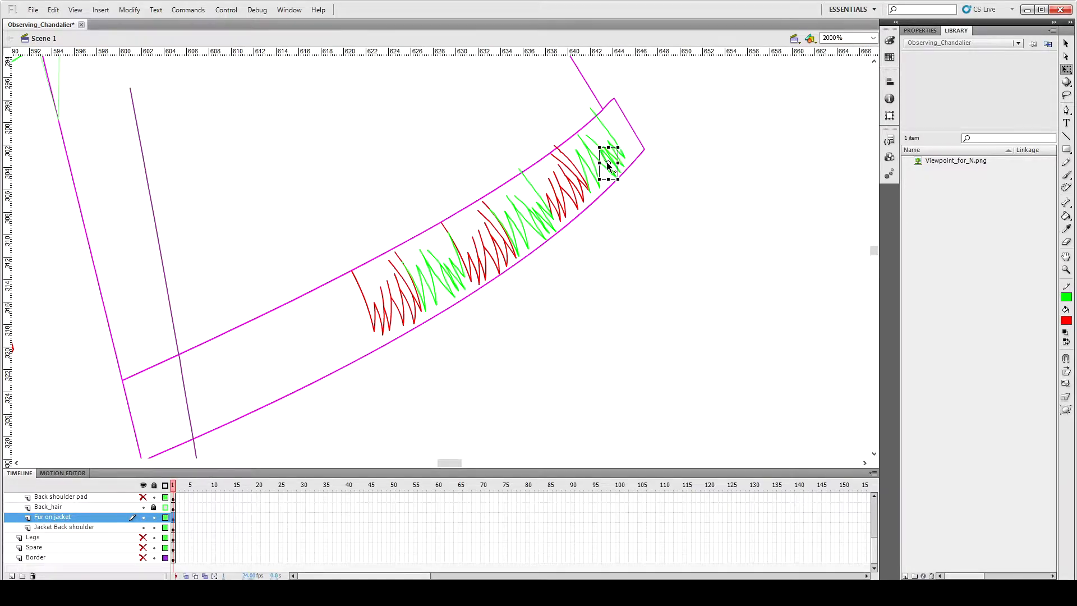
key(v)
click(617, 178)
key(q)
drag(618, 179, 615, 175)
click(640, 200)
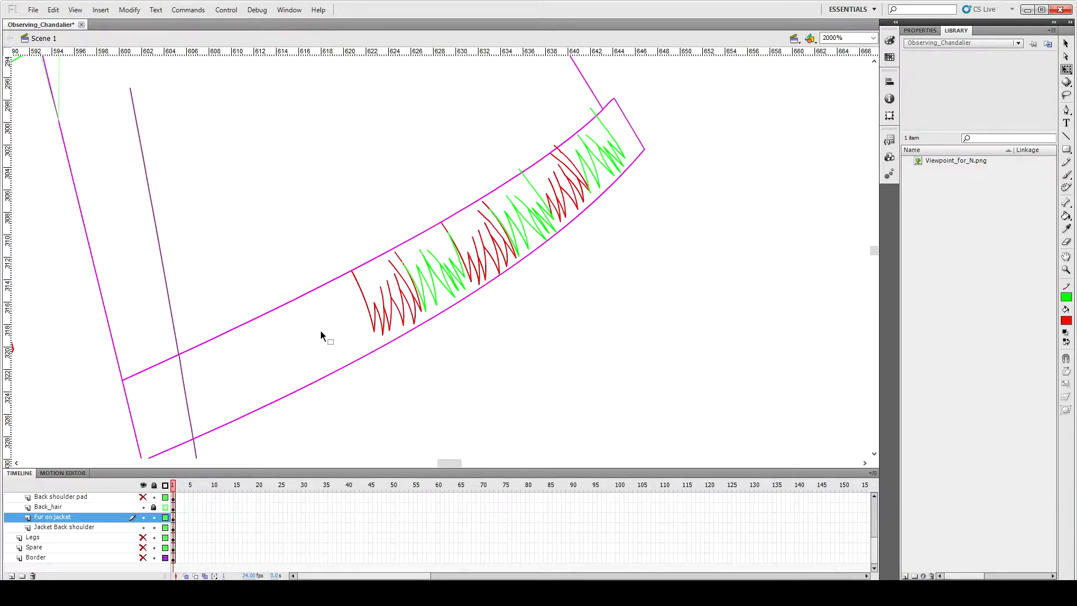
Step: Copy a red tuft, paste it in place, and move the copy to the outer end of the cuff
double_click(506, 234)
key(ctrl+c)
key(ctrl+shift+v)
key(shift+Right)
key(shift+Right)
key(shift+Right)
key(shift+Right)
key(shift+Right)
key(shift+Right)
key(shift+Right)
key(shift+Right)
key(shift+Right)
key(shift+Right)
key(shift+Right)
key(shift+Right)
key(shift+Right)
key(shift+Right)
key(shift+Right)
key(shift+Right)
key(shift+Right)
key(shift+Right)
key(shift+Right)
key(shift+Right)
key(shift+Up)
key(shift+Up)
key(shift+Up)
key(shift+Up)
key(shift+Up)
key(shift+Up)
key(shift+Up)
key(shift+Up)
key(shift+Up)
key(shift+Up)
key(shift+Up)
key(shift+Up)
key(shift+Up)
key(shift+Up)
key(shift+Up)
key(shift+Up)
key(shift+Up)
key(shift+Up)
key(shift+Up)
key(shift+Up)
key(shift+Down)
key(shift+Down)
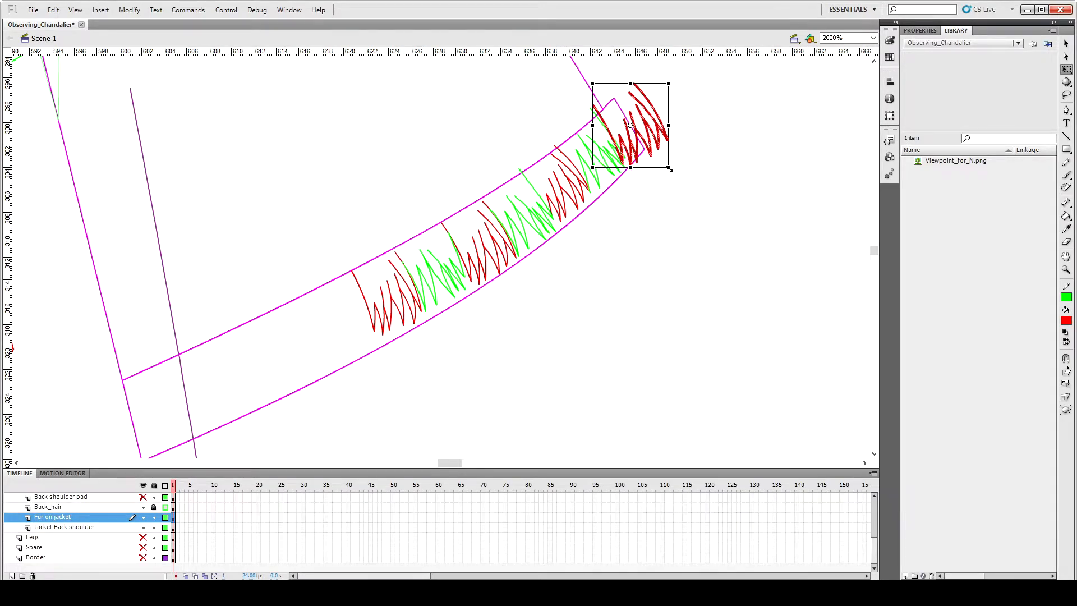
Step: Scale down the red tuft at the cuff's end, rotate it to follow the cuff, and fit it against the neighbouring green tuft
drag(669, 167, 654, 151)
drag(656, 80, 649, 74)
key(shift+Down)
key(shift+Left)
key(shift+Down)
key(shift+Down)
key(shift+Right)
key(shift+Right)
key(shift+Up)
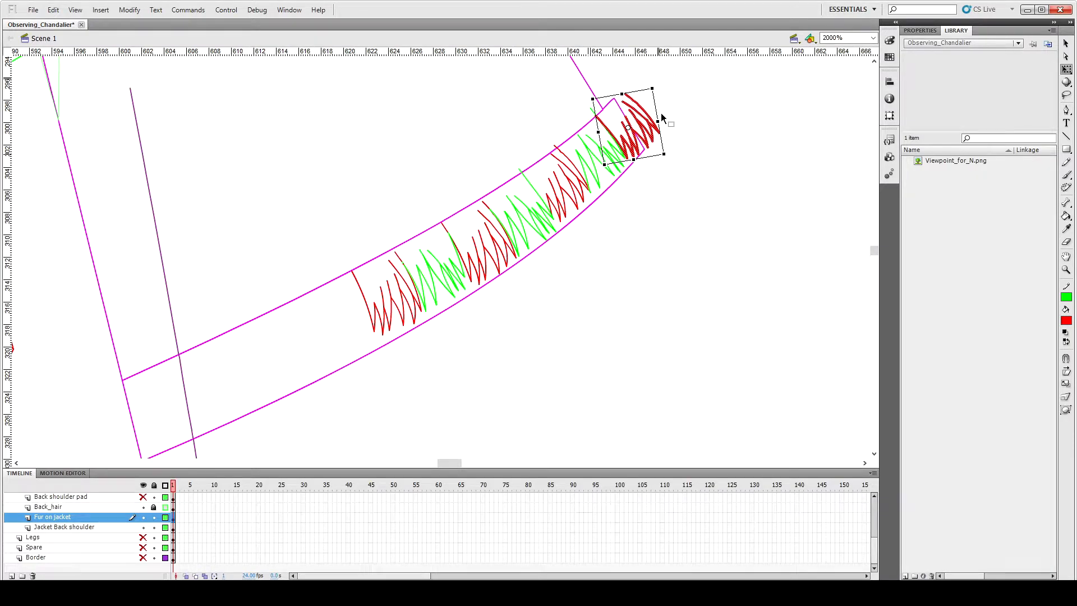
click(664, 115)
click(614, 134)
drag(598, 137, 594, 137)
click(685, 188)
Step: Delete the end red tuft's strands that overlap the green tuft or stick out past the cuff's outer edge
click(604, 125)
key(Delete)
click(645, 110)
key(Delete)
click(641, 114)
key(Delete)
click(651, 129)
key(Delete)
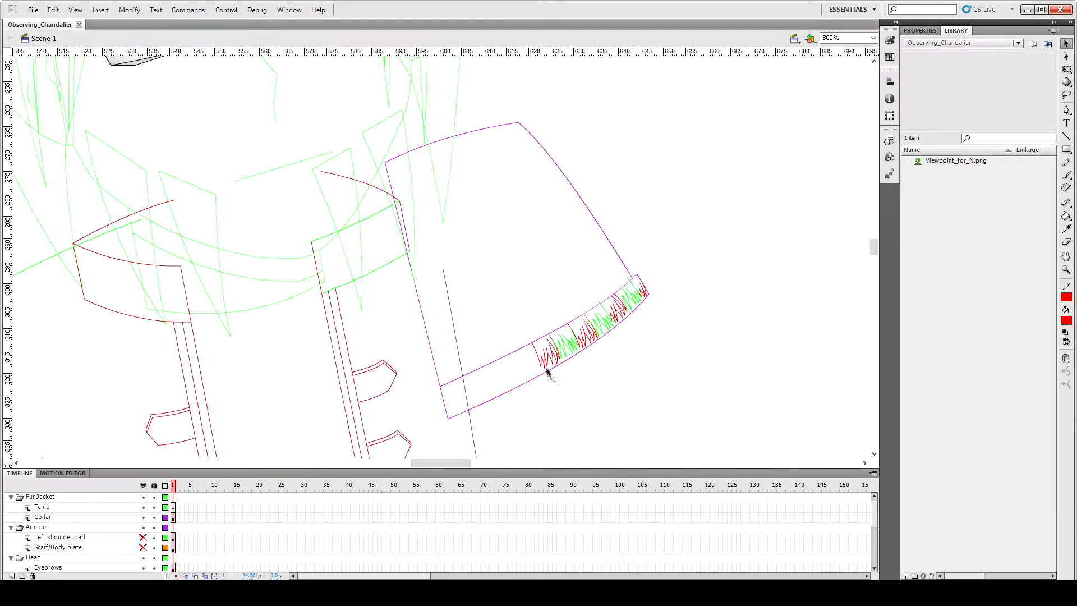
Step: Paste a copy of the green tuft and move it down along the cuff to the inner side of the innermost red tuft
double_click(564, 347)
key(ctrl+=)
key(ctrl+=)
key(ctrl+v)
key(Left)
key(Left)
key(Left)
key(Left)
key(Left)
key(Left)
key(Left)
key(Down)
key(shift+Down)
key(shift+Down)
key(shift+Down)
key(shift+Down)
key(shift+Down)
key(shift+Down)
key(shift+Down)
key(shift+Left)
key(shift+Left)
key(shift+Left)
Step: Rotate the new inner green tuft slightly and nudge it into place against the innermost red tuft
key(q)
drag(381, 263, 386, 268)
key(Right)
key(Right)
key(Right)
key(Right)
key(Right)
key(Down)
key(Down)
key(Down)
key(Down)
key(Down)
key(Right)
click(463, 331)
click(424, 303)
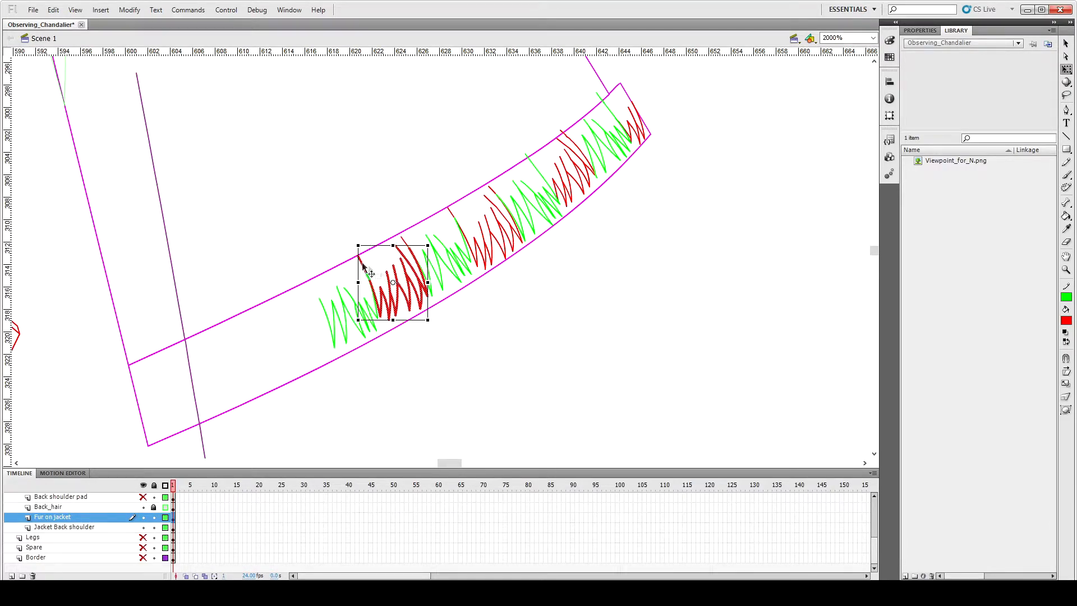
Step: Move the selected red tuft copy along the cuff to the inner side of the innermost green tuft and nudge it up within the cuff's edges
key(Left)
key(Left)
key(Left)
key(Left)
key(Left)
key(Left)
key(Left)
key(Left)
key(Down)
key(Down)
key(Down)
key(Down)
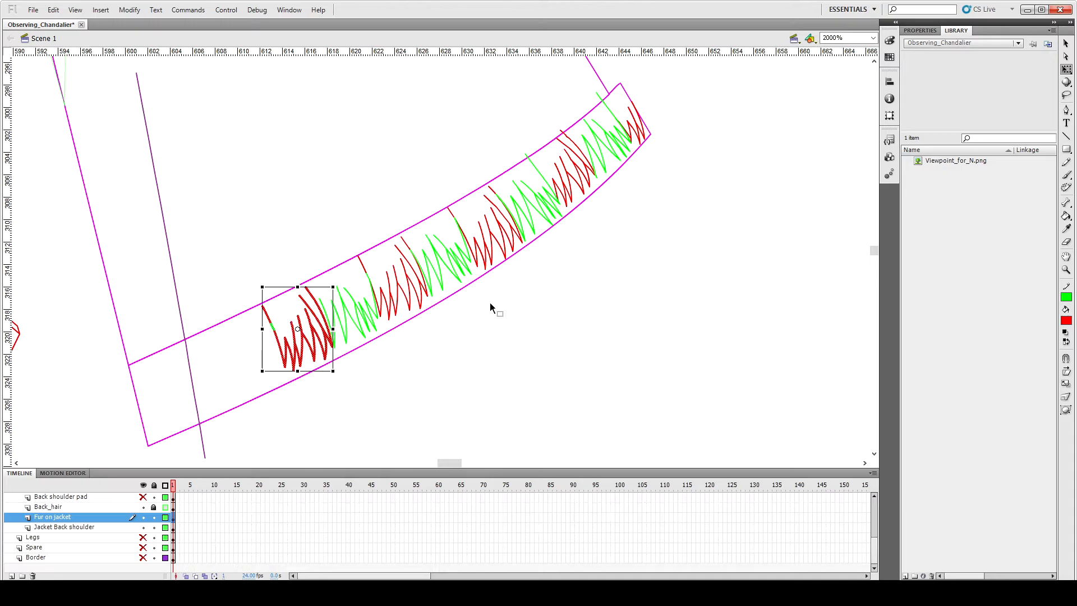
key(Right)
key(Right)
key(Up)
key(Up)
key(Up)
key(Up)
key(Up)
key(Up)
key(Up)
key(Up)
key(Down)
key(Down)
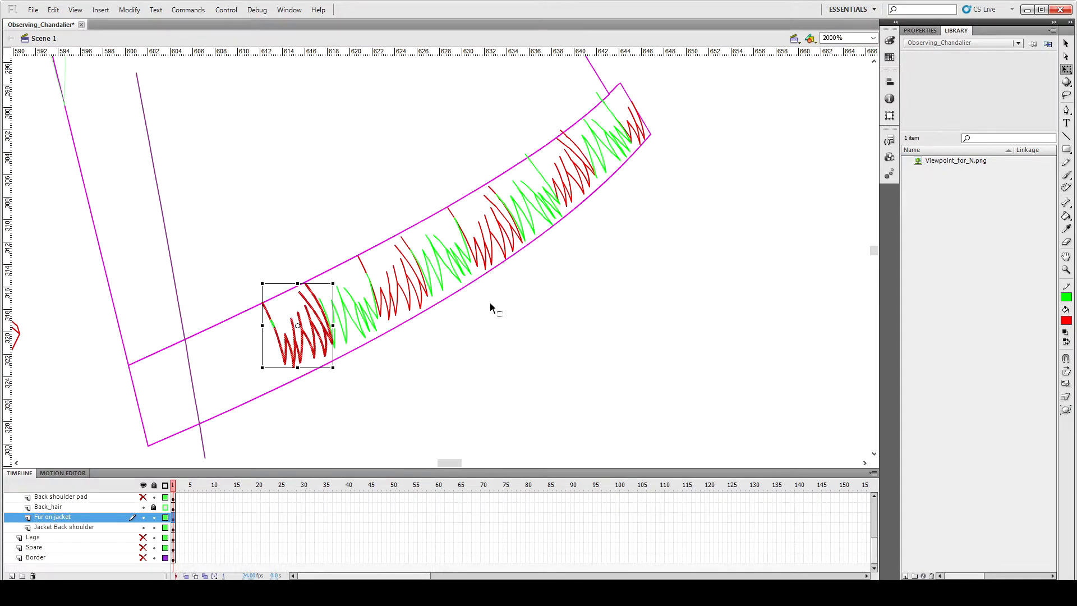
Step: Delete the new red tuft's strand overlapping the green tuft and replace its outer strand's green segment using a red stroke colour
click(595, 356)
click(313, 295)
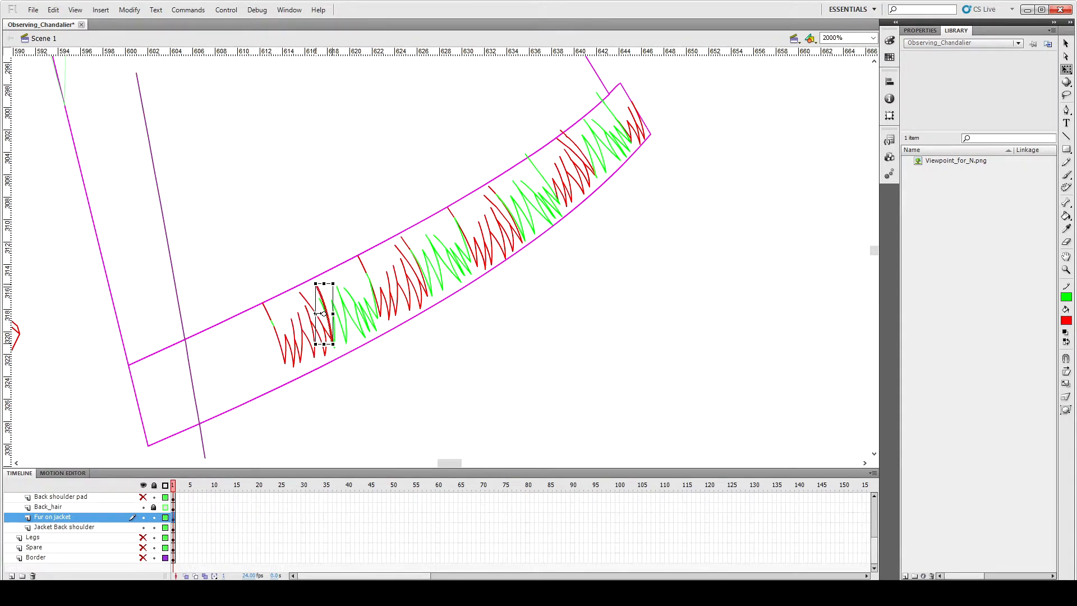
click(272, 321)
click(1066, 297)
click(905, 380)
click(498, 326)
key(e)
key(v)
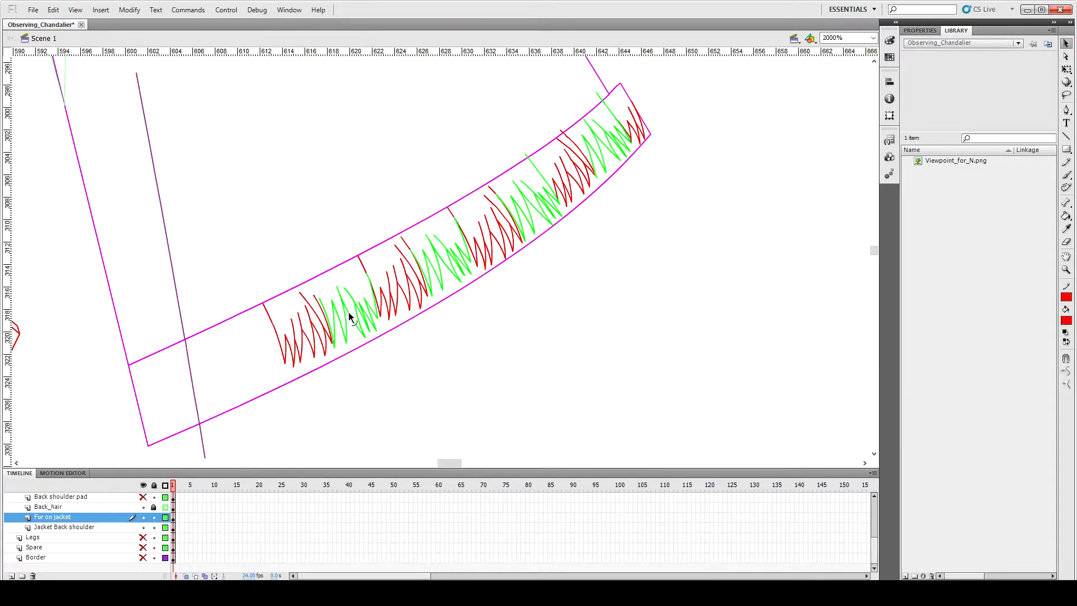
Step: Transform the new innermost red tuft slightly and nudge it closer to the neighbouring green tuft
double_click(323, 327)
key(q)
drag(335, 290, 340, 295)
key(Right)
key(Right)
click(349, 292)
click(324, 306)
Step: Sample the green tuft's stroke colour and undo the last deletion on the innermost red tuft
key(i)
click(353, 315)
key(v)
click(475, 331)
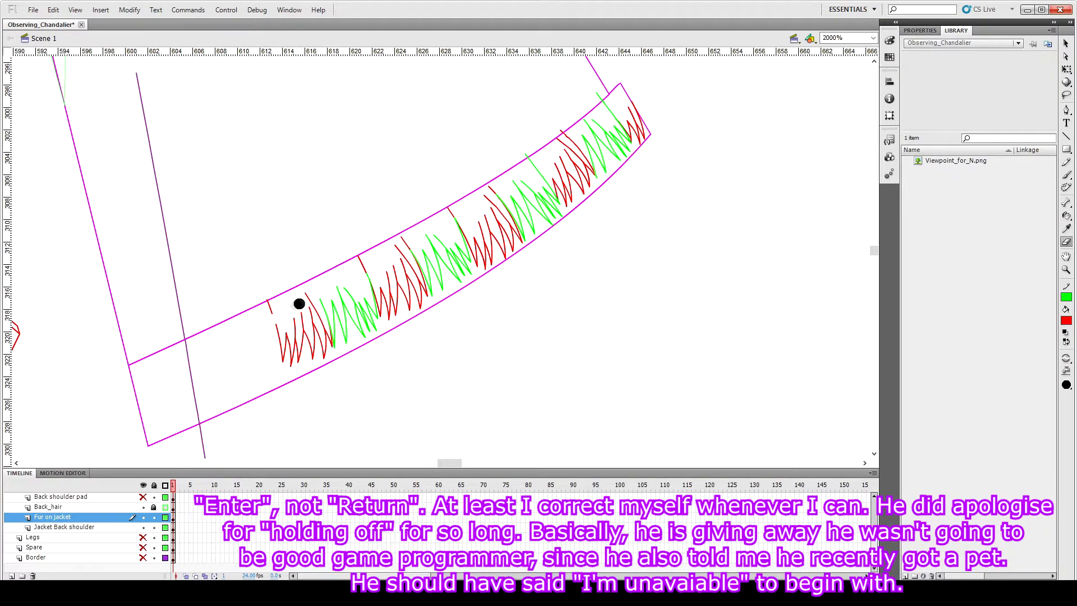
key(Delete)
key(ctrl+z)
Step: Paste a copy of the green tuft in place and move it down the cuff to the inner side of the innermost red tuft
click(364, 339)
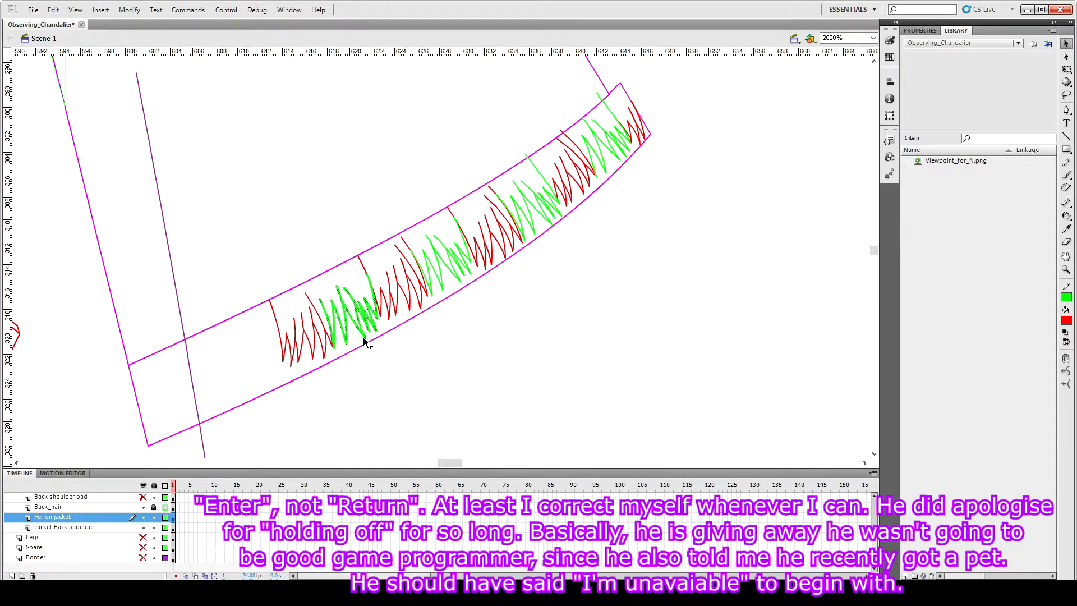
double_click(441, 272)
key(ctrl+c)
key(ctrl+shift+v)
key(shift+Left)
key(shift+Left)
key(shift+Left)
key(shift+Left)
key(shift+Left)
key(shift+Left)
key(shift+Left)
key(shift+Left)
key(shift+Left)
key(shift+Left)
key(shift+Left)
key(shift+Left)
key(shift+Left)
key(shift+Left)
key(shift+Left)
key(shift+Left)
key(shift+Left)
key(shift+Left)
key(shift+Left)
key(shift+Left)
key(shift+Down)
key(shift+Down)
key(shift+Down)
key(shift+Down)
key(shift+Down)
key(shift+Down)
key(shift+Down)
key(shift+Left)
key(shift+Left)
key(shift+Left)
key(shift+Left)
key(shift+Down)
key(shift+Down)
key(shift+Down)
key(shift+Down)
key(shift+Down)
key(shift+Down)
key(shift+Down)
key(shift+Down)
key(shift+Down)
key(shift+Left)
Step: Rotate the new innermost green tuft clockwise to follow the cuff's direction
key(q)
drag(286, 311, 308, 311)
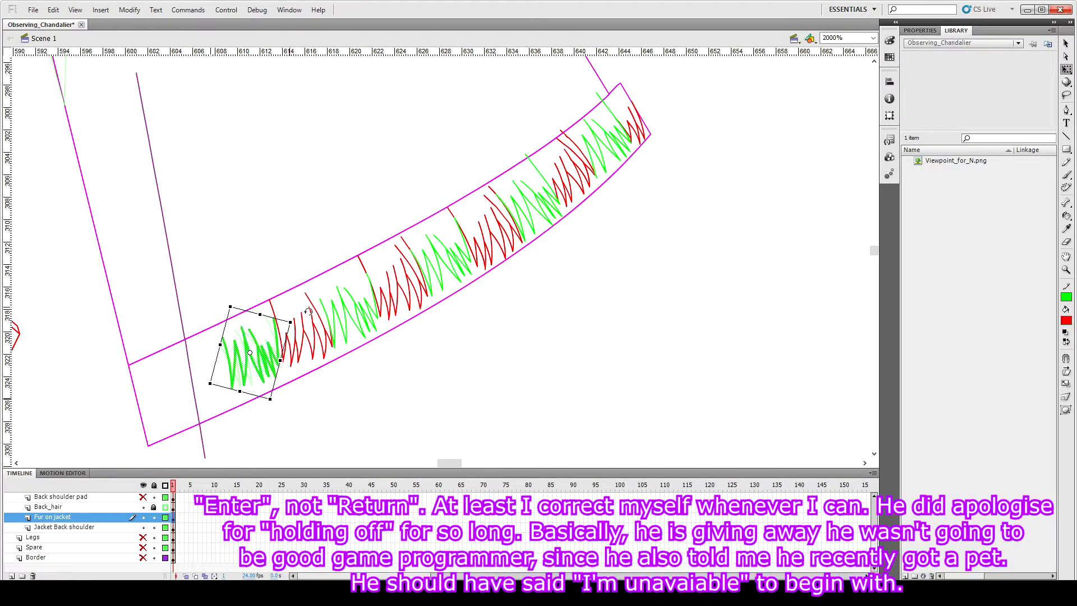
click(309, 217)
Step: Paste a copy of the innermost red tuft in place and move it along the cuff past the new green tuft
double_click(327, 335)
key(v)
key(ctrl+c)
key(ctrl+shift+v)
key(shift+Left)
key(shift+Left)
key(shift+Left)
key(shift+Left)
key(shift+Left)
key(shift+Left)
key(shift+Left)
key(shift+Left)
key(shift+Left)
key(shift+Left)
key(shift+Left)
key(shift+Left)
key(shift+Left)
key(shift+Left)
key(shift+Left)
key(shift+Left)
key(shift+Down)
key(shift+Down)
key(shift+Down)
key(shift+Down)
key(shift+Down)
key(shift+Down)
key(shift+Down)
key(shift+Left)
key(shift+Left)
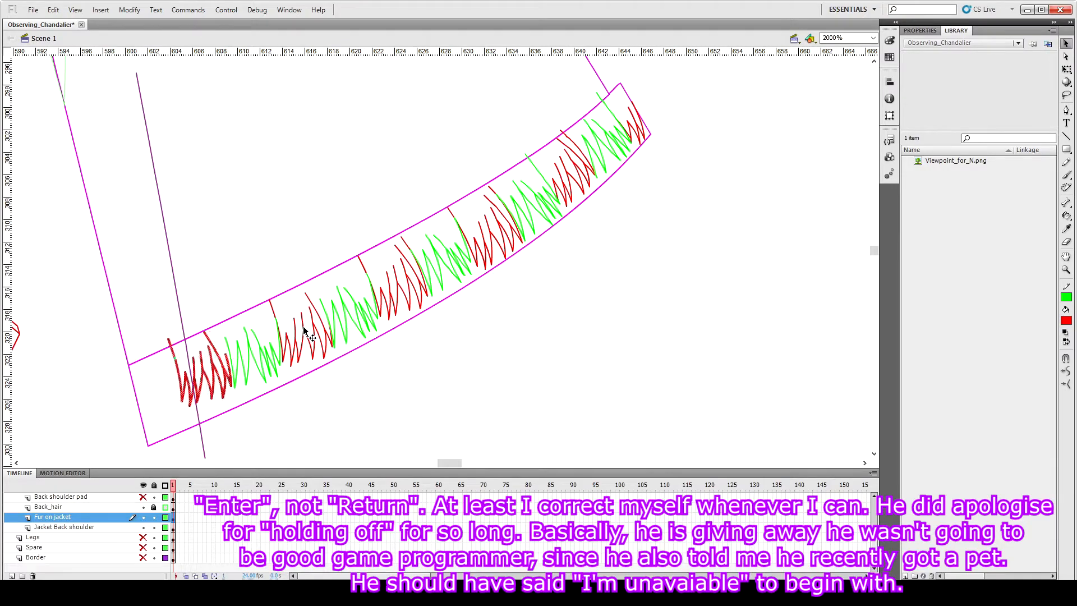
Step: Nudge the new red tuft down against the green tuft and rotate it clockwise to follow the cuff
key(shift+Down)
key(Right)
key(Right)
key(q)
drag(240, 332, 278, 339)
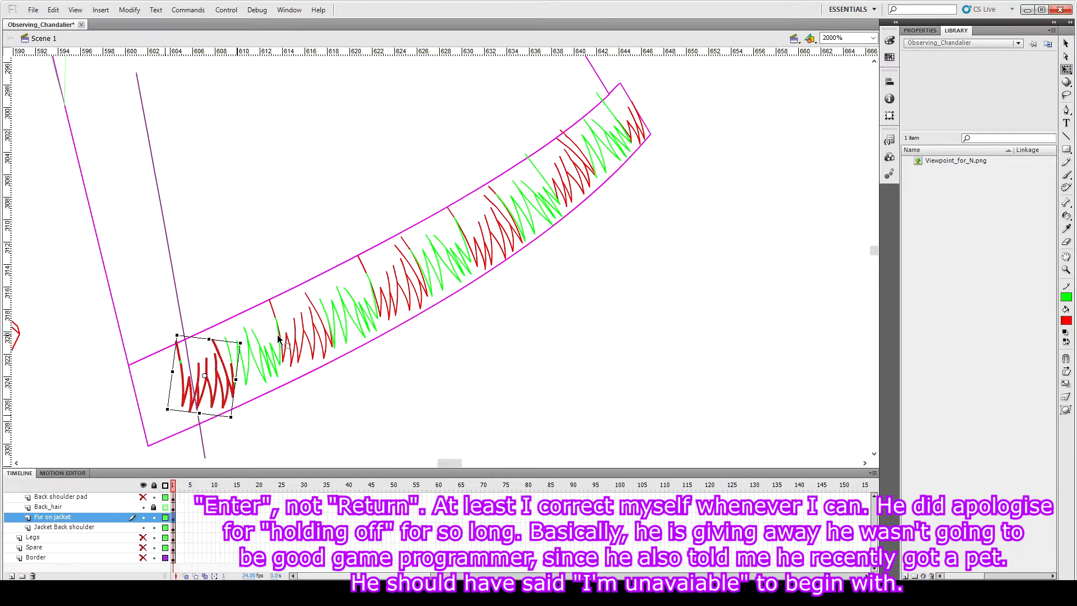
Step: Remove the green part of the new red tuft's outer strand, set the stroke colour to red, and extend the strand to the cuff's upper edge
click(252, 362)
click(180, 364)
click(1067, 299)
click(895, 373)
click(622, 406)
key(e)
key(v)
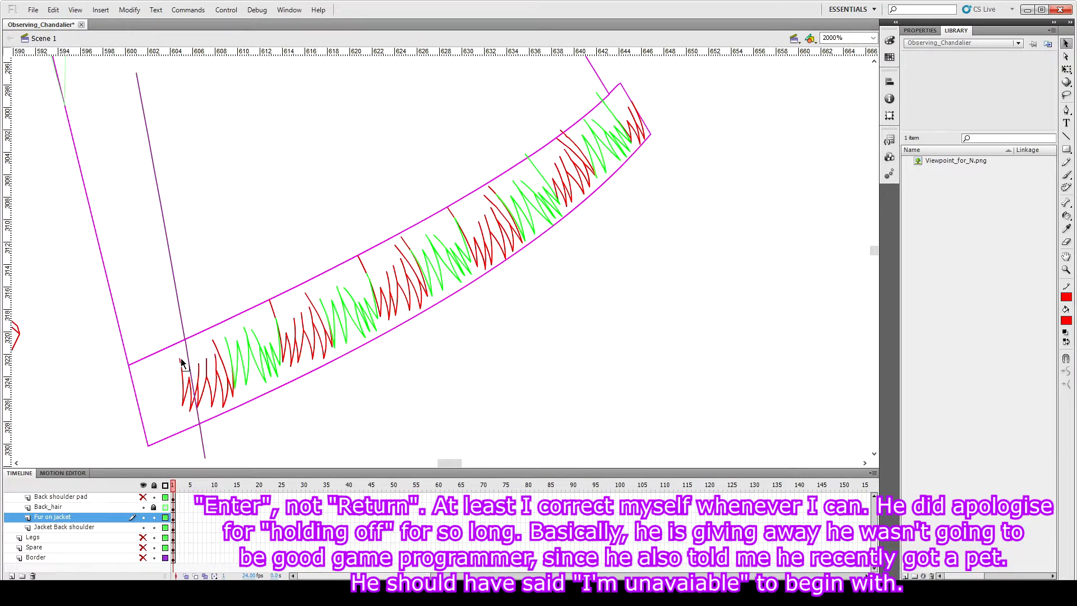
mouse_move(179, 360)
mouse_down()
mouse_move(175, 335)
mouse_move(183, 357)
mouse_up()
Step: Place a copy of the innermost green tuft at the cuff's inner end and rotate it to fit beside the last red tuft
double_click(280, 362)
drag(280, 362, 180, 402)
key(q)
drag(185, 349, 215, 344)
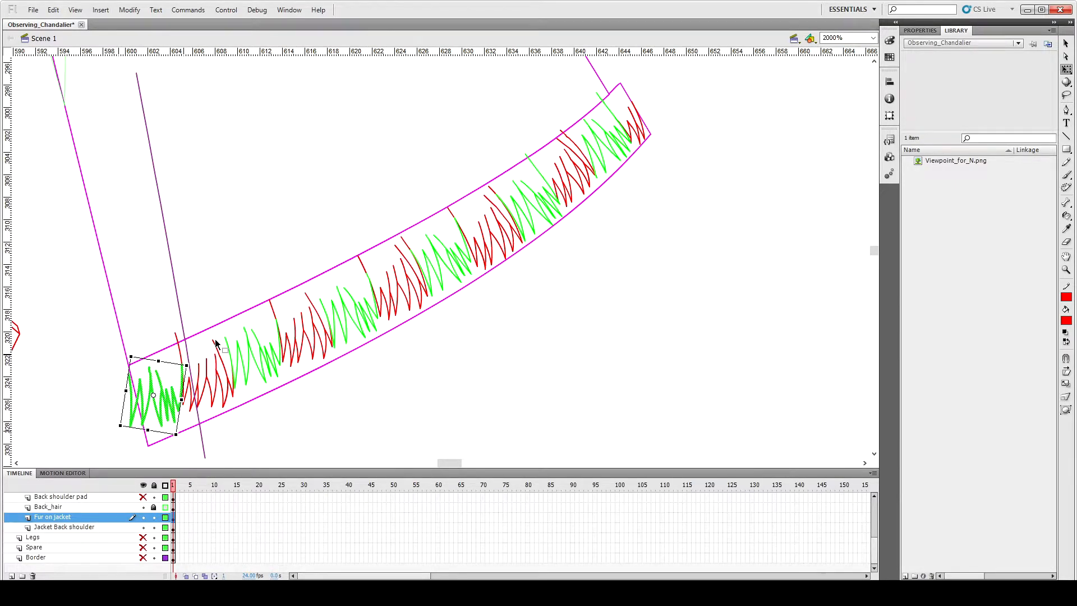
click(268, 420)
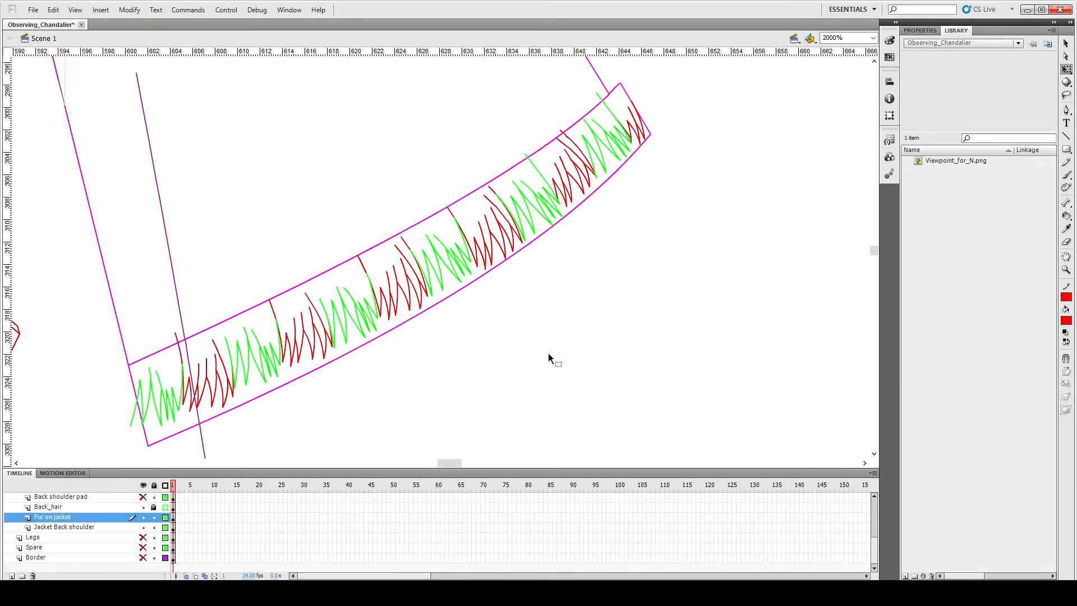
Step: Save the document and check the cuff's fur on the whole character at 100% zoom
scroll(550, 359, down, 2)
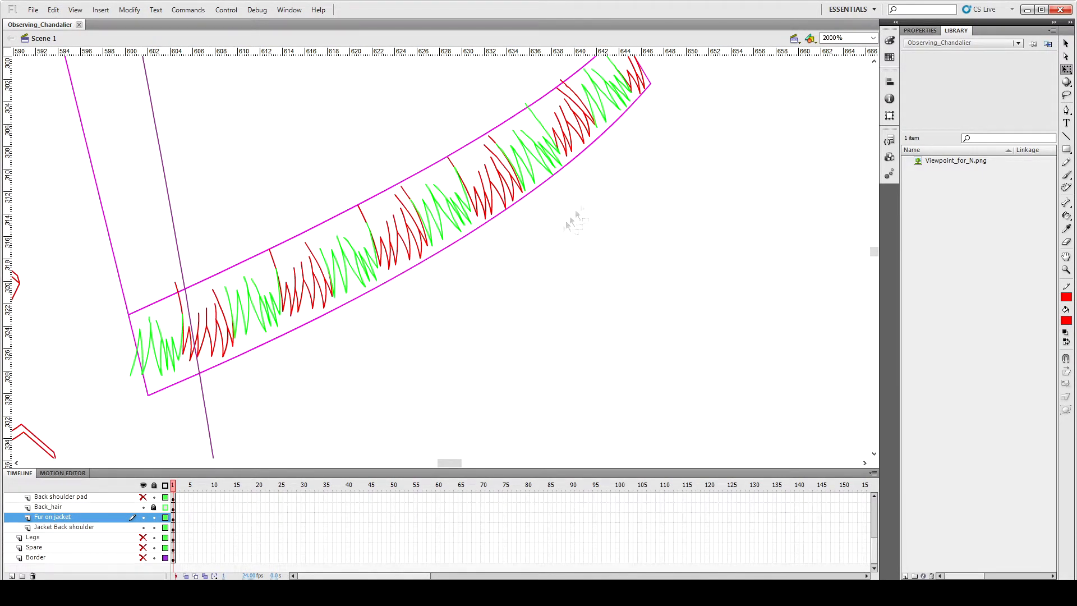
scroll(606, 175, up, 2)
click(171, 410)
drag(170, 409, 171, 415)
click(326, 410)
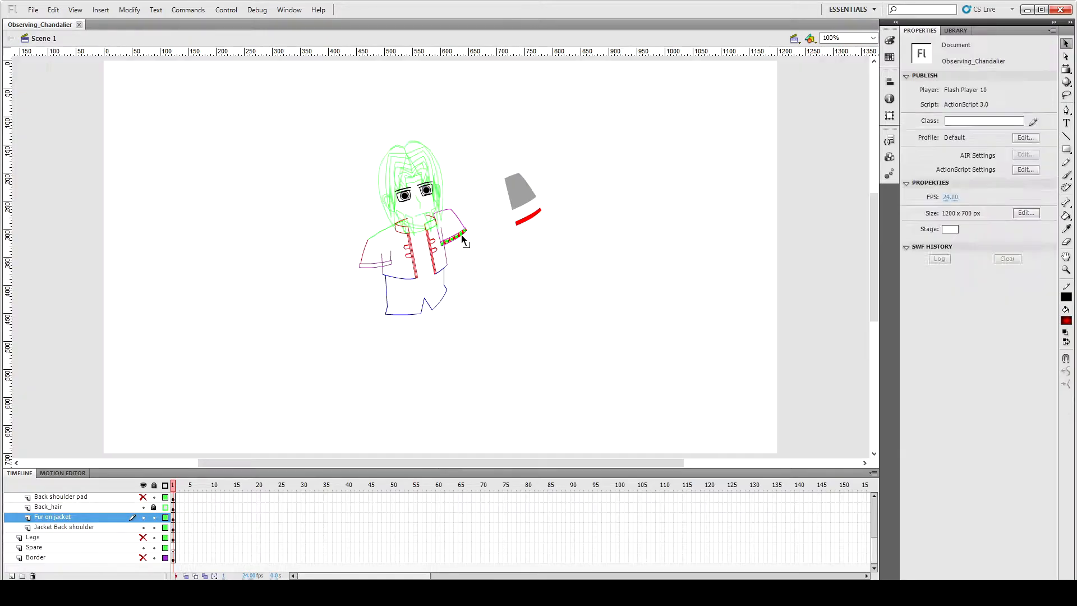
Step: Free-transform the whole strip of fur on the Fur on jacket layer so it extends toward the cuff's outer end
click(461, 238)
key(ctrl+=)
key(ctrl+=)
key(ctrl+=)
key(ctrl+=)
scroll(485, 286, down, 2)
click(60, 517)
key(q)
key(ctrl+minus)
drag(492, 179, 516, 163)
Step: Delete two surplus pieces of fur at the cuff's outer end
click(523, 175)
double_click(512, 178)
key(Delete)
double_click(505, 185)
key(Delete)
Step: Nudge the fur tuft near the cuff's outer end up and left into the cuff outline
double_click(486, 206)
key(ctrl+=)
key(ctrl+=)
key(shift+Up)
key(shift+Up)
key(shift+Left)
key(shift+Up)
key(shift+Left)
key(Up)
key(Up)
key(Up)
click(504, 209)
Step: Reposition the neighbouring tuft up and left so it sits inside the cuff beside the outermost tuft
double_click(402, 294)
key(shift+Up)
key(shift+Up)
key(shift+Left)
key(shift+Up)
key(shift+Left)
key(shift+Down)
key(shift+Right)
key(shift+Down)
key(shift+Right)
key(Left)
key(Left)
key(Left)
key(Left)
key(Left)
key(Left)
key(Left)
click(249, 79)
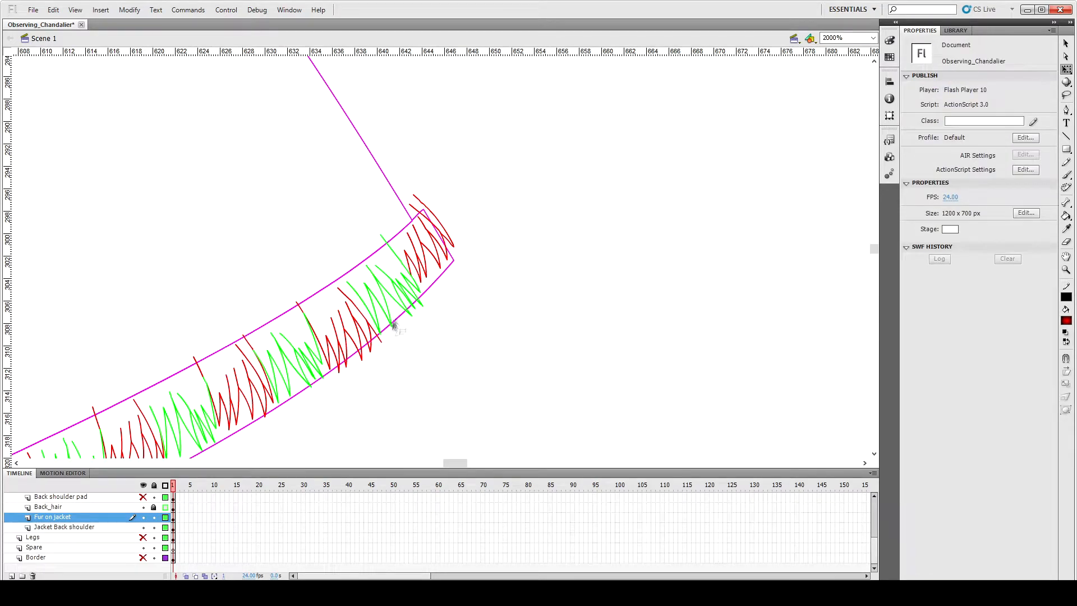
Step: Erase the upper part of the outer strand on the red tuft beside the outermost green tuft
click(368, 326)
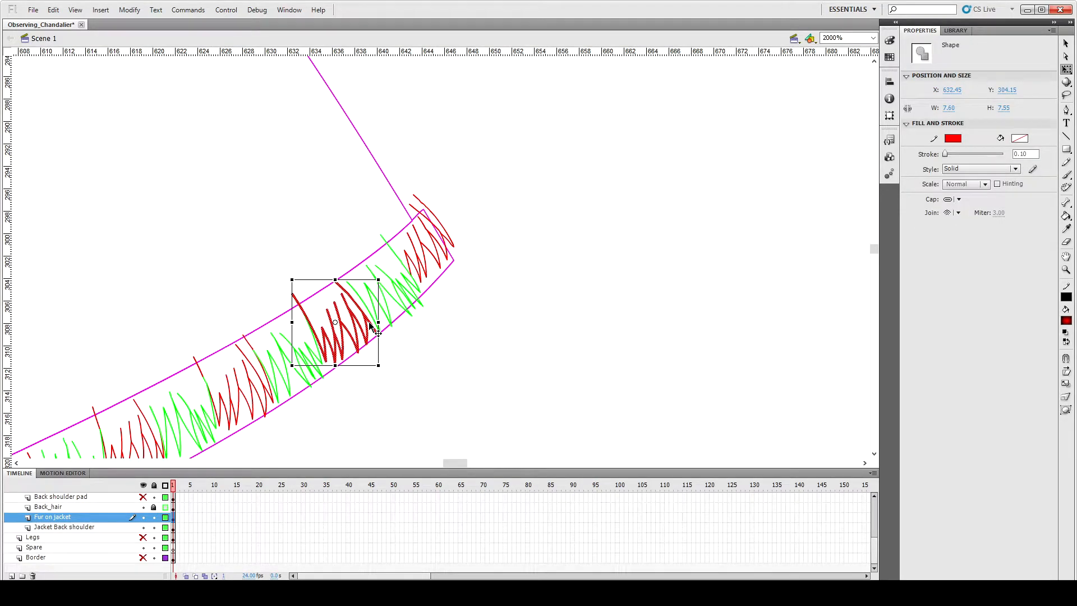
click(466, 328)
key(e)
drag(339, 287, 366, 308)
key(v)
click(371, 310)
click(387, 302)
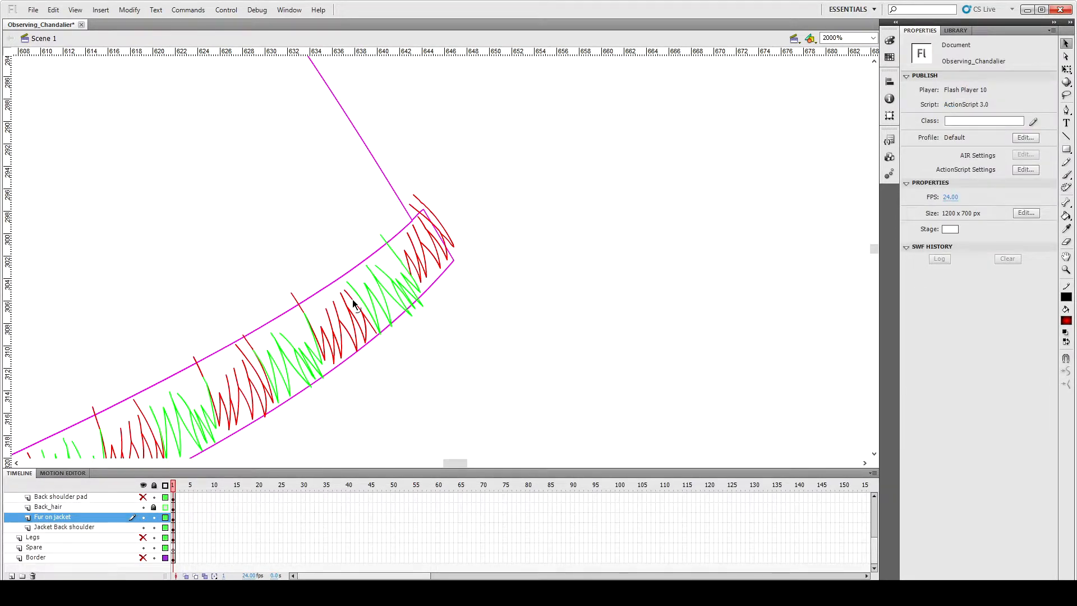
Step: Nudge that red tuft up and slightly left, away from the cuff's lower edge
double_click(364, 320)
key(Up)
key(Up)
key(Up)
key(Up)
key(Up)
key(Up)
key(Up)
key(Up)
key(Up)
key(Up)
key(Left)
key(Left)
key(Left)
key(Left)
click(384, 323)
Step: Draw a curved black strand with the Pen tool between the red tuft and the outermost green tuft
key(p)
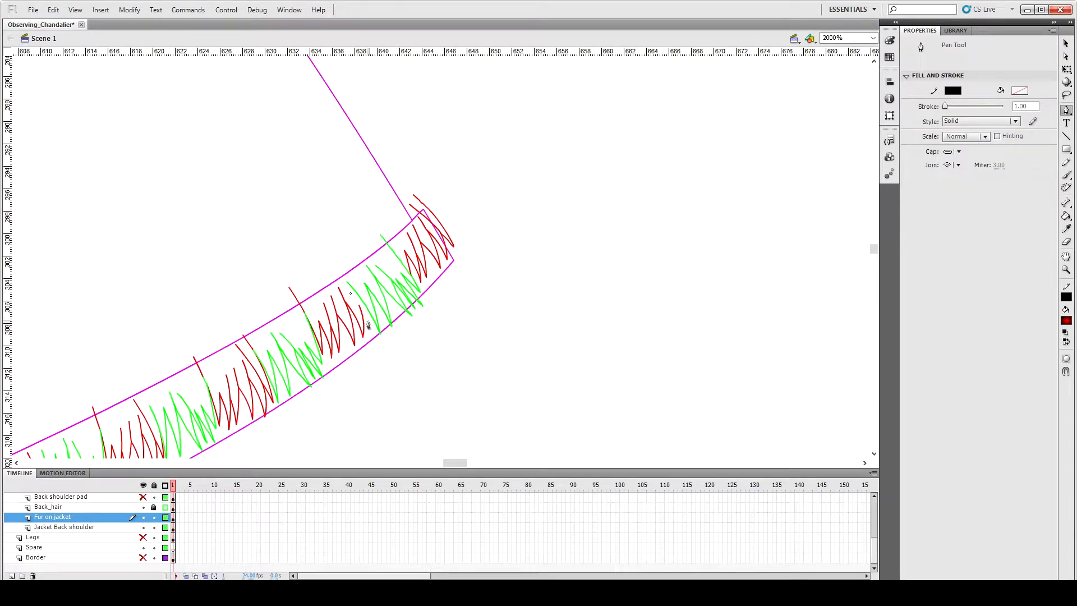
click(371, 334)
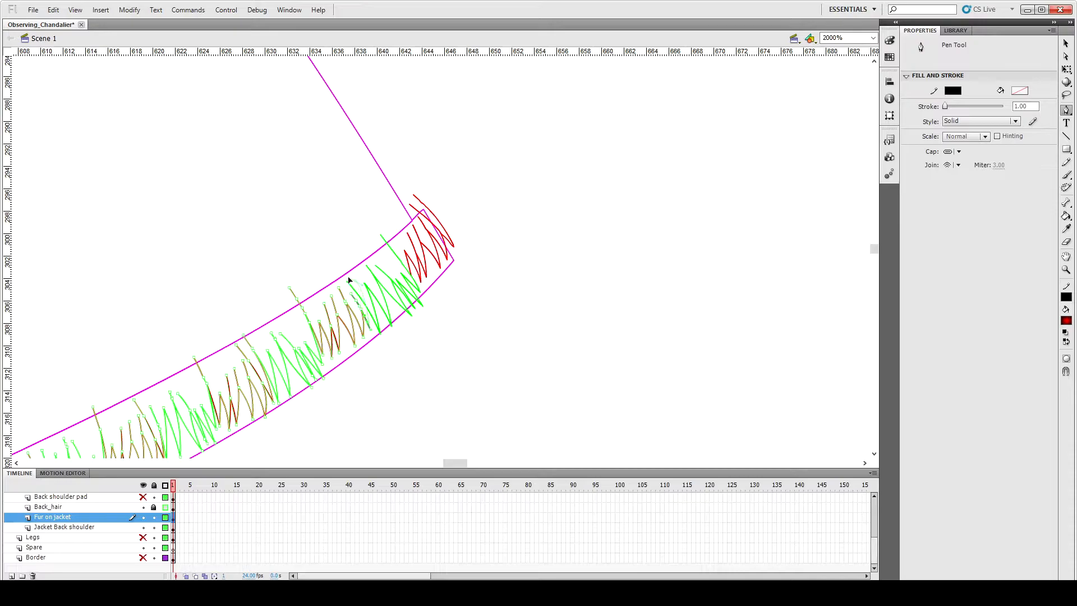
key(v)
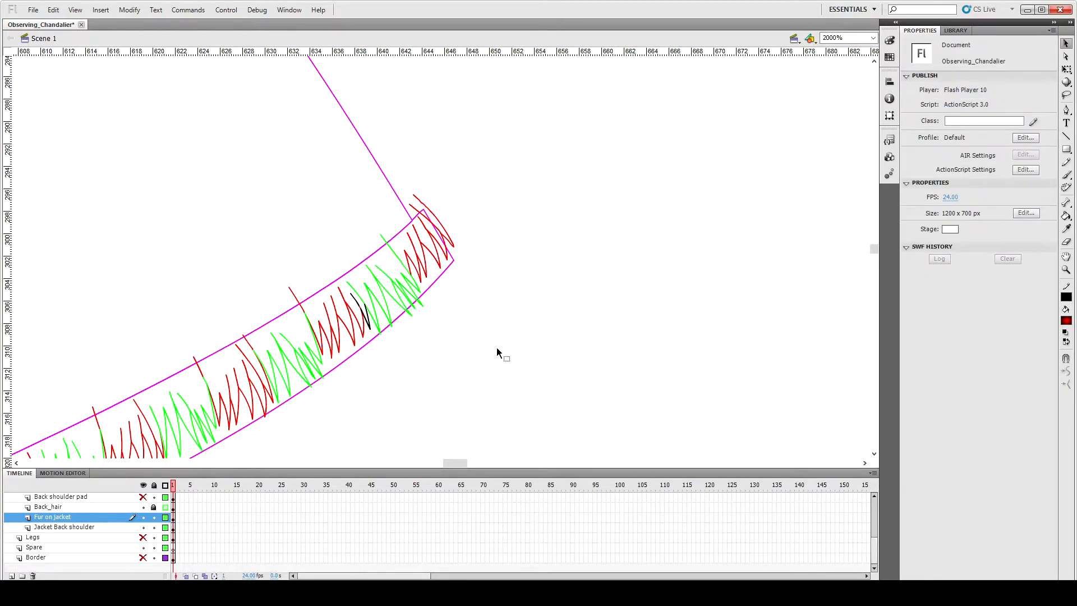
Step: Delete the red strand tips that stick out past the cuff's upper edge
scroll(497, 348, down, 3)
click(94, 310)
key(Delete)
click(199, 265)
key(Delete)
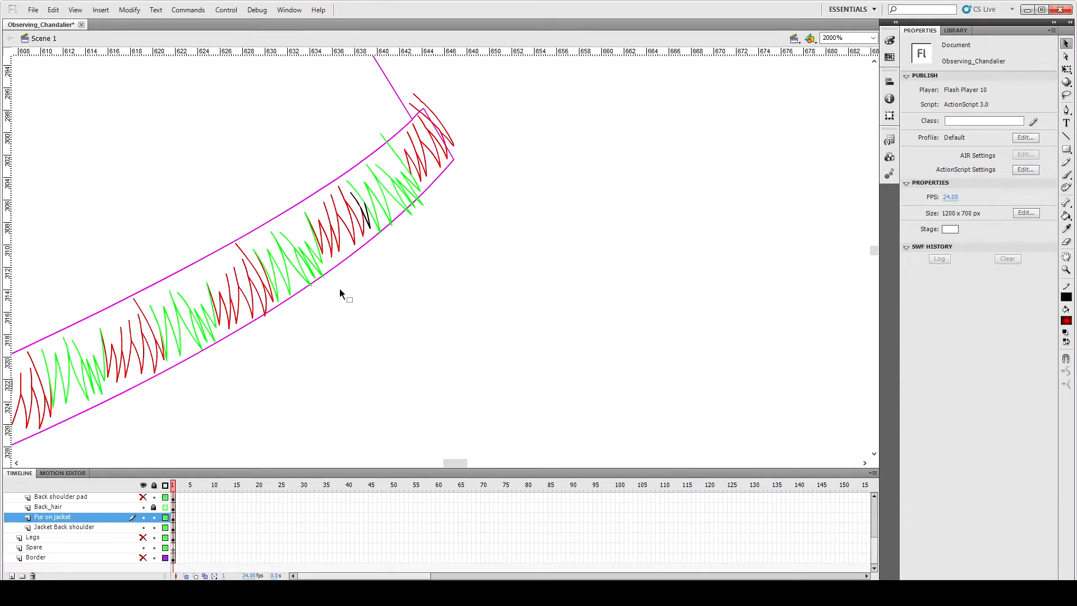
Step: Nudge the red tuft in the middle of the cuff slightly up and left
key(ctrl+minus)
double_click(372, 268)
key(ctrl+equal)
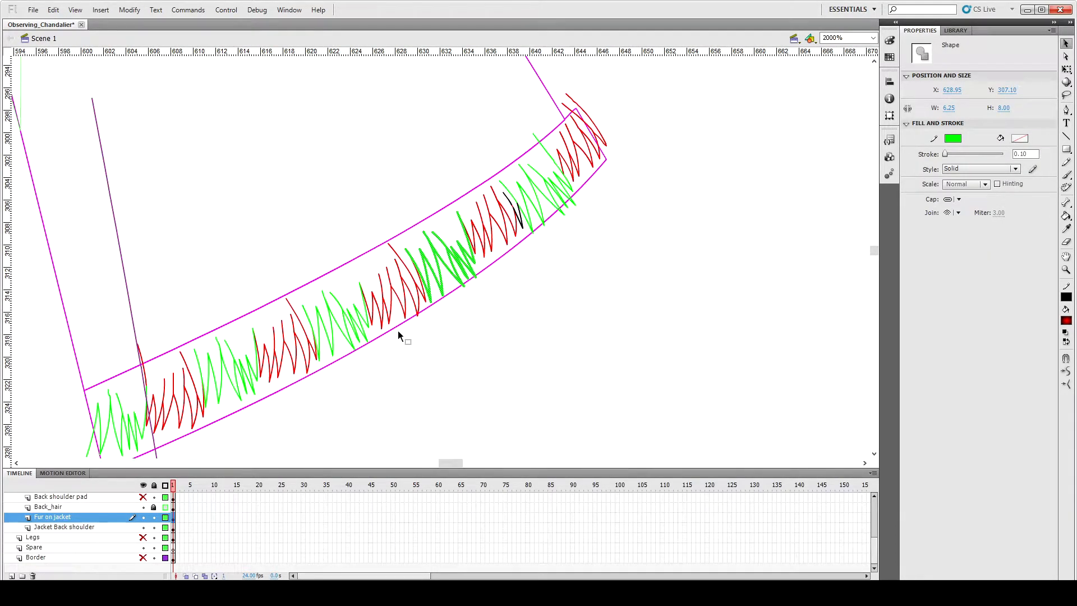
double_click(408, 289)
click(513, 356)
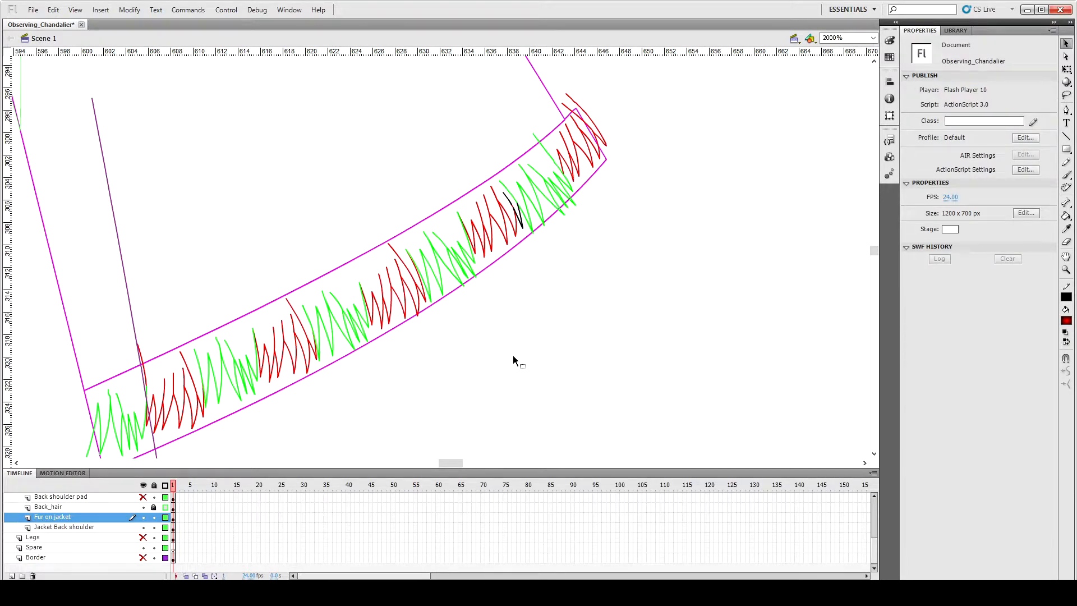
double_click(419, 313)
key(Up)
key(Left)
key(Up)
click(447, 351)
Step: Nudge the remaining green and red tufts toward the cuff's inner end slightly up and left to line up with the strip
double_click(367, 328)
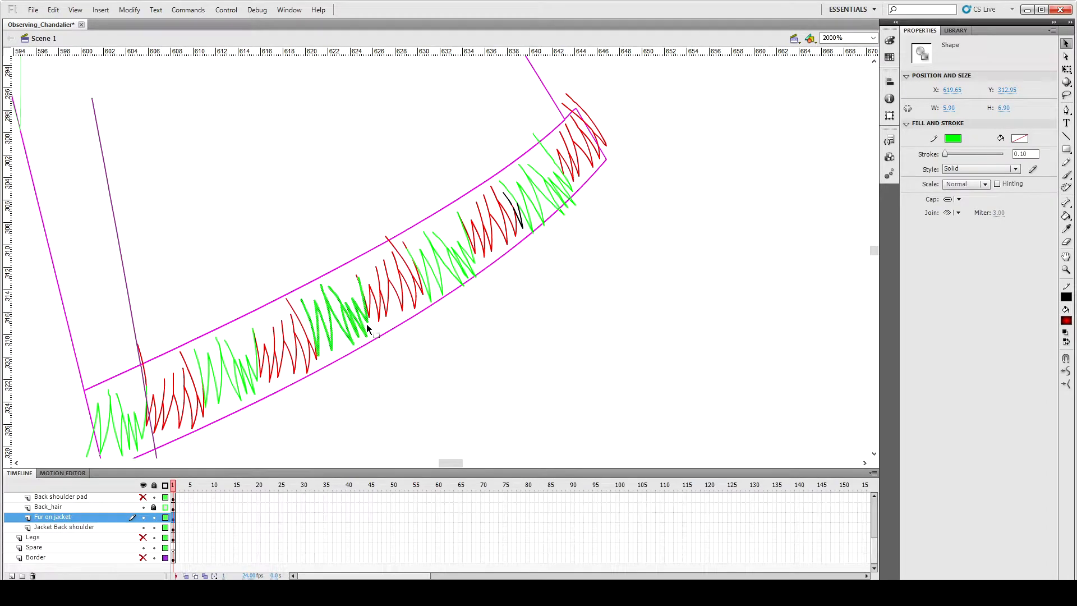
click(351, 365)
scroll(310, 371, down, 3)
double_click(318, 267)
key(Left)
double_click(196, 318)
shift+double_click(146, 290)
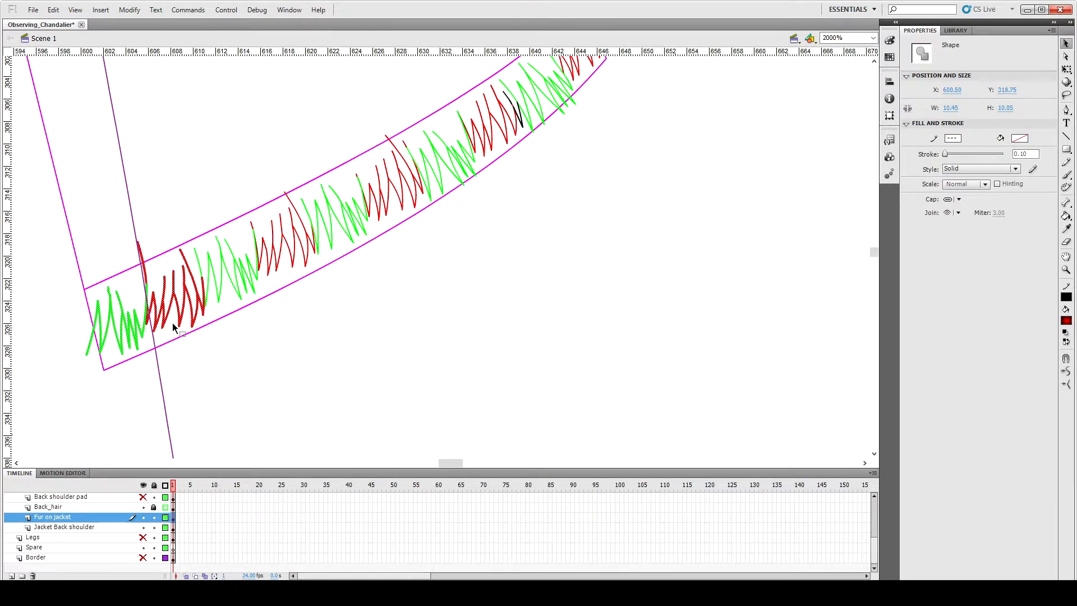
click(334, 358)
Step: Delete the red strands overhanging the cuff's outer end and save the document
scroll(335, 358, up, 3)
double_click(579, 111)
key(Delete)
click(602, 138)
key(Delete)
click(569, 108)
key(Delete)
key(ctrl+s)
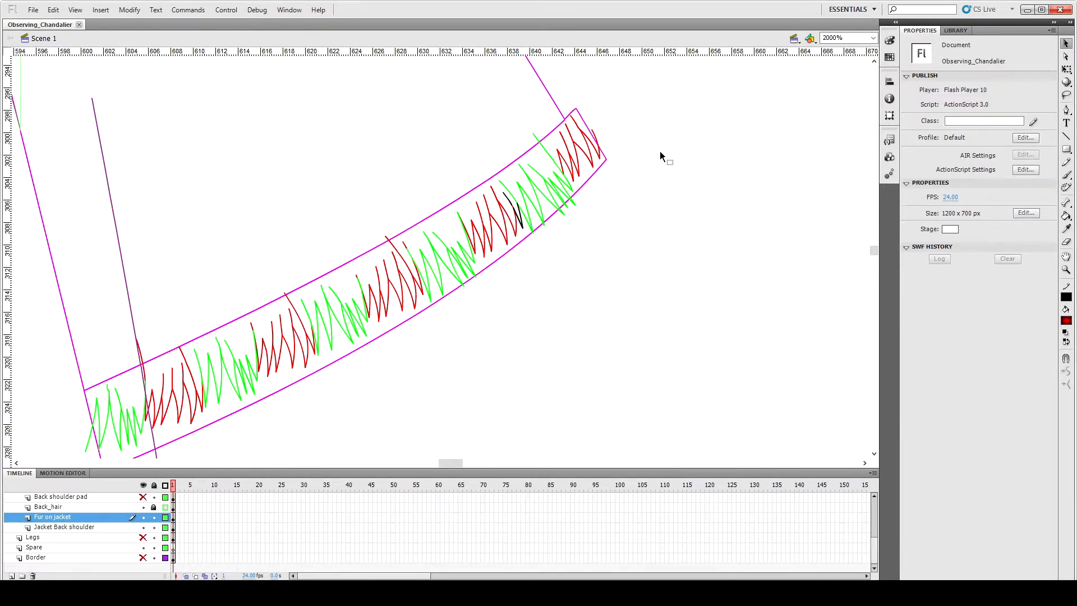
Step: Select all the fur on the Fur on jacket layer and duplicate it
scroll(660, 150, down, 3)
click(112, 296)
click(150, 277)
double_click(117, 329)
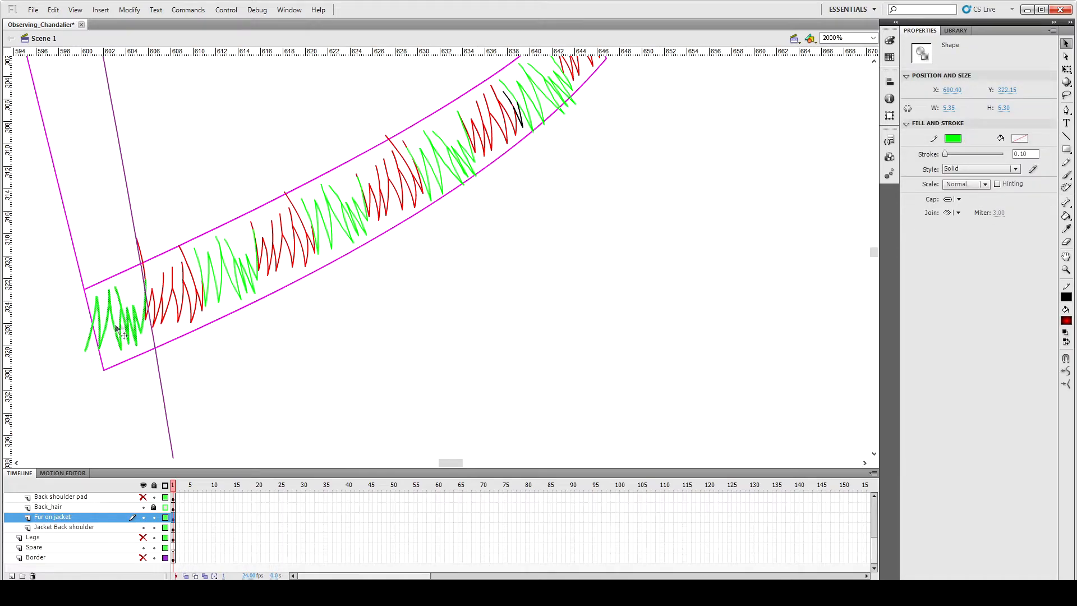
click(91, 521)
key(ctrl+d)
Step: Move the duplicated fur down and right over the cuff's lower edge and set its stroke colour to #00FFFF
key(shift+Down)
key(shift+Down)
key(shift+Down)
key(shift+Down)
key(shift+Right)
key(shift+Down)
key(shift+Down)
key(shift+Down)
key(shift+Right)
key(shift+Up)
click(1066, 297)
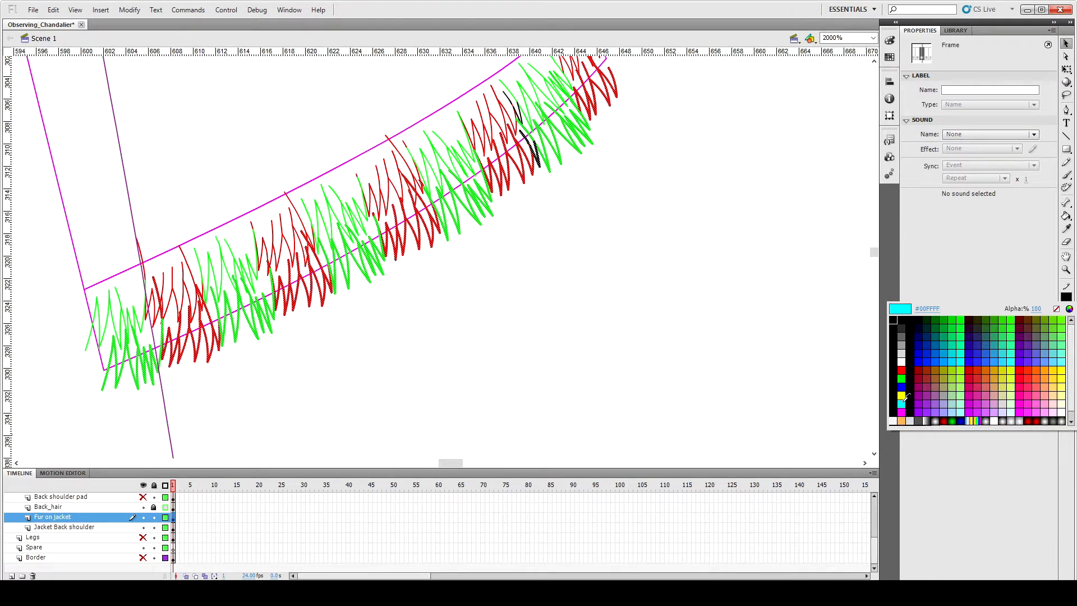
click(906, 399)
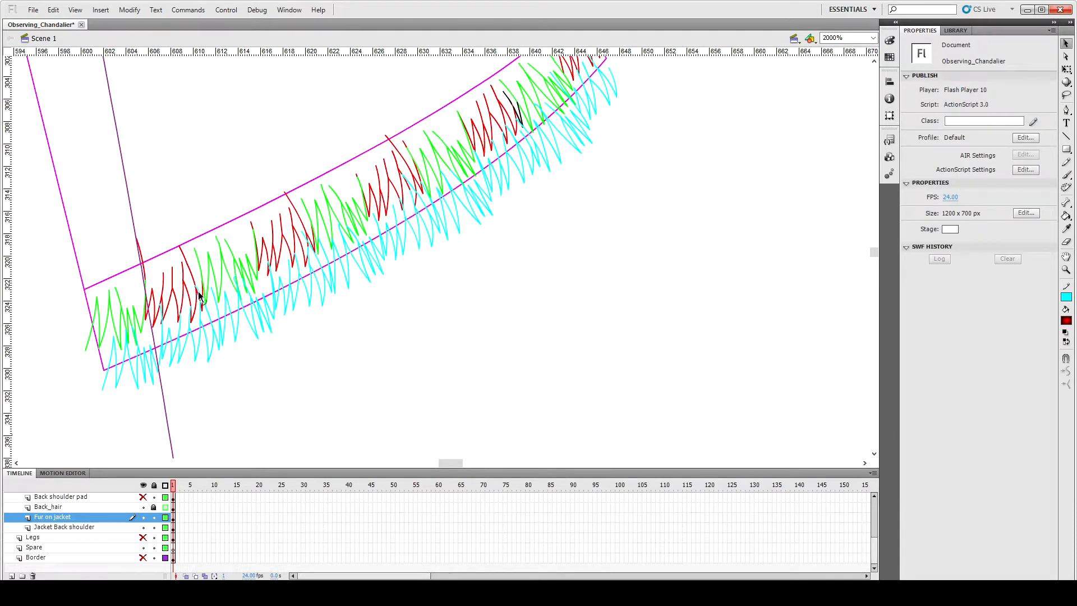
Step: Inspect the individual fur strokes along the jacket hem for stray or wrongly coloured segments
click(289, 285)
click(270, 266)
click(324, 283)
click(360, 260)
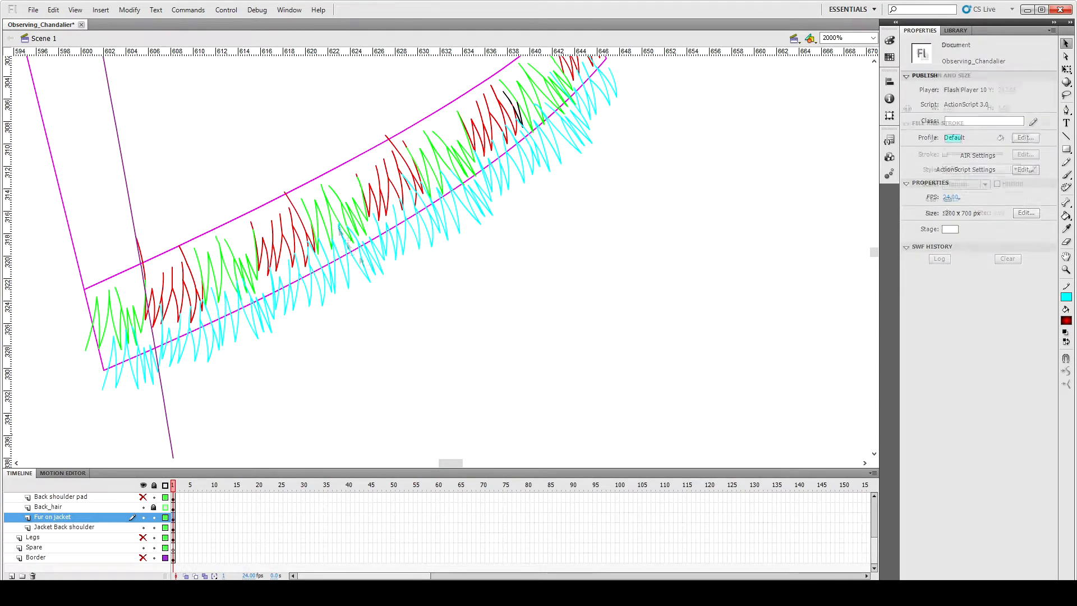
click(409, 189)
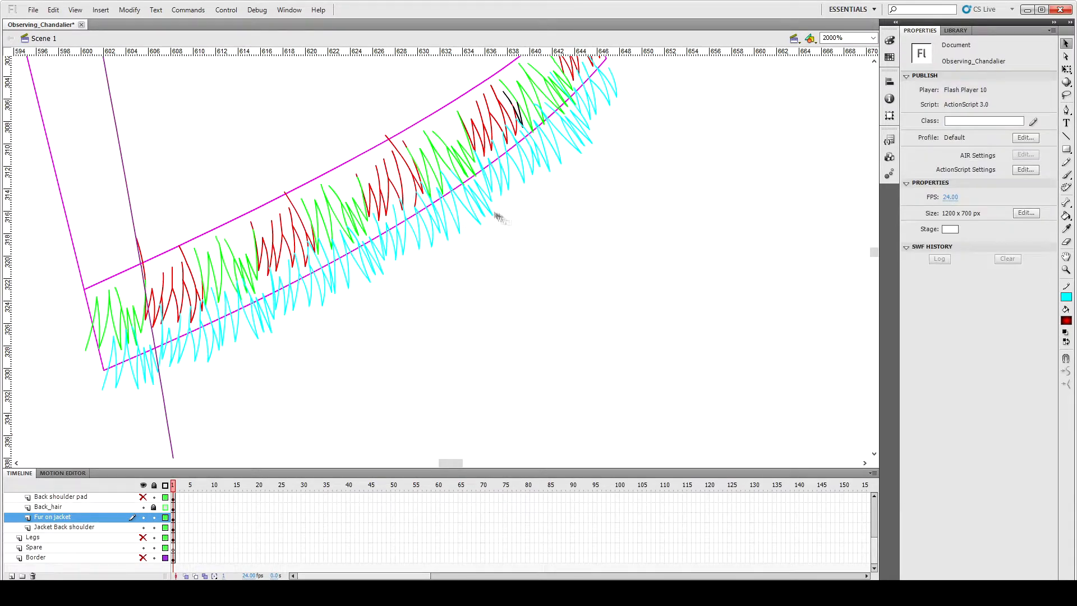
click(601, 207)
scroll(611, 197, up, 2)
click(596, 115)
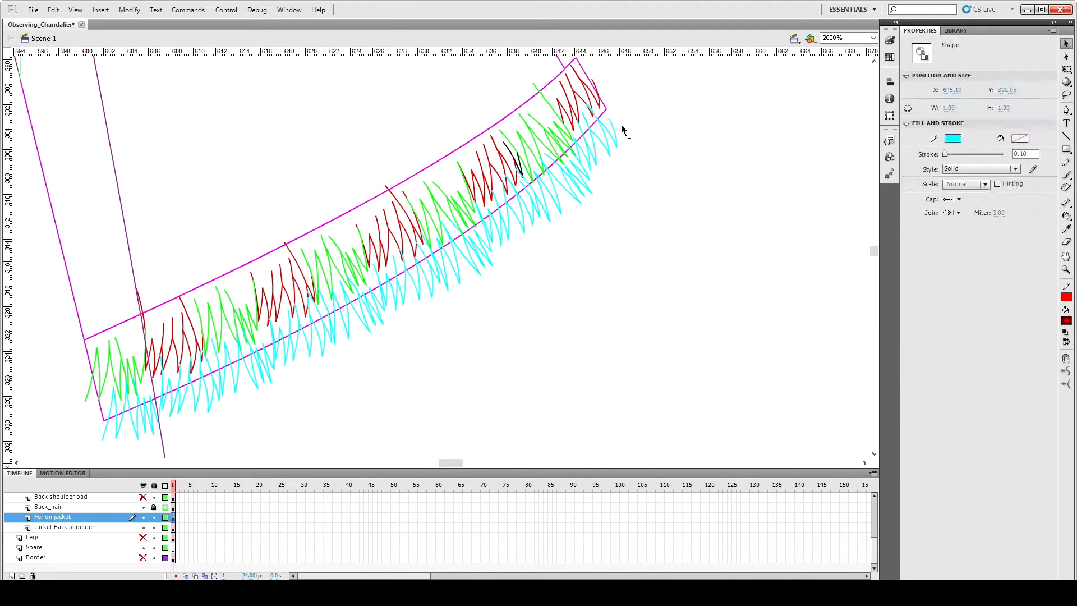
click(621, 128)
scroll(628, 128, up, 2)
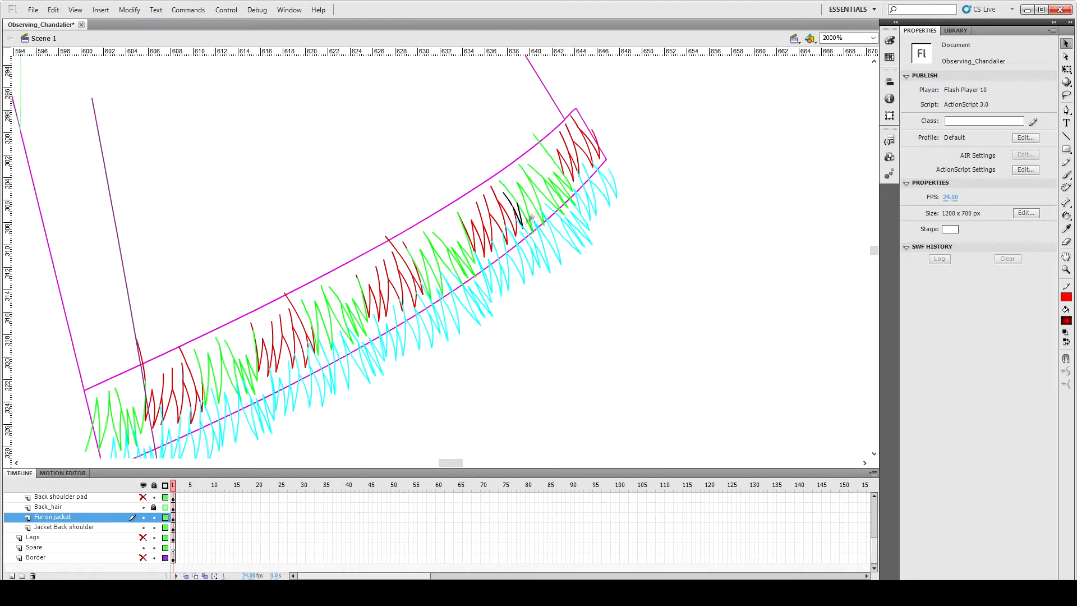
Step: Recolour the black fur strokes near the hem's outer end by sampling the neighbouring stroke's colour with the Eyedropper
click(521, 218)
key(i)
click(501, 229)
key(v)
click(637, 237)
scroll(638, 238, down, 2)
scroll(635, 238, up, 2)
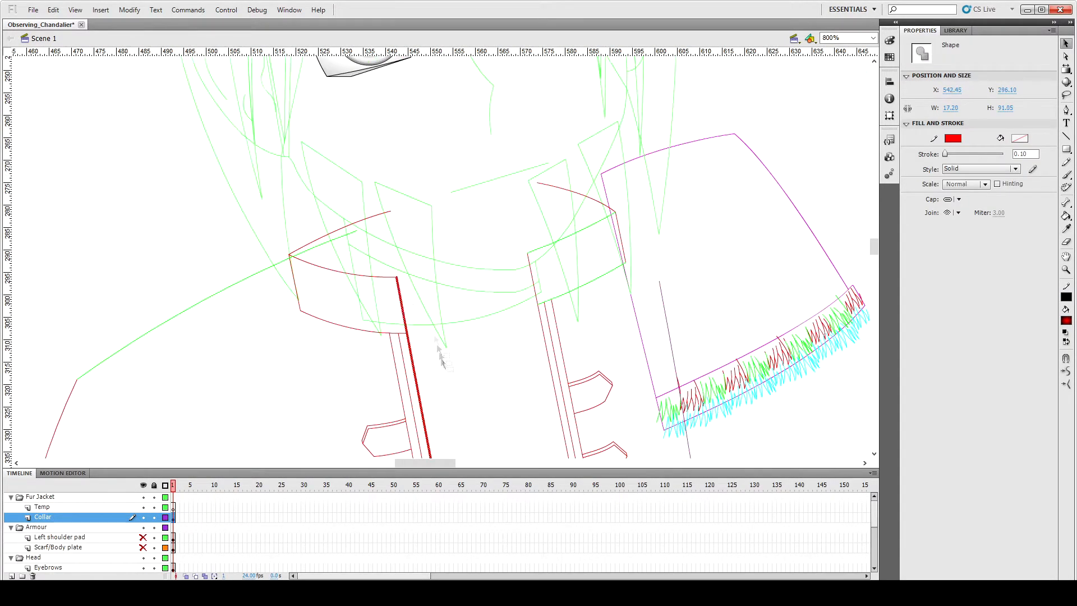
Step: Narrow the selected inner line of the left jacket placket to about 12.25 px wide with Free Transform and recolour it purple
scroll(442, 365, down, 10)
scroll(442, 365, up, 7)
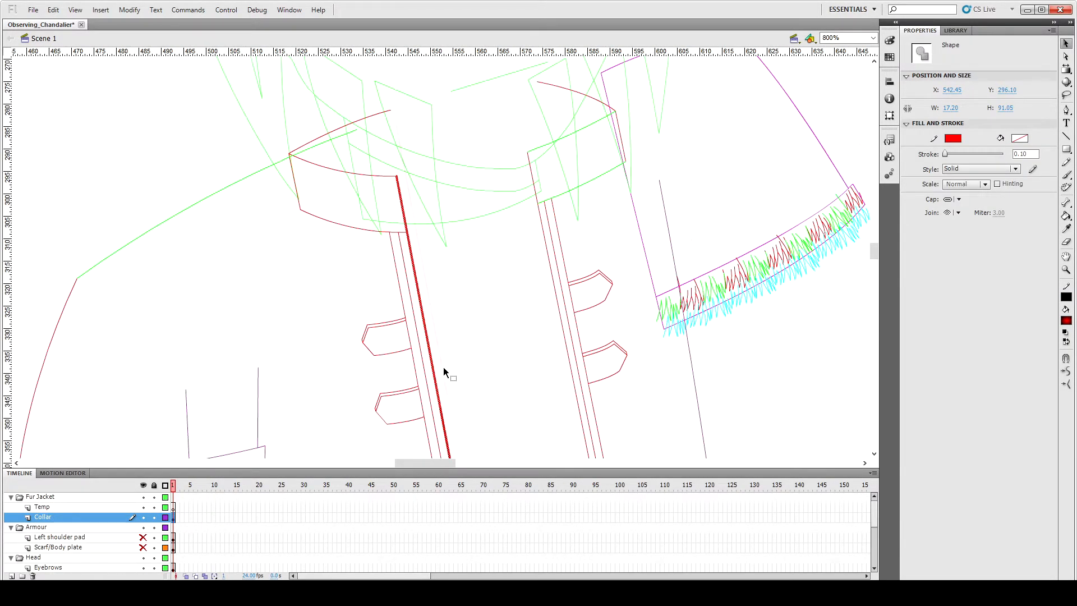
scroll(443, 367, down, 3)
key(q)
drag(473, 280, 452, 279)
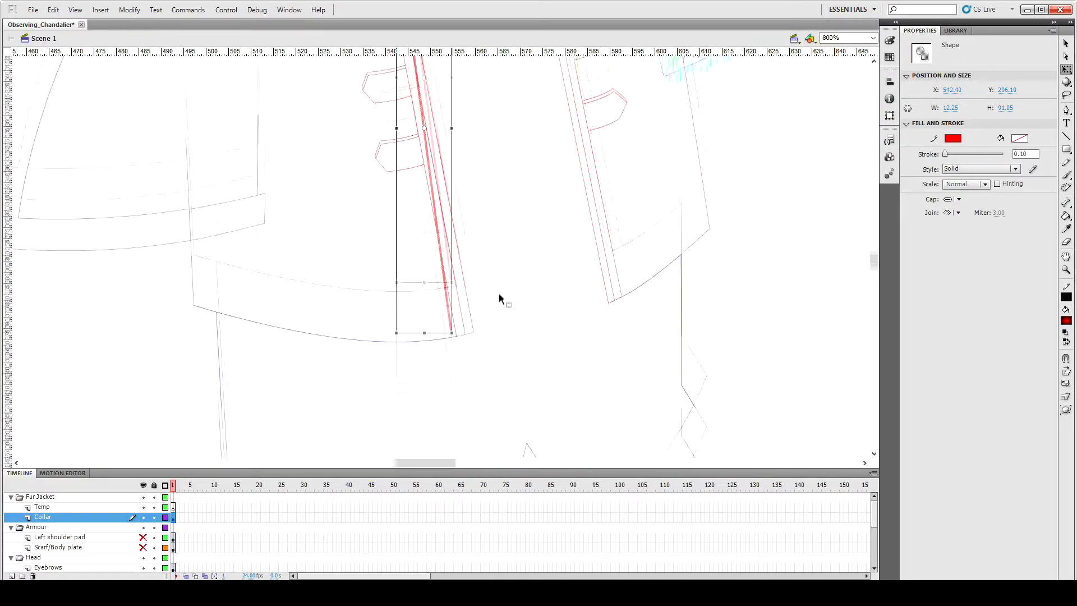
click(1066, 296)
click(924, 399)
click(510, 365)
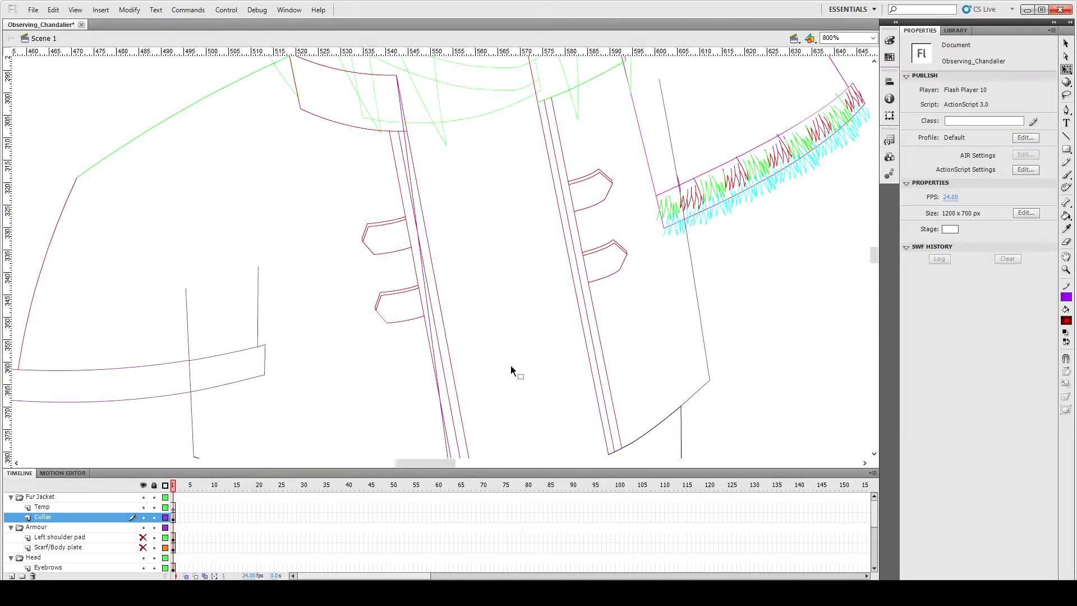
Step: Stretch the purple placket line's lower end slightly past the jacket's bottom edge
scroll(510, 365, down, 5)
click(452, 280)
drag(452, 281, 454, 299)
click(506, 301)
Step: Paste a copy of the purple line in place and shift it left as the second placket line
scroll(505, 301, up, 5)
click(410, 226)
key(ctrl+c)
key(ctrl+shift+v)
key(shift+Left)
click(462, 244)
scroll(462, 244, down, 3)
scroll(441, 263, up, 3)
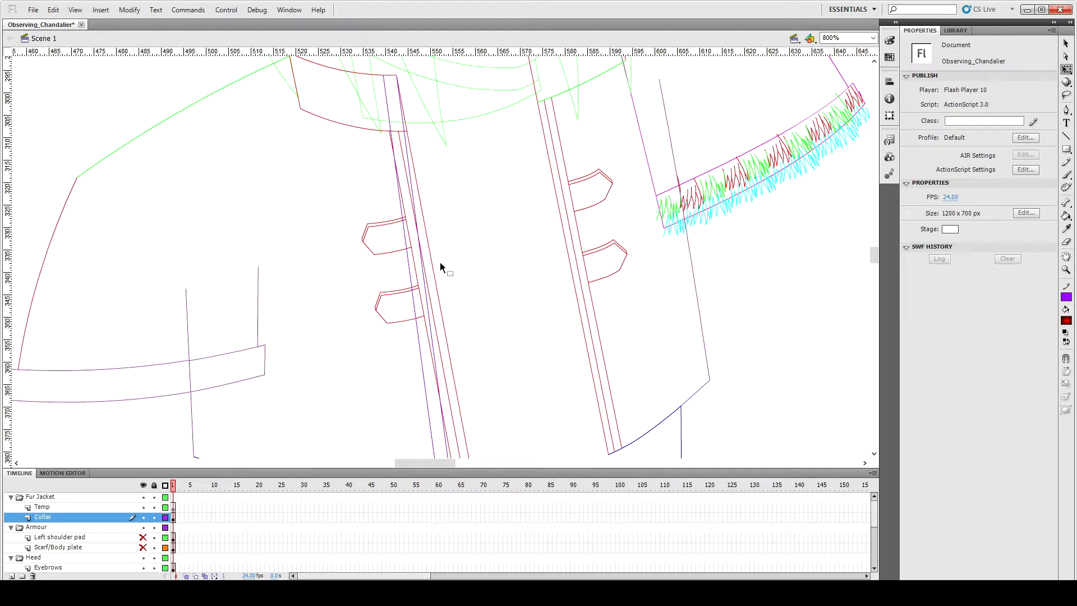
Step: Delete the innermost old red line of the left placket
click(432, 261)
key(Delete)
click(406, 127)
click(408, 132)
Step: Duplicate the purple line once more and offset it left as the third placket line
click(391, 147)
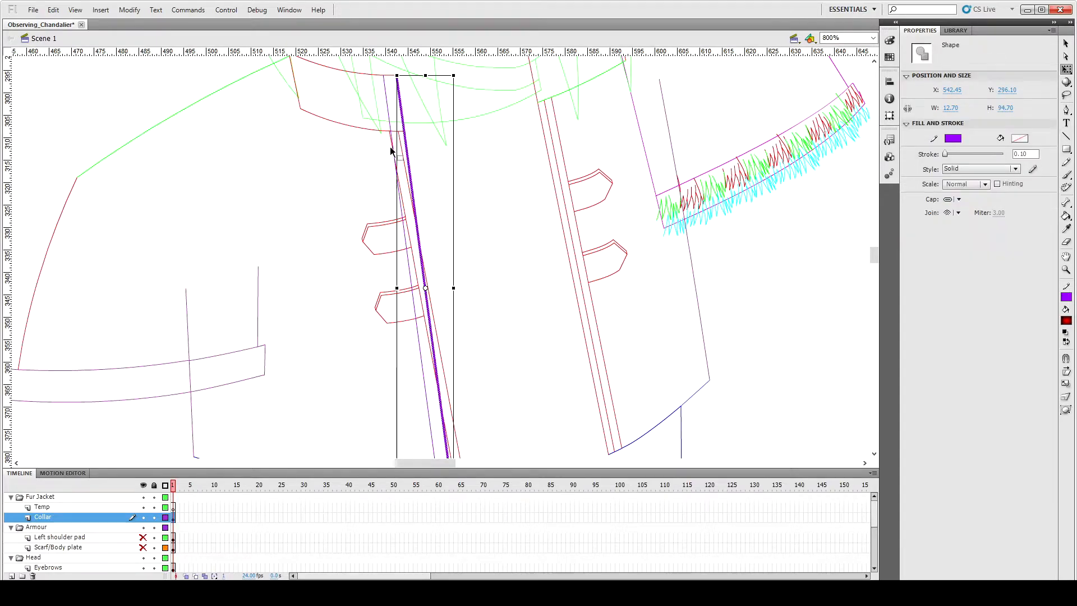
click(453, 166)
scroll(466, 220, down, 3)
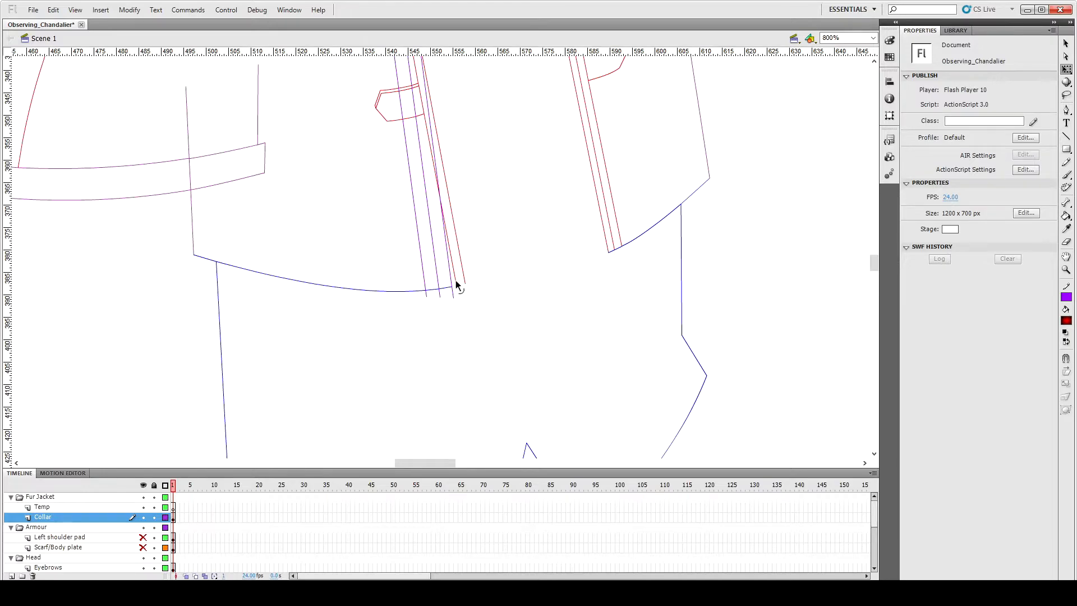
Step: Delete more of the old red placket lines and trim the leftmost purple line where it overlaps the collar
scroll(465, 279, up, 3)
click(408, 183)
click(409, 182)
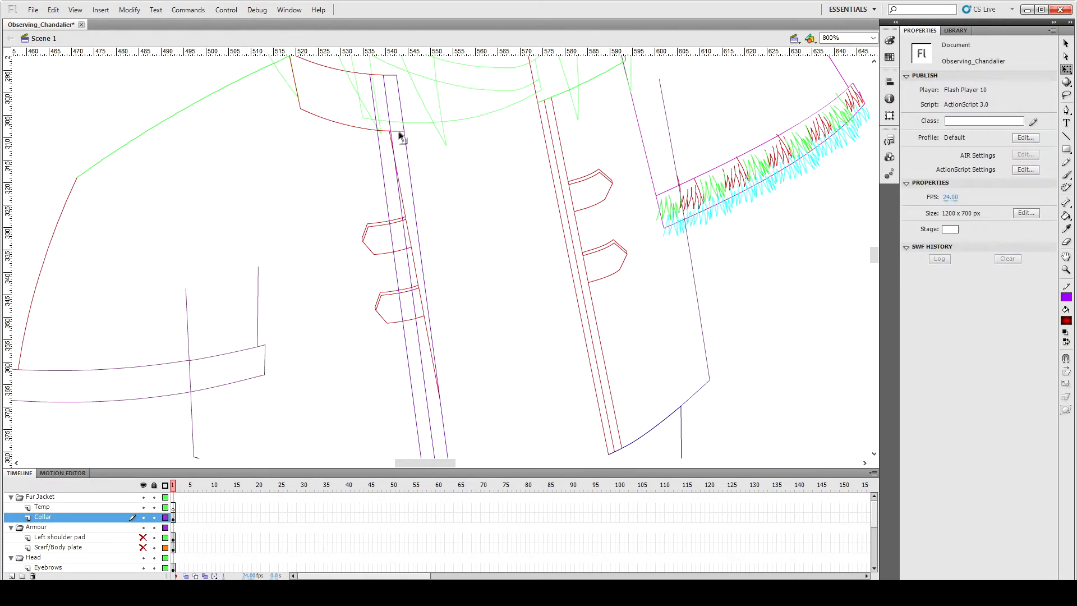
scroll(409, 191, up, 2)
click(372, 209)
key(Delete)
scroll(423, 219, down, 3)
double_click(414, 221)
key(shift+Left)
key(shift+Left)
key(shift+Left)
key(shift+Left)
key(ctrl+z)
key(ctrl+z)
key(ctrl+z)
key(ctrl+z)
Step: Nudge the two left buckle straps left, clear of the purple placket lines
scroll(409, 223, up, 1)
click(390, 140)
double_click(406, 203)
key(Left)
key(Left)
key(Left)
key(Left)
key(Left)
key(Left)
key(Left)
Step: Delete the leftover red placket segments attached to the left buckle straps
click(400, 359)
key(Delete)
click(371, 204)
key(Delete)
click(374, 219)
click(389, 241)
click(377, 232)
key(Delete)
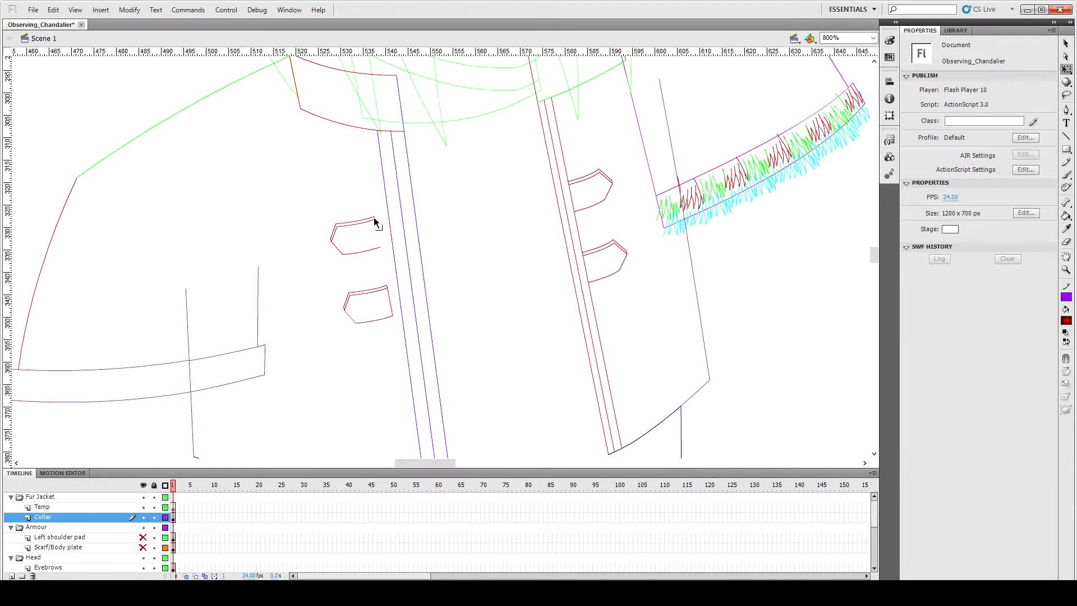
Step: Select both left buckle straps together and nudge them three steps right toward the placket
click(372, 288)
shift+click(372, 249)
key(Right)
key(Right)
key(Right)
click(384, 278)
Step: Undo the last edit, then nudge the strap outlines left and down so they meet the outer purple placket line
key(ctrl+z)
drag(409, 208, 413, 214)
key(Left)
key(Left)
key(Left)
key(Left)
key(Down)
key(Down)
key(Down)
click(491, 278)
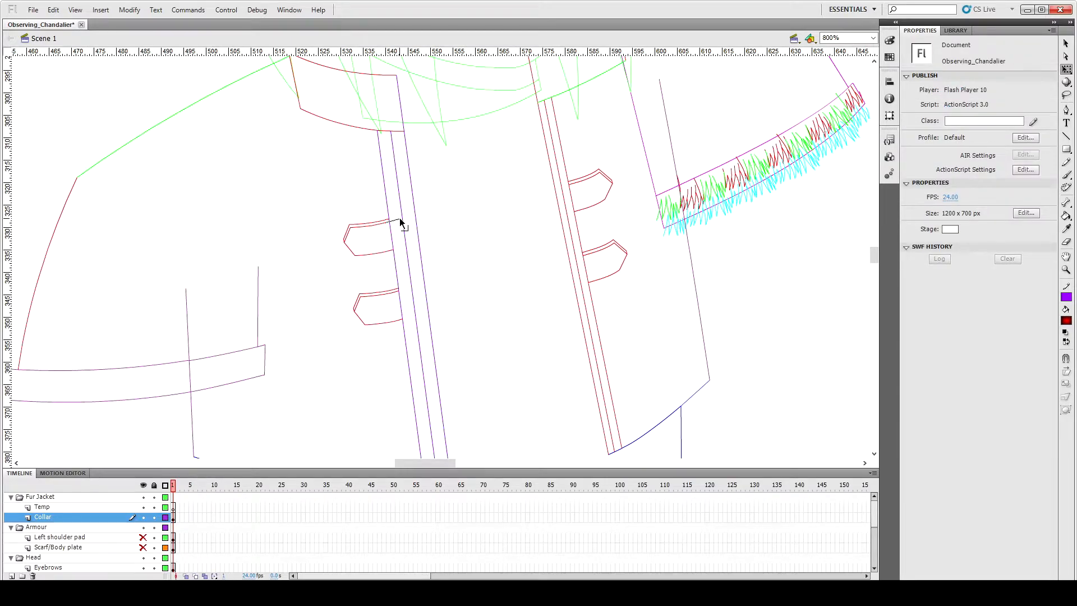
Step: Nudge the top and bottom edges of the lower left strap down by one step each
scroll(404, 253, down, 3)
scroll(406, 264, up, 4)
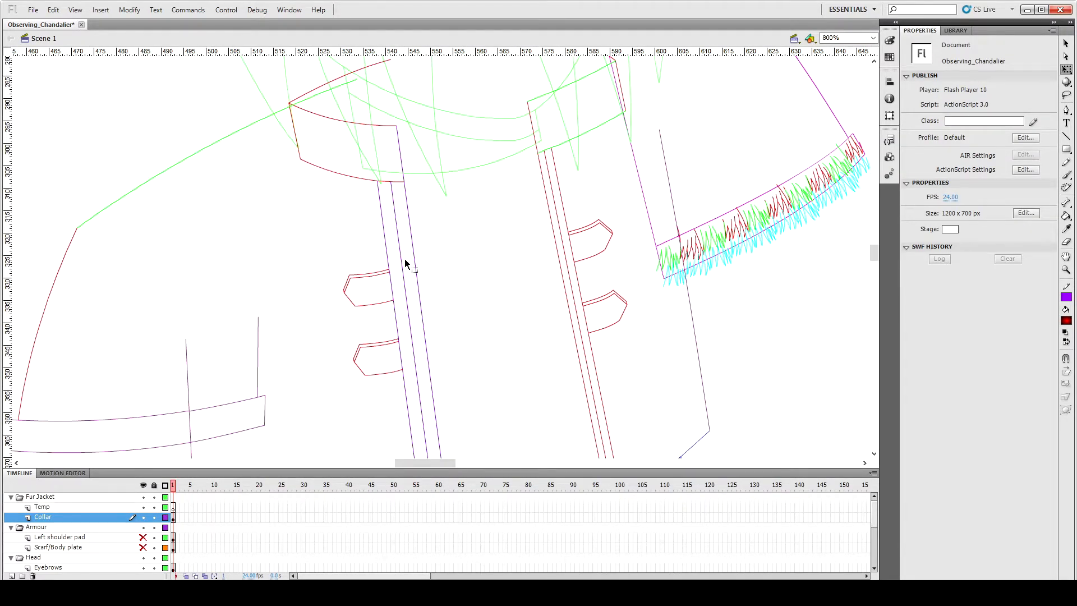
scroll(308, 313, down, 5)
scroll(462, 285, up, 3)
click(380, 249)
key(Down)
click(470, 228)
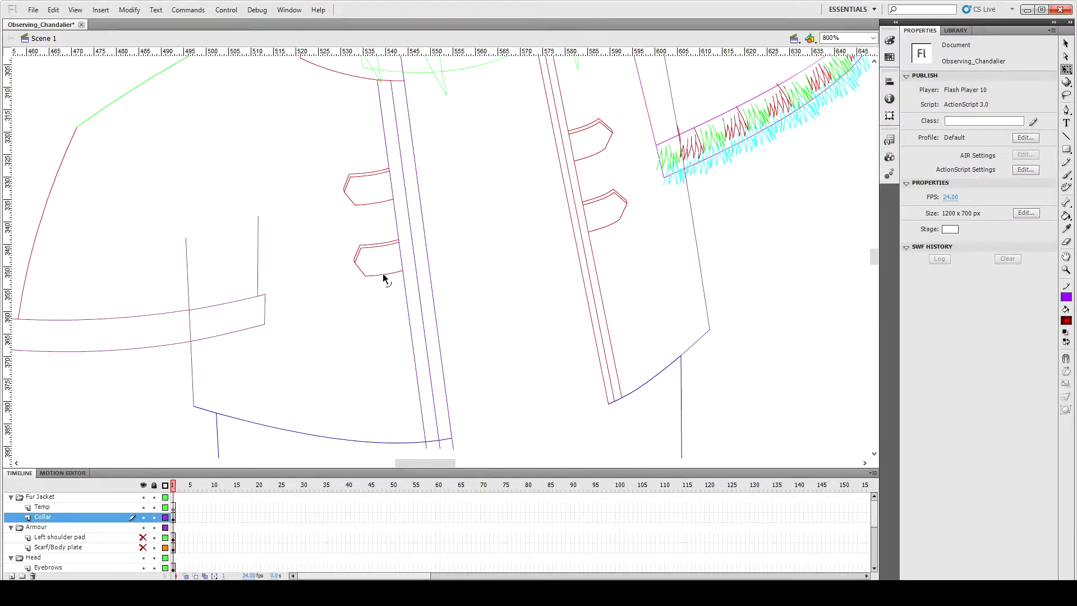
click(384, 278)
key(Down)
click(510, 287)
Step: Shift the right placket's straps and outer line two steps right and one step up
scroll(452, 345, down, 2)
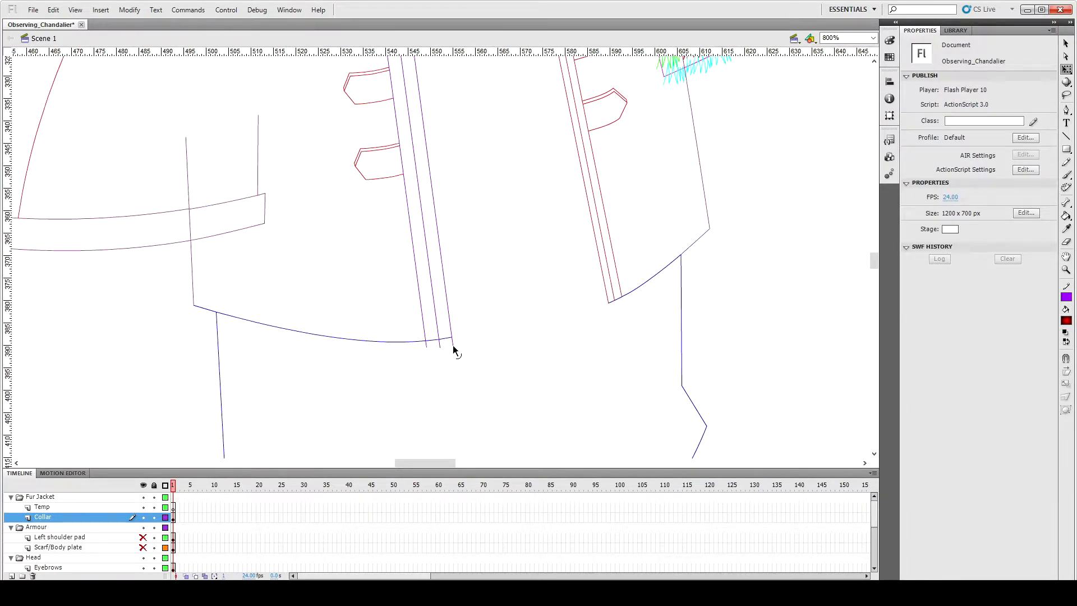
scroll(434, 349, up, 3)
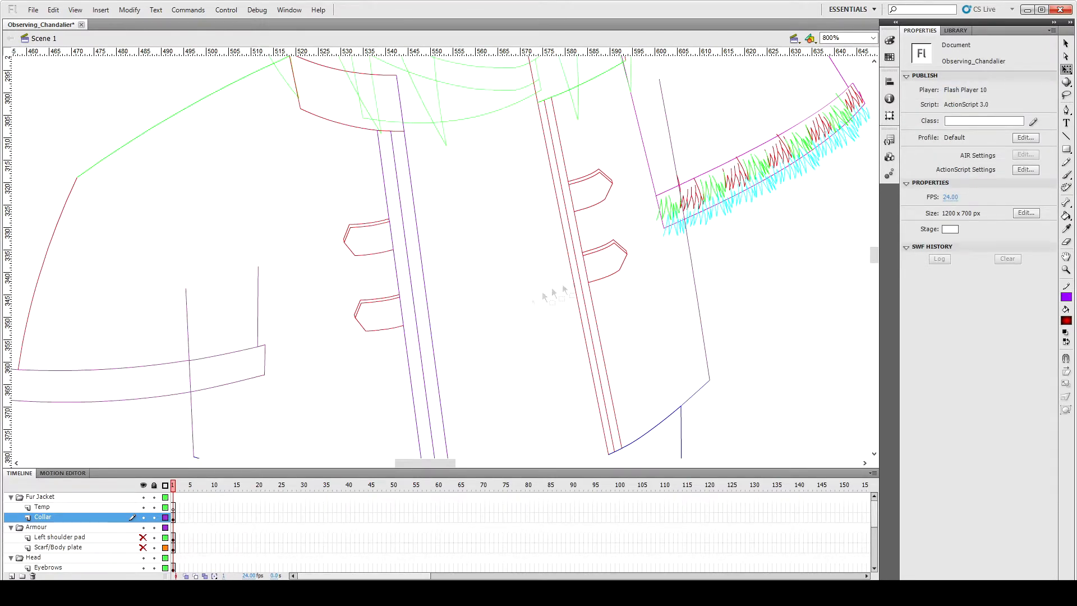
click(610, 281)
key(Right)
key(Right)
key(Up)
Step: Nudge the middle line of the right placket two steps right to even out the spacing
click(594, 346)
key(Right)
key(Right)
click(677, 336)
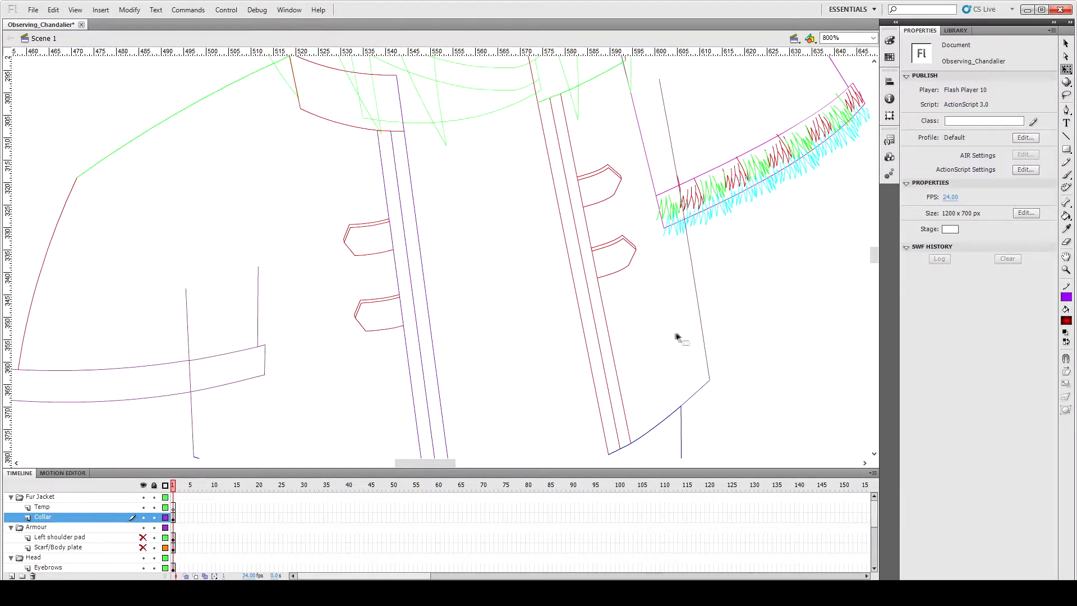
click(594, 330)
click(641, 328)
scroll(487, 332, up, 2)
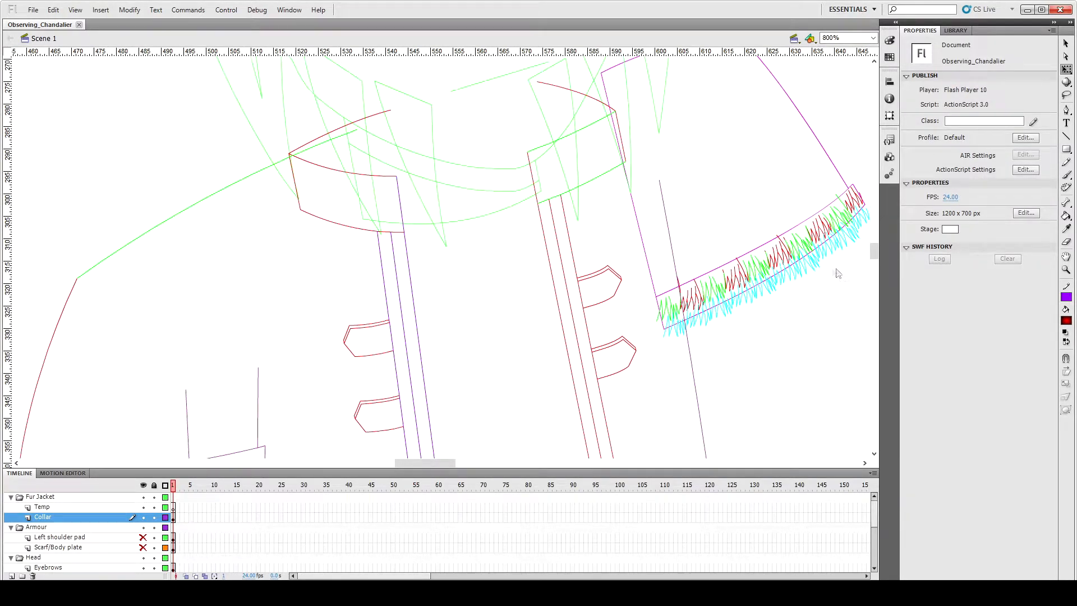
Step: On the Fur on jacket layer, draw a short line inside the left end of the collar as the first fur stroke
click(785, 261)
key(ctrl+g)
click(472, 282)
key(n)
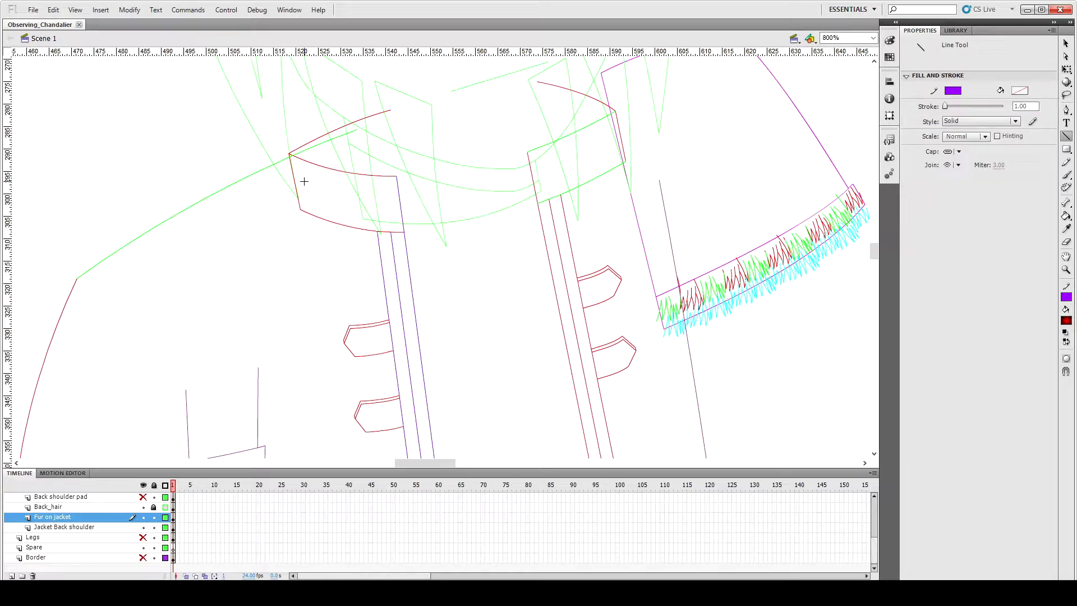
drag(313, 220, 306, 202)
Step: Nudge the new collar fur stroke two steps up and one left, and ready it for Free Transform
key(v)
click(307, 202)
key(Up)
key(Up)
key(Left)
key(q)
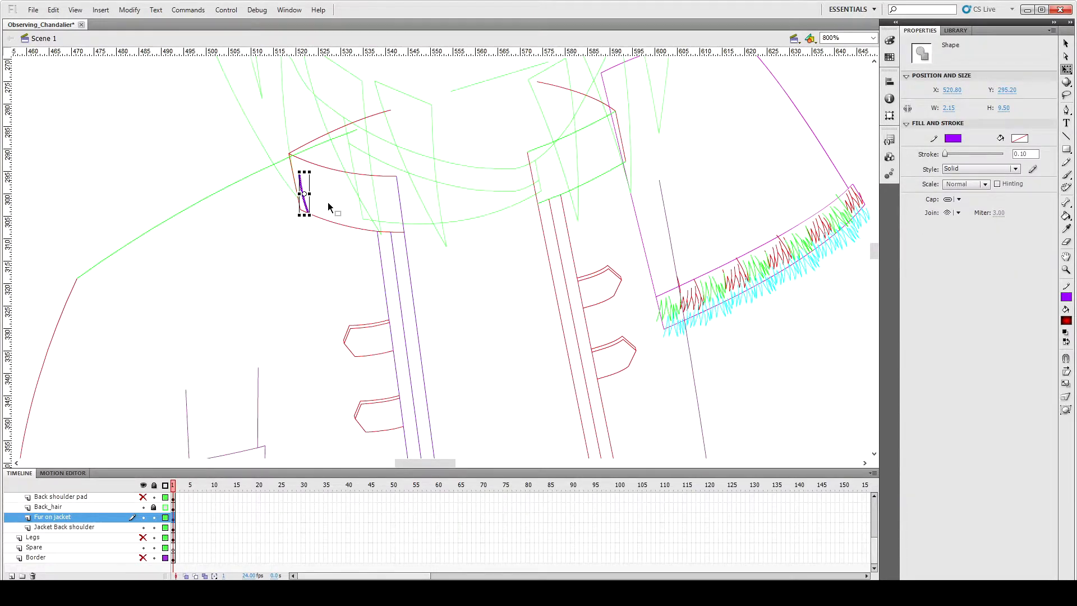
Step: Draw two more short fur strokes beside the first one in the collar, curving them into a zigzag
key(ctrl+=)
key(Escape)
key(n)
mouse_move(445, 241)
mouse_down()
mouse_move(440, 228)
mouse_move(452, 285)
mouse_move(461, 234)
mouse_move(459, 266)
mouse_up()
key(v)
key(n)
key(v)
key(n)
key(v)
click(459, 266)
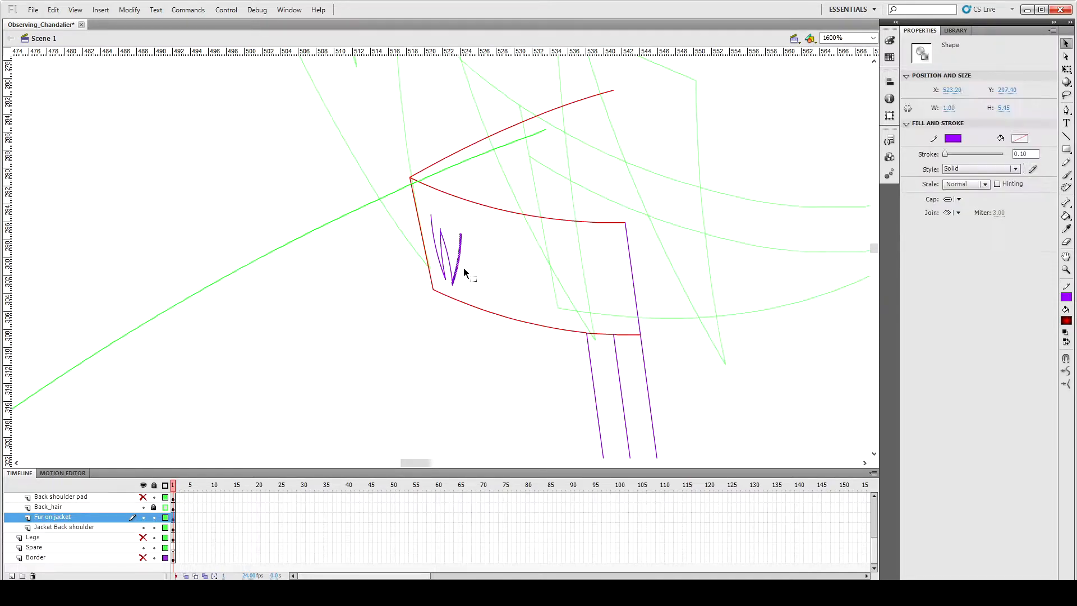
click(453, 236)
double_click(461, 243)
click(471, 243)
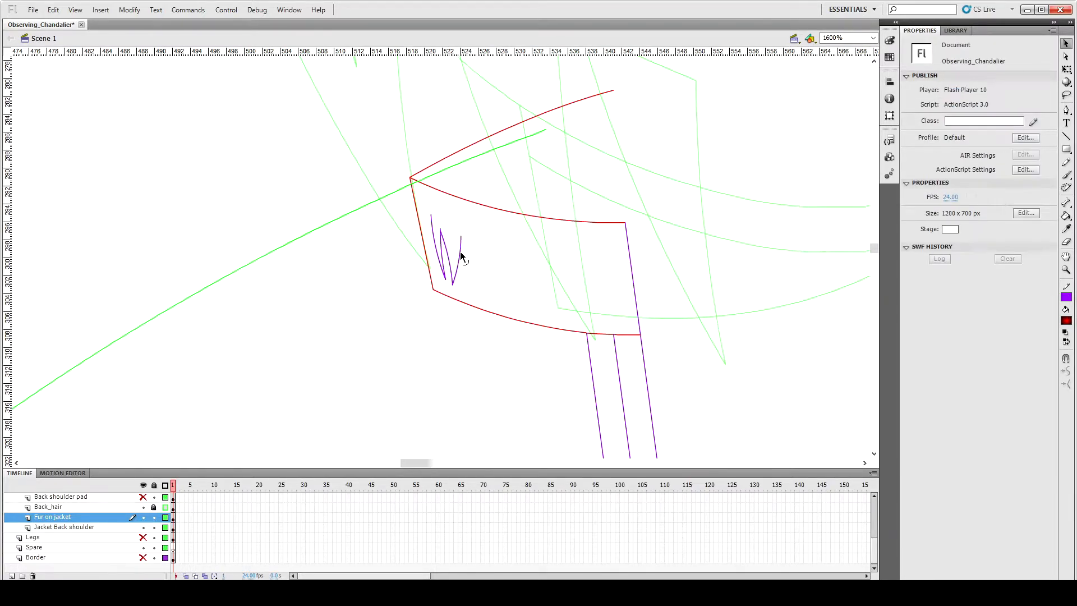
key(ctrl+z)
Step: Continue the zigzag of short curved fur strokes along the collar with the Line tool, bending each stroke with the Selection tool
key(n)
mouse_move(441, 234)
mouse_down()
mouse_move(456, 287)
mouse_move(451, 263)
mouse_move(483, 243)
mouse_move(456, 238)
mouse_move(467, 282)
mouse_up()
key(v)
key(n)
key(v)
key(n)
key(v)
key(n)
drag(468, 282, 461, 234)
key(v)
key(n)
mouse_move(482, 293)
mouse_down()
mouse_move(472, 237)
mouse_move(476, 269)
mouse_up()
key(v)
key(n)
key(v)
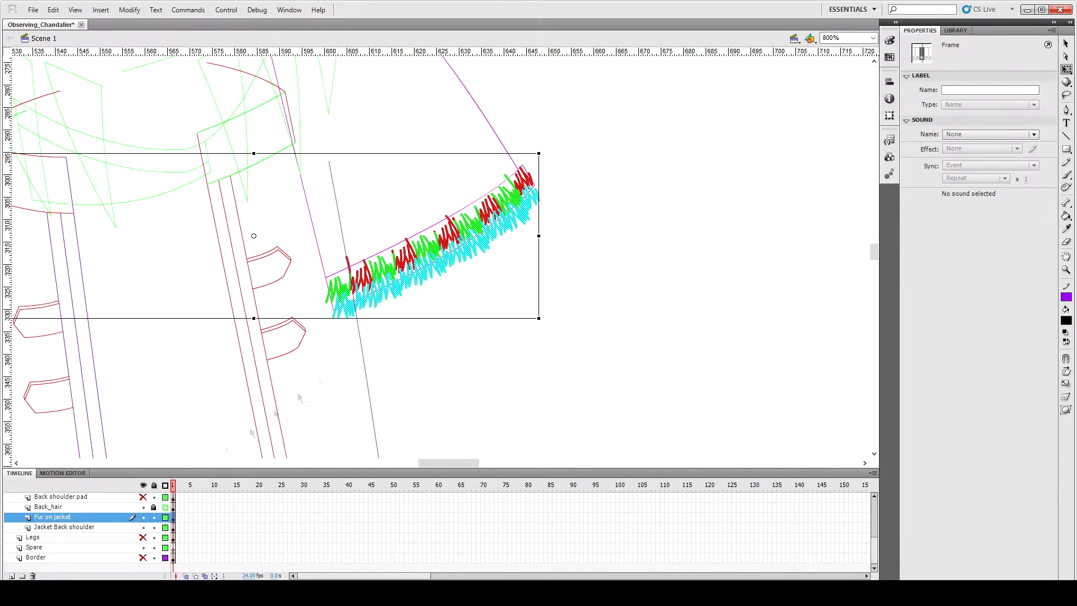
Step: Lock the Jacket Back shoulder layer and stretch the sleeve-hem fur outward so it covers the hem's outer end
click(298, 392)
drag(654, 381, 284, 128)
click(393, 196)
click(360, 336)
click(154, 497)
mouse_move(687, 369)
mouse_down()
mouse_move(273, 150)
mouse_move(285, 152)
mouse_up()
drag(538, 167, 567, 154)
click(558, 184)
Step: Delete the stray fur strokes around the outer end of the sleeve hem
key(ctrl+equal)
key(ctrl+equal)
click(553, 245)
double_click(425, 226)
key(Delete)
double_click(402, 239)
key(Delete)
click(437, 252)
key(Delete)
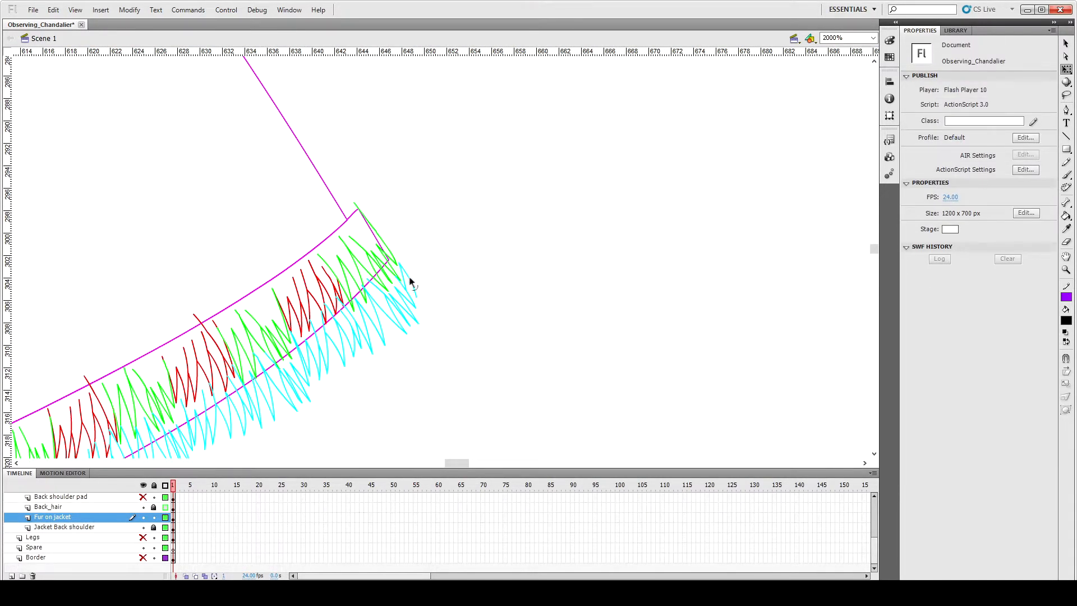
Step: Draw two short fur strokes down the collar's left edge, starting at its upper corner, and bend them into curves
key(ctrl+minus)
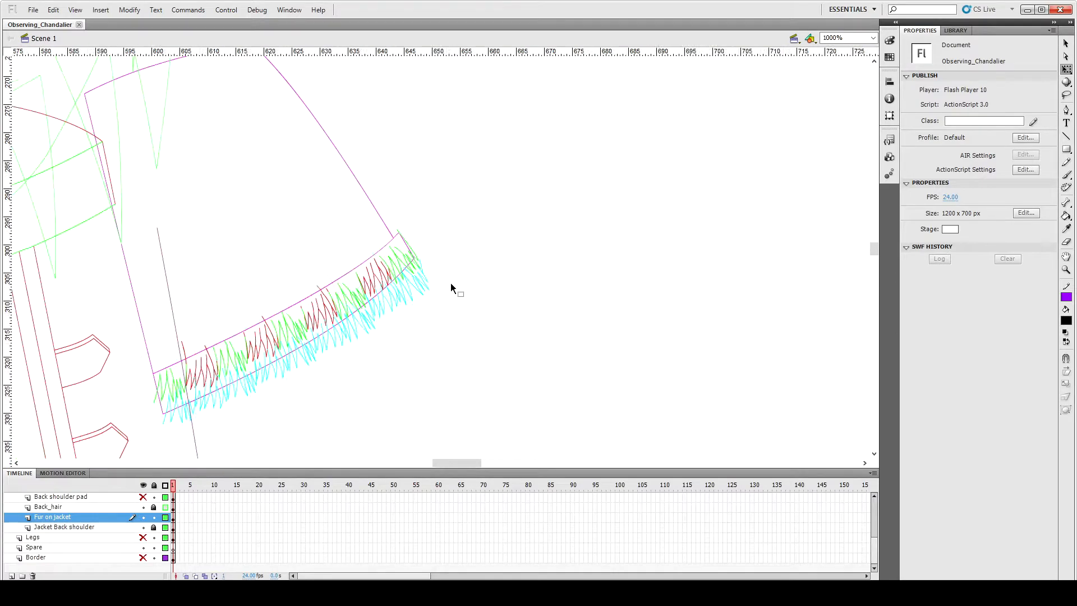
key(ctrl+minus)
double_click(86, 253)
key(ctrl+equal)
key(ctrl+equal)
click(516, 265)
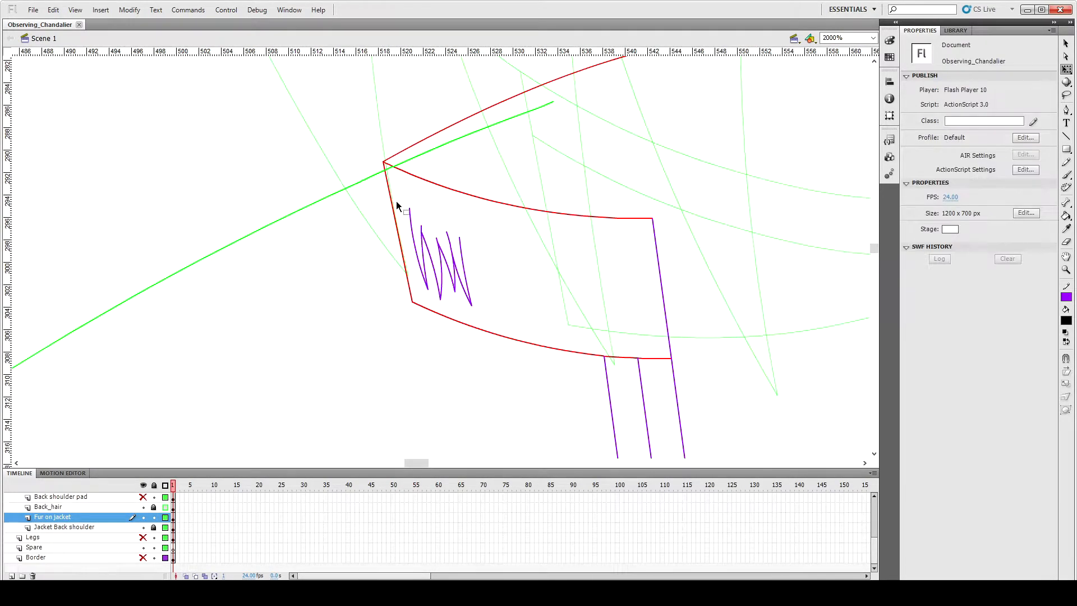
key(n)
mouse_move(383, 160)
mouse_down()
mouse_move(386, 244)
mouse_move(388, 203)
mouse_up()
key(v)
key(n)
drag(396, 279, 391, 252)
key(v)
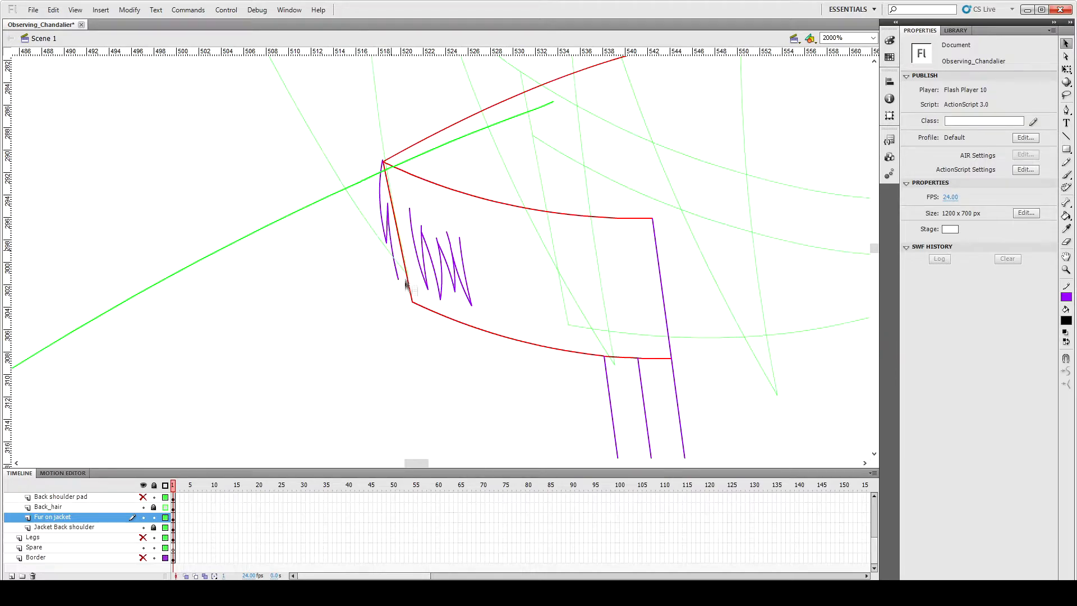
Step: Snap the first edge stroke to the collar corner and add another curved stroke down to the lower-left corner
drag(381, 163, 383, 162)
key(n)
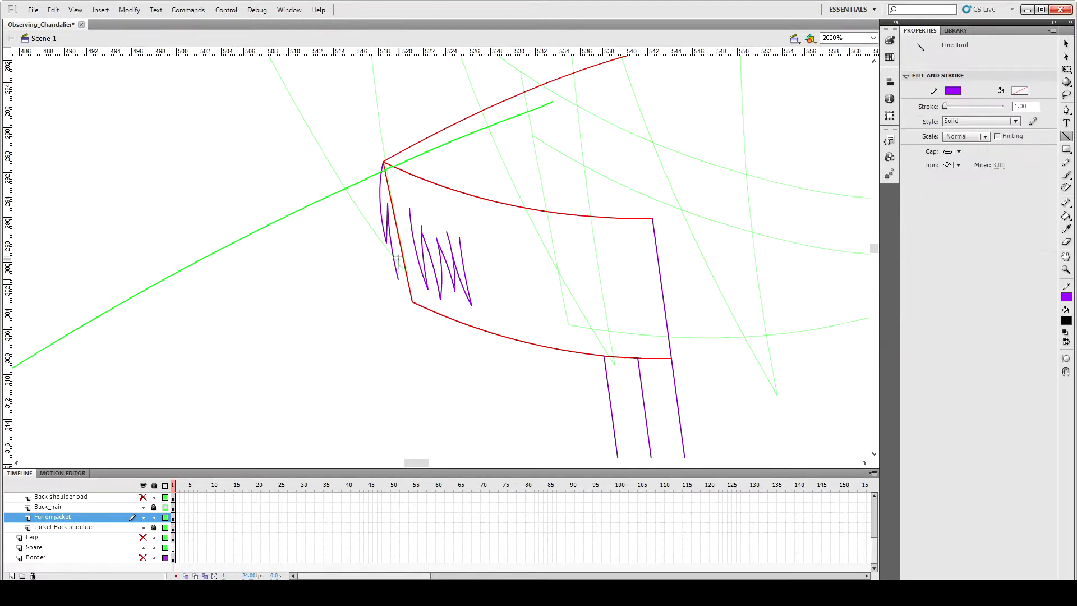
drag(406, 312, 407, 313)
key(v)
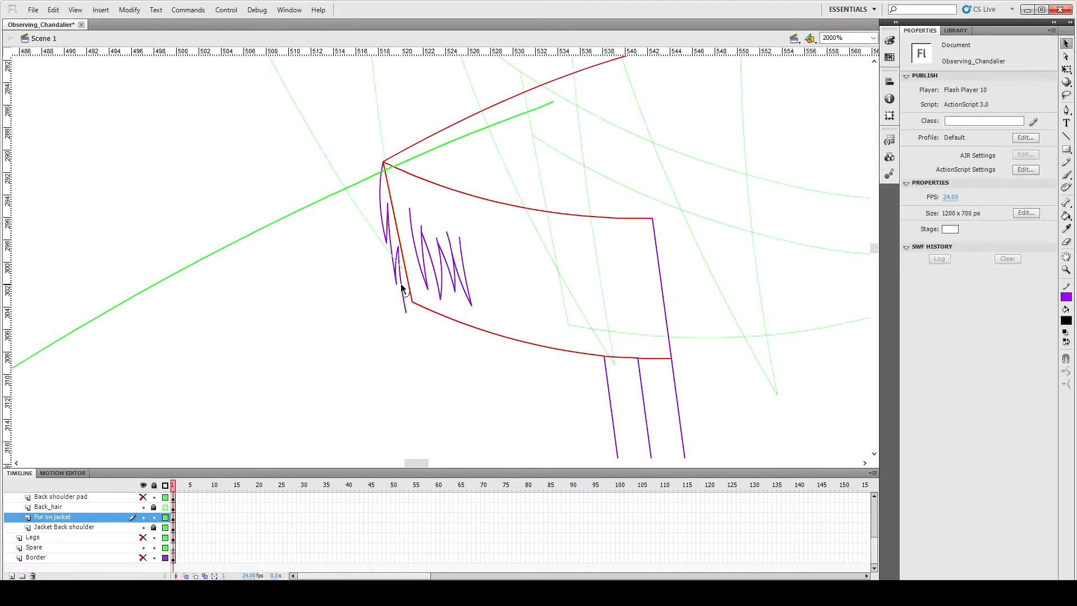
click(401, 289)
click(388, 303)
Step: Extend the zigzag inside the collar with another curved stroke and stretch the fur tips upward with Free Transform
key(n)
drag(460, 237, 481, 317)
key(v)
double_click(471, 286)
key(q)
click(509, 247)
click(470, 242)
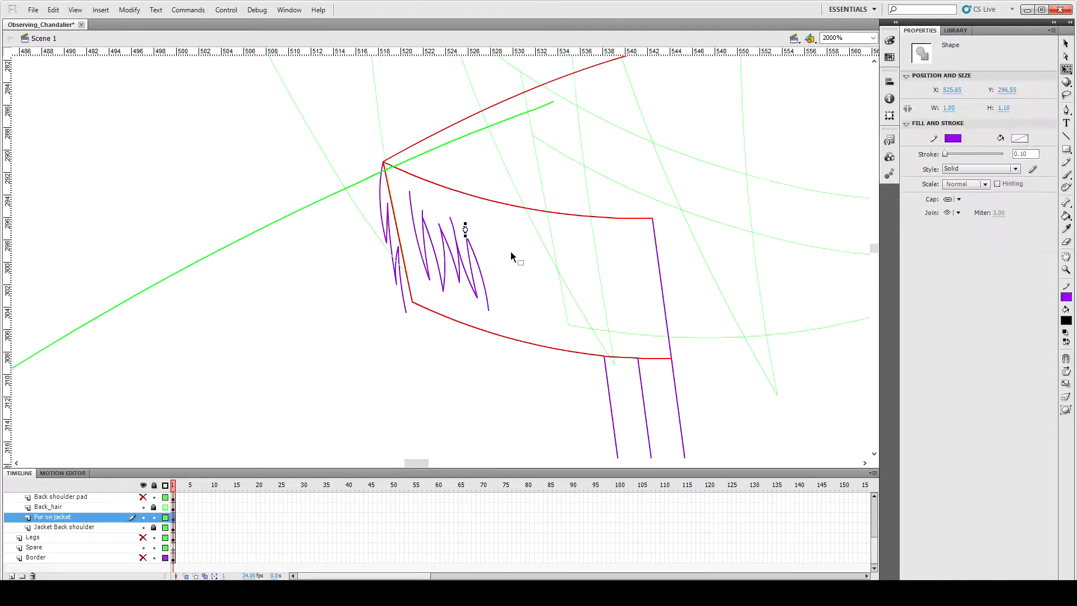
drag(468, 236, 463, 225)
click(500, 322)
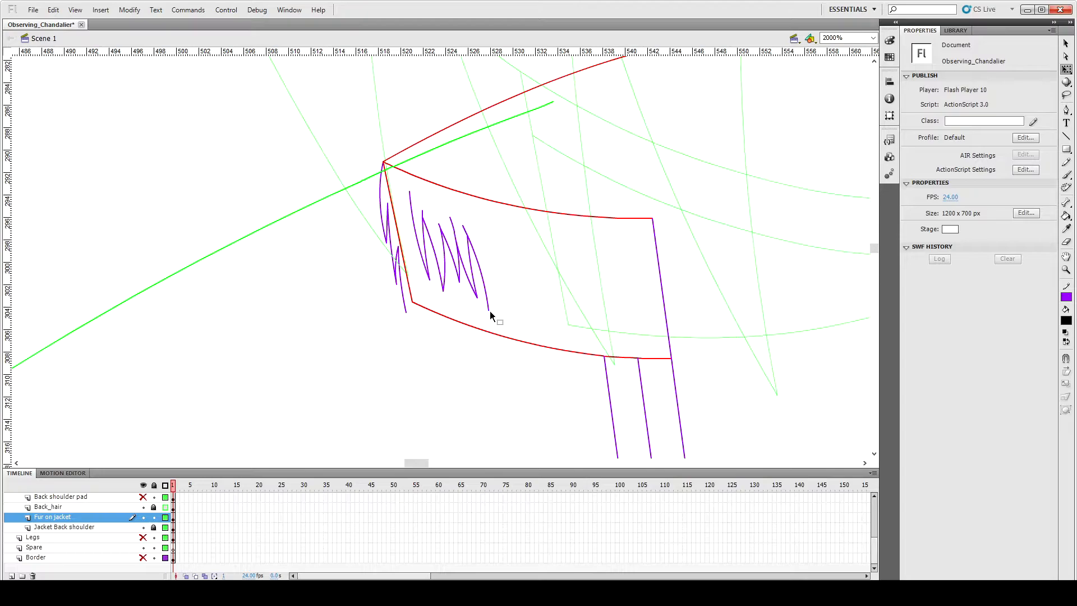
Step: Draw a rising fur stroke from the end of the collar zigzag and bend it outward
key(n)
drag(489, 309, 496, 241)
key(v)
drag(492, 281, 486, 242)
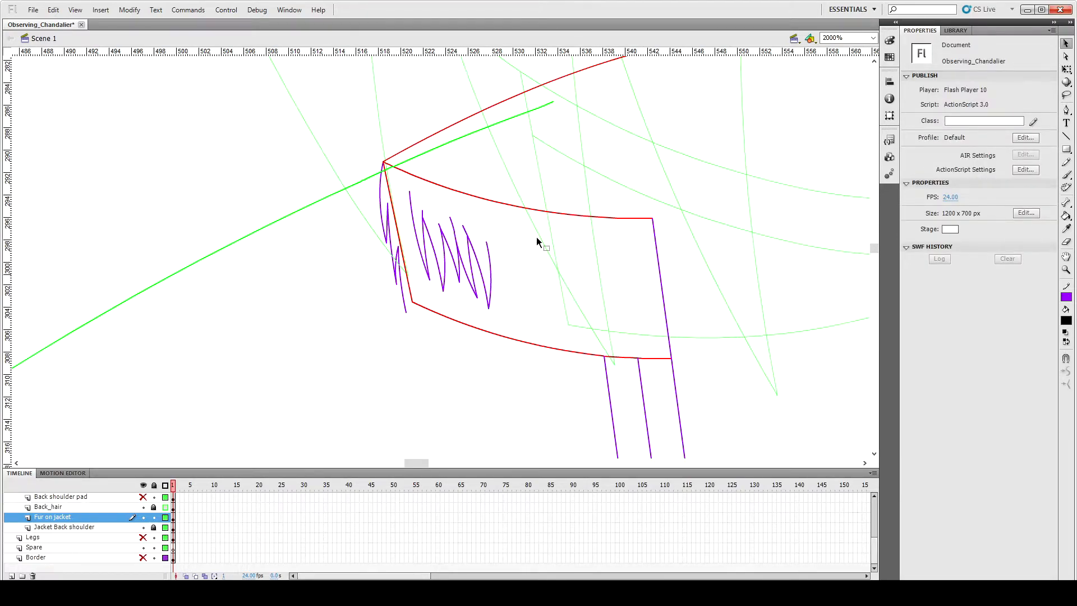
Step: Continue the collar zigzag with further falling and rising strokes, and delete the stray line end at the base
key(n)
mouse_move(487, 243)
mouse_down()
mouse_move(501, 318)
mouse_move(512, 248)
mouse_move(509, 286)
mouse_move(503, 248)
mouse_move(529, 314)
mouse_up()
key(v)
click(506, 317)
click(510, 321)
key(n)
key(v)
click(502, 316)
key(Delete)
Step: Curve the last falling stroke of the collar zigzag and add a rising curved stroke from its lower end
key(n)
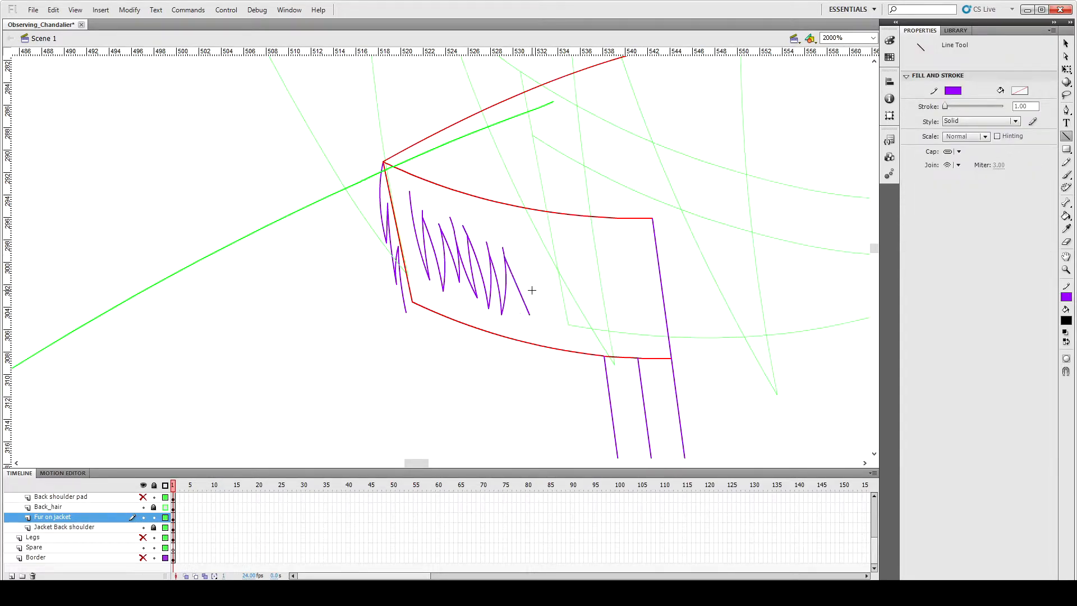
key(v)
key(n)
mouse_move(518, 252)
mouse_down()
mouse_move(528, 313)
mouse_move(524, 285)
mouse_up()
key(v)
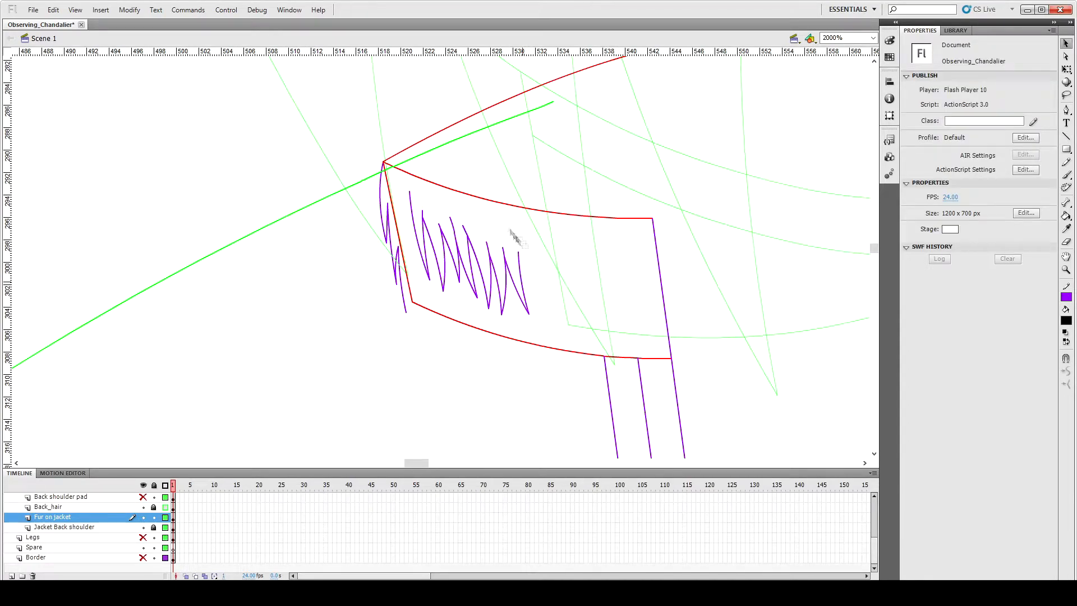
Step: Lengthen the newest collar fur tips upward with Free Transform
click(507, 257)
key(q)
drag(503, 246, 497, 226)
click(540, 285)
click(501, 241)
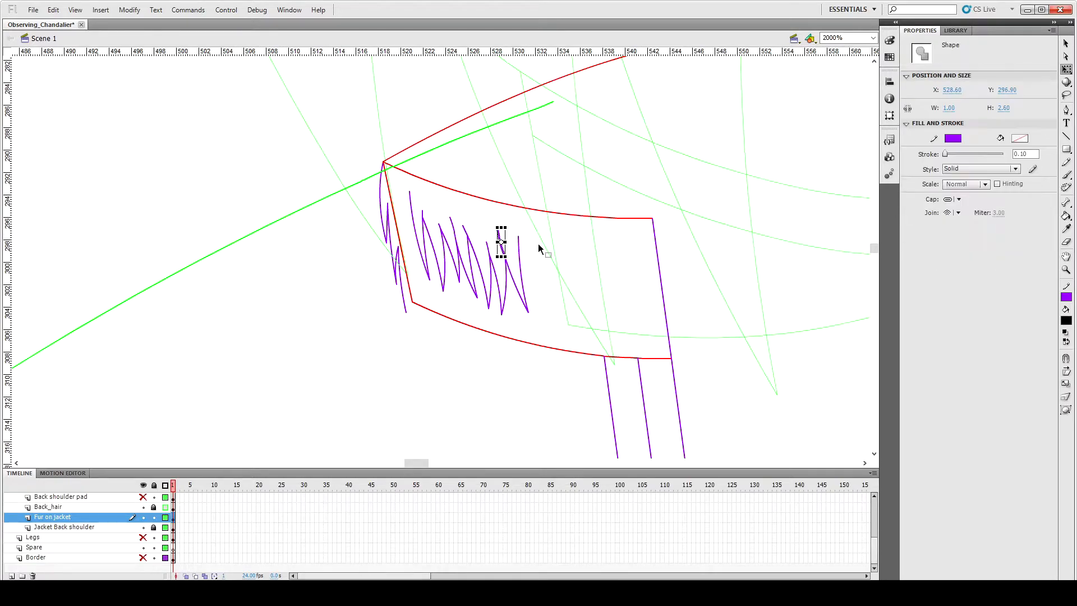
click(510, 271)
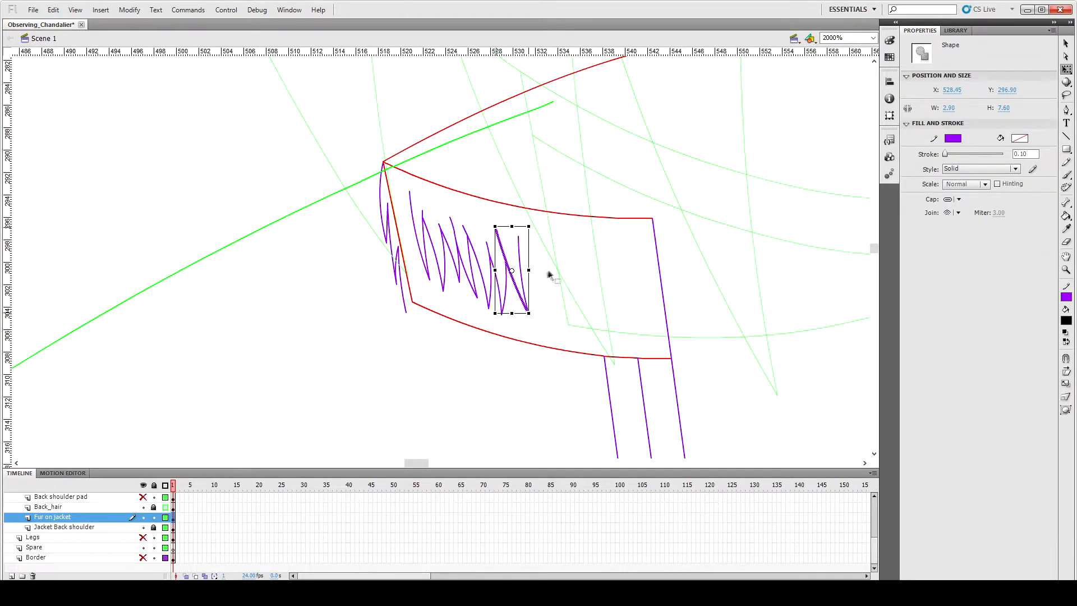
click(551, 273)
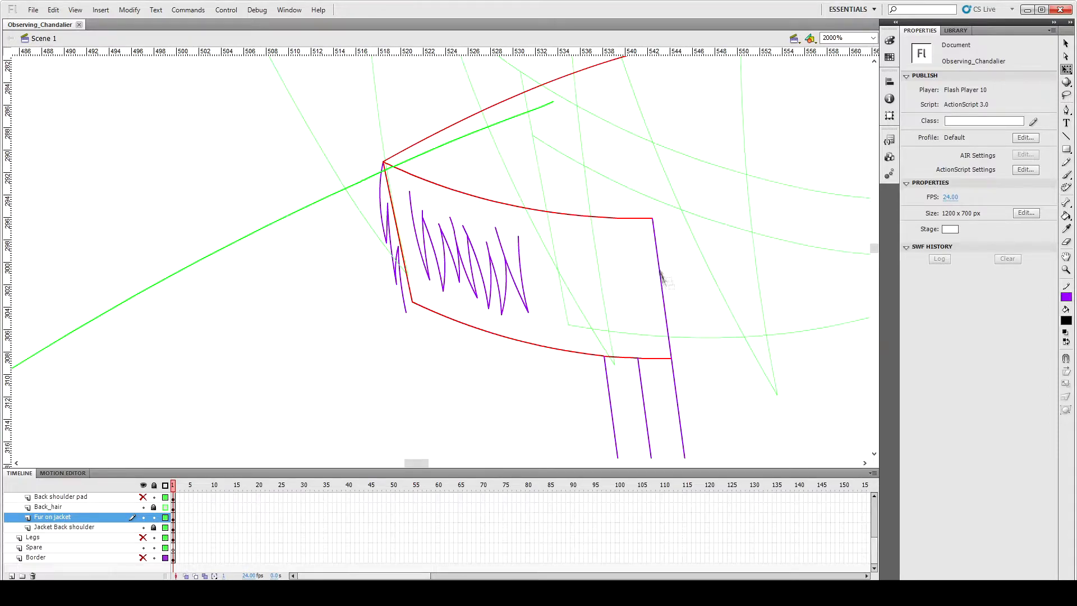
Step: Draw a long curved falling stroke and a rising stroke beside it to continue the collar zigzag
key(n)
mouse_move(519, 252)
mouse_down()
mouse_move(551, 325)
mouse_move(542, 291)
mouse_up()
key(v)
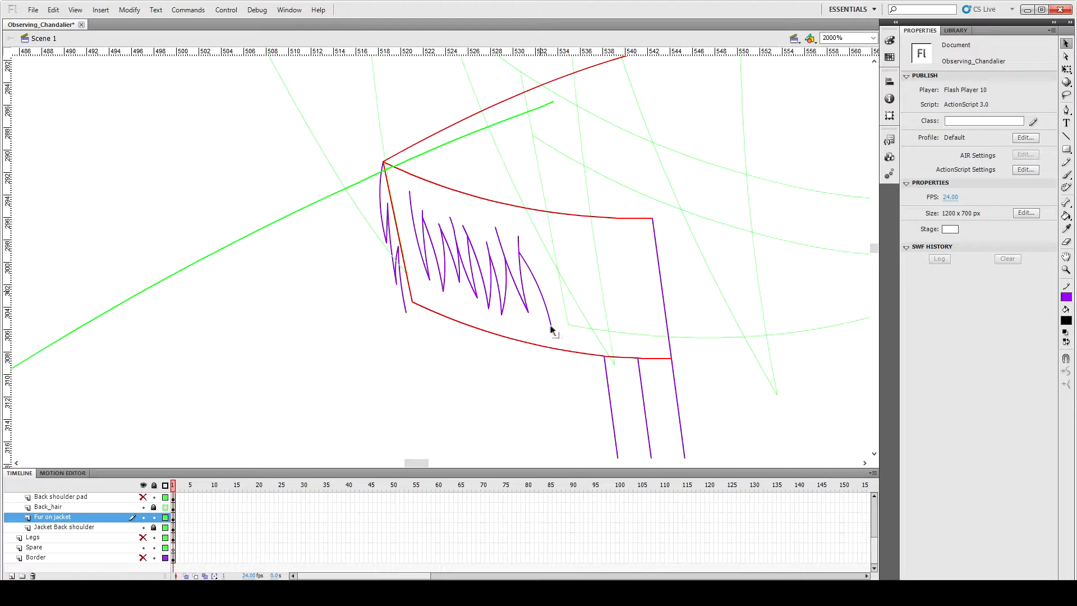
key(n)
drag(544, 243, 551, 325)
key(v)
Step: Add a wider S-curved fur stroke sweeping toward the collar's lower edge, redrawing it, with a rising curved stroke from its end
drag(549, 284, 598, 331)
key(n)
key(ctrl+z)
key(v)
mouse_move(564, 279)
mouse_down()
mouse_move(600, 335)
mouse_move(578, 303)
mouse_move(579, 251)
mouse_move(575, 268)
mouse_up()
key(n)
key(v)
key(n)
key(v)
Step: Draw another falling fur stroke toward the collar's lower-right corner and bend it into an S-curve
key(n)
drag(580, 274, 638, 337)
key(v)
key(n)
key(v)
click(604, 309)
click(640, 341)
Step: Draw a rising curved stroke from the end of the last S-curved fur stroke and extend its tip
key(n)
drag(637, 337, 620, 296)
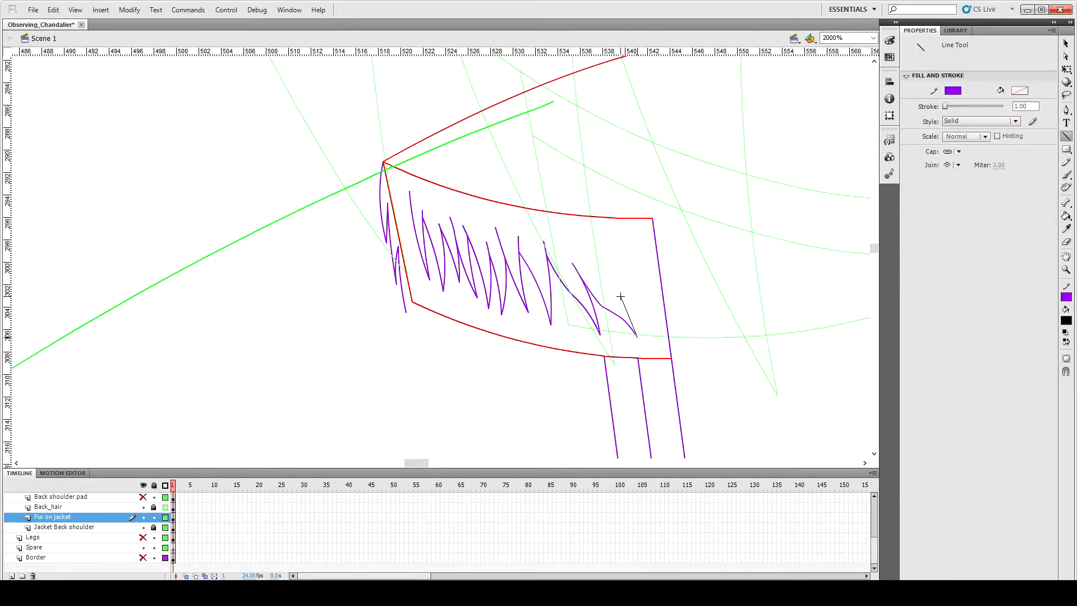
key(v)
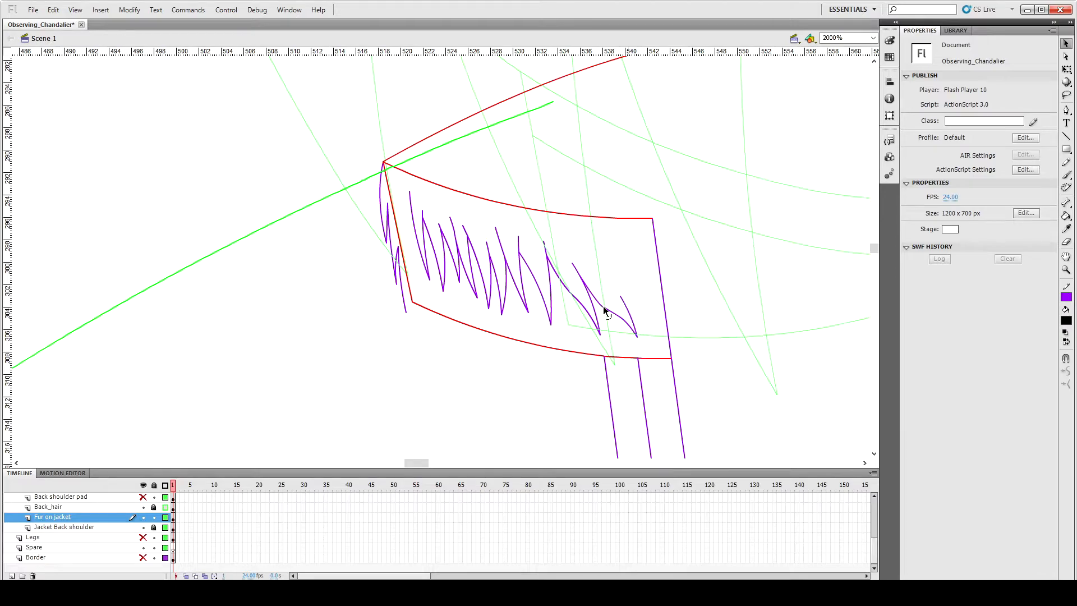
key(n)
mouse_move(620, 296)
mouse_down()
mouse_move(579, 246)
mouse_move(635, 295)
mouse_up()
key(v)
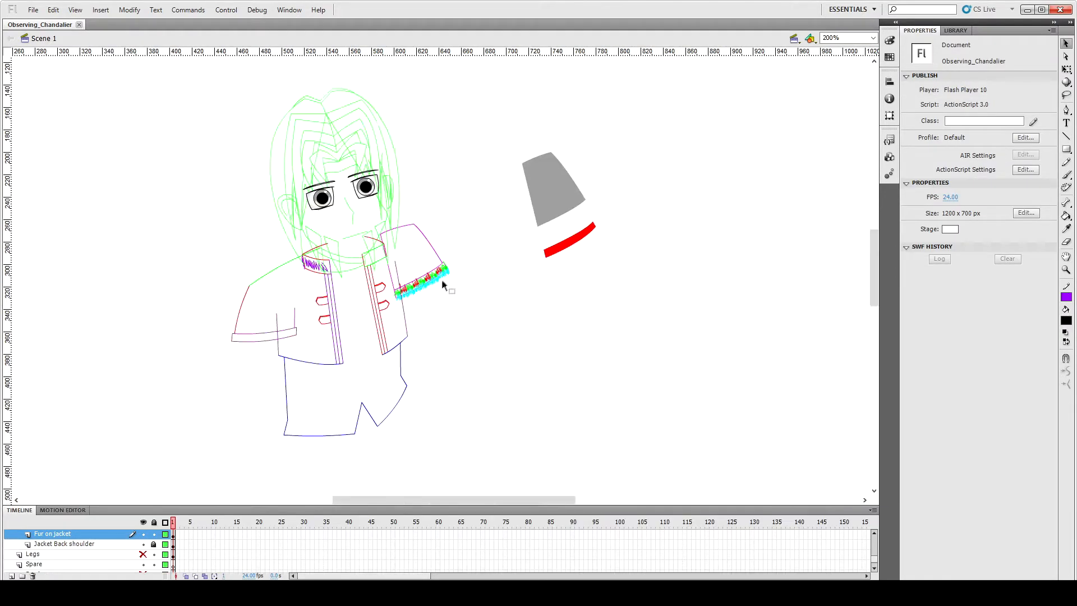
Step: Try to enlarge the cyan fur row along the sleeve hem with Free Transform
click(436, 331)
key(ctrl+equal)
key(ctrl+equal)
key(ctrl+equal)
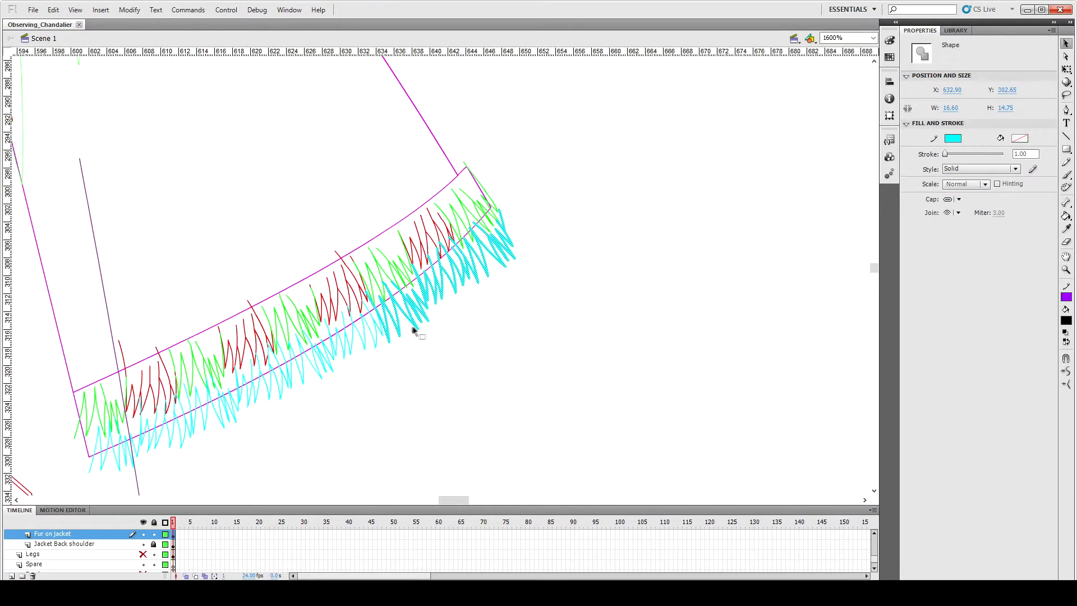
double_click(376, 343)
key(q)
drag(514, 209, 632, 178)
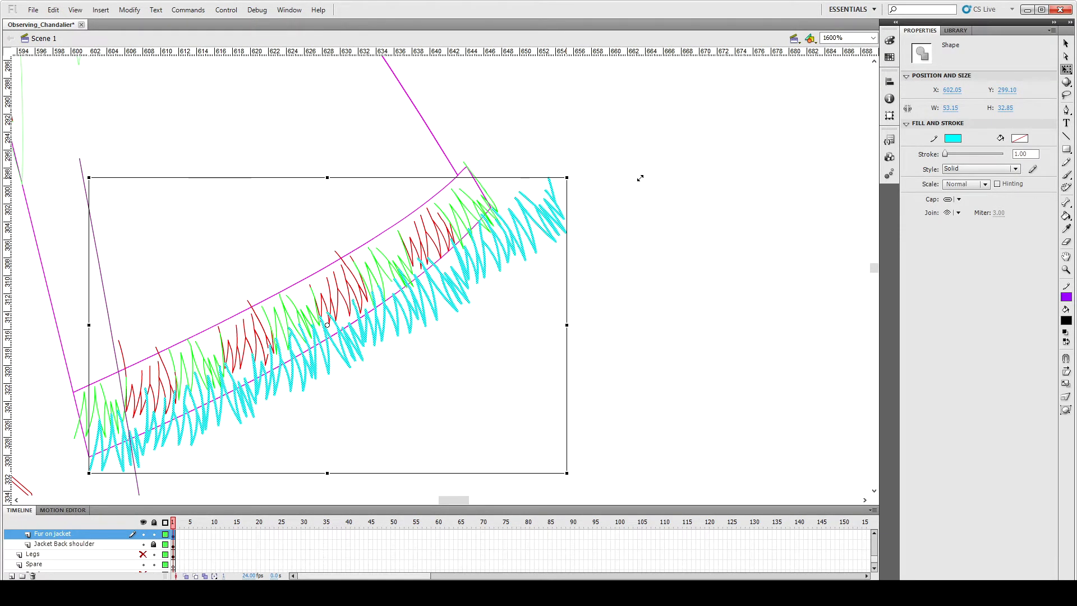
click(514, 238)
key(ctrl+z)
Step: Select the fur stroke at the collar's lower-left corner and nudge it down and slightly right
key(ctrl+minus)
key(ctrl+minus)
key(ctrl+minus)
key(ctrl+minus)
key(ctrl+equal)
key(ctrl+equal)
key(ctrl+equal)
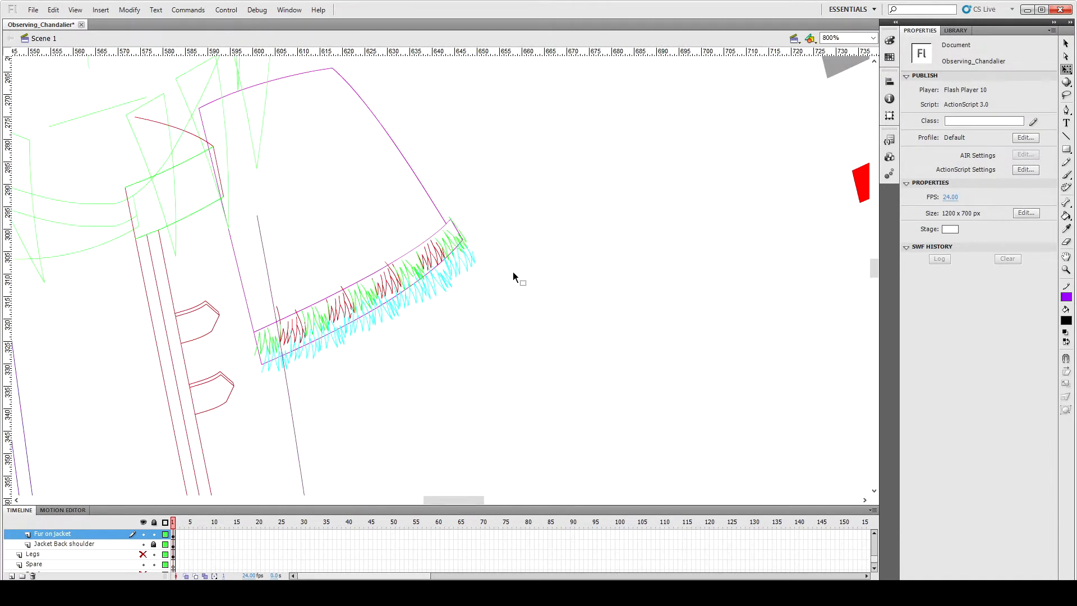
drag(459, 500, 436, 500)
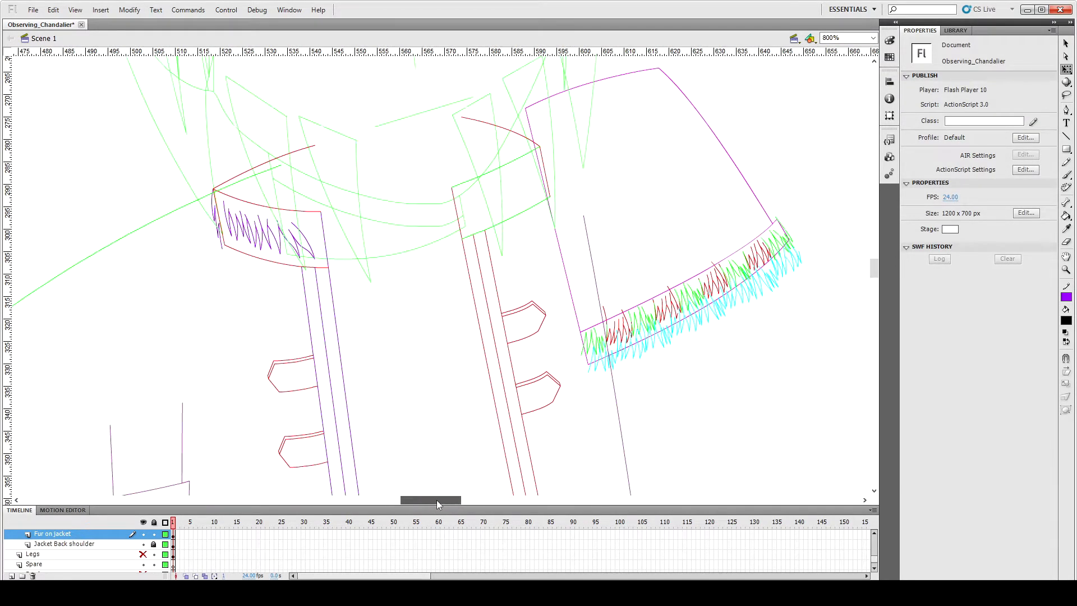
key(v)
click(303, 236)
key(ctrl+equal)
click(274, 277)
click(274, 275)
click(272, 272)
click(271, 272)
key(shift+Down)
key(shift+Down)
key(shift+Down)
key(shift+Down)
key(shift+Down)
key(shift+Right)
Step: Rework the fur stroke at the collar's left edge and set its stroke thickness to 0.1
mouse_move(262, 236)
mouse_down()
mouse_move(278, 298)
mouse_move(278, 254)
mouse_up()
key(n)
key(v)
click(278, 281)
drag(1038, 154, 985, 154)
text(0.1)
click(202, 428)
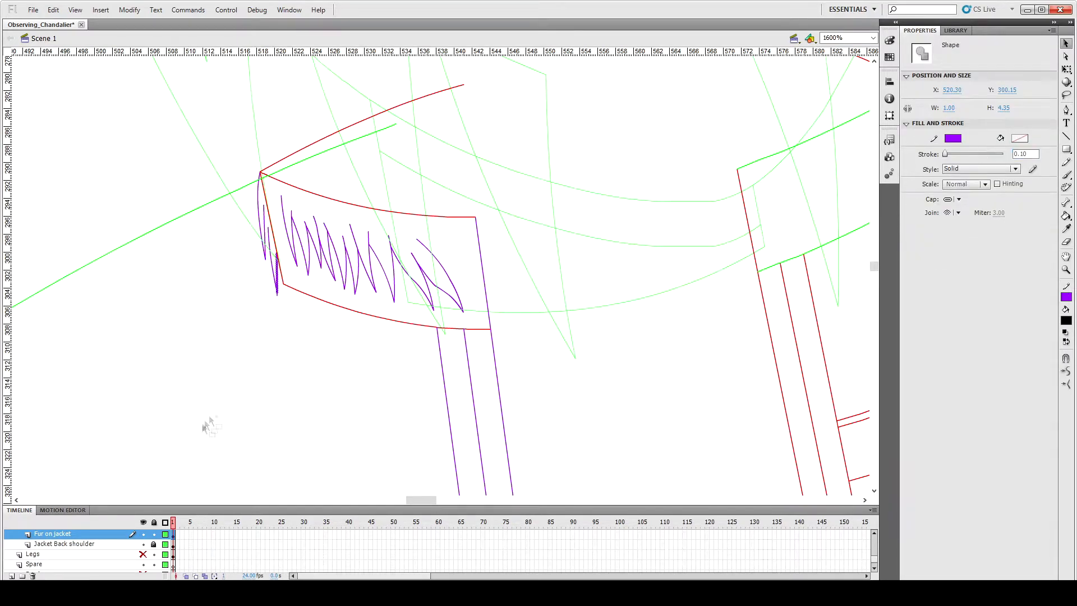
click(278, 285)
click(279, 276)
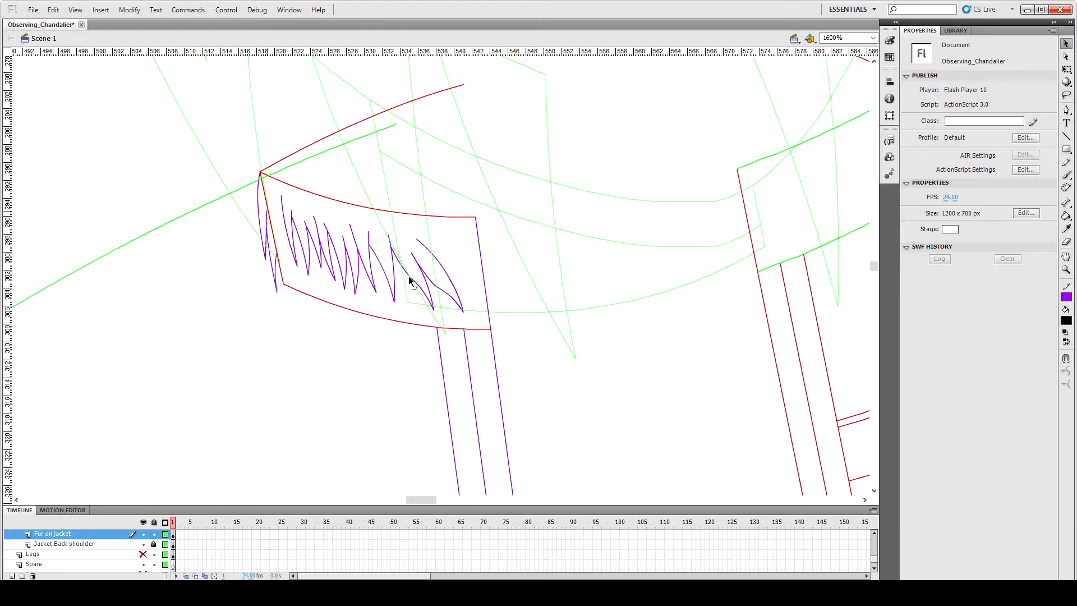
Step: Paste a curved fur stroke at the right end of the collar zigzag and adjust it with Free Transform
key(ctrl+v)
key(q)
drag(476, 278, 481, 277)
click(498, 281)
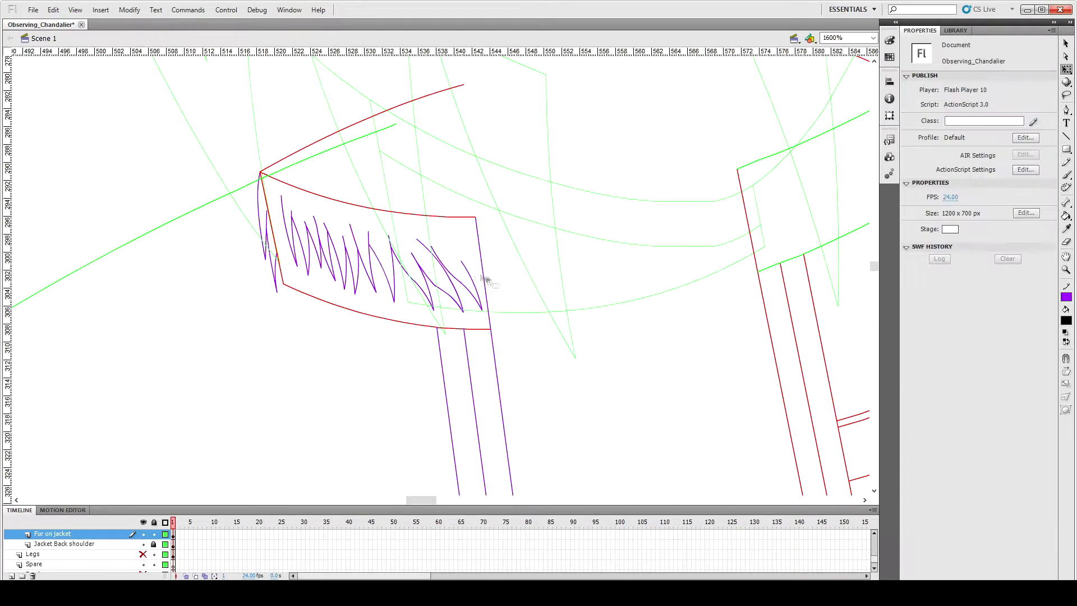
click(433, 249)
drag(431, 246, 416, 236)
click(455, 256)
Step: Draw a diagonal fur stroke across the collar's right edge and shift its upper tip outward from the zigzag
key(n)
drag(455, 239, 498, 301)
key(v)
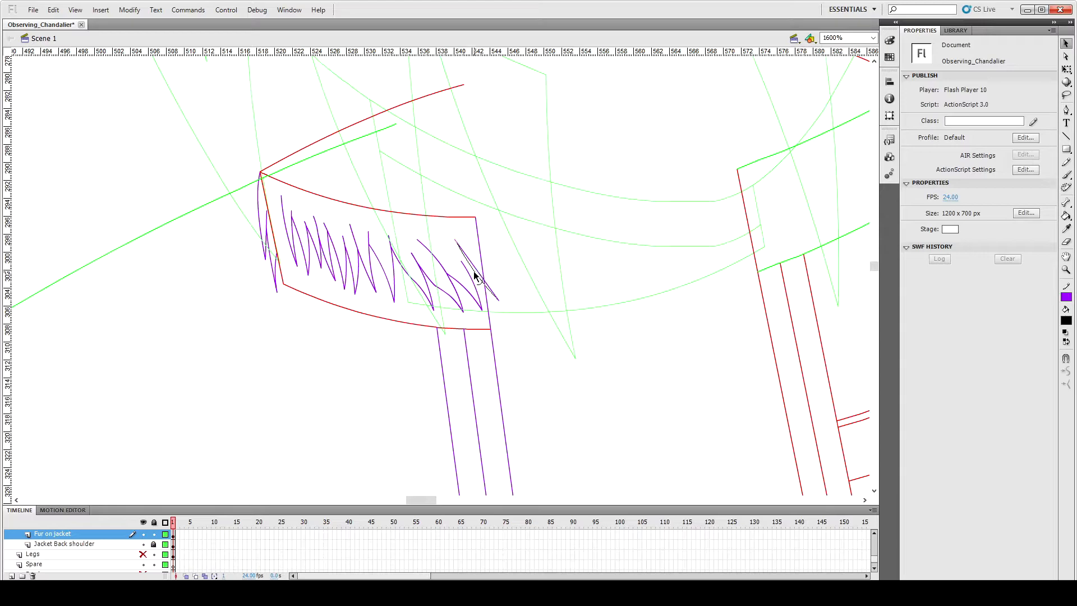
drag(456, 240, 448, 243)
Step: Draw connected curved fur strokes from the collar's upper-right corner down to the diagonal stroke's lower end
key(n)
drag(476, 217, 490, 253)
key(v)
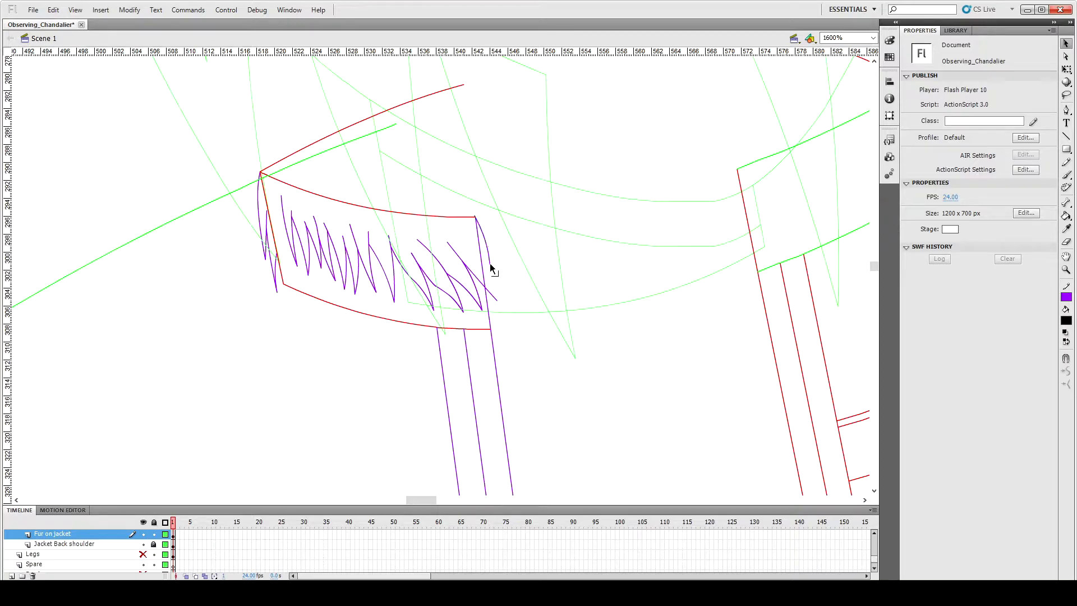
key(n)
drag(507, 306, 507, 306)
key(v)
Step: Draw a curved fur stroke from the diagonal stroke down past the collar's lower-right corner
key(n)
drag(495, 297, 521, 355)
key(v)
key(n)
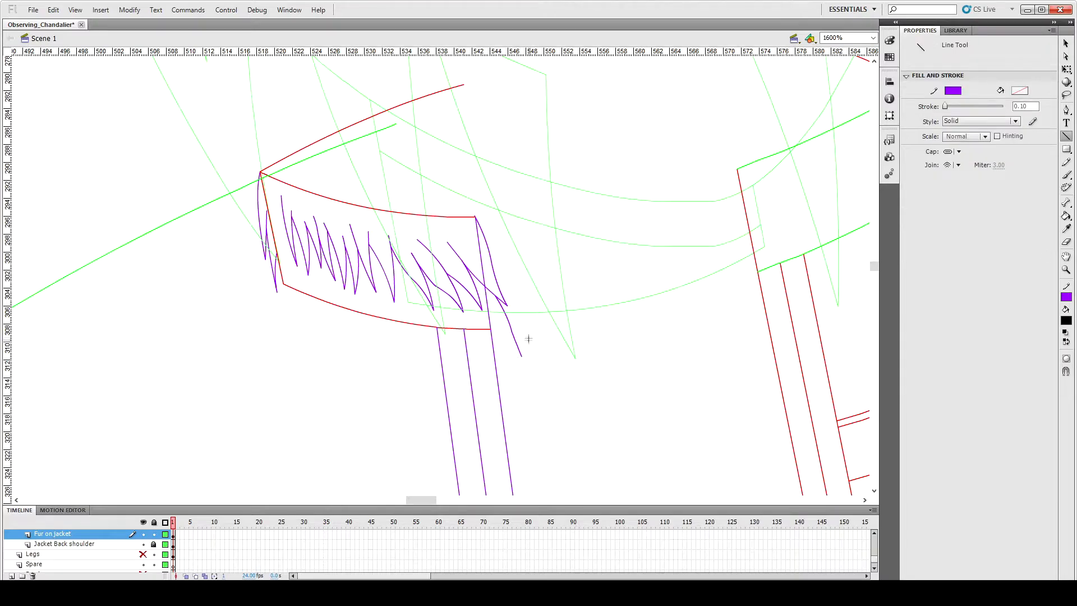
key(v)
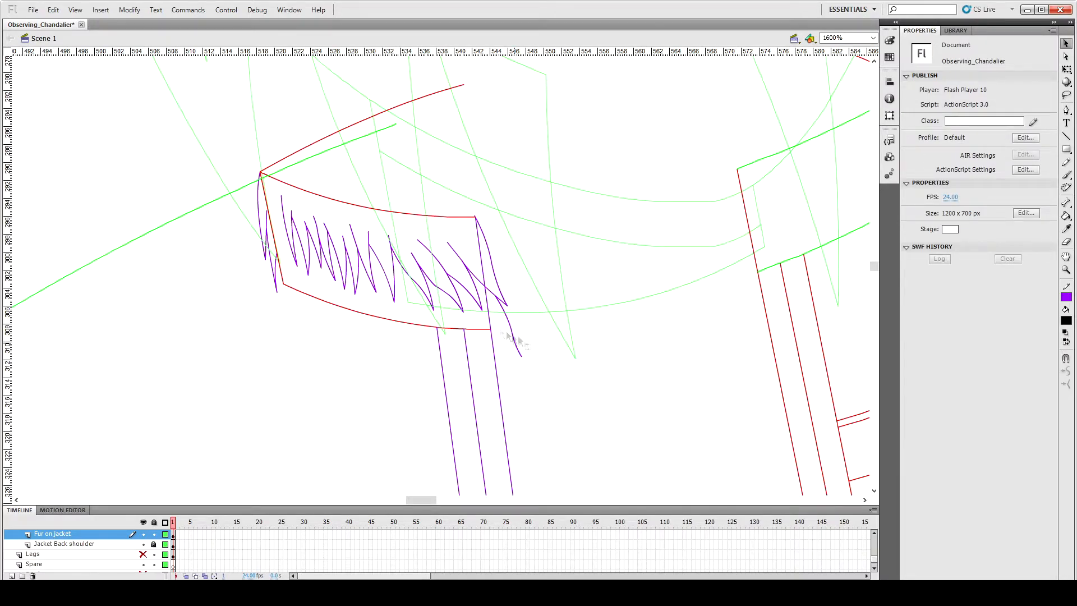
Step: Trim the overlong fur tip at the collar's lower-right corner and close the tuft with a return stroke
drag(509, 323, 514, 356)
click(537, 351)
click(518, 354)
key(Delete)
key(n)
drag(277, 199, 286, 240)
Step: Stretch the left run of collar zigzag strokes to the collar's left edge with Free Transform and recolour it a darker purple
key(v)
click(292, 230)
shift+click(300, 234)
shift+click(315, 245)
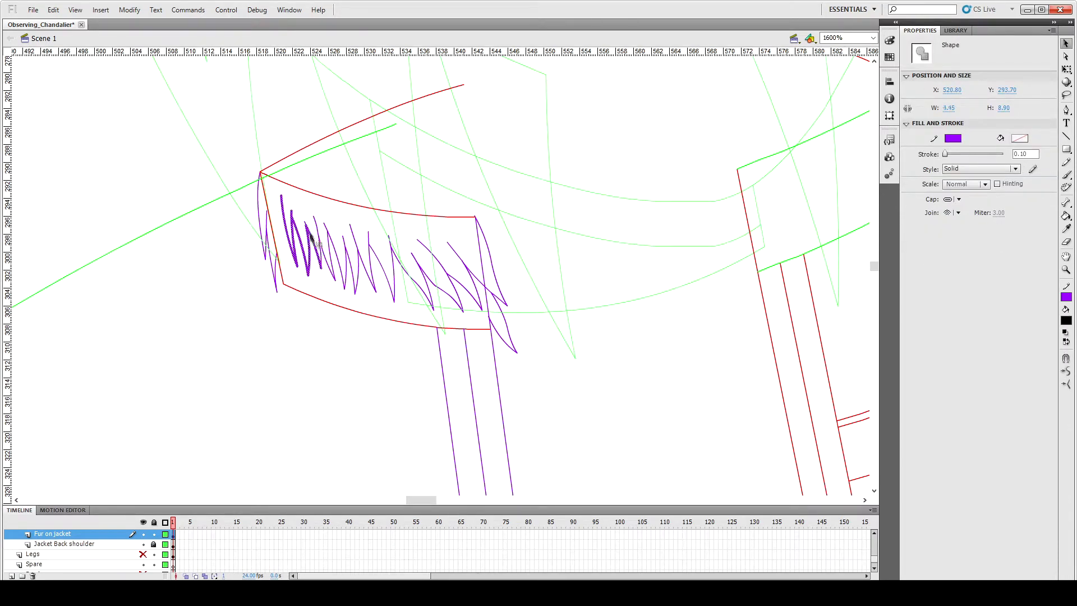
shift+click(329, 250)
shift+click(335, 251)
shift+click(344, 270)
shift+click(354, 287)
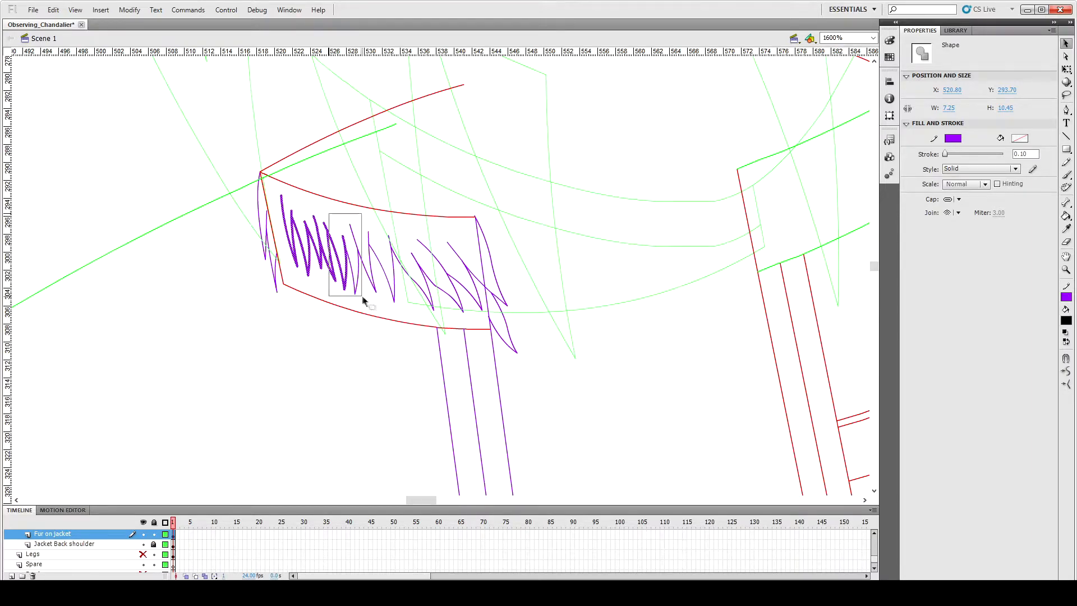
shift+click(370, 249)
key(q)
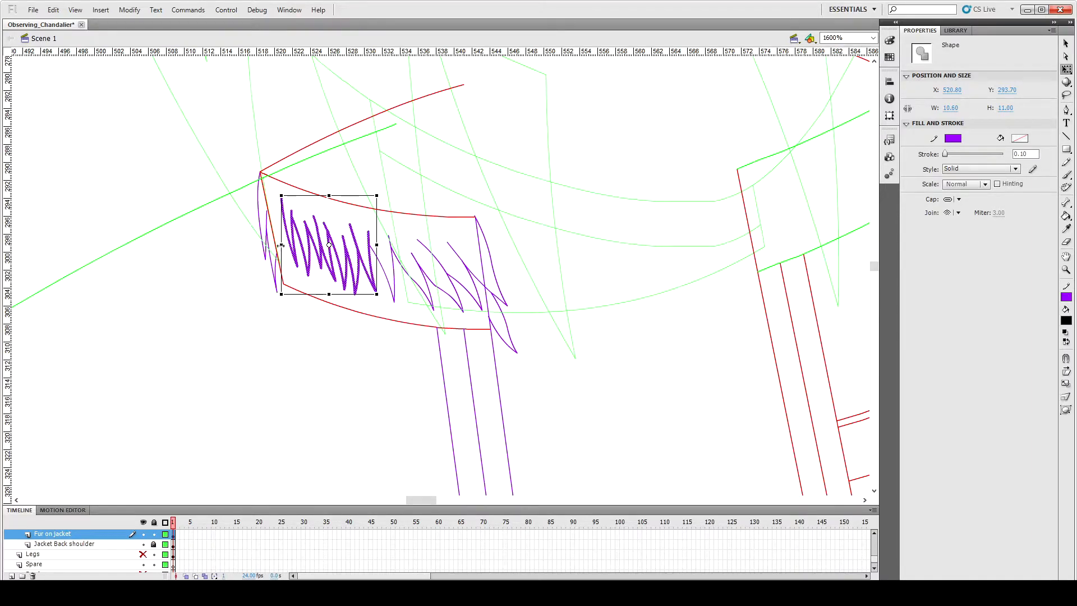
drag(280, 245, 259, 245)
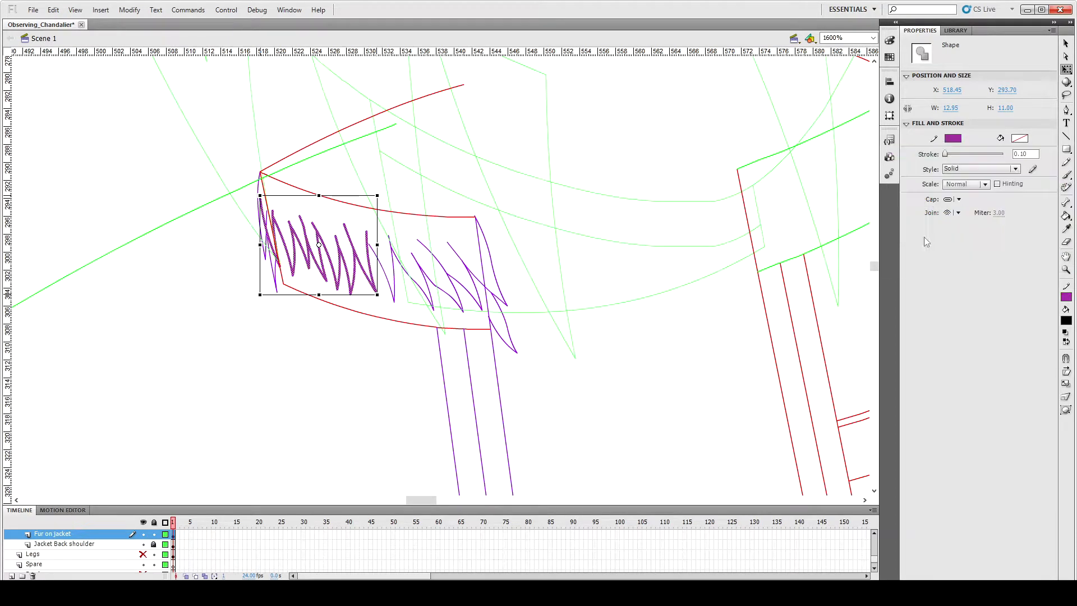
click(255, 212)
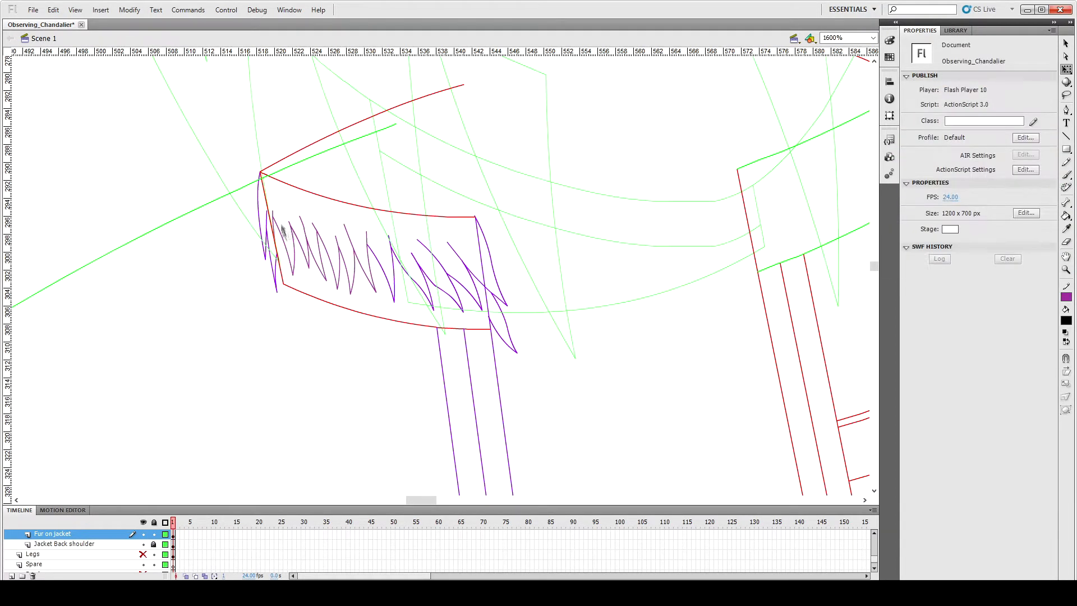
Step: Redraw the leftmost zigzag stroke as a curve meeting the lower end of the adjacent stroke
click(274, 216)
key(e)
click(276, 212)
key(v)
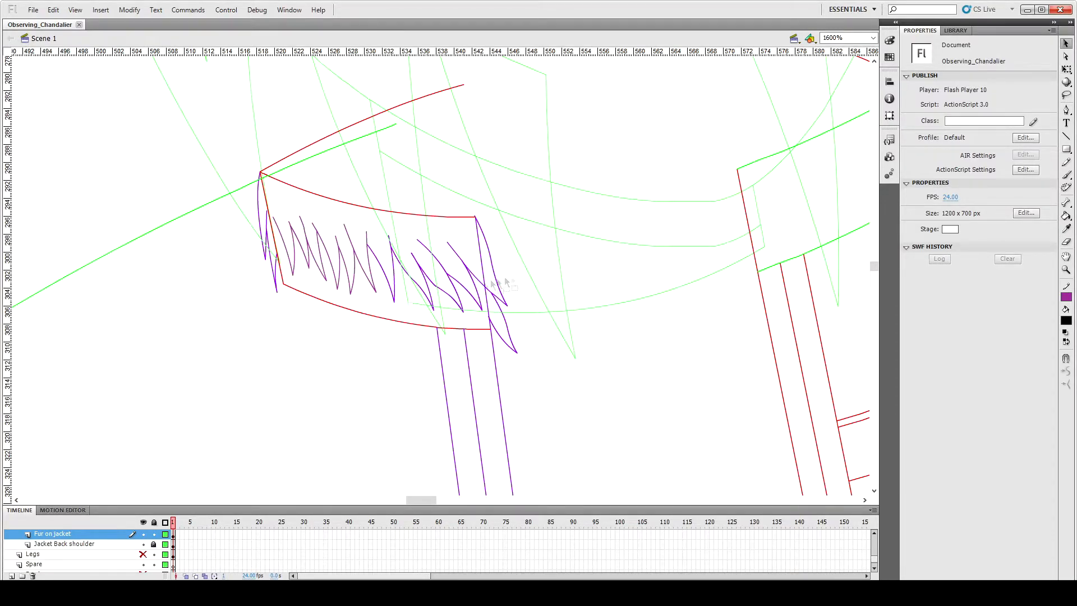
click(277, 217)
key(Delete)
key(ctrl+z)
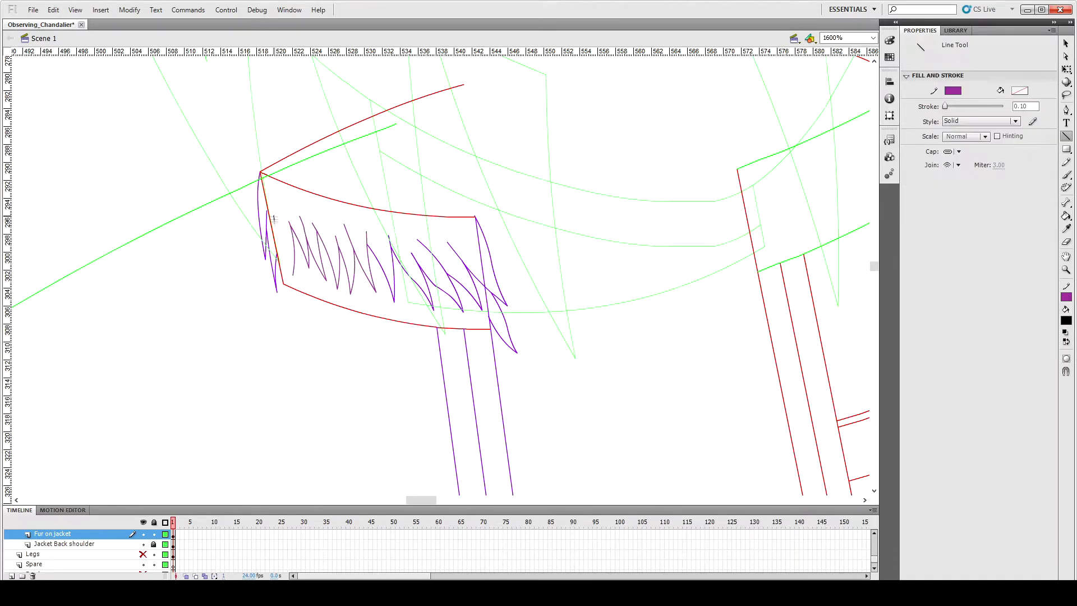
click(284, 233)
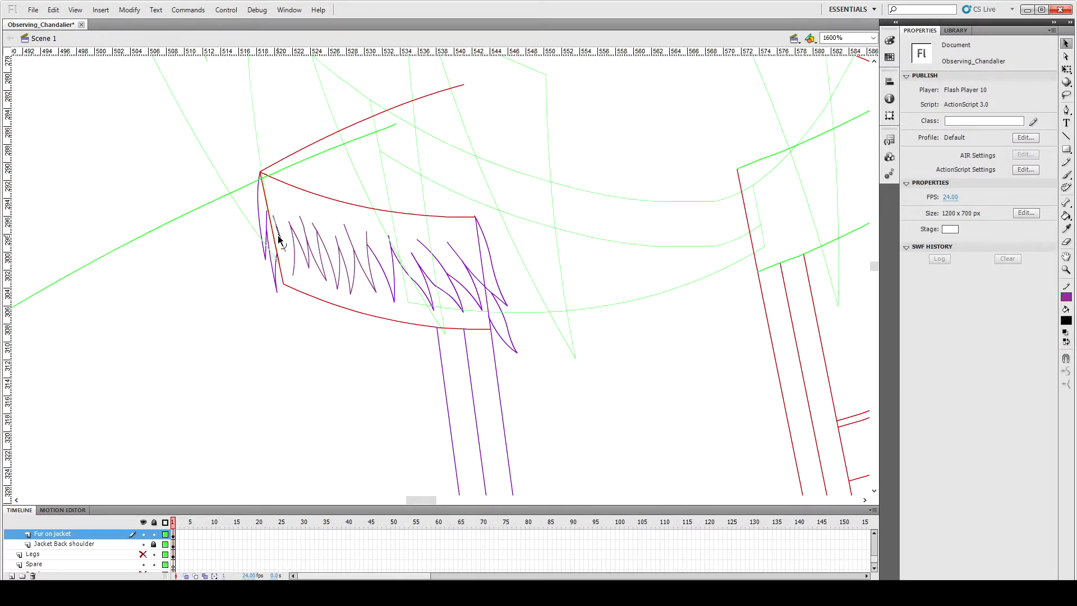
key(n)
key(v)
Step: Delete the overlapping strokes just right of the first tuft in the collar zigzag
click(309, 263)
key(Delete)
click(308, 253)
key(Delete)
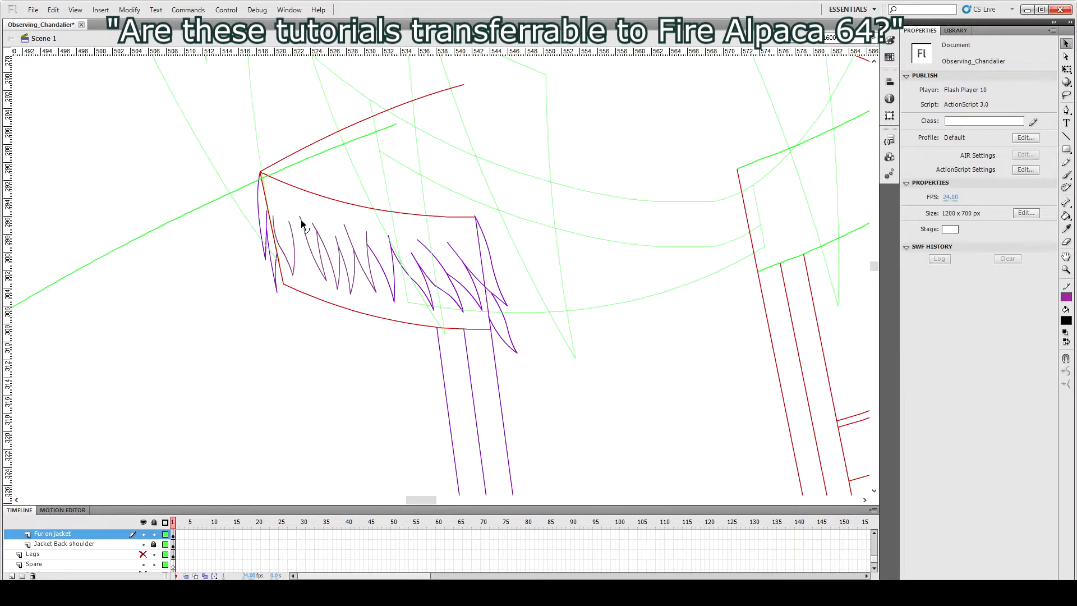
click(314, 258)
key(q)
key(v)
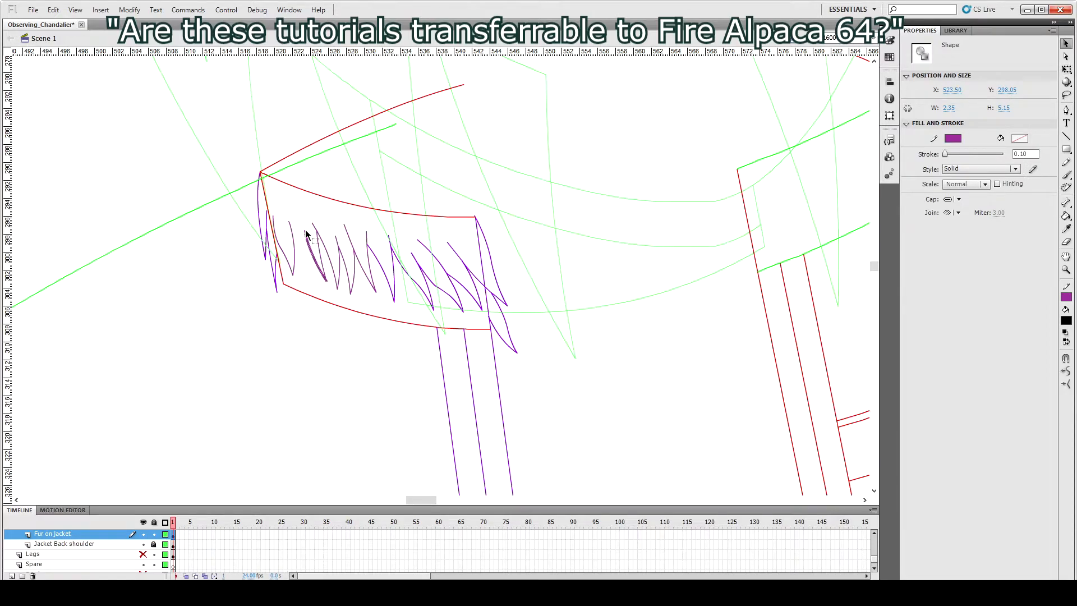
key(Delete)
click(307, 245)
key(Delete)
Step: Draw a curved fur stroke from the first tuft down toward the collar's lower edge and trim its tip
key(n)
drag(314, 267, 314, 267)
key(v)
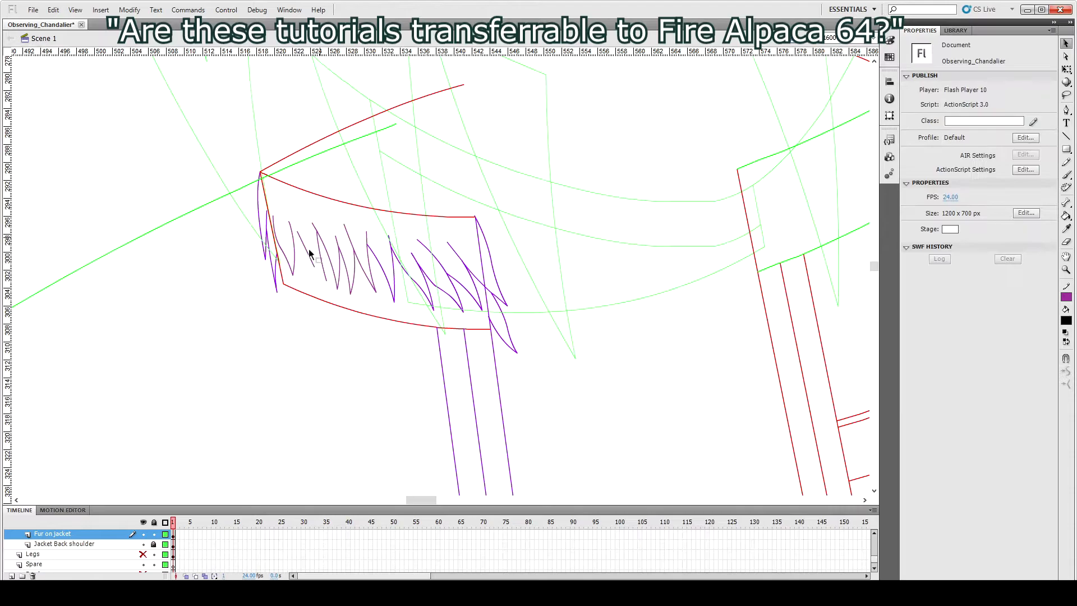
key(n)
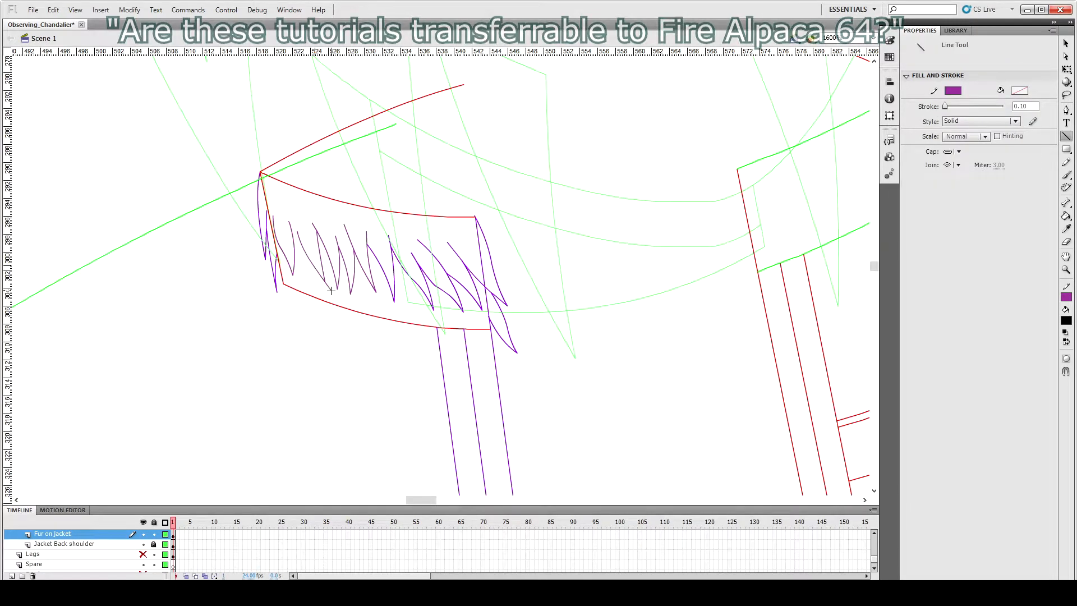
key(v)
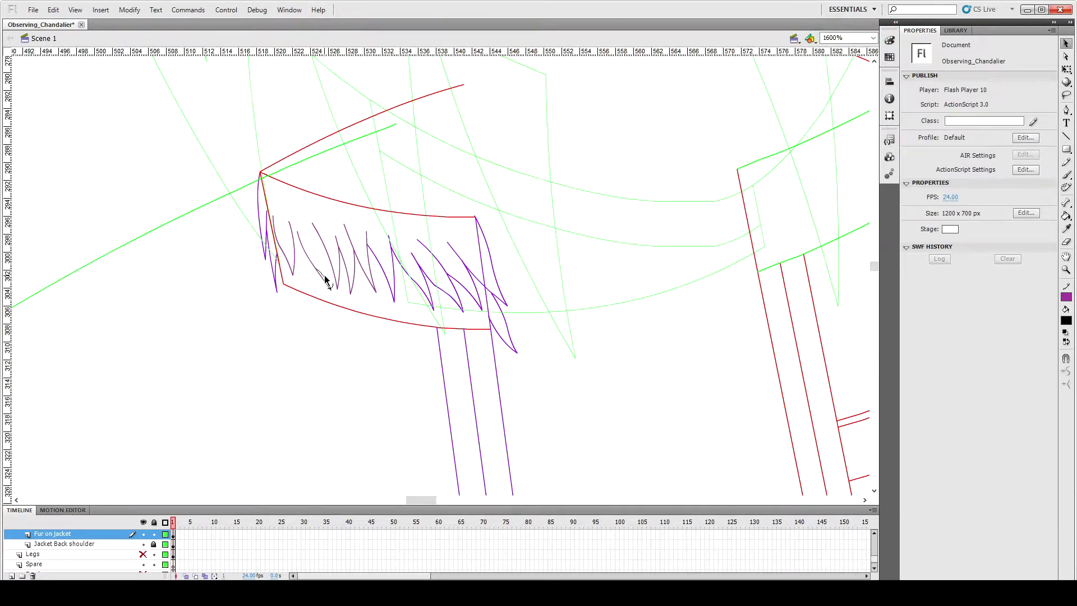
click(315, 268)
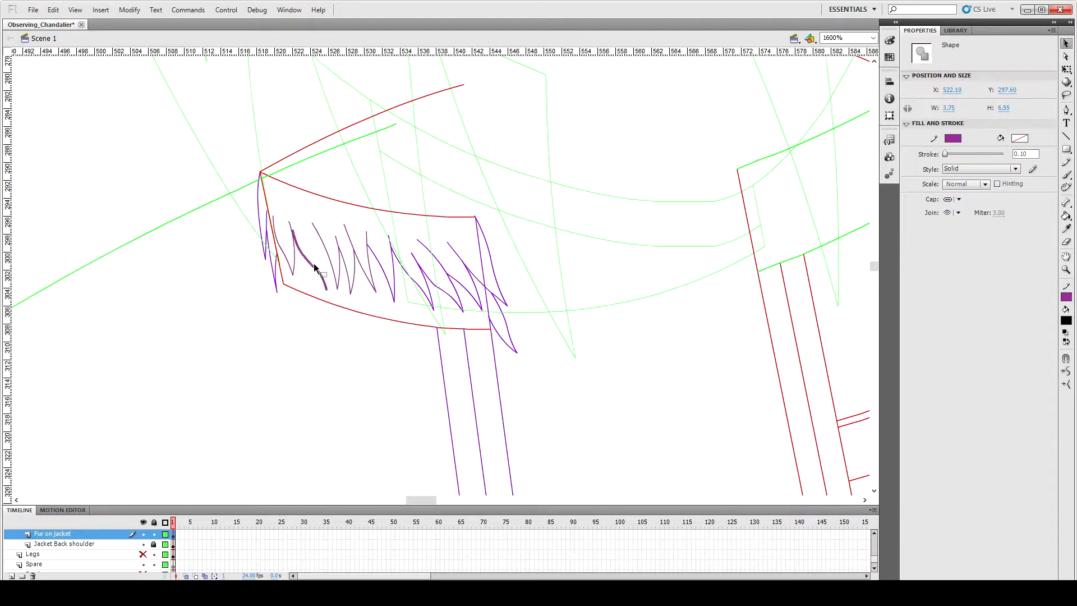
key(q)
click(323, 285)
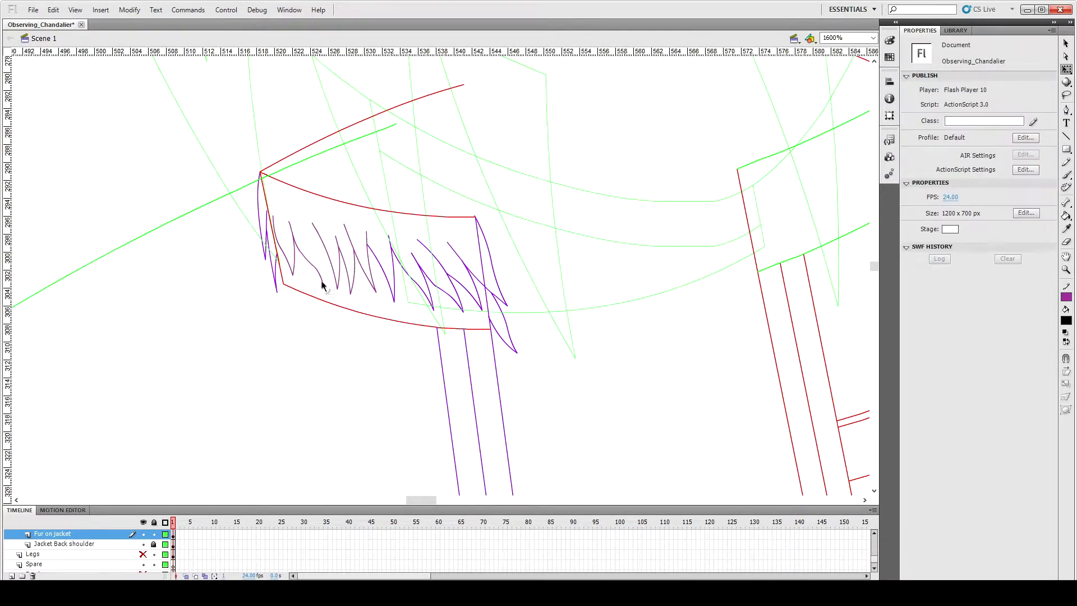
Step: Draw a curved return stroke from the second tuft's lower tip up to the top of the zigzag
key(n)
drag(324, 285, 310, 236)
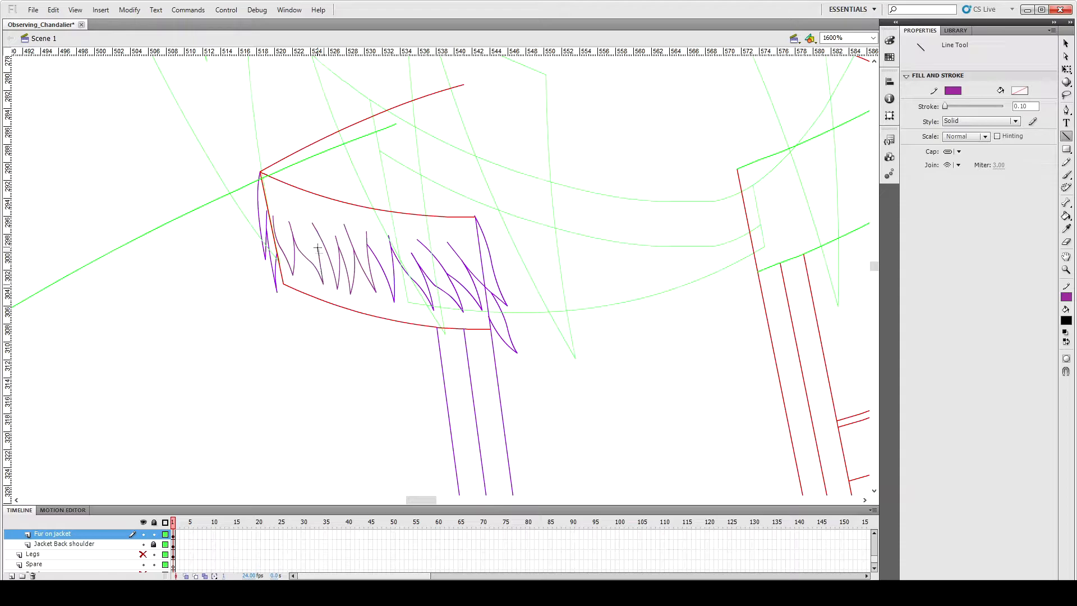
key(v)
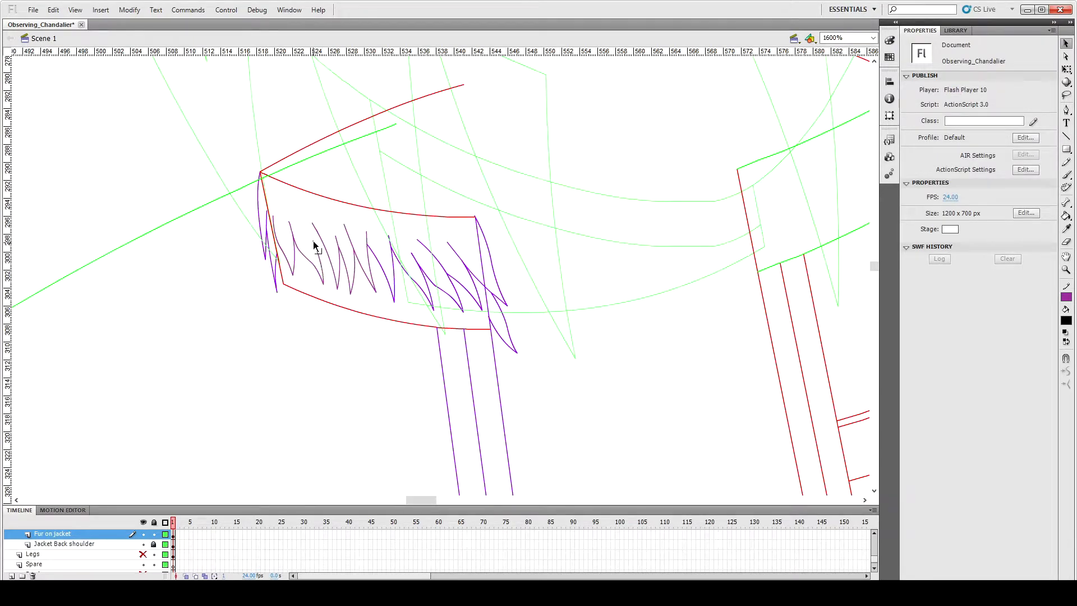
key(n)
drag(314, 244, 303, 219)
key(v)
double_click(309, 227)
drag(297, 241, 298, 232)
click(268, 247)
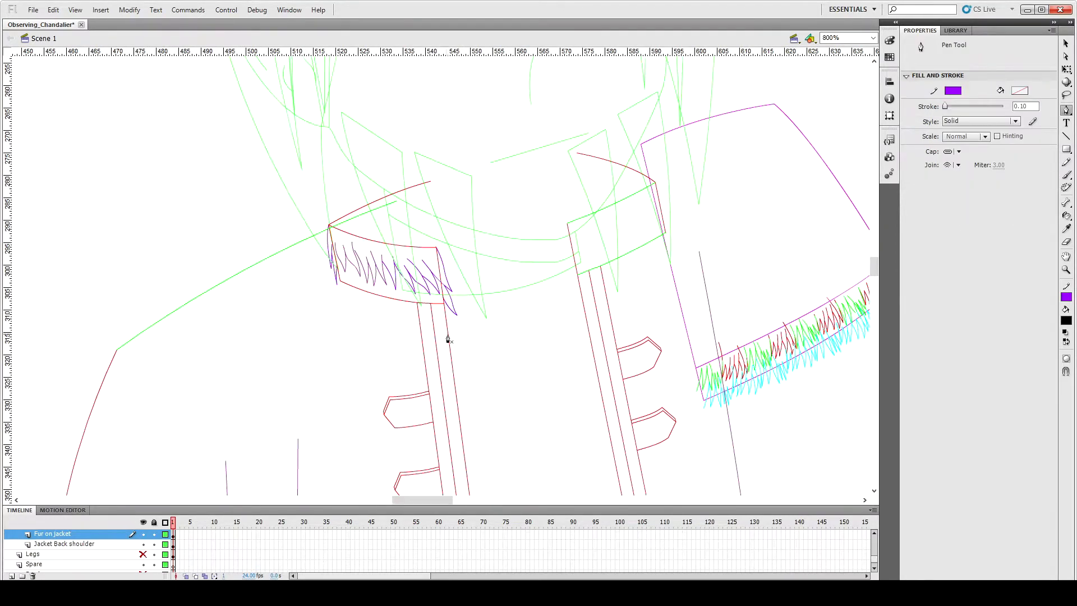
Step: Draw a curved fur stroke across the collar's lower-left corner with the Pen tool and trim its lower tip
click(443, 299)
key(ctrl+equal)
key(ctrl+equal)
key(ctrl+equal)
click(484, 356)
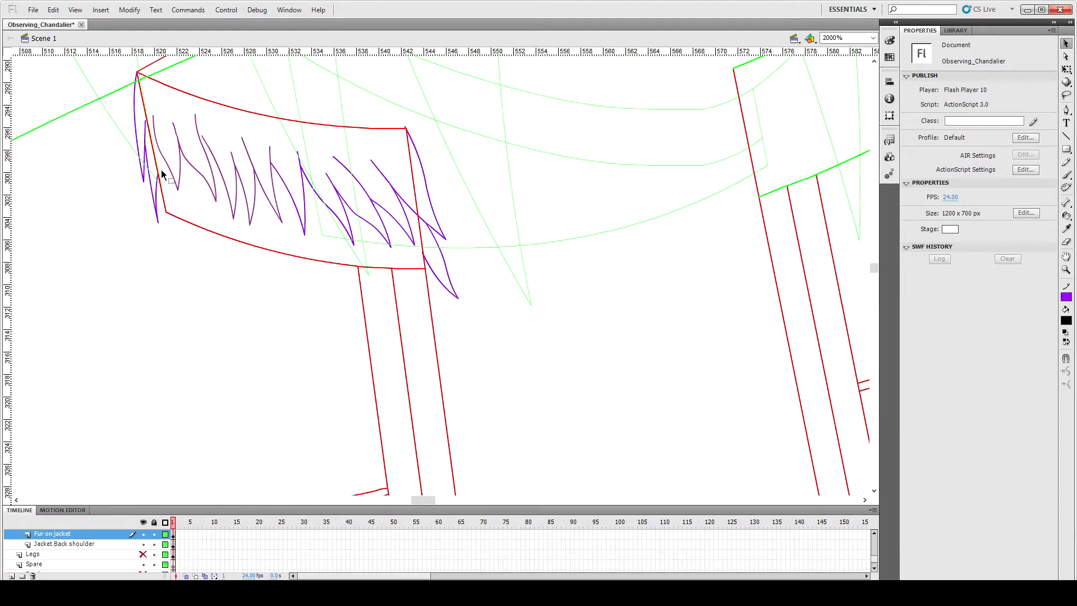
key(p)
drag(182, 228, 182, 229)
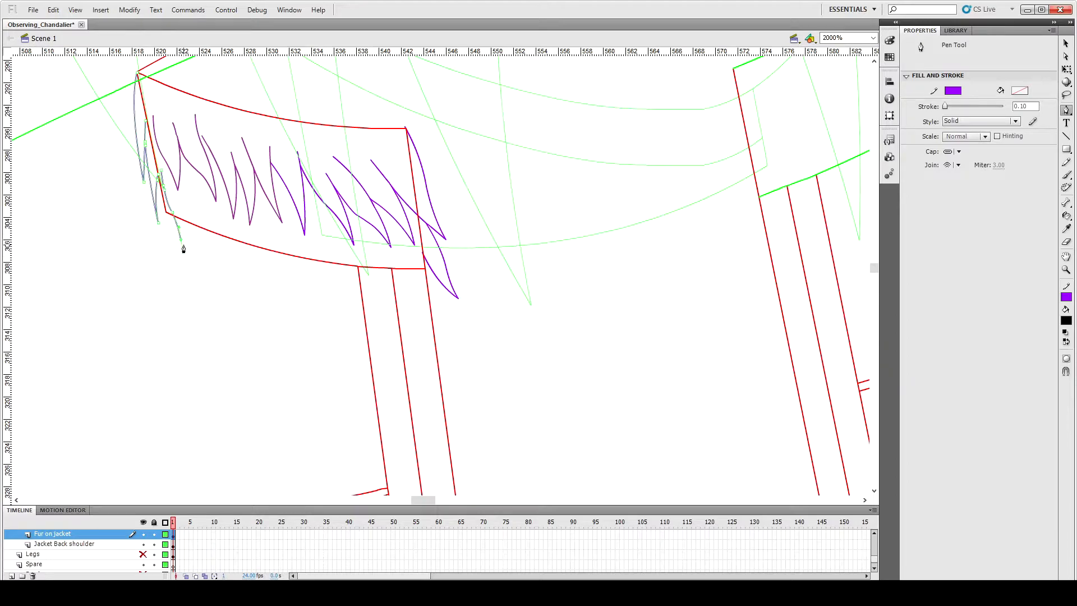
key(v)
click(178, 225)
click(210, 241)
click(177, 223)
key(q)
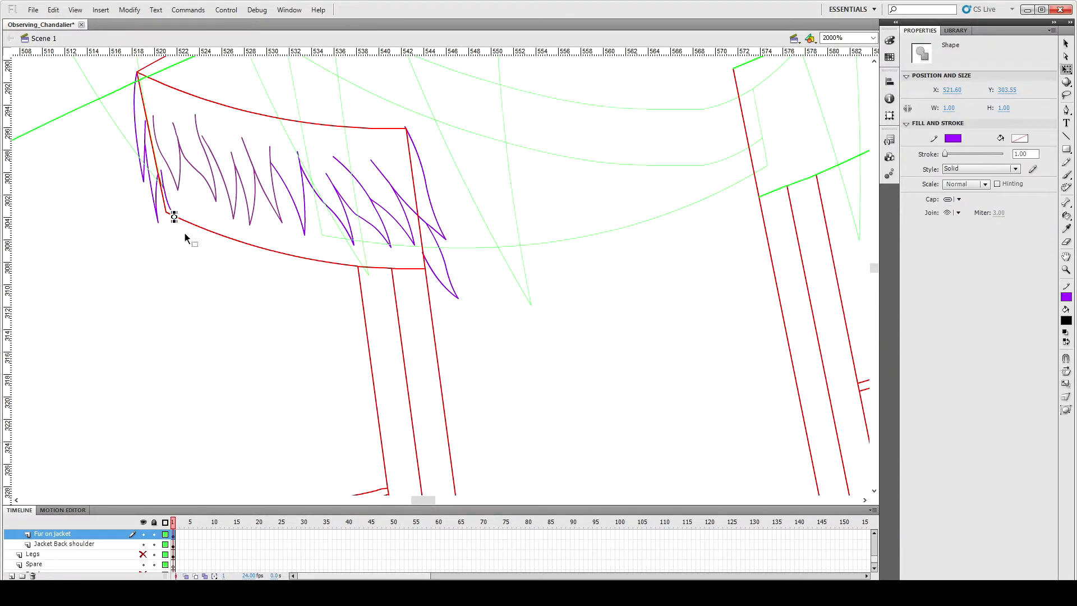
click(181, 231)
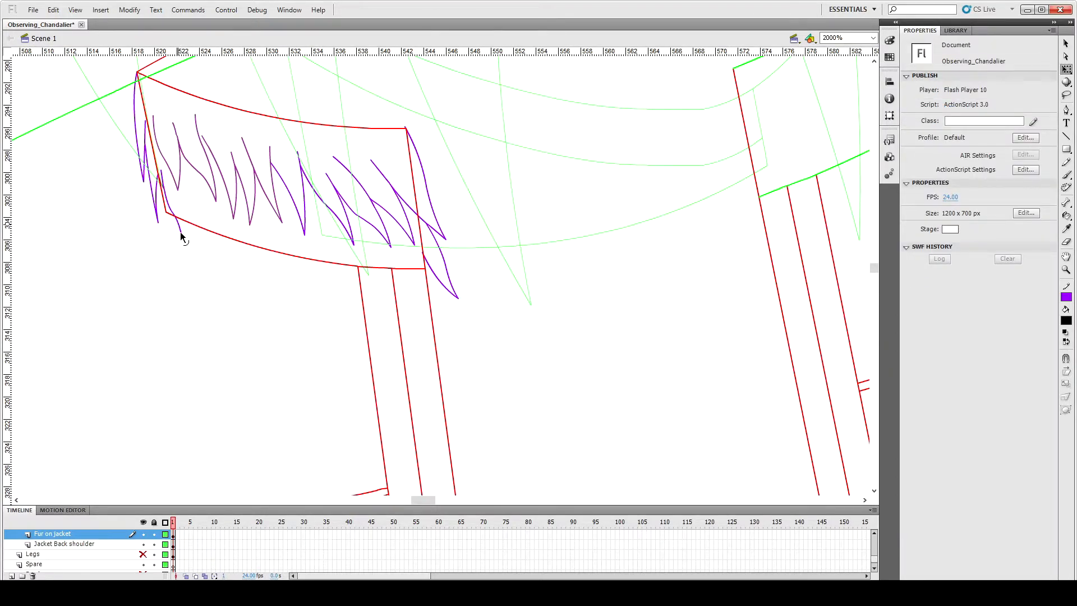
Step: Draw a curved return stroke from the lower-left tuft's tip up into the zigzag and save the file
key(n)
drag(182, 236, 193, 195)
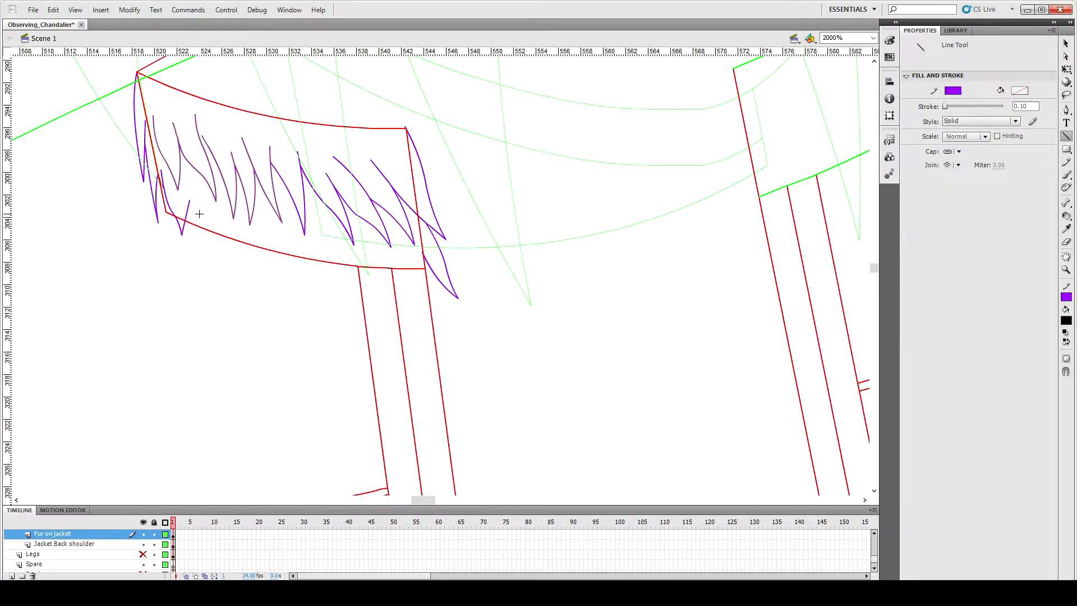
key(v)
key(p)
drag(181, 137, 183, 138)
key(v)
click(190, 194)
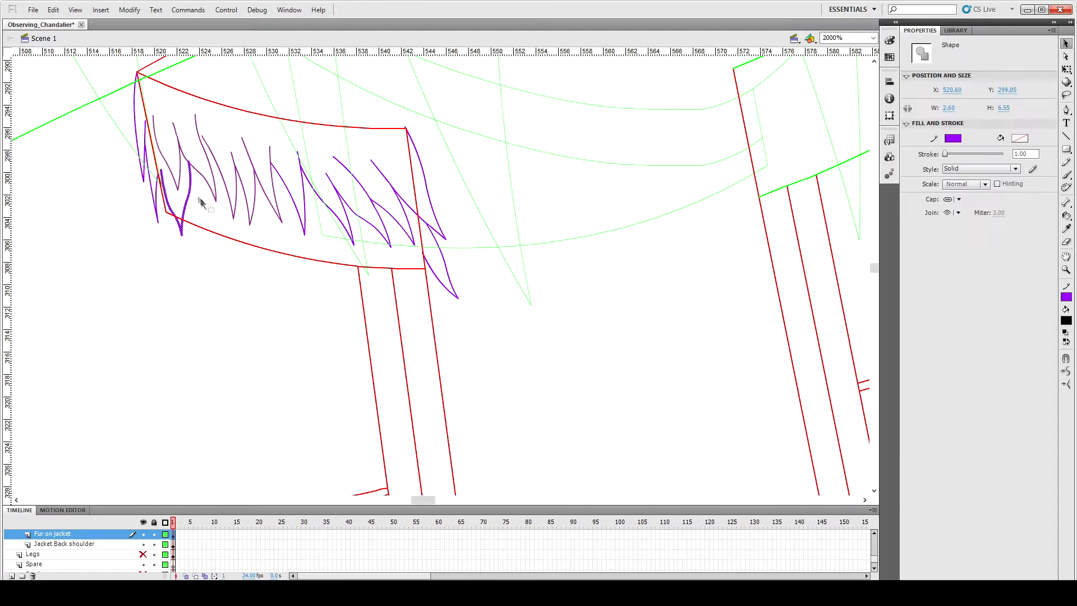
click(202, 202)
key(ctrl+s)
Step: Draw a second curved fur stroke from the return stroke down past the collar's lower edge and trim its tip
key(n)
mouse_move(190, 185)
mouse_down()
mouse_move(220, 250)
mouse_move(217, 234)
mouse_up()
key(v)
click(200, 207)
key(q)
click(222, 221)
key(n)
key(v)
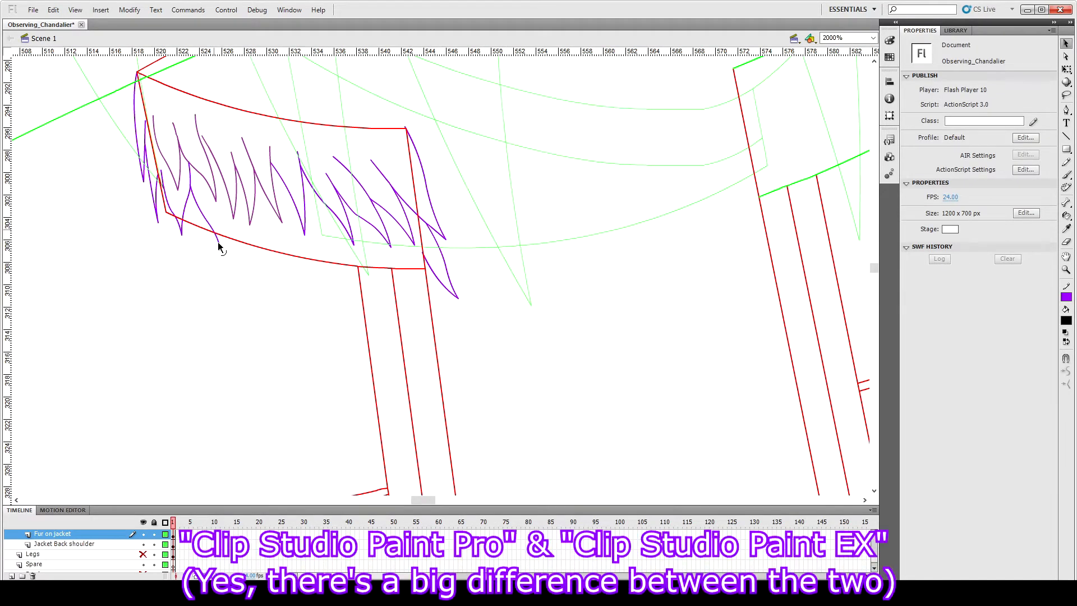
click(217, 239)
key(q)
click(229, 245)
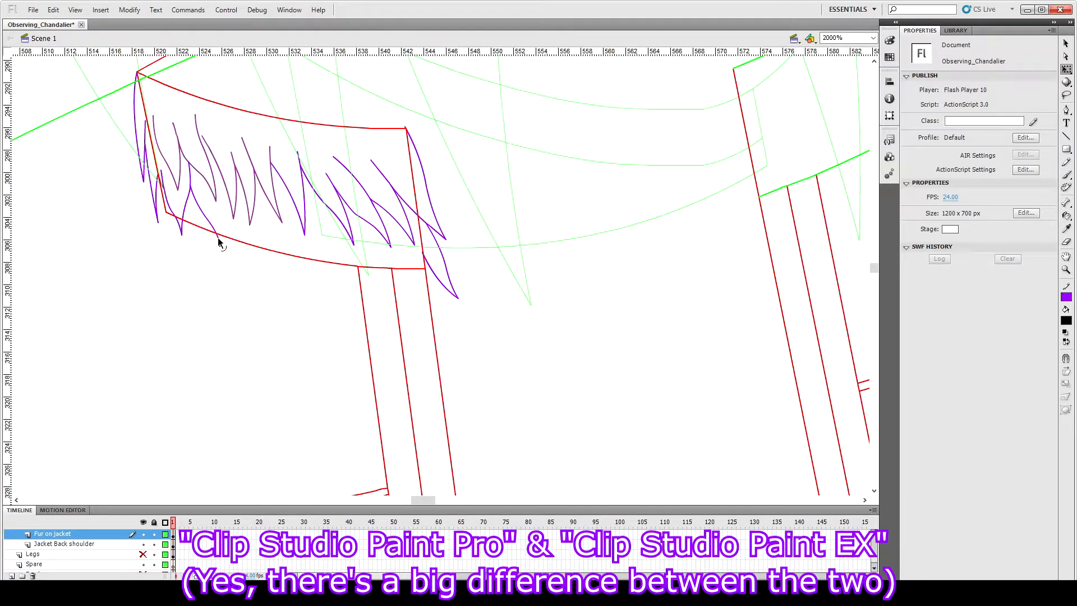
Step: Draw a curved return stroke from the second lower tuft's tip up into the zigzag
key(n)
mouse_move(220, 246)
mouse_down()
mouse_move(225, 205)
mouse_move(228, 222)
mouse_up()
key(v)
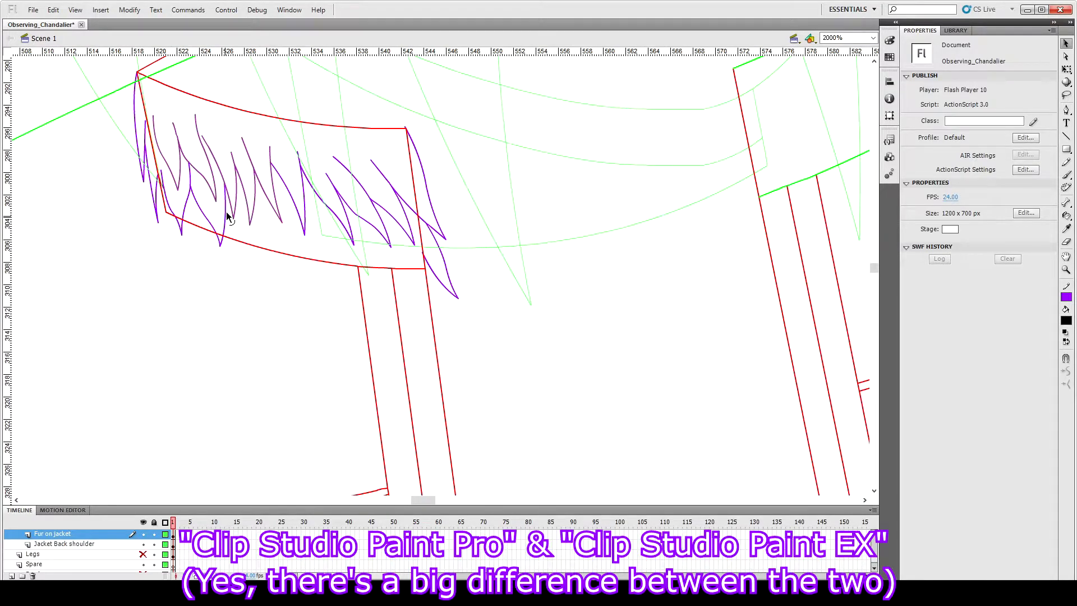
click(327, 212)
Step: Position a pair of fur strokes across the collar's lower edge beside the second lower tuft and recolour it cyan
click(154, 534)
click(319, 202)
mouse_move(349, 233)
mouse_down()
mouse_move(301, 270)
mouse_move(264, 269)
mouse_up()
click(953, 138)
click(905, 247)
click(247, 238)
click(251, 238)
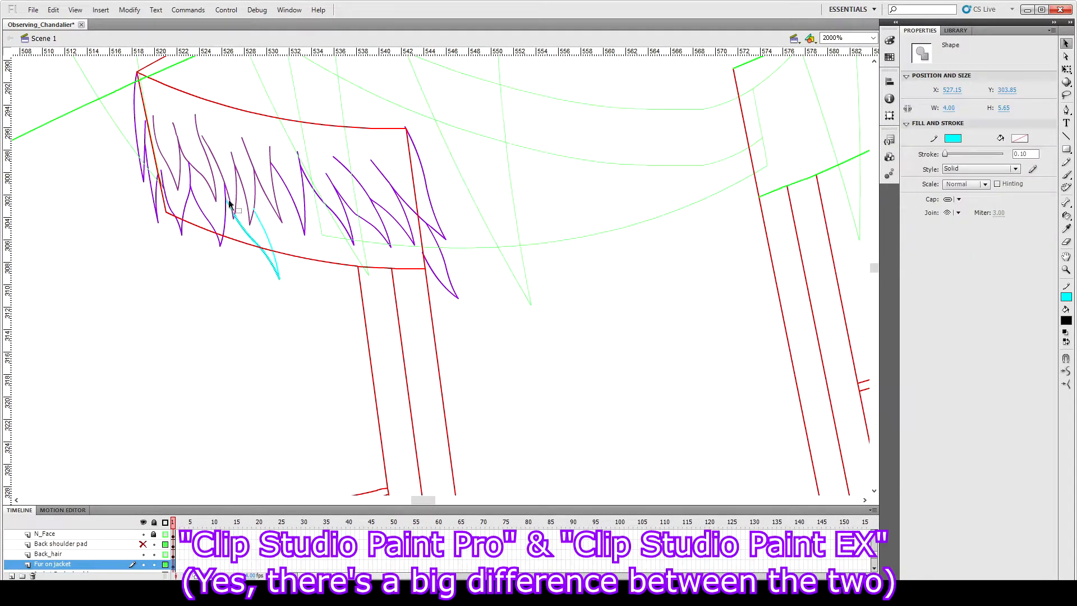
Step: Narrow and shorten the left cyan fur stroke with Free Transform and delete the right cyan stroke
key(q)
drag(279, 239, 254, 239)
drag(240, 279, 240, 266)
click(257, 236)
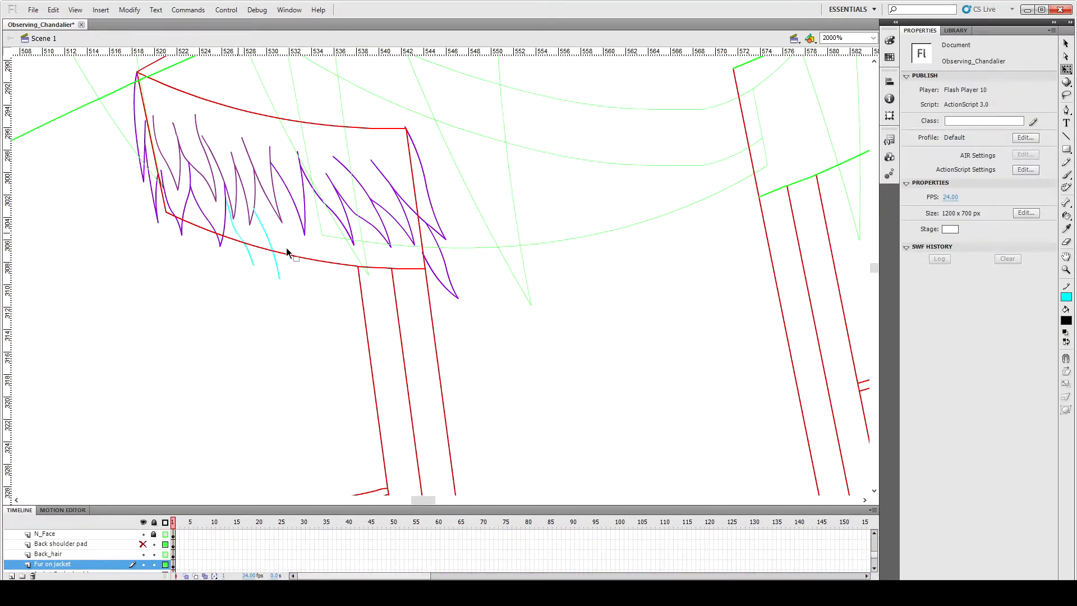
click(239, 235)
drag(277, 211, 277, 216)
click(284, 230)
click(263, 226)
key(Delete)
Step: Draw a curved cyan return stroke from the left cyan stroke's lower tip up into the zigzag
key(n)
mouse_move(260, 267)
mouse_down()
mouse_move(275, 233)
mouse_move(262, 212)
mouse_move(265, 238)
mouse_move(262, 194)
mouse_up()
key(v)
key(n)
key(v)
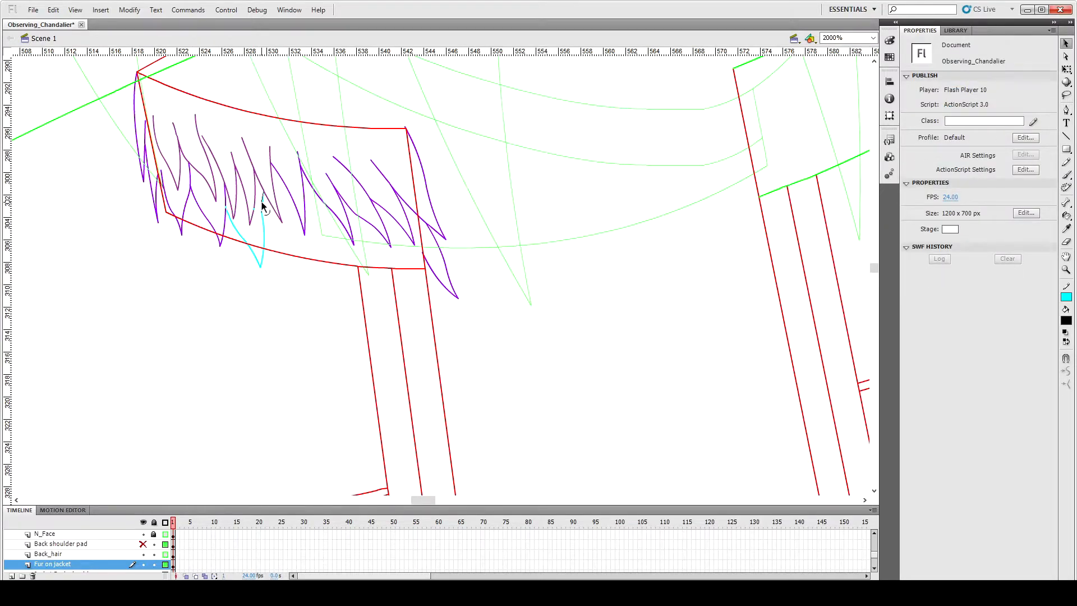
drag(261, 199, 269, 226)
Step: Recolour the cyan lower fur strokes by sampling the purple of the neighbouring zigzag strokes
double_click(270, 239)
key(i)
click(303, 233)
key(v)
drag(252, 201, 264, 217)
key(i)
click(257, 193)
key(v)
click(286, 241)
Step: Widen the third lower fur stroke slightly with Free Transform
key(ctrl+minus)
key(ctrl+minus)
key(ctrl+minus)
key(ctrl+equal)
key(ctrl+equal)
key(ctrl+equal)
click(288, 229)
click(246, 248)
key(q)
drag(256, 234, 264, 234)
click(276, 232)
Step: Adjust the third lower tuft's upper part and raise its lower tip with Free Transform
click(258, 259)
shift+click(263, 234)
drag(269, 183, 261, 180)
click(308, 232)
click(253, 247)
drag(264, 266, 264, 260)
click(288, 242)
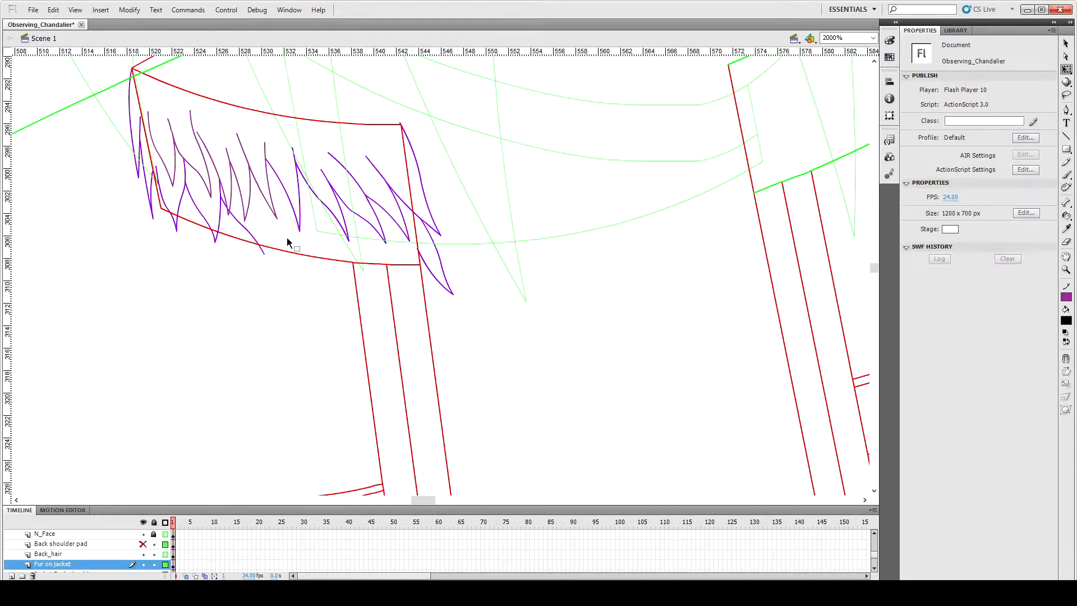
Step: Draw a curved return stroke from the third lower tuft's tip up into the zigzag with the Pen tool and save
key(p)
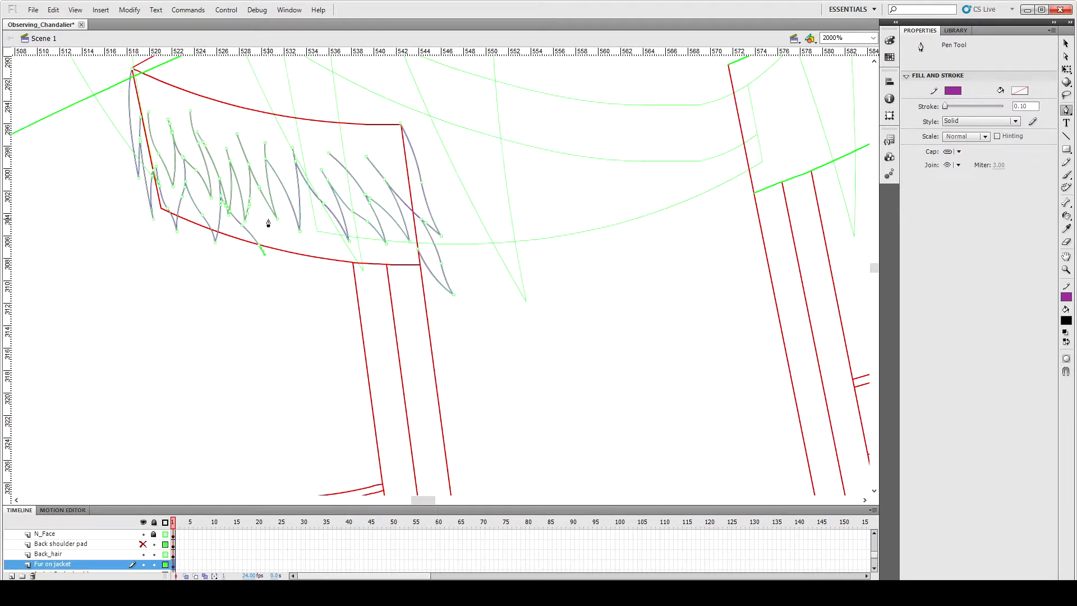
drag(268, 205, 266, 201)
key(v)
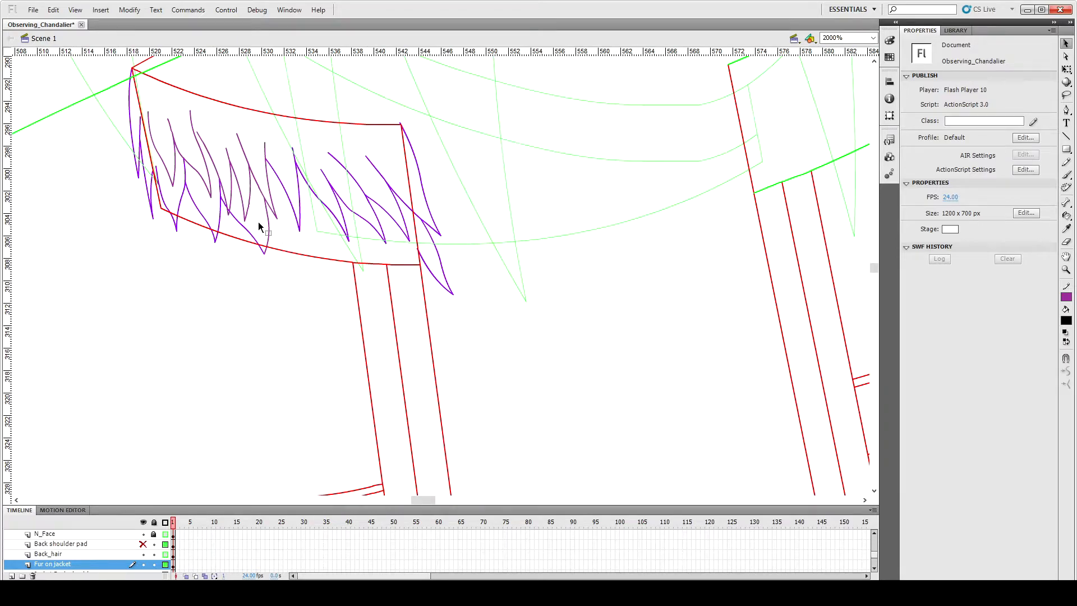
key(ctrl+s)
Step: Add the next curved fur stroke across the collar's lower edge and scale it down with Free Transform
drag(273, 224, 301, 267)
click(288, 250)
mouse_move(302, 268)
mouse_down()
mouse_move(322, 292)
mouse_move(304, 271)
mouse_up()
click(318, 288)
key(q)
drag(330, 307, 293, 268)
Step: Recolour the fourth lower fur stroke cyan and deselect it
click(953, 138)
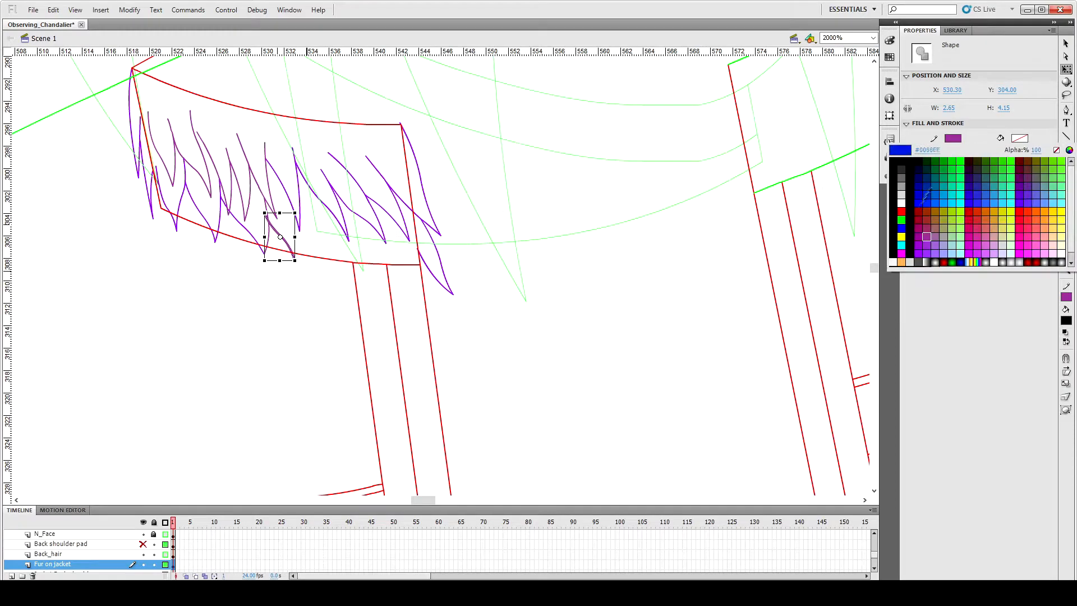
click(897, 247)
click(296, 262)
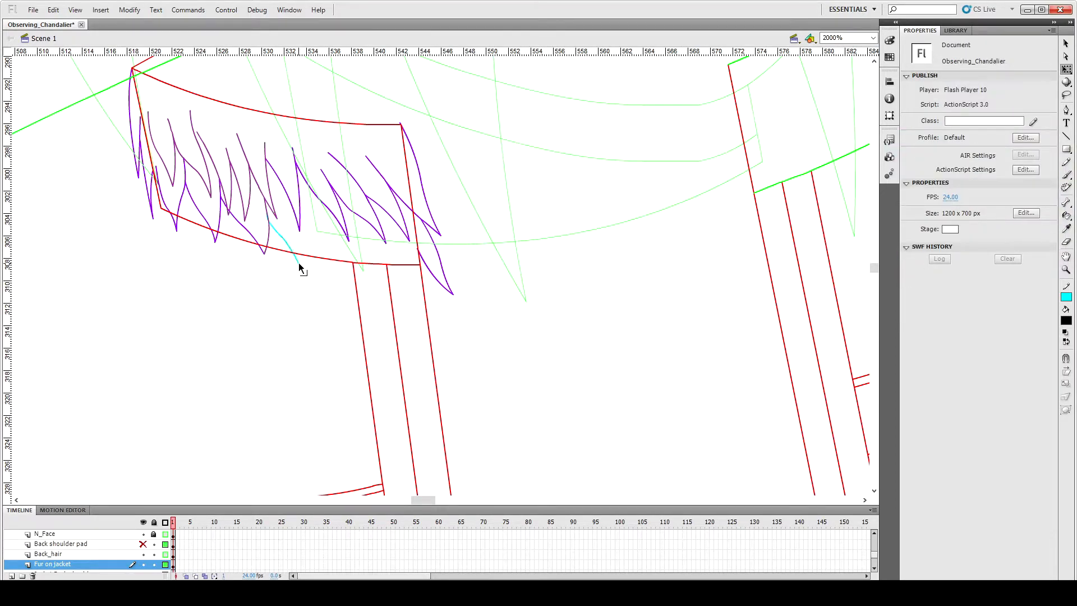
Step: Draw a curved cyan return stroke from the fourth lower tuft's tip up into the zigzag fur
key(n)
drag(299, 262, 286, 192)
key(v)
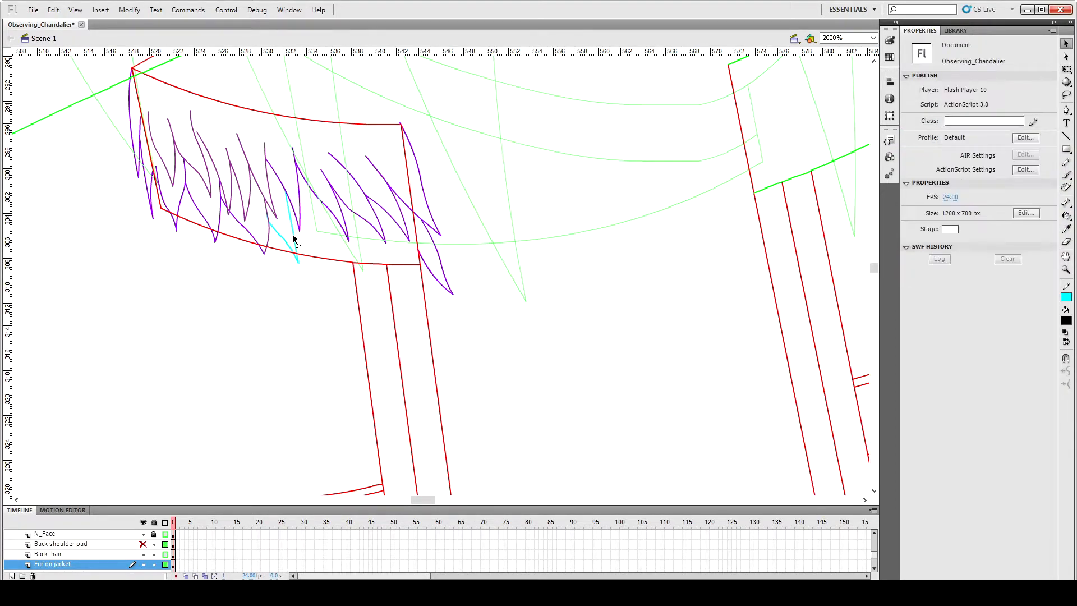
Step: Draw the fifth lower fur stroke across the collar's lower edge and enlarge it with Free Transform
key(n)
mouse_move(296, 232)
mouse_down()
mouse_move(329, 277)
mouse_move(315, 253)
mouse_up()
key(v)
click(314, 256)
key(q)
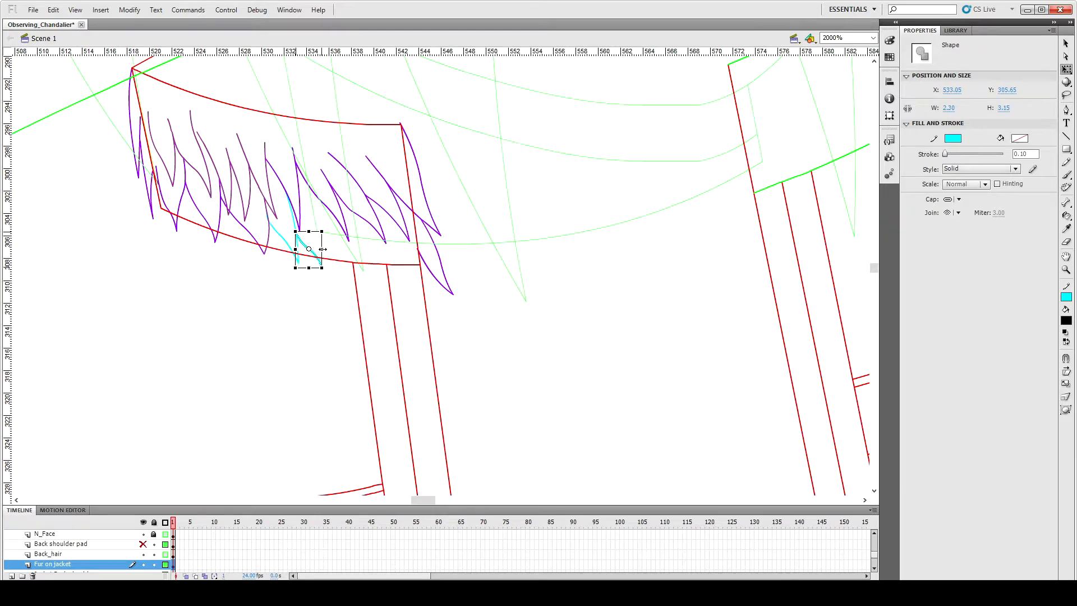
click(333, 251)
click(319, 257)
mouse_move(310, 232)
mouse_down()
mouse_move(311, 220)
mouse_move(293, 245)
mouse_up()
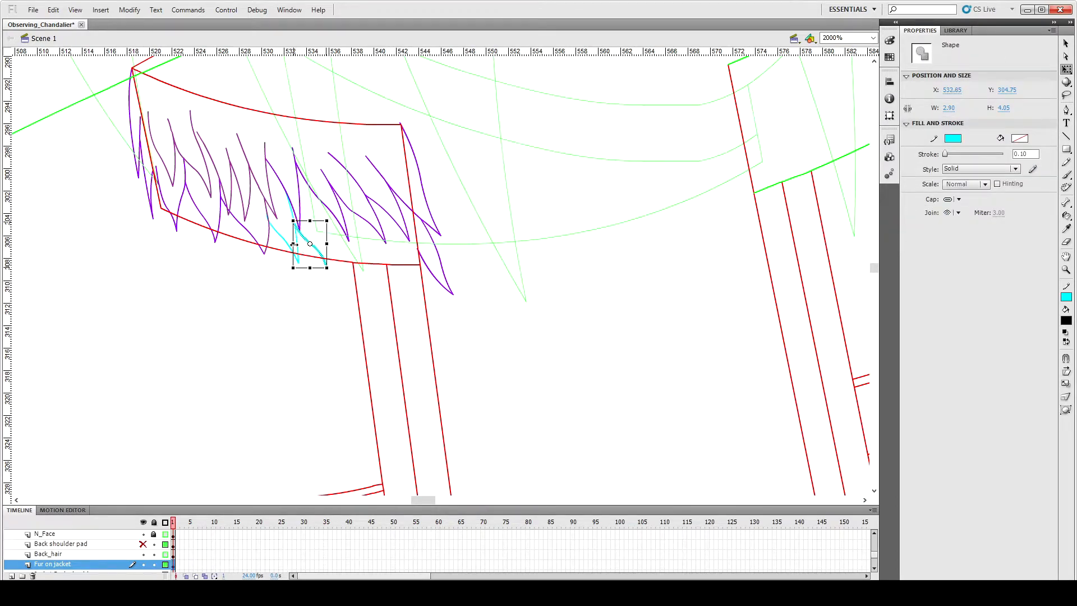
click(319, 294)
Step: Draw a curved return stroke from the fifth lower tuft's tip up into the zigzag fur
key(n)
mouse_move(326, 266)
mouse_down()
mouse_move(328, 220)
mouse_move(314, 216)
mouse_move(312, 187)
mouse_up()
key(v)
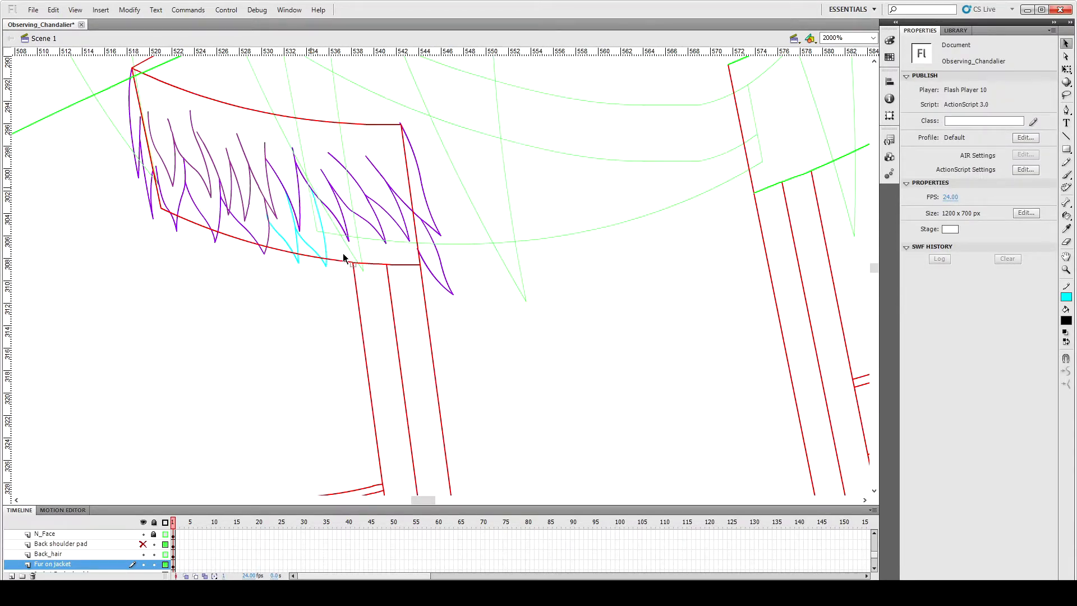
click(324, 252)
key(q)
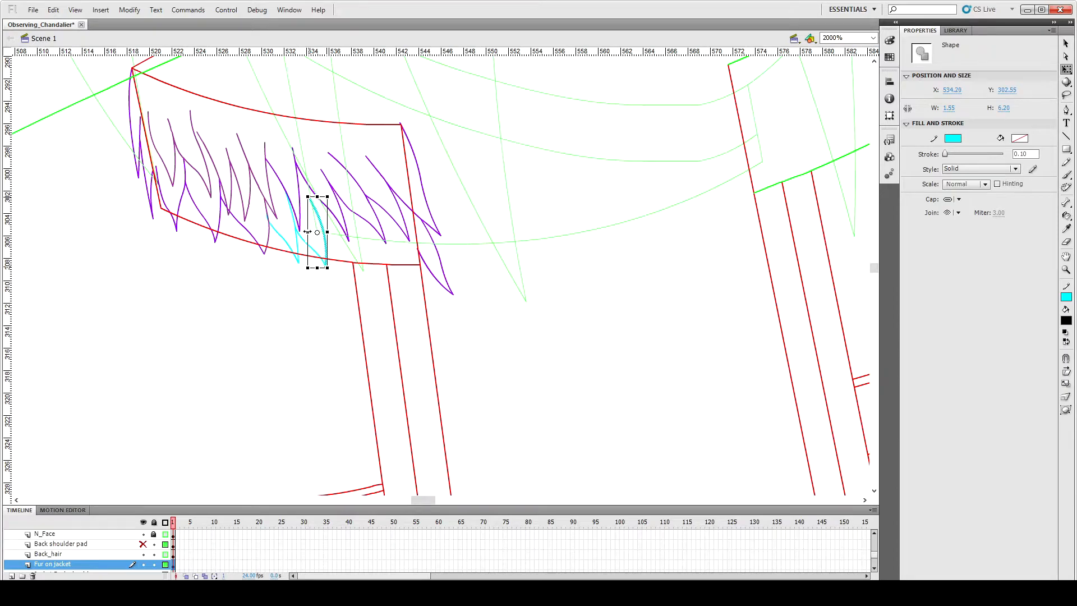
click(315, 175)
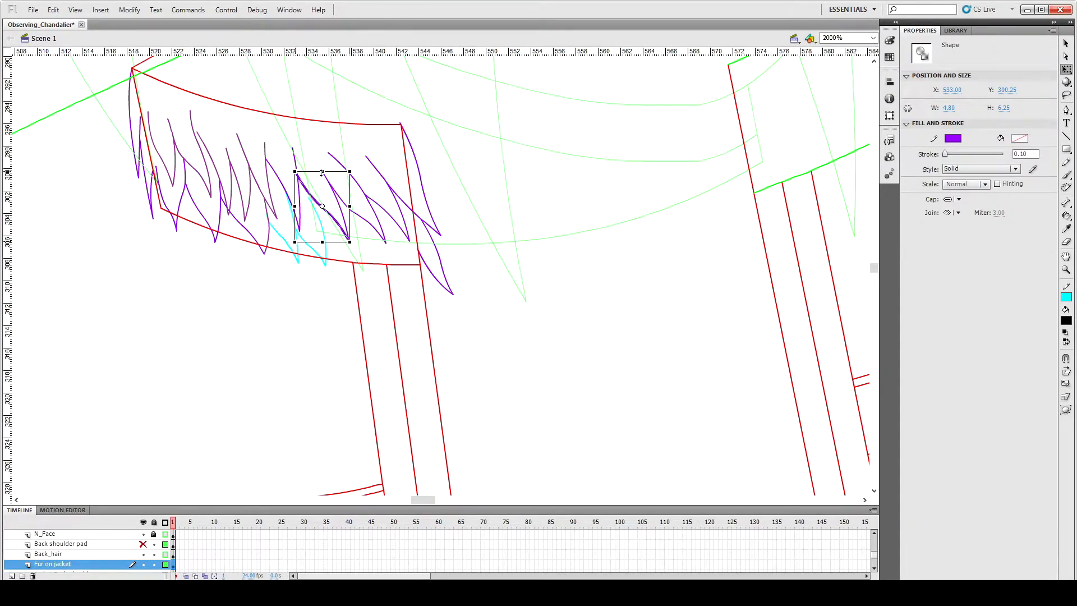
click(318, 213)
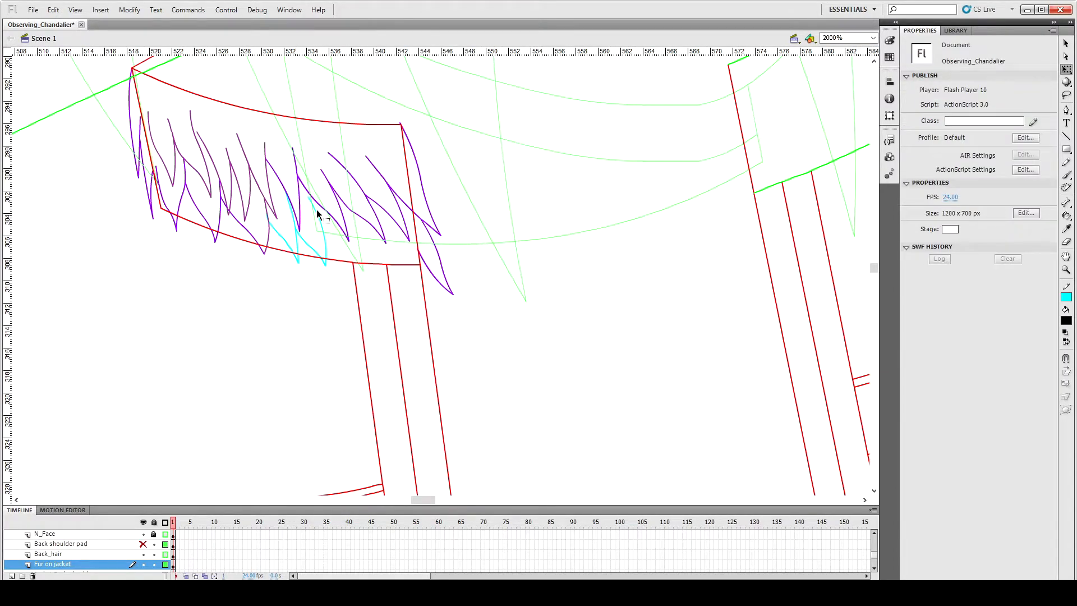
Step: Recolour the cyan lower fur strokes purple by sampling the colour of an existing fur stroke
click(326, 254)
key(i)
click(249, 222)
key(v)
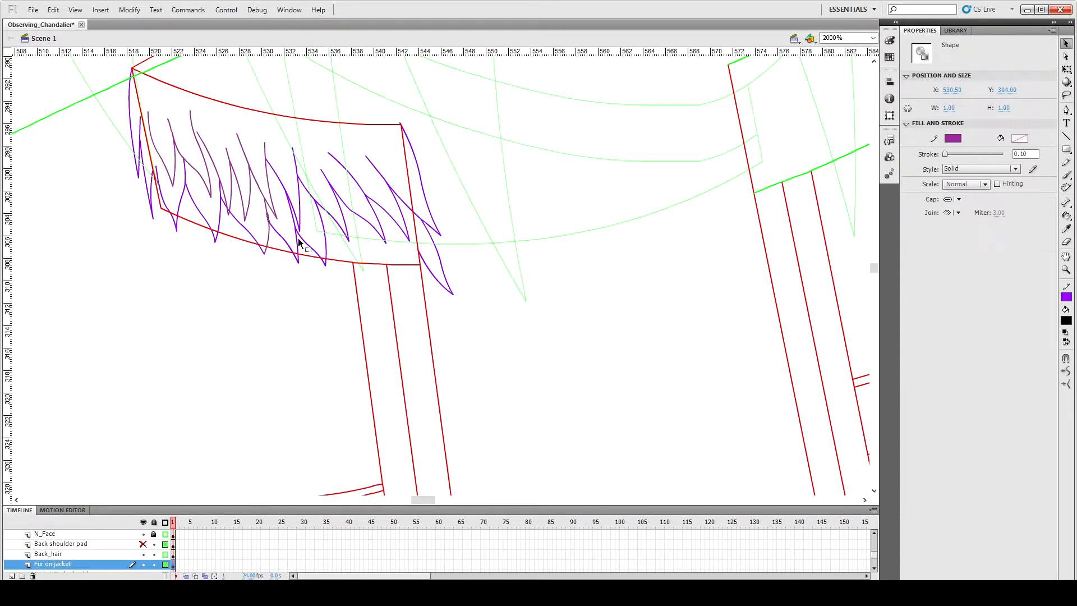
click(264, 224)
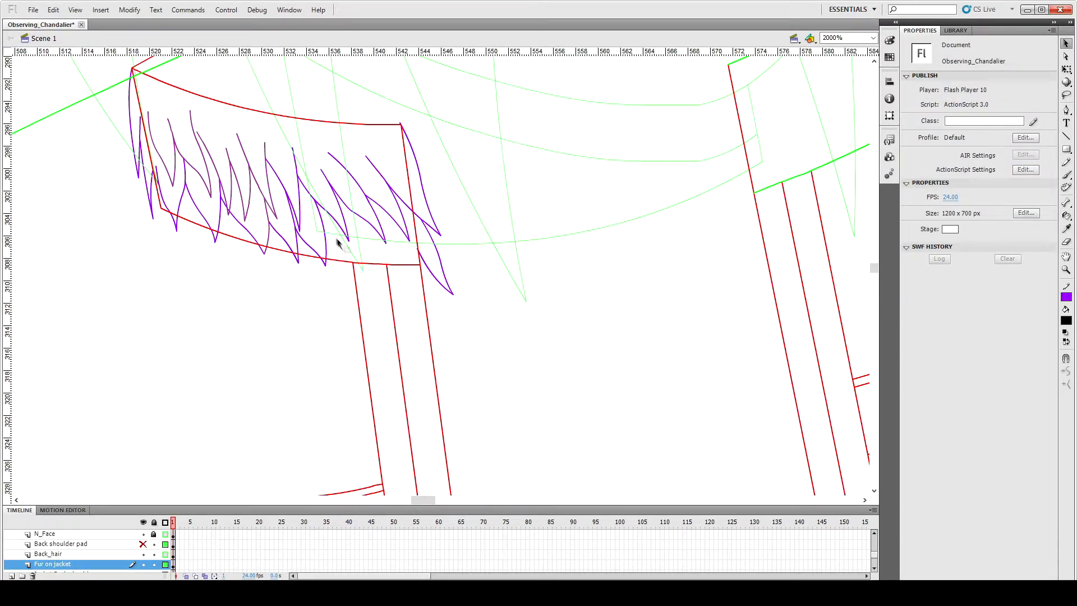
Step: Draw the beginning of the sixth lower fur stroke from the fifth tuft toward the collar's lower edge
key(n)
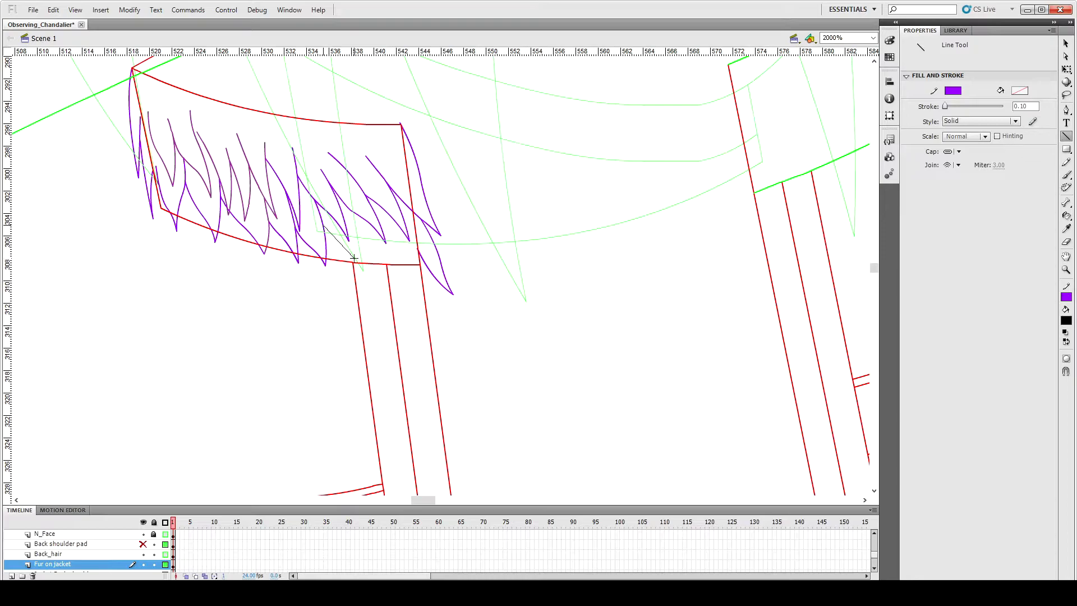
key(v)
key(n)
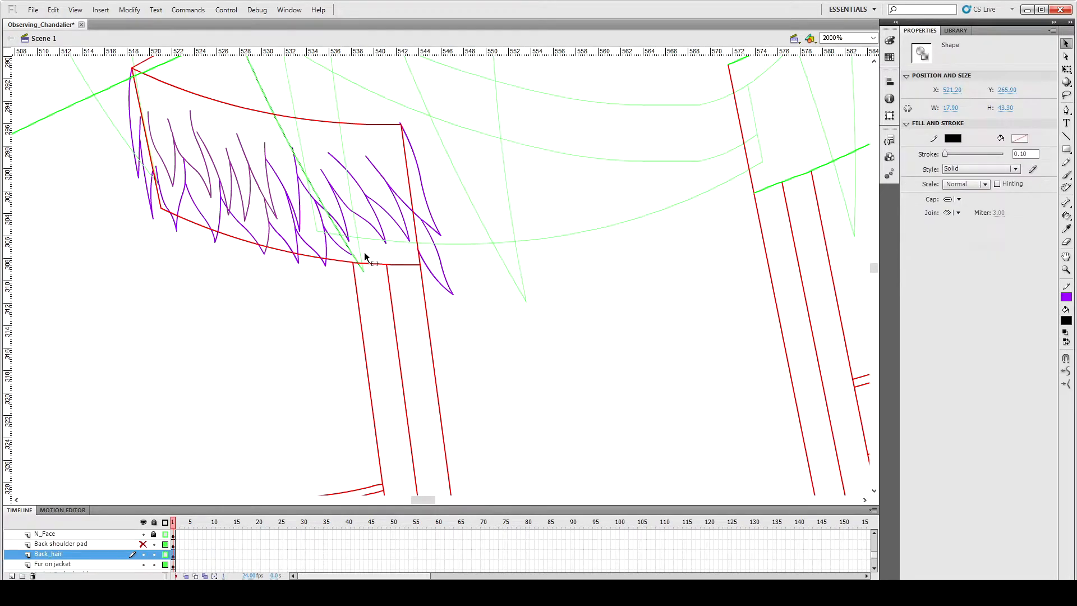
key(v)
Step: Move the Fur on jacket layer above Back_hair, and lock and hide the Back_hair layer
click(166, 554)
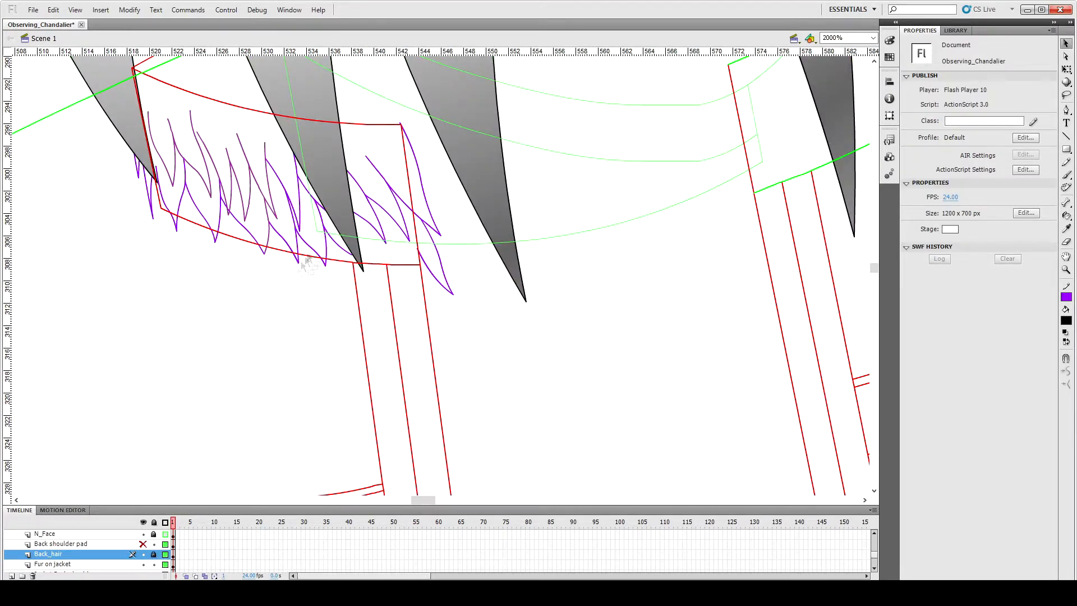
click(337, 245)
drag(64, 565, 66, 552)
click(206, 420)
scroll(283, 358, up, 3)
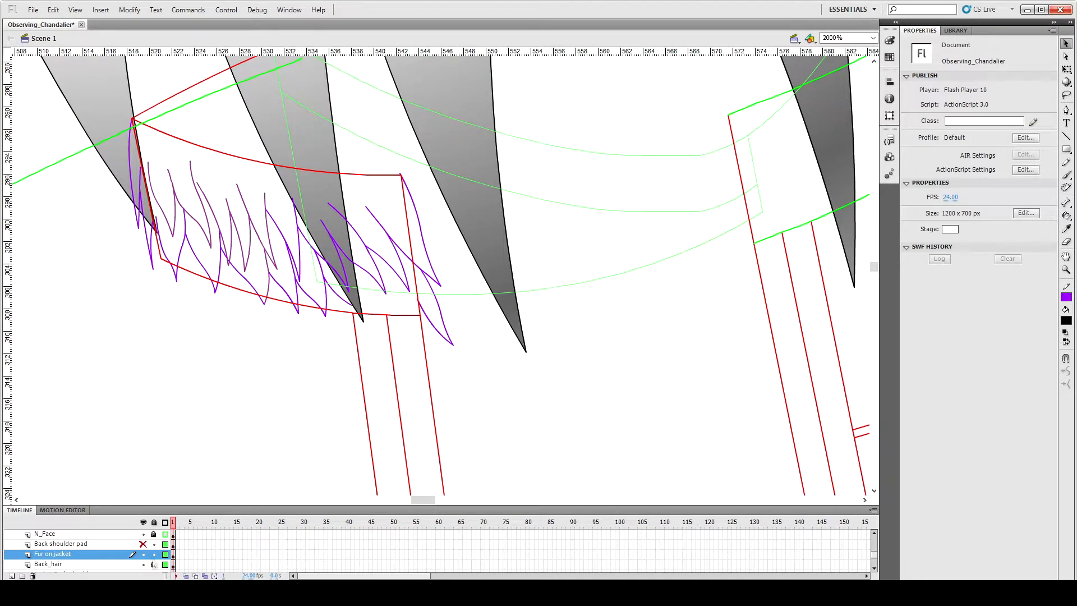
click(166, 565)
click(143, 565)
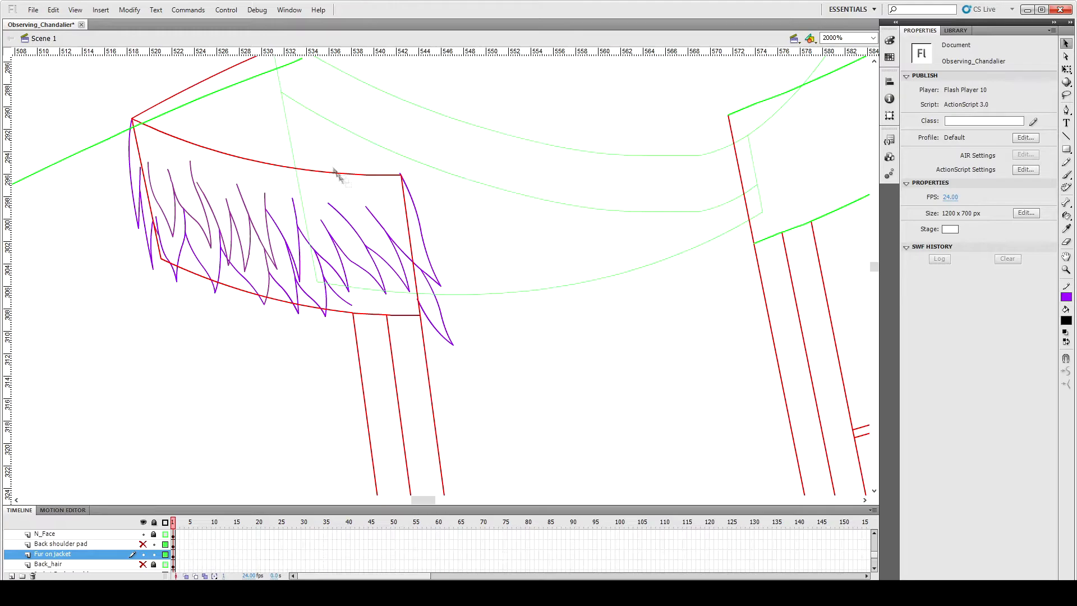
Step: Extend the sixth lower fur stroke to a tip below the collar and draw its curved return stroke into the zigzag
key(n)
mouse_move(355, 310)
mouse_down()
mouse_move(383, 343)
mouse_move(356, 309)
mouse_up()
key(v)
click(368, 320)
key(q)
mouse_move(384, 343)
mouse_down()
mouse_move(360, 325)
mouse_move(350, 262)
mouse_up()
click(370, 306)
key(n)
key(v)
Step: Move the upper ends of the first zigzag and first lower tuft strokes onto the fur along the collar's outer edge
click(153, 179)
key(q)
drag(153, 159, 143, 163)
click(156, 146)
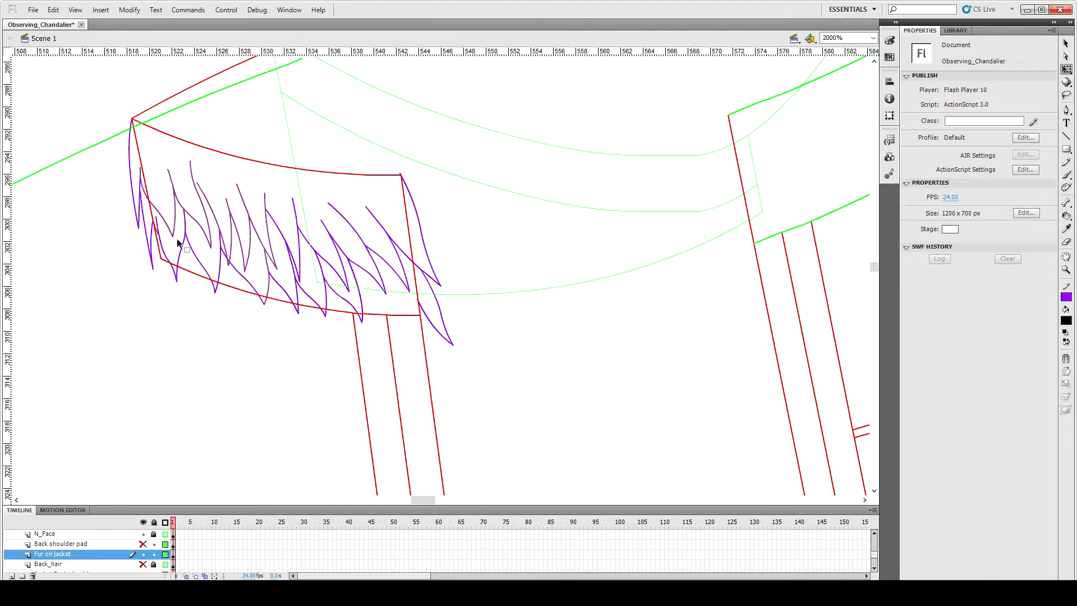
click(156, 231)
click(180, 254)
click(159, 240)
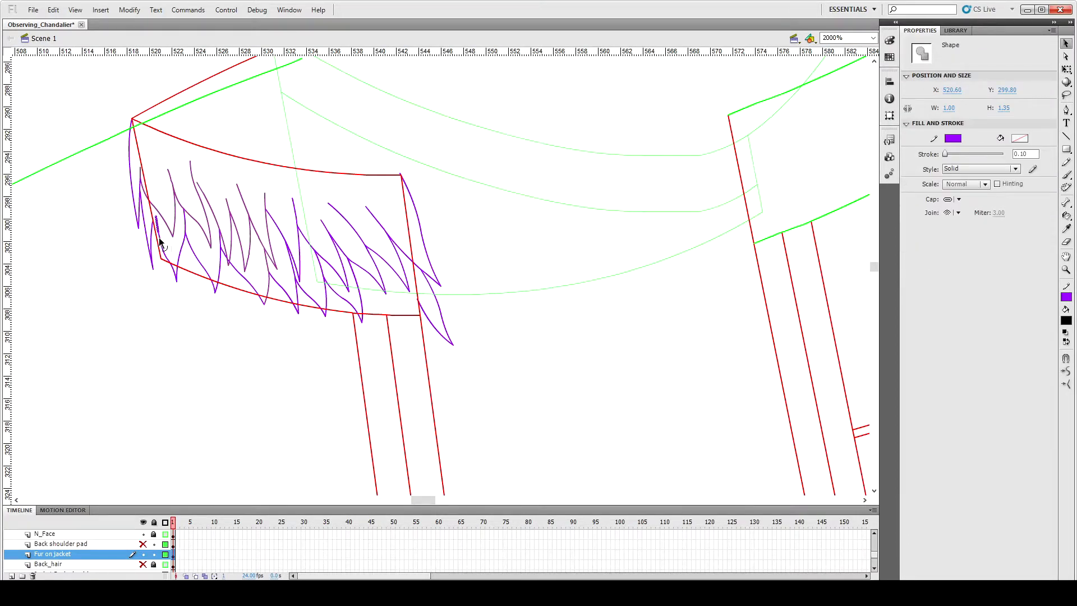
drag(159, 218, 153, 221)
click(197, 312)
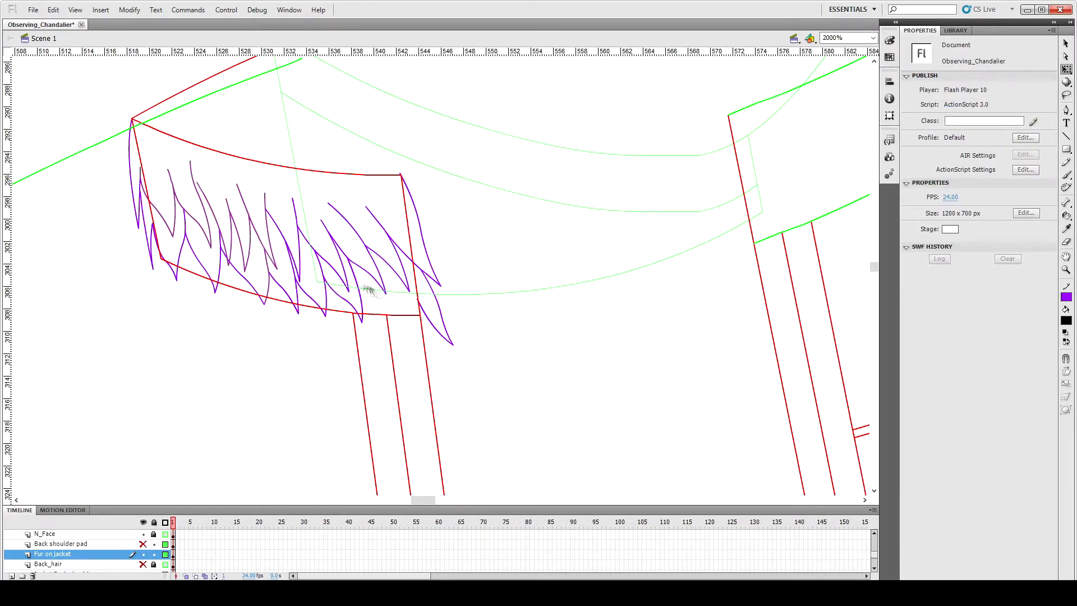
Step: Draw the seventh lower fur tuft with its curved return stroke into the zigzag and save the file
key(n)
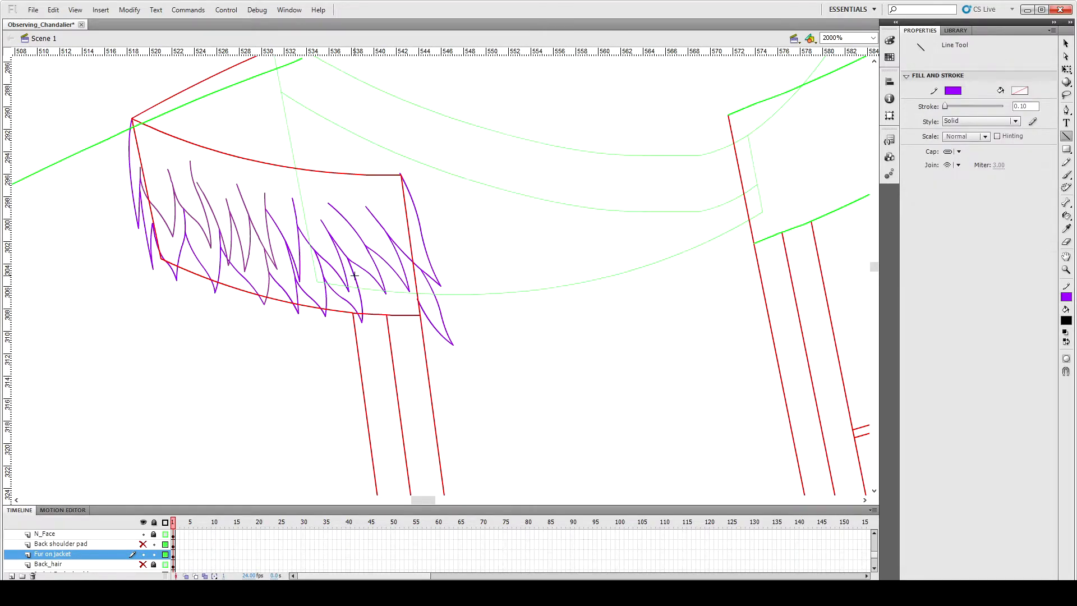
key(v)
mouse_move(386, 310)
mouse_down()
mouse_move(411, 328)
mouse_move(393, 323)
mouse_move(382, 260)
mouse_up()
click(397, 315)
key(q)
click(397, 328)
key(n)
key(v)
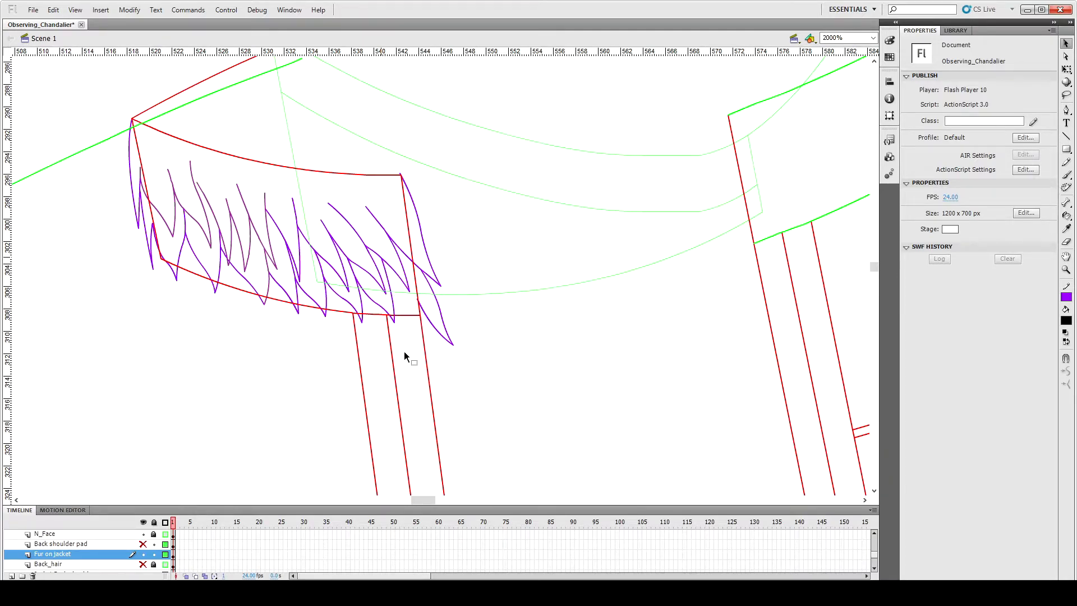
key(ctrl+s)
Step: Draw the last lower fur stroke toward the collar's front corner and raise the corner tuft's tip to meet it
drag(389, 282, 411, 308)
click(425, 313)
key(q)
click(417, 307)
key(ctrl+z)
key(ctrl+z)
click(447, 341)
drag(453, 345, 444, 331)
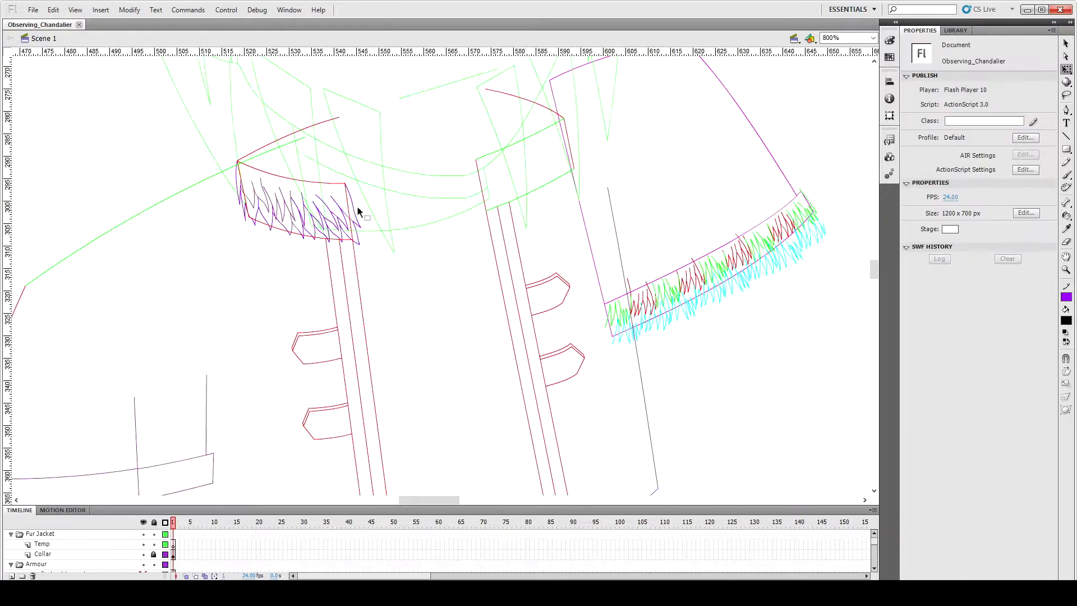
Step: On the Fur on jacket layer, draw the first fur stroke down from the opposite collar's upper front corner
click(52, 534)
click(483, 160)
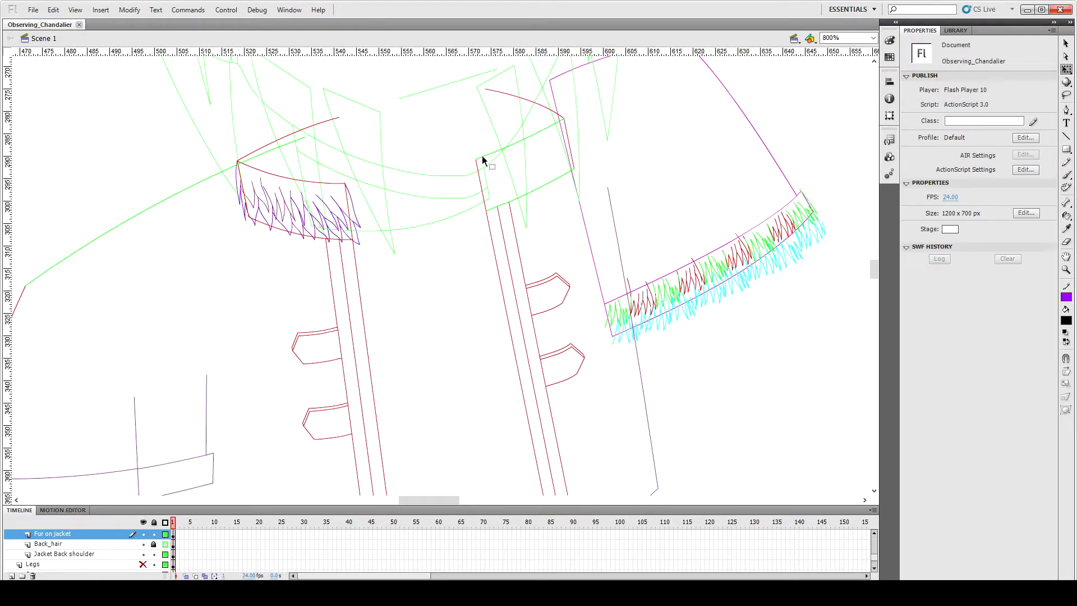
key(n)
drag(474, 180, 474, 181)
key(v)
click(475, 176)
key(ctrl+=)
key(ctrl+=)
click(470, 207)
Step: Attach the new fur stroke's top to the opposite collar's front corner and lengthen it downward
drag(441, 277, 443, 248)
scroll(457, 224, down, 2)
drag(443, 198, 444, 200)
drag(440, 253, 438, 278)
key(n)
key(v)
mouse_move(437, 255)
mouse_down()
mouse_move(435, 227)
mouse_move(441, 298)
mouse_move(436, 277)
mouse_up()
key(ctrl+z)
key(ctrl+z)
key(ctrl+z)
Step: Adjust the opposite collar's curved front fur stroke with Free Transform and toggle Snap to Objects
click(437, 245)
key(q)
click(443, 279)
key(n)
key(v)
click(1066, 358)
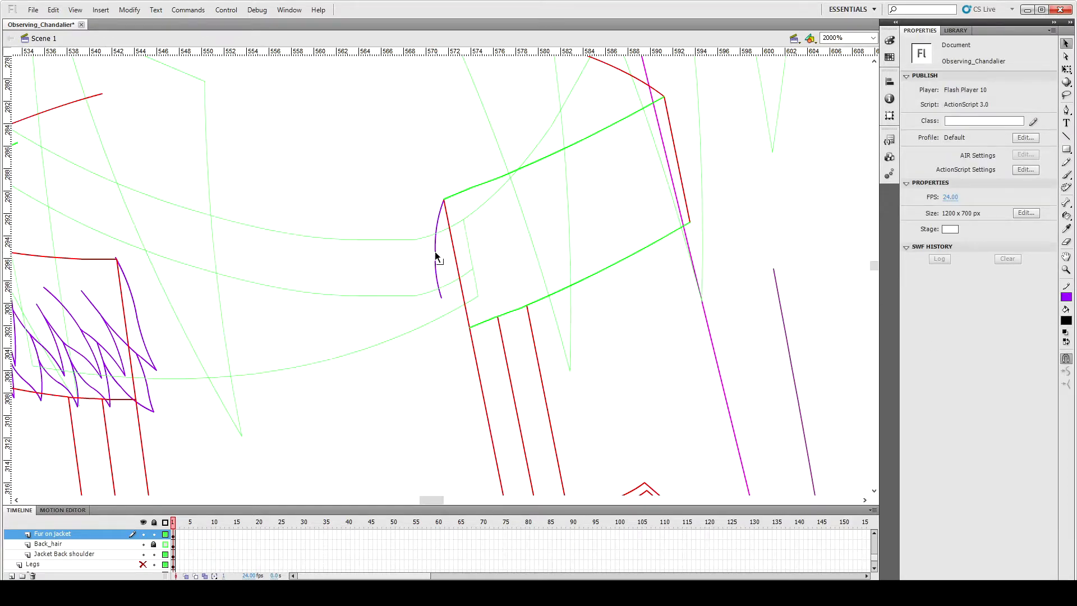
Step: Draw a return stroke from the front fur stroke's tip up to the collar's front edge and curve it
key(n)
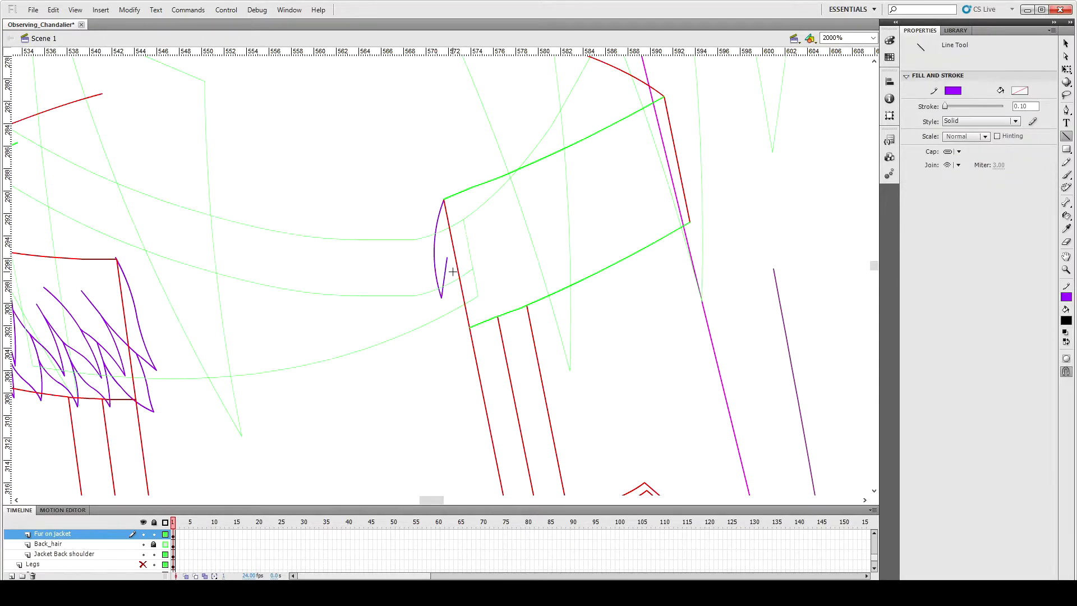
key(v)
drag(445, 277, 450, 231)
key(n)
key(v)
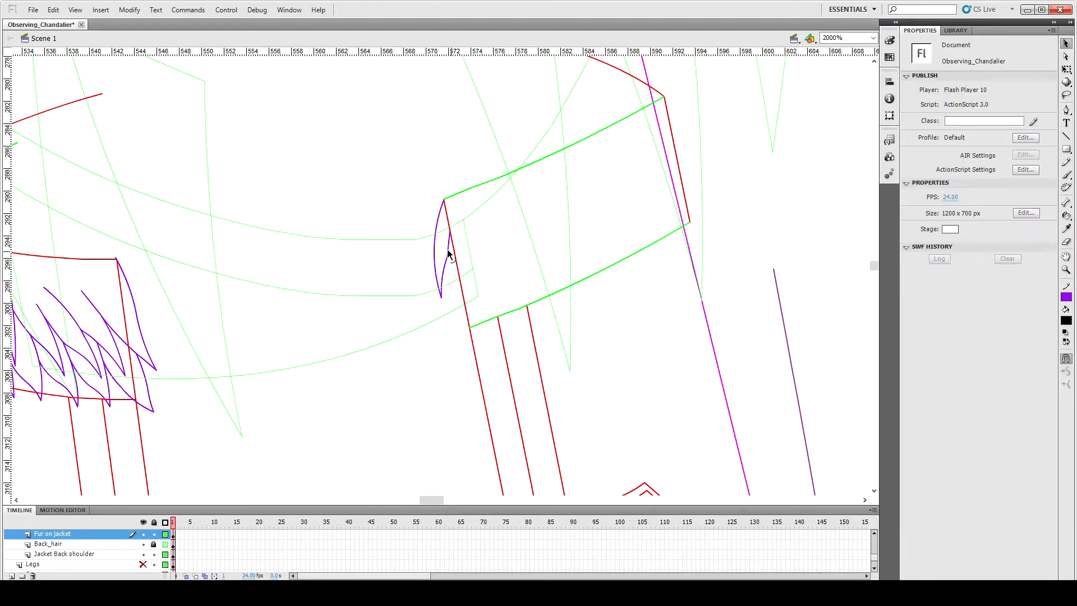
Step: Lengthen both strokes of the front tuft downward, bow the outer one outward, and rejoin it to the collar corner
click(444, 283)
key(q)
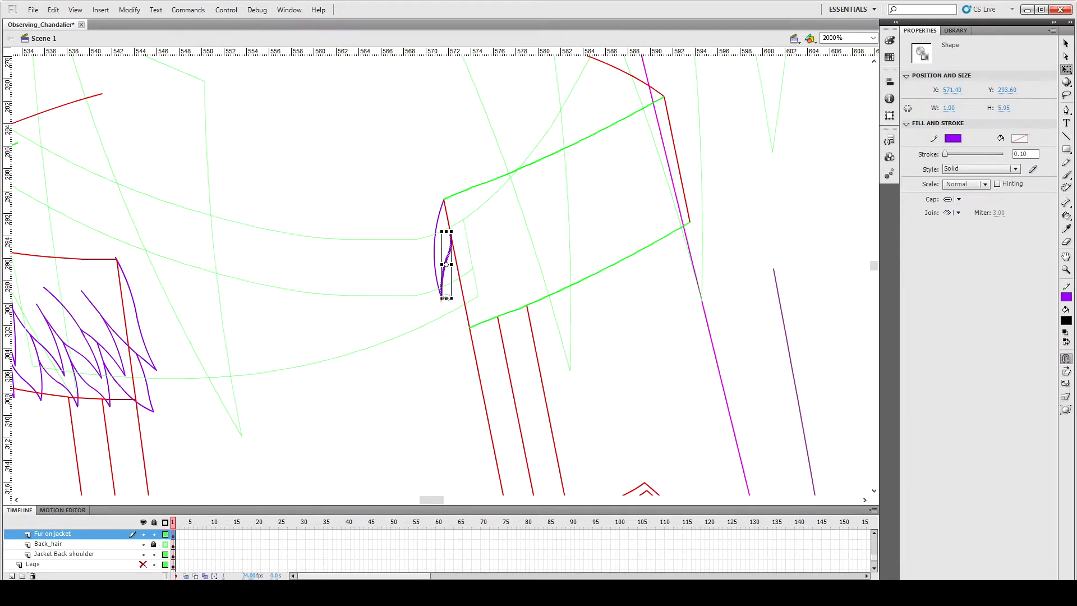
drag(446, 317, 441, 312)
click(453, 331)
click(440, 290)
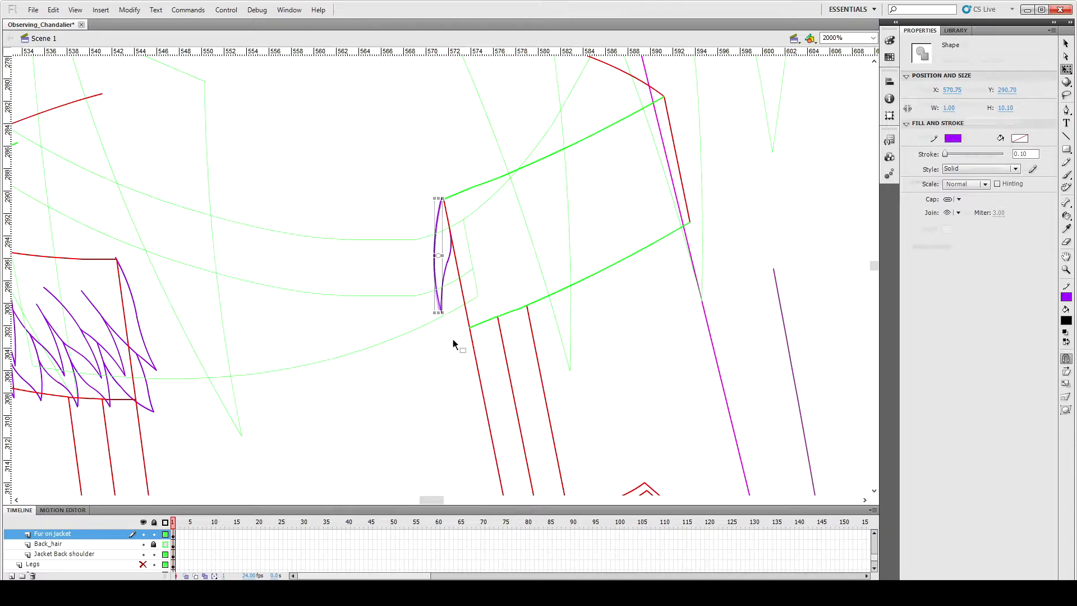
click(455, 342)
drag(436, 247, 432, 247)
drag(442, 199, 444, 199)
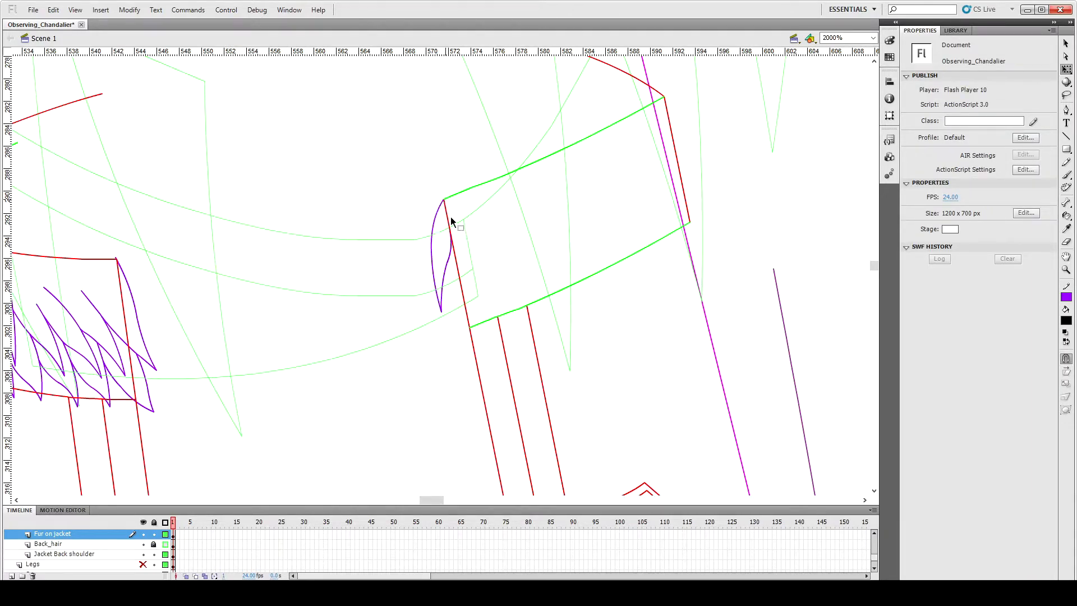
key(n)
drag(444, 278, 449, 331)
key(v)
click(448, 312)
key(Delete)
Step: Duplicate the first collar's last lower fur tufts, move the copy to the opposite collar and flip it horizontally
click(147, 402)
shift+click(133, 398)
shift+click(108, 374)
shift+click(101, 353)
shift+click(101, 392)
key(ctrl+c)
key(ctrl+shift+v)
mouse_move(150, 408)
mouse_down()
mouse_move(465, 322)
mouse_move(499, 322)
mouse_up()
click(129, 10)
mouse_move(194, 137)
click(301, 255)
Step: Rotate the copied tufts with Free Transform and nudge them up onto the opposite collar's lower front corner
key(q)
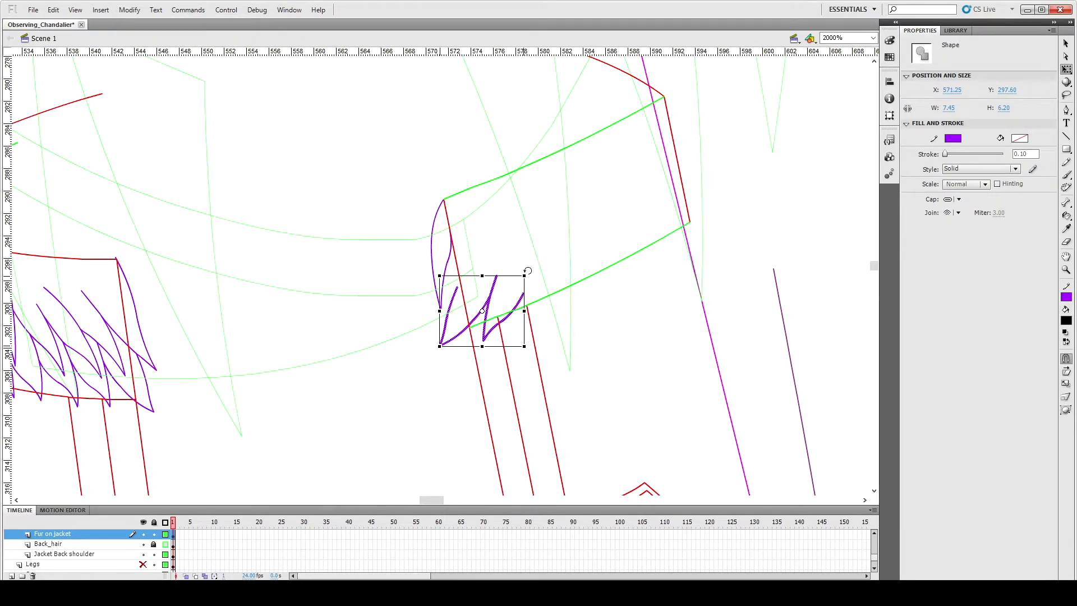
mouse_move(527, 271)
mouse_down()
mouse_move(523, 251)
mouse_move(514, 283)
mouse_move(496, 288)
mouse_move(447, 265)
mouse_move(446, 295)
mouse_move(474, 320)
mouse_up()
key(shift+Up)
key(shift+Up)
key(shift+Up)
key(shift+Up)
key(shift+Down)
click(542, 290)
click(489, 295)
shift+click(475, 308)
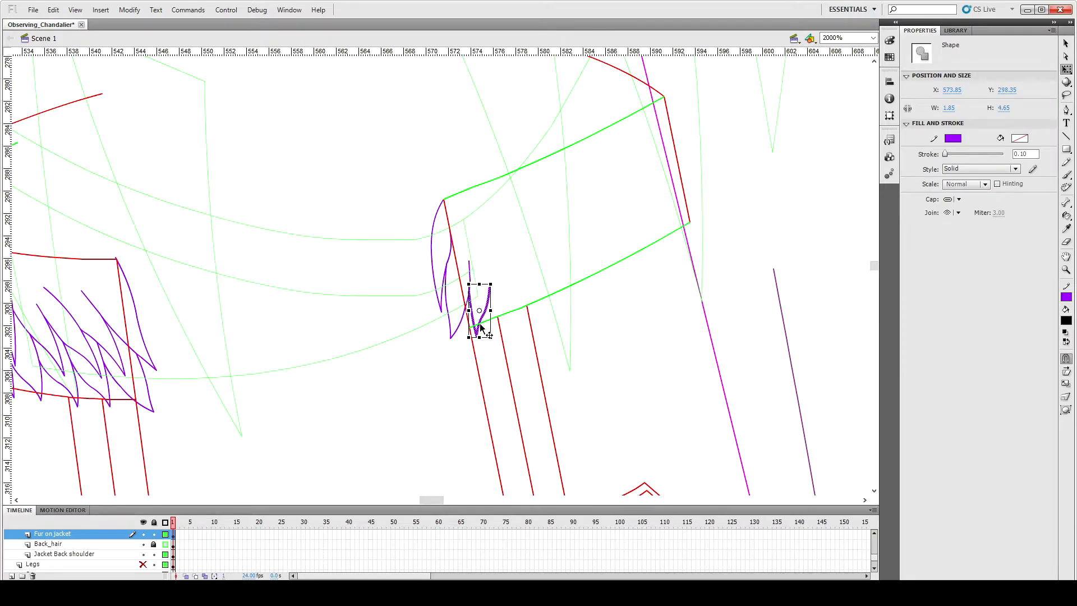
click(504, 265)
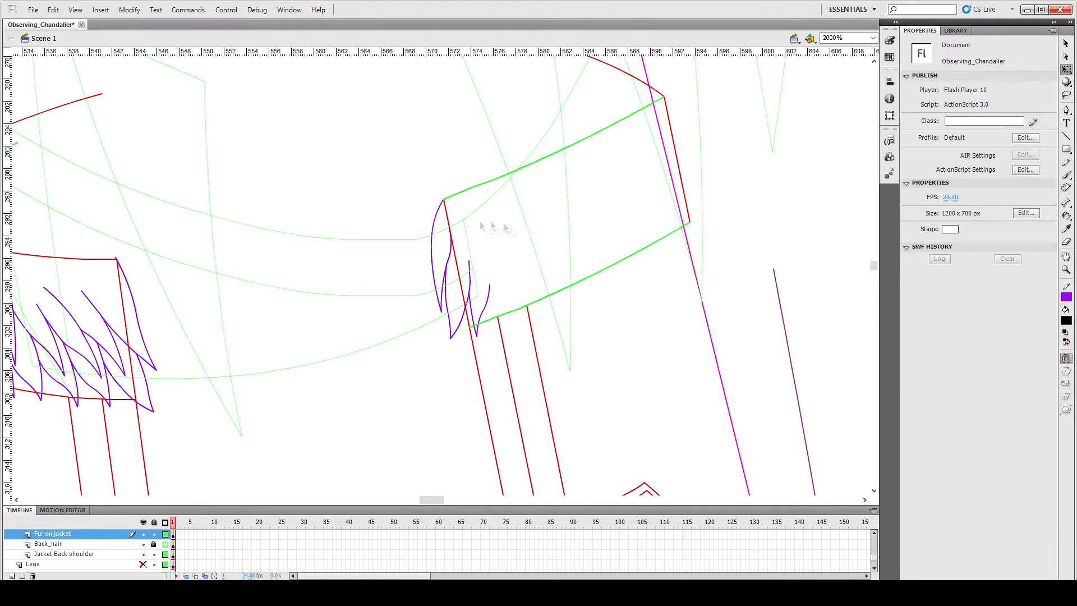
Step: Copy zigzag fur strokes from the first collar, flip them horizontally, and rotate and place them inside the opposite collar
click(94, 308)
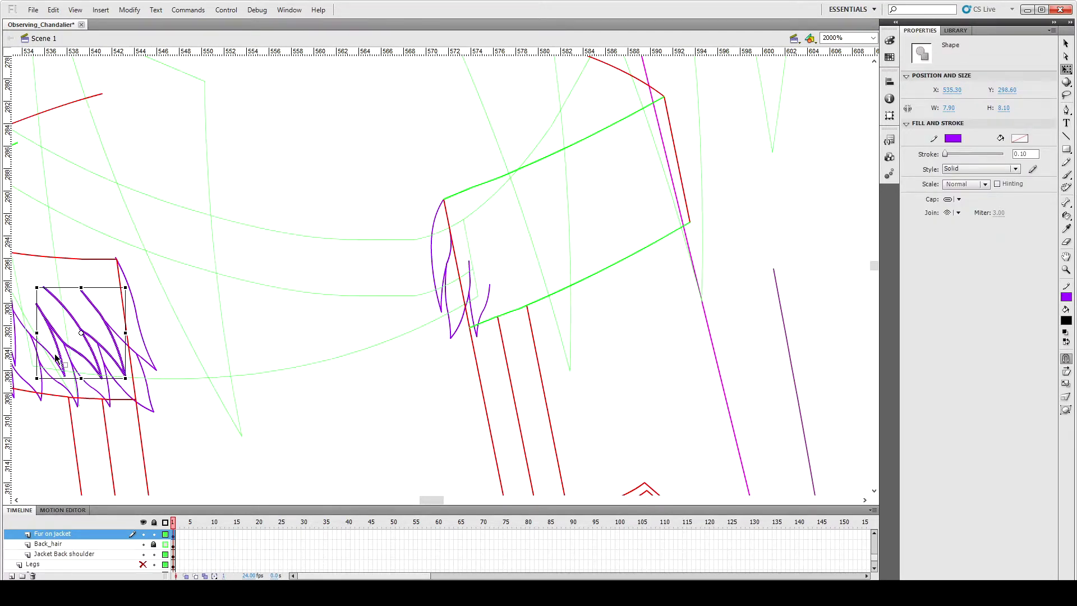
key(ctrl+v)
click(130, 10)
click(291, 133)
mouse_move(486, 229)
mouse_down()
mouse_move(471, 224)
mouse_move(509, 191)
mouse_move(504, 206)
mouse_up()
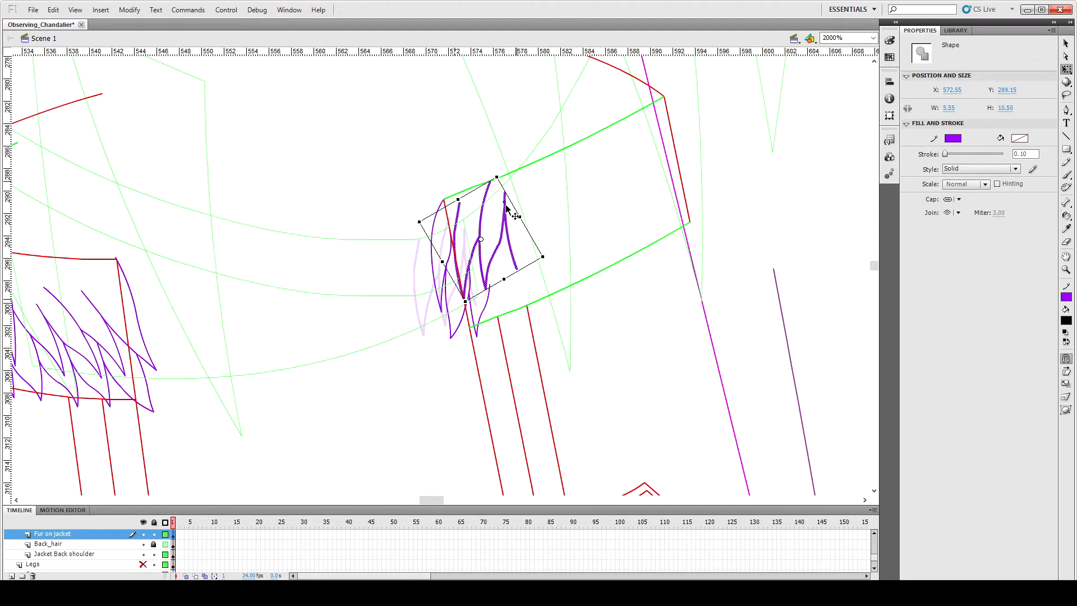
Step: Try to delete the pasted zigzag strokes nearest the opposite collar's front edge
click(515, 210)
click(461, 208)
key(Delete)
click(455, 245)
drag(453, 233, 460, 191)
key(Delete)
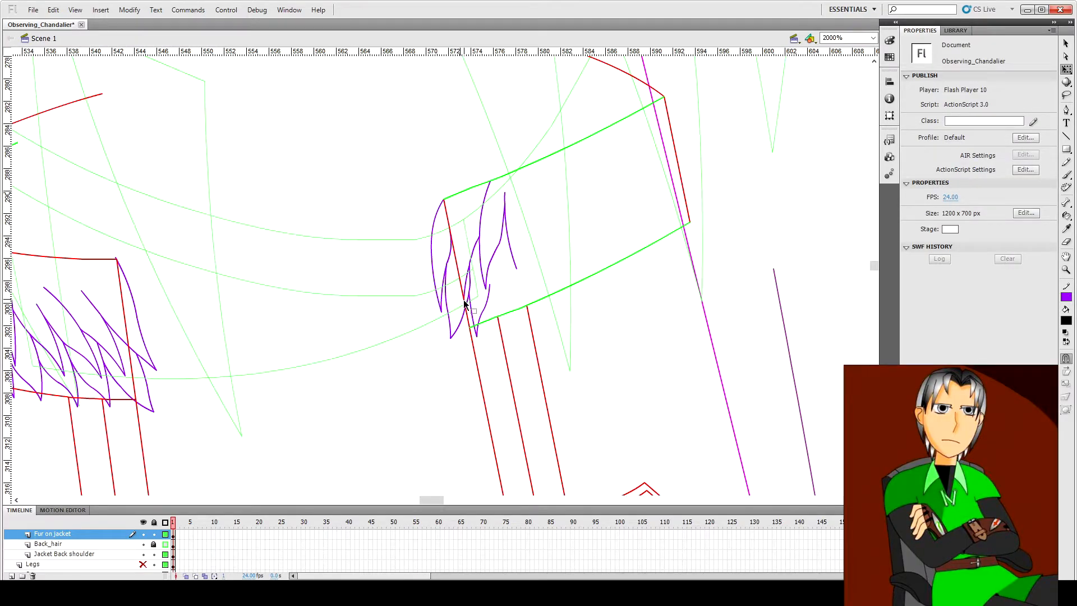
click(467, 287)
Step: Undo the deletions of the pasted zigzag strokes
key(ctrl+z)
key(ctrl+z)
key(ctrl+z)
key(ctrl+z)
key(ctrl+z)
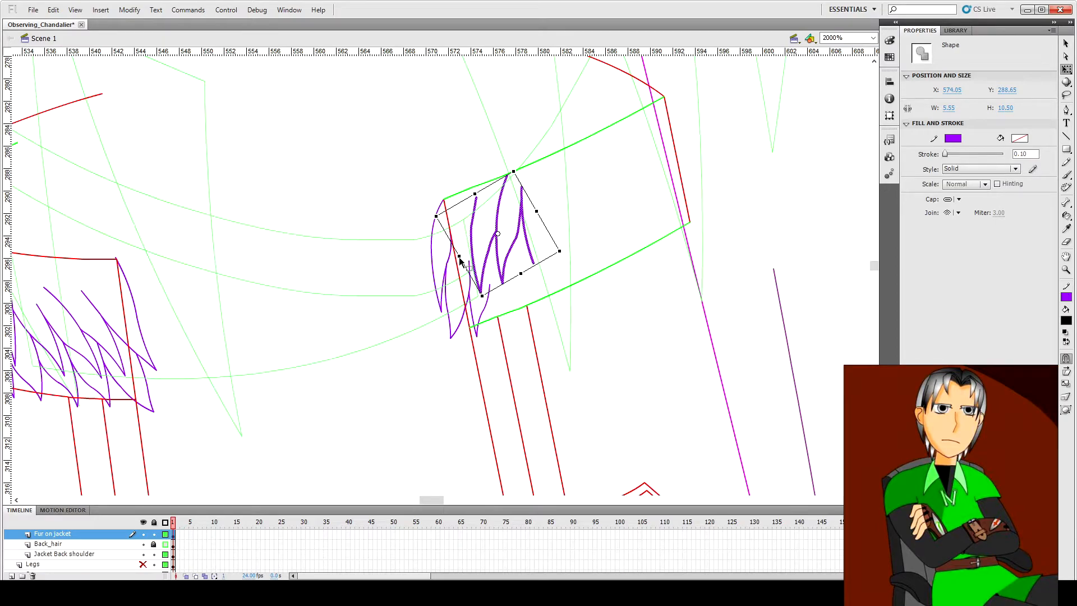
Step: Nudge the pasted zigzag strokes down against the opposite collar's front edge so they overlap the lower tufts
click(480, 246)
key(ctrl+z)
key(shift+Left)
key(shift+Left)
key(shift+Left)
key(shift+Down)
key(Left)
key(Left)
key(Left)
key(Left)
key(Left)
key(Up)
key(Up)
click(540, 234)
Step: Shorten the upper end of the pasted stroke that reaches the opposite collar's top edge
click(454, 220)
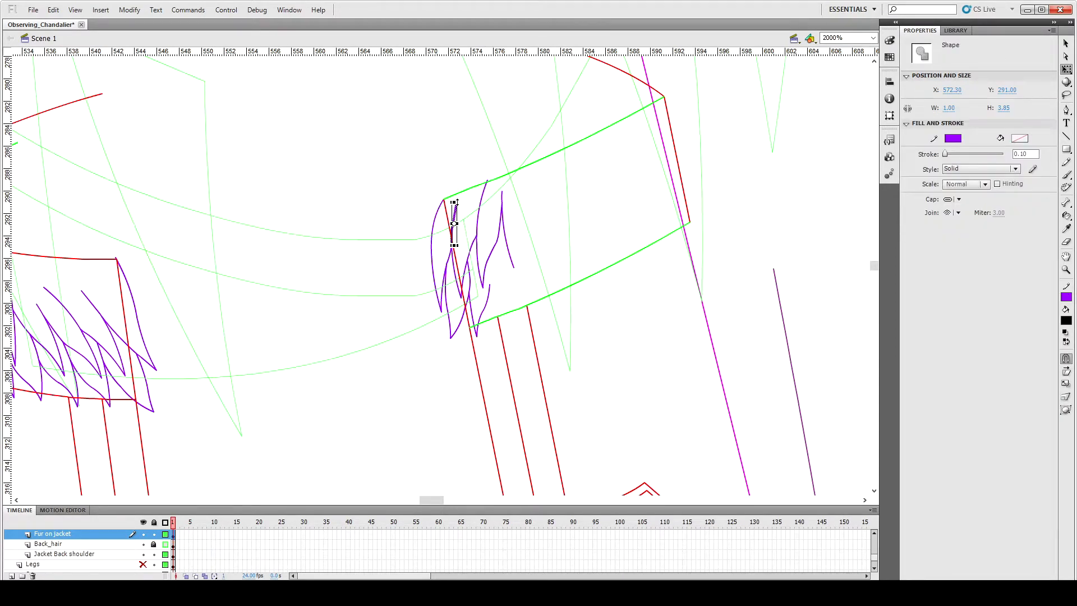
click(482, 189)
click(486, 183)
drag(488, 181, 487, 192)
click(548, 211)
Step: Remove the surplus pasted zigzag strokes farthest from the opposite collar's front edge
click(499, 229)
click(515, 251)
click(509, 250)
key(Delete)
click(502, 216)
key(Delete)
key(e)
drag(502, 212, 505, 245)
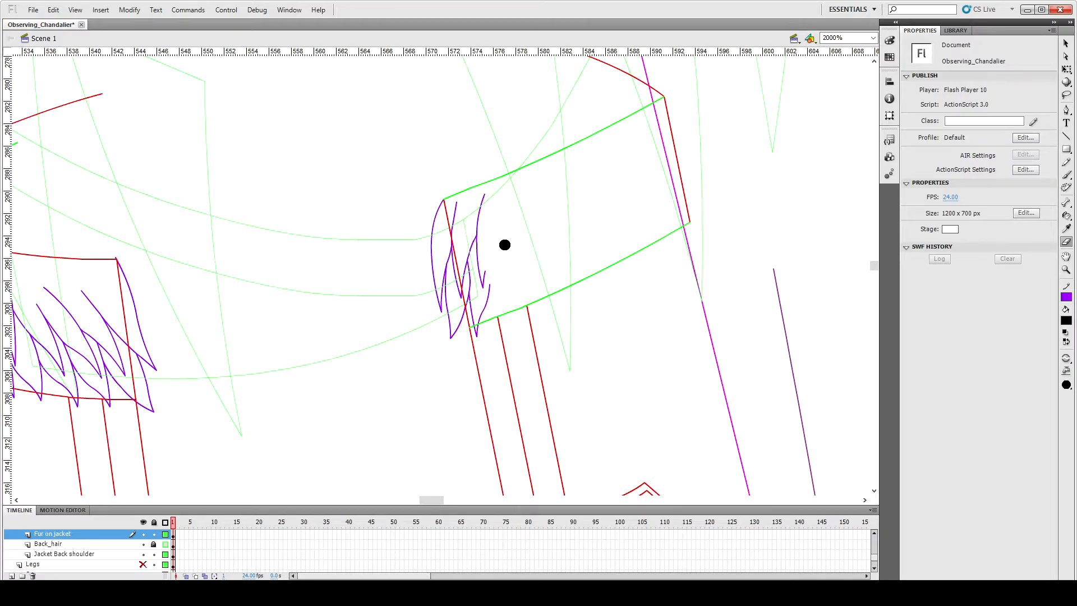
Step: Draw curved strokes forming the next upper tuft on the opposite collar, and save the document
key(p)
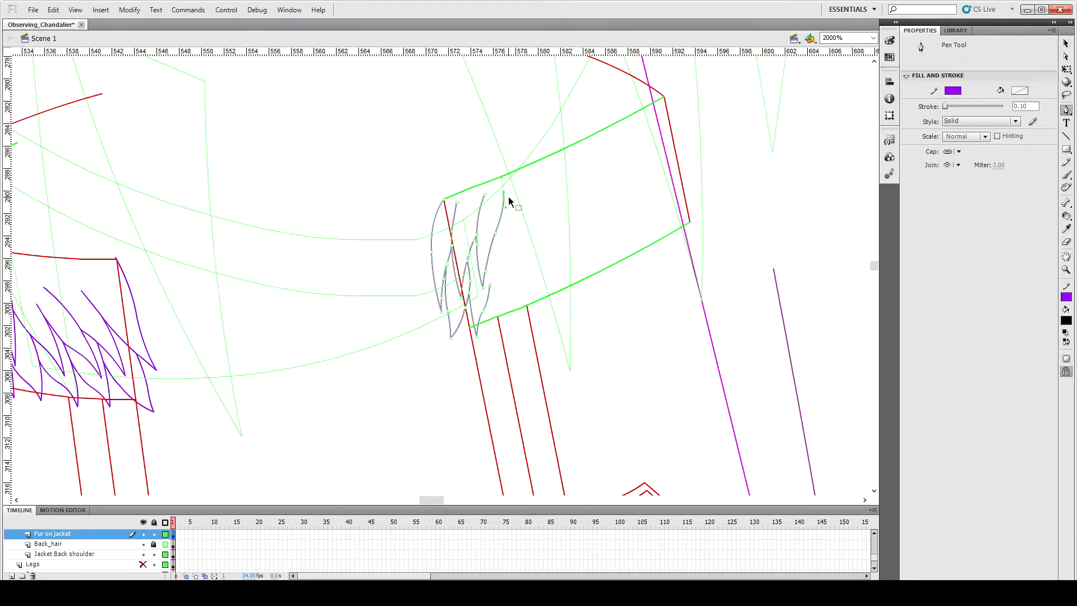
key(v)
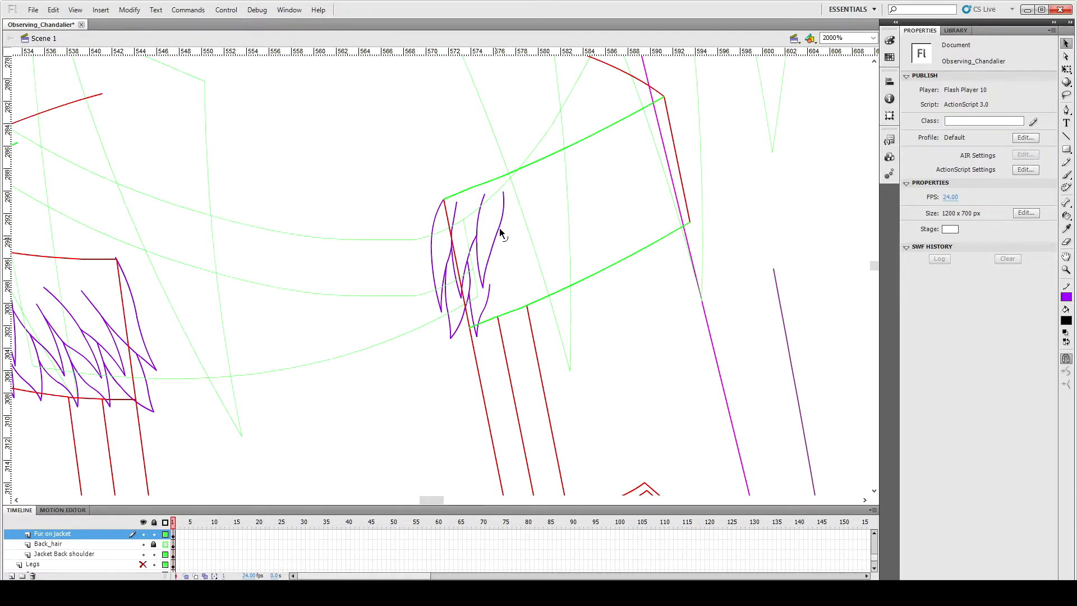
key(n)
mouse_move(497, 233)
mouse_down()
mouse_move(496, 286)
mouse_move(525, 182)
mouse_up()
key(v)
key(n)
key(v)
key(ctrl+s)
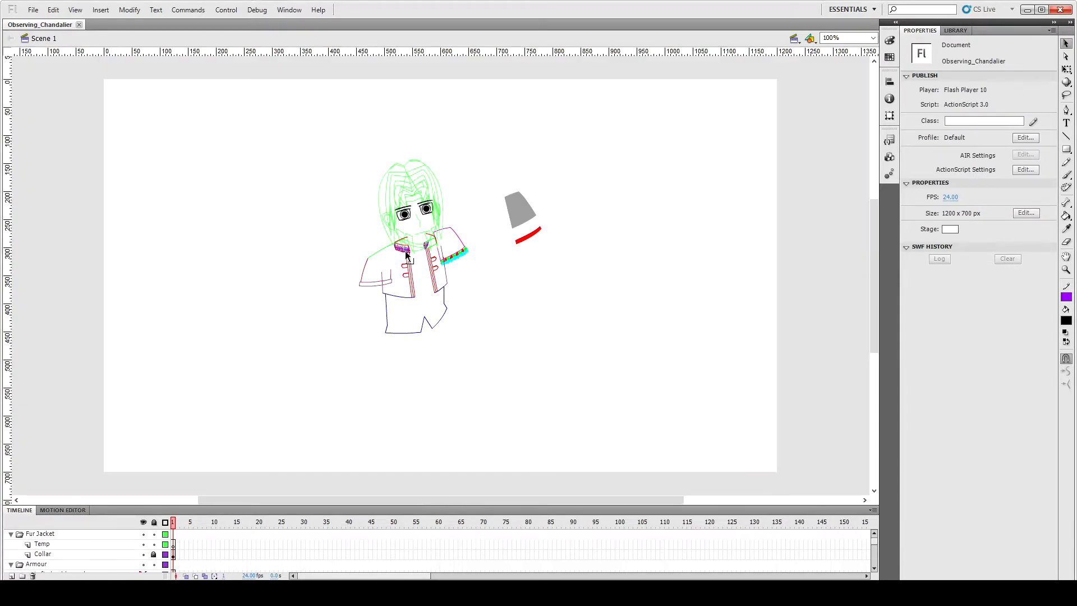
Step: Draw a short slanted line from the last upper tuft on the opposite collar and set its stroke to 0.1
click(404, 251)
key(ctrl+equal)
key(ctrl+equal)
key(ctrl+equal)
key(ctrl+equal)
click(714, 362)
drag(430, 500, 441, 500)
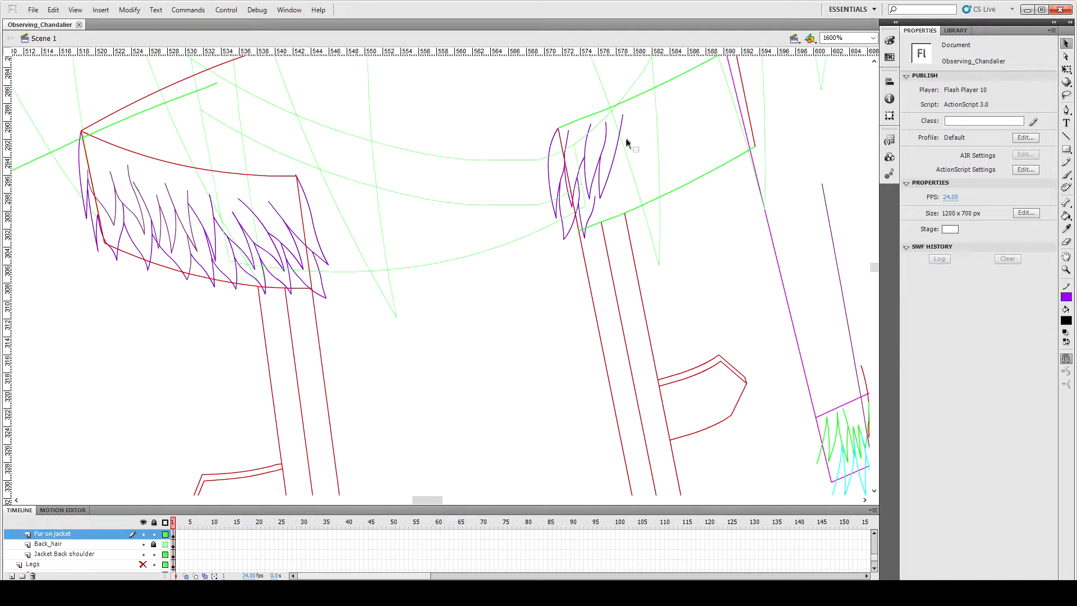
key(n)
drag(619, 136, 634, 175)
key(v)
click(633, 158)
drag(1033, 154, 984, 150)
text(0.1)
click(854, 188)
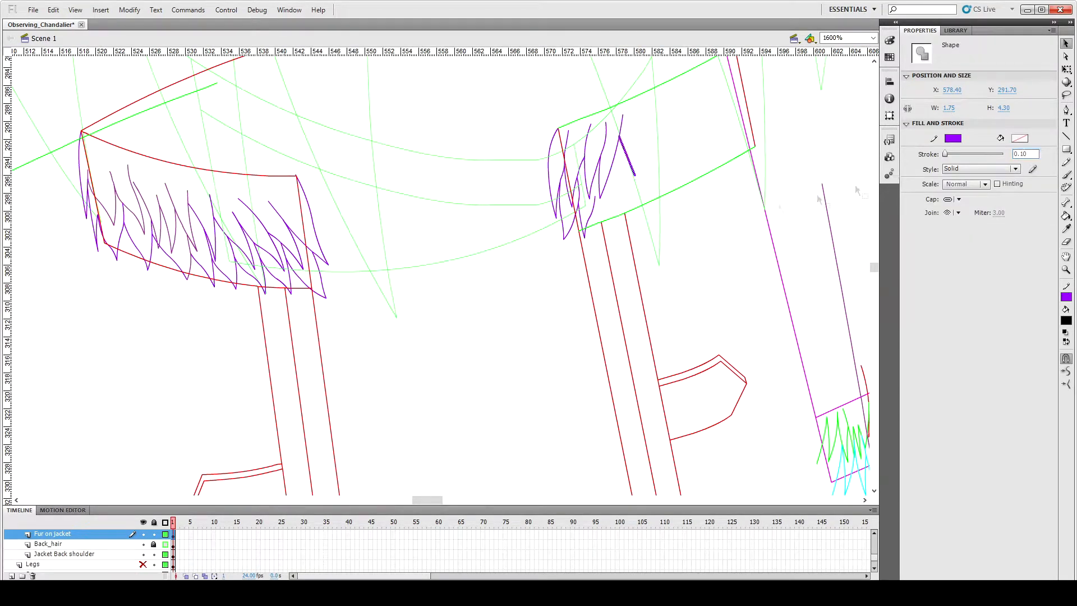
Step: Bend the short slanted line into a curve and extend its lower end
drag(629, 159, 627, 160)
click(633, 171)
key(ctrl+=)
key(q)
drag(451, 300, 449, 294)
click(455, 291)
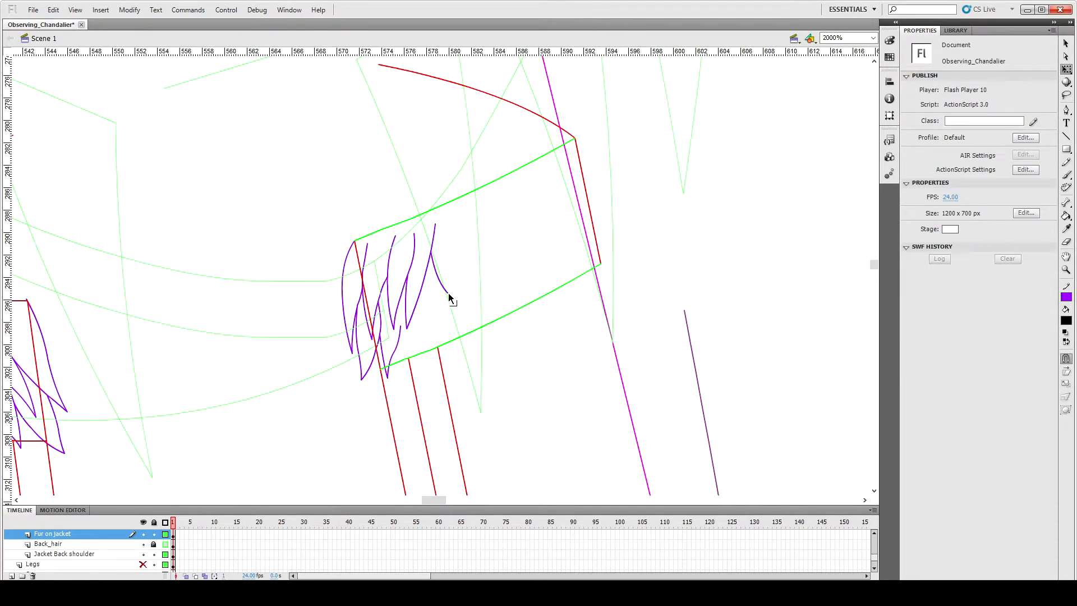
Step: Draw a curved stroke rising from the lower tip of the slanted curve to complete the tuft
key(p)
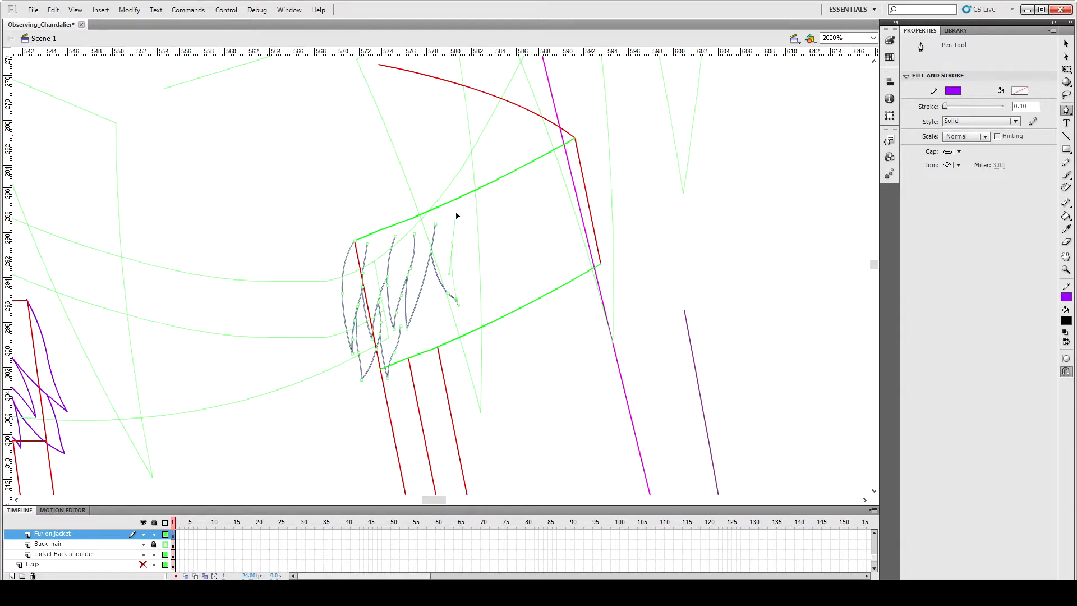
drag(456, 214, 456, 213)
key(v)
drag(435, 500, 428, 500)
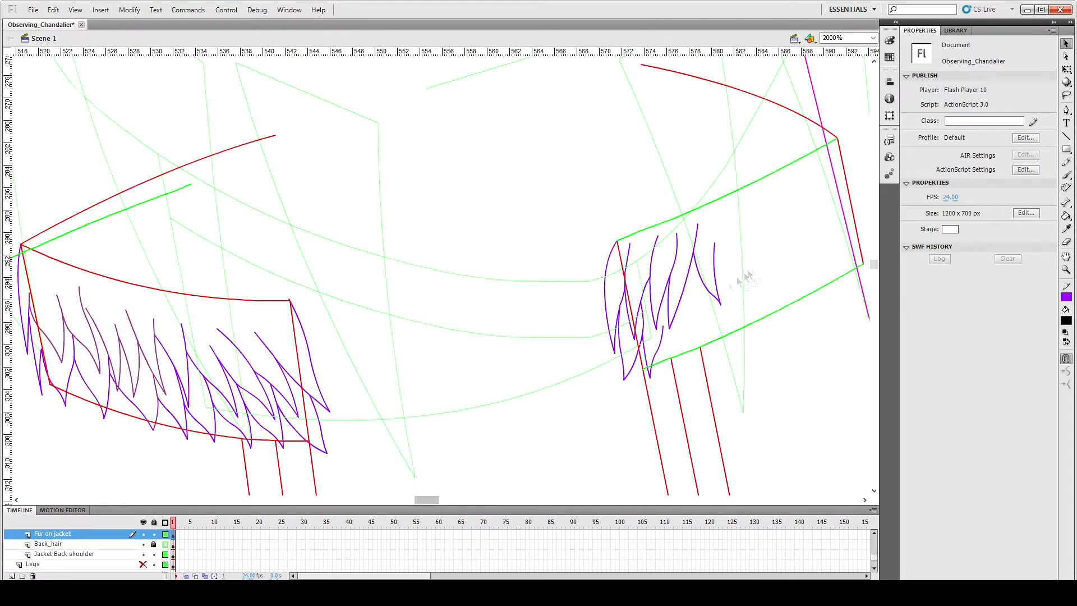
Step: Draw a curved stroke sloping down from the newest tuft and delete its overshooting tail
key(n)
drag(735, 291, 725, 283)
key(v)
key(p)
key(v)
click(747, 301)
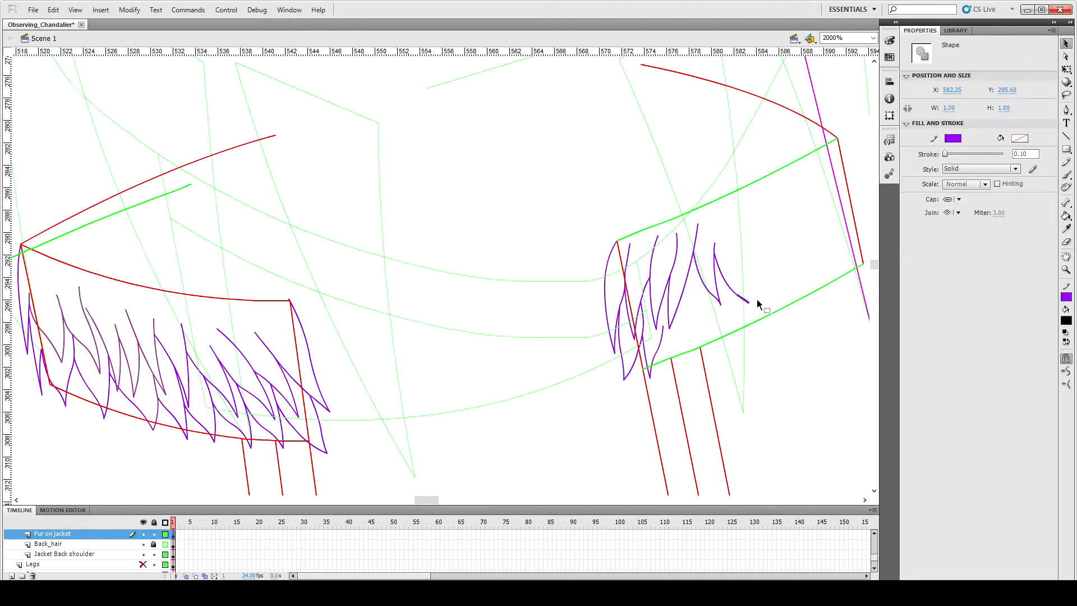
drag(812, 223, 509, 199)
key(Delete)
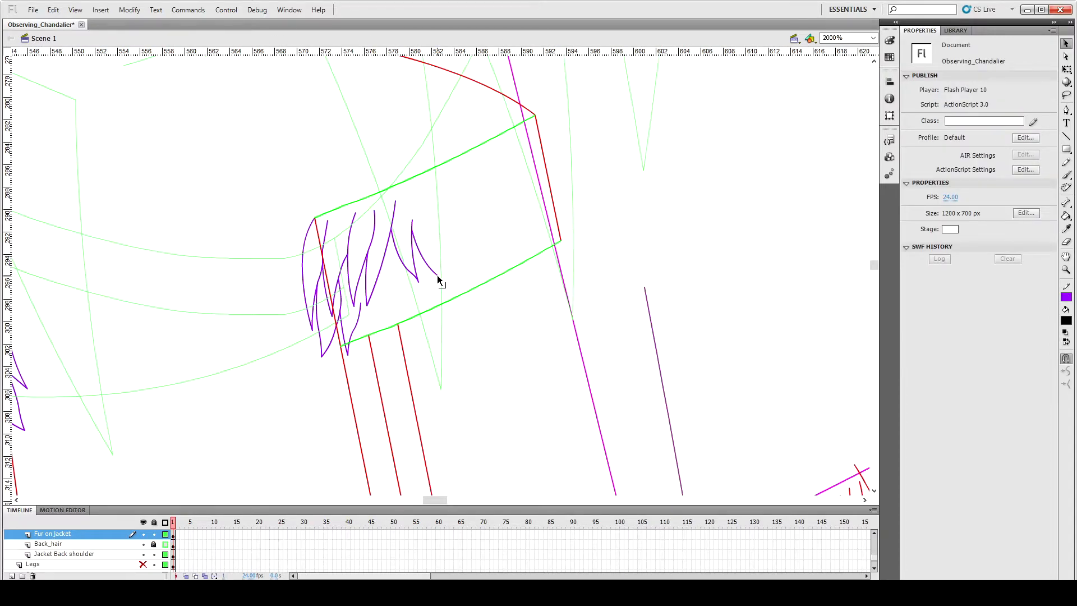
Step: Draw a curved stroke upward from the trimmed tip to finish that tuft
key(n)
drag(436, 275, 430, 225)
key(v)
drag(438, 500, 435, 502)
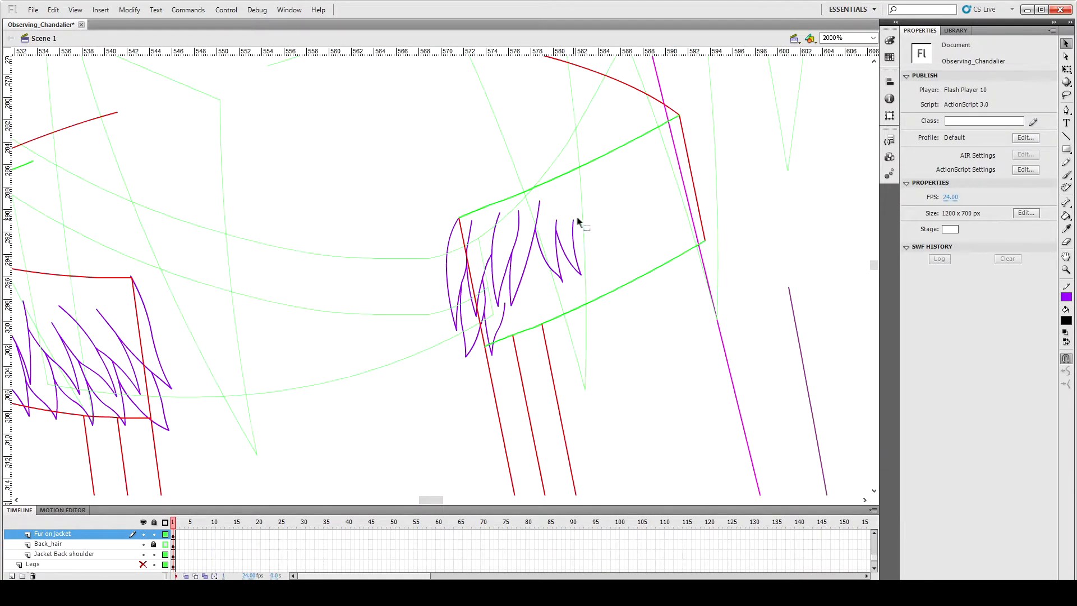
Step: Draw a near-vertical line beyond the newest tuft, bend it slightly, and raise it toward the collar's top edge
key(n)
drag(593, 207, 593, 281)
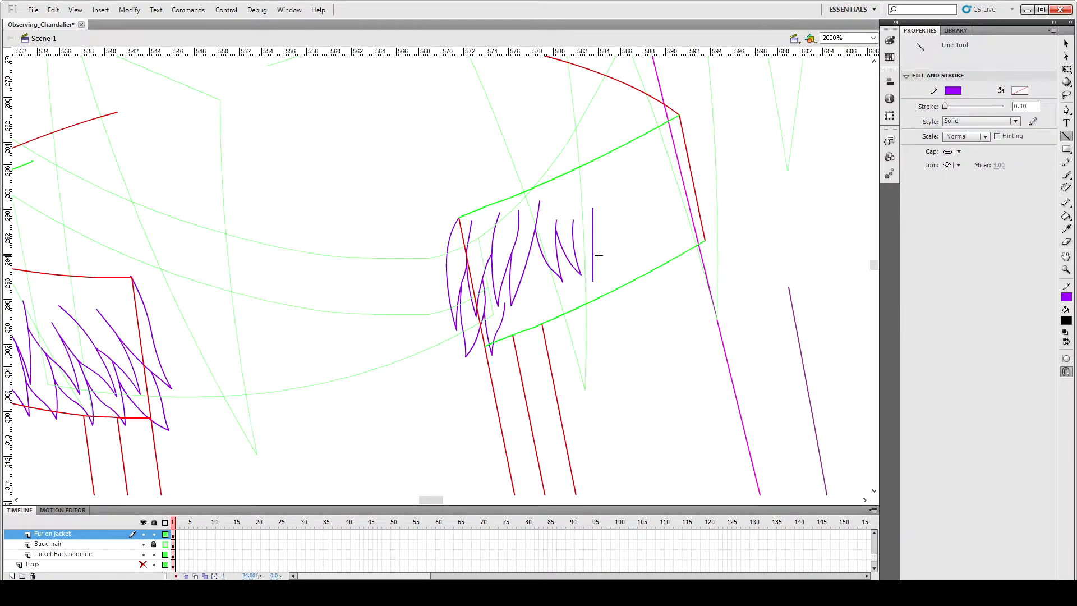
key(v)
drag(597, 240, 597, 240)
drag(593, 208, 594, 202)
click(594, 217)
click(612, 233)
Step: Draw a curved slope from the previous tuft to the upright stroke's lower end and trim the upright stroke's top
key(n)
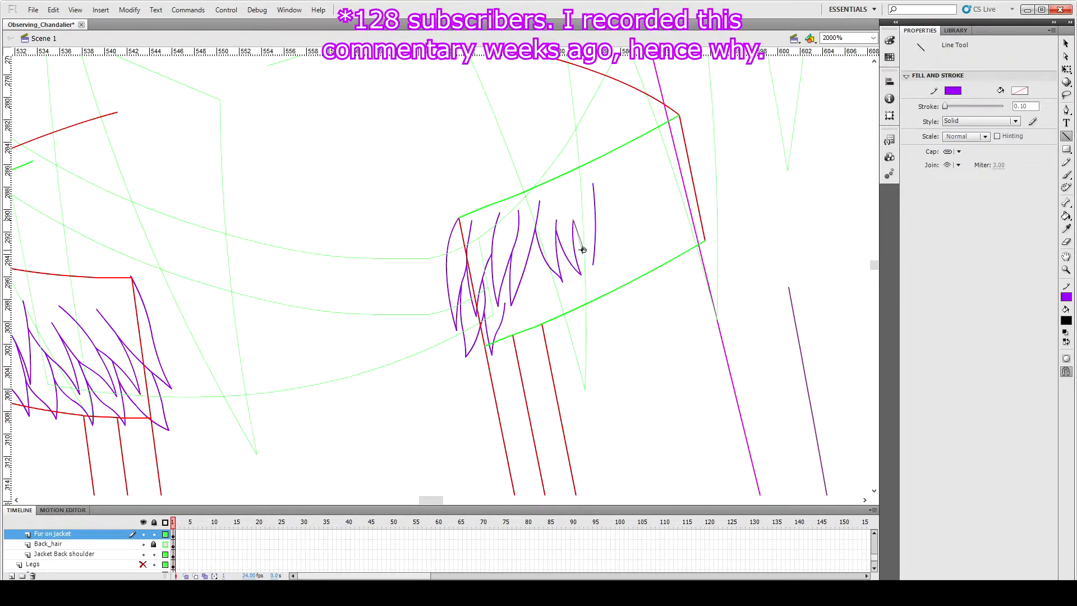
key(v)
mouse_move(577, 239)
mouse_down()
mouse_move(594, 280)
mouse_move(595, 268)
mouse_up()
key(n)
key(v)
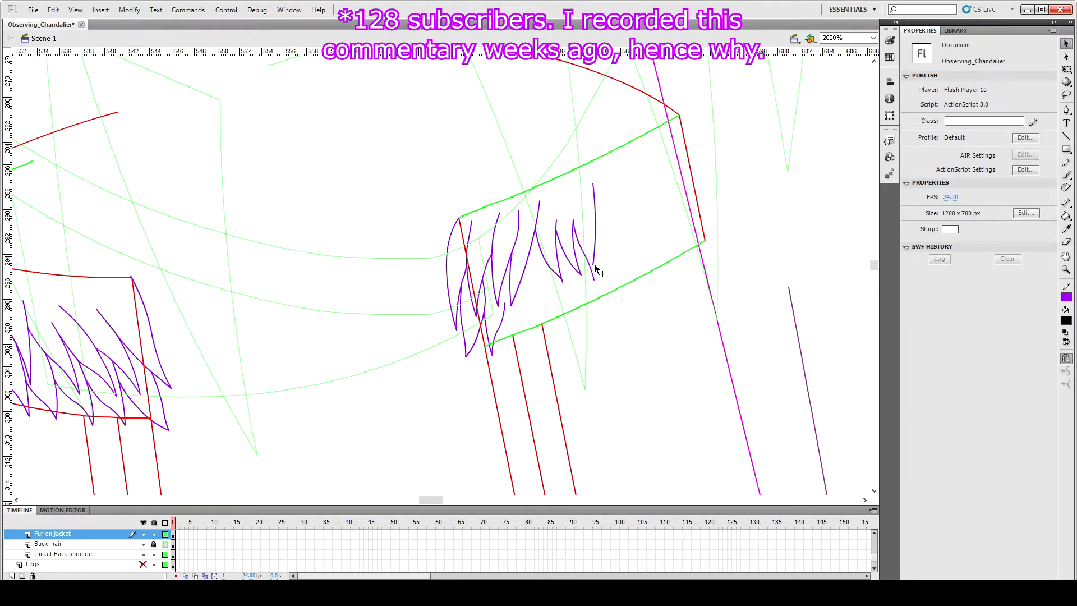
drag(593, 207, 594, 203)
Step: Draw a curved stroke across the opposite collar's bottom edge as the back side of a new lower-row tuft
key(n)
drag(527, 316, 534, 270)
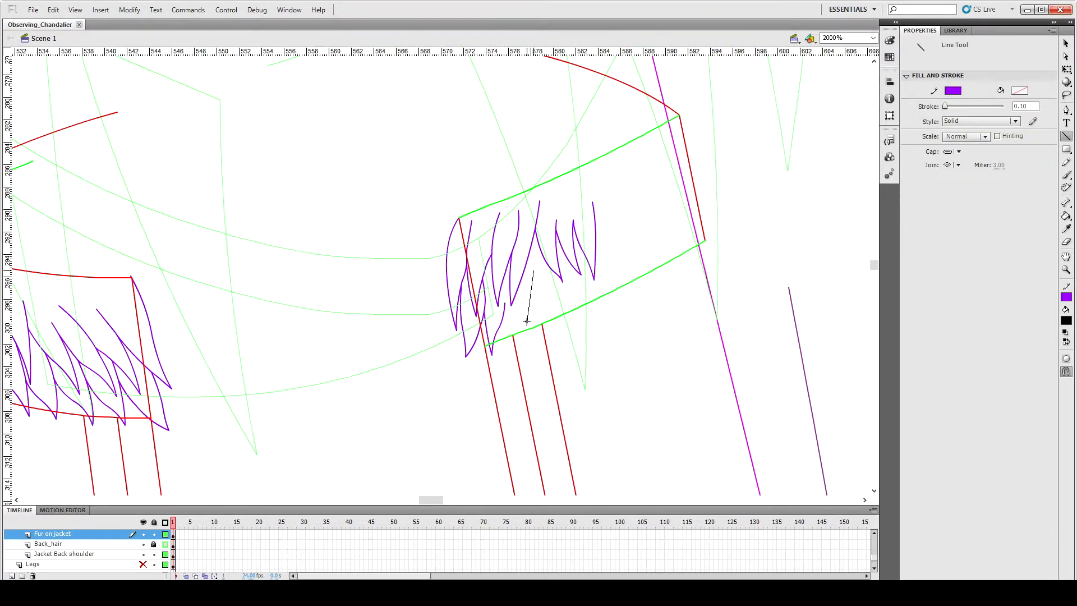
key(v)
key(n)
drag(528, 316, 522, 345)
key(v)
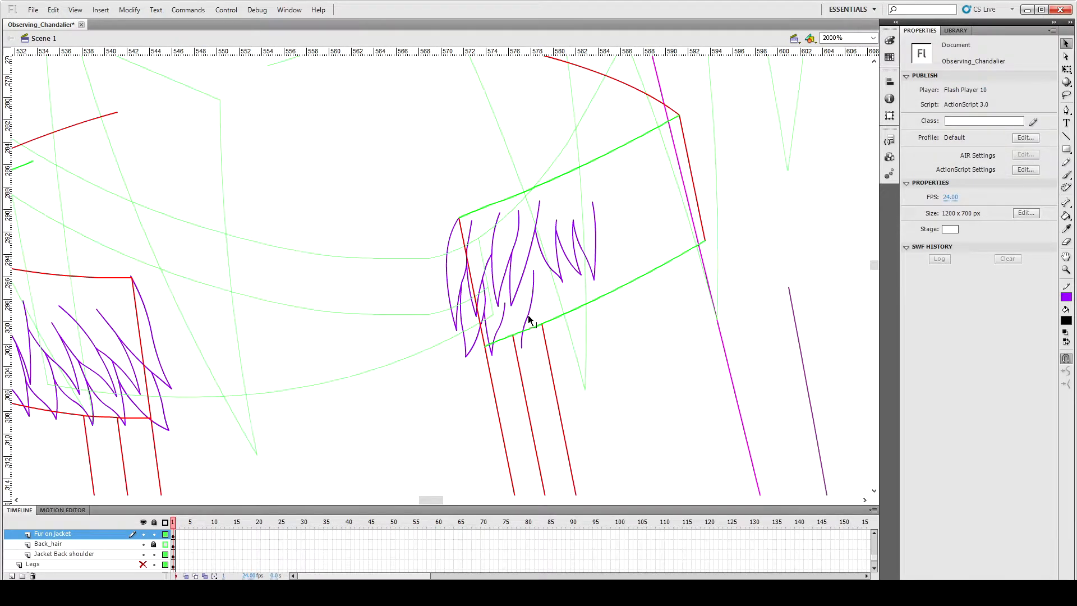
Step: Draw the front side of the lower-row tuft up from its tip and delete the surplus segment
key(n)
drag(518, 347, 505, 305)
key(v)
click(514, 329)
key(Delete)
key(p)
click(518, 347)
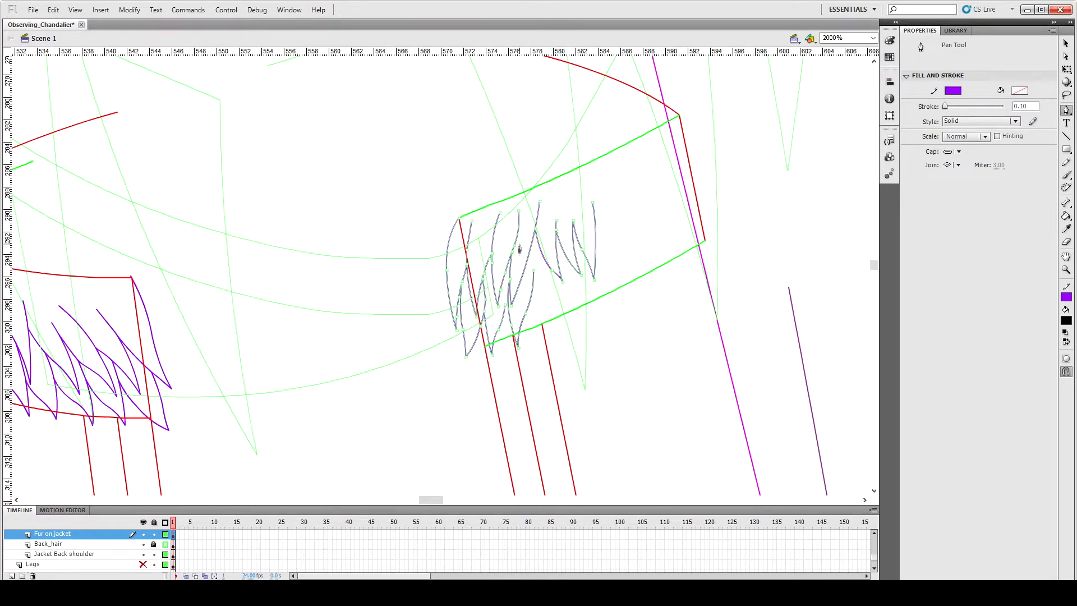
drag(521, 246, 520, 246)
Step: Adjust the front side of the lower-row tuft with Free Transform so it joins the neighbouring strokes
key(v)
click(523, 308)
click(504, 315)
key(q)
drag(505, 330, 509, 330)
click(540, 301)
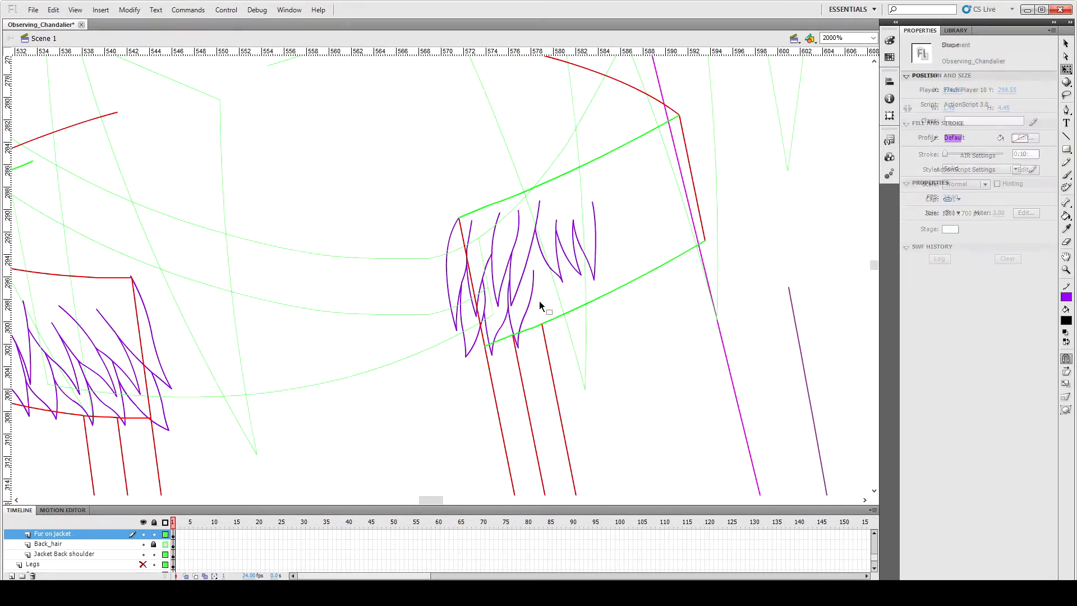
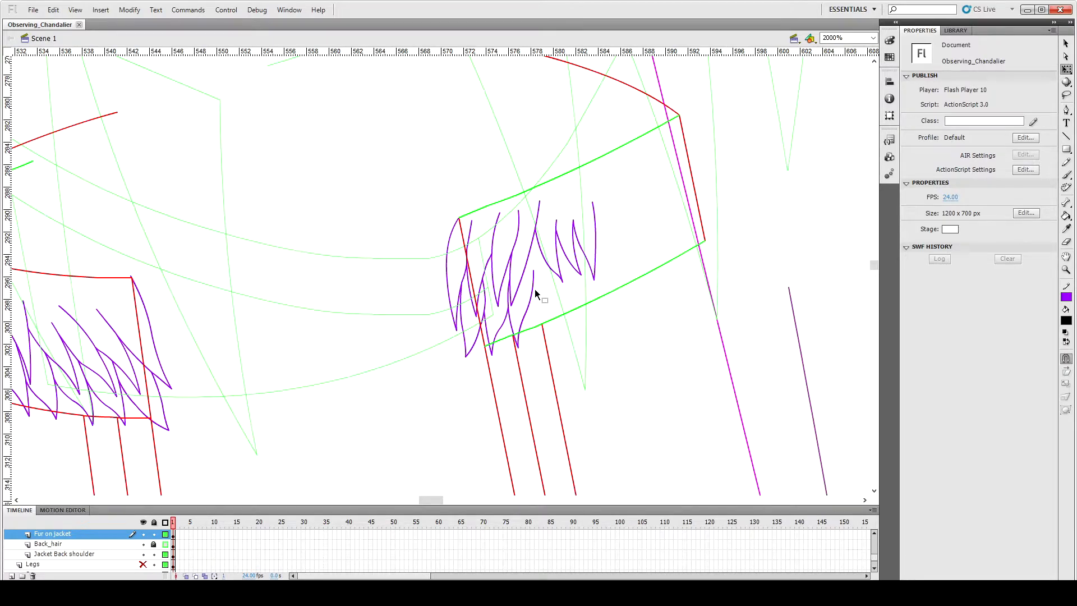
Step: Draw the next lower-row tuft with curved strokes across the opposite collar's bottom edge
key(n)
mouse_move(561, 274)
mouse_down()
mouse_move(550, 340)
mouse_move(553, 315)
mouse_move(534, 293)
mouse_move(538, 319)
mouse_up()
key(v)
key(n)
key(v)
key(n)
key(v)
Step: Draw a near-vertical line beyond the last upper tuft on the opposite collar and set its stroke to 0.1
click(359, 238)
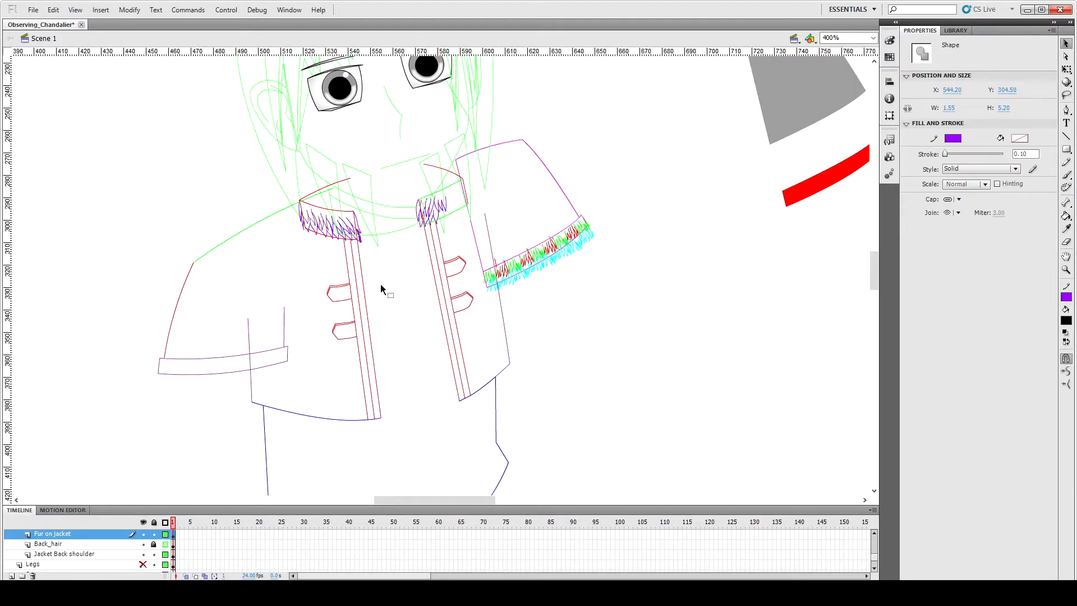
key(ctrl+=)
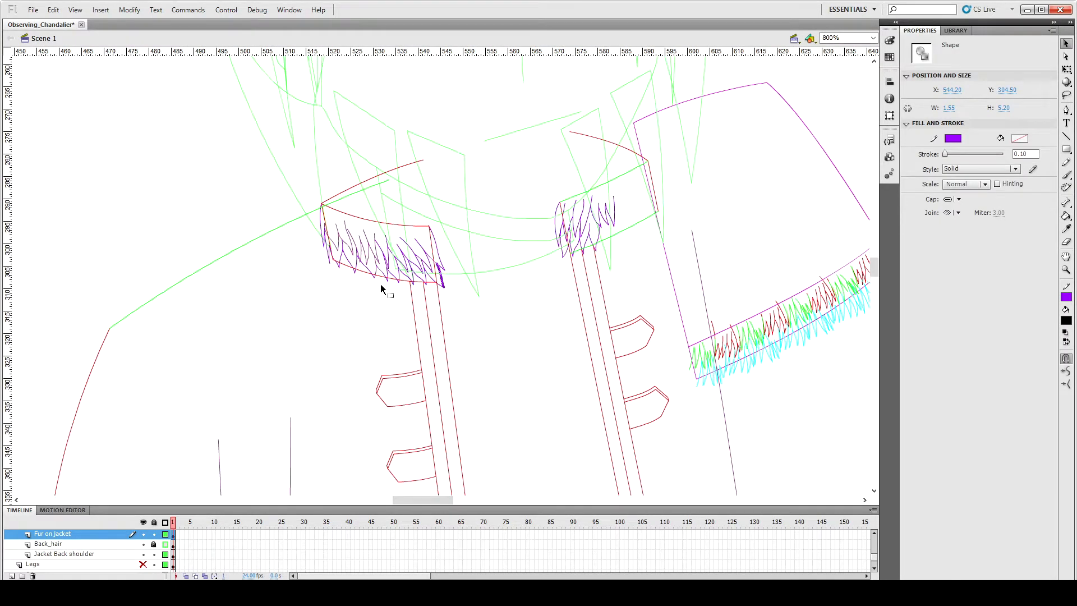
click(614, 207)
click(614, 209)
key(ctrl+=)
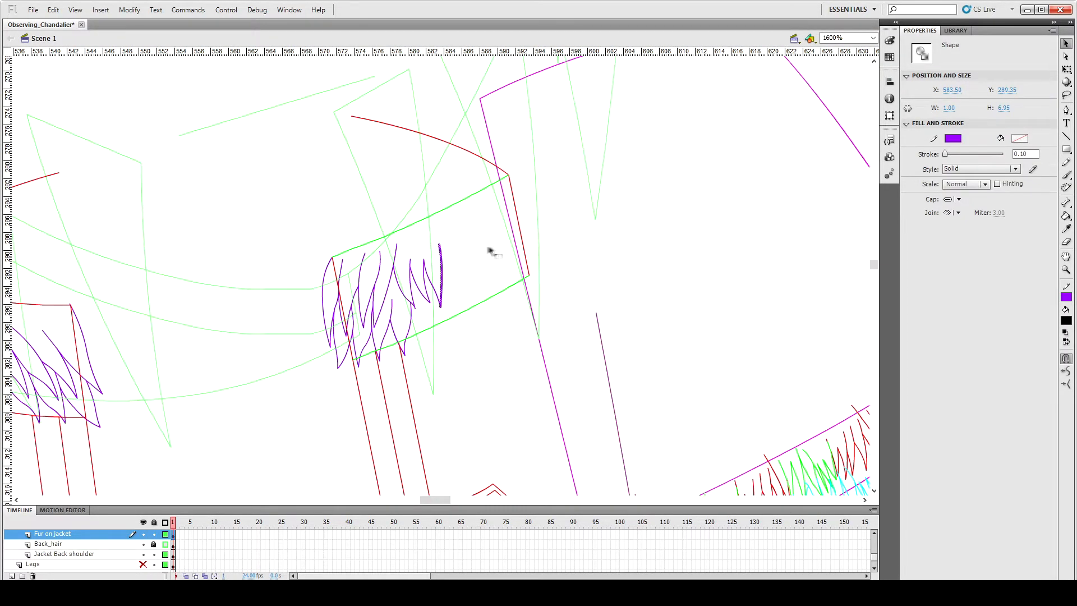
click(491, 251)
drag(429, 500, 420, 500)
key(n)
drag(717, 230, 711, 299)
key(v)
click(712, 272)
drag(1033, 153, 1008, 154)
text(.1)
Step: Bend and reposition the new near-vertical line beside the last upper tuft
click(721, 238)
click(716, 240)
click(725, 255)
drag(716, 240, 723, 260)
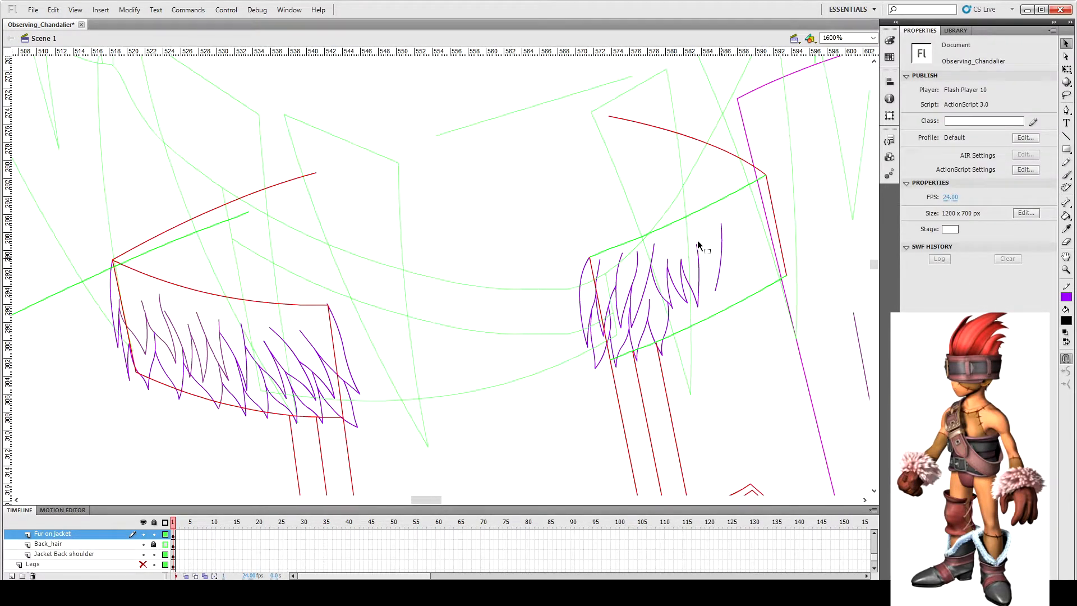
Step: Draw a curved slope from the last upper tuft to the lower tip of the new upright stroke
click(700, 256)
click(714, 234)
click(706, 266)
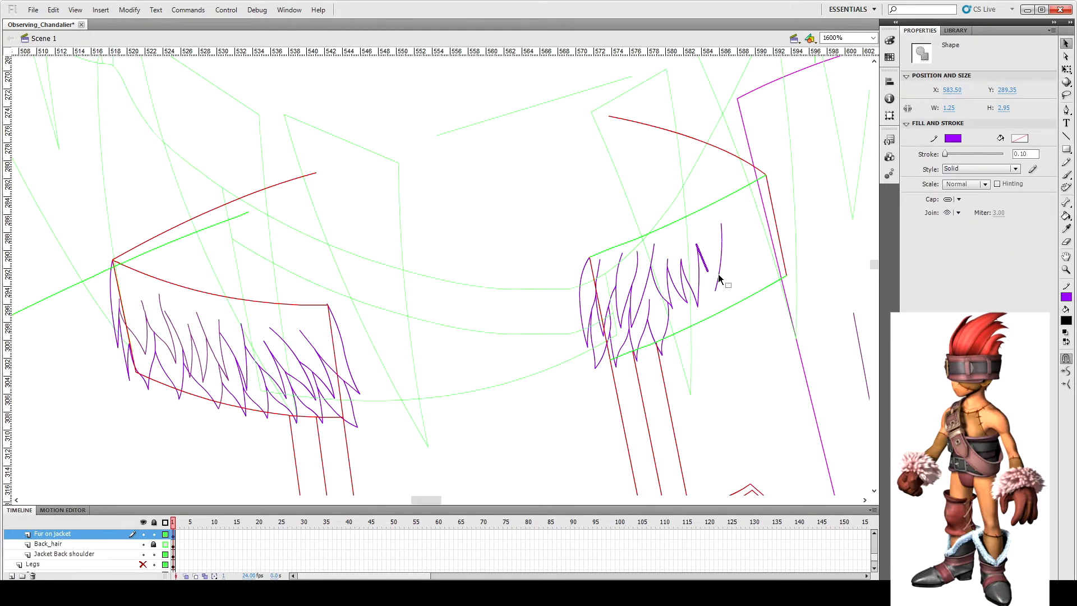
key(ctrl+=)
click(497, 275)
mouse_move(441, 278)
mouse_down()
mouse_move(457, 317)
mouse_move(456, 304)
mouse_up()
key(n)
key(v)
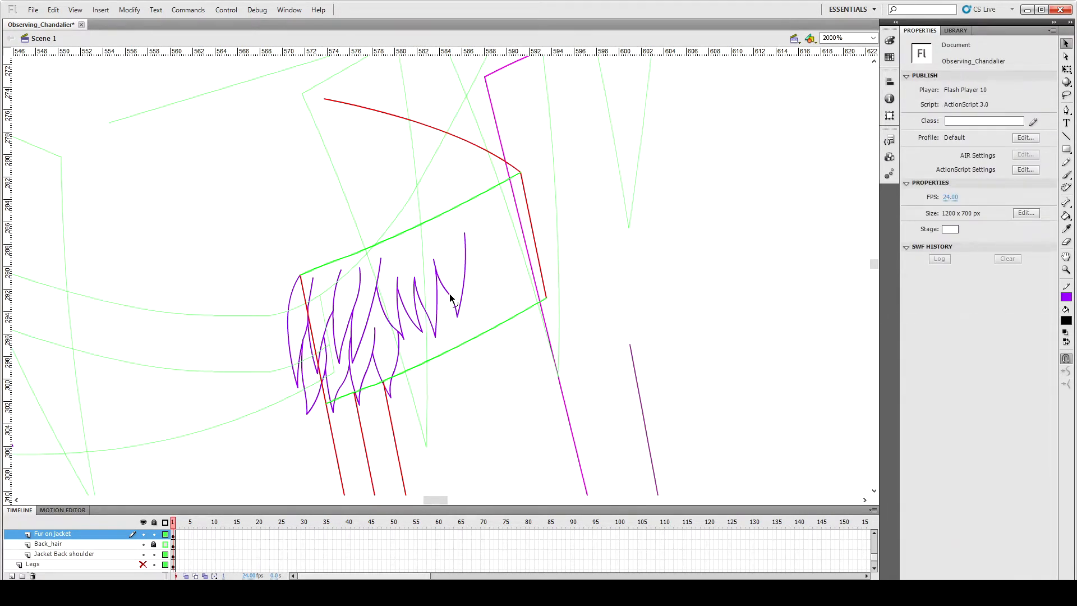
Step: Add another upright curved stroke closer to the opposite collar's back end
click(467, 239)
key(q)
click(472, 247)
key(n)
mouse_move(484, 302)
mouse_down()
mouse_move(490, 277)
mouse_move(477, 289)
mouse_up()
key(v)
key(n)
key(v)
Step: Join the two rearmost upright strokes with a slightly curved slope to complete the tuft
key(n)
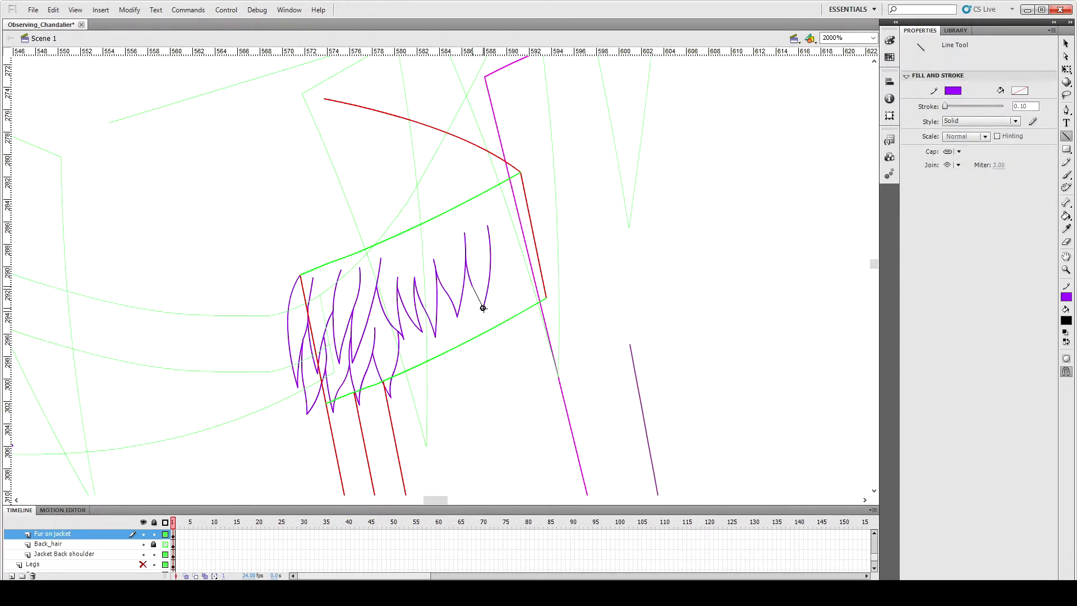
key(v)
click(489, 271)
click(508, 225)
scroll(510, 236, up, 3)
scroll(513, 248, down, 3)
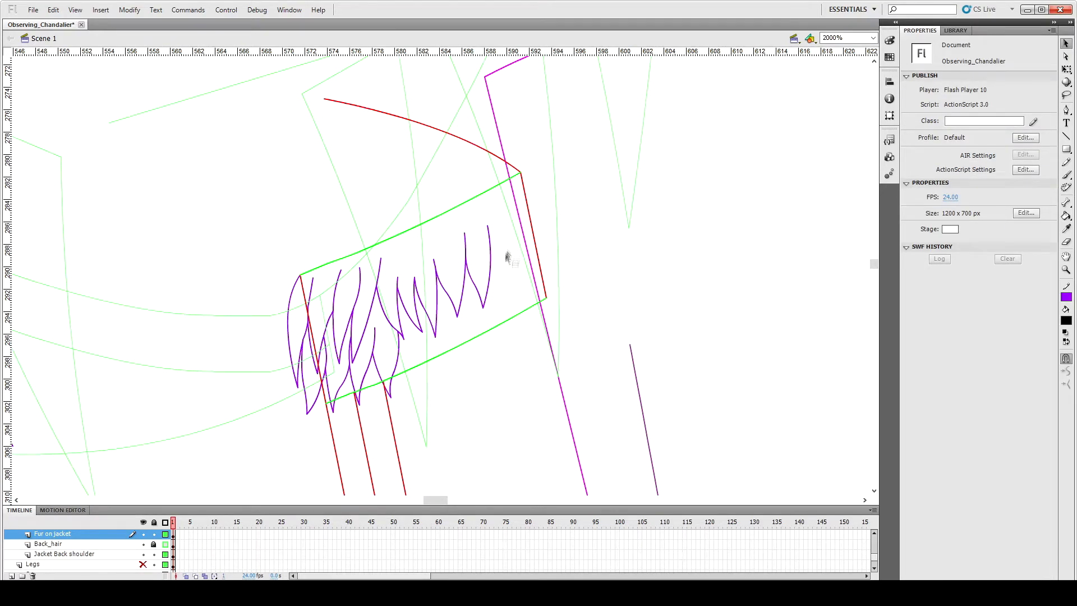
Step: Duplicate the tall V-shaped upper tuft near the collar's front and place the copy, slightly rotated, beside the rearmost upper tuft
click(380, 270)
shift+click(368, 319)
shift+click(353, 340)
shift+click(352, 331)
key(ctrl+c)
key(ctrl+shift+v)
key(shift+Right)
key(shift+Right)
key(shift+Right)
key(shift+Right)
key(shift+Right)
key(shift+Right)
key(shift+Right)
key(shift+Right)
key(shift+Right)
key(shift+Right)
key(shift+Right)
key(shift+Right)
key(shift+Right)
key(shift+Right)
key(shift+Right)
key(shift+Right)
key(shift+Right)
key(shift+Right)
key(shift+Right)
key(shift+Right)
key(shift+Right)
key(shift+Right)
key(shift+Right)
key(shift+Right)
key(shift+Up)
key(shift+Up)
key(shift+Up)
key(shift+Up)
key(shift+Up)
key(shift+Up)
key(shift+Up)
key(shift+Up)
key(q)
drag(531, 213, 524, 212)
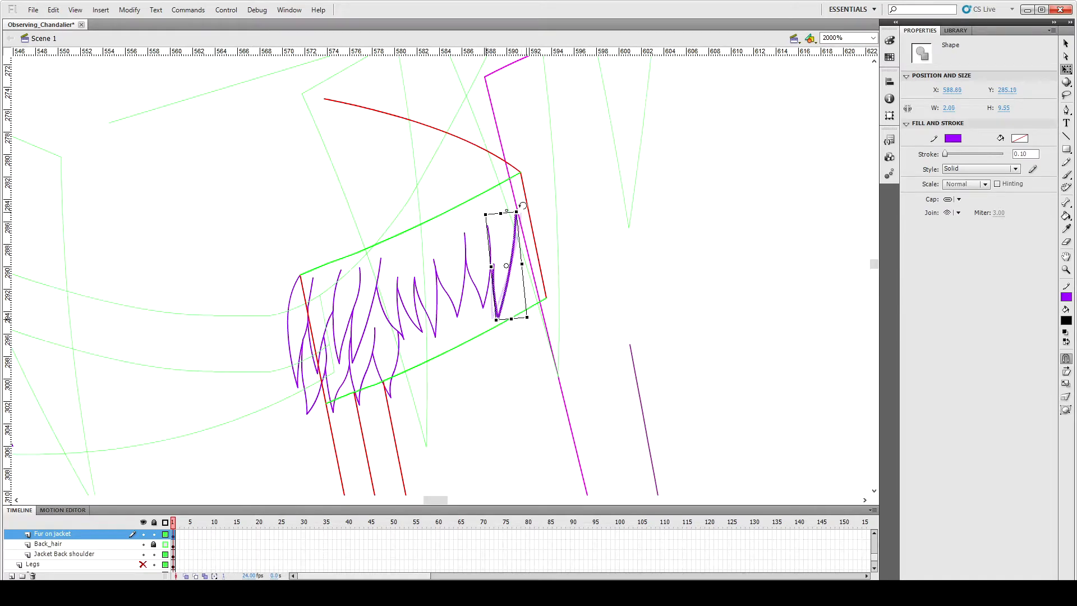
key(shift+Left)
key(shift+Up)
key(shift+Up)
click(576, 235)
Step: Lock the Jacket Back shoulder layer and erase the excess tip of the new rearmost tuft stroke
key(e)
click(514, 197)
key(ctrl+z)
scroll(553, 219, up, 3)
key(v)
click(553, 199)
click(154, 554)
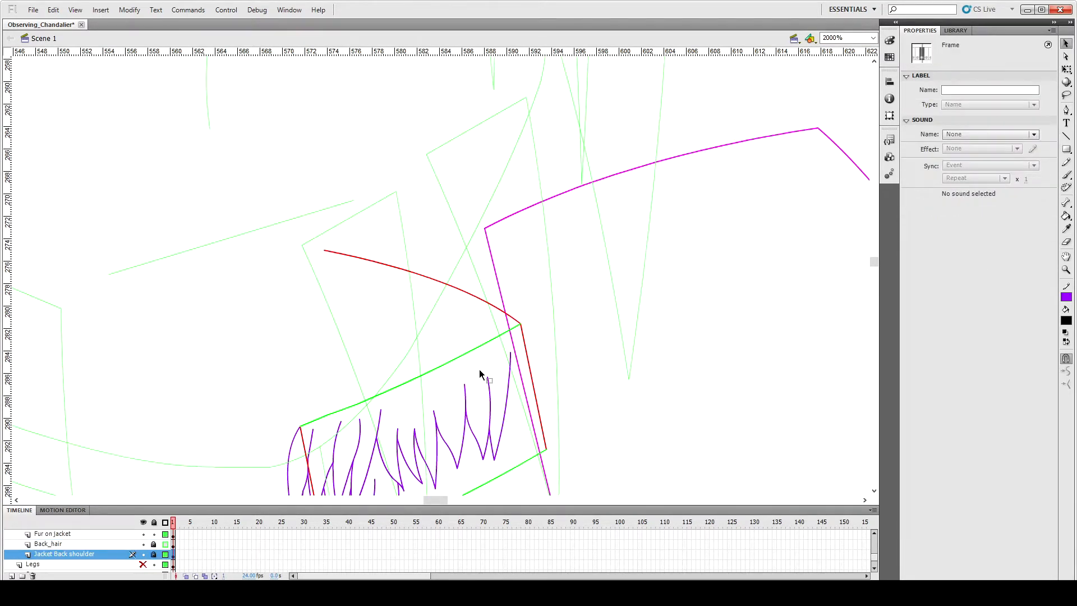
click(478, 372)
scroll(474, 348, down, 3)
click(510, 214)
key(e)
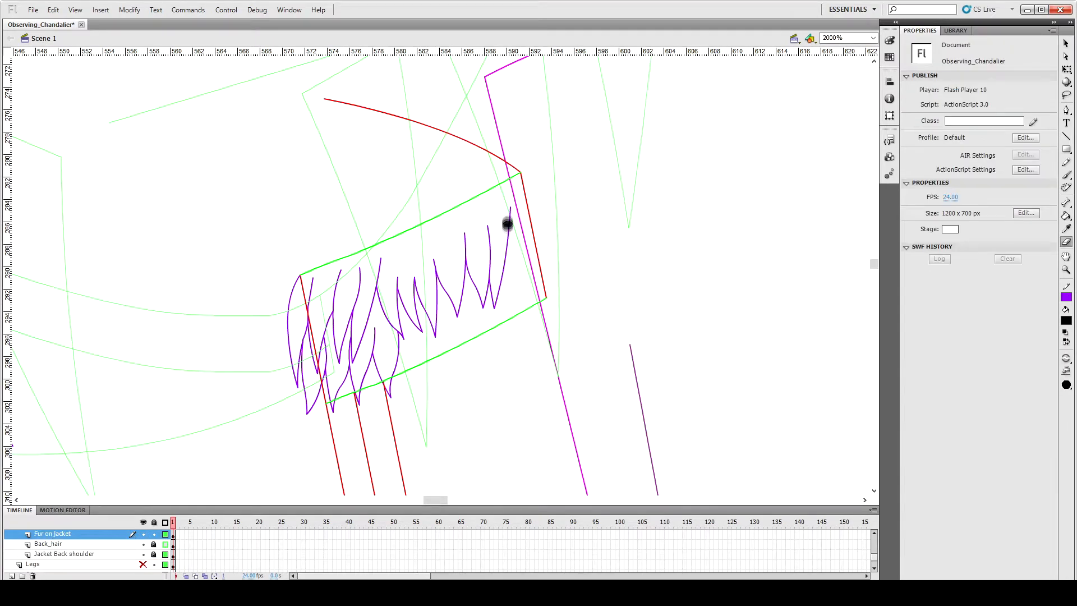
key(v)
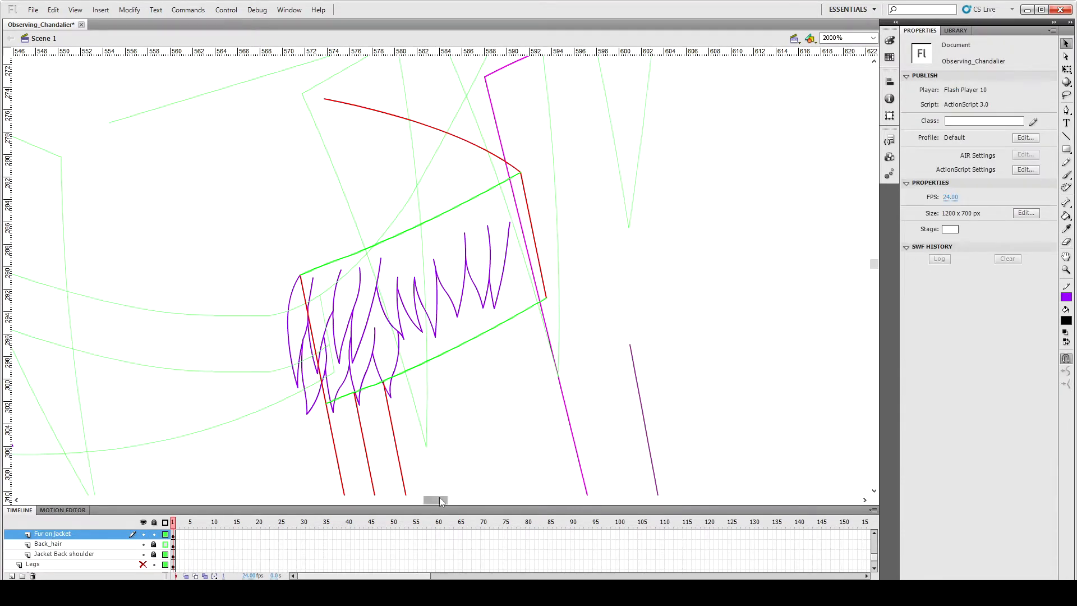
Step: Copy the outermost fur strokes of the first collar and paste them flipped horizontally near the opposite collar's back end
drag(436, 500, 422, 499)
click(163, 334)
drag(170, 335, 172, 364)
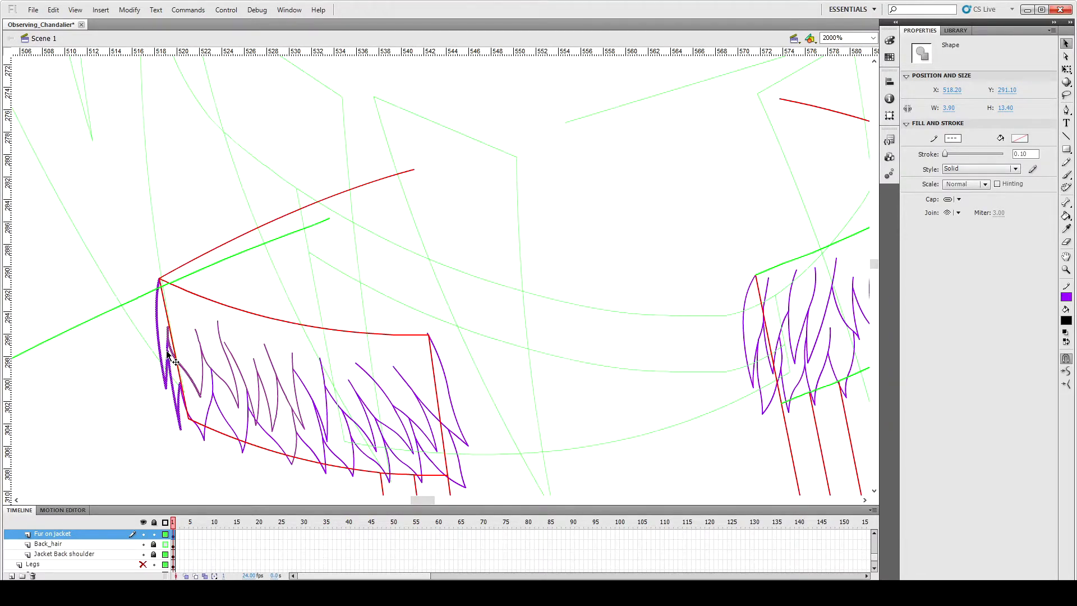
drag(422, 500, 438, 500)
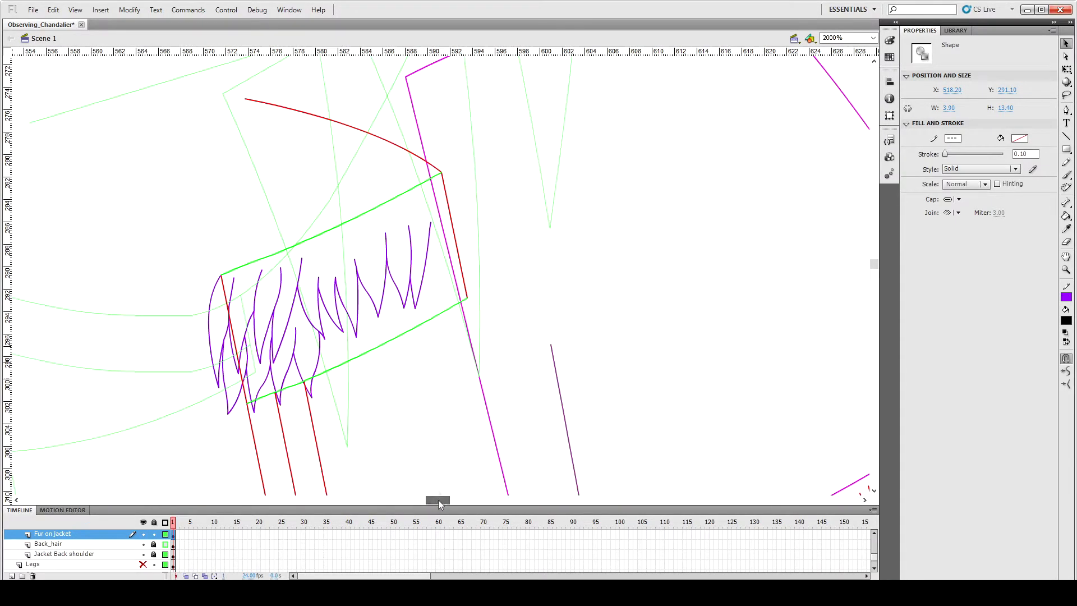
key(ctrl+v)
click(129, 10)
mouse_move(191, 137)
click(298, 255)
drag(452, 285, 510, 274)
Step: Rotate and fit the mirrored strokes to the opposite collar's back edge, and delete the surplus segment
click(528, 266)
double_click(518, 245)
shift+click(500, 271)
key(q)
drag(523, 188, 486, 184)
mouse_move(511, 264)
mouse_down()
mouse_move(480, 240)
mouse_move(464, 280)
mouse_up()
click(476, 285)
mouse_move(428, 500)
mouse_down()
mouse_move(407, 500)
mouse_move(426, 500)
mouse_up()
click(497, 262)
key(Delete)
key(n)
drag(482, 305, 491, 286)
key(v)
key(n)
key(v)
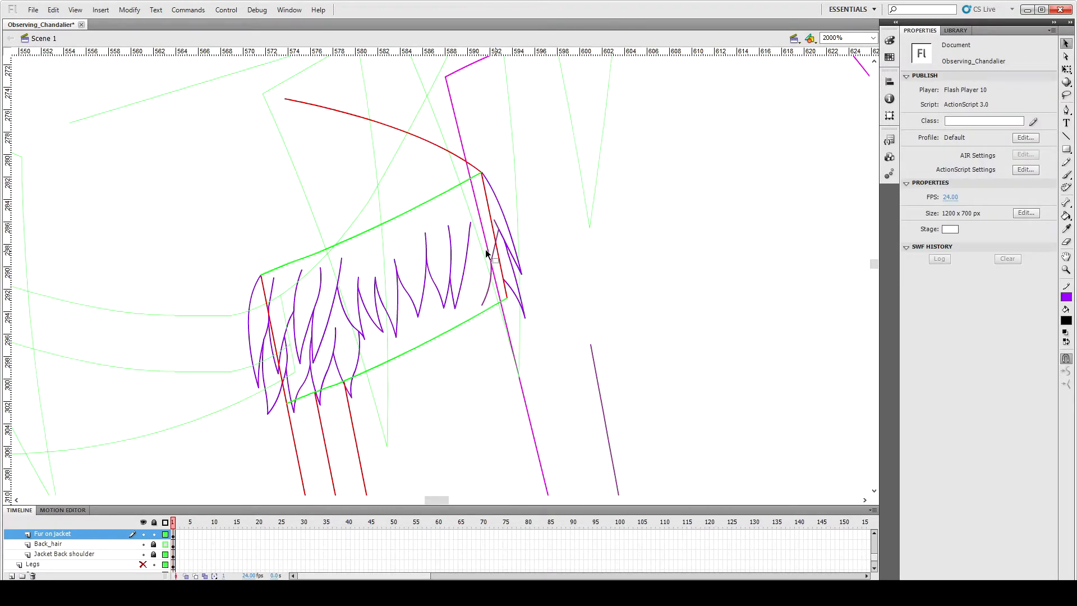
click(486, 303)
key(q)
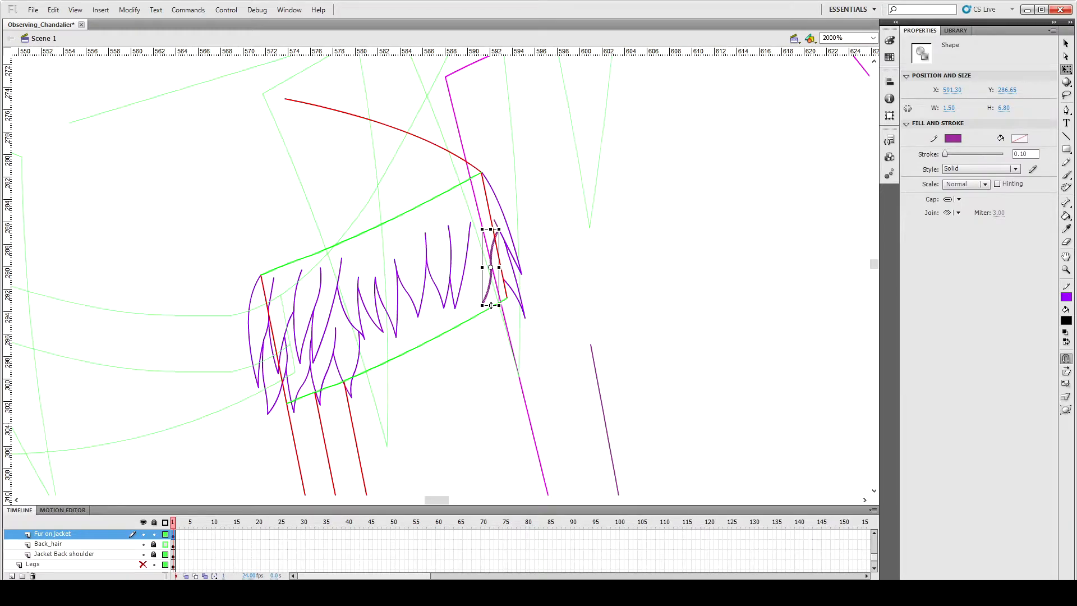
click(583, 254)
key(n)
mouse_move(469, 239)
mouse_down()
mouse_move(482, 296)
mouse_move(473, 268)
mouse_move(491, 233)
mouse_up()
key(v)
click(489, 282)
key(q)
click(534, 277)
click(479, 272)
click(490, 270)
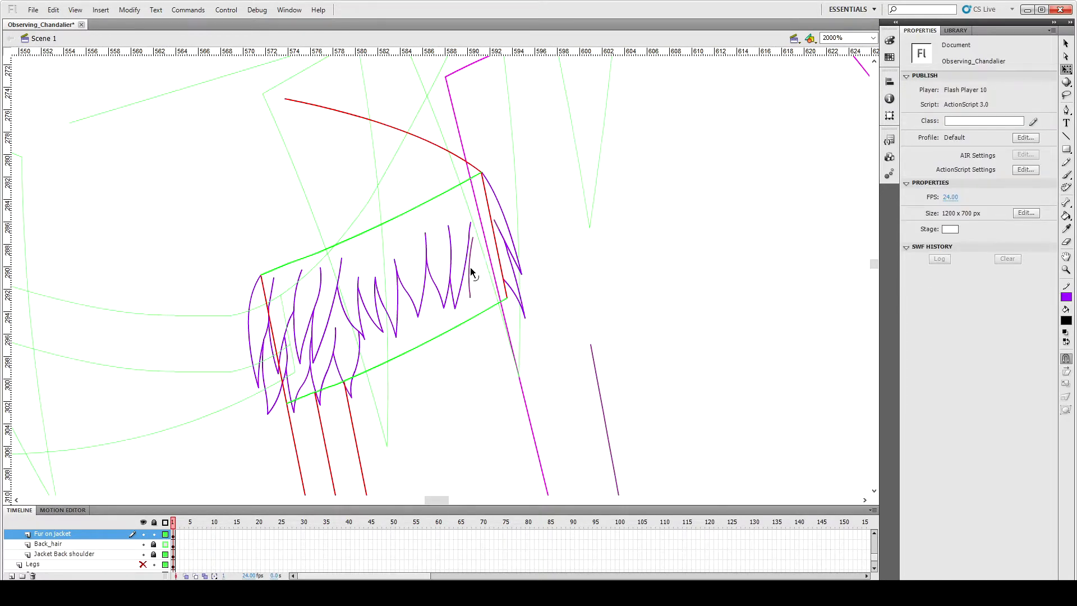
click(471, 267)
key(Delete)
Step: Draw and bend short strokes between the last upper tuft and the mirrored end strokes to form narrow tufts
mouse_move(437, 500)
mouse_down()
mouse_move(408, 499)
mouse_move(435, 500)
mouse_up()
key(n)
mouse_move(547, 296)
mouse_down()
mouse_move(558, 229)
mouse_move(548, 294)
mouse_move(544, 254)
mouse_move(535, 305)
mouse_move(544, 277)
mouse_move(534, 262)
mouse_up()
key(v)
key(n)
key(v)
key(n)
key(v)
key(n)
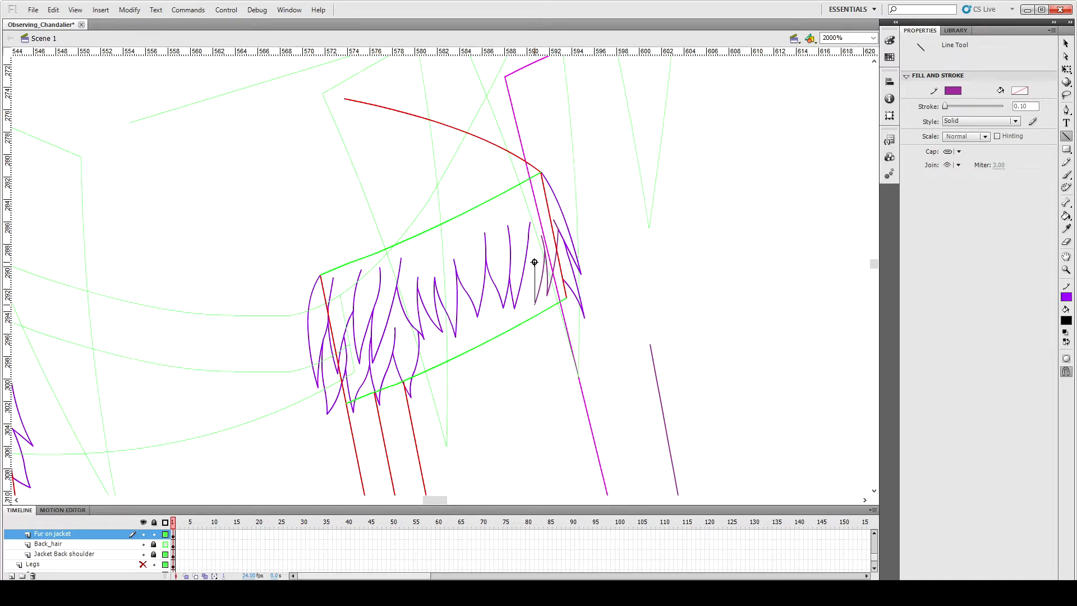
key(v)
mouse_move(538, 284)
mouse_down()
mouse_move(528, 245)
mouse_move(551, 298)
mouse_up()
key(n)
key(v)
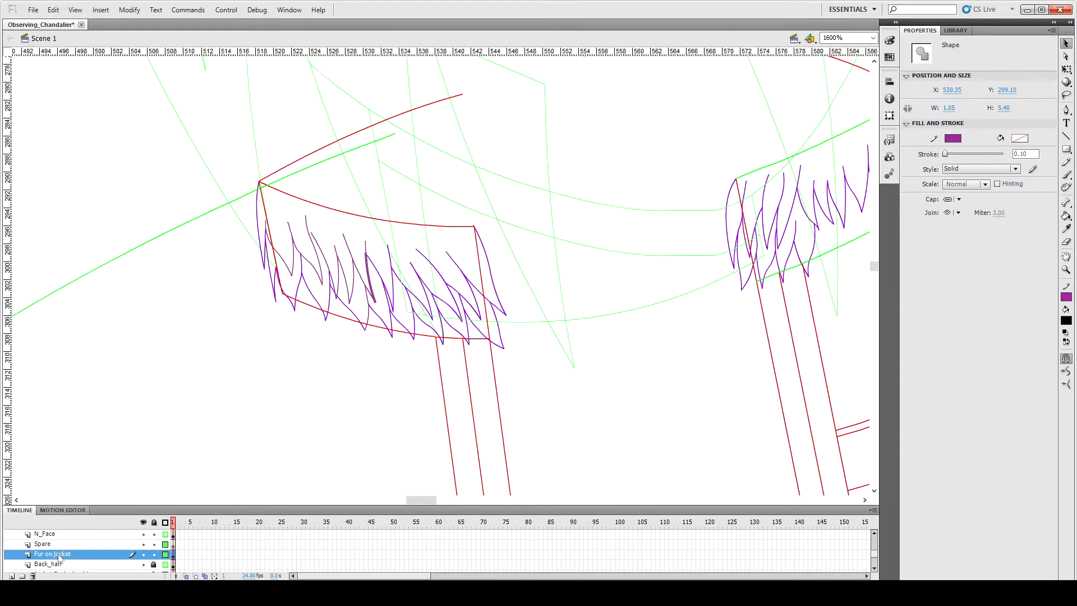
Step: Unlock the Collar layer, copy the first collar's upper curve in place into the Fur on jacket layer, and hide the Collar layer
click(52, 564)
click(269, 393)
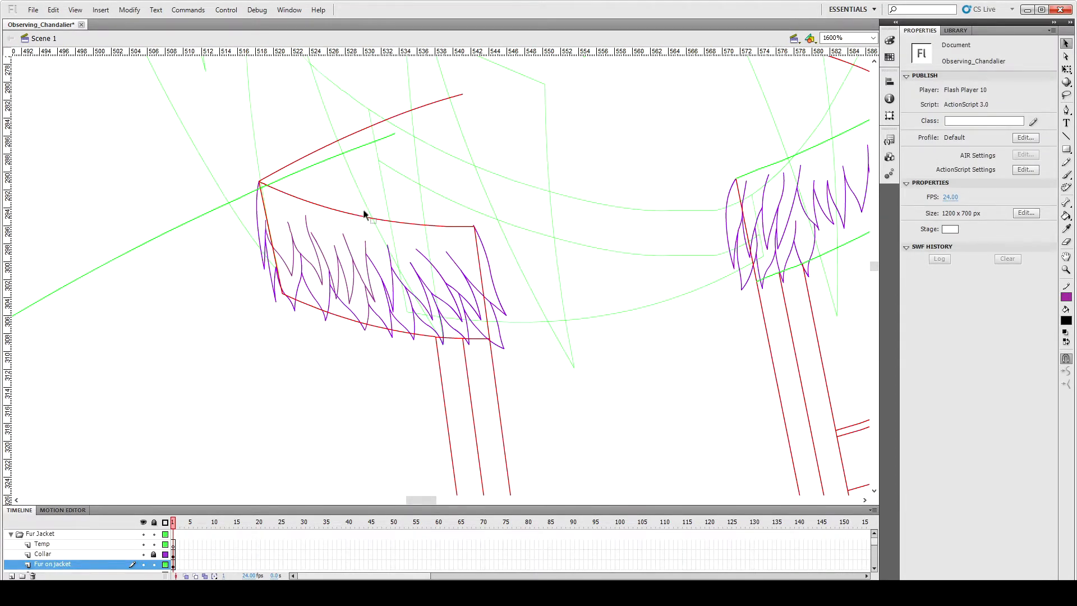
click(154, 554)
click(375, 220)
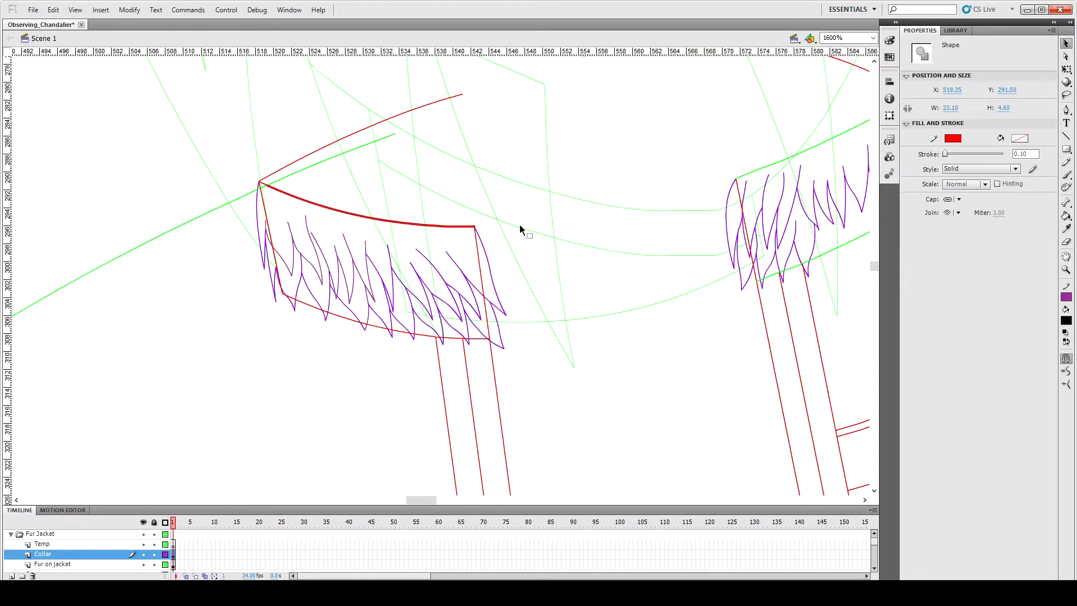
click(143, 554)
key(ctrl+shift+v)
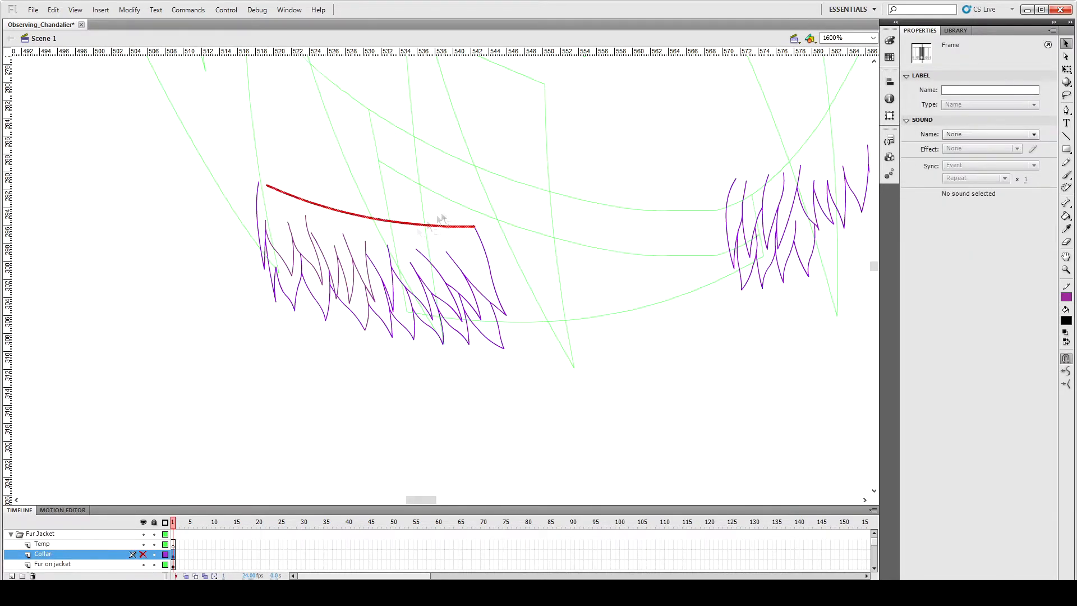
Step: Recolour the pasted collar curve with the purple of the fur strokes and close its gap at the outer corner
click(456, 226)
key(i)
click(494, 269)
key(v)
click(311, 235)
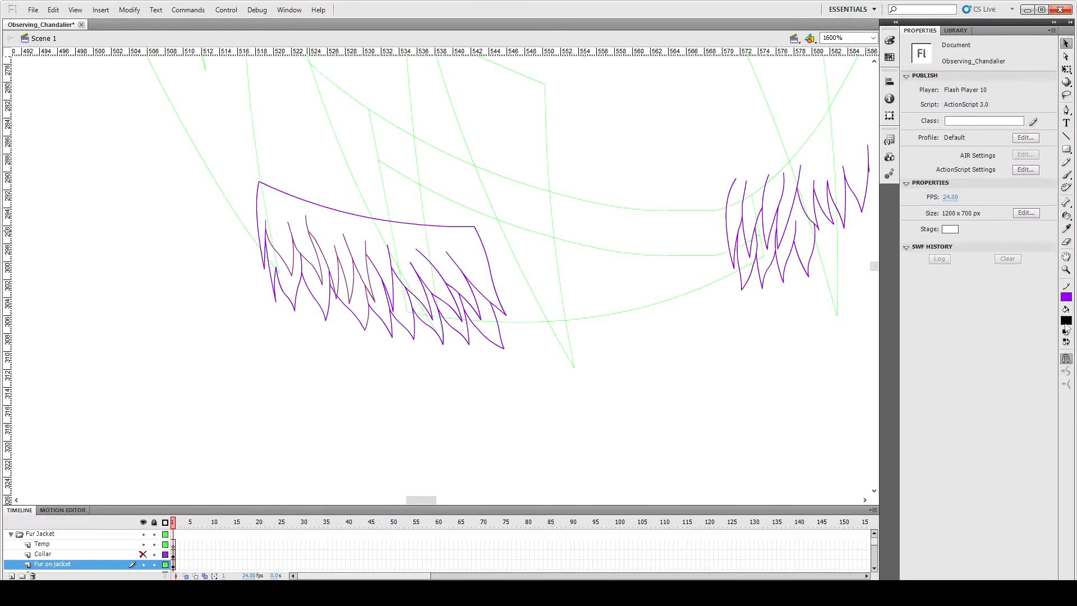
Step: Fill the first collar's upper fur area with the red-to-black radial gradient
click(1066, 321)
click(916, 449)
key(k)
click(395, 238)
Step: Reshape the upper fur's radial gradient and shift its centre slightly toward the tufts
key(f)
click(395, 238)
drag(554, 240, 681, 350)
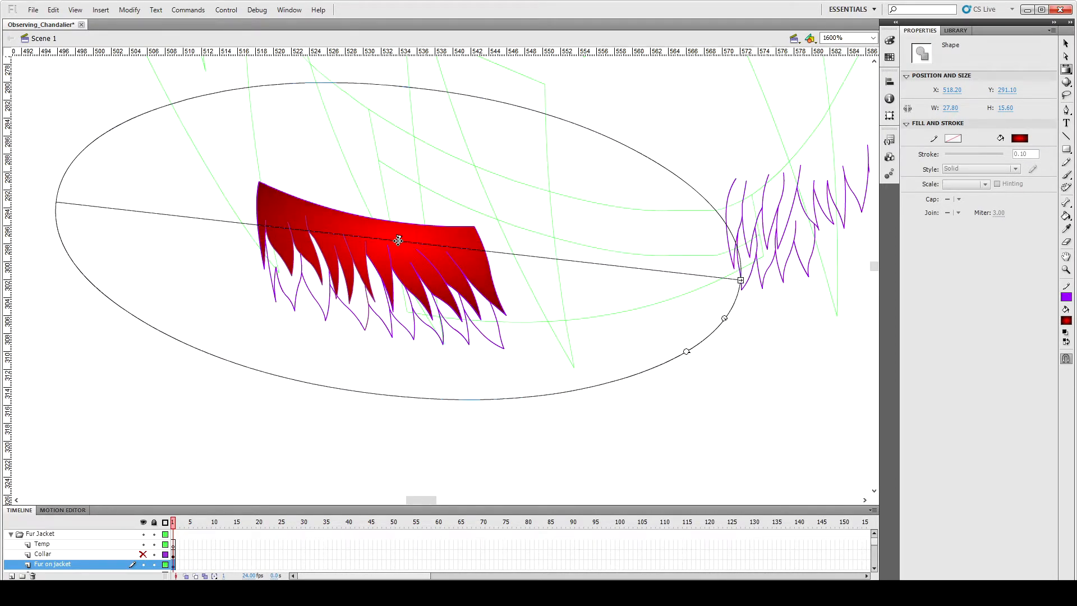
drag(398, 240, 373, 248)
mouse_move(716, 288)
mouse_down()
mouse_move(424, 255)
mouse_move(707, 287)
mouse_up()
drag(690, 325, 364, 224)
click(670, 368)
key(ctrl+z)
Step: Resize the gradient ellipse and turn it so its long axis runs along the length of the collar
scroll(417, 283, up, 3)
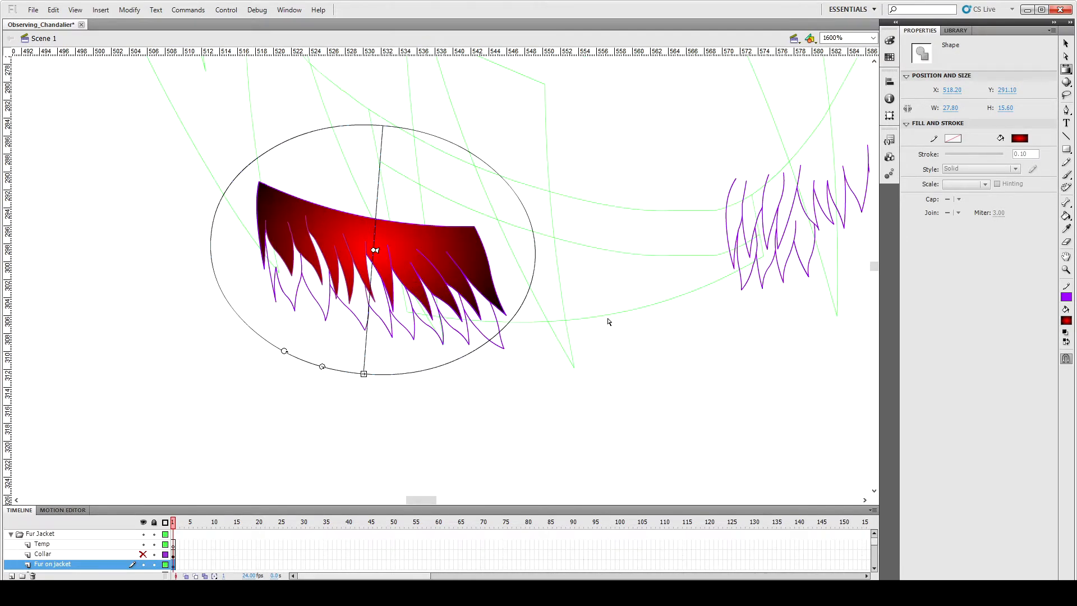
drag(366, 376, 367, 349)
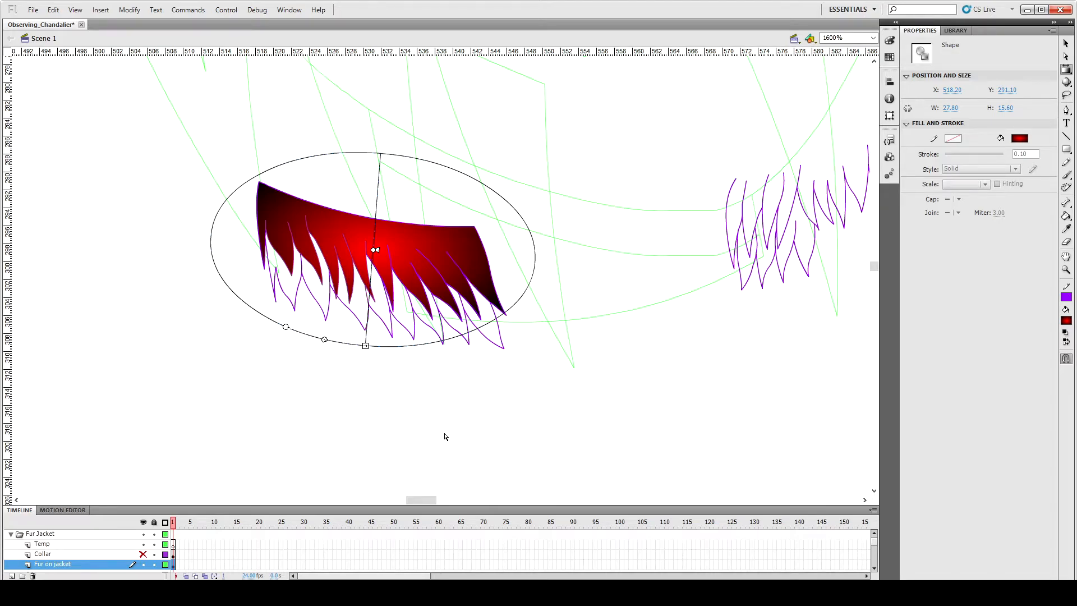
drag(365, 346, 365, 363)
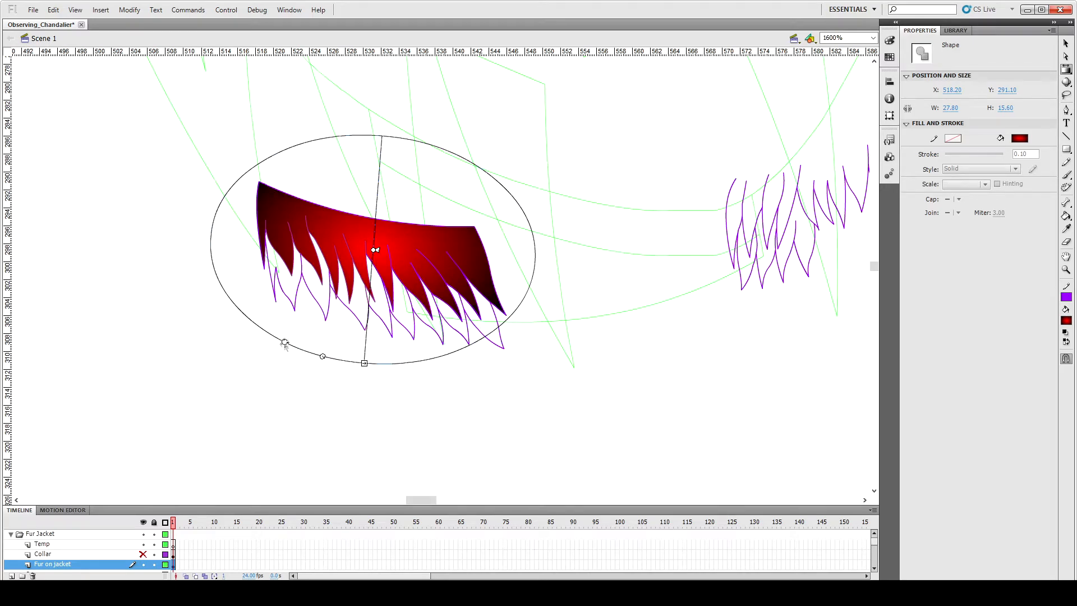
drag(284, 344, 622, 279)
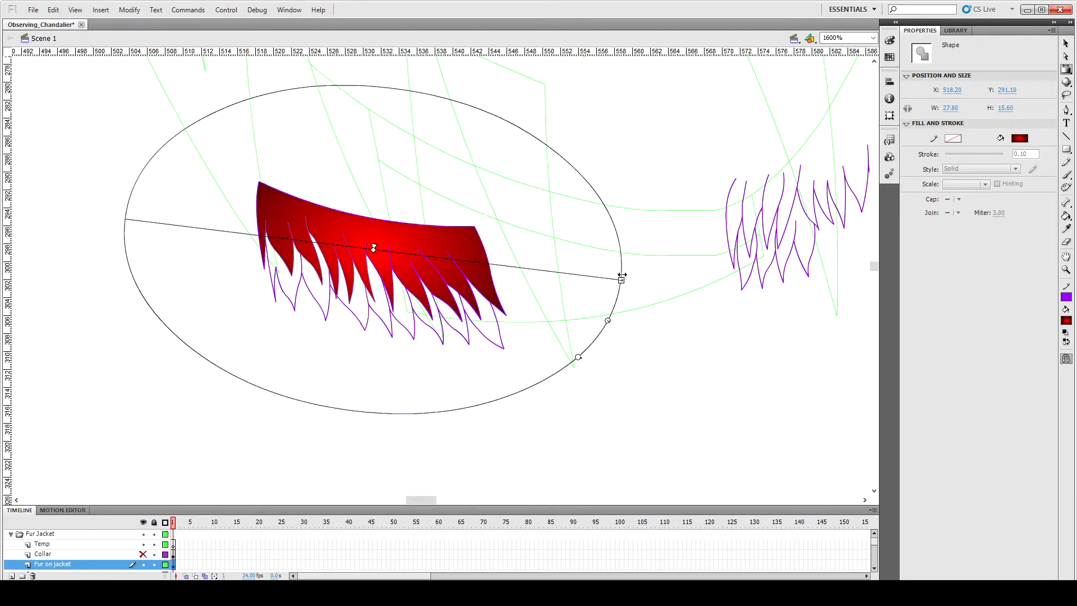
click(383, 390)
Step: Place a copy of the gradient-filled upper fur shape in the empty area below the collar
key(v)
click(376, 245)
drag(376, 246, 361, 403)
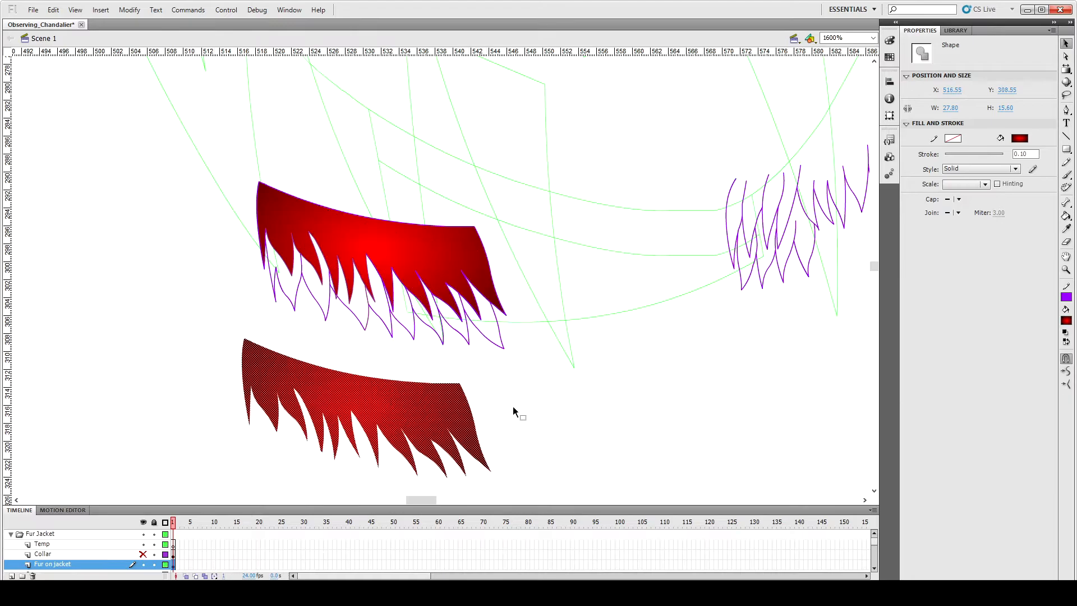
click(512, 408)
Step: Fill the first collar's lower row of fur tufts with the red-to-black radial gradient
key(k)
click(277, 270)
click(312, 276)
click(347, 298)
click(380, 299)
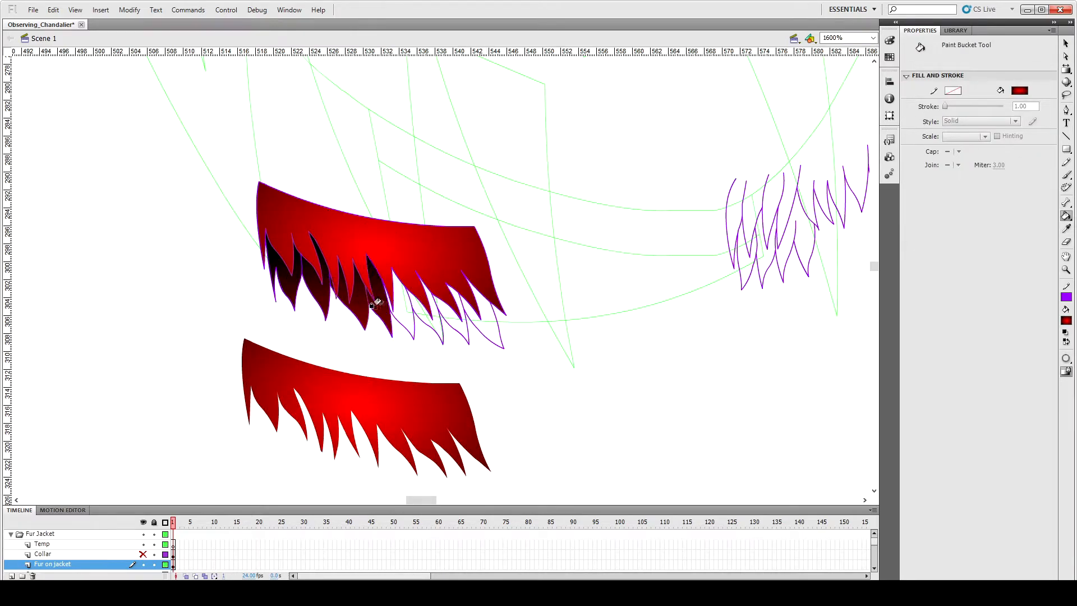
click(402, 309)
click(433, 314)
click(455, 317)
click(482, 317)
Step: Move the gradient centre shared by the lower tufts and the copied shape up to just beneath the lower tuft tips
key(f)
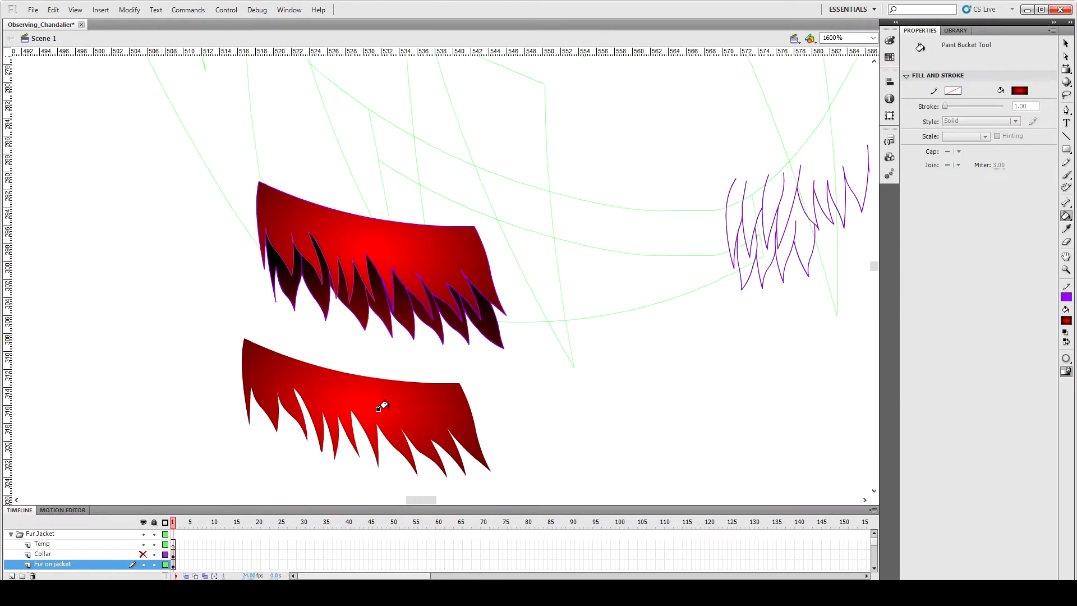
click(373, 405)
drag(359, 404, 380, 341)
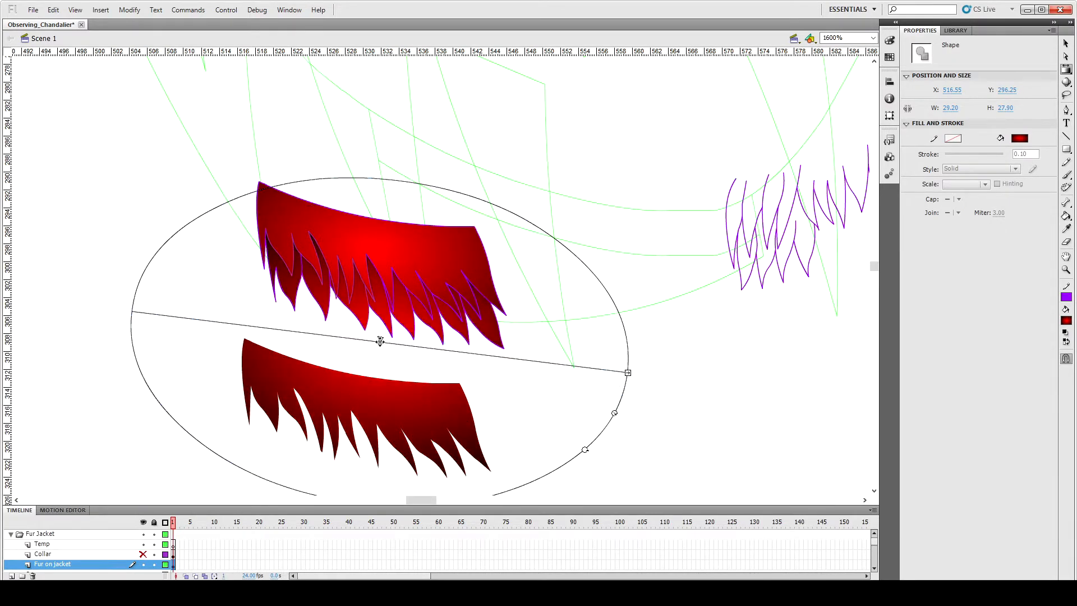
Step: Delete the copied fur shape below the collar and show the Collar layer again
key(v)
click(375, 410)
key(Delete)
click(143, 554)
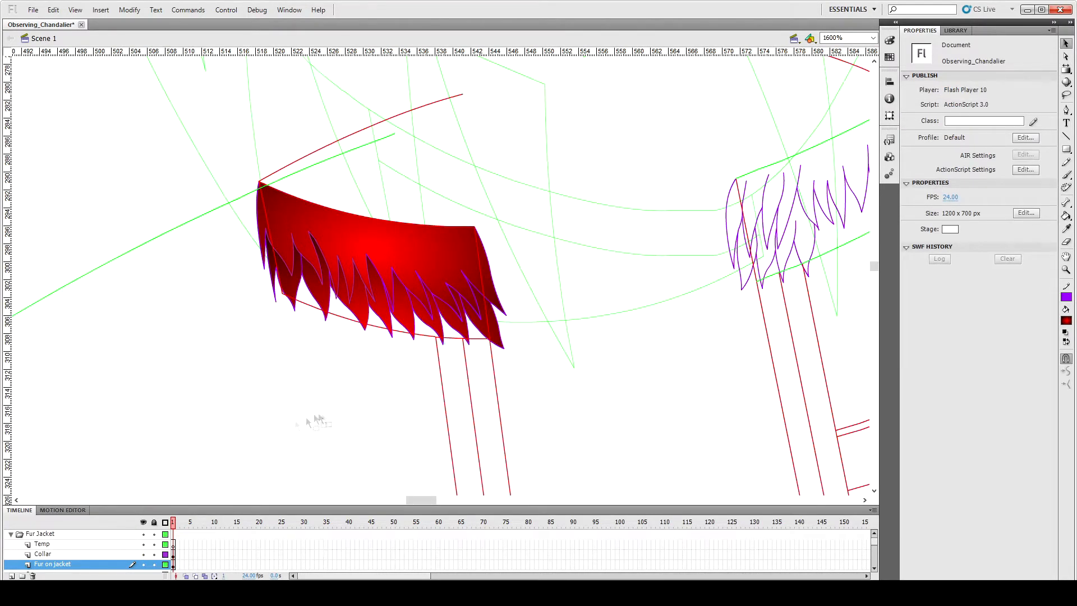
Step: Place a copy of one lower fur tuft's gradient fill in the empty area below the first collar
drag(325, 285, 330, 396)
click(298, 296)
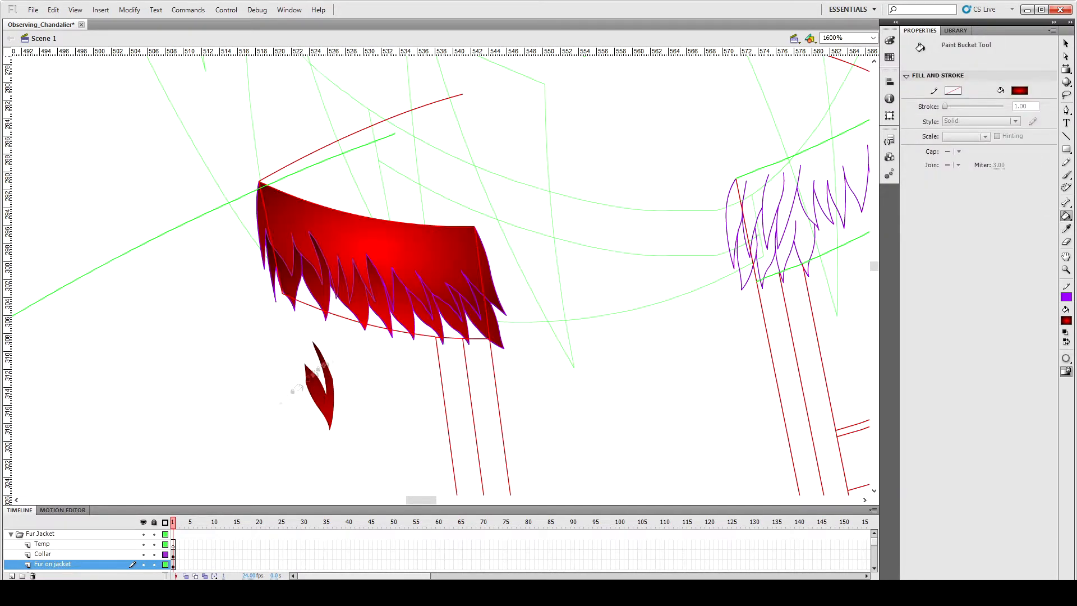
key(v)
Step: Copy the first collar's lower edge lines in place onto the Fur on jacket layer in purple and hide the Collar layer
click(481, 343)
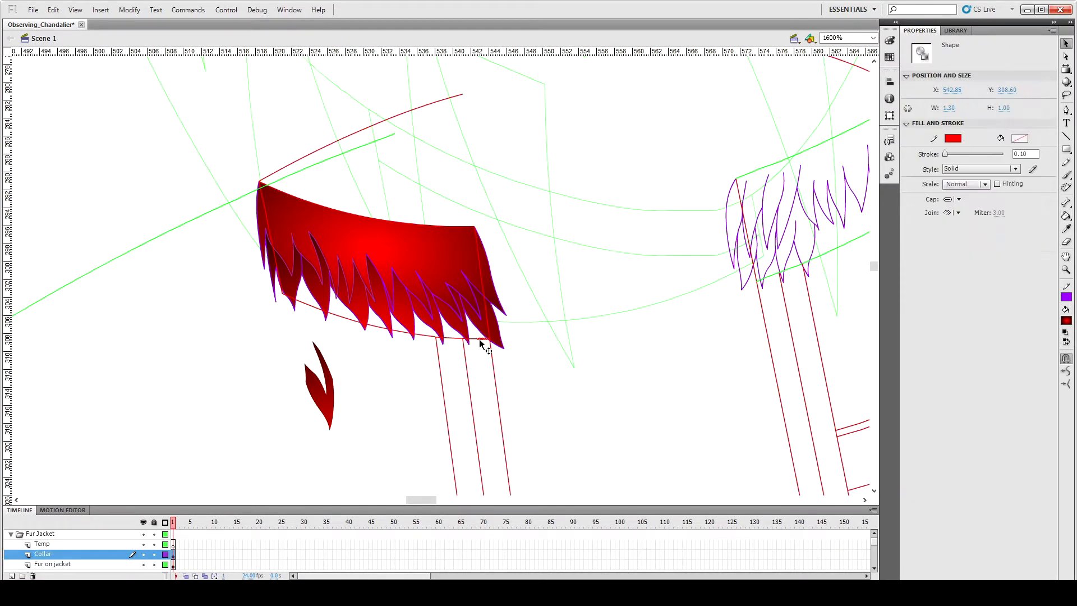
shift+click(292, 300)
shift+click(281, 282)
click(143, 554)
click(414, 333)
key(ctrl+shift+v)
click(1066, 298)
click(918, 413)
click(570, 428)
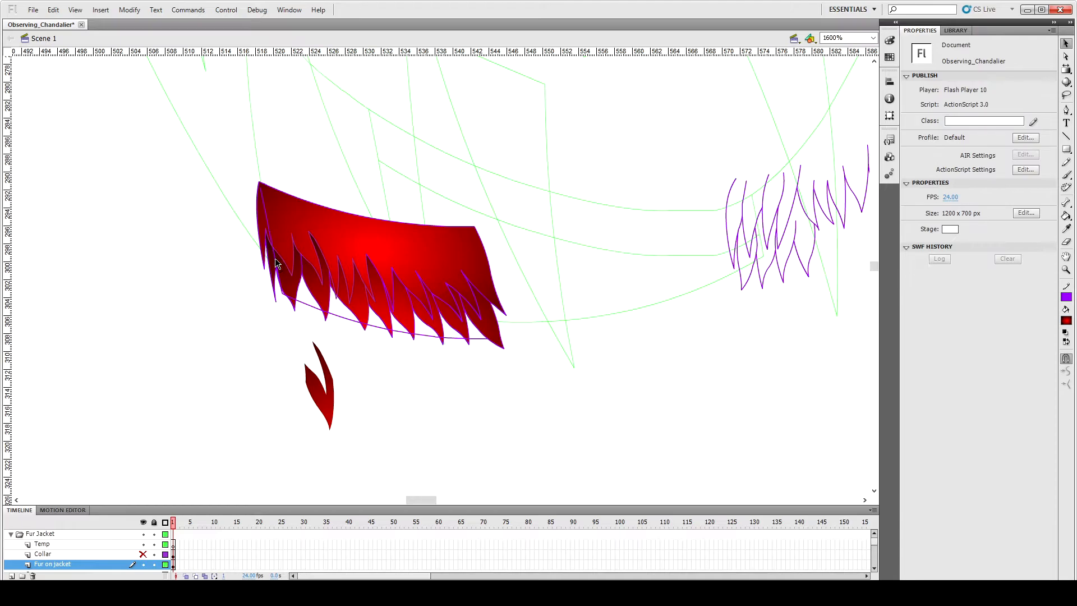
Step: Fill the gaps between the lower tufts and the collar's bottom edge with the red-to-black radial gradient
click(268, 220)
click(281, 307)
key(k)
click(340, 308)
click(304, 298)
key(v)
key(k)
key(v)
Step: Delete the spare tuft copy below the collar and move the gap fills' gradient centre up closer to the tuft tips
click(321, 387)
key(Delete)
key(q)
click(345, 315)
drag(385, 449, 385, 392)
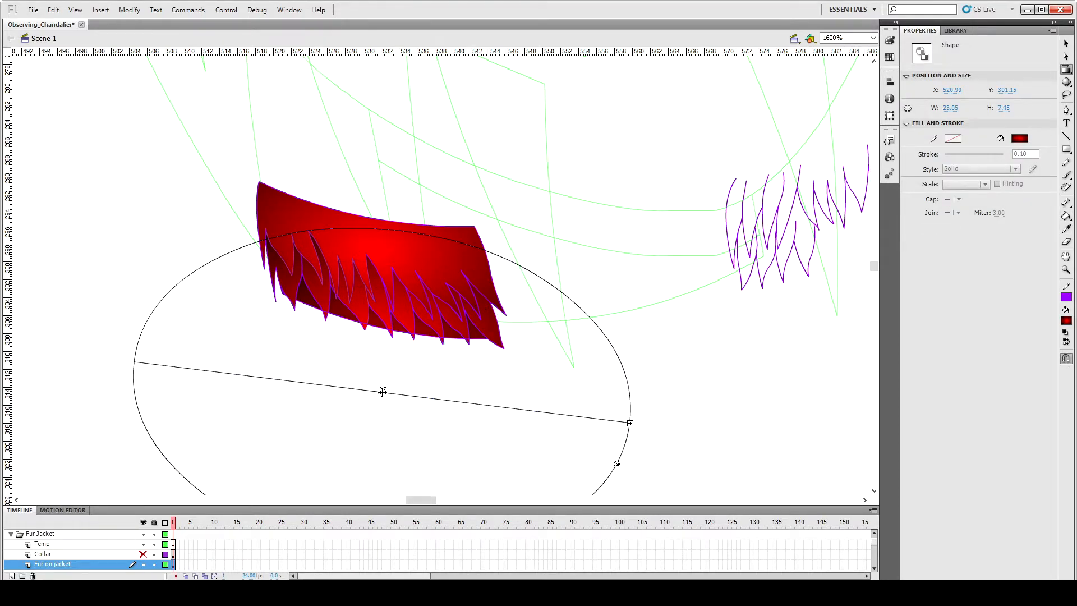
click(466, 383)
key(v)
click(444, 342)
click(415, 343)
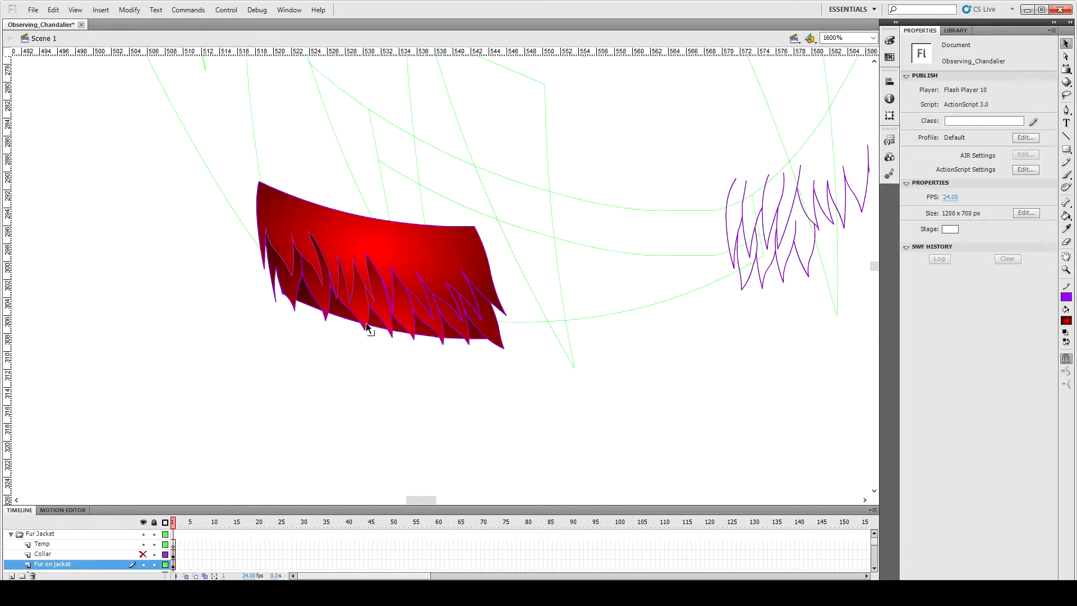
Step: Save the drawing and show the Collar layer again
key(ctrl+minus)
key(ctrl+minus)
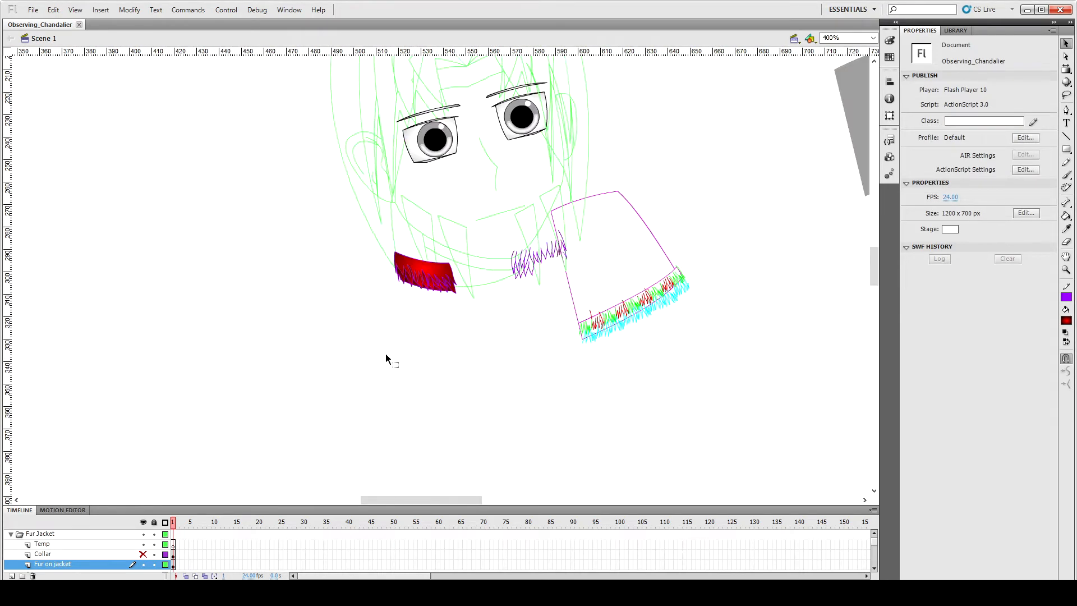
click(143, 554)
key(ctrl+equal)
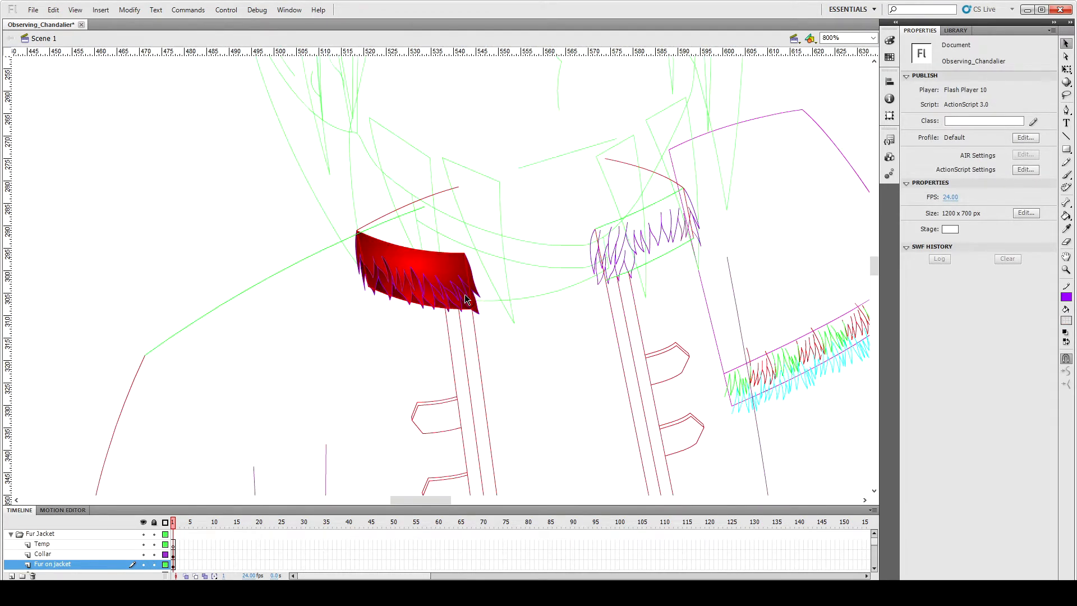
Step: Recolour the first collar's connected purple fur outlines on the Fur on jacket layer to black
double_click(466, 296)
click(51, 564)
double_click(449, 303)
key(ctrl+equal)
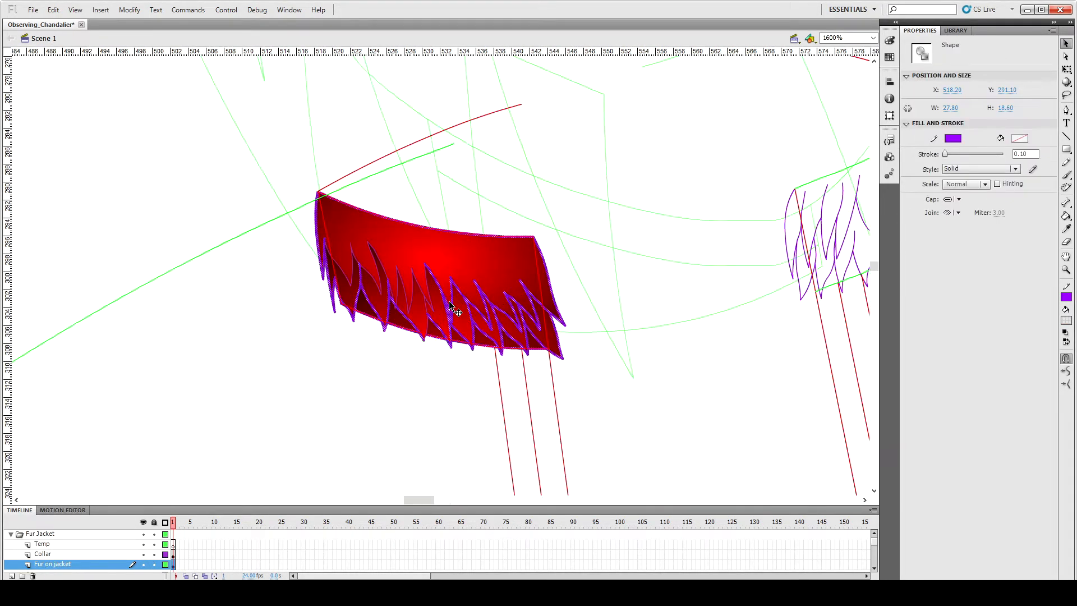
click(700, 377)
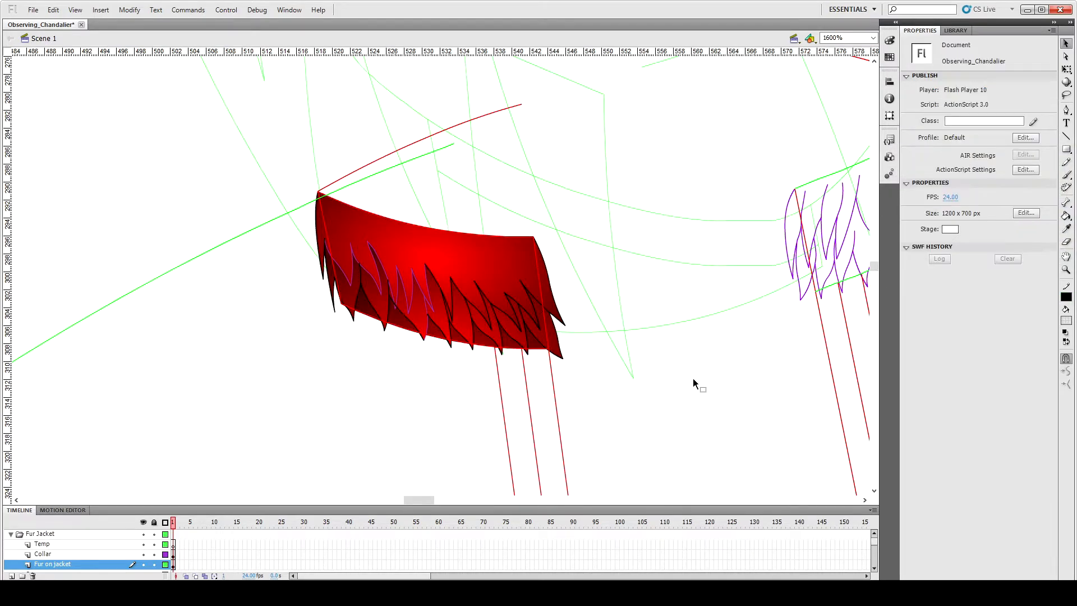
Step: Recolour the first collar's red jacket outlines to black and move the Collar layer beneath the Fur on jacket layer
double_click(441, 340)
click(692, 400)
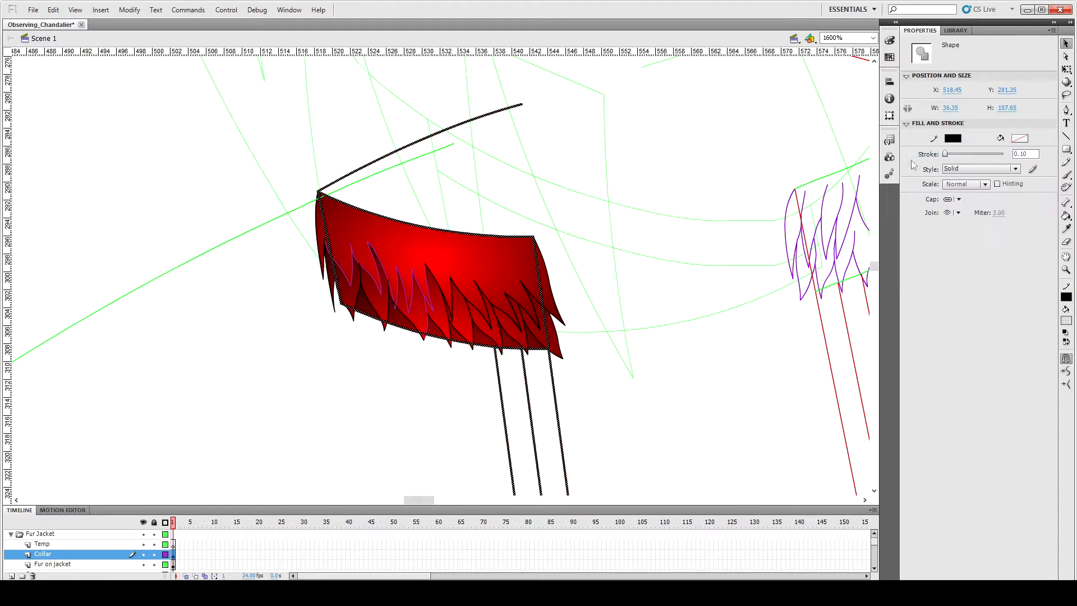
click(540, 287)
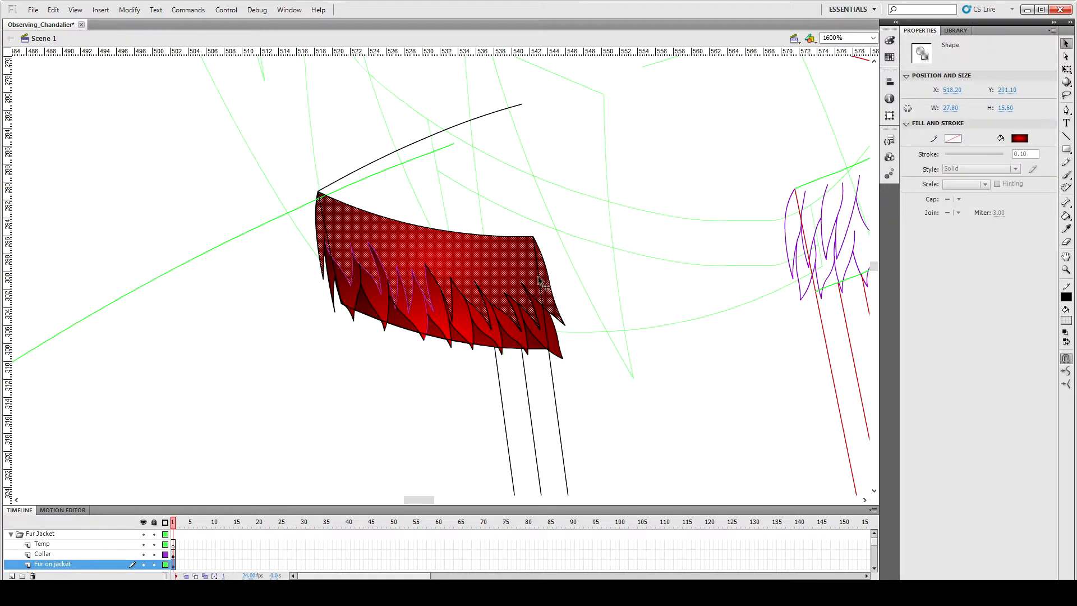
click(542, 286)
drag(43, 558, 44, 567)
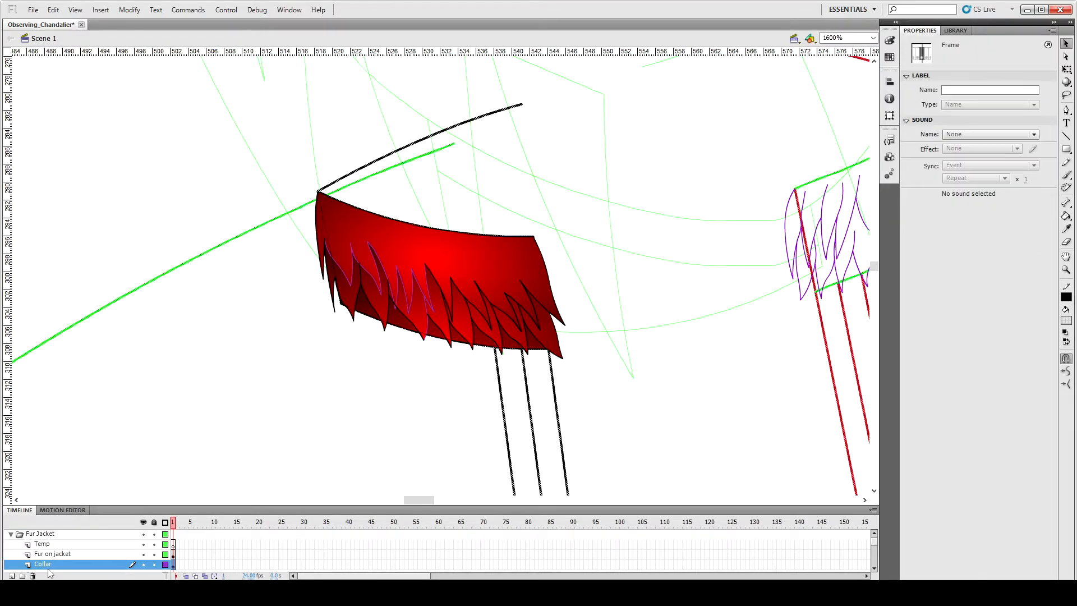
Step: Recolour the remaining purple tuft strokes inside the first collar's fur to black
double_click(429, 330)
key(s)
click(424, 336)
key(v)
click(634, 442)
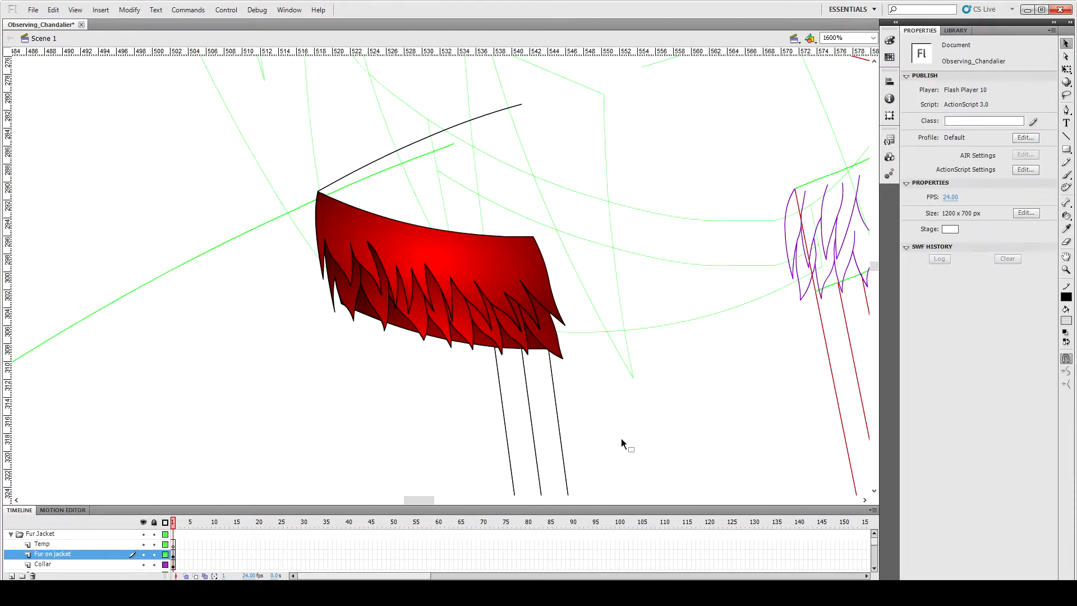
Step: Copy a group of lower tuft strokes on the second collar and place the copy further right along its lower edge
drag(418, 500, 427, 501)
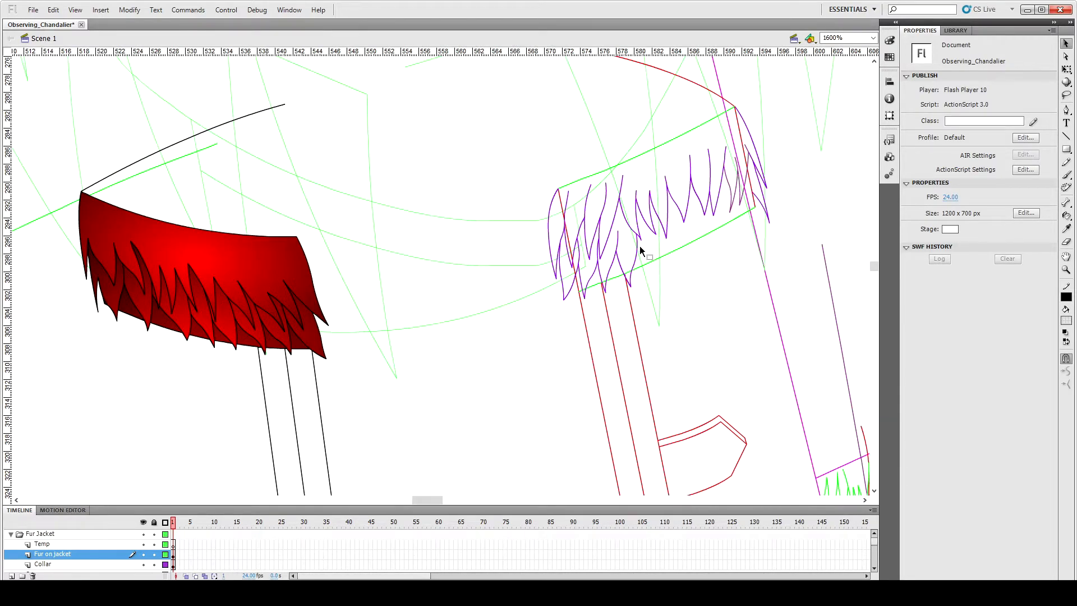
click(568, 268)
click(582, 255)
shift+click(596, 259)
key(ctrl+c)
key(ctrl+shift+v)
key(shift+Right)
key(shift+Right)
key(shift+Right)
key(shift+Right)
key(shift+Right)
key(shift+Right)
key(shift+Right)
key(shift+Right)
key(shift+Right)
key(shift+Right)
key(shift+Right)
key(shift+Right)
key(shift+Right)
key(shift+Right)
key(shift+Right)
key(shift+Right)
key(shift+Right)
key(shift+Right)
key(shift+Up)
key(shift+Up)
key(shift+Up)
key(shift+Up)
key(shift+Left)
Step: Rotate the copied tufts to follow the second collar's slanted lower edge and nudge them against the existing row
key(q)
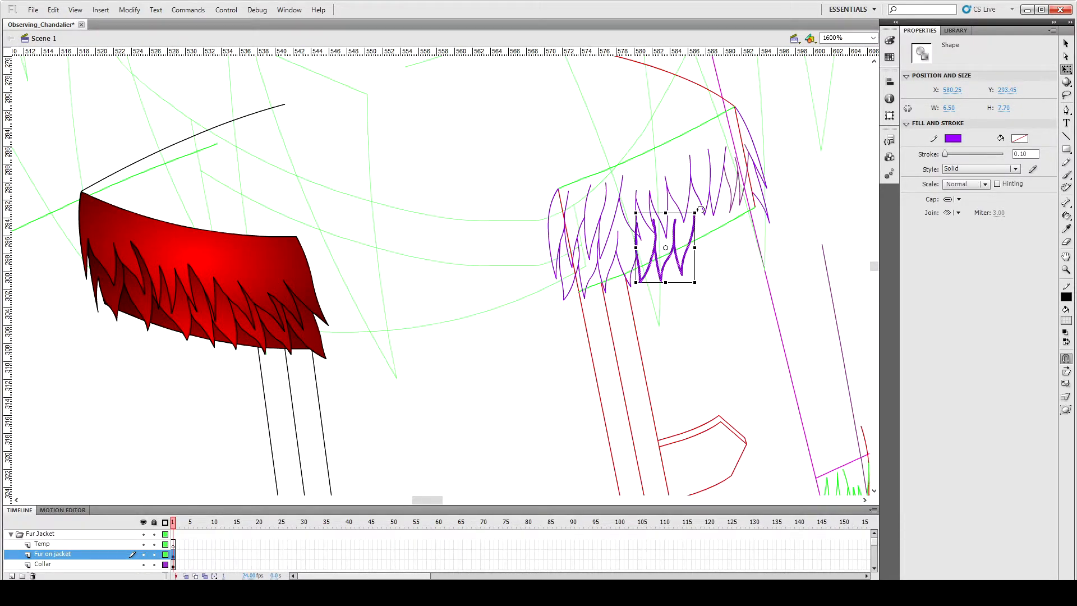
key(ctrl+equal)
drag(481, 222, 505, 263)
key(Right)
key(Right)
key(Right)
key(Up)
Step: Set the copied tufts' stroke colour to dark red
click(953, 138)
click(928, 245)
click(953, 138)
click(960, 238)
click(953, 138)
click(1020, 162)
click(661, 299)
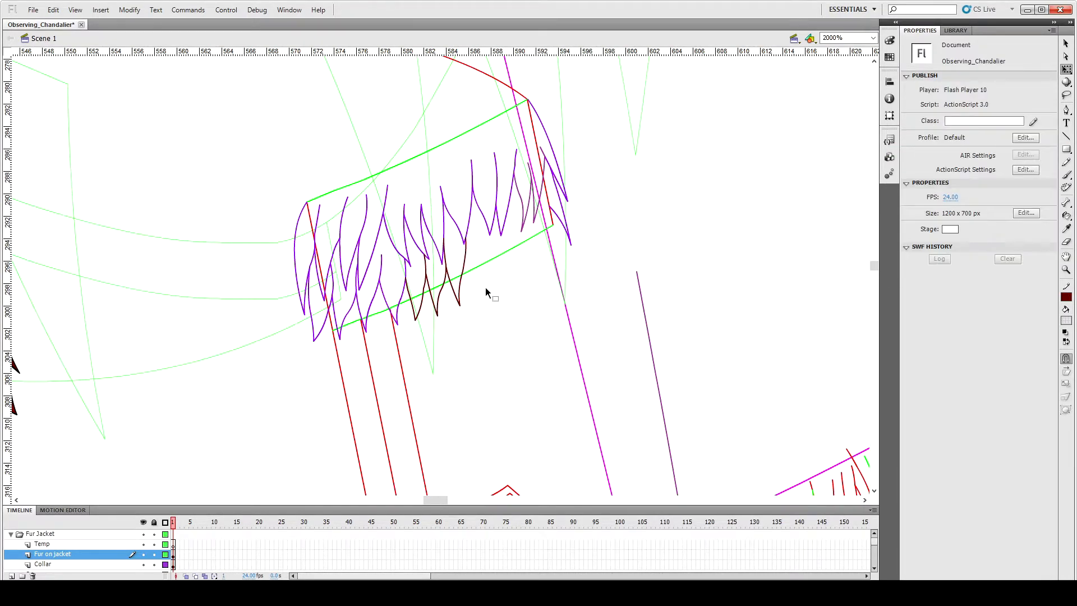
Step: Draw one more dark red fur tuft from two curved strokes beside the copied tufts on the second collar's lower row
key(n)
key(v)
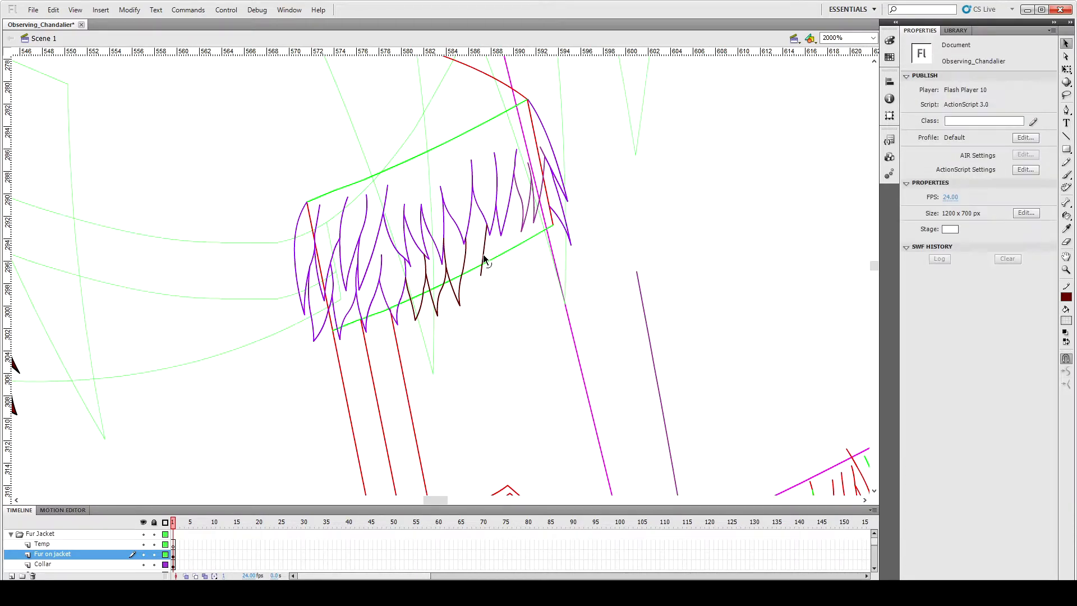
mouse_move(487, 260)
mouse_down()
mouse_move(476, 305)
mouse_move(479, 288)
mouse_up()
key(n)
key(v)
key(n)
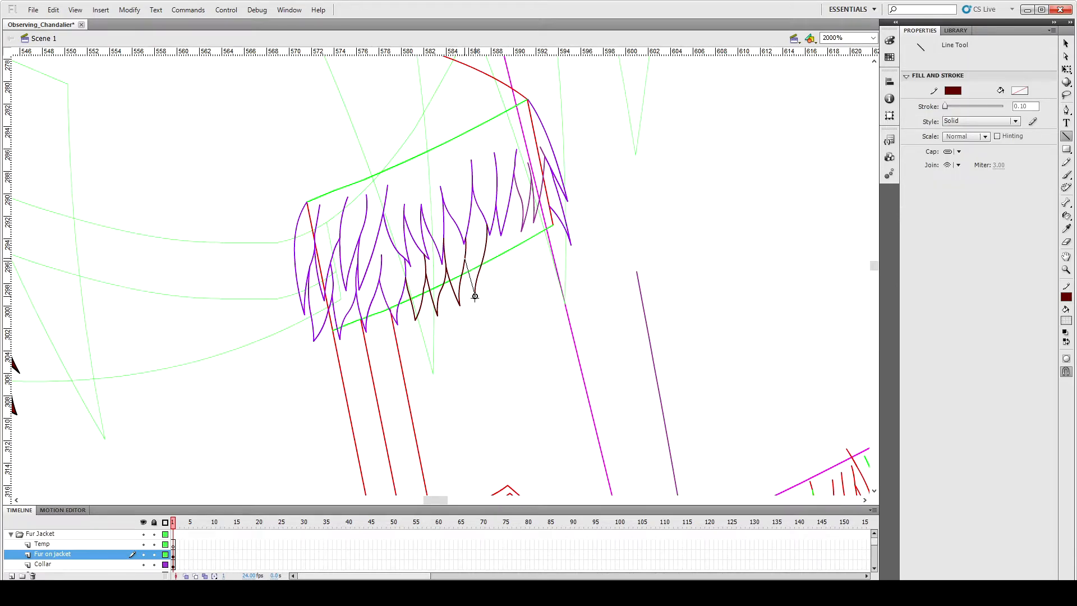
drag(464, 259, 475, 297)
key(v)
key(Delete)
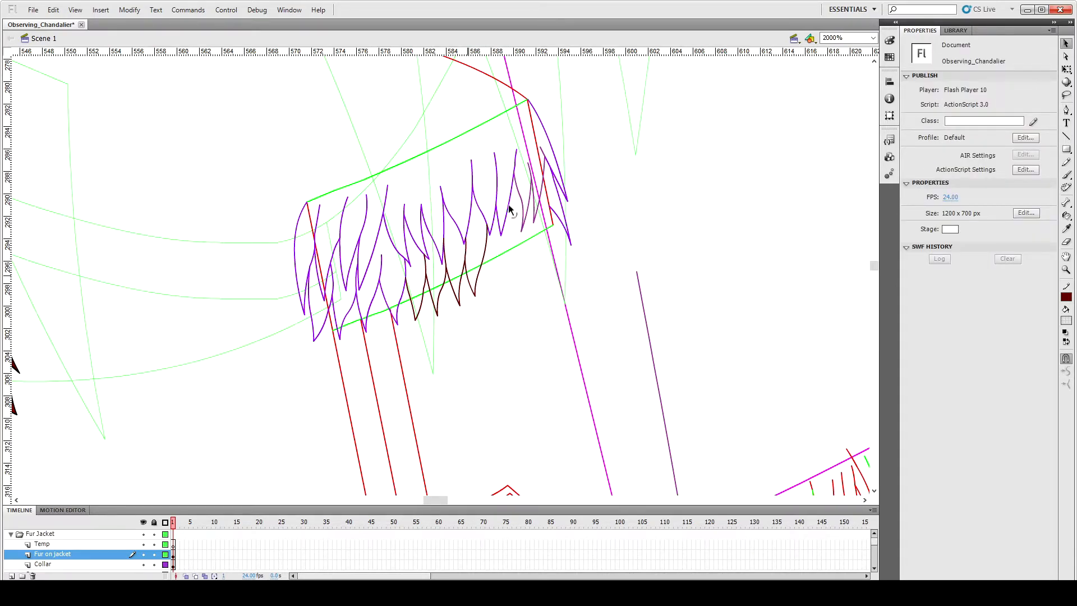
Step: Draw another curved dark red tuft after the last one, starting from the upper row's strokes and ending in a point
key(n)
drag(509, 204, 504, 264)
key(v)
key(n)
drag(502, 265, 497, 292)
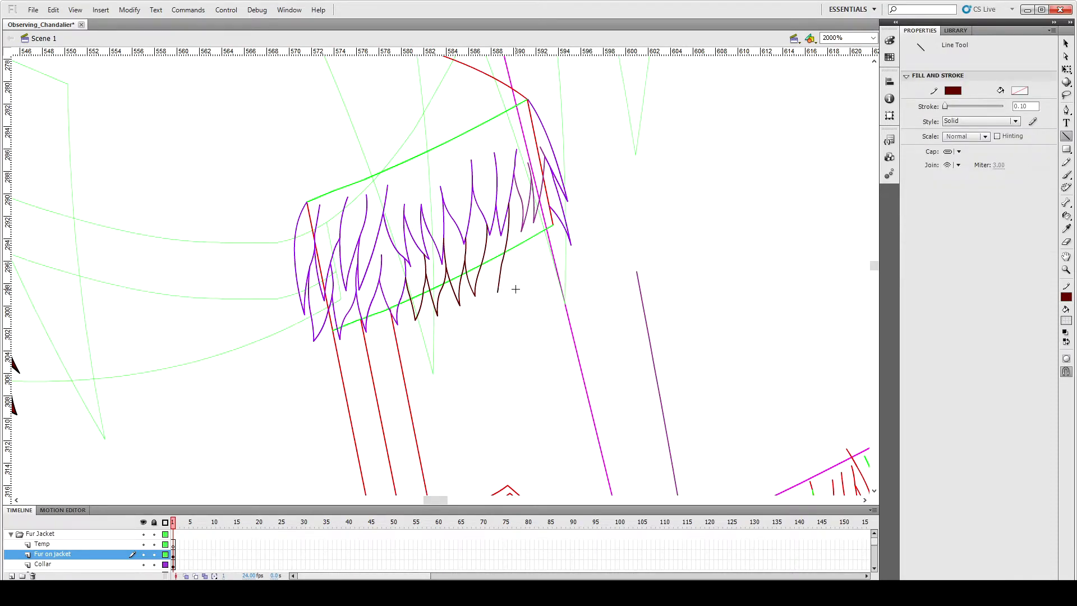
key(v)
drag(497, 292, 495, 292)
key(n)
key(v)
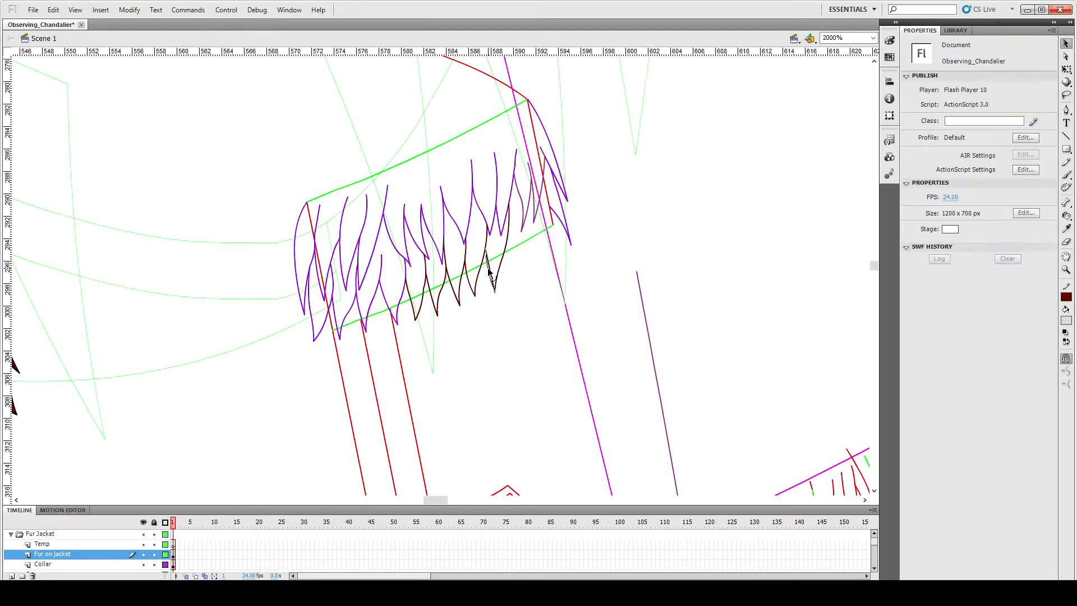
click(493, 285)
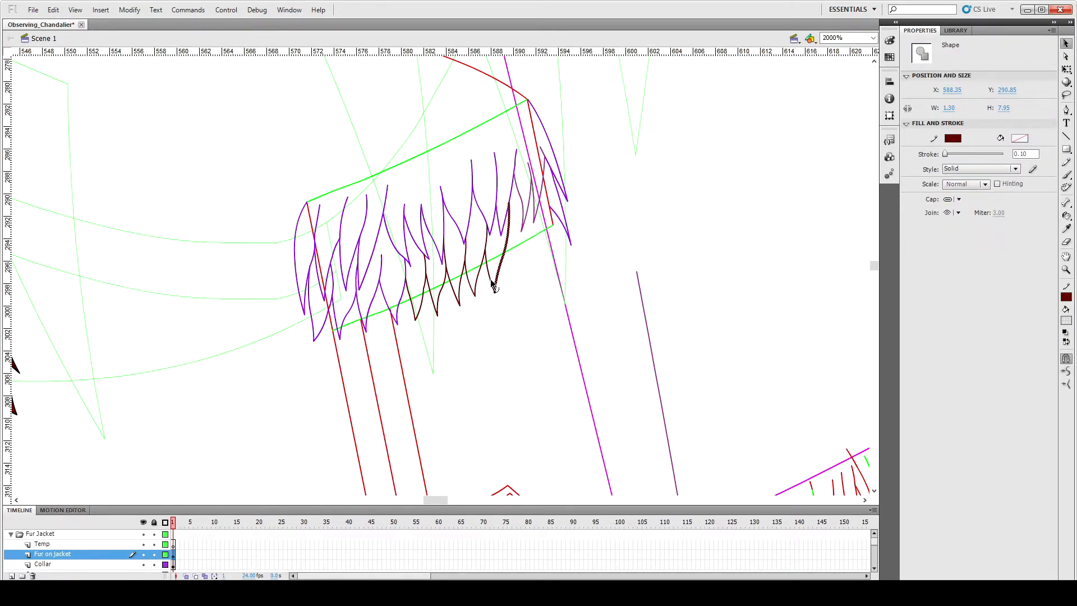
click(505, 293)
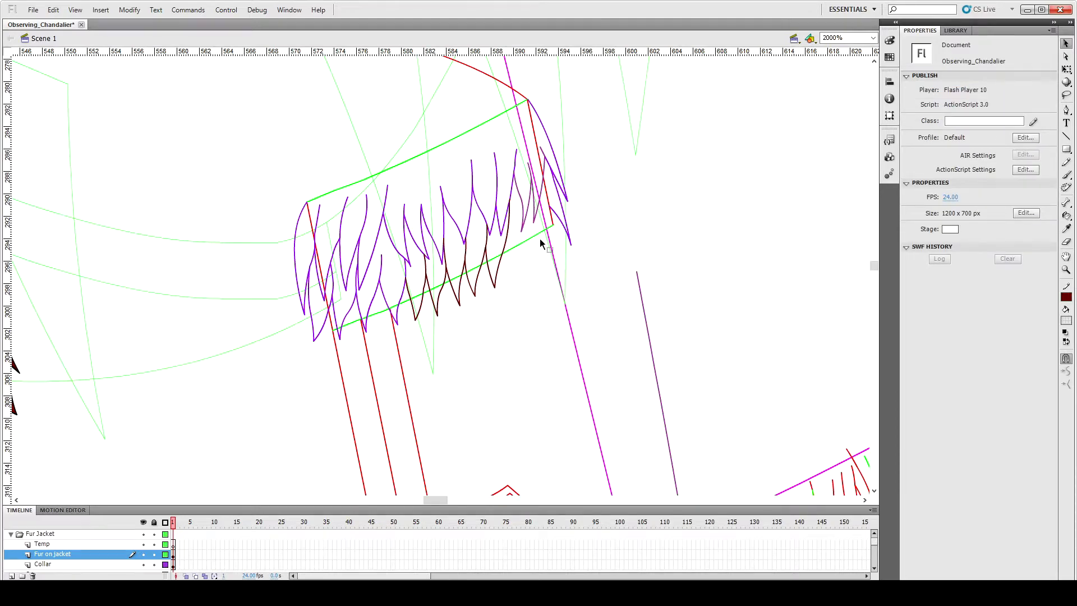
Step: Copy the newly drawn dark red tufts and move the copy up and right to continue the second collar's lower row
click(506, 242)
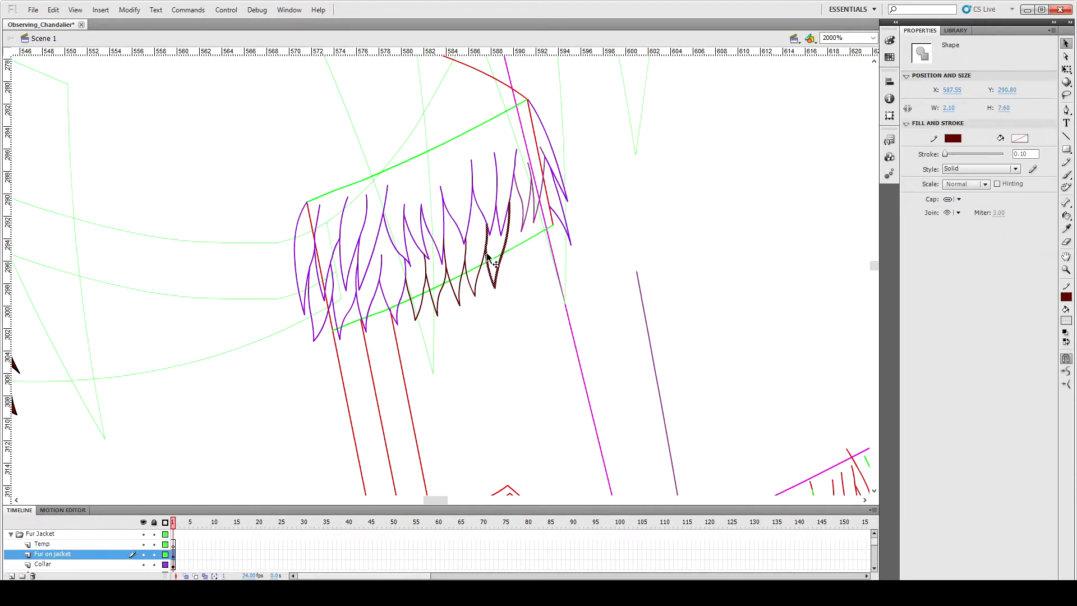
shift+click(460, 289)
key(ctrl+c)
key(ctrl+shift+v)
key(shift+Right)
key(shift+Right)
key(shift+Right)
key(shift+Right)
key(shift+Right)
key(shift+Right)
key(shift+Right)
key(shift+Right)
key(shift+Right)
key(shift+Up)
key(shift+Up)
key(shift+Up)
key(shift+Up)
Step: Rotate the copied tufts into line with the collar edge and delete the surplus strokes overlapping the existing tufts
key(q)
click(952, 138)
click(900, 257)
drag(560, 232, 489, 231)
click(620, 241)
click(505, 277)
key(Delete)
click(493, 261)
key(Delete)
Step: Recolour the copied tufts with the dark red stroke sampled from the neighbouring tuft
double_click(536, 241)
key(i)
click(492, 285)
key(v)
click(531, 298)
Step: Copy the second collar's outer left tuft strokes and place the copy at the right end of its lower row
drag(445, 504, 442, 503)
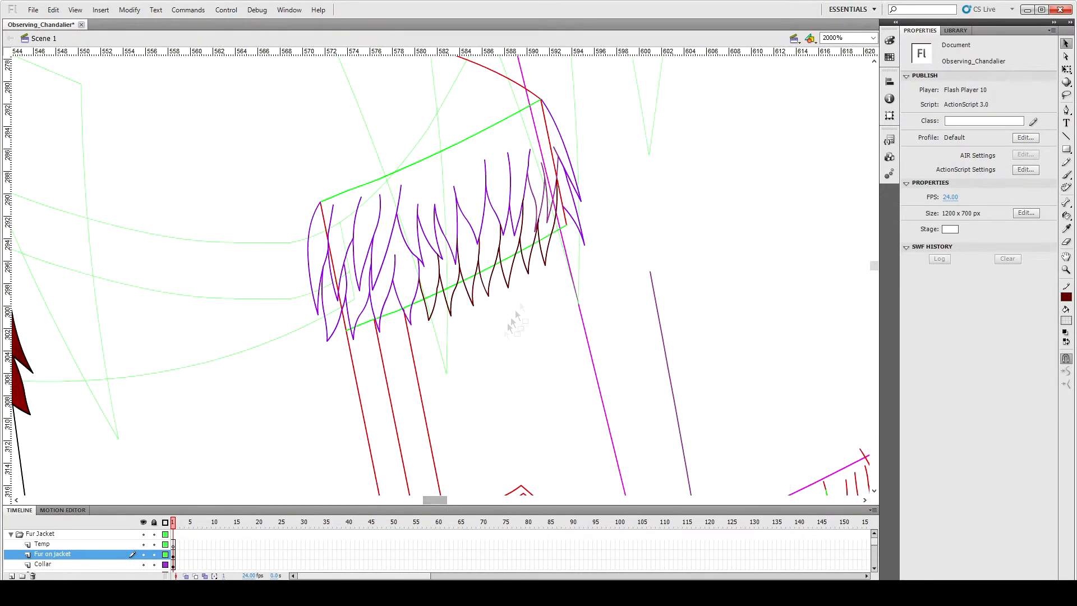
click(309, 246)
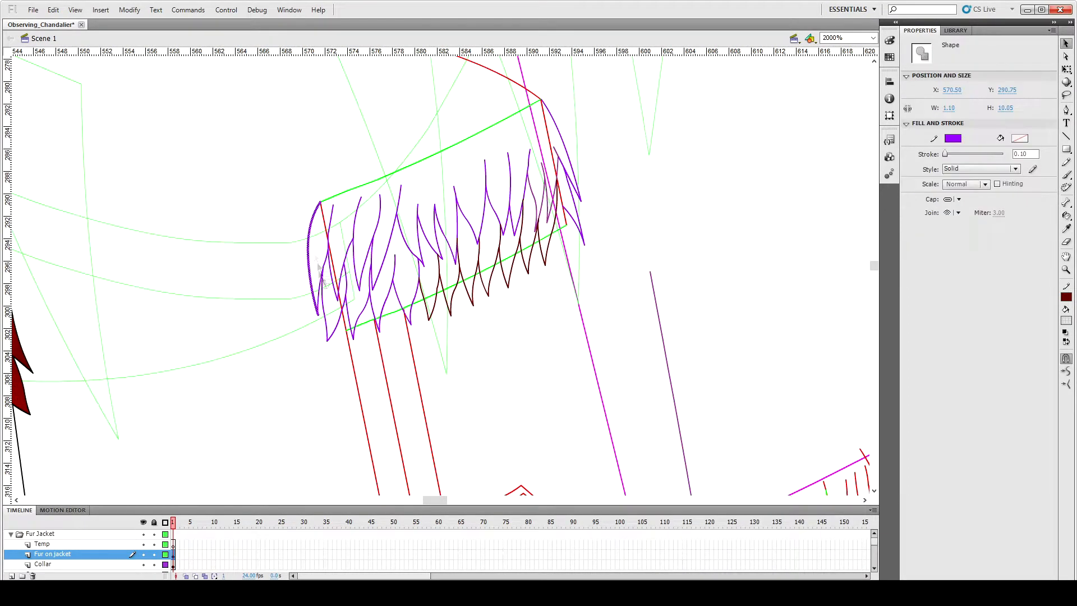
click(355, 292)
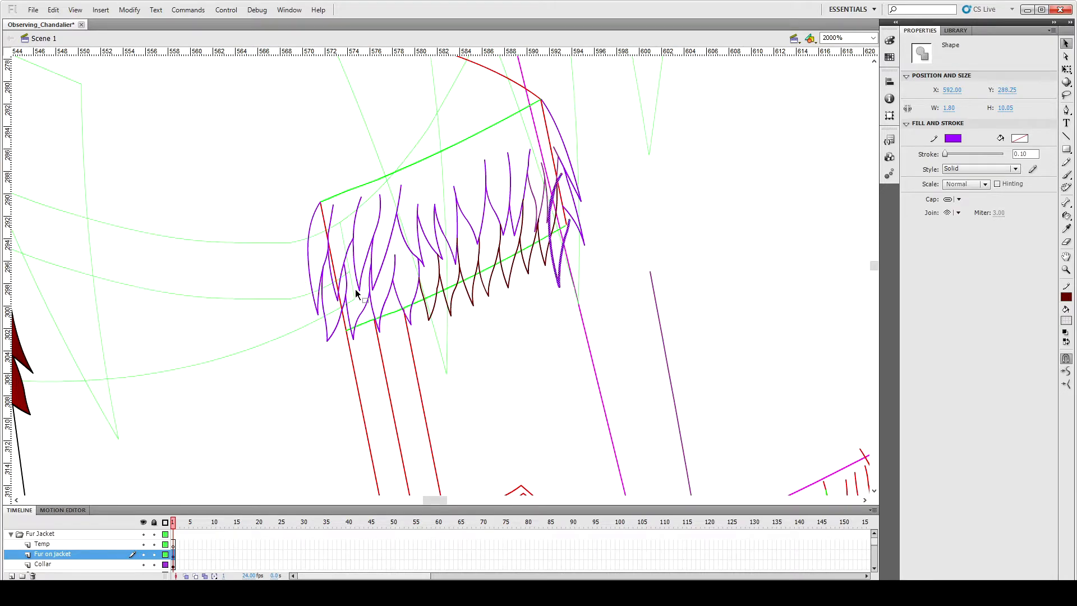
drag(434, 499, 417, 499)
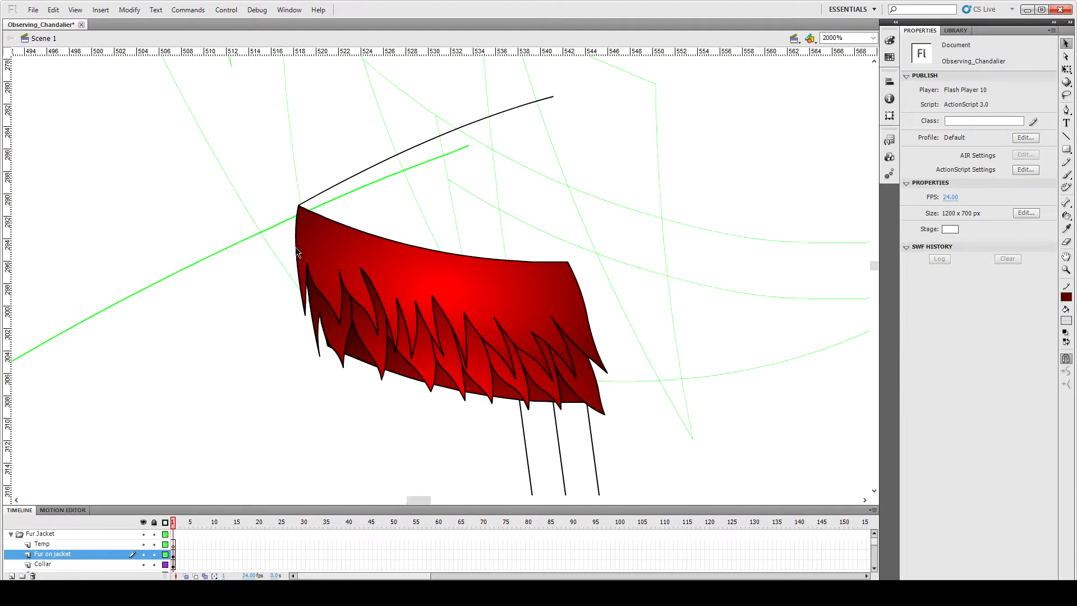
Step: Copy the first collar's outer left tuft stroke, flip the copy and place it at the right end of the second collar's lower row
click(306, 303)
drag(419, 500, 435, 500)
click(571, 216)
key(ctrl+v)
click(129, 10)
mouse_move(185, 140)
click(336, 256)
key(shift+Right)
key(shift+Right)
key(shift+Right)
key(shift+Right)
key(shift+Right)
key(shift+Right)
key(shift+Right)
key(shift+Right)
key(shift+Right)
key(shift+Right)
key(shift+Right)
key(shift+Right)
key(shift+Right)
key(shift+Right)
key(shift+Right)
key(shift+Right)
key(shift+Right)
key(shift+Right)
key(shift+Right)
key(shift+Right)
key(shift+Up)
key(shift+Up)
key(shift+Up)
key(shift+Up)
key(shift+Up)
key(shift+Up)
key(shift+Up)
key(shift+Up)
key(shift+Right)
key(shift+Right)
key(shift+Up)
key(shift+Up)
key(shift+Up)
key(shift+Up)
key(Left)
key(Left)
key(Left)
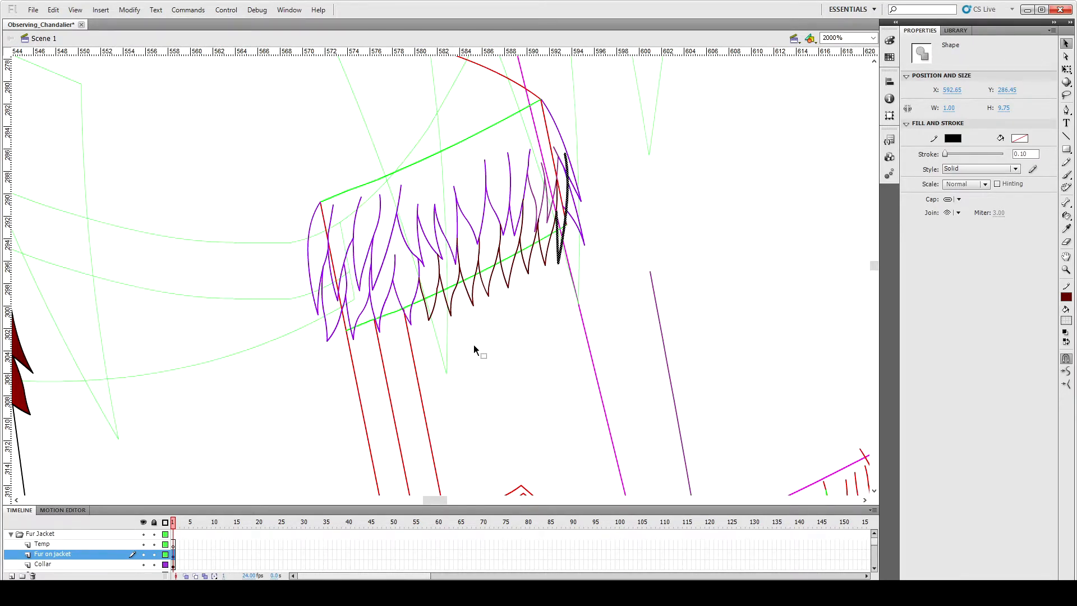
click(726, 179)
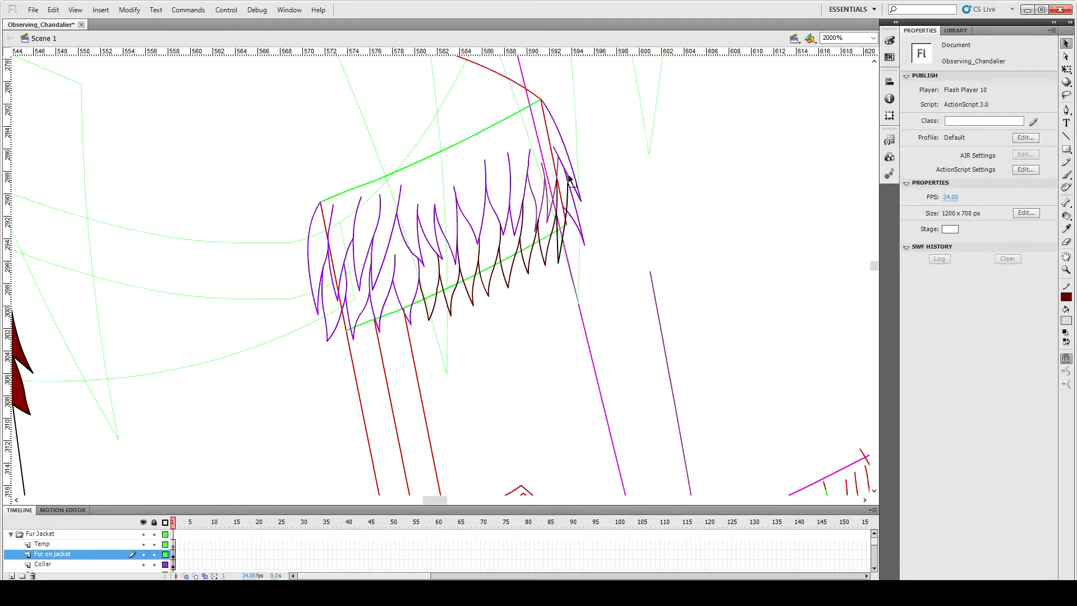
Step: Recolour the second collar's dark red lower-row tuft strokes with the purple sampled from the upper row
click(567, 178)
click(599, 188)
click(568, 242)
click(608, 252)
double_click(472, 306)
key(i)
click(530, 165)
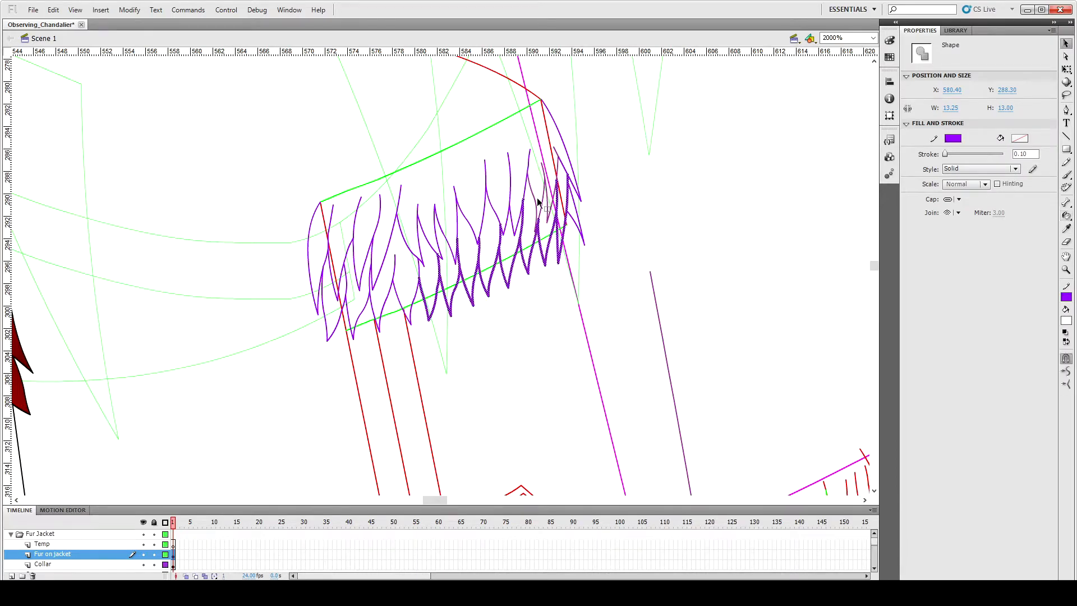
key(v)
click(620, 204)
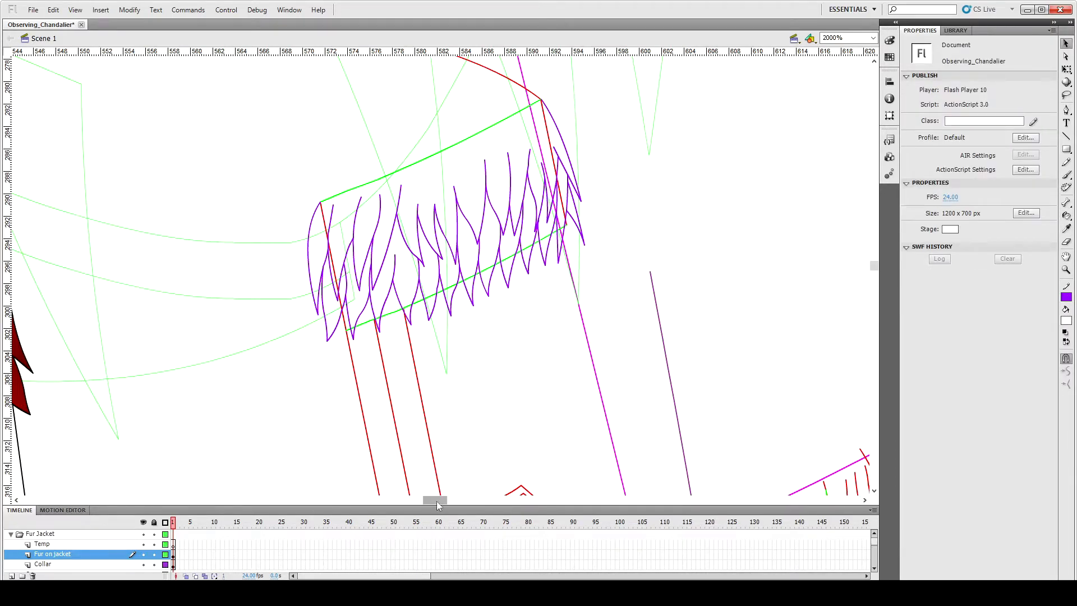
Step: Copy the second collar's outline edges from the Collar layer and hide that layer
click(398, 213)
click(143, 555)
click(143, 554)
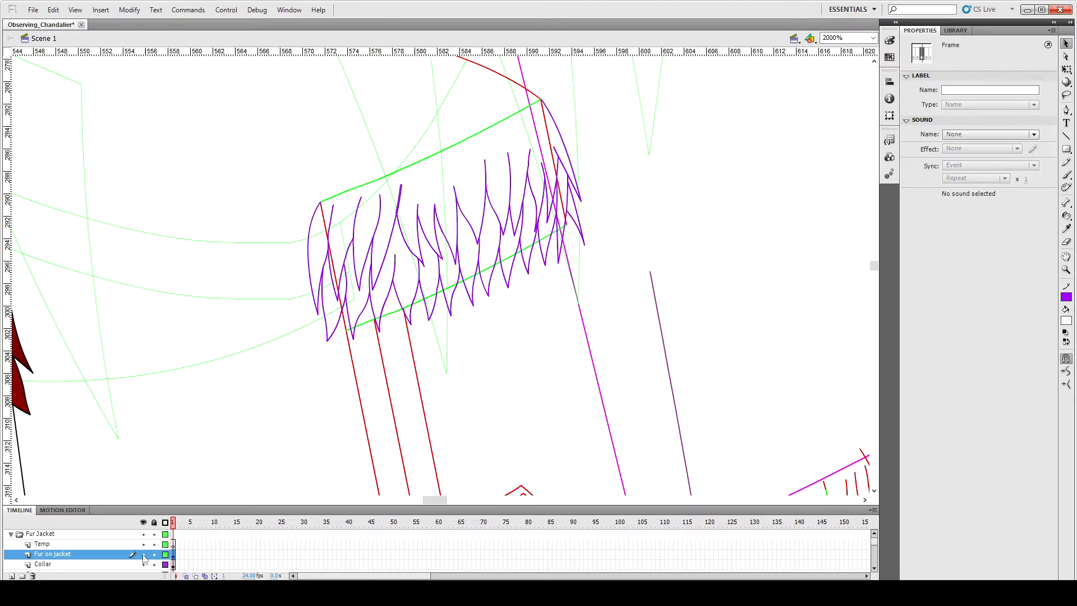
click(345, 195)
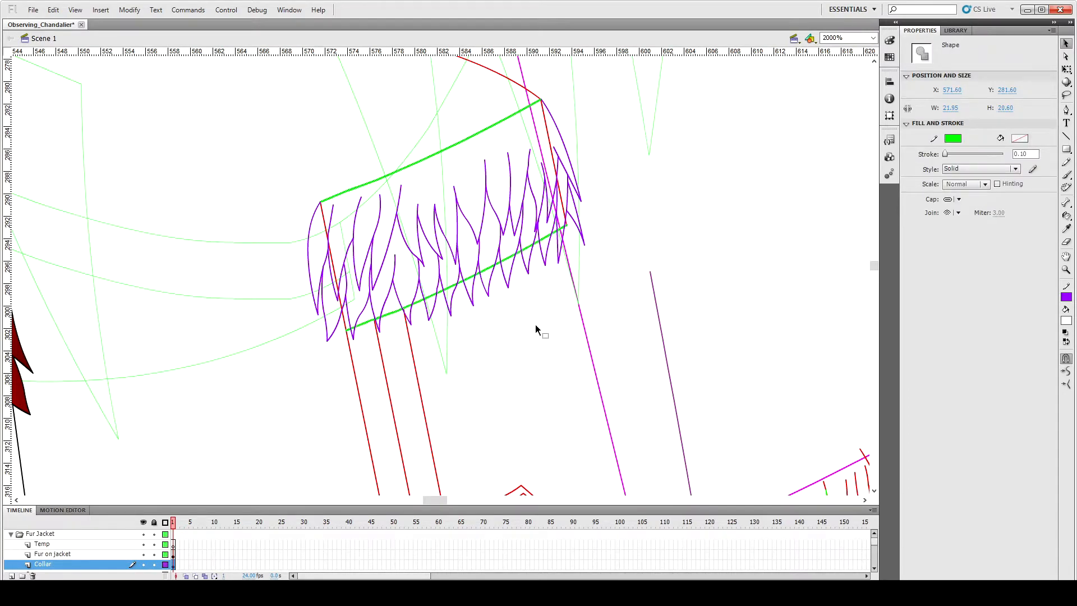
shift+click(347, 319)
shift+click(551, 144)
click(144, 565)
Step: Paste the collar outline in place on the Fur on Jacket layer and recolour its strokes grey
click(358, 324)
key(ctrl+shift+v)
click(957, 138)
click(901, 193)
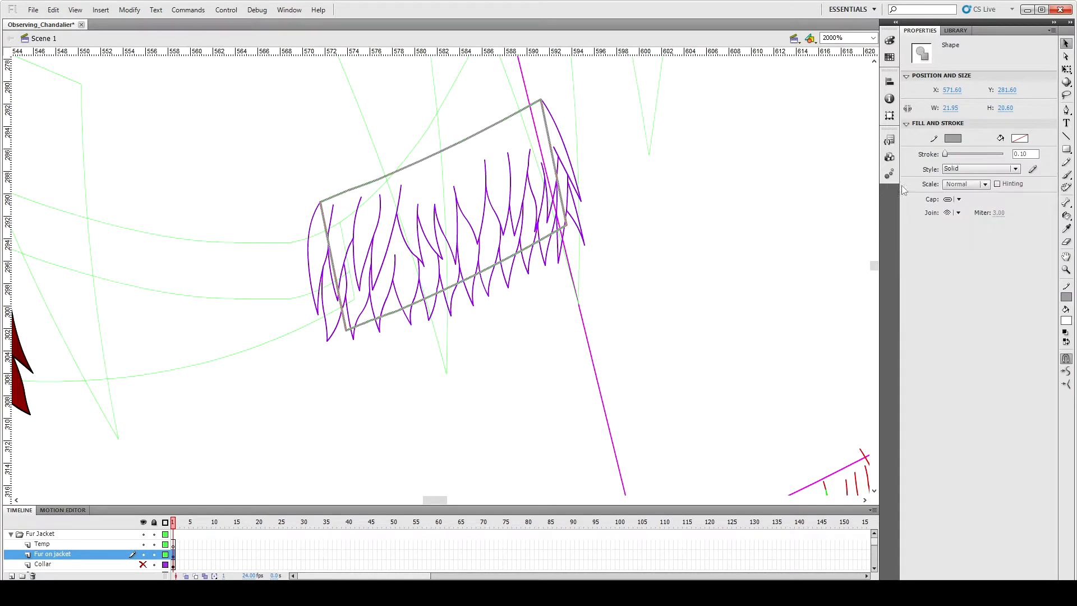
click(45, 362)
Step: Copy the first collar's upper-row gradient fill and place the copy just below the second collar
drag(435, 499, 430, 500)
click(219, 297)
key(ctrl+c)
key(ctrl+v)
drag(442, 280, 651, 440)
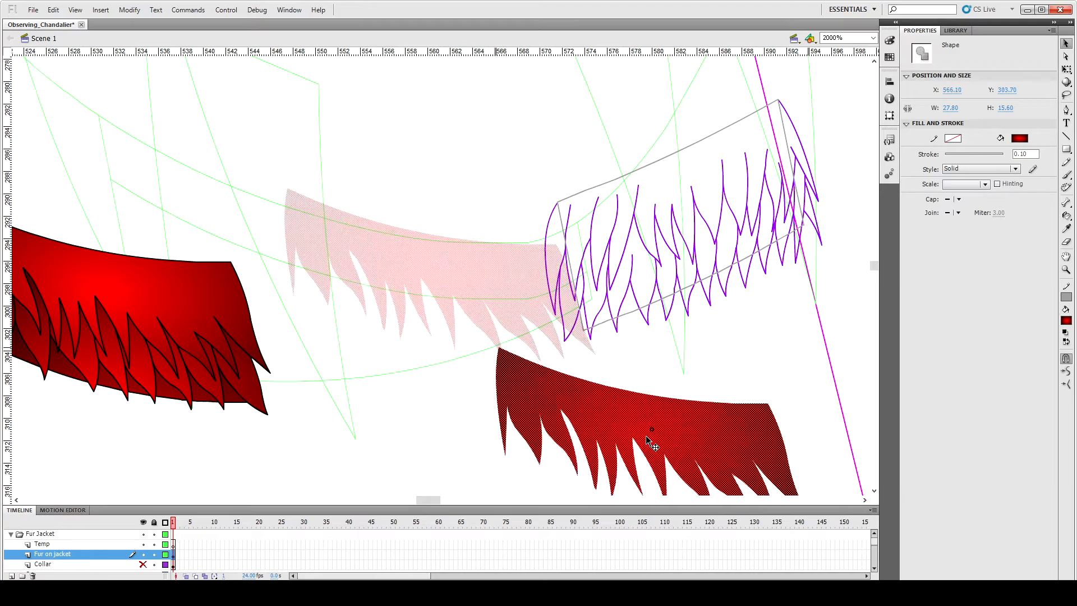
click(638, 375)
Step: Fill the second collar's upper fur row, including both outer ends, with the red-to-black gradient sampled from the copied fill
key(i)
click(640, 409)
click(620, 205)
click(552, 226)
click(788, 140)
Step: Move the radial gradient's centre from the copied fill up to the middle of the second collar's upper row
key(f)
click(640, 430)
drag(640, 431, 703, 198)
key(ctrl+minus)
key(ctrl+minus)
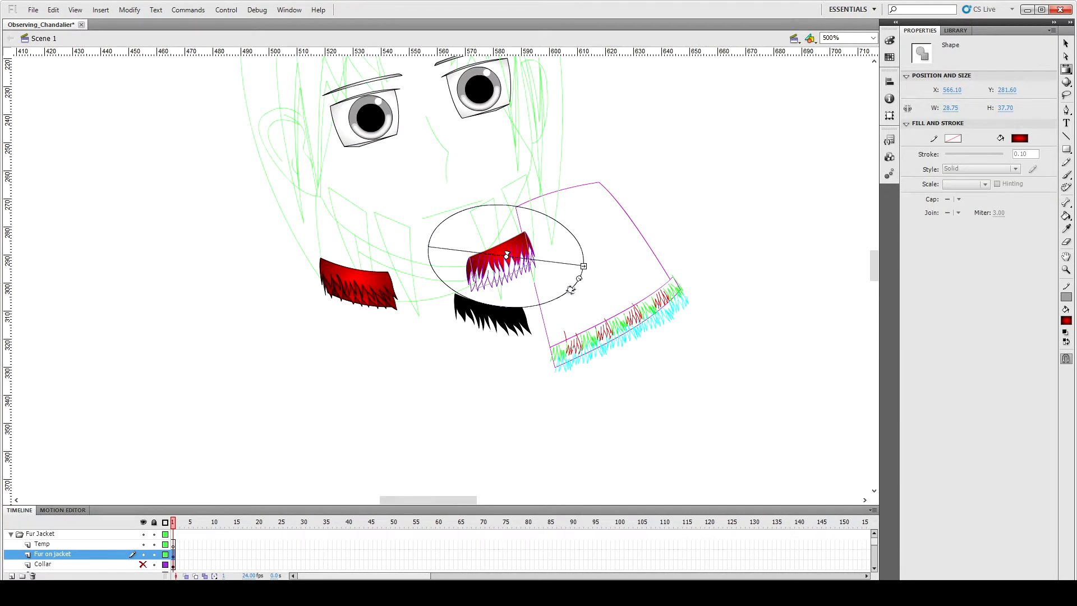
click(599, 288)
key(v)
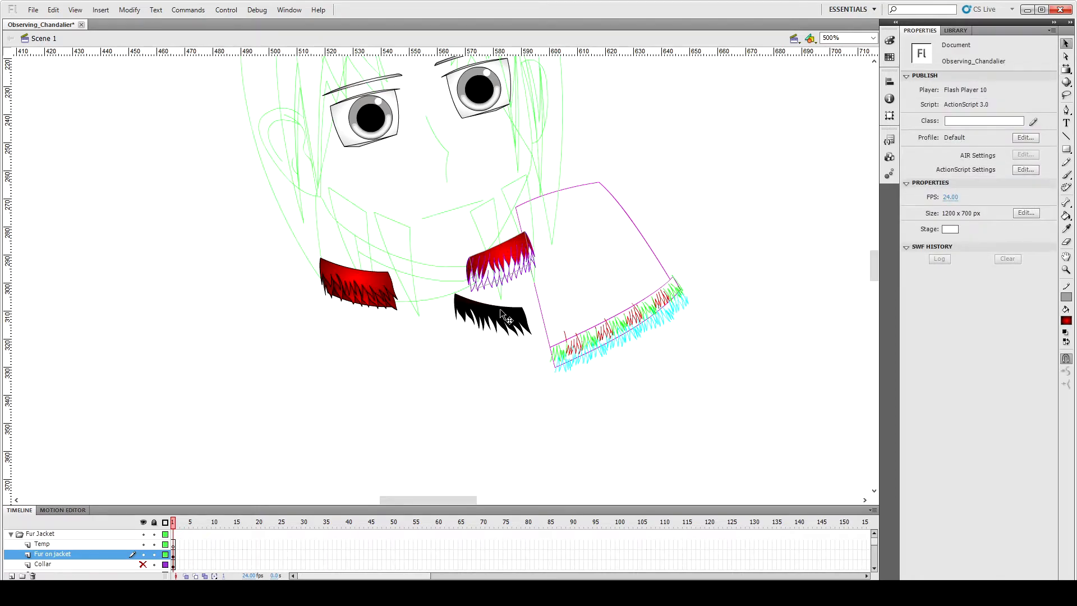
Step: Delete the spare copied fill below the second collar
click(500, 310)
key(ctrl+equal)
key(ctrl+equal)
key(Delete)
Step: Copy the second collar's upper-row gradient fill and place the copy below its lower row
scroll(500, 311, up, 4)
scroll(501, 310, down, 1)
drag(439, 500, 435, 503)
click(579, 177)
key(ctrl+c)
key(ctrl+v)
drag(477, 258, 617, 372)
click(507, 352)
Step: Fill the left tufts of the second collar's lower row with the red-to-black gradient
key(k)
click(524, 268)
click(479, 275)
click(446, 288)
click(455, 248)
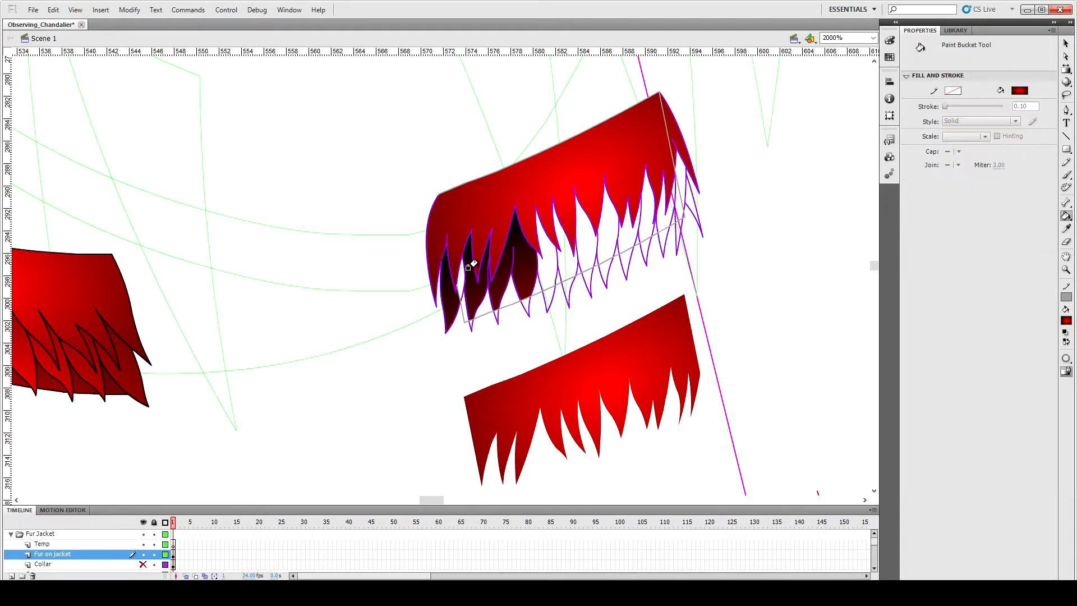
key(v)
drag(503, 216, 669, 177)
key(ctrl+z)
click(734, 262)
Step: Sample the lower-row gradient and fill the second collar's remaining lower-row tufts through to its right end
key(i)
click(531, 269)
click(564, 266)
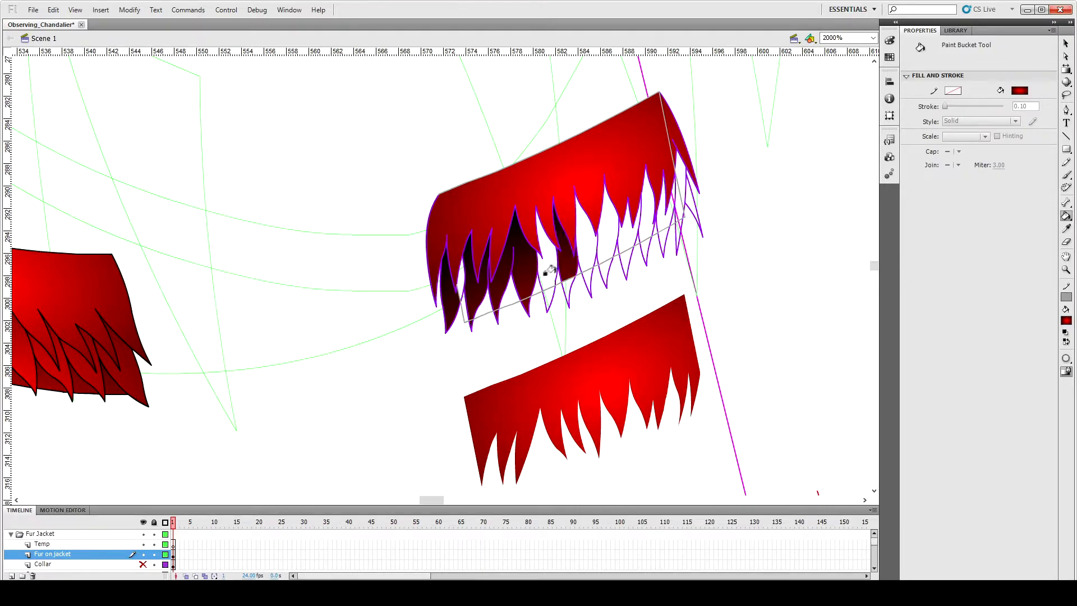
click(550, 274)
click(547, 297)
click(568, 289)
click(586, 260)
click(589, 283)
click(610, 250)
click(628, 255)
click(644, 242)
click(665, 219)
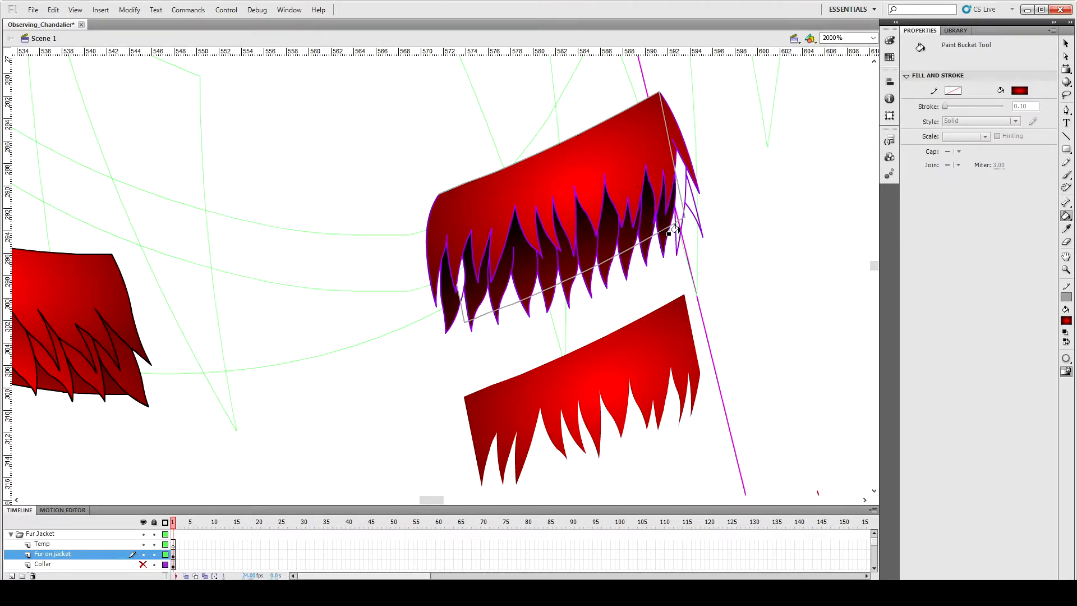
click(676, 225)
click(680, 179)
click(691, 202)
Step: Move the lower-row gradient's centre up to just below the second collar's tuft tips, and delete the spare fill copy
key(f)
click(602, 387)
drag(602, 388, 600, 300)
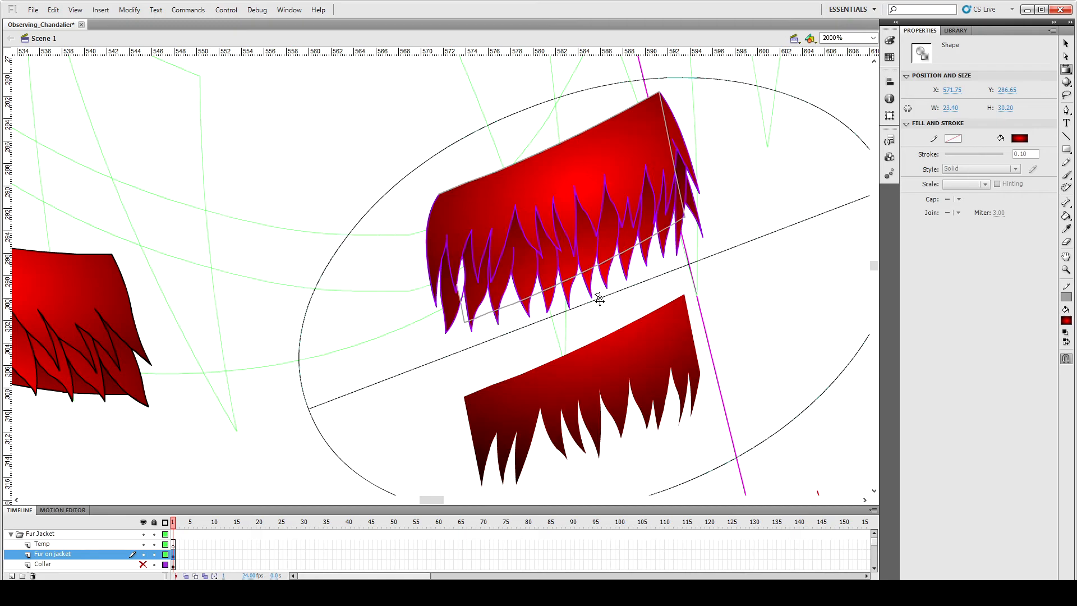
key(v)
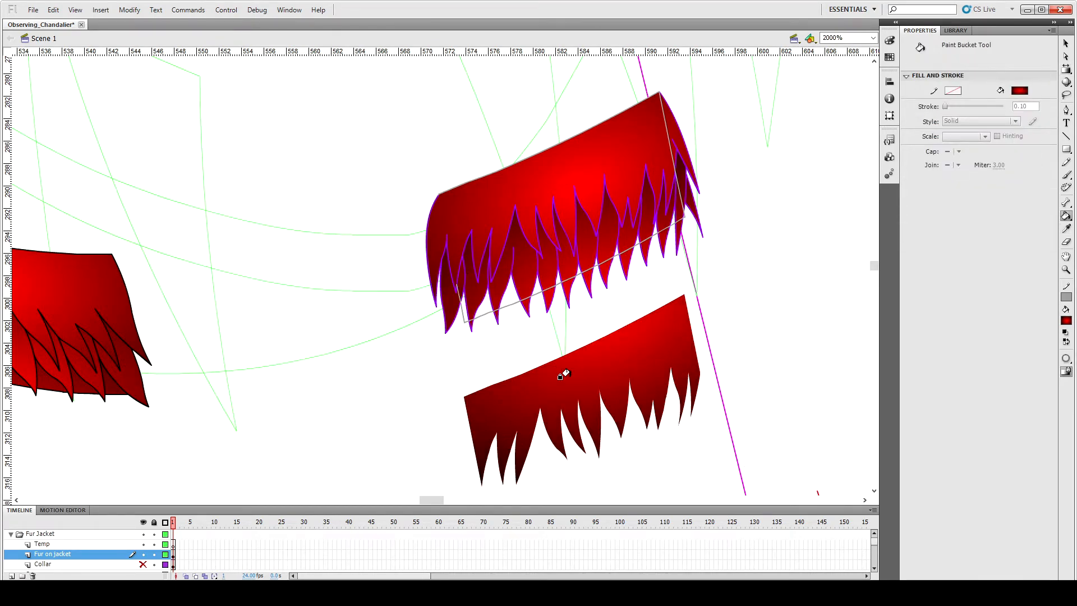
click(564, 373)
key(Delete)
Step: Copy a small fill piece from the first collar's lower edge to below the second collar and reshape its gradient
click(117, 387)
key(ctrl+c)
key(ctrl+v)
drag(435, 286, 589, 386)
key(f)
click(595, 386)
mouse_move(479, 459)
mouse_down()
mouse_move(619, 339)
mouse_move(644, 419)
mouse_up()
click(611, 383)
Step: Sample the small piece's gradient and fill the gaps between the lower-row tufts inside the second collar's lower edge
key(i)
click(501, 289)
key(f)
click(590, 385)
click(629, 408)
key(i)
click(597, 387)
click(478, 307)
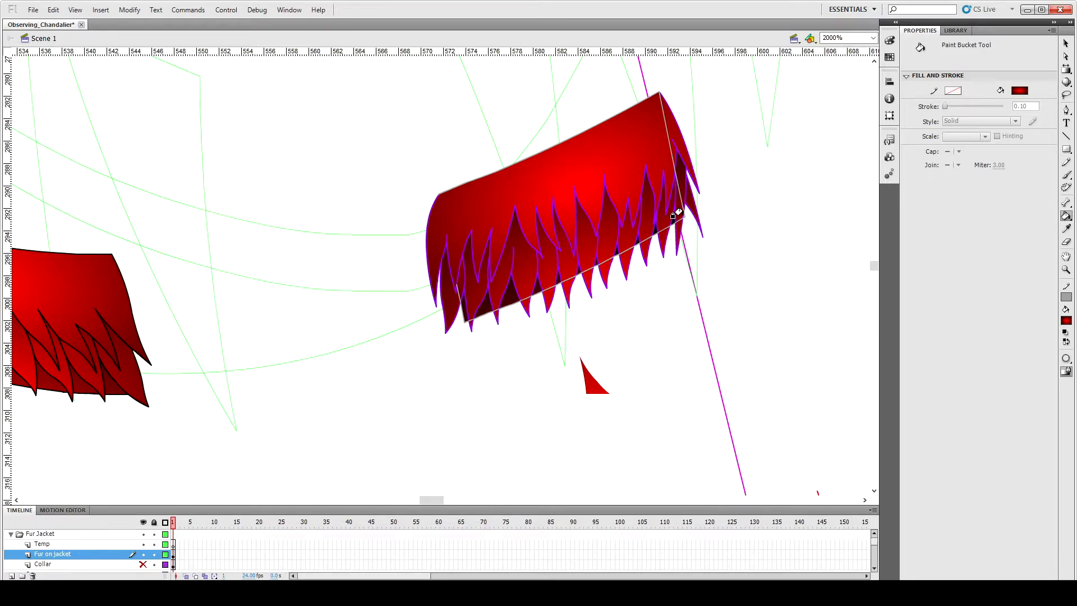
Step: Adjust the size and position of the radial gradient on the filled gaps along the second collar's lower edge
key(f)
click(596, 385)
drag(644, 419, 687, 345)
key(ctrl+minus)
drag(663, 379, 664, 319)
drag(540, 311, 543, 306)
Step: Delete the small fill piece below the second collar and the surplus grey edge segment at the collar's lower left corner
key(v)
click(516, 331)
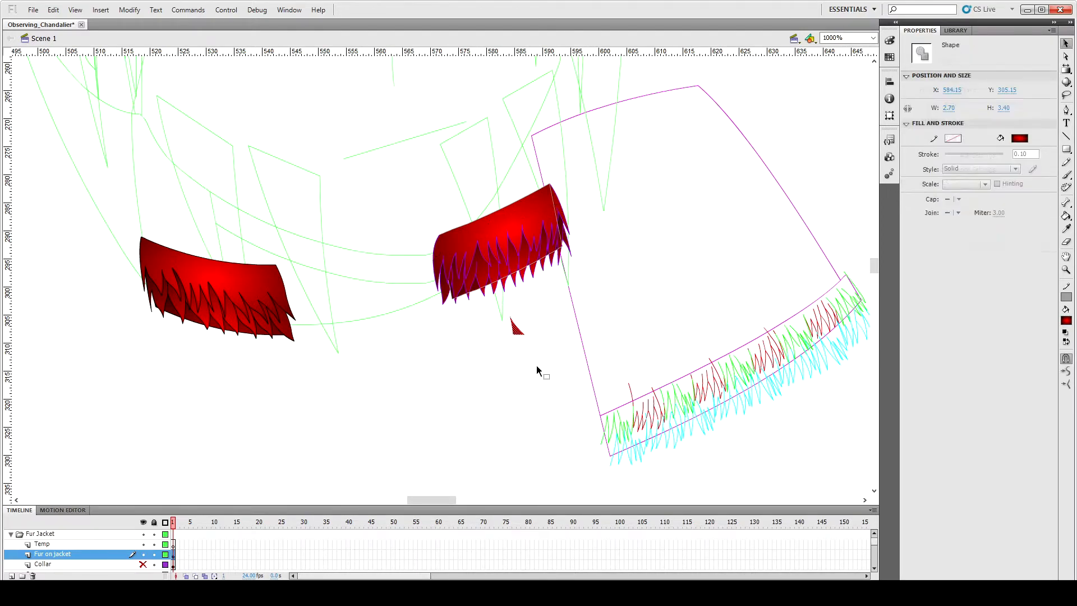
key(Delete)
key(ctrl+equal)
click(473, 320)
key(Delete)
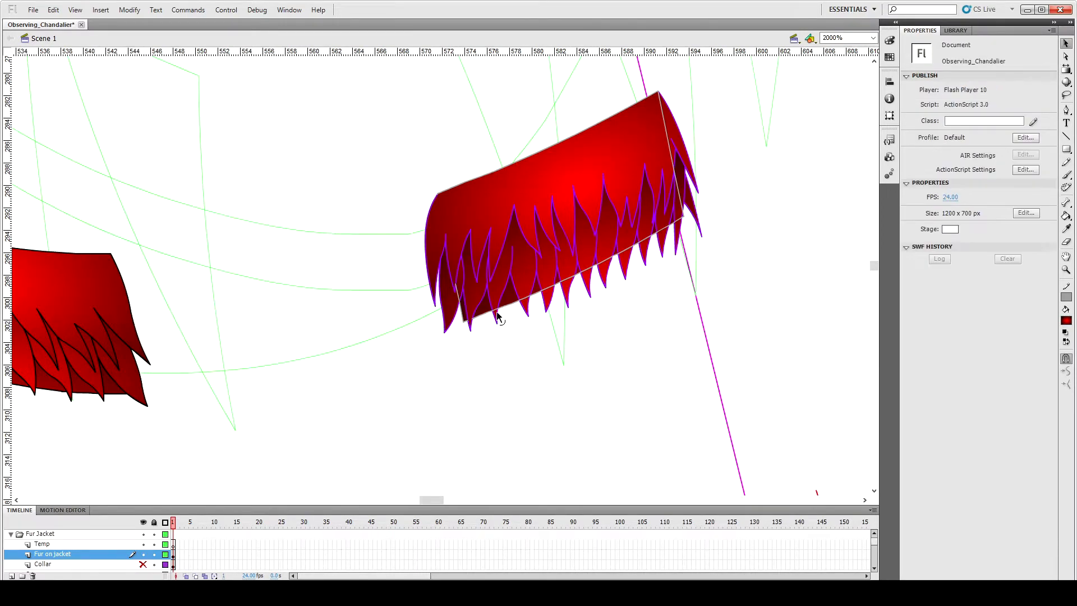
Step: Delete the surplus straight outline segments running between the tufts along the second collar's lower and side edges
click(526, 297)
key(Delete)
click(550, 287)
key(Delete)
click(568, 279)
key(Delete)
click(586, 269)
key(Delete)
click(645, 240)
key(Delete)
click(664, 229)
key(Delete)
click(680, 219)
key(Delete)
click(674, 169)
key(Delete)
click(460, 298)
key(Delete)
Step: Make all line art on the Fur on jacket layer black
click(174, 554)
click(1066, 297)
click(893, 321)
click(687, 358)
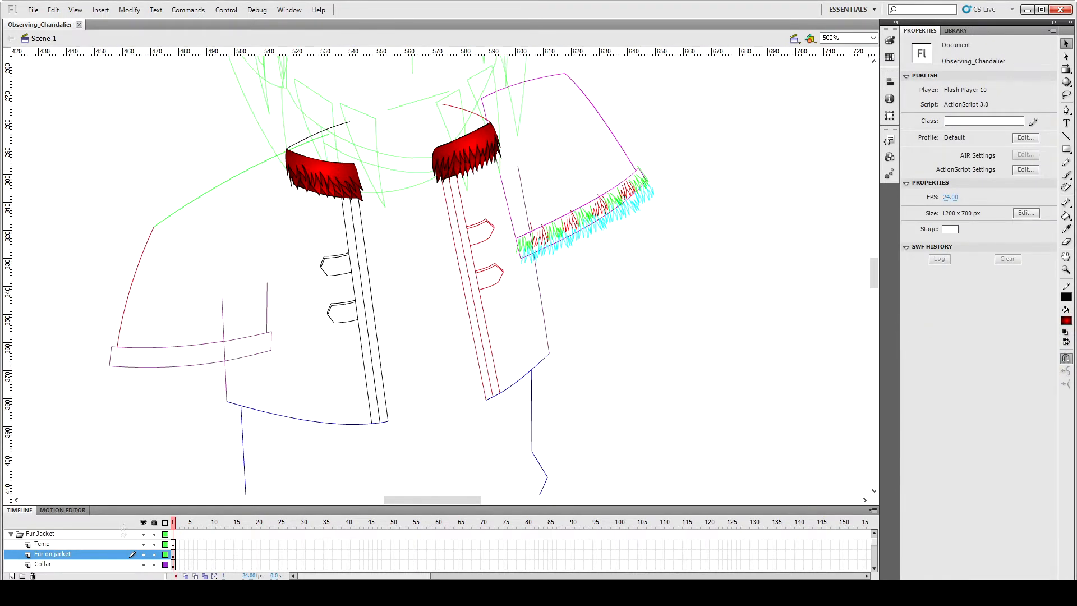
Step: Switch the head layers, including N_Face, from outline view to full display
scroll(122, 530, down, 3)
click(165, 554)
scroll(166, 356, up, 3)
scroll(138, 548, down, 3)
click(165, 544)
scroll(163, 547, down, 1)
scroll(165, 554, up, 3)
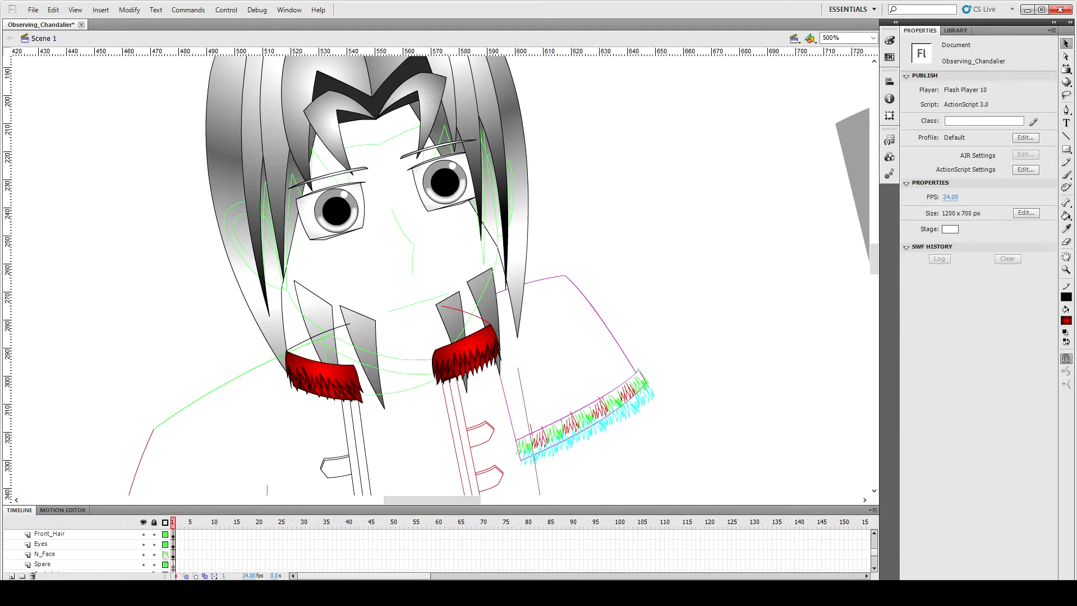
click(165, 554)
scroll(254, 333, down, 3)
Step: Copy the neck's side line from the N_Face layer, hide that layer, and paste the line in place on the Collar layer
click(325, 205)
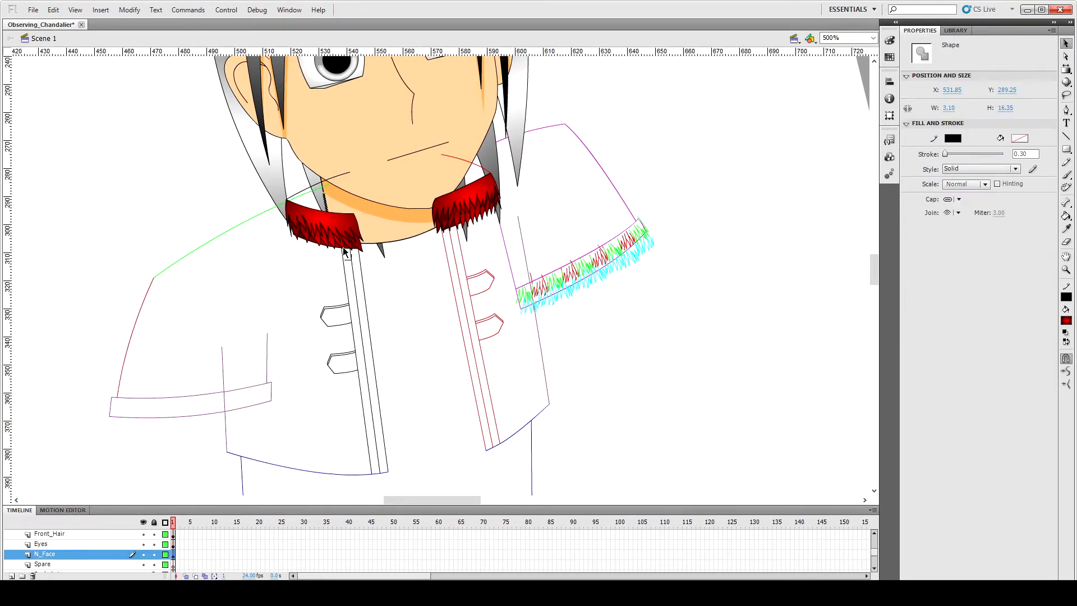
key(ctrl+equal)
key(ctrl+equal)
click(421, 171)
key(q)
click(429, 211)
shift+click(417, 149)
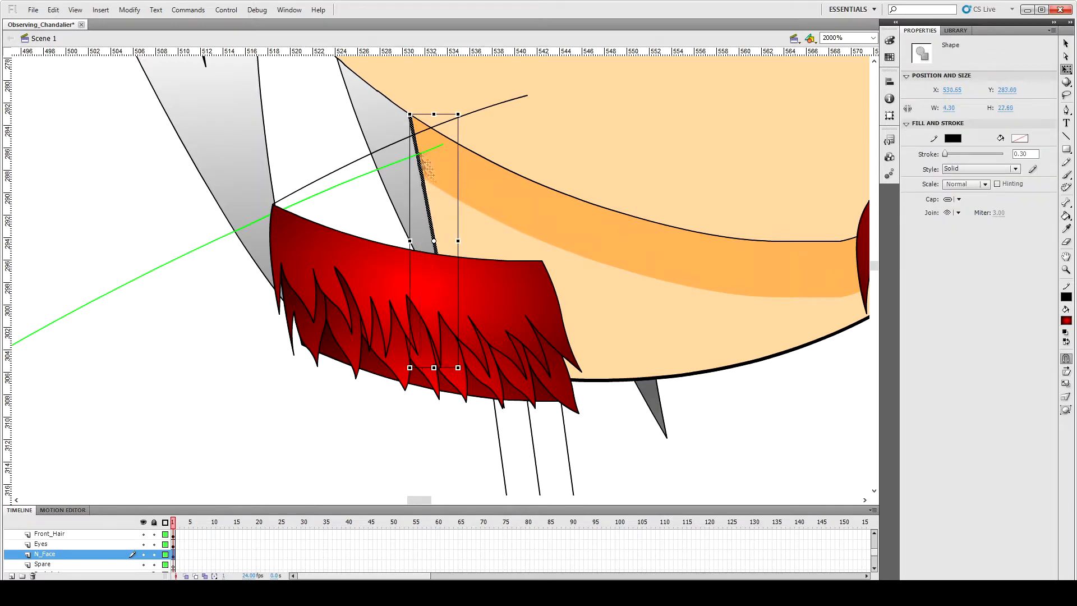
click(143, 553)
click(356, 164)
click(356, 161)
key(ctrl+shift+v)
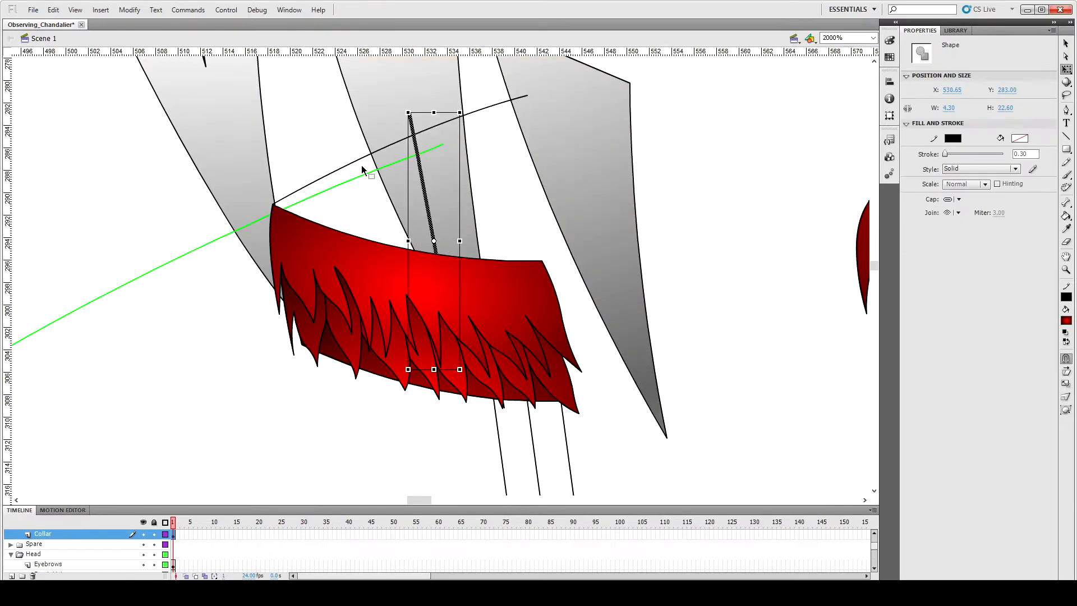
click(649, 185)
Step: Fill the area behind the first collar, up to the neck line, with red and darken the fill to deep red
click(1067, 320)
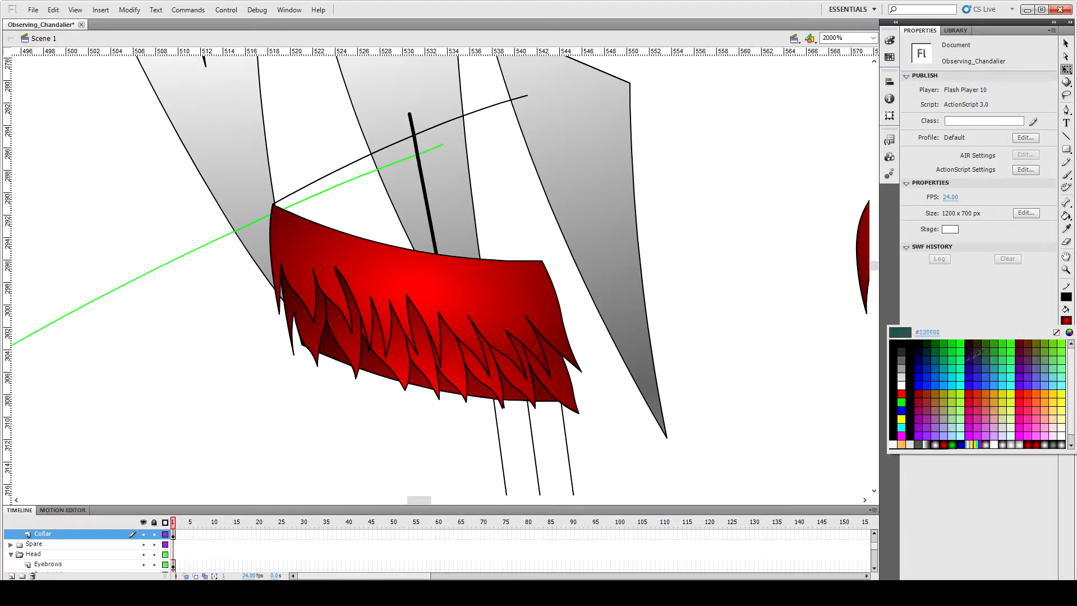
click(902, 393)
click(388, 229)
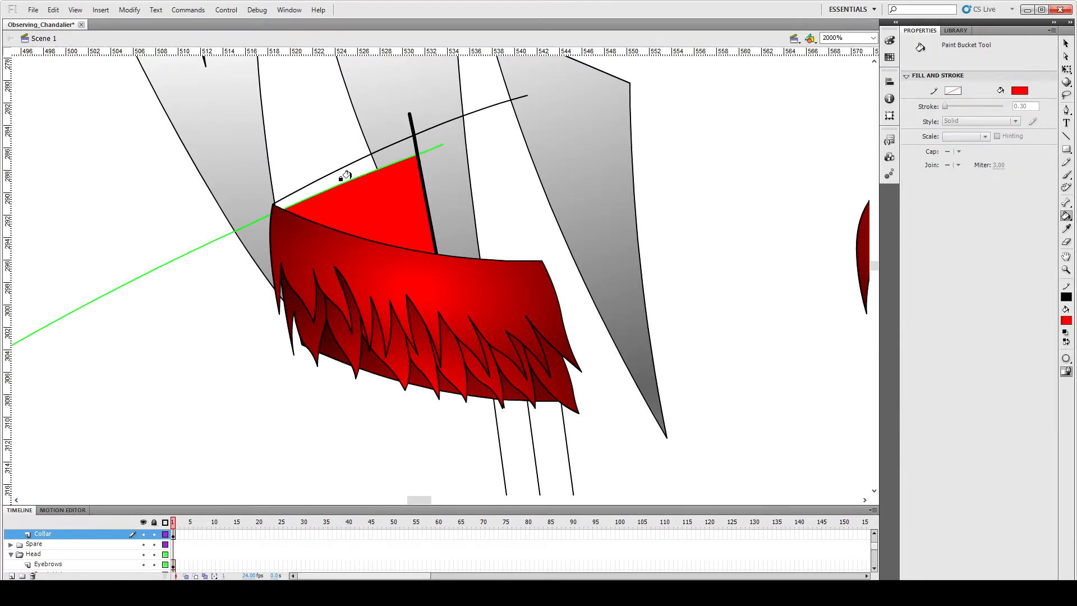
key(v)
click(368, 200)
click(890, 40)
drag(839, 84, 841, 127)
click(733, 279)
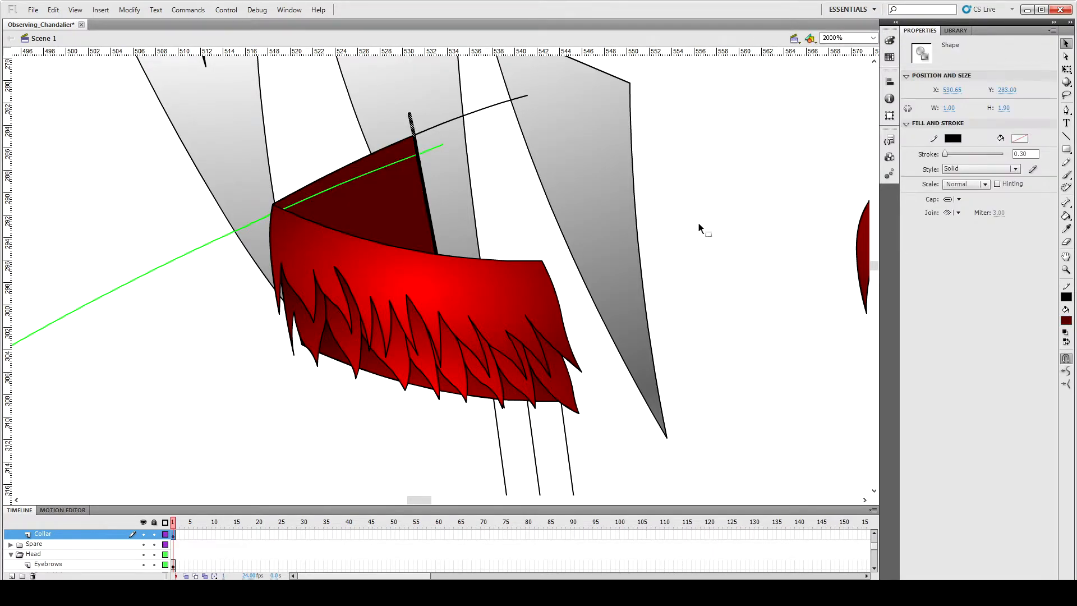
Step: Copy the jaw line near the second collar from N_Face, paste it in place on Fur on jacket in green, and trim it
key(ctrl+minus)
click(144, 555)
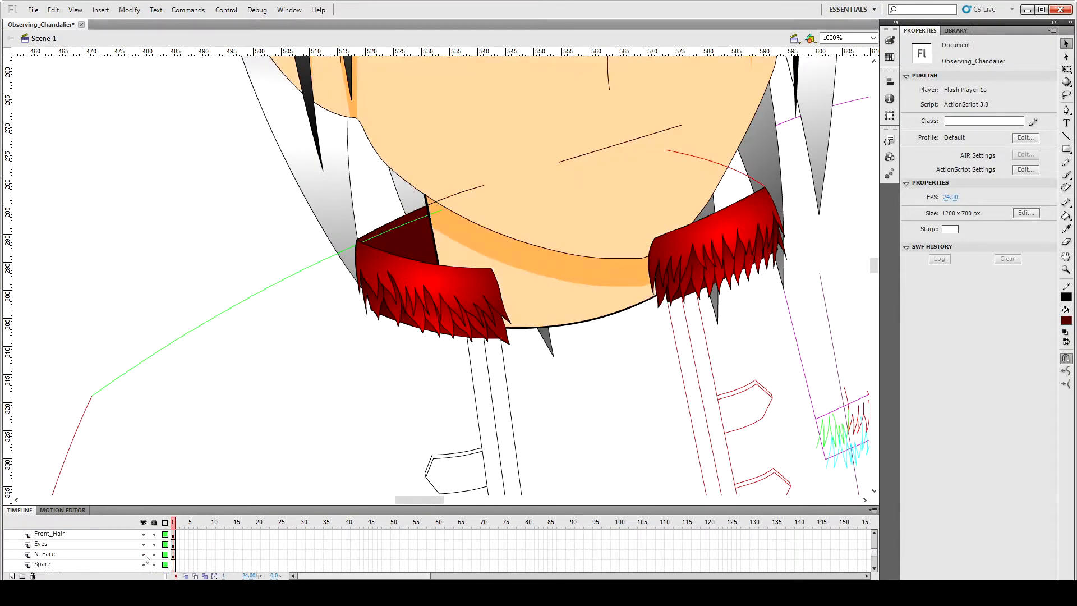
click(718, 185)
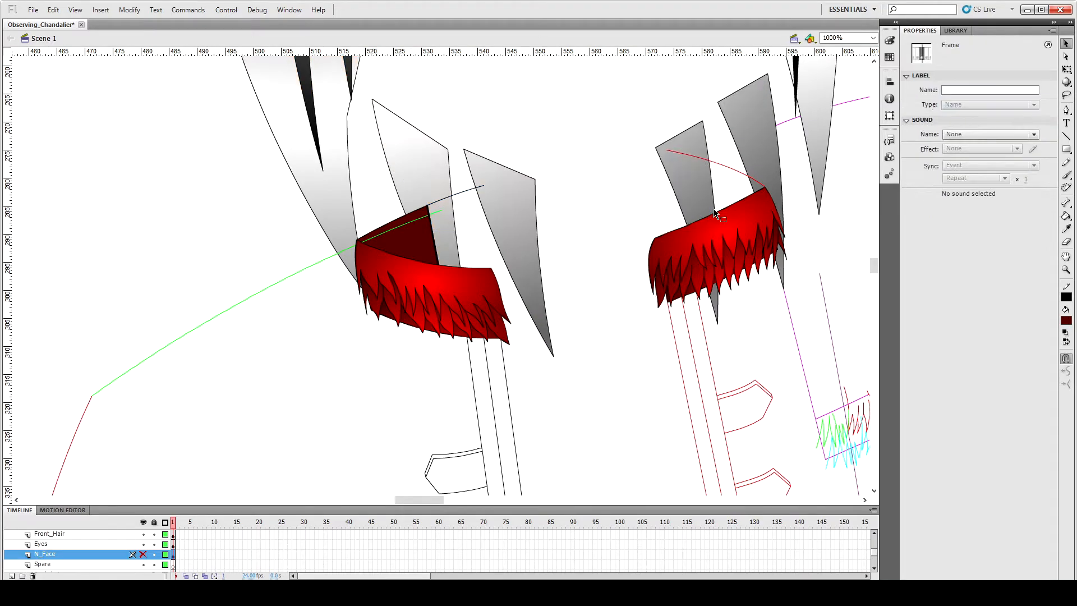
click(716, 214)
key(ctrl+shift+v)
click(953, 138)
click(957, 167)
click(841, 199)
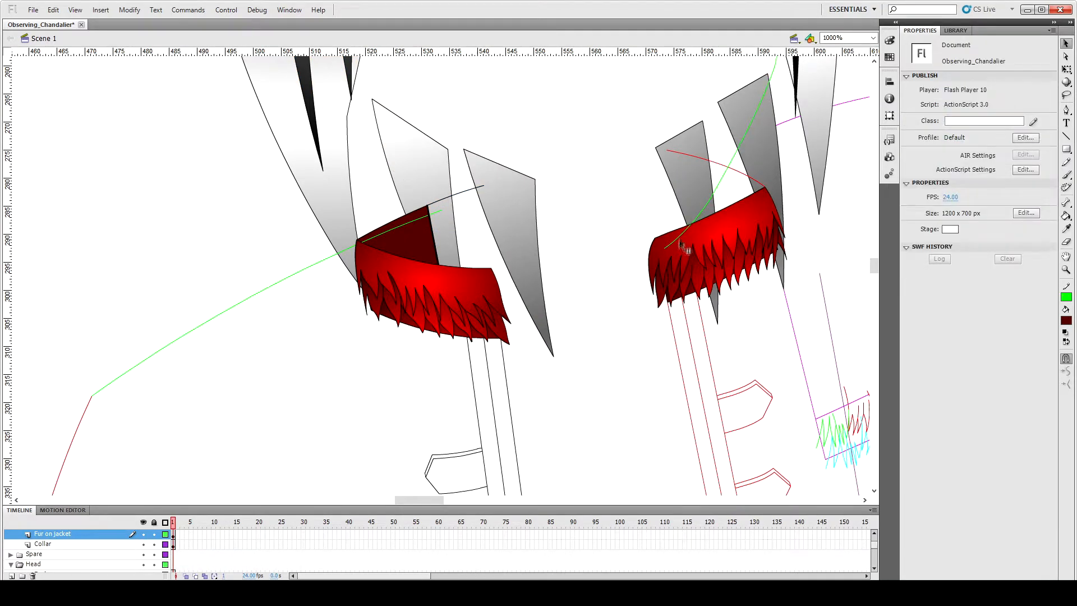
click(736, 162)
click(743, 179)
Step: Toggle the Fur on jacket layer's visibility to examine the lines beneath both collars
click(434, 225)
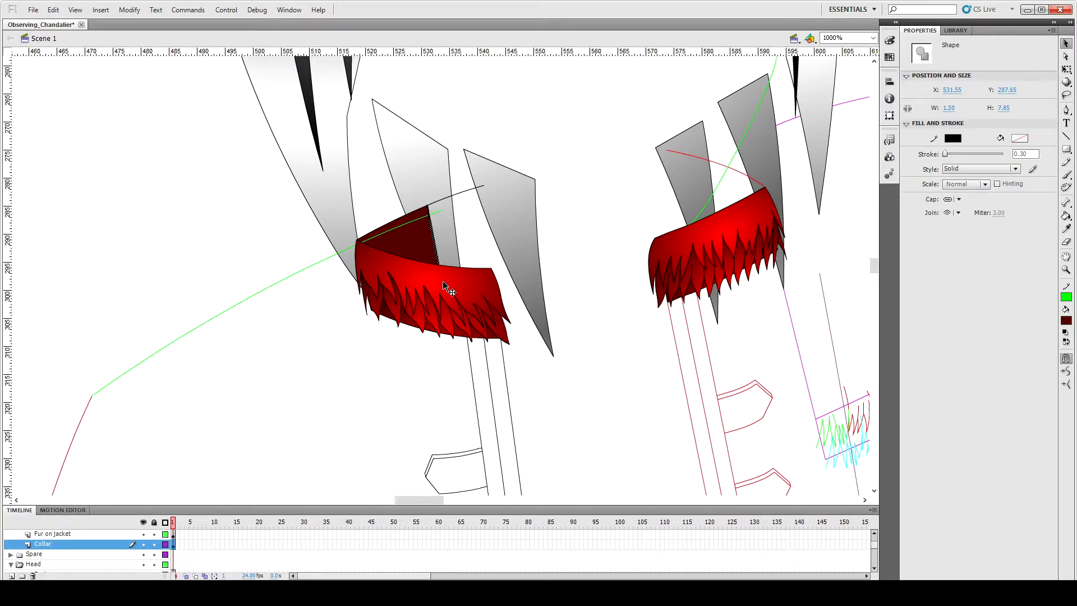
click(143, 534)
click(143, 534)
click(143, 534)
click(144, 533)
click(144, 534)
click(144, 534)
click(143, 534)
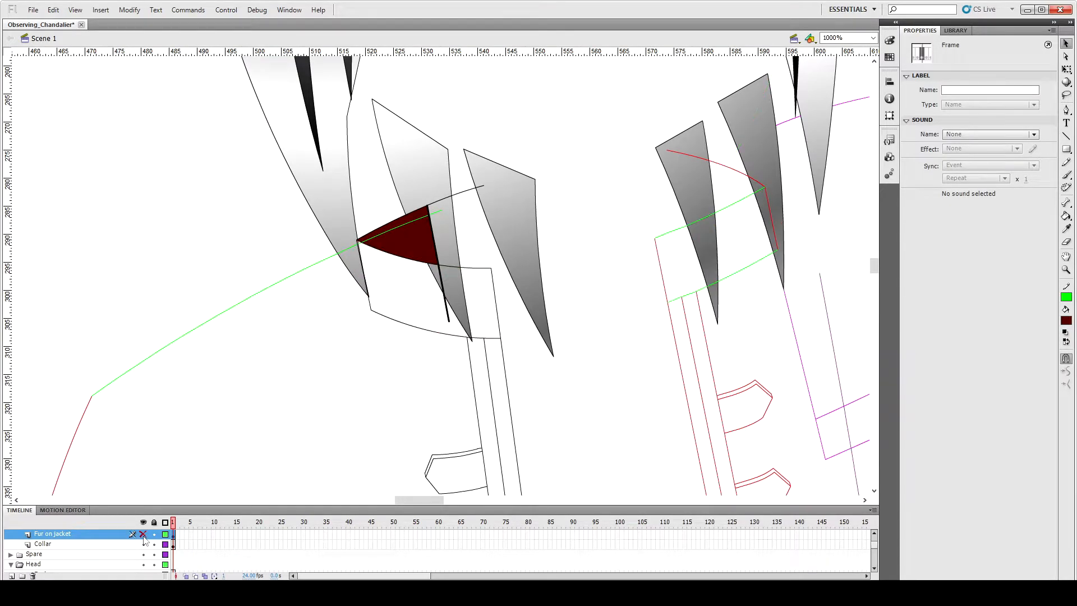
click(143, 534)
Step: Move the short jaw line segment behind the second collar from Fur on jacket to the Collar layer, keeping its position
click(724, 182)
key(ctrl+x)
click(733, 171)
key(ctrl+shift+v)
click(622, 224)
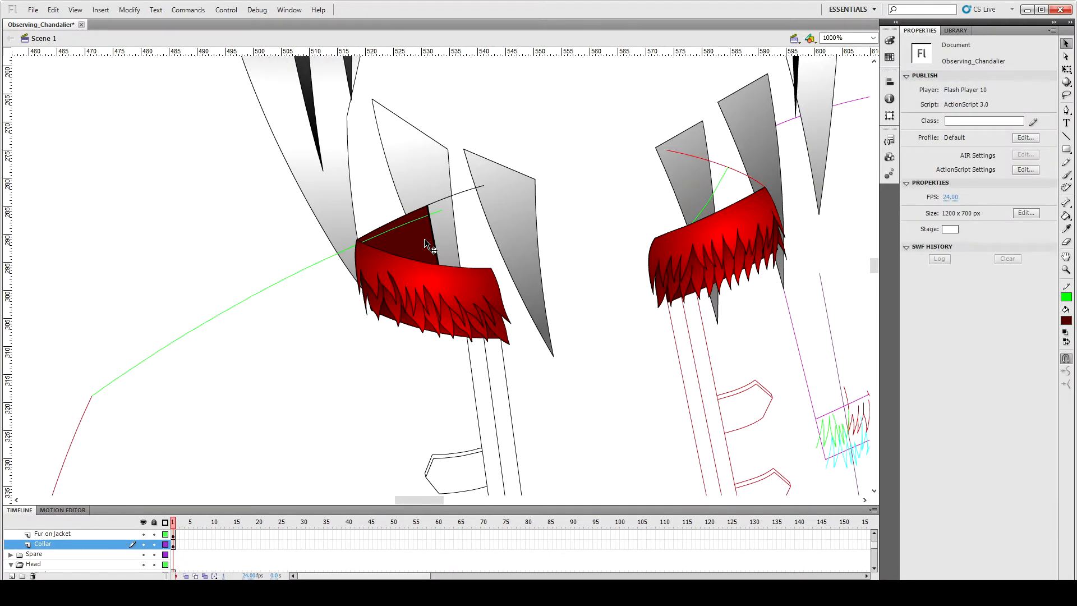
Step: Fill the area behind the second collar with the first collar's deep red and make its outline black
click(428, 240)
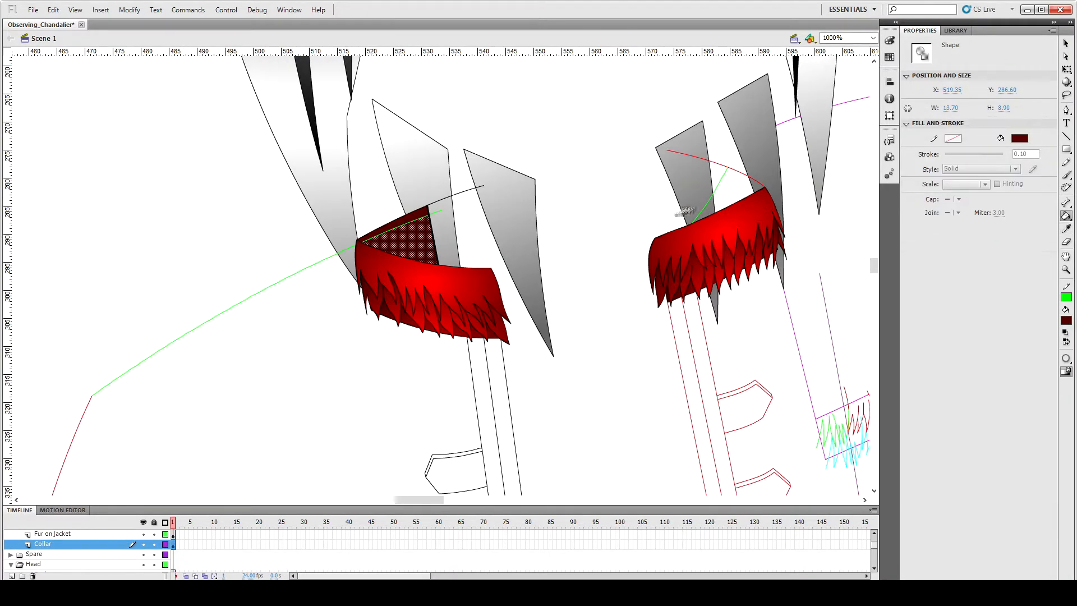
click(586, 303)
click(708, 201)
click(953, 138)
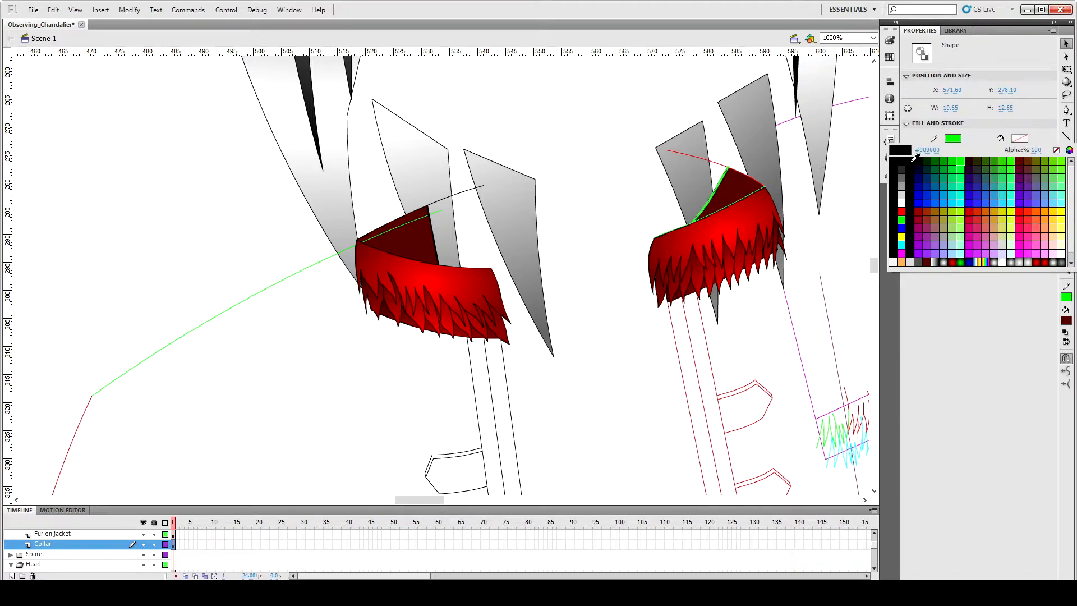
click(915, 159)
click(707, 224)
Step: Show the face again and move the surplus line ends behind both collars to the Unused layer, then hide that layer
scroll(89, 547, down, 3)
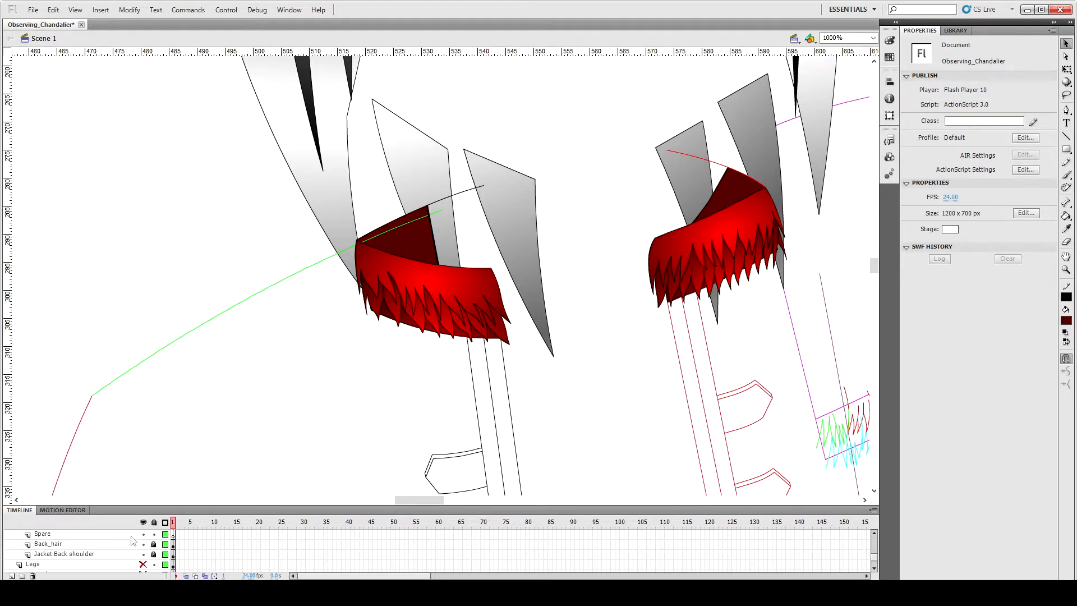
click(144, 544)
click(709, 163)
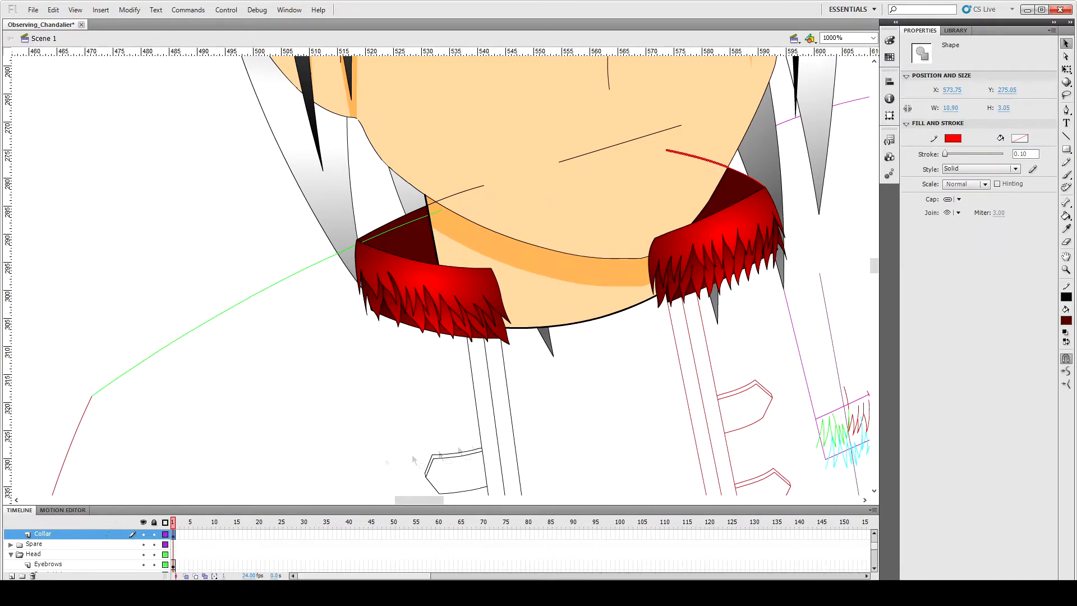
click(447, 202)
scroll(147, 550, down, 3)
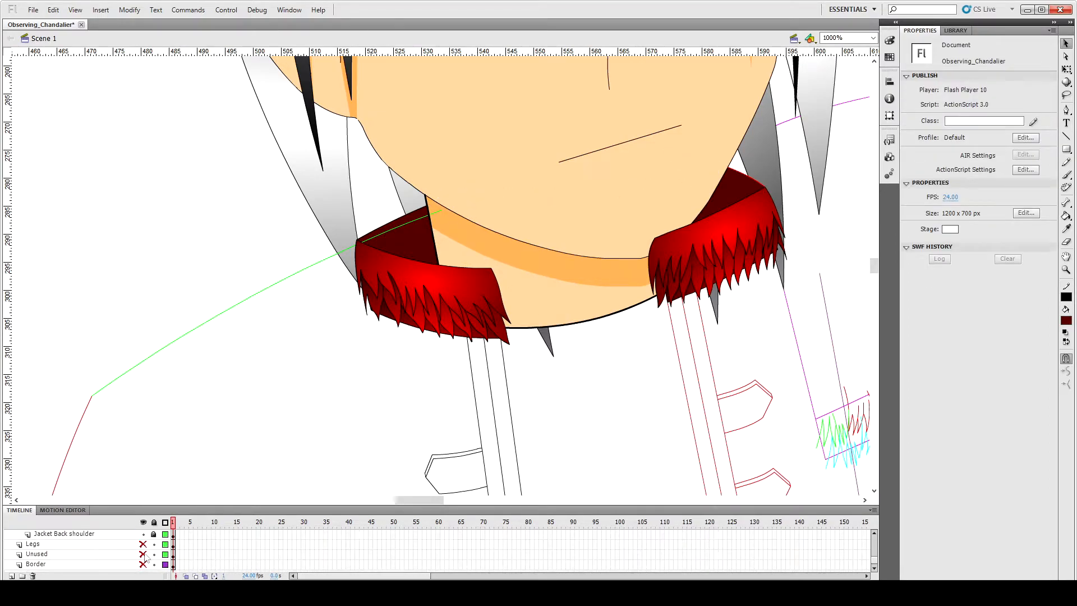
click(143, 555)
click(101, 555)
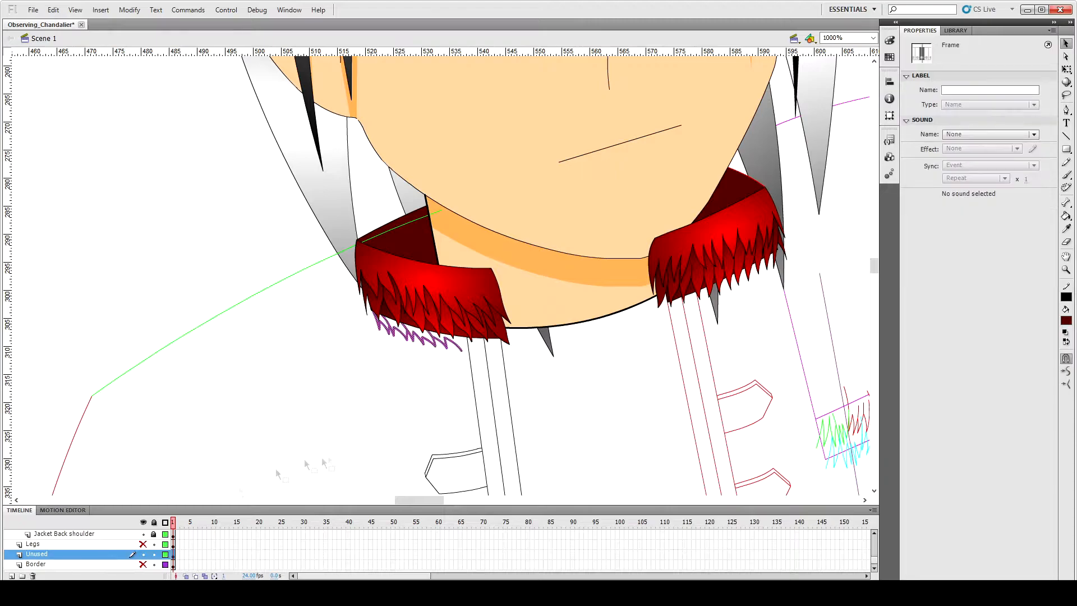
click(435, 352)
key(ctrl+shift+v)
click(144, 554)
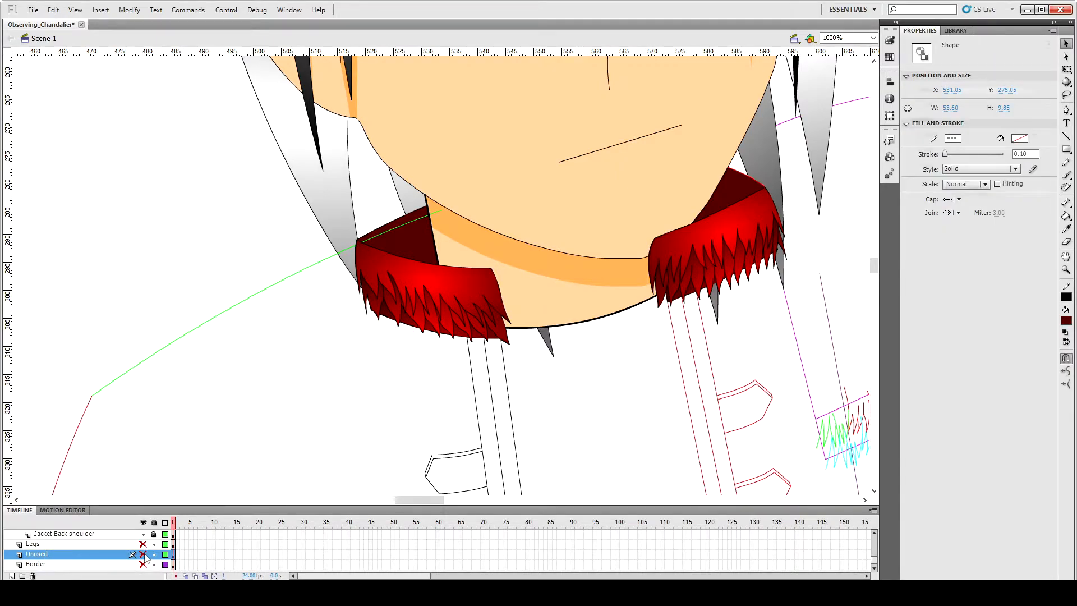
Step: Cut the green shoulder line's end inside the first collar and paste it in place on the Unused layer
click(433, 227)
key(ctrl+x)
scroll(112, 550, down, 5)
mouse_move(39, 554)
mouse_down()
mouse_move(48, 556)
mouse_move(56, 449)
mouse_up()
click(328, 368)
key(ctrl+shift+v)
Step: Recolour the Unused layer's lines blue, place the layer back below Legs, and lock it
click(38, 536)
click(1066, 297)
click(907, 391)
drag(42, 539, 52, 560)
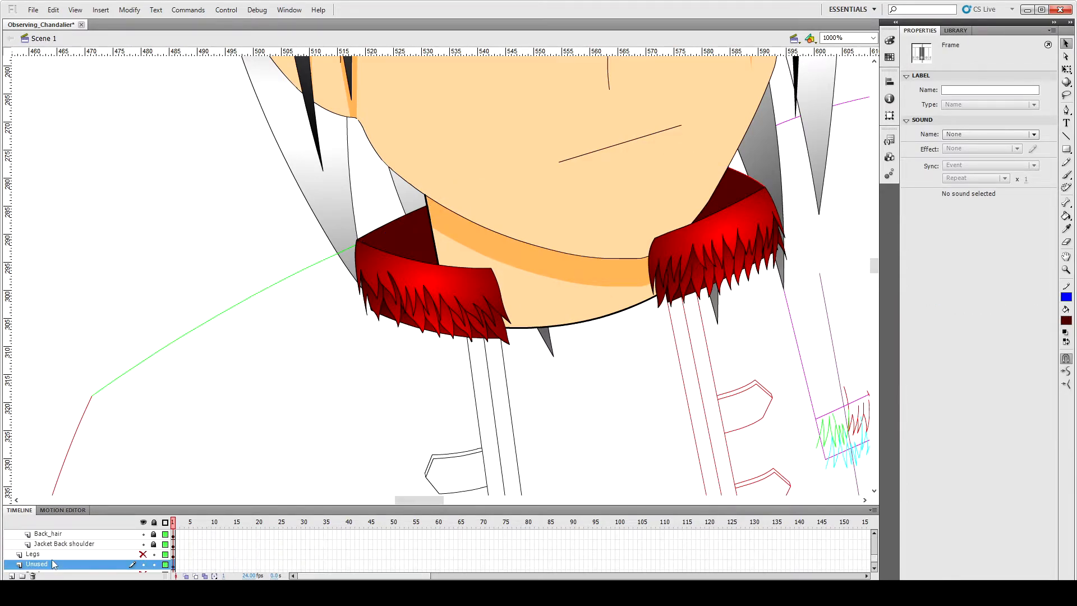
click(153, 564)
scroll(416, 421, up, 2)
key(ctrl+minus)
key(ctrl+minus)
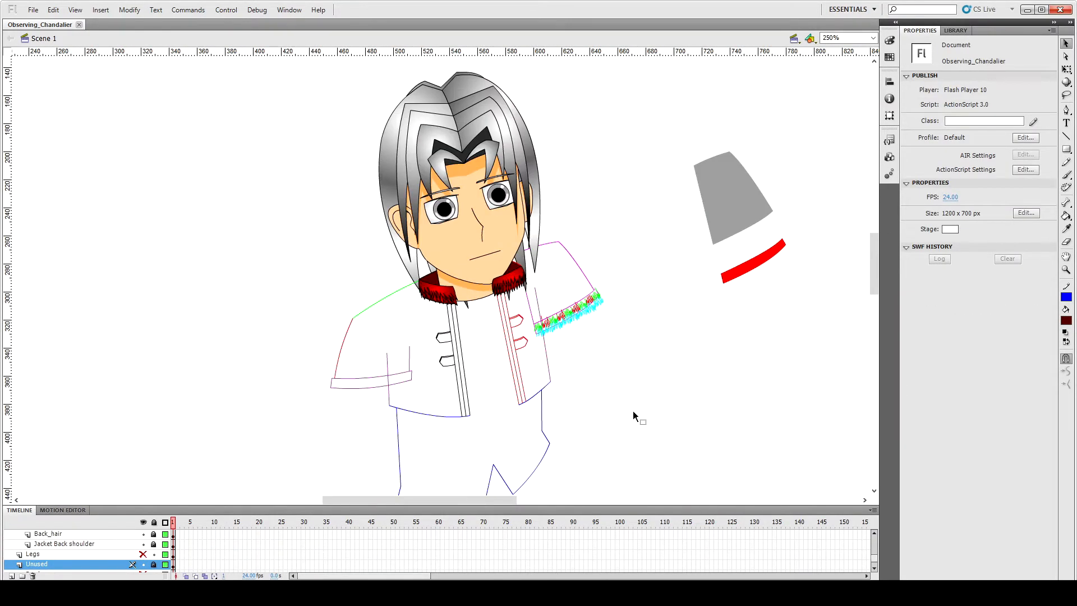
Step: Copy the sleeve cuff's outline from Jacket Back shoulder, hide that layer, and paste the outline in place on Fur on jacket
click(598, 298)
key(ctrl+equal)
key(ctrl+equal)
key(ctrl+equal)
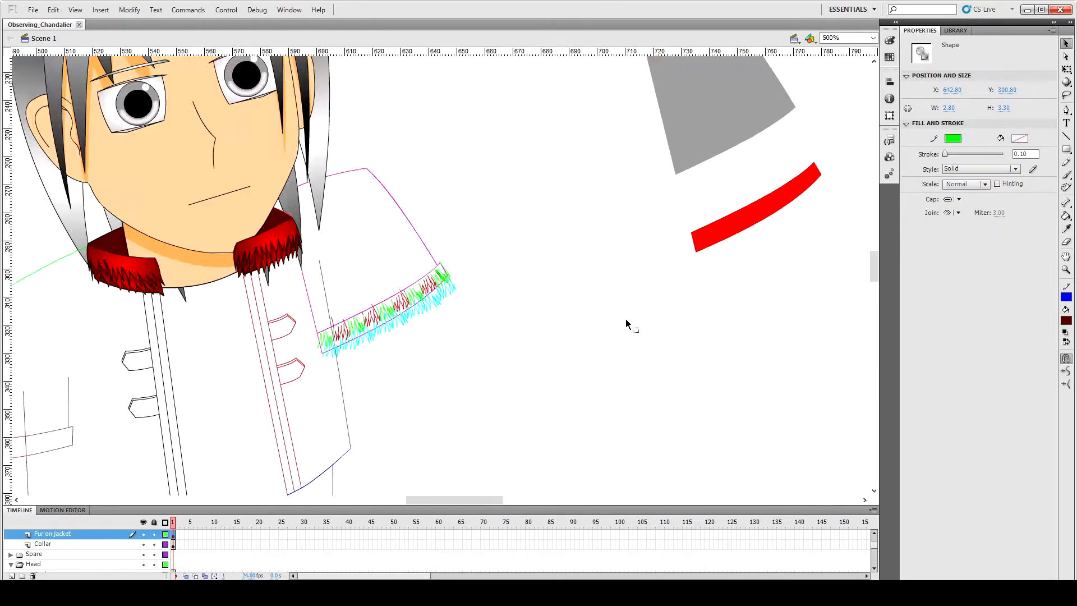
scroll(625, 319, down, 2)
drag(453, 500, 448, 500)
click(399, 279)
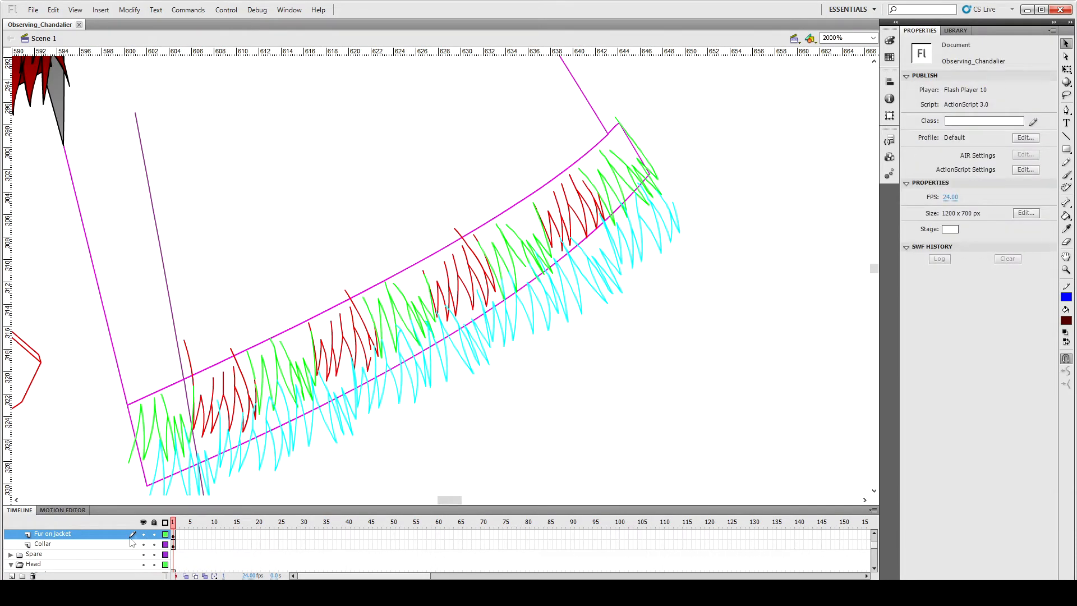
scroll(127, 548, down, 5)
click(422, 264)
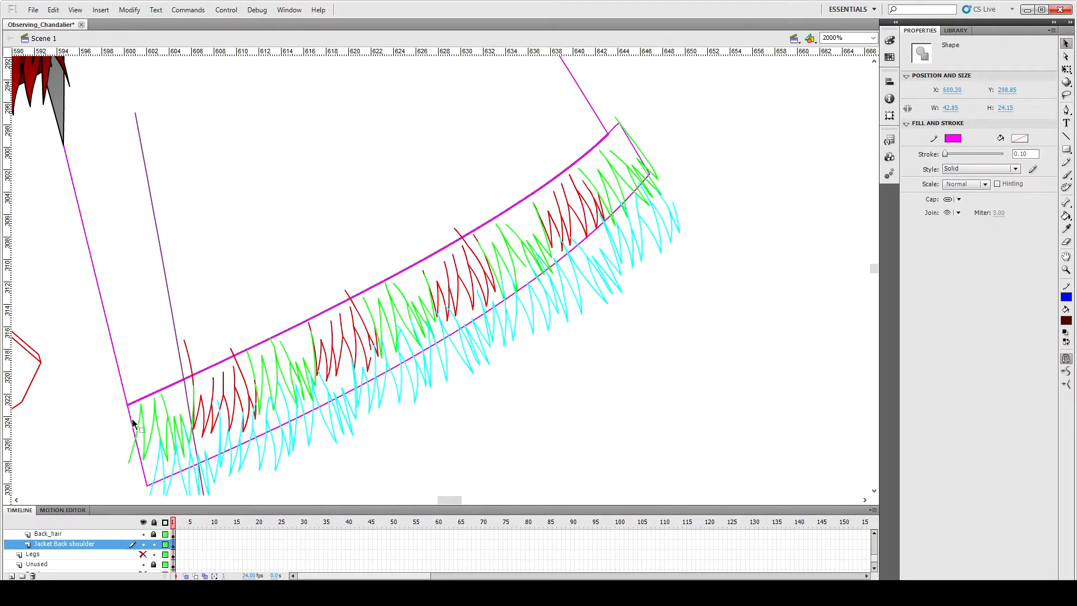
shift+click(175, 475)
click(143, 543)
click(355, 305)
key(ctrl+shift+v)
Step: Make the pasted cuff outline black
click(952, 141)
click(897, 160)
click(624, 331)
Step: Copy the second collar's red gradient fill and place the copy just above the sleeve cuff
key(ctrl+minus)
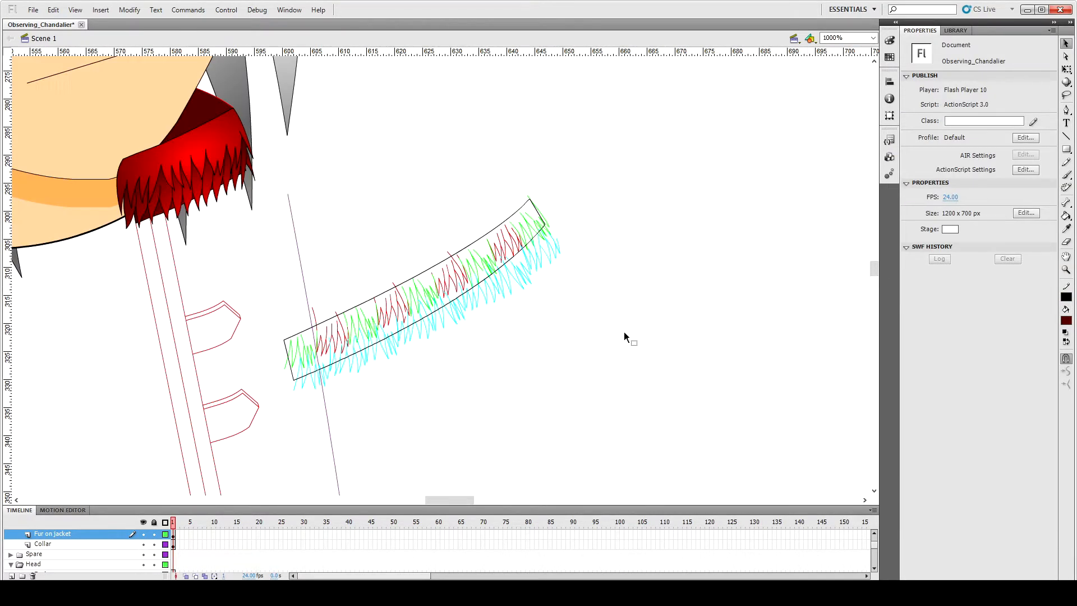
click(214, 136)
key(ctrl+c)
key(ctrl+v)
drag(477, 267, 467, 189)
Step: Try to fill the cuff's upper fur row with the collar's radial gradient
key(k)
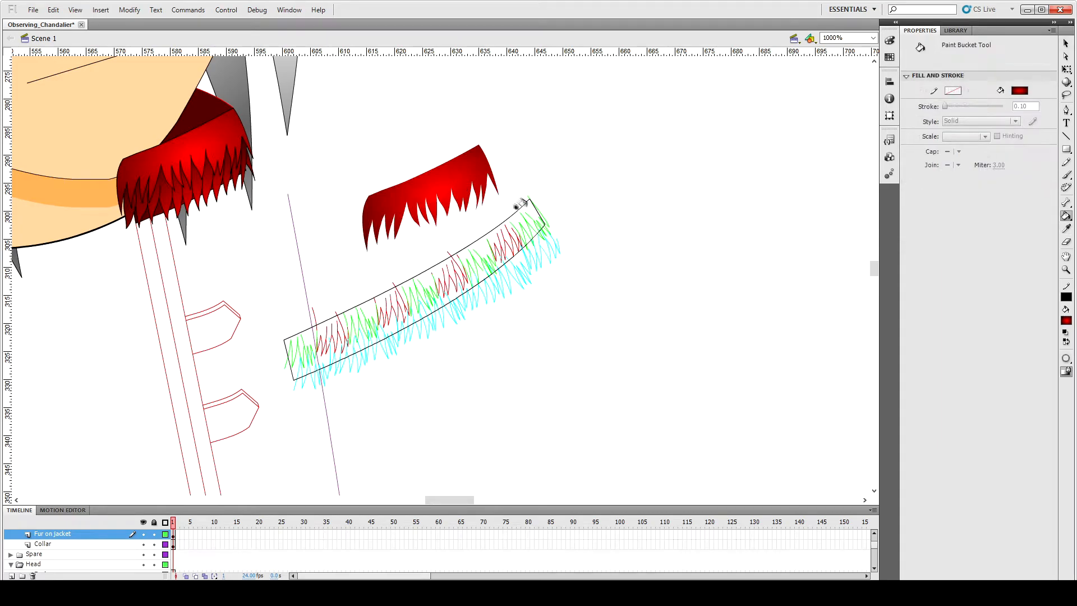
click(519, 222)
key(ctrl+z)
click(1066, 358)
click(1027, 394)
click(478, 247)
click(460, 257)
key(ctrl+equal)
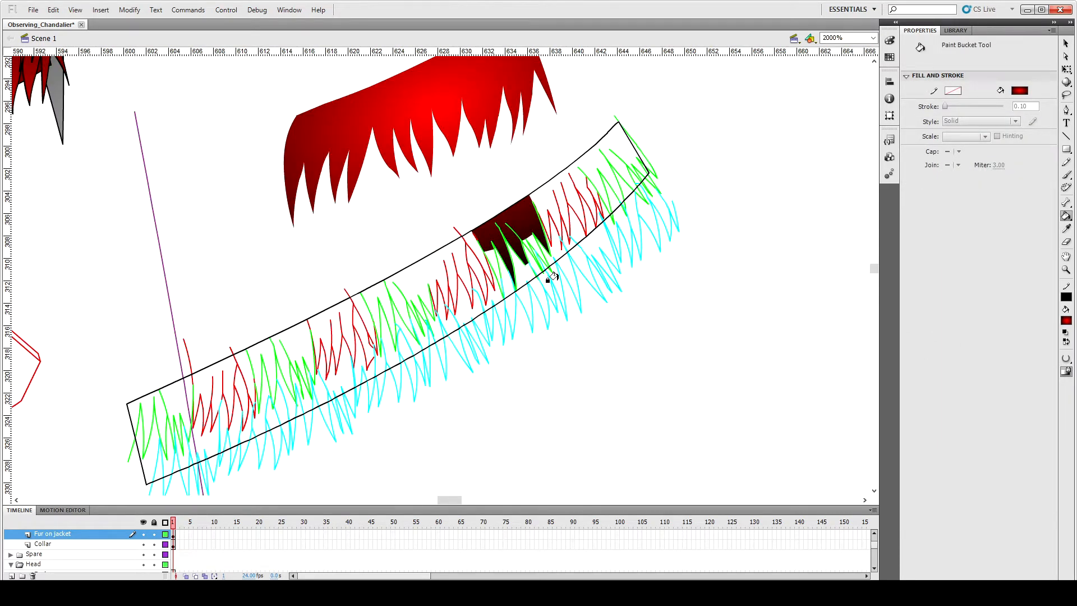
key(ctrl+z)
key(ctrl+z)
key(v)
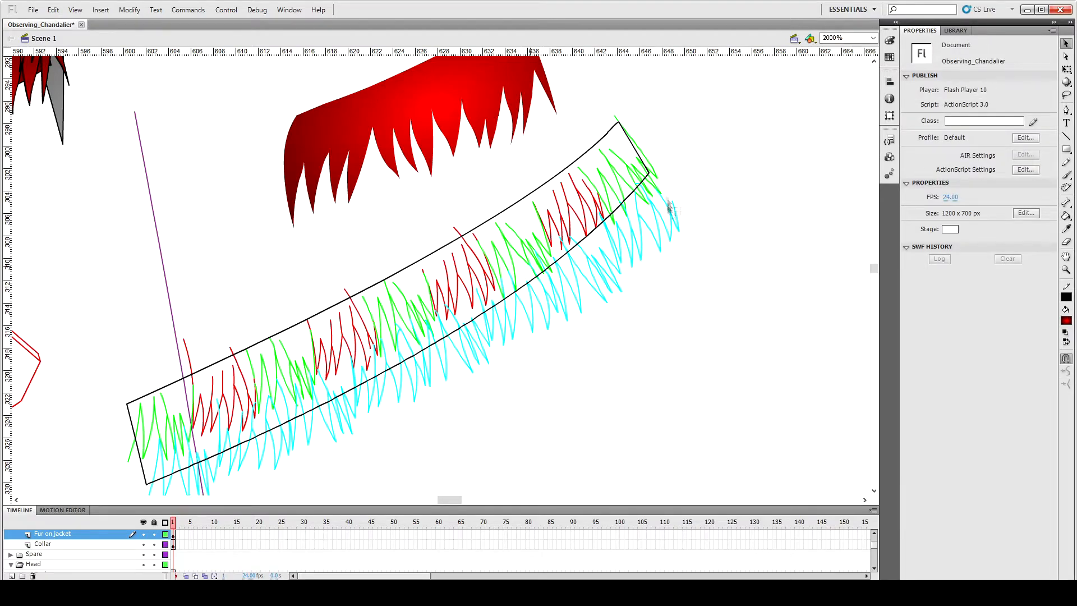
Step: Adjust the fill gap size, sample the copied gradient, fill the upper fur row from the cuff's outer end, and delete a stray piece
key(k)
click(1066, 358)
click(1027, 395)
key(i)
click(470, 98)
click(479, 238)
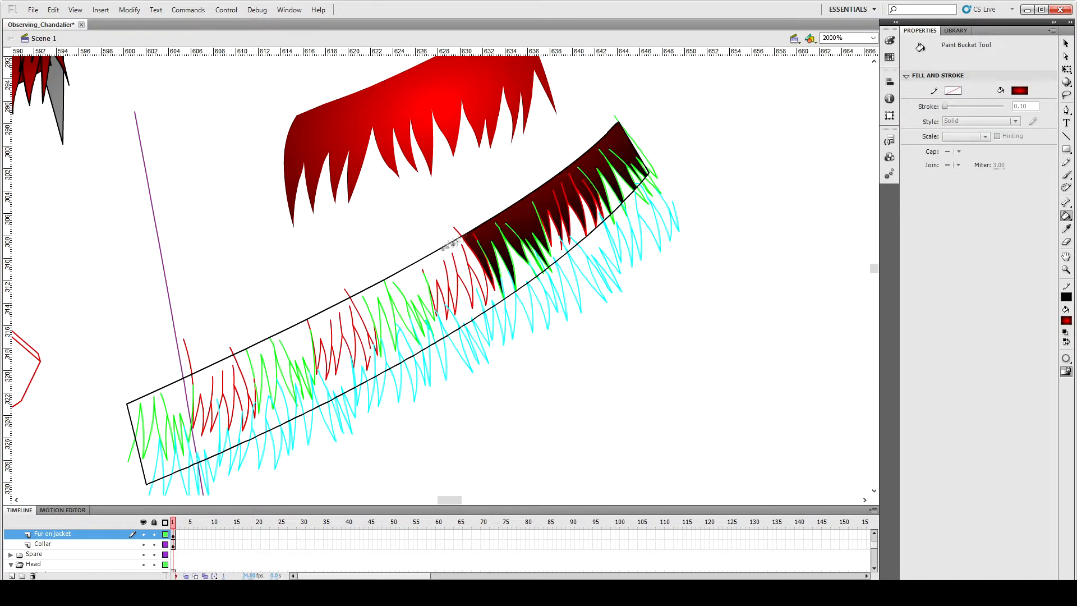
click(430, 267)
key(v)
click(464, 320)
key(Delete)
Step: Continue the gradient fill through the middle tufts of the cuff's upper fur row, undoing the fill that spills past them
key(k)
click(370, 293)
click(334, 310)
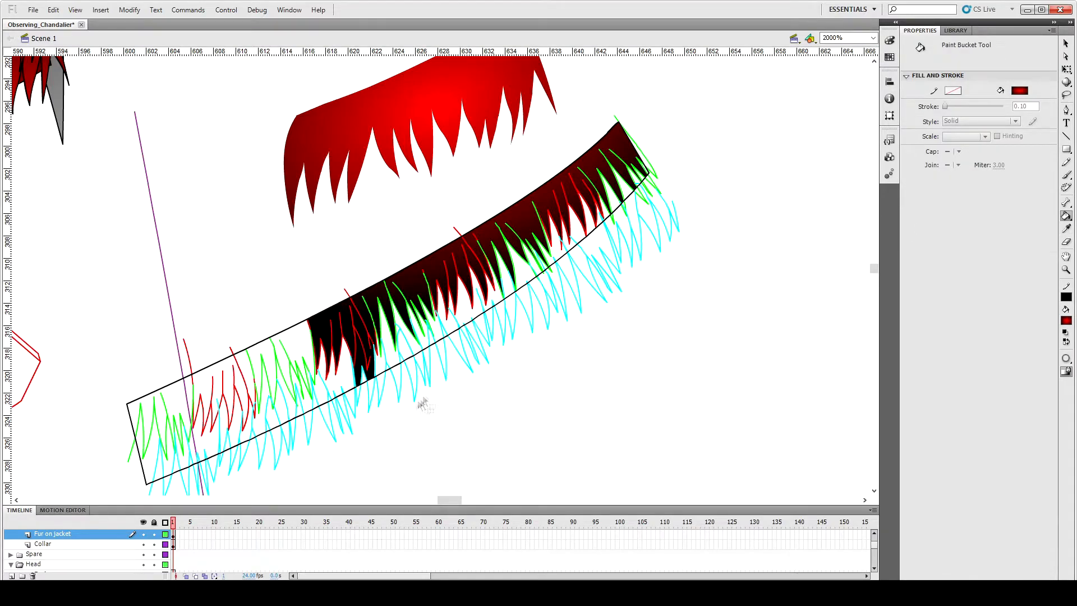
key(ctrl+z)
key(v)
key(k)
click(354, 328)
click(292, 354)
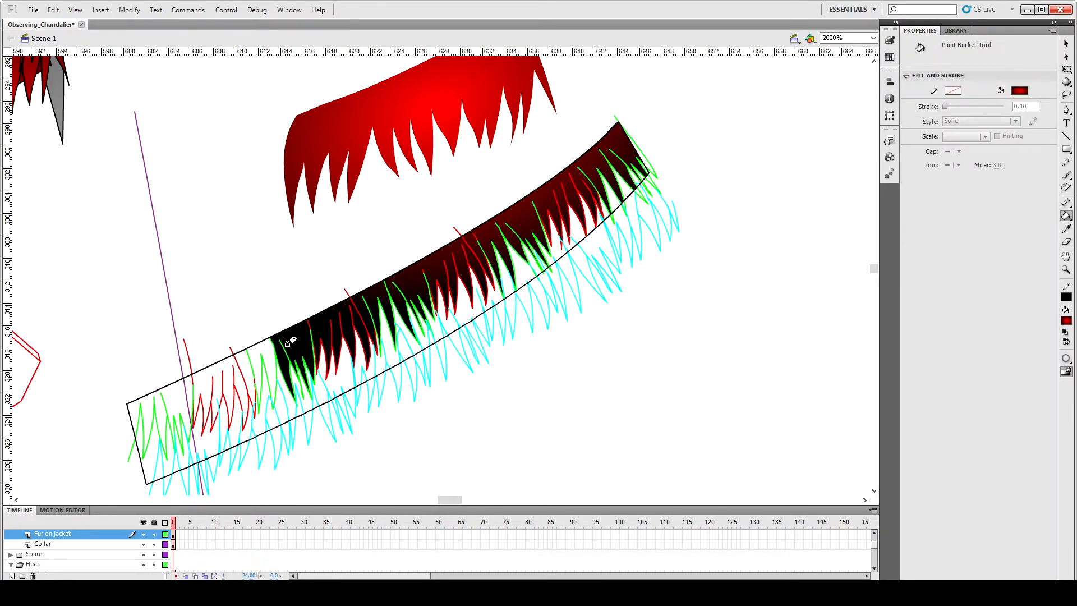
Step: Fill the remaining upper-row tufts at the cuff's inner end with the same gradient
click(256, 364)
key(ctrl+z)
click(219, 381)
click(171, 398)
key(f)
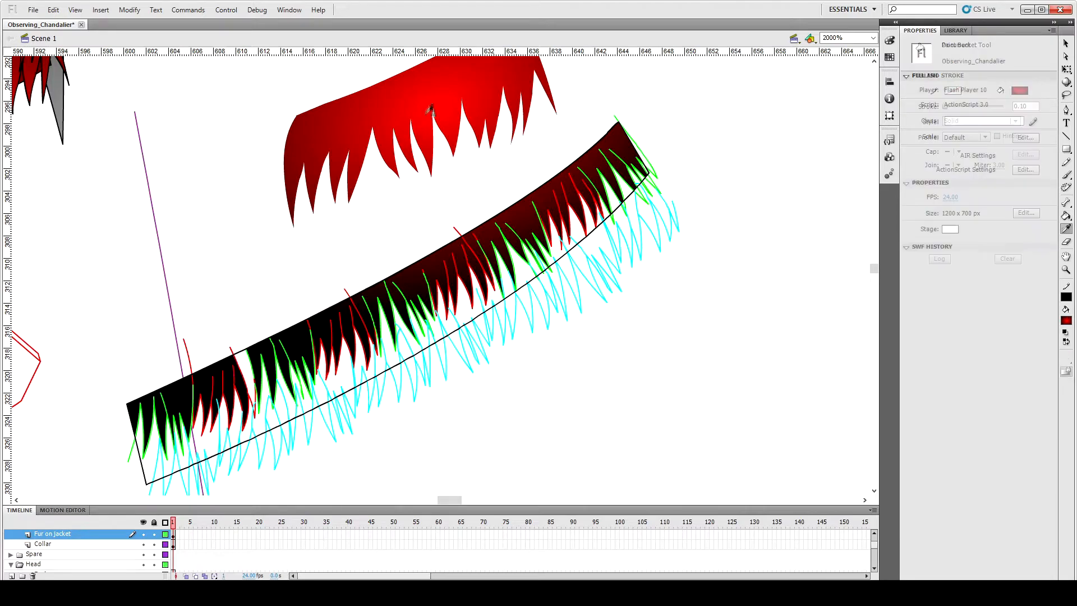
Step: Centre the radial gradient on the cuff's upper fur row, widen it toward both ends, and delete the copied collar piece
click(433, 101)
drag(433, 101, 348, 281)
drag(648, 224, 734, 250)
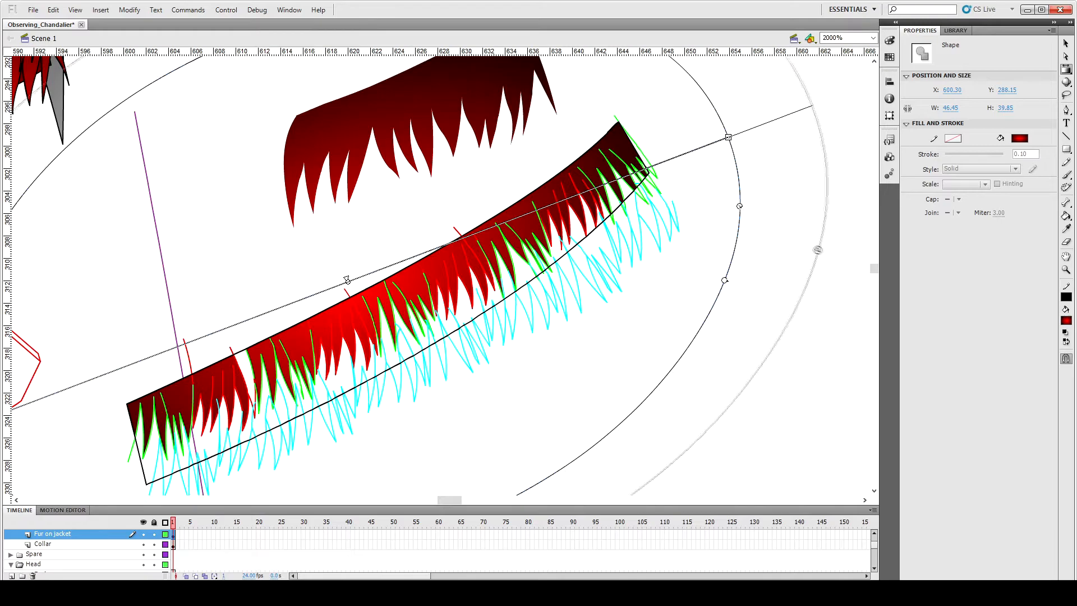
click(732, 266)
click(406, 117)
key(Delete)
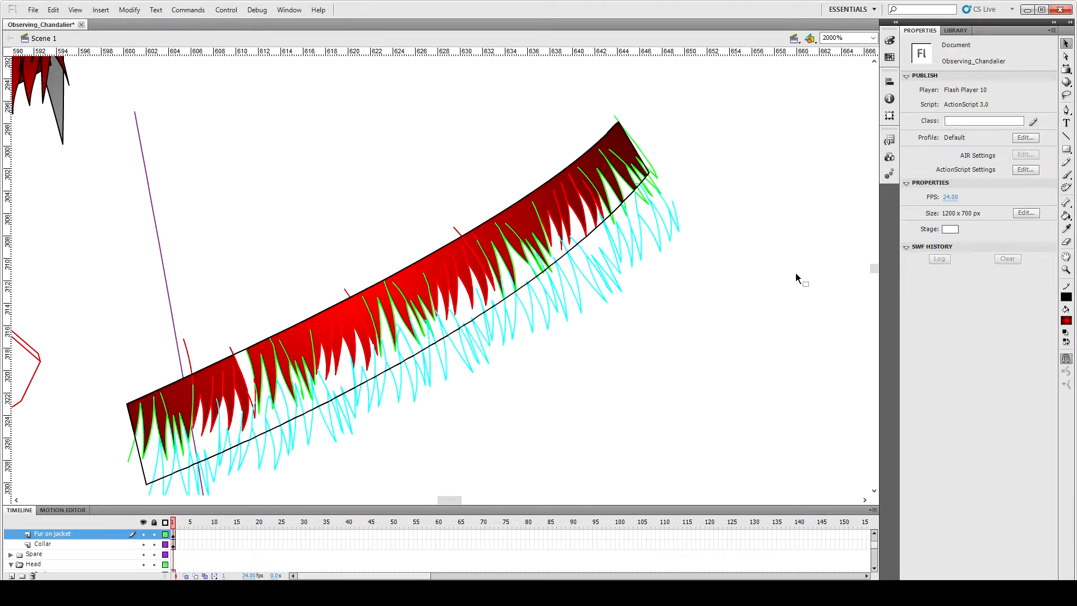
Step: Change the Paint Bucket gap size and fill the missed sliver near the lower-left end of the upper fur row
key(k)
click(1066, 358)
click(1038, 397)
click(241, 361)
key(v)
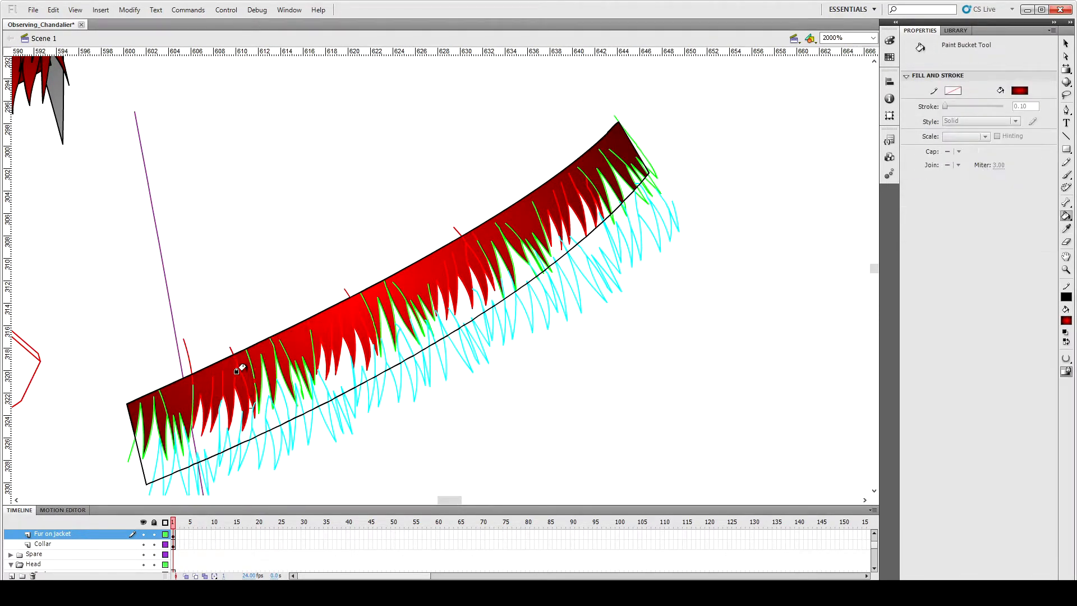
Step: Delete the stray red and green line ends sticking out along the cuff's top edge and both ends
click(348, 294)
key(Delete)
click(232, 350)
key(Delete)
click(189, 357)
key(Delete)
click(617, 118)
key(Delete)
click(624, 149)
key(Delete)
click(635, 148)
click(691, 179)
click(134, 458)
click(296, 461)
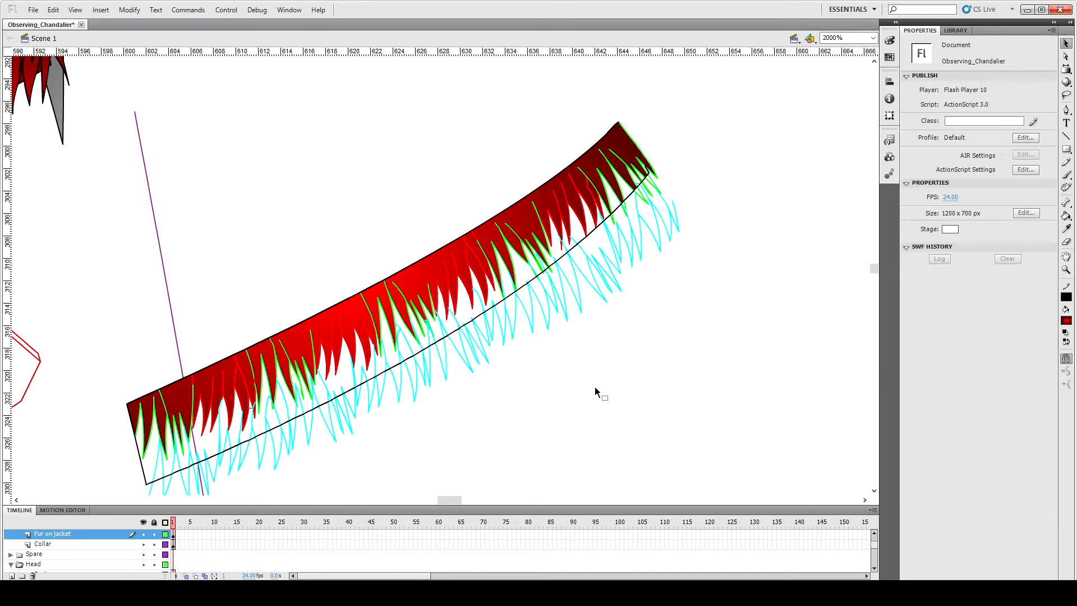
Step: Sample the gradient from the upper row's lower-left fur piece and place a copy of that piece below the cuff
scroll(596, 391, down, 3)
key(i)
click(178, 291)
key(v)
click(177, 291)
key(ctrl+c)
key(ctrl+v)
drag(442, 264, 238, 411)
click(267, 410)
Step: Fill the first lower-row tufts at the cuff's lower-left end with the sampled gradient, changing the fill gap size
key(k)
click(156, 369)
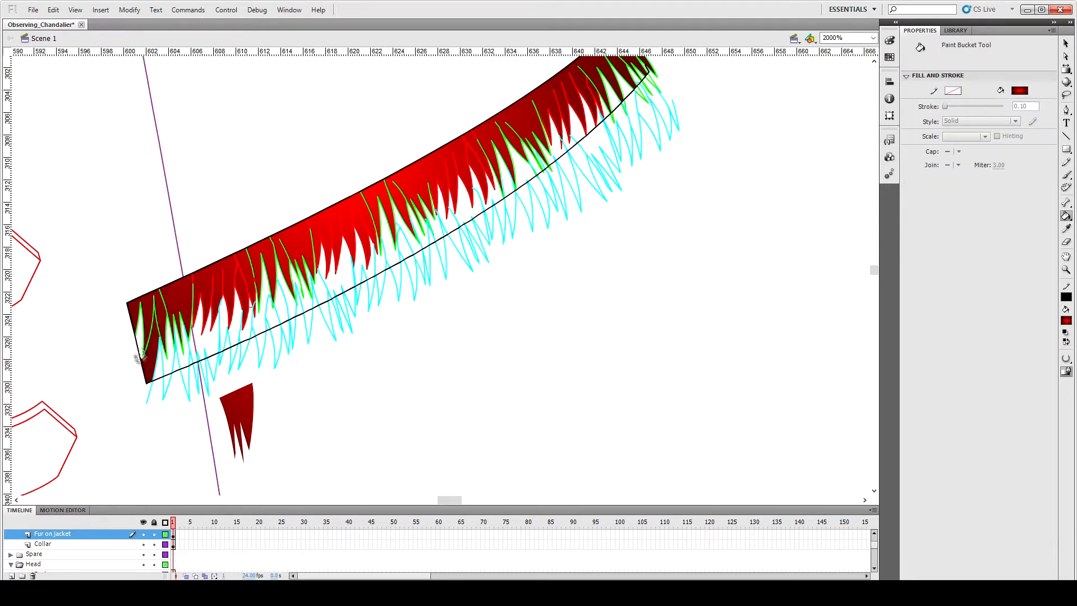
click(172, 361)
click(186, 355)
click(208, 343)
click(1065, 359)
click(1010, 358)
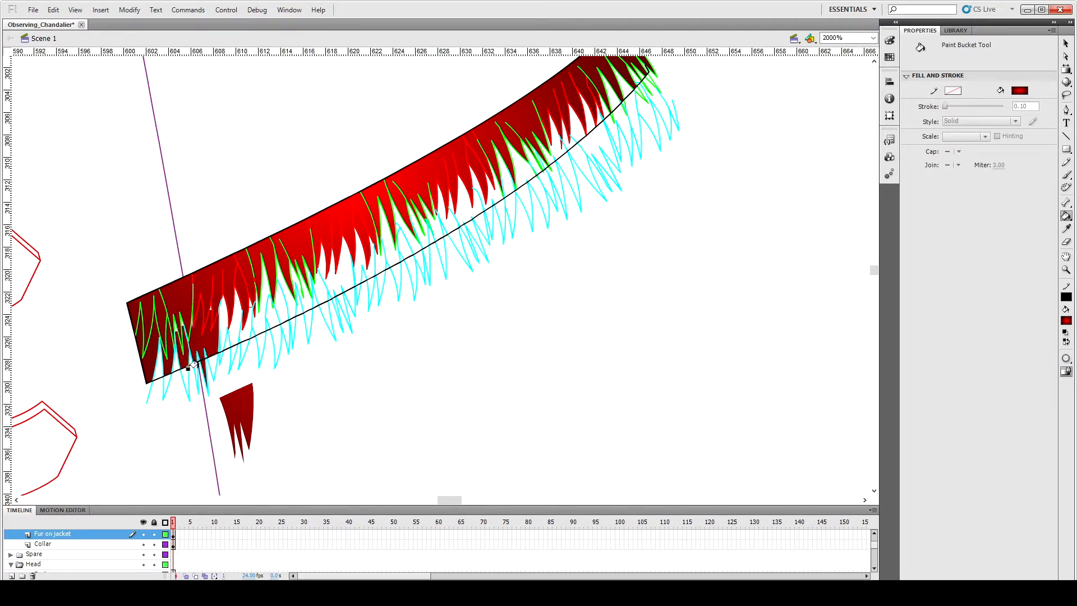
click(215, 312)
Step: Check the copied piece's gradient extents and continue filling the lower-row tufts beneath the second green tuft group
key(q)
click(243, 406)
key(ctrl+minus)
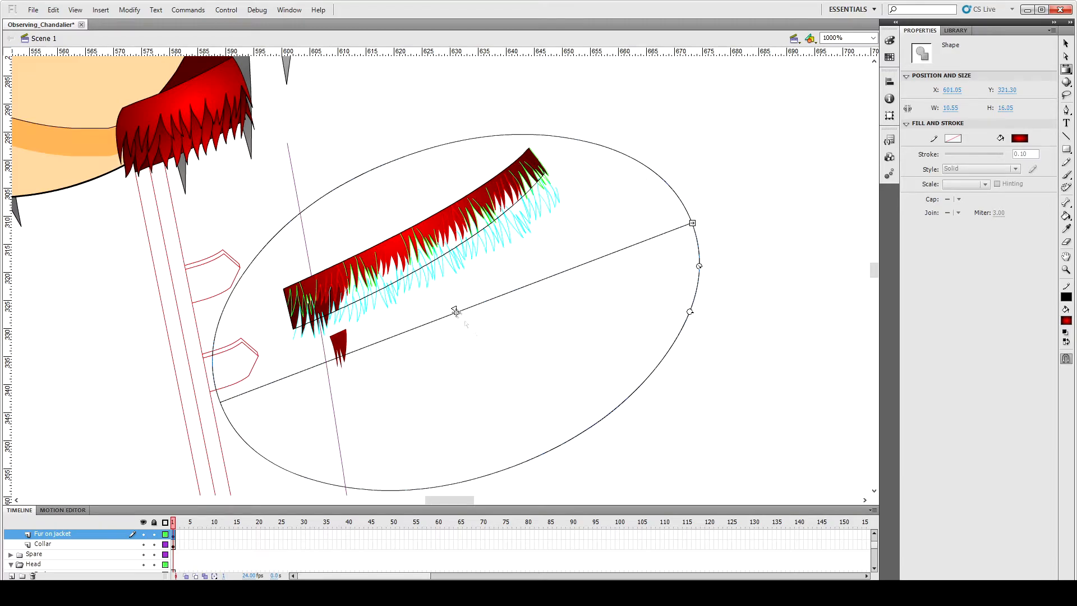
click(364, 230)
key(ctrl+equal)
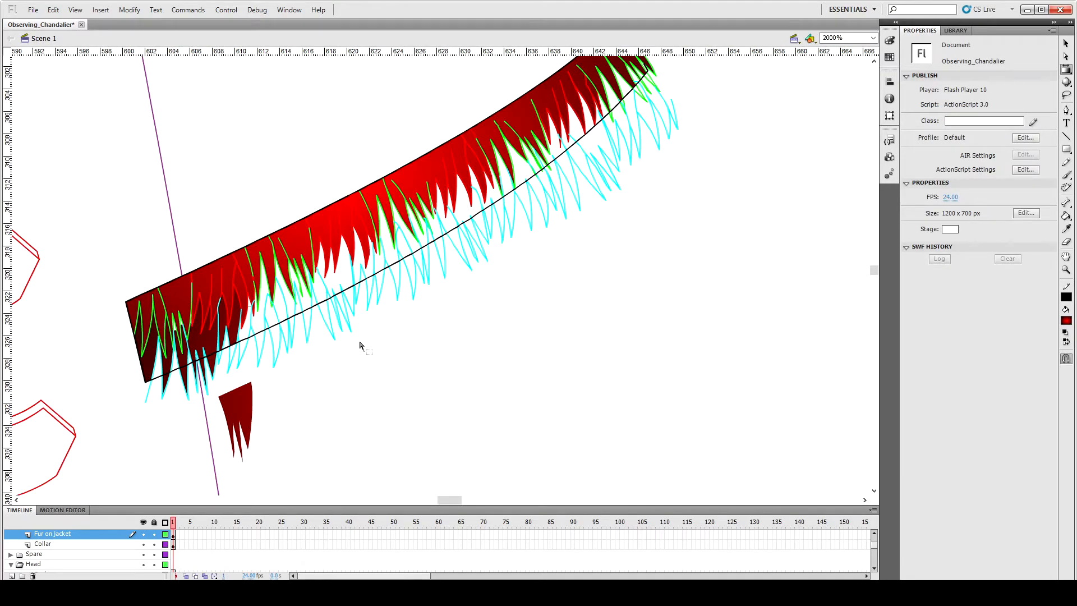
key(k)
click(241, 305)
click(247, 302)
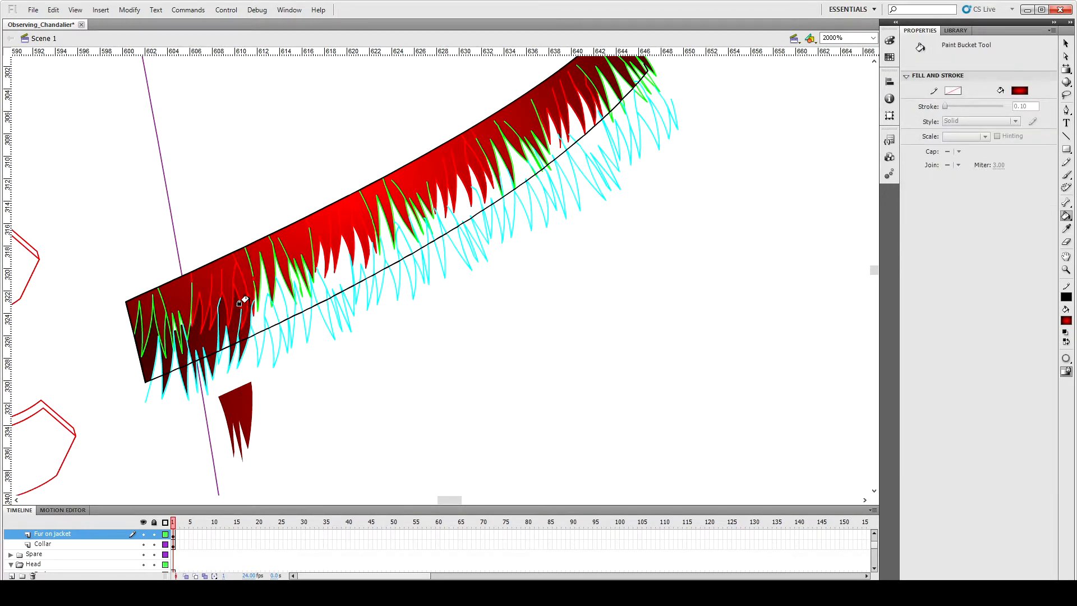
click(259, 326)
click(260, 344)
click(274, 342)
click(266, 321)
click(285, 313)
click(286, 334)
click(290, 331)
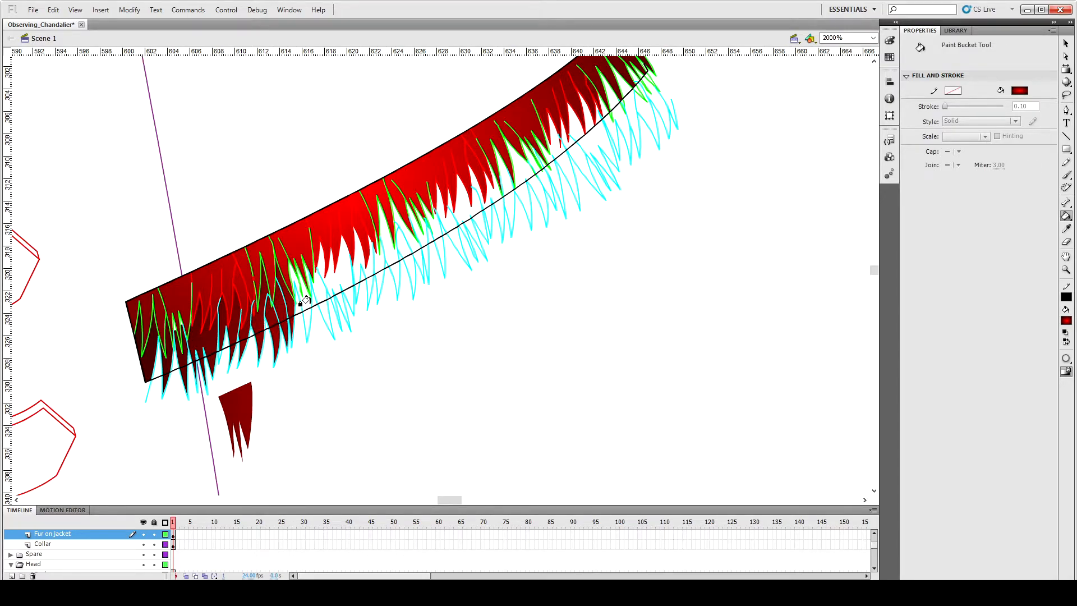
Step: Fill the lower-row tufts through the middle of the cuff, up to the third green tuft group
click(305, 301)
click(307, 321)
click(319, 293)
click(329, 314)
click(334, 284)
click(343, 312)
click(342, 303)
click(358, 264)
click(360, 291)
click(373, 264)
click(387, 241)
click(398, 280)
click(405, 250)
click(412, 270)
click(421, 268)
click(422, 235)
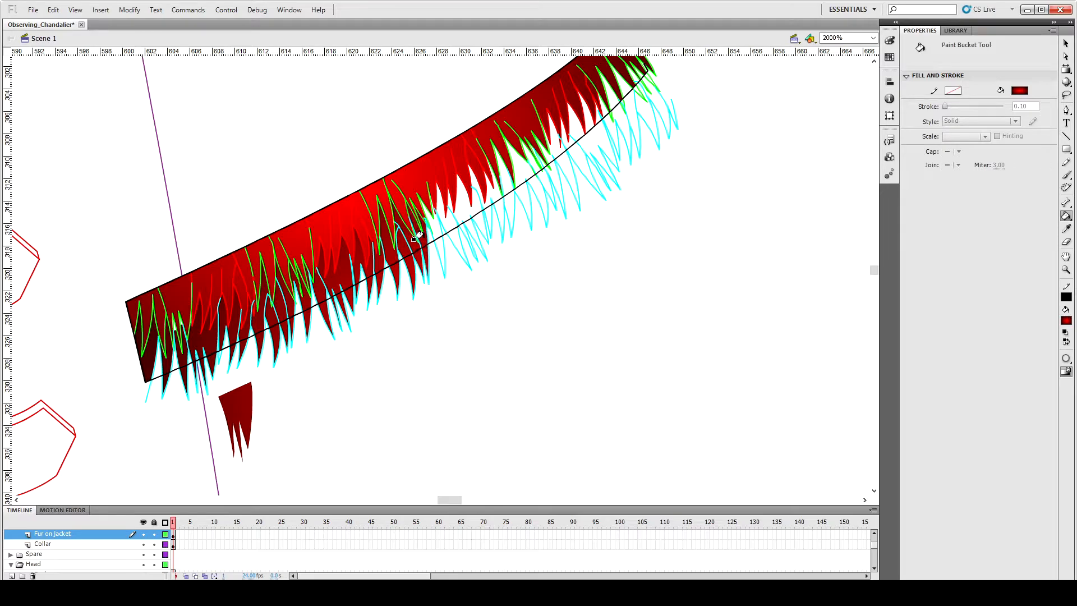
Step: Fill the lower-row tufts from the middle of the cuff through the fourth green tuft group
click(433, 232)
click(438, 251)
click(455, 237)
click(450, 218)
click(467, 208)
click(465, 240)
click(478, 220)
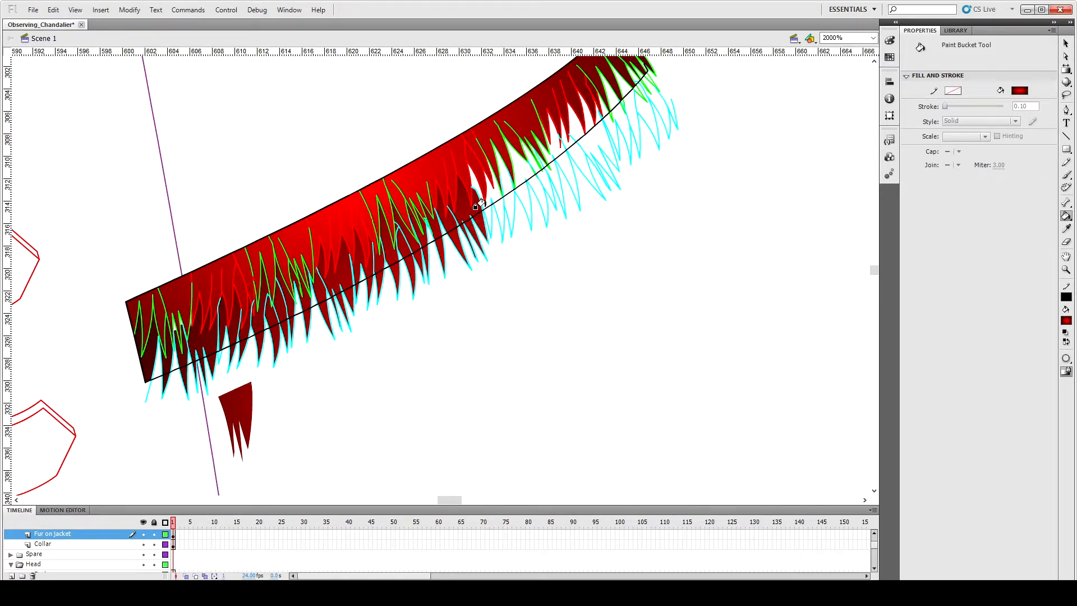
click(484, 191)
click(489, 220)
click(503, 211)
click(514, 171)
click(525, 206)
click(538, 184)
click(546, 183)
click(537, 160)
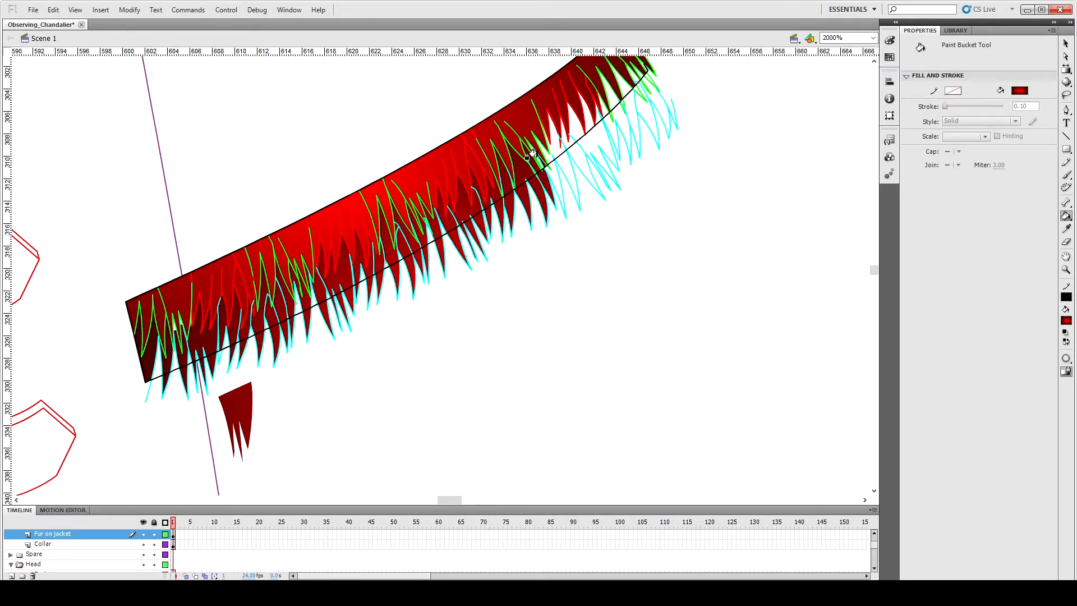
Step: Fill the remaining lower-row tufts up to the cuff's upper-right end with the same gradient
click(556, 188)
click(554, 147)
click(569, 171)
click(579, 160)
click(574, 131)
click(599, 163)
click(587, 108)
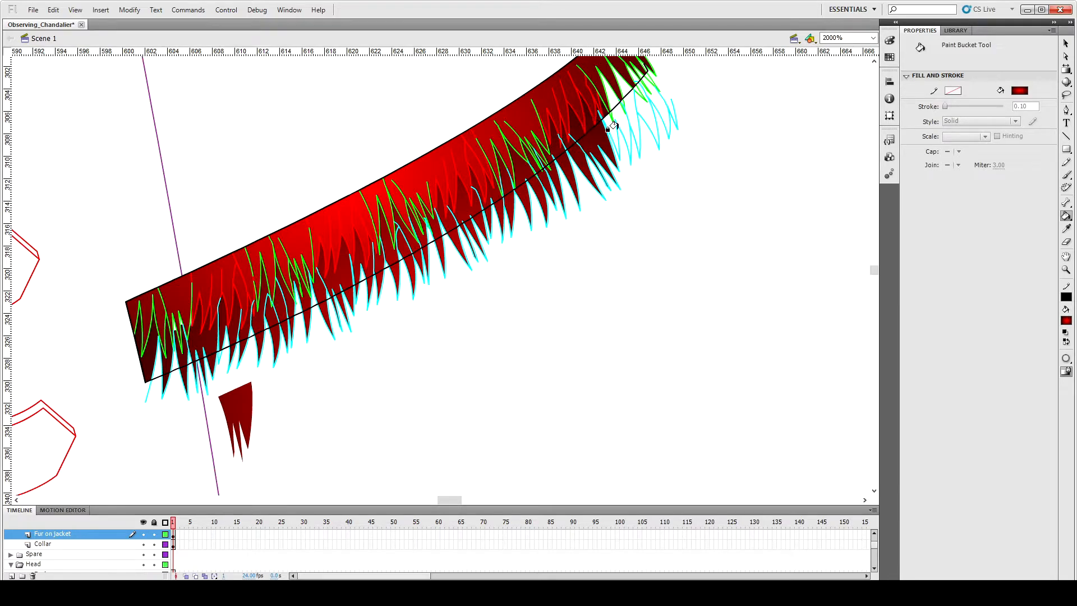
click(616, 135)
click(609, 91)
click(633, 130)
click(646, 120)
scroll(627, 113, up, 2)
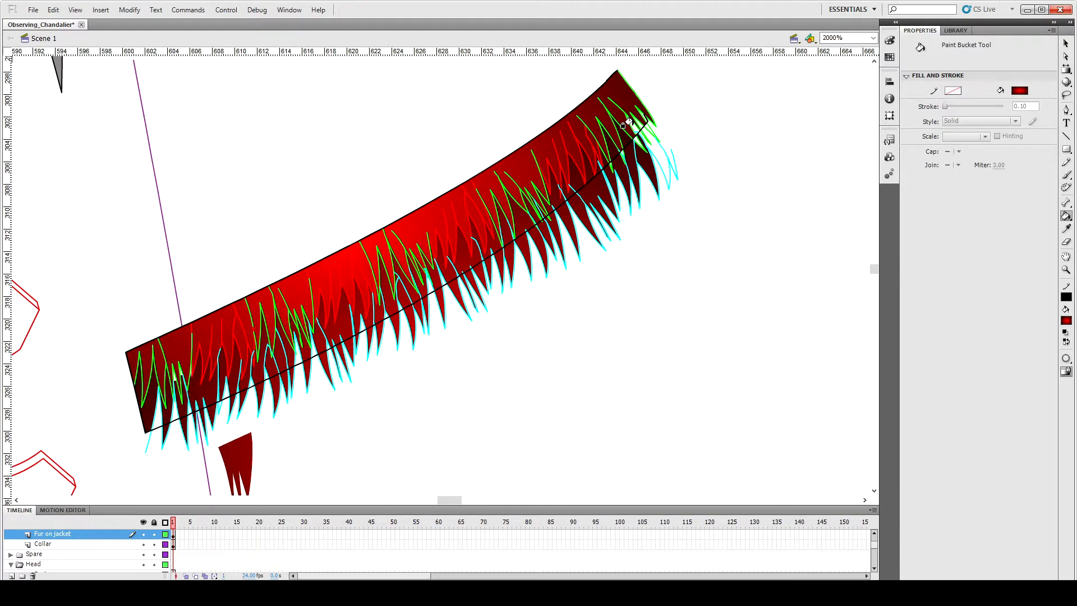
click(653, 152)
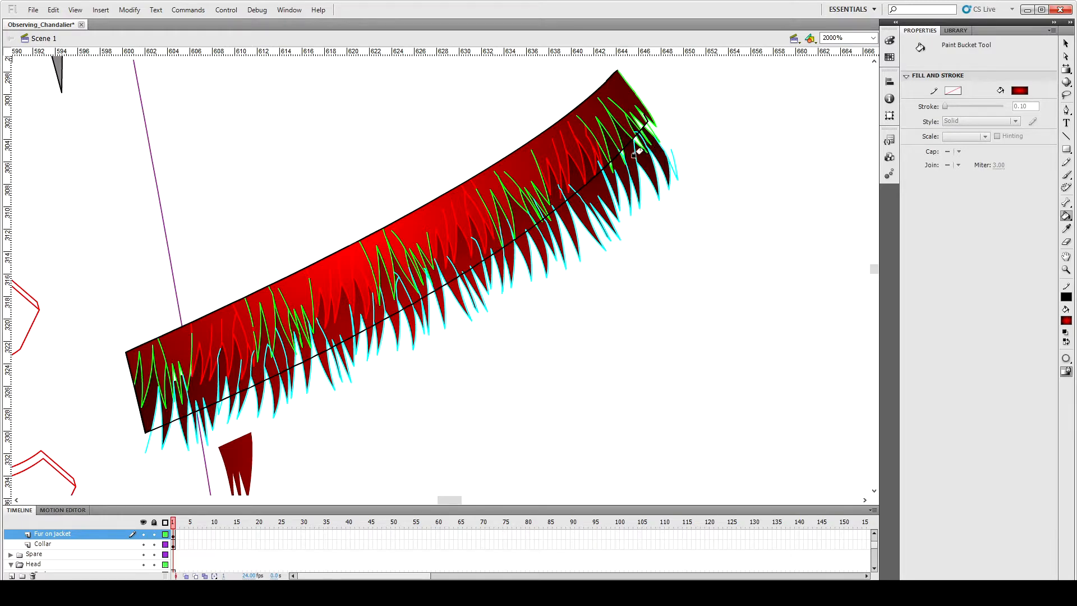
Step: Delete the stray cyan line at the cuff's lower-left end and the copied fur piece below the cuff
key(v)
click(149, 448)
key(Delete)
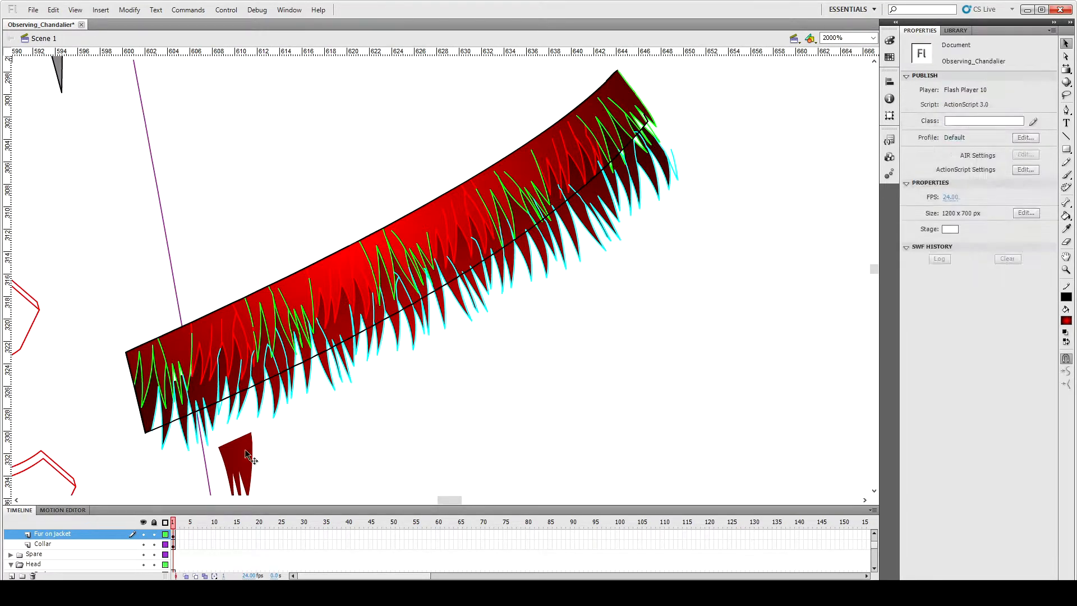
click(246, 457)
key(Delete)
key(k)
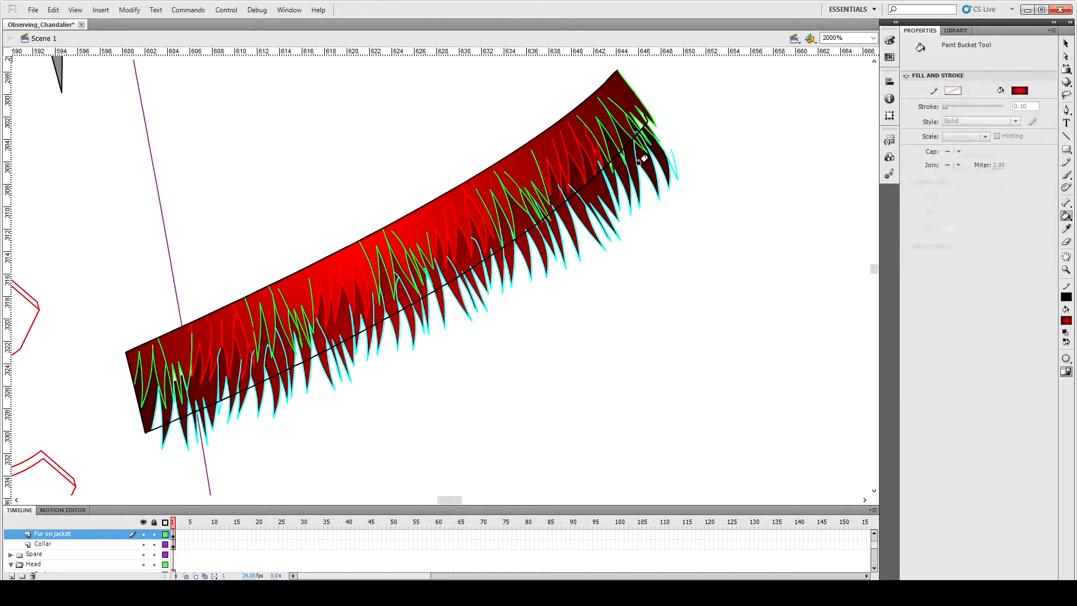
Step: Widen the upper fur row's radial gradient so the red reaches farther toward the cuff's ends
key(f)
click(362, 253)
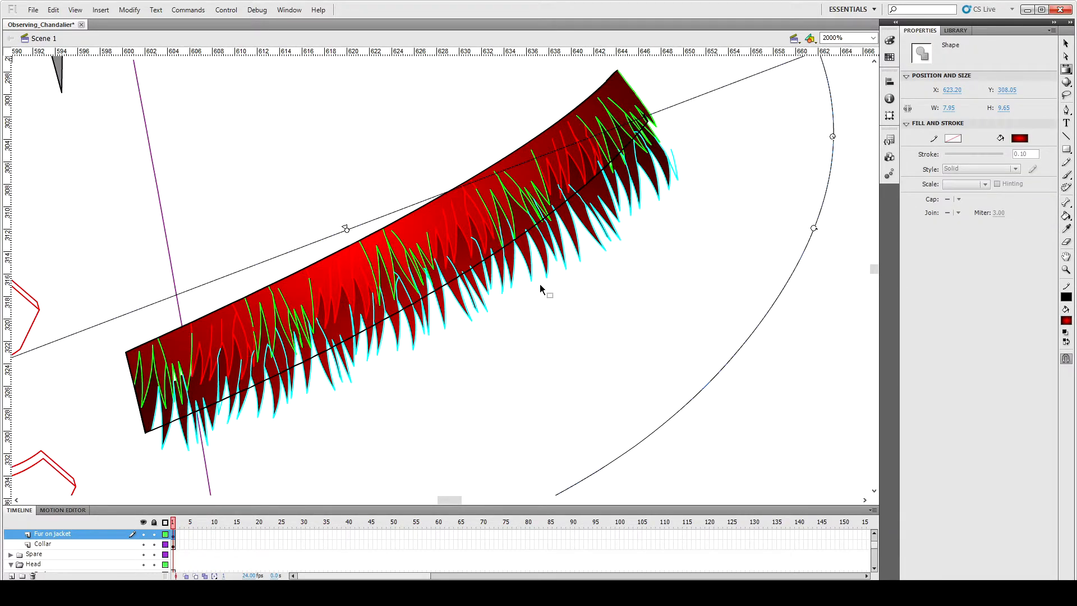
key(ctrl+minus)
key(ctrl+minus)
drag(541, 240, 583, 232)
click(567, 288)
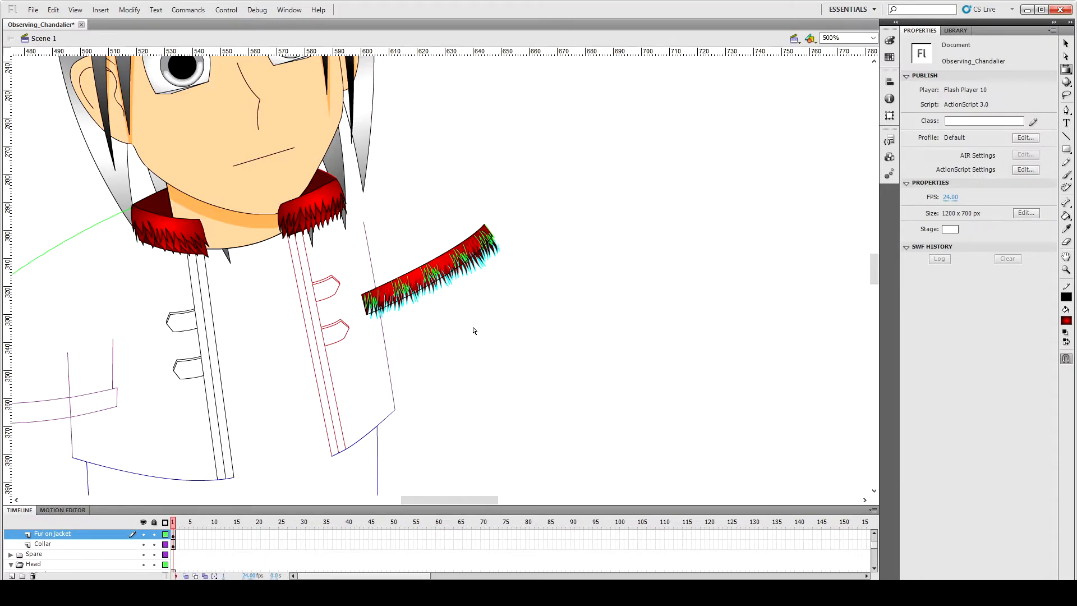
Step: Widen the lower fur row's radial gradient well past the cuff's upper-right end
key(ctrl+equal)
key(ctrl+equal)
click(458, 306)
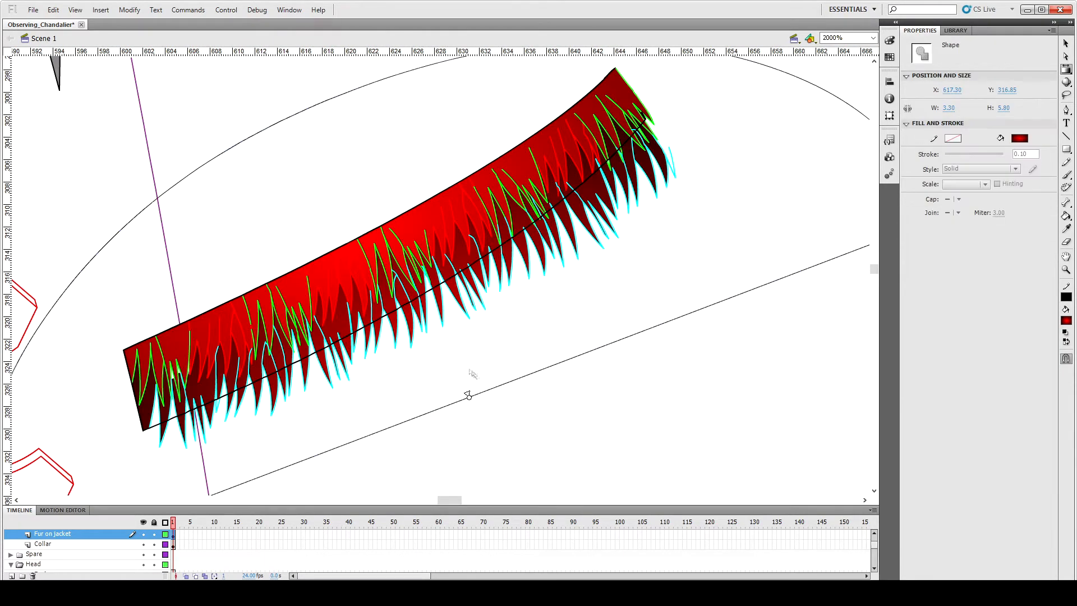
key(ctrl+minus)
drag(691, 243, 829, 190)
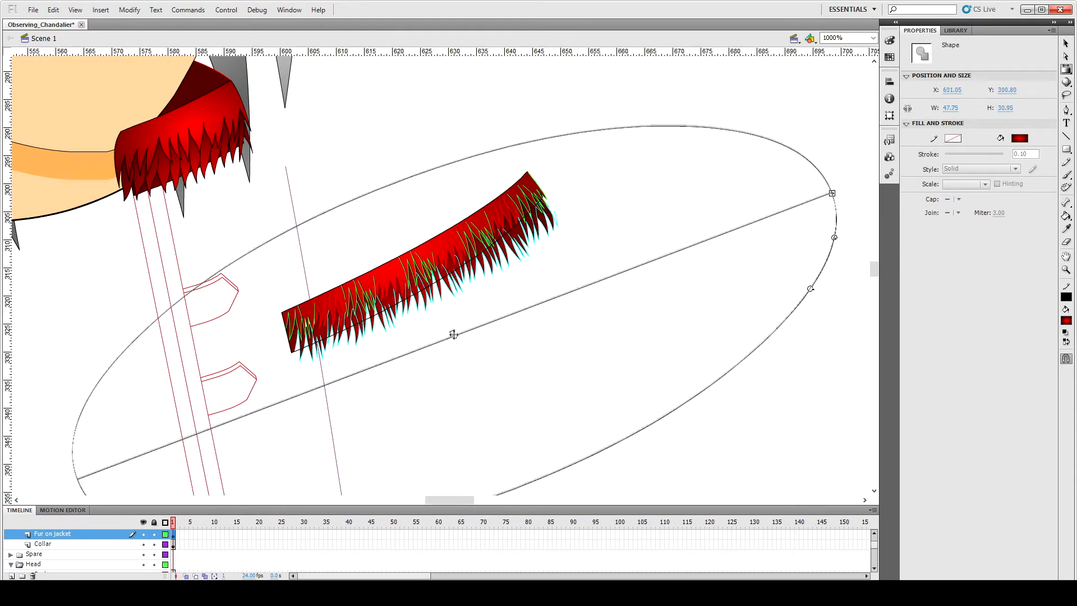
click(517, 274)
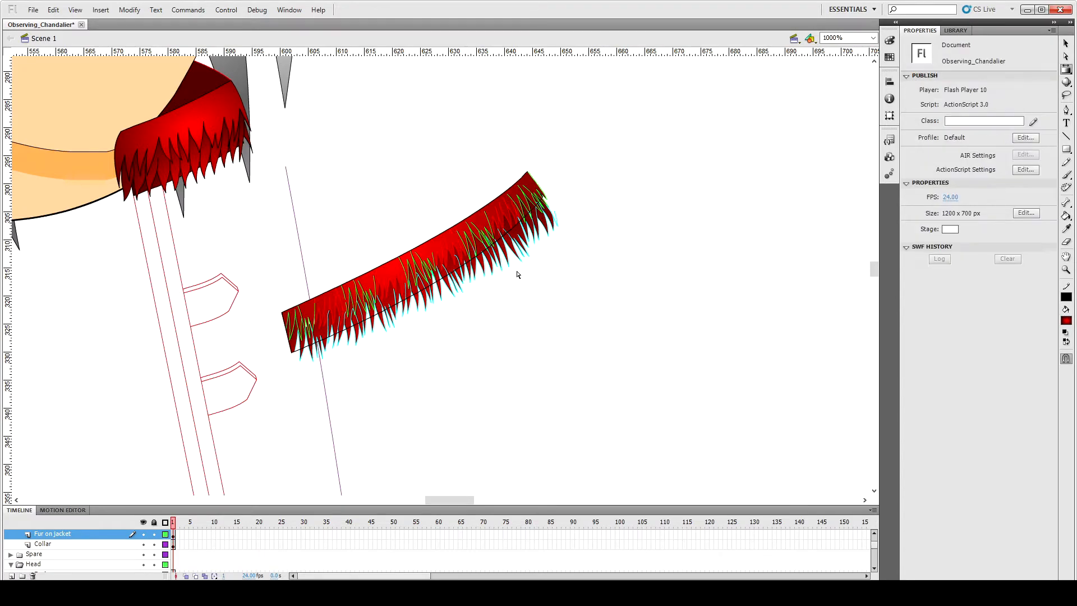
key(v)
click(316, 335)
key(ctrl+equal)
click(499, 363)
key(k)
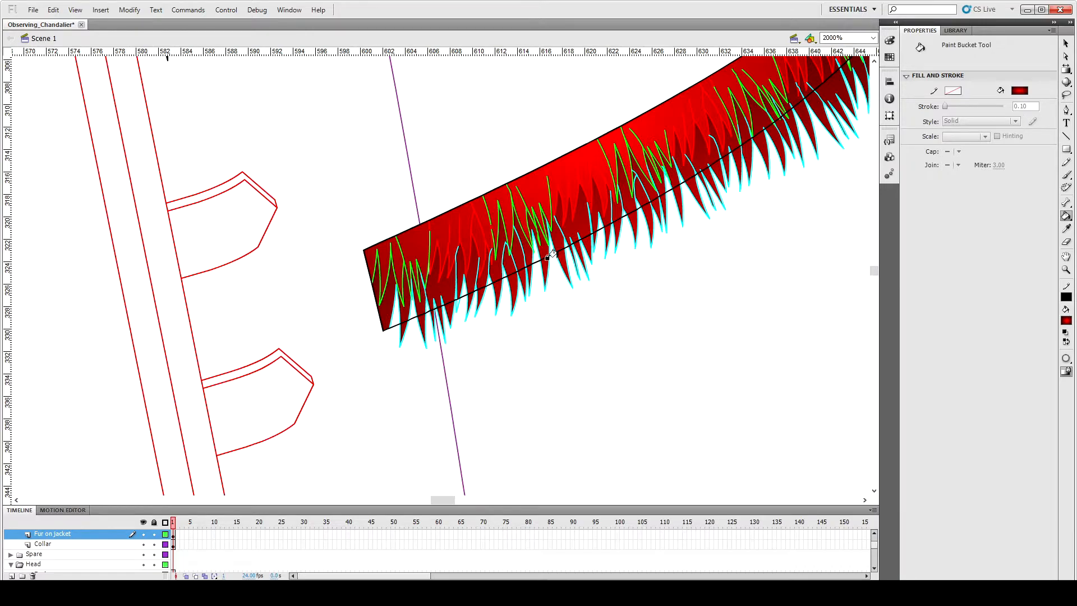
scroll(704, 269, up, 1)
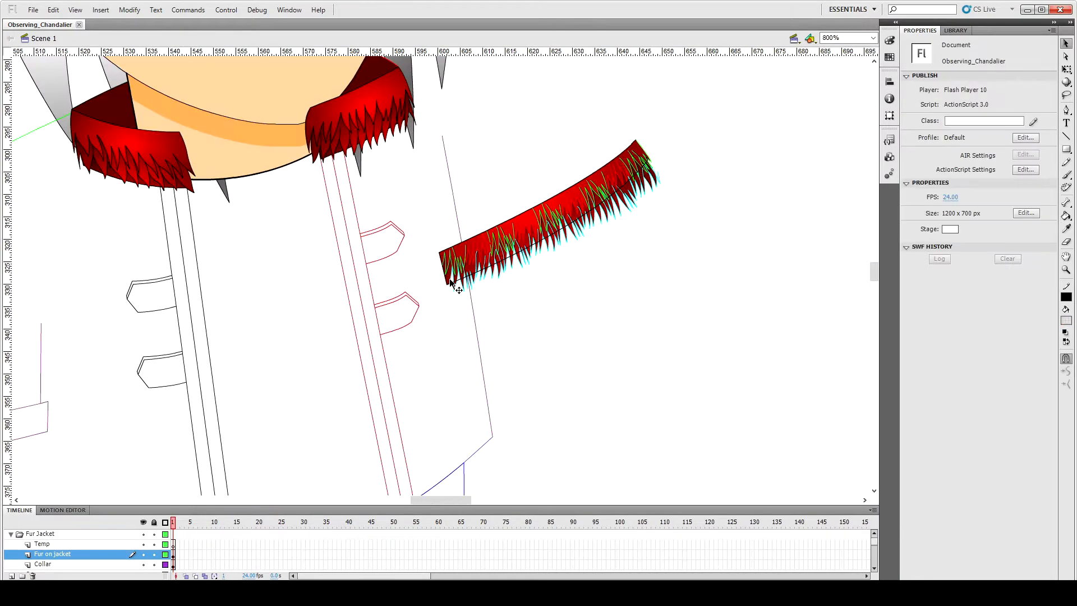
Step: Sample the fur gradient and place a copied small fur piece below the cuff as a gradient reference
click(451, 279)
click(547, 323)
key(i)
click(116, 119)
key(v)
key(ctrl+v)
drag(442, 277, 522, 311)
click(528, 318)
Step: Fill the gaps between the lower-row tufts along the cuff's outline with the sampled gradient
key(k)
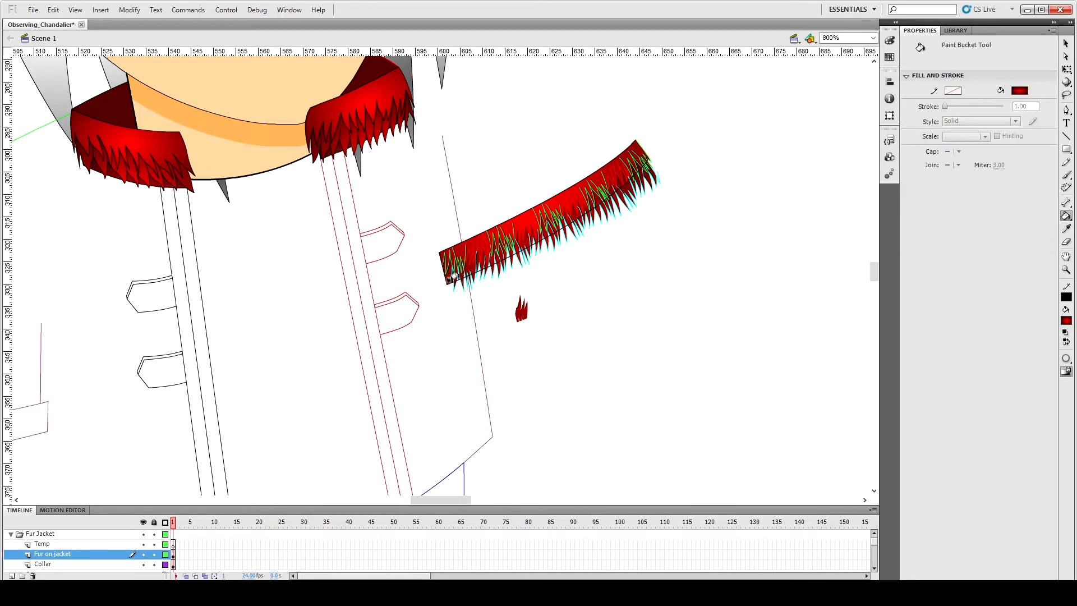
key(ctrl+equal)
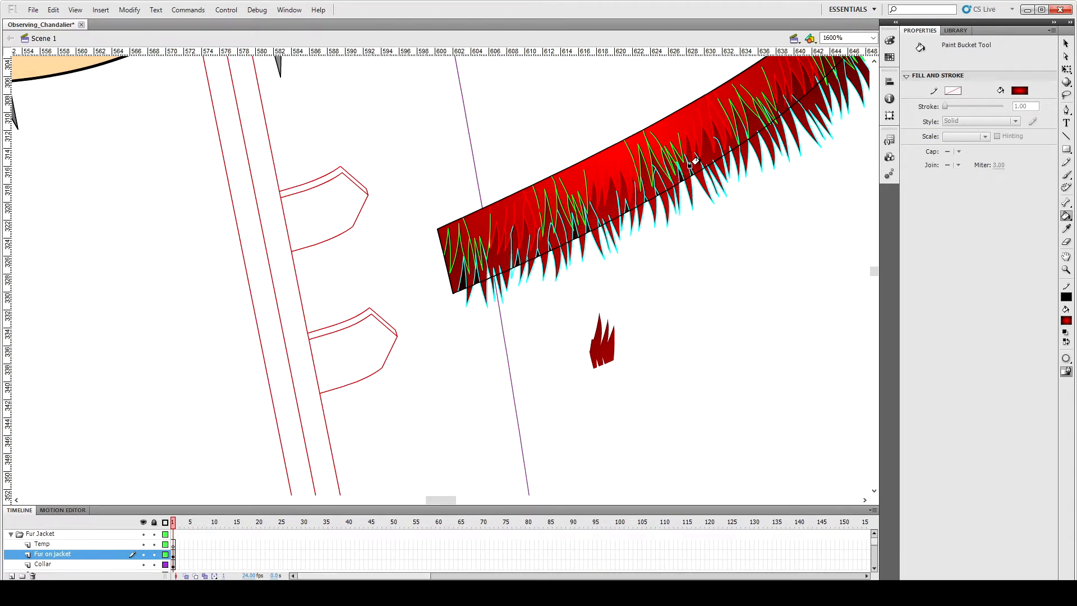
drag(441, 499, 446, 499)
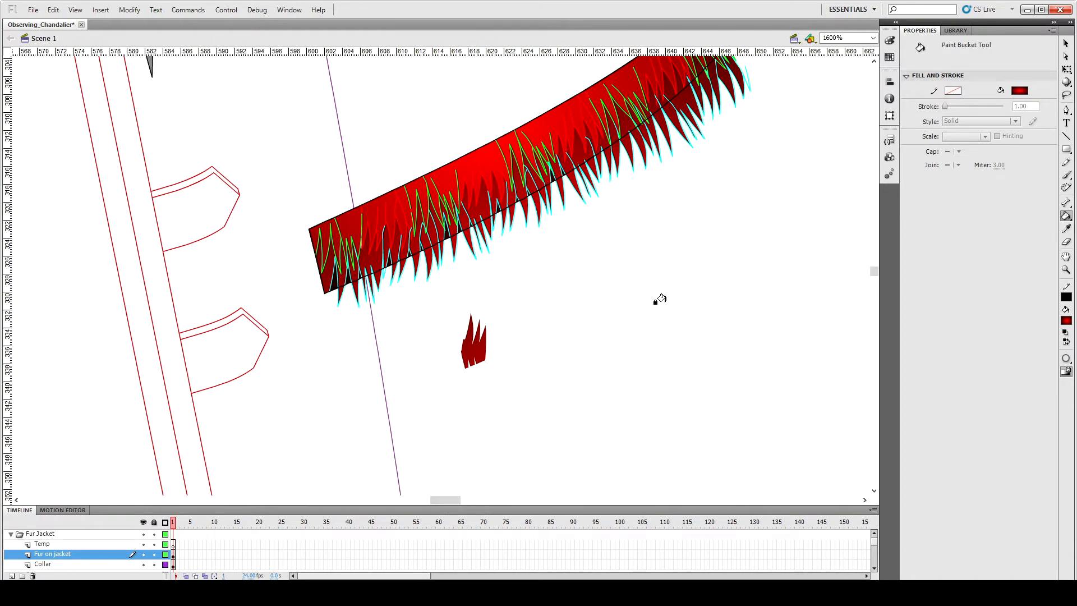
scroll(657, 298, up, 3)
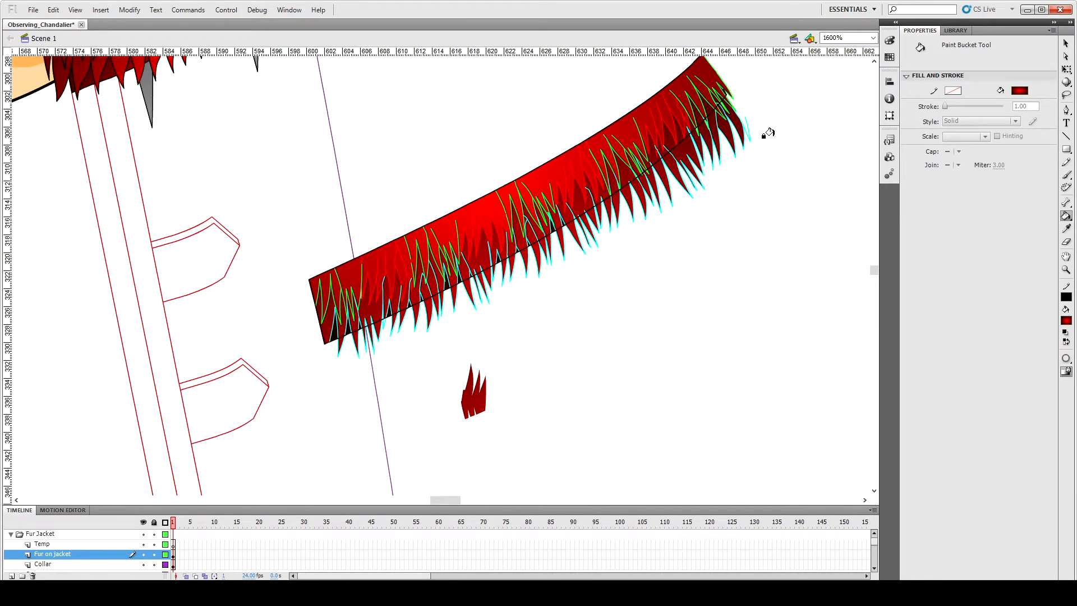
Step: Set the line at the cuff's upper-right end to a 0.1 stroke and match it to the cyan fur lines
key(v)
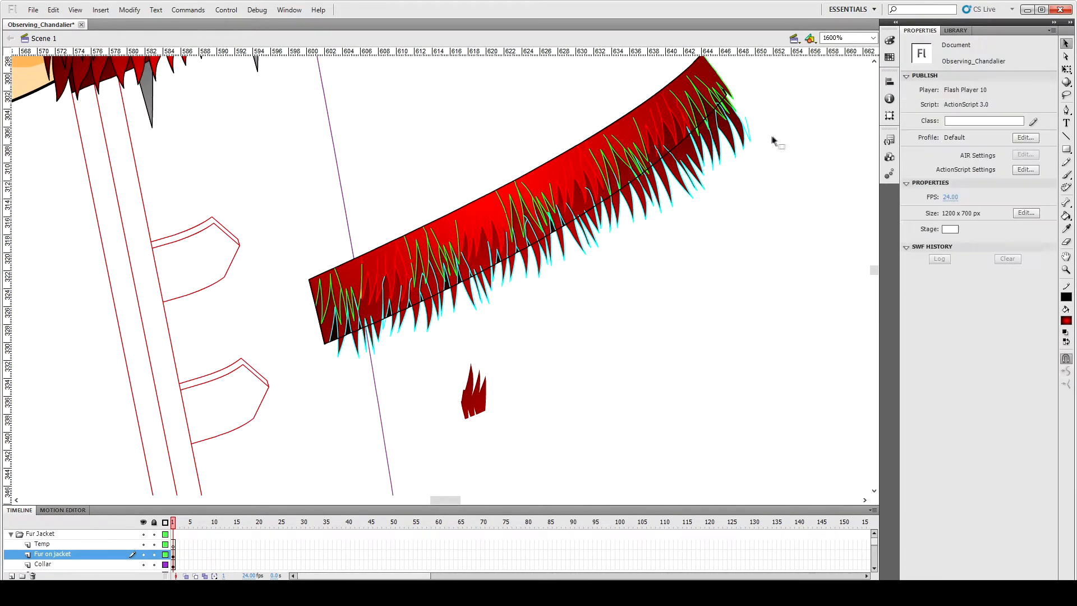
click(741, 122)
click(1026, 153)
text(0.1)
key(Return)
key(i)
click(749, 131)
key(v)
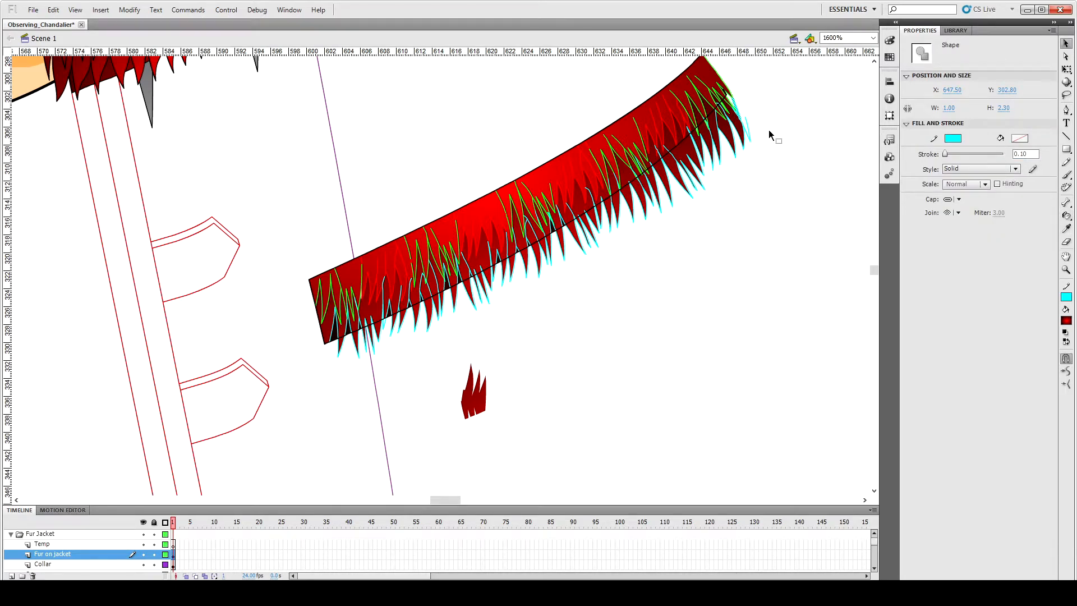
Step: Fill the white gap at the cuff's upper-right end and delete the leftover cyan line beside it
click(768, 130)
key(k)
click(729, 98)
key(v)
click(749, 132)
key(Delete)
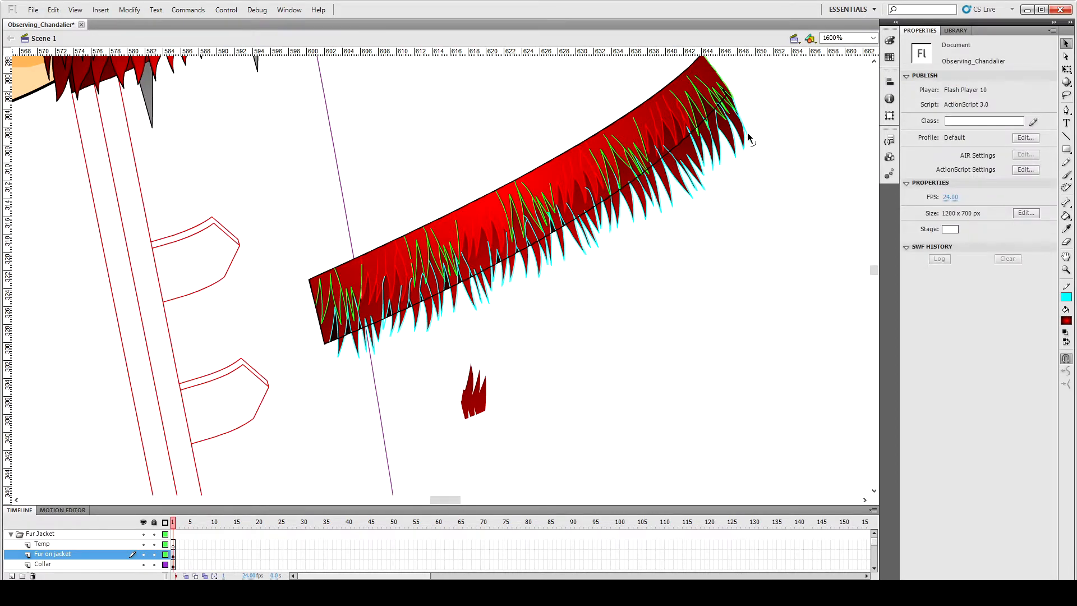
Step: Reshape the radial gradient shared by the copied piece and the cuff's gap fills, and move its centre closer to the cuff
click(479, 411)
key(ctrl+minus)
key(ctrl+minus)
drag(652, 268, 595, 281)
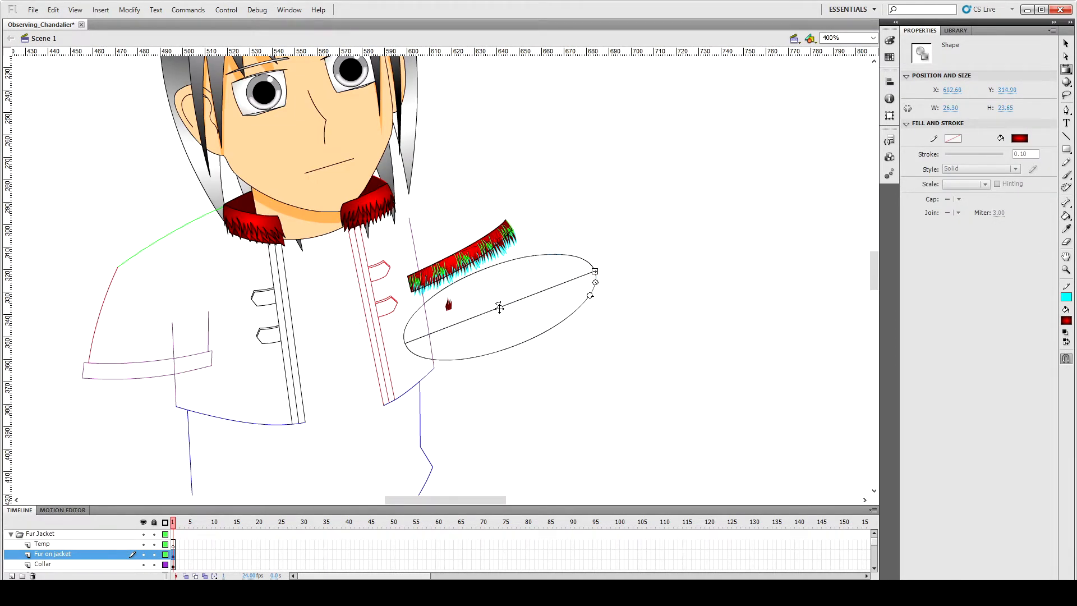
drag(500, 305, 486, 292)
key(ctrl+equal)
key(ctrl+equal)
drag(612, 303, 589, 260)
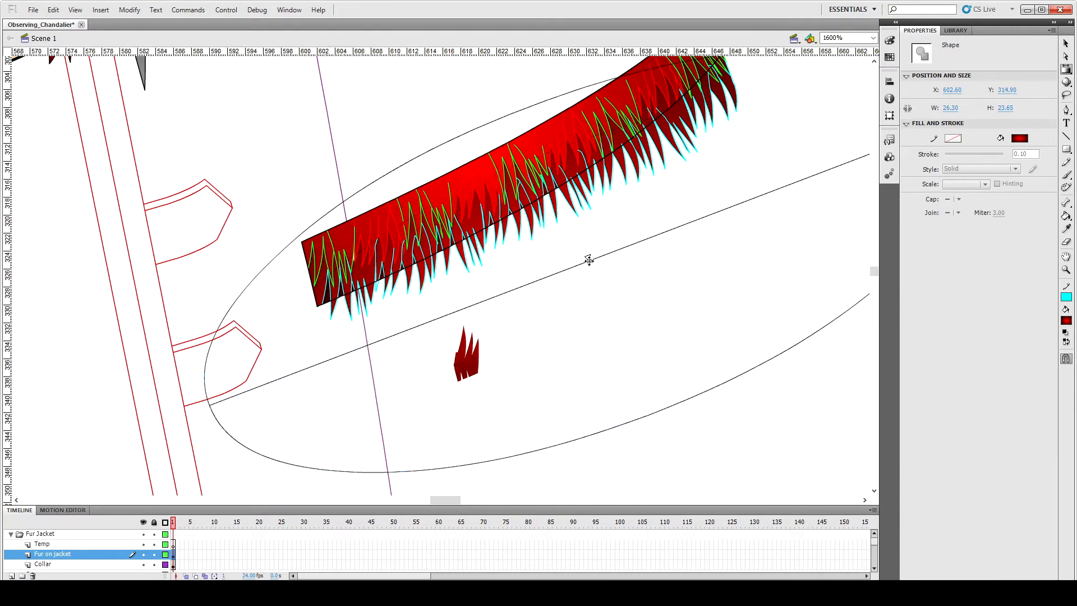
Step: Delete the spare dark red fur tuft below the finished sleeve trim
key(v)
click(472, 365)
key(Delete)
scroll(476, 378, up, 3)
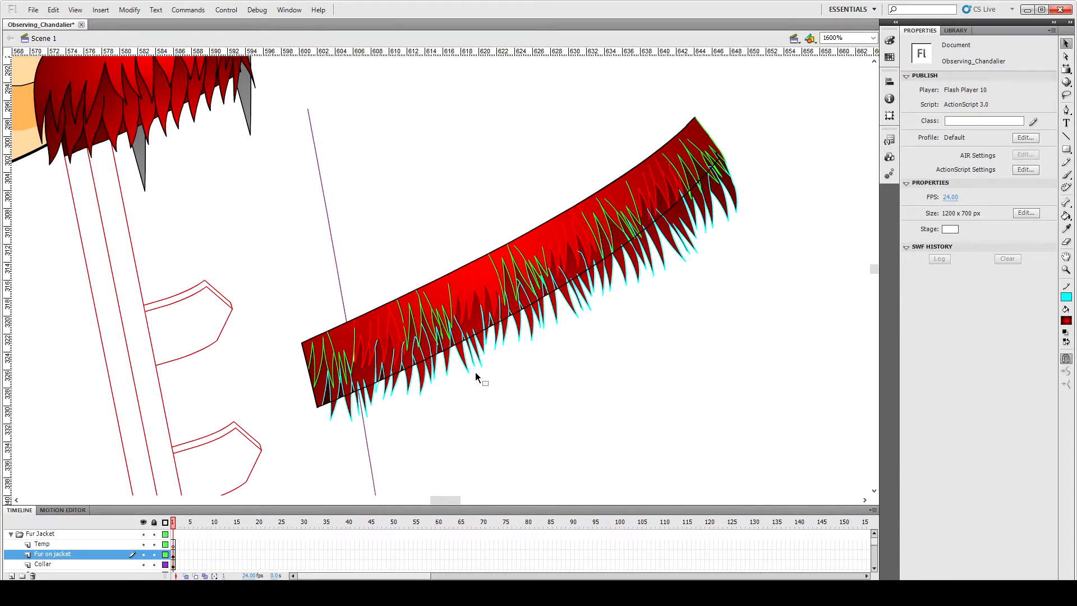
Step: Select all cyan, green and red fur strokes on the finished sleeve trim and place a copy by the opposite sleeve
double_click(673, 251)
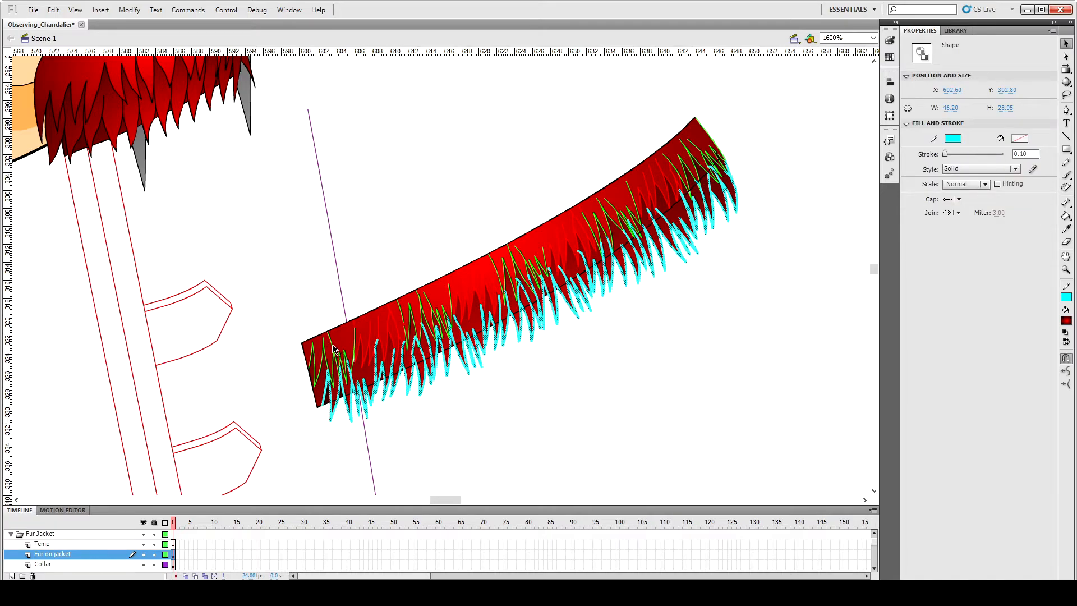
shift+click(356, 326)
shift+click(368, 355)
shift+click(383, 346)
shift+click(409, 318)
shift+click(401, 313)
shift+click(450, 304)
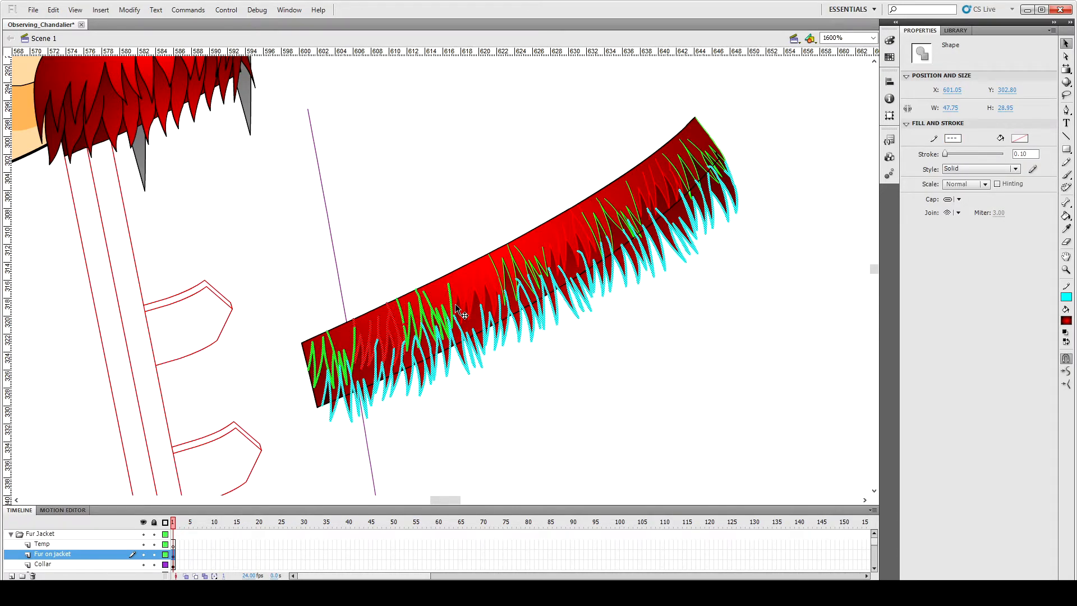
shift+click(457, 305)
shift+click(514, 261)
shift+click(496, 265)
shift+click(553, 256)
shift+click(588, 223)
shift+click(598, 245)
shift+click(613, 223)
shift+click(617, 213)
shift+click(645, 198)
shift+click(662, 185)
shift+click(689, 169)
shift+click(716, 149)
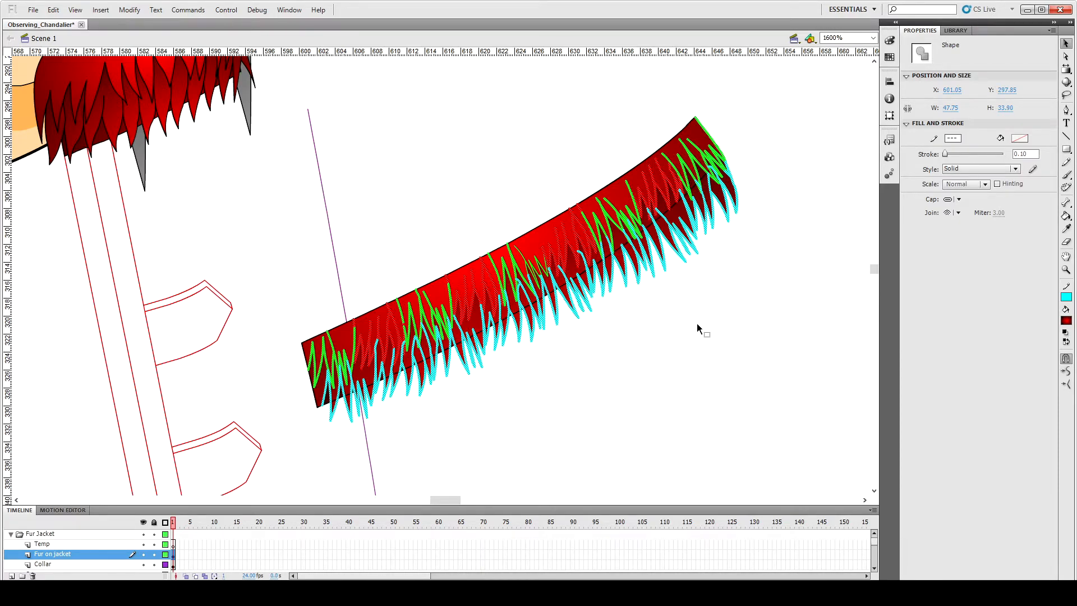
key(ctrl+minus)
key(ctrl+minus)
drag(447, 288, 147, 445)
Step: Rotate the copied fur strokes clockwise, widen them and position them over the empty trim outline of the left sleeve
key(ctrl+equal)
drag(580, 216, 588, 254)
drag(475, 293, 499, 192)
drag(369, 125, 283, 114)
drag(598, 153, 595, 109)
key(Down)
key(Down)
key(Down)
key(Down)
key(Down)
key(Down)
key(Down)
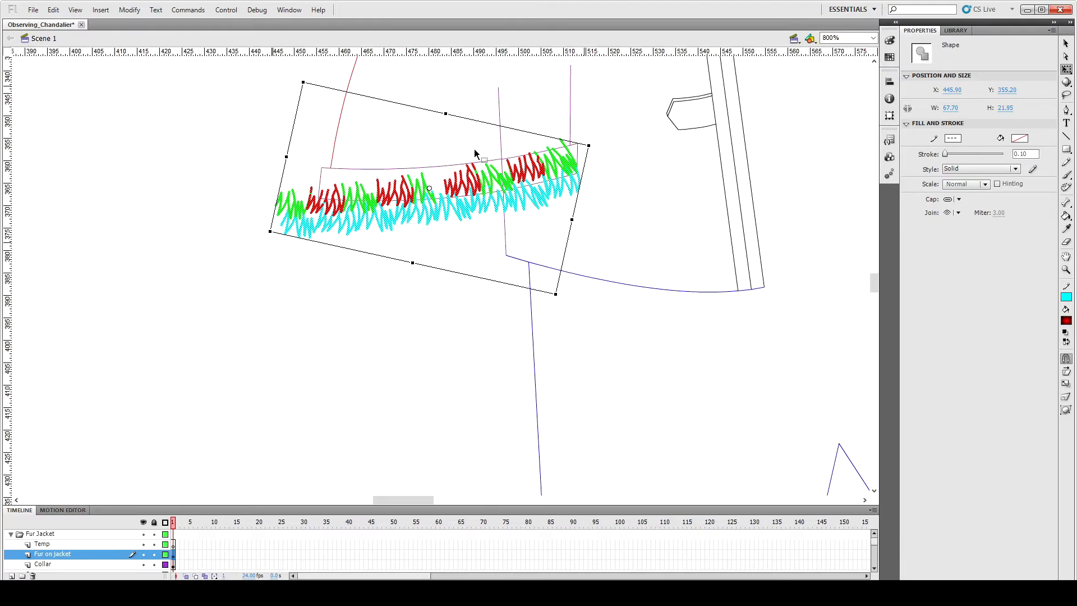
Step: Rotate the copied fur strokes further clockwise and shift them slightly along the left sleeve's trim
drag(599, 147, 622, 187)
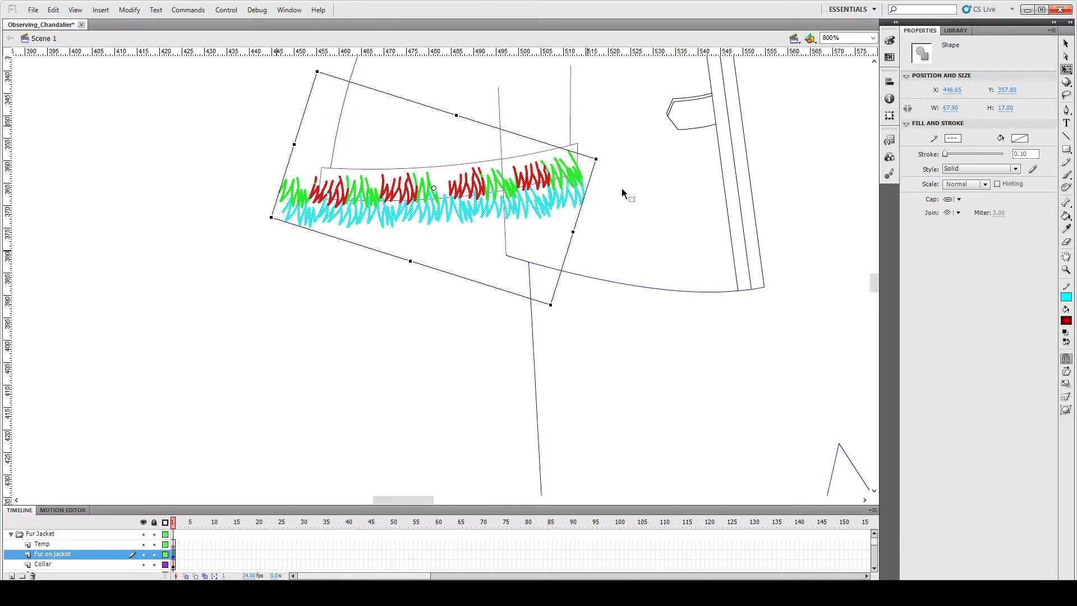
scroll(621, 188, up, 3)
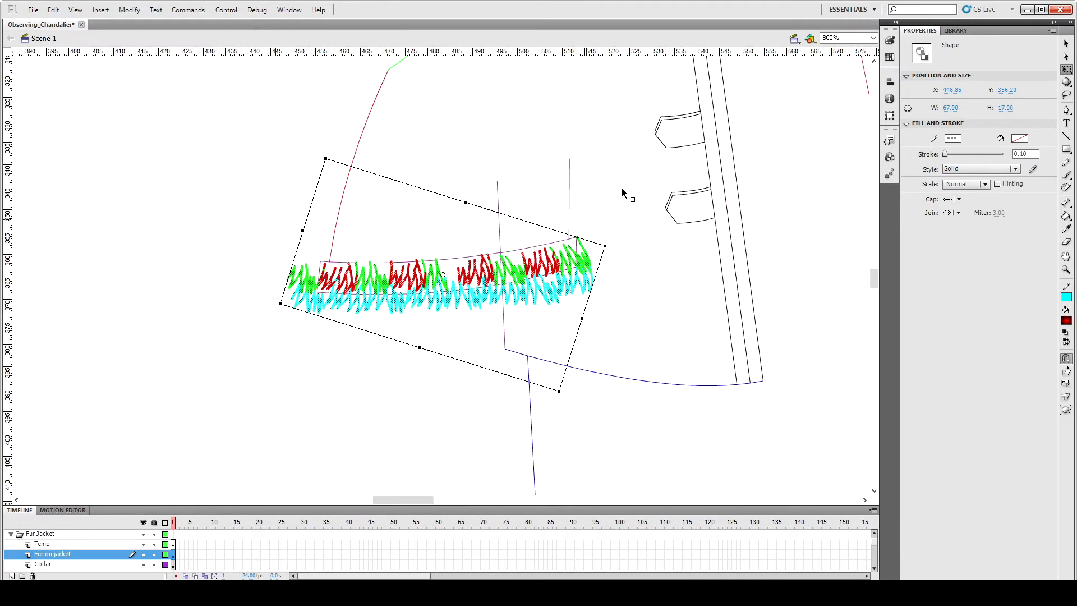
drag(613, 244, 622, 267)
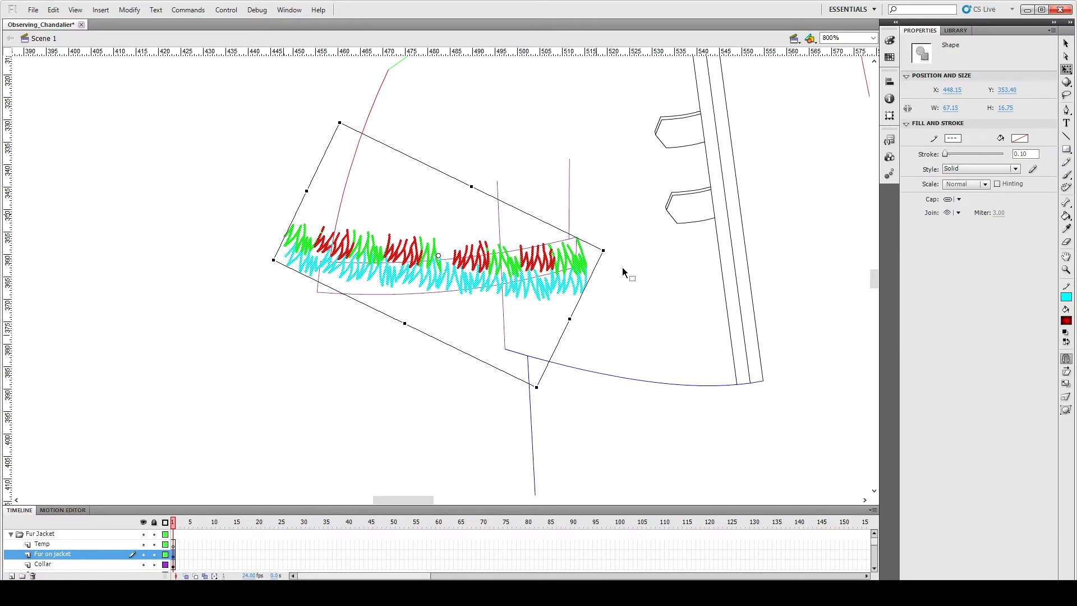
click(595, 294)
Step: Lower the bottom edge of the left sleeve's trim outline to make the band taller
key(ctrl+minus)
key(ctrl+equal)
click(434, 293)
key(v)
shift+click(545, 275)
key(Down)
key(Down)
Step: Rejoin the trim outline's side to its lowered edge and delete the overhanging line piece at its inner end
click(317, 290)
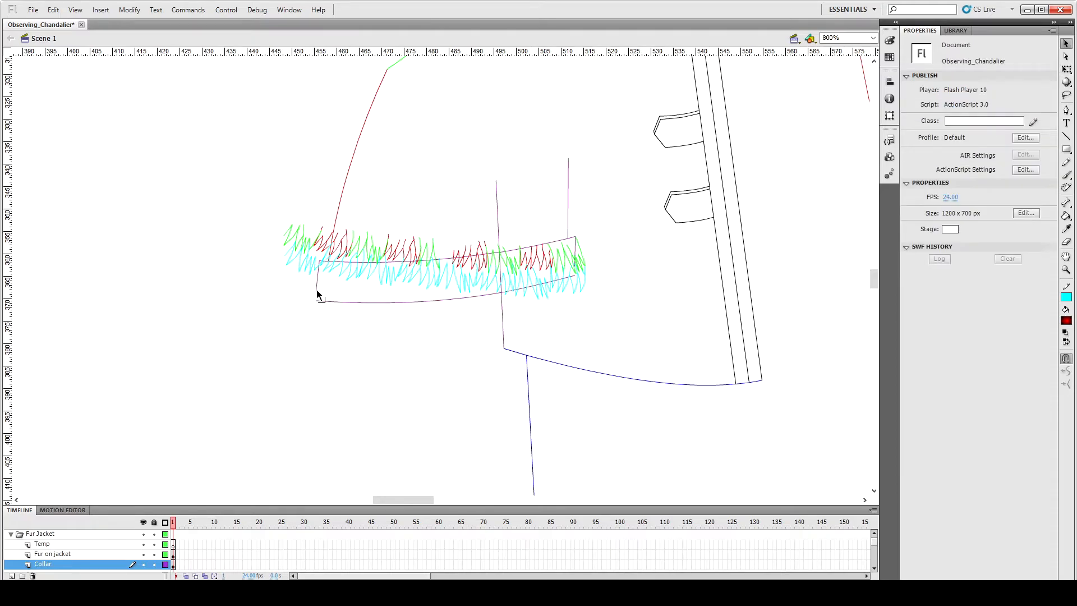
click(578, 254)
key(q)
click(574, 284)
click(575, 280)
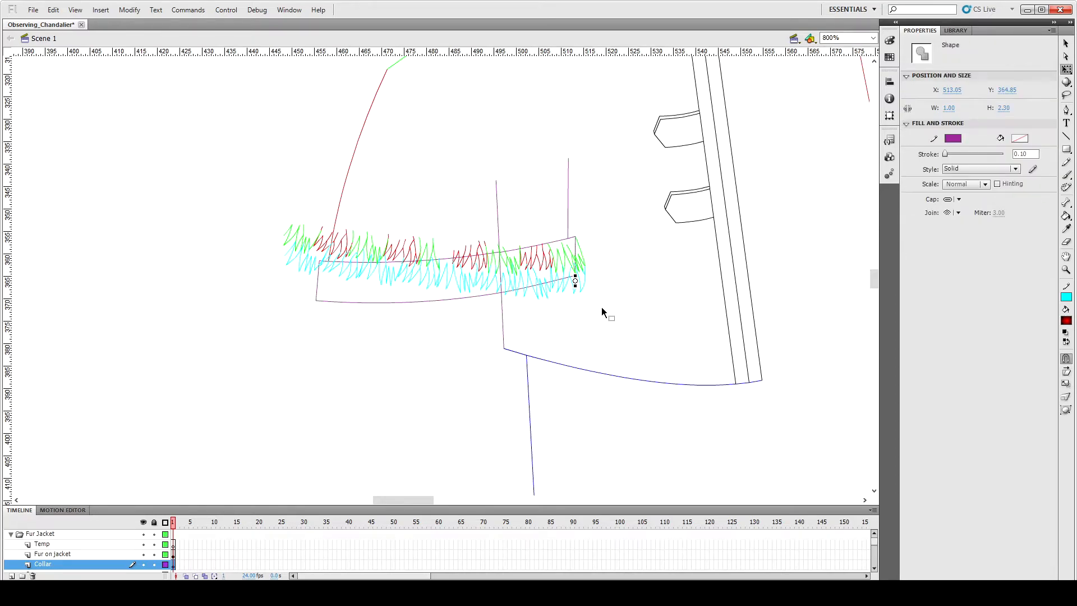
key(Delete)
double_click(586, 286)
key(shift+Down)
key(shift+Down)
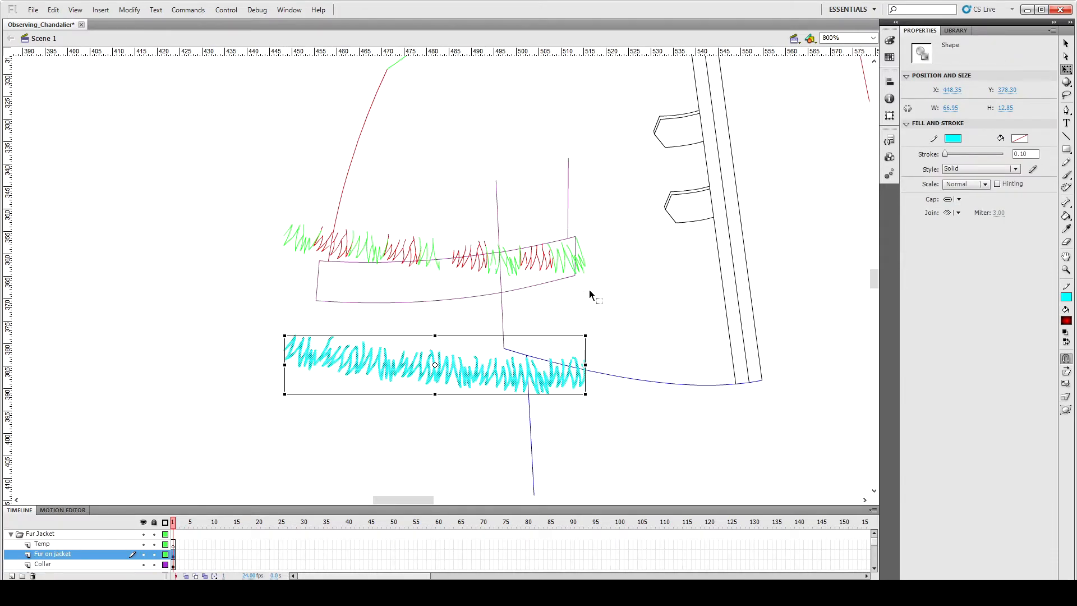
click(590, 265)
key(ctrl+z)
key(ctrl+z)
key(ctrl+z)
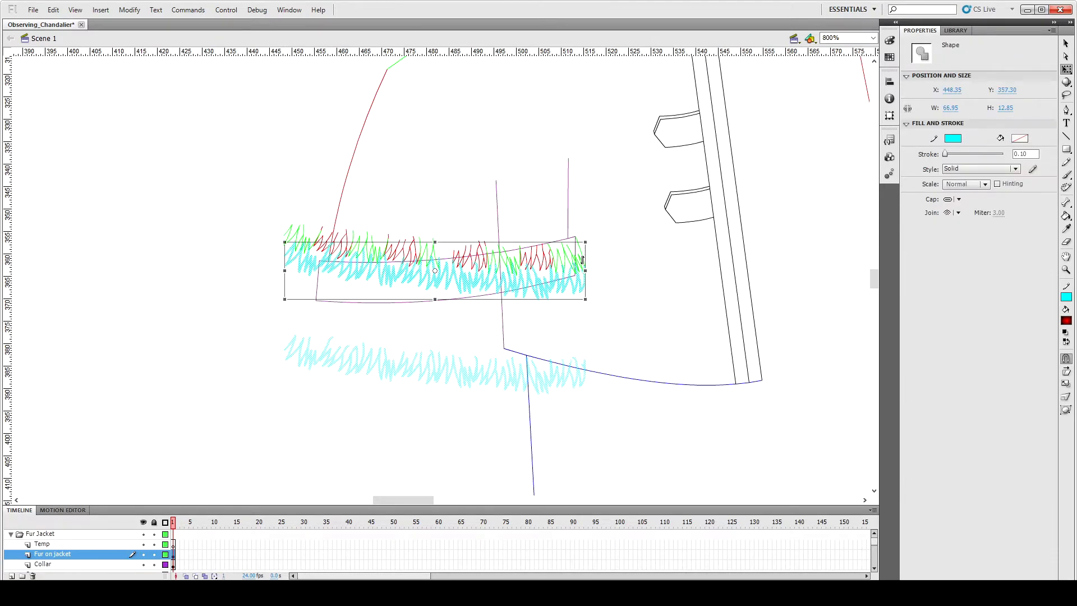
Step: Remove the stray line pieces at the trim's inner end and move the cyan fur strokes below the trim
click(575, 281)
key(Delete)
click(581, 262)
key(Delete)
double_click(582, 291)
key(shift+Down)
key(shift+Down)
click(583, 294)
Step: Move the red fur tuft nearest the trim's inner end slightly down into the outline
click(551, 268)
key(ctrl+=)
key(ctrl+=)
key(v)
shift+click(400, 275)
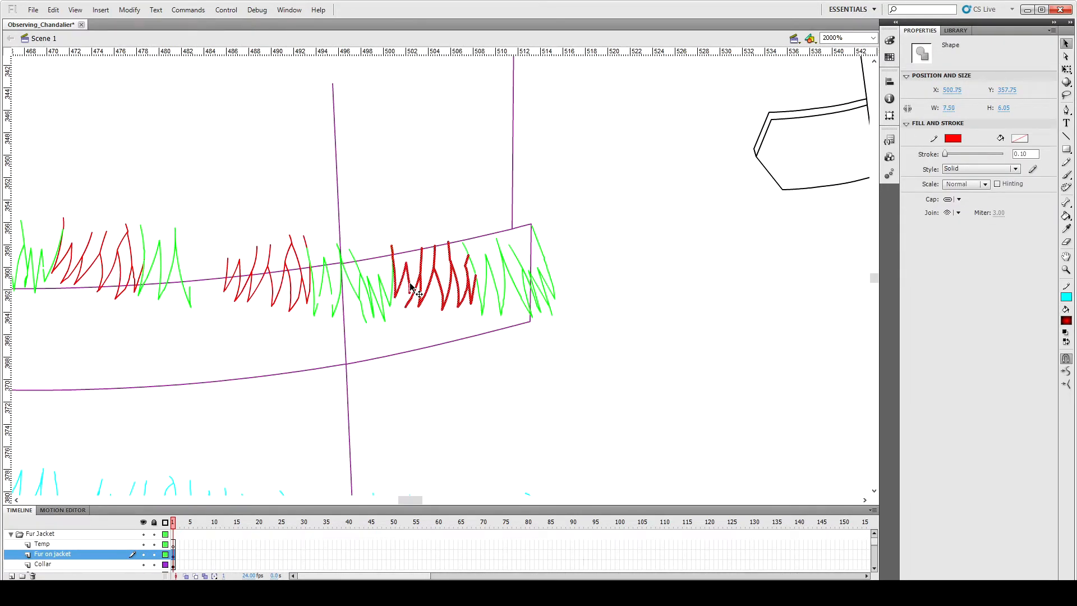
drag(410, 270, 410, 286)
click(407, 293)
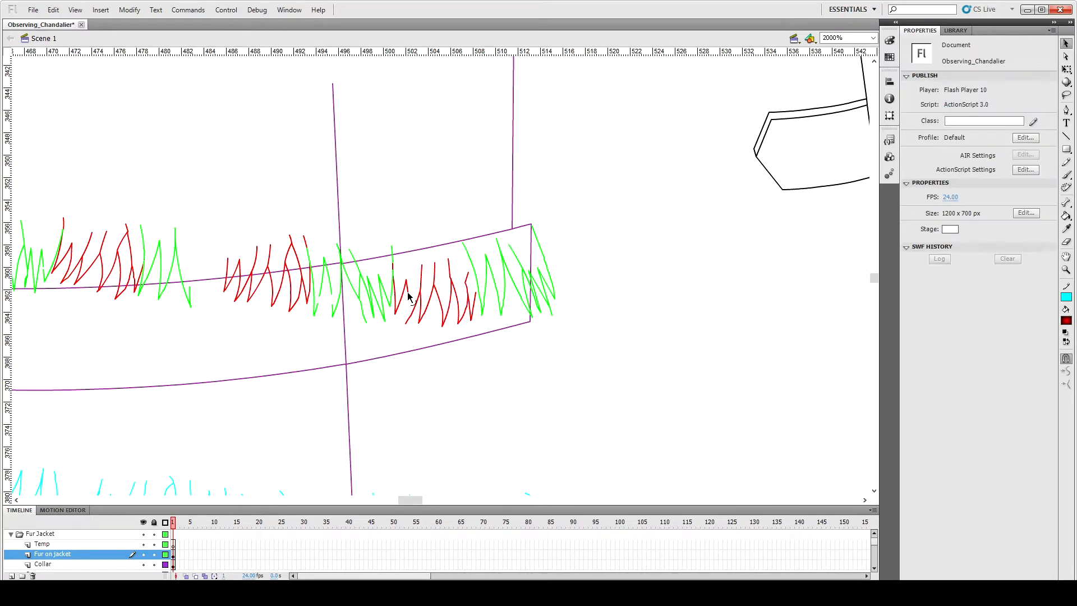
Step: Replace one strand of the moved red tuft with a new cyan line and clear its leftover stroke pieces
click(408, 321)
key(Delete)
key(n)
drag(405, 324, 420, 289)
key(v)
click(421, 278)
key(Delete)
click(420, 308)
key(q)
click(440, 293)
click(466, 278)
key(Delete)
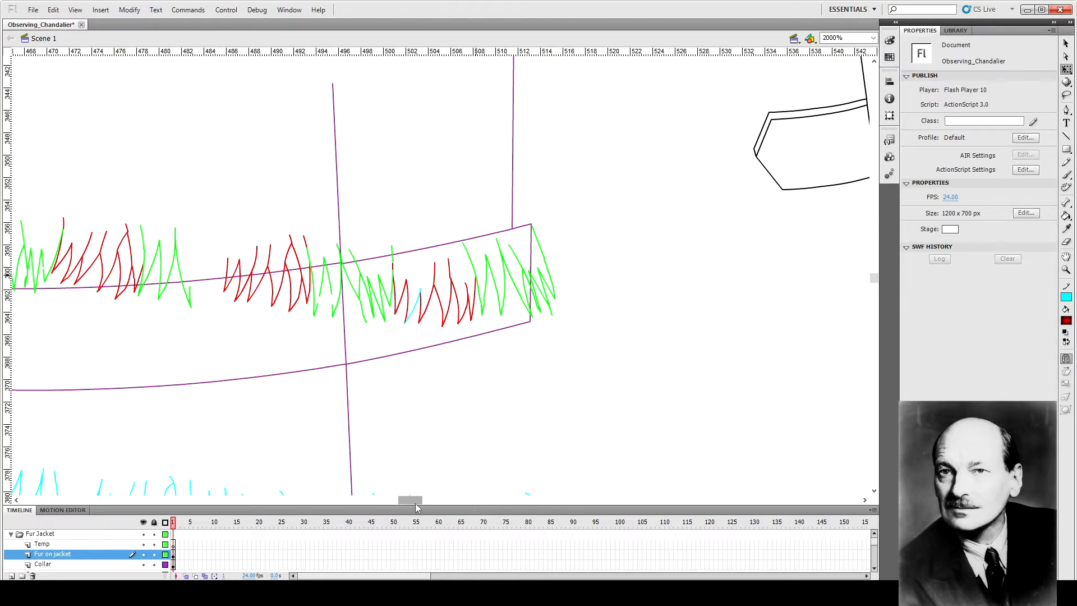
Step: Move the green fur tuft beside the adjusted red tuft down into the trim outline
drag(416, 500, 414, 500)
double_click(474, 305)
click(465, 338)
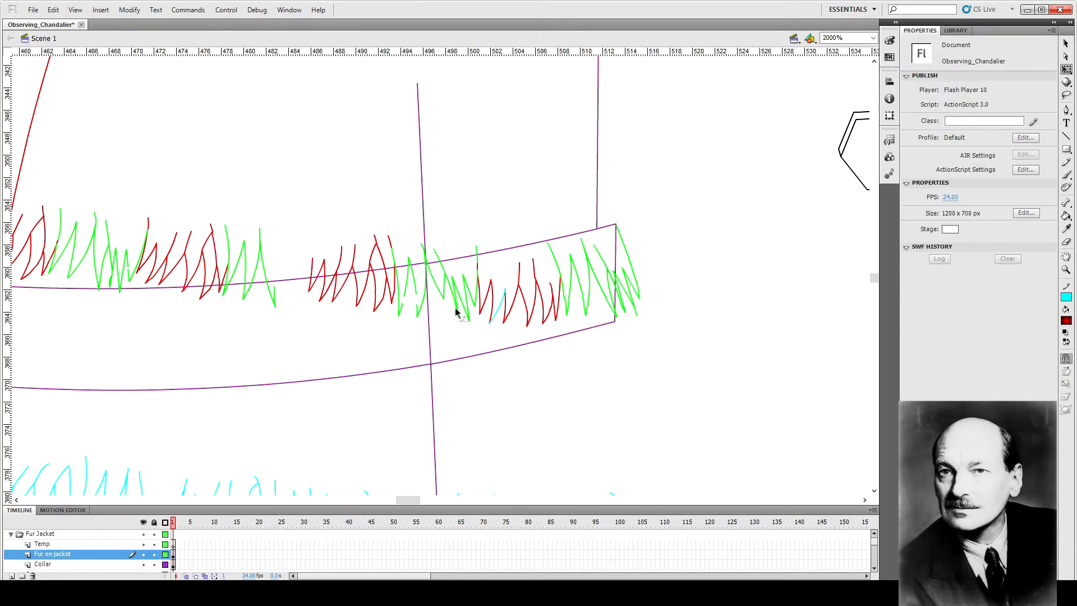
double_click(457, 308)
drag(481, 331, 482, 335)
click(724, 267)
Step: Reconnect the broken strands at the outer side of the lowered green tuft
click(414, 320)
double_click(402, 313)
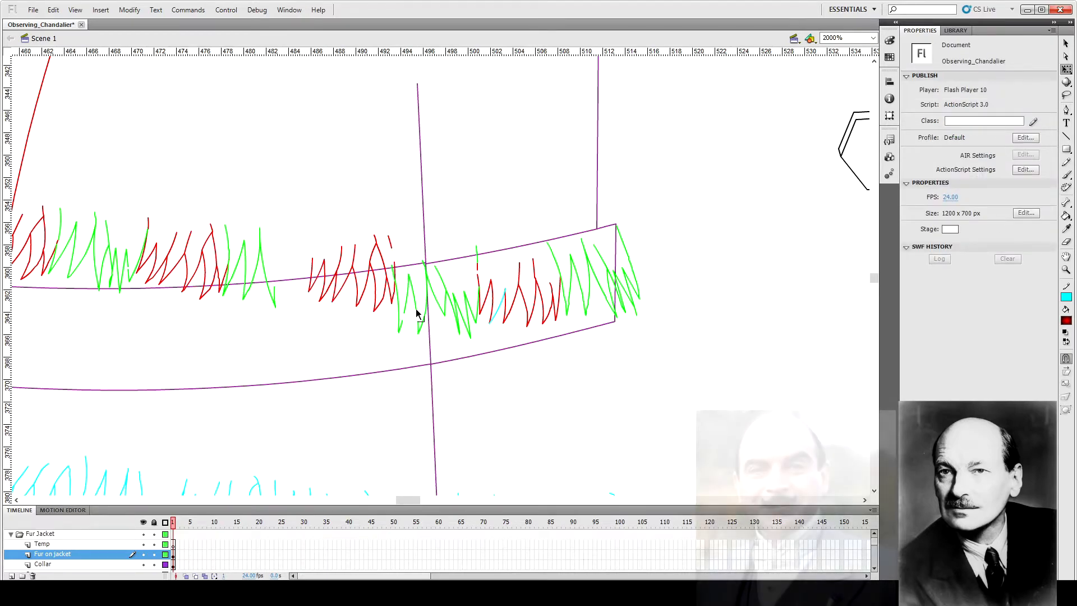
click(406, 324)
click(409, 323)
click(418, 342)
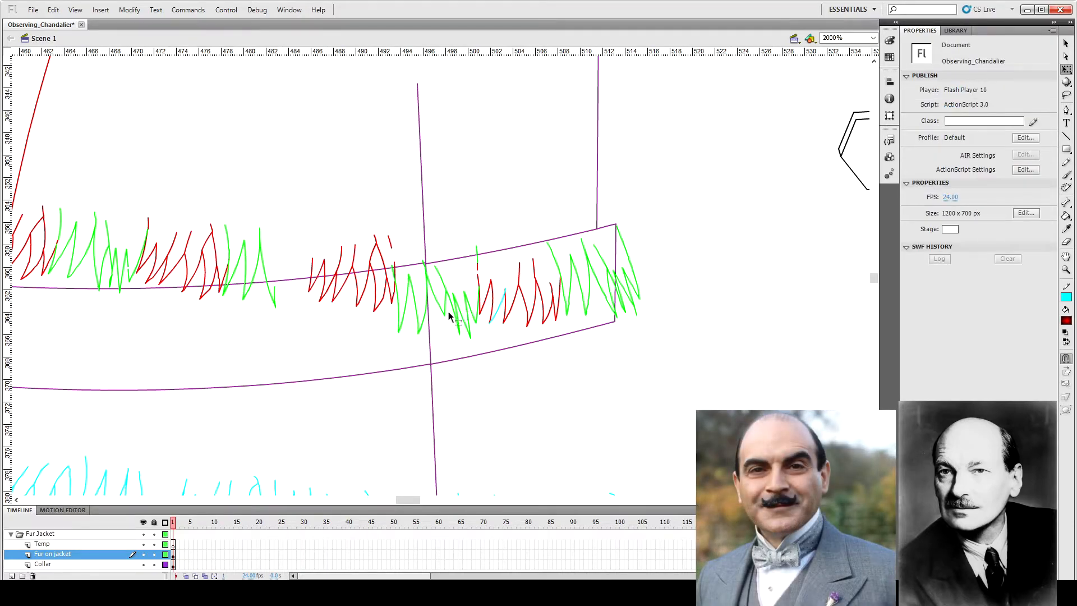
Step: Move the neighbouring red fur tuft down into the trim and rotate it slightly counterclockwise to follow the curve
click(394, 296)
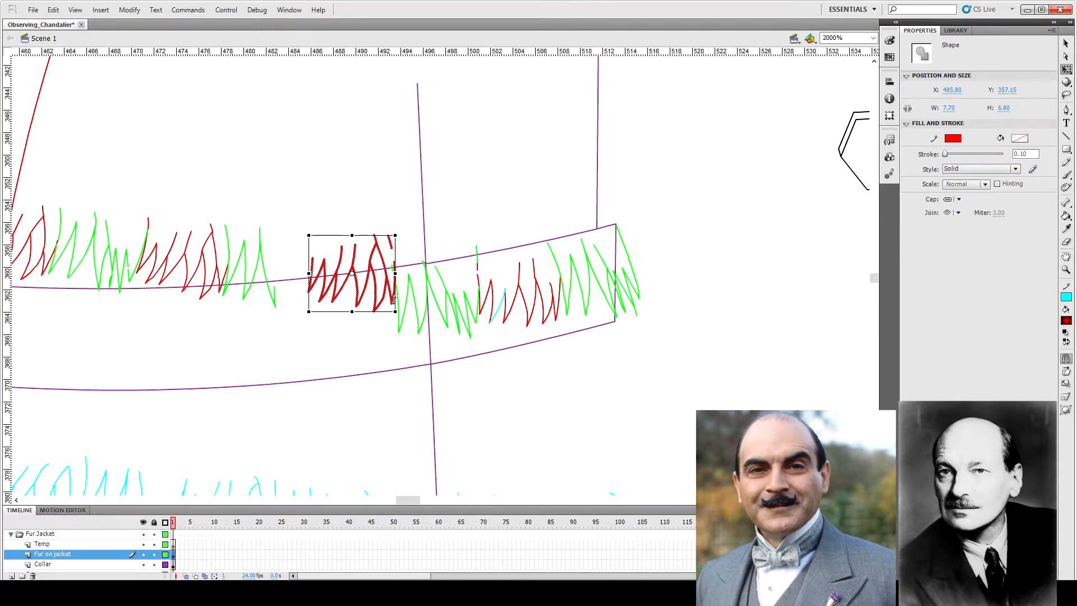
key(Down)
key(Down)
key(Down)
key(Down)
key(Down)
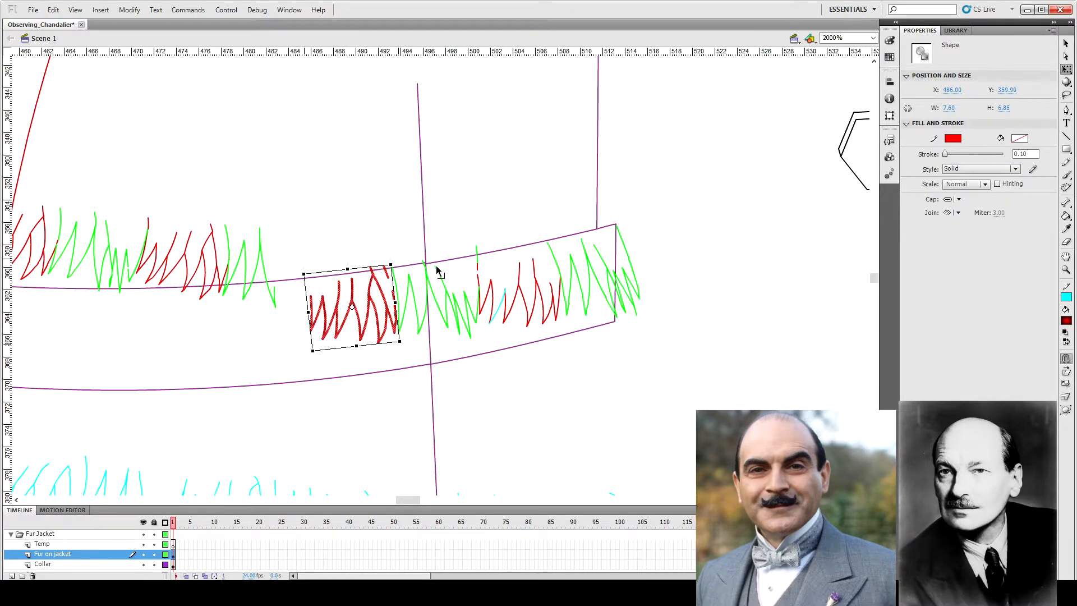
Step: Delete the broken pieces on the rotated red tuft's inner side and draw a replacement cyan strand
click(386, 267)
click(385, 269)
click(373, 276)
click(373, 281)
click(396, 335)
click(386, 315)
key(Delete)
key(n)
mouse_move(378, 339)
mouse_down()
mouse_move(388, 308)
mouse_move(387, 323)
mouse_up()
key(v)
Step: Rework the red tuft's outermost strands, bridging the gaps between neighbouring tufts with short cyan lines
click(327, 310)
click(324, 303)
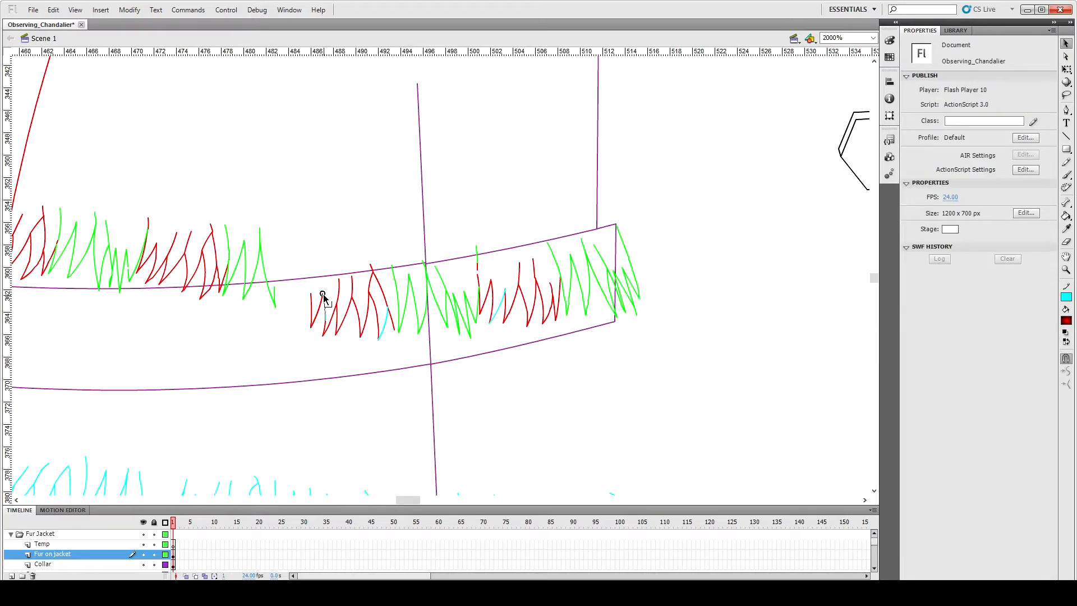
click(320, 315)
drag(320, 315, 320, 326)
click(331, 341)
key(p)
key(v)
key(n)
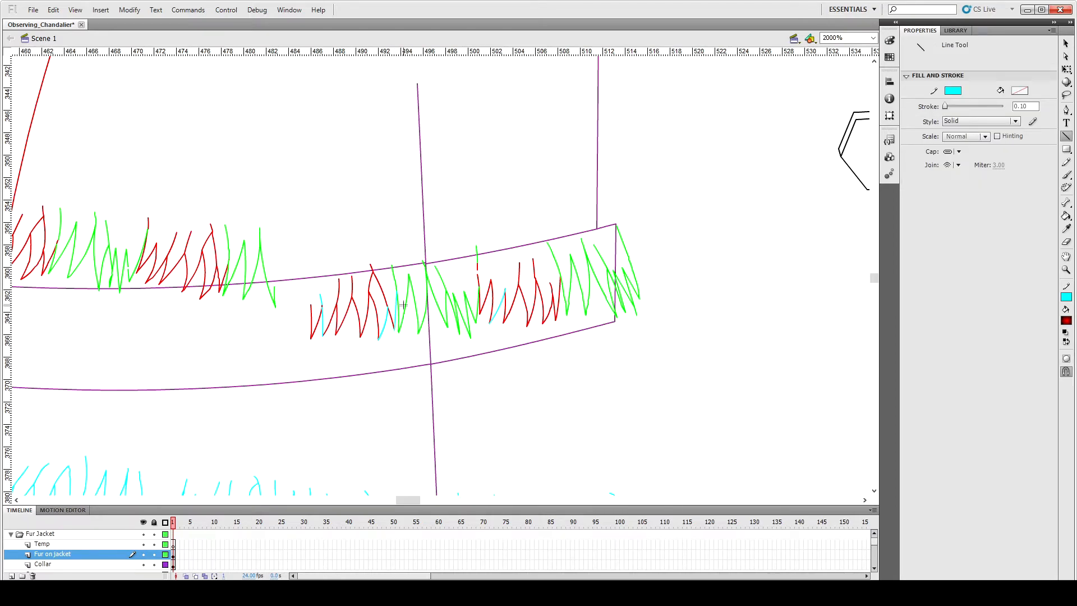
key(v)
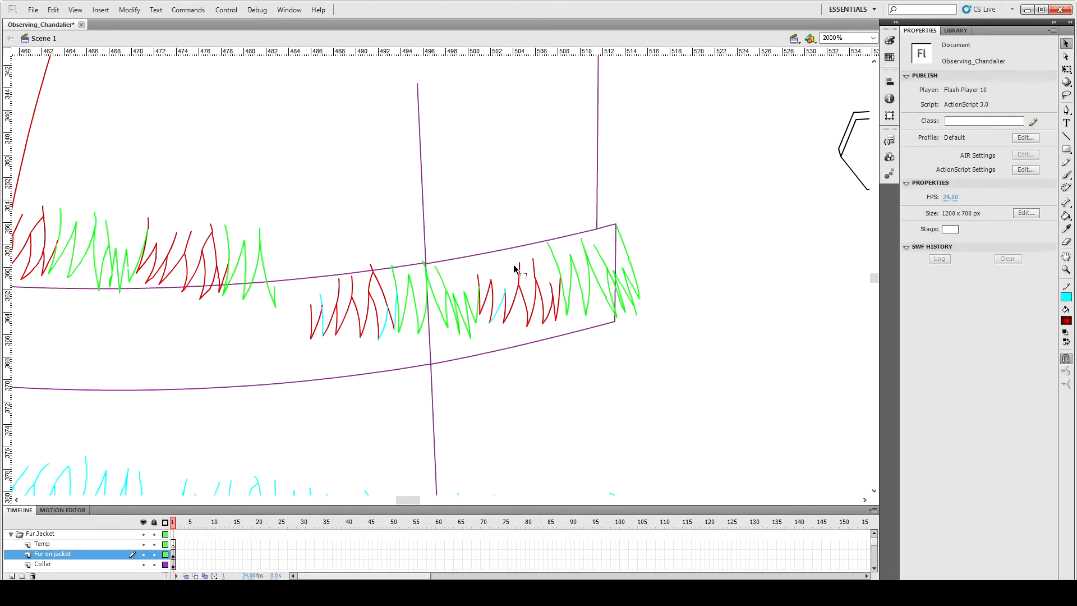
Step: Move the short green tuft beside the red one down into the trim and rotate it to follow the curve
scroll(414, 334, left, 2)
click(434, 266)
key(Down)
key(Down)
key(Down)
key(Down)
key(q)
mouse_move(453, 355)
mouse_down()
mouse_move(446, 342)
mouse_move(463, 342)
mouse_up()
click(496, 346)
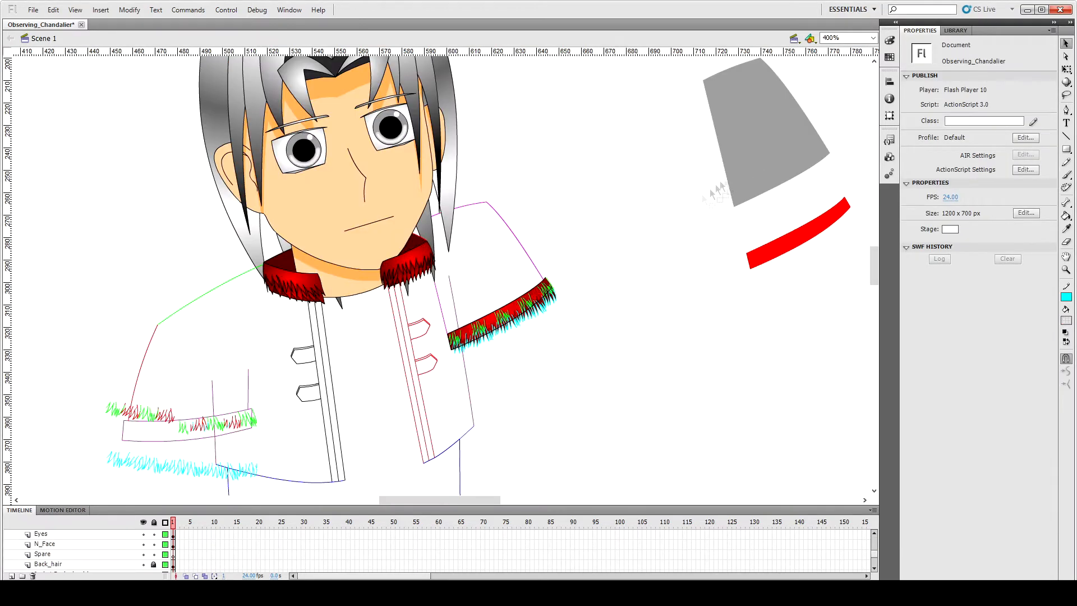
Step: Fill the right sleeve with the grey sampled from the spare sleeve shape and delete that spare shape
key(i)
click(774, 150)
click(494, 253)
key(v)
click(774, 161)
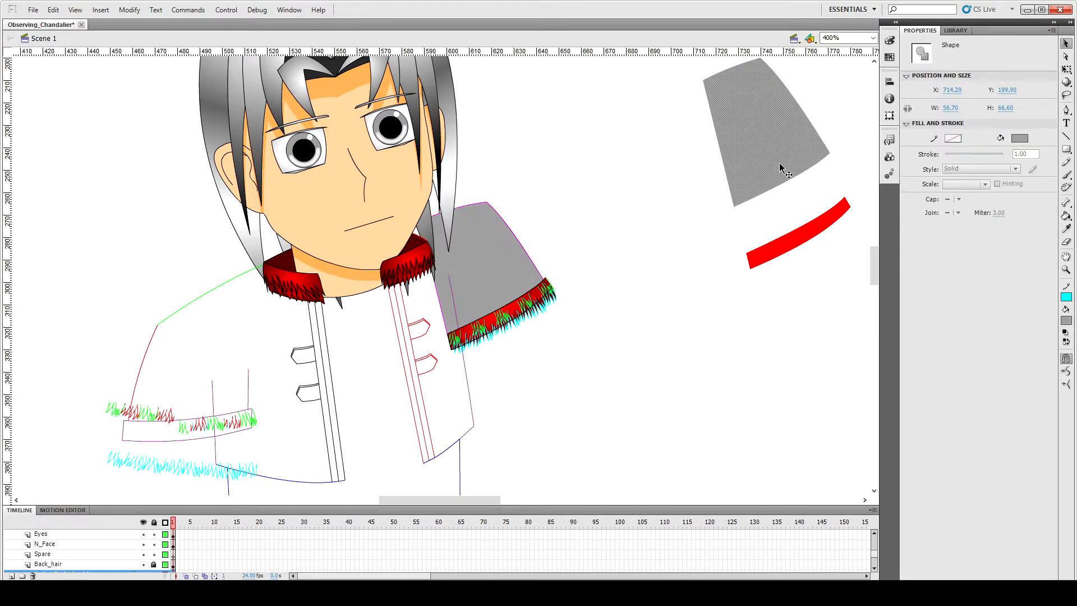
key(Delete)
Step: Change the grey sleeve's magenta outline to black
double_click(496, 287)
click(985, 136)
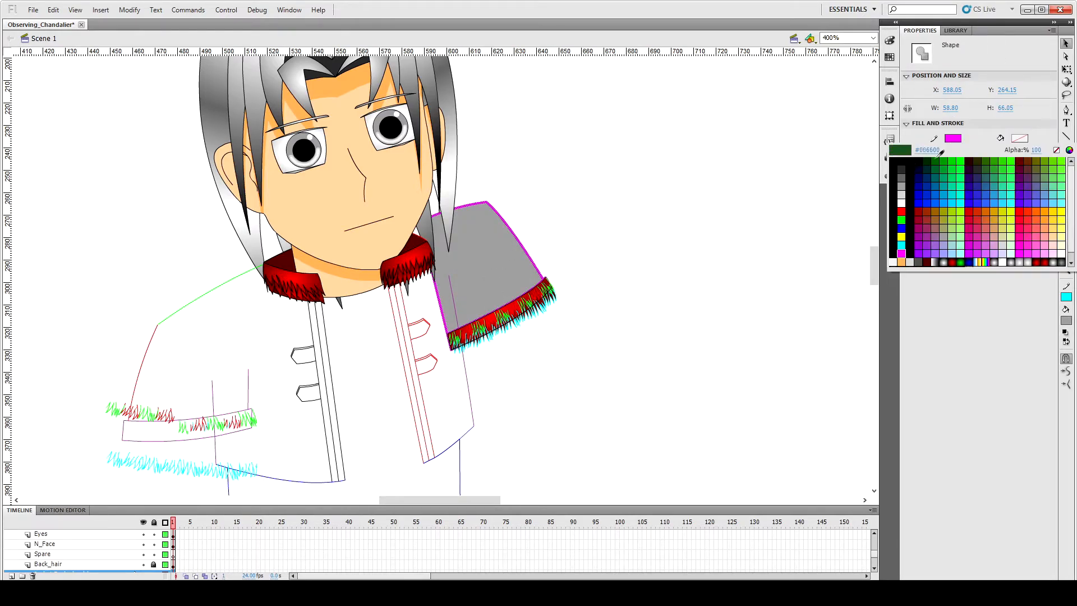
click(895, 192)
click(209, 348)
Step: Select the middle red tuft with its cyan strands and lower it slightly within the left sleeve's trim
click(201, 432)
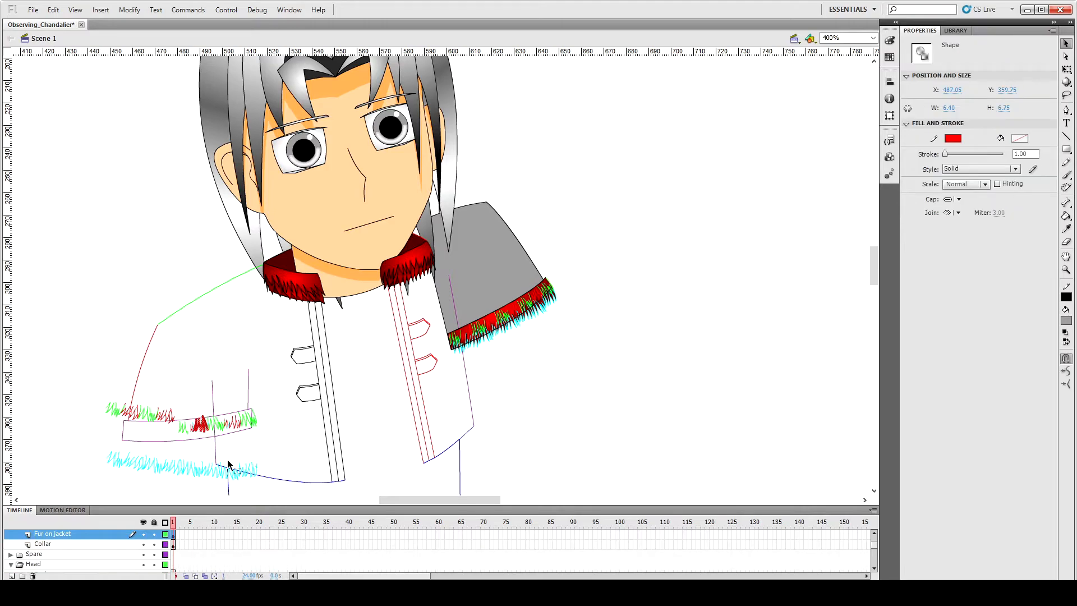
key(ctrl+=)
key(ctrl+=)
shift+click(471, 287)
shift+click(413, 293)
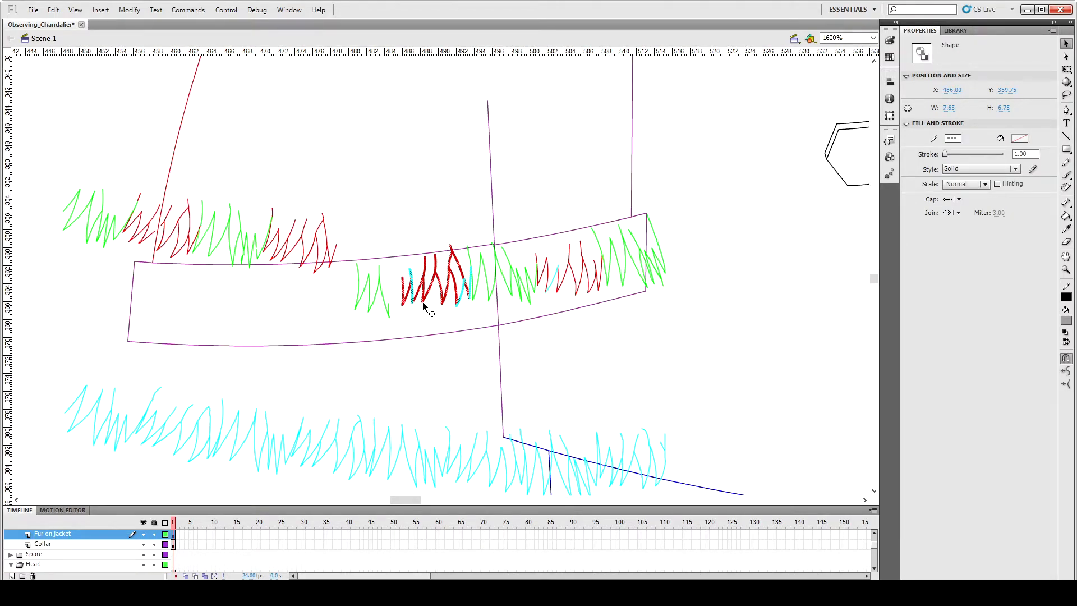
click(384, 305)
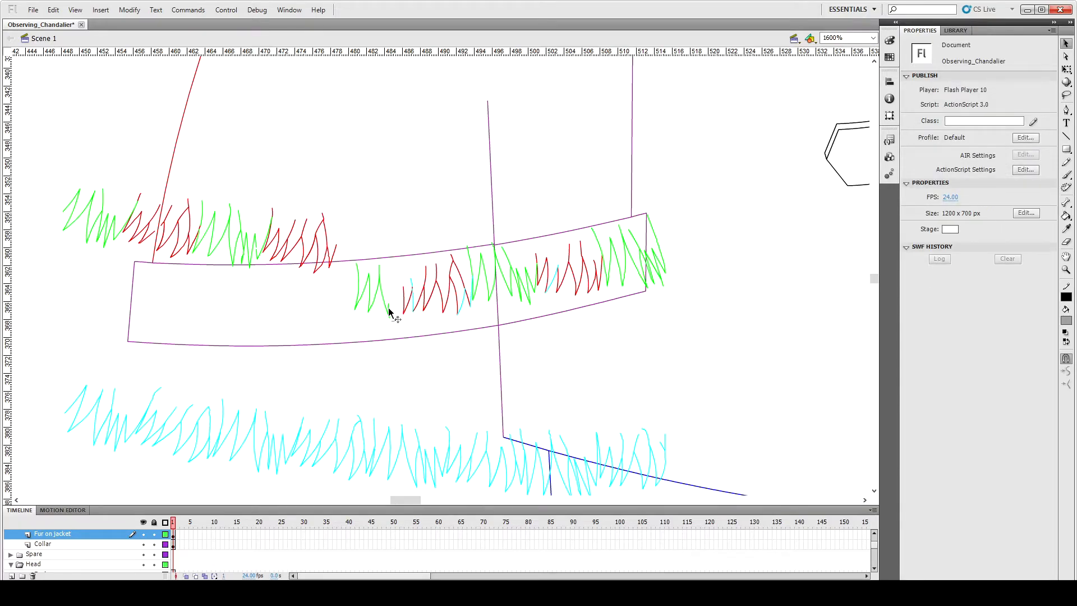
Step: Copy the green tuft right of the red one with cyan strands and paste it into the gap on the red tuft's left
click(390, 313)
double_click(523, 293)
key(ctrl+c)
key(ctrl+shift+v)
key(shift+Left)
key(shift+Left)
key(shift+Left)
key(shift+Left)
key(shift+Left)
key(shift+Left)
key(shift+Left)
key(shift+Left)
key(shift+Left)
key(shift+Left)
key(shift+Left)
key(shift+Left)
key(shift+Left)
key(shift+Left)
key(shift+Left)
key(shift+Left)
key(shift+Left)
key(shift+Left)
key(shift+Left)
key(shift+Left)
key(shift+Down)
key(shift+Down)
key(shift+Down)
key(shift+Down)
key(shift+Down)
key(shift+Right)
Step: Clean up the copied green tuft's stray ends and transform it to fit against the red tuft
mouse_move(357, 321)
mouse_down()
mouse_move(407, 206)
mouse_move(402, 313)
mouse_move(372, 330)
mouse_up()
click(385, 243)
click(386, 306)
click(445, 205)
key(q)
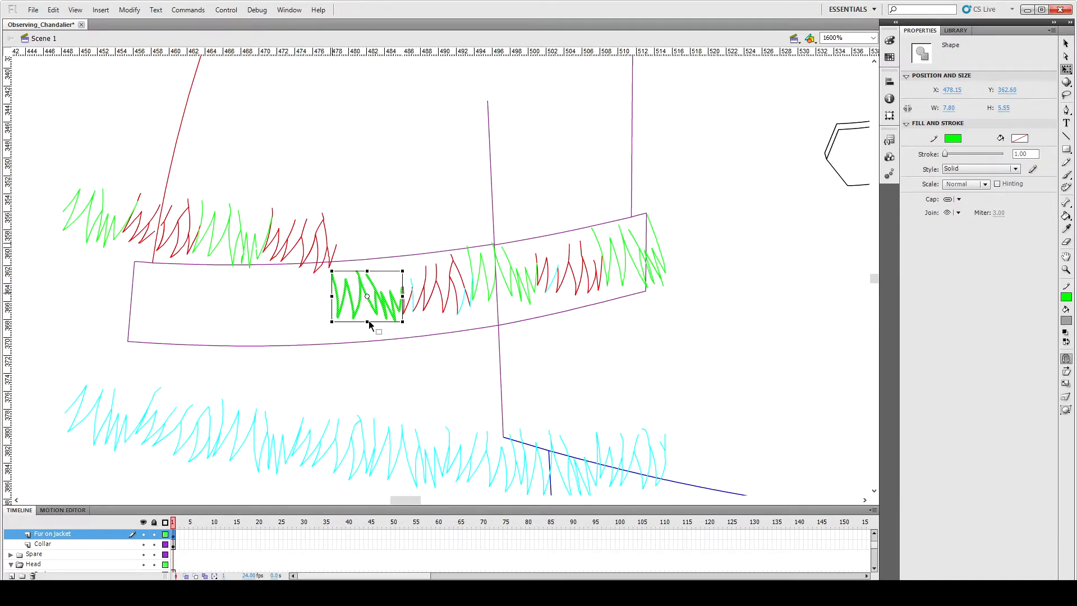
click(371, 216)
Step: Move the rightmost red tuft above the trim down beside the green copy, rotate it along the curve and delete its overlapping end strands
click(311, 255)
drag(311, 255, 307, 316)
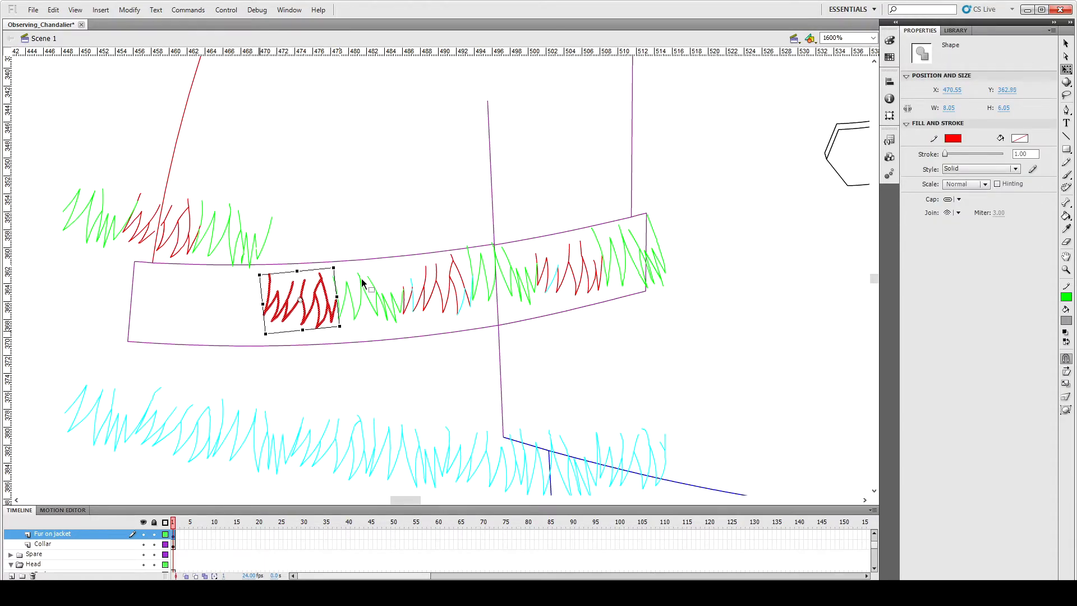
click(332, 316)
click(331, 312)
click(334, 321)
click(329, 314)
key(Delete)
key(ctrl+z)
click(328, 318)
click(343, 332)
click(335, 316)
key(Delete)
click(319, 287)
key(Delete)
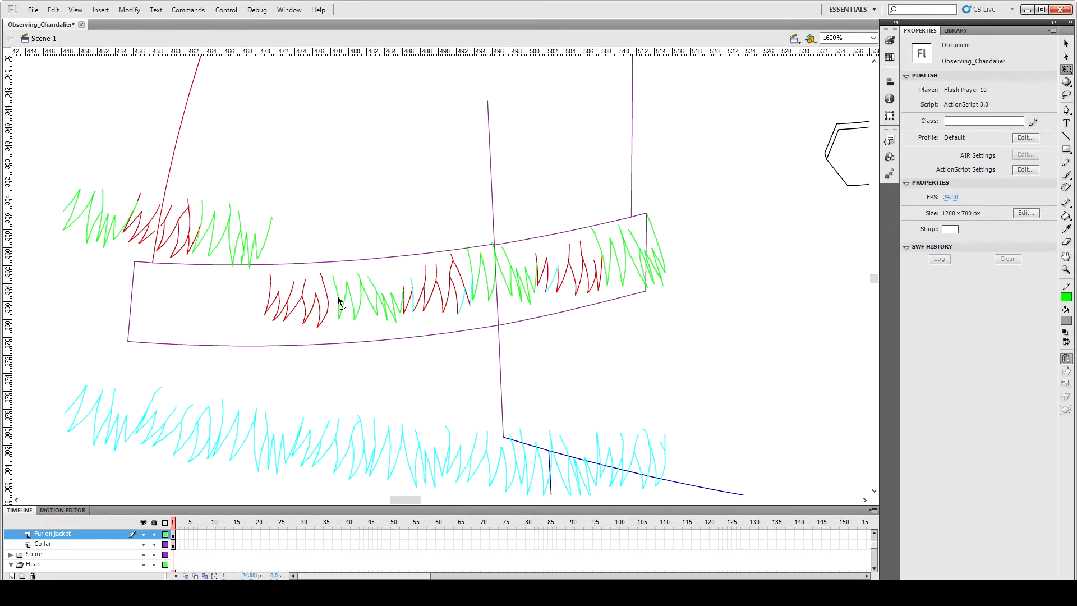
Step: Draw two short straight strands joining the copied green tuft to the red tuft on its left
key(n)
drag(337, 297, 331, 319)
key(v)
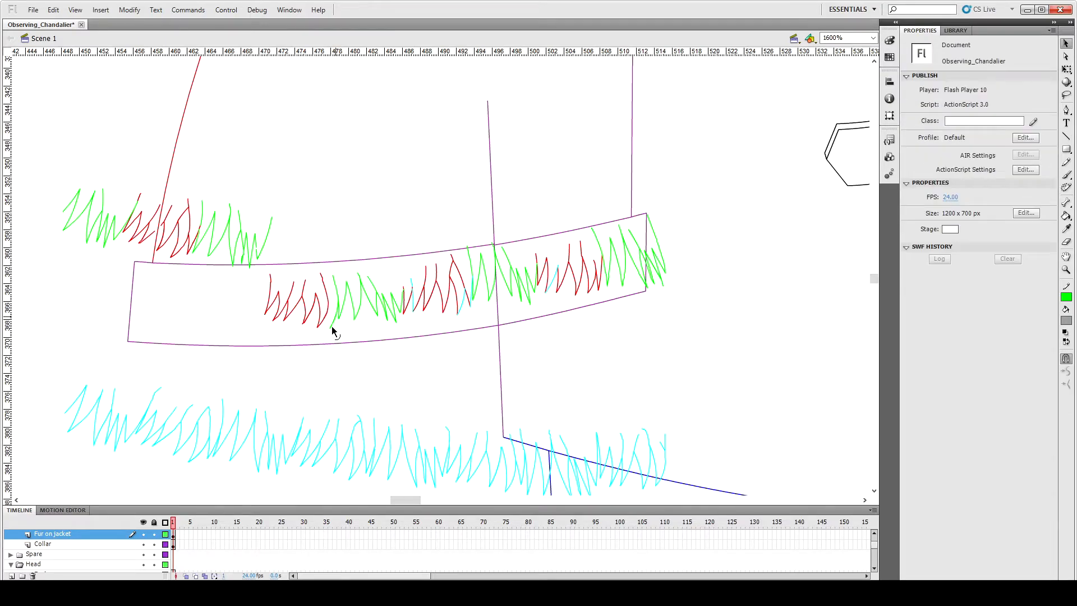
key(n)
drag(331, 327, 329, 303)
key(v)
Step: Remove the leftover strand ends at both sides of the newly placed red tuft
key(e)
click(320, 275)
key(v)
click(271, 278)
key(Delete)
click(272, 317)
key(Delete)
Step: Lower the next green tuft straight down into the trim, reduce its height to fit and adjust its left strands
click(267, 245)
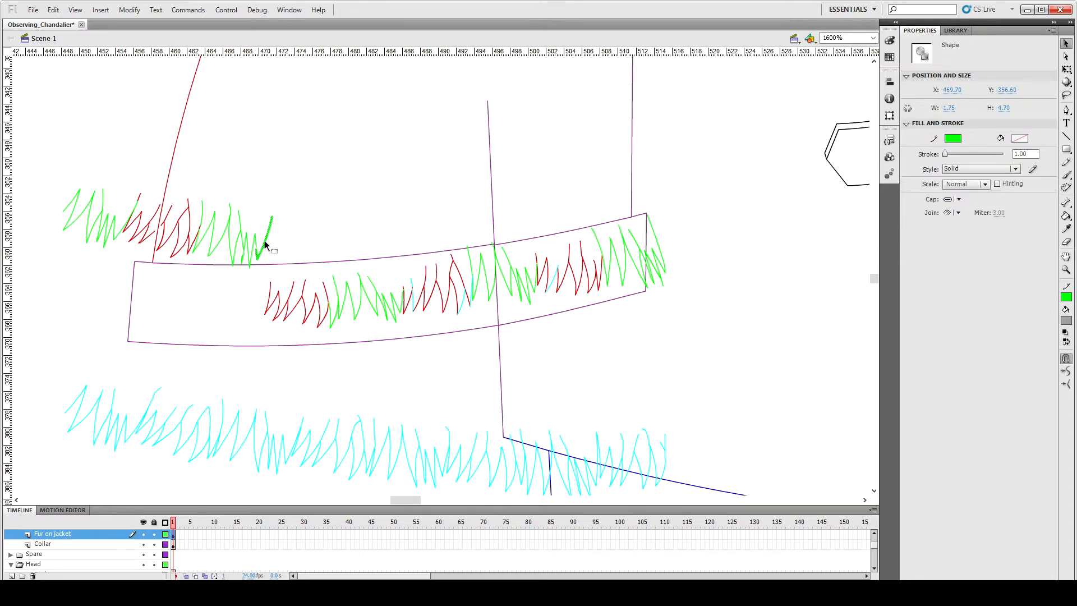
double_click(253, 239)
shift+click(202, 213)
key(shift+Down)
key(shift+Down)
key(shift+Down)
key(shift+Down)
key(shift+Down)
key(shift+Down)
key(shift+Down)
key(shift+Down)
key(shift+Down)
key(shift+Down)
key(shift+Down)
key(shift+Down)
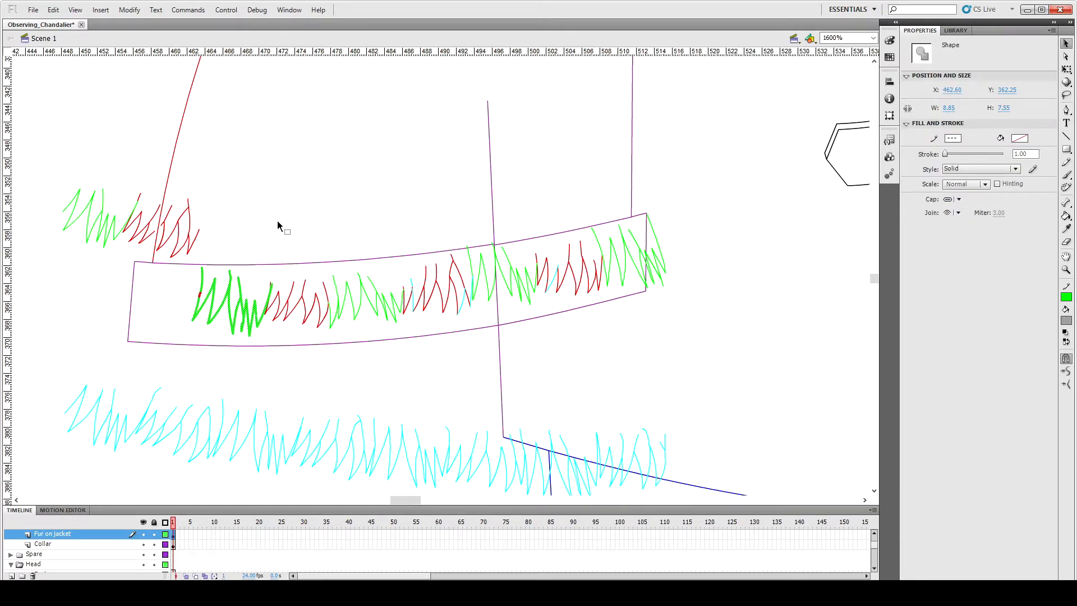
key(q)
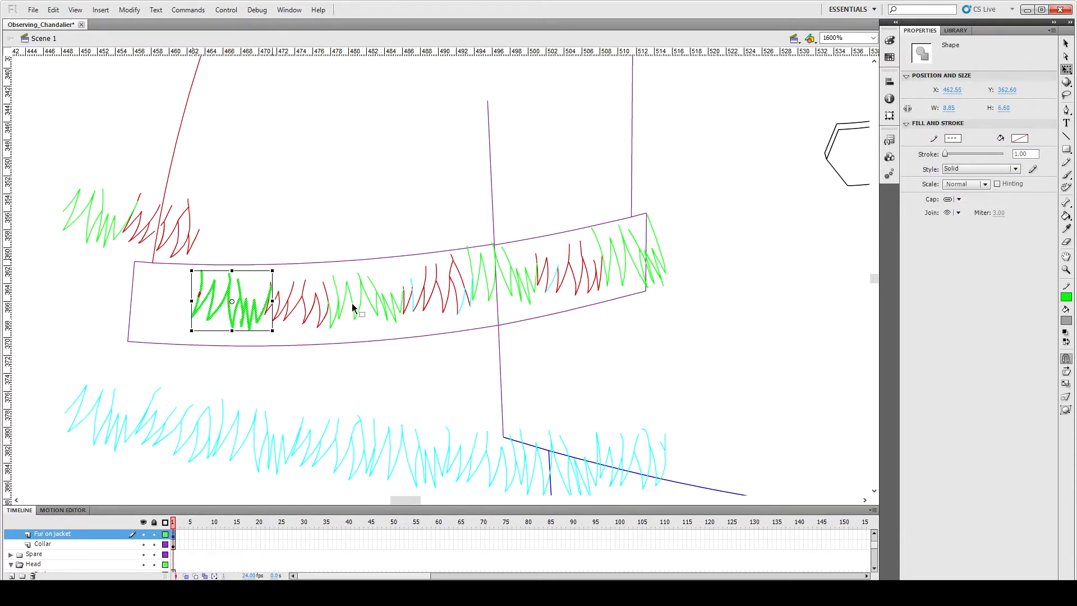
click(298, 208)
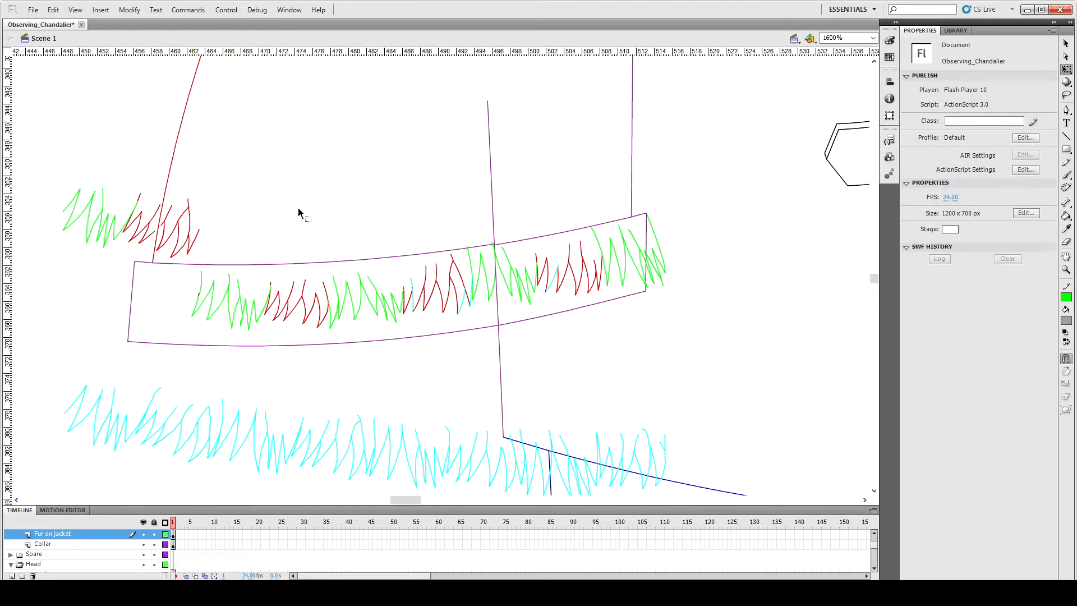
click(216, 305)
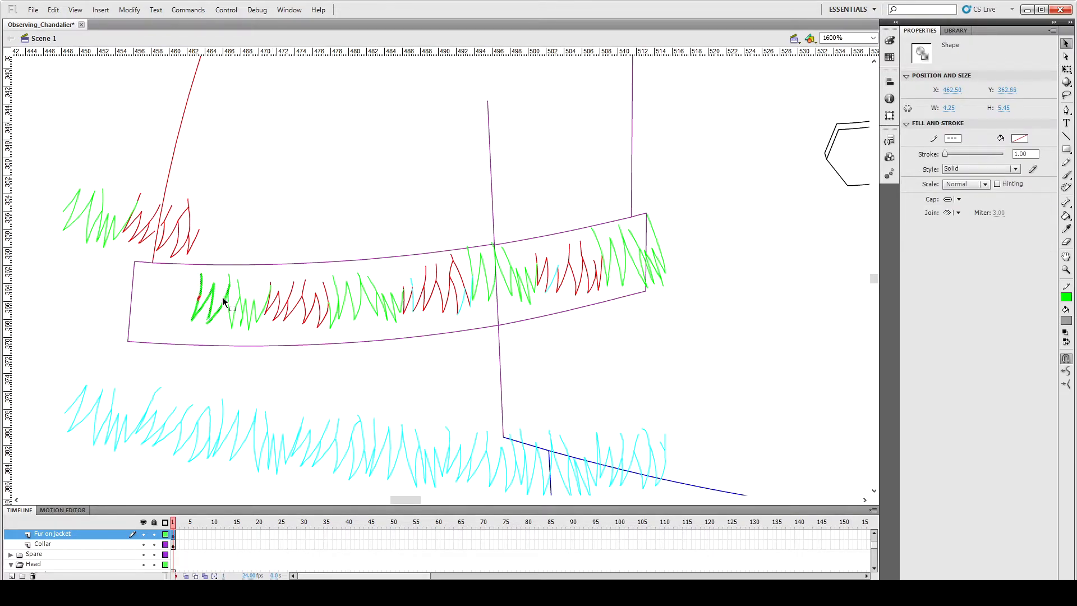
click(209, 329)
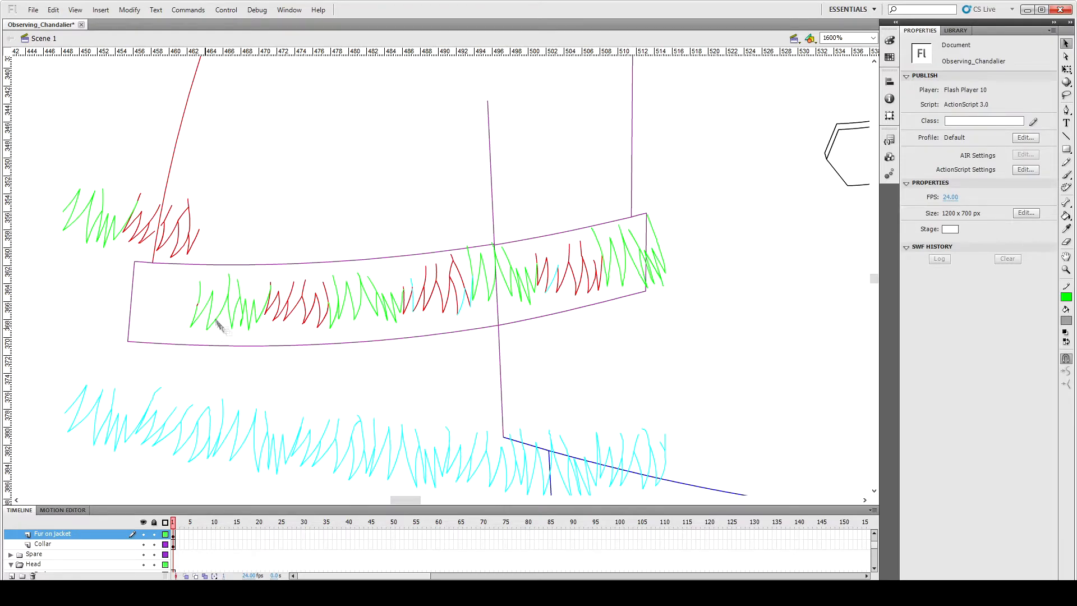
Step: Lower the remaining red tuft into the trim's left end, rotate it to follow the curve and align its outermost strand with the corner
click(194, 245)
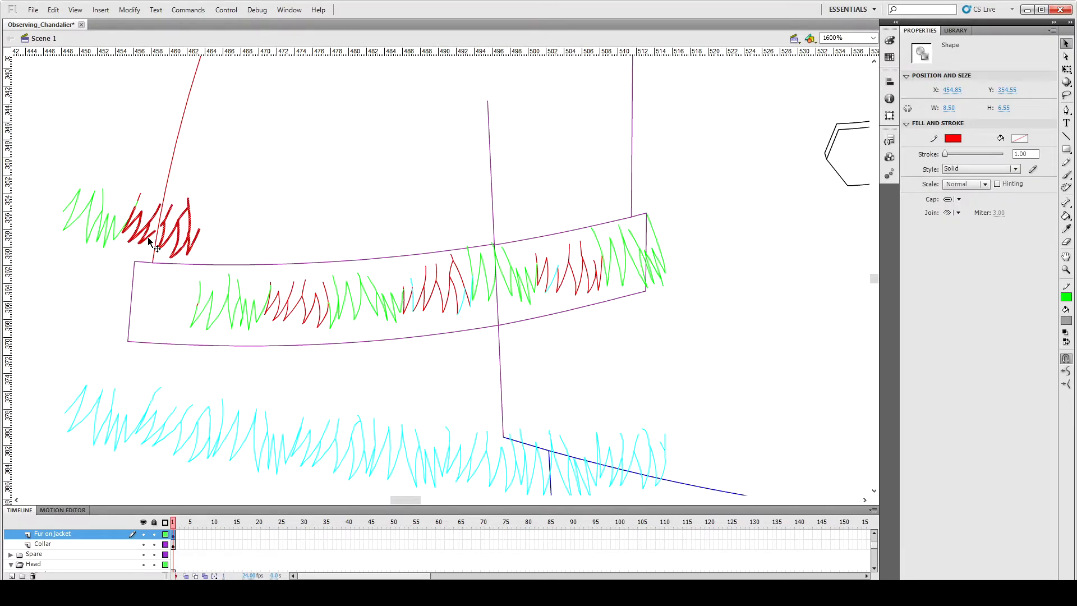
key(Down)
key(Down)
key(Down)
key(Down)
key(Down)
key(Down)
key(Down)
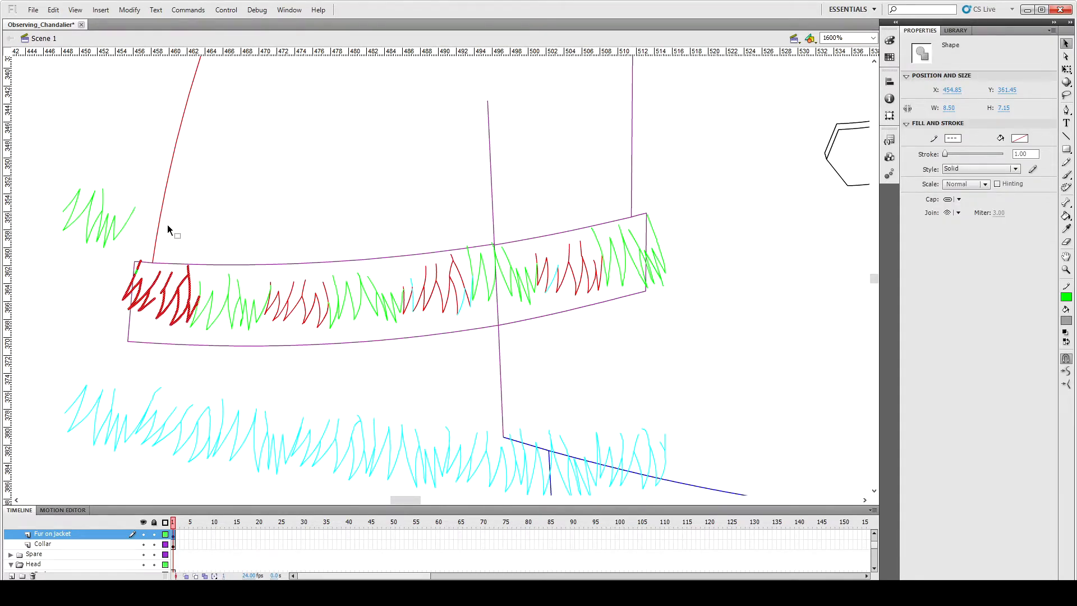
key(q)
drag(197, 250, 222, 274)
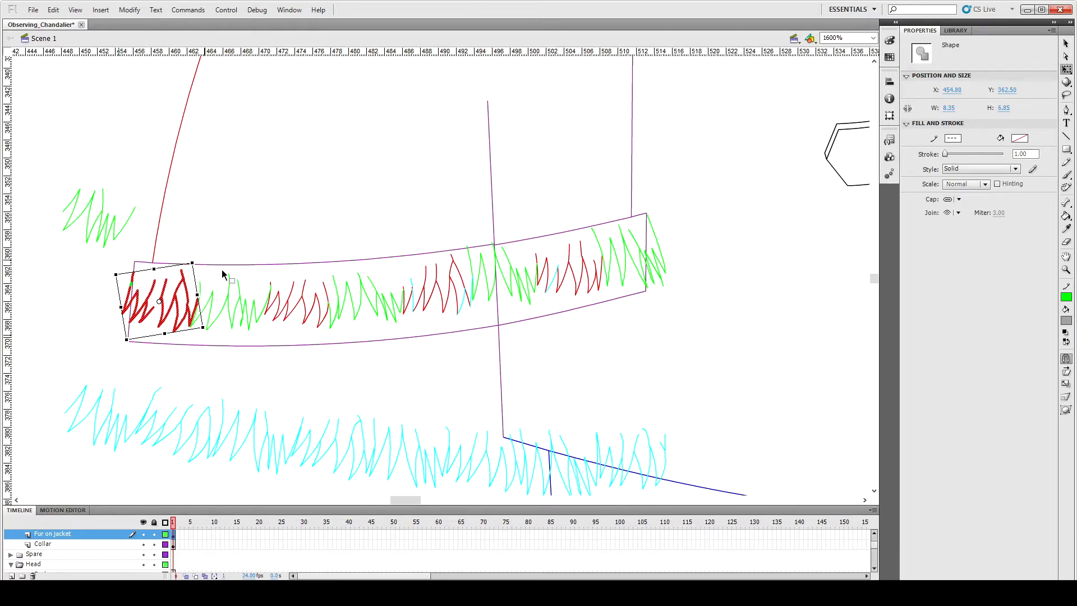
click(144, 315)
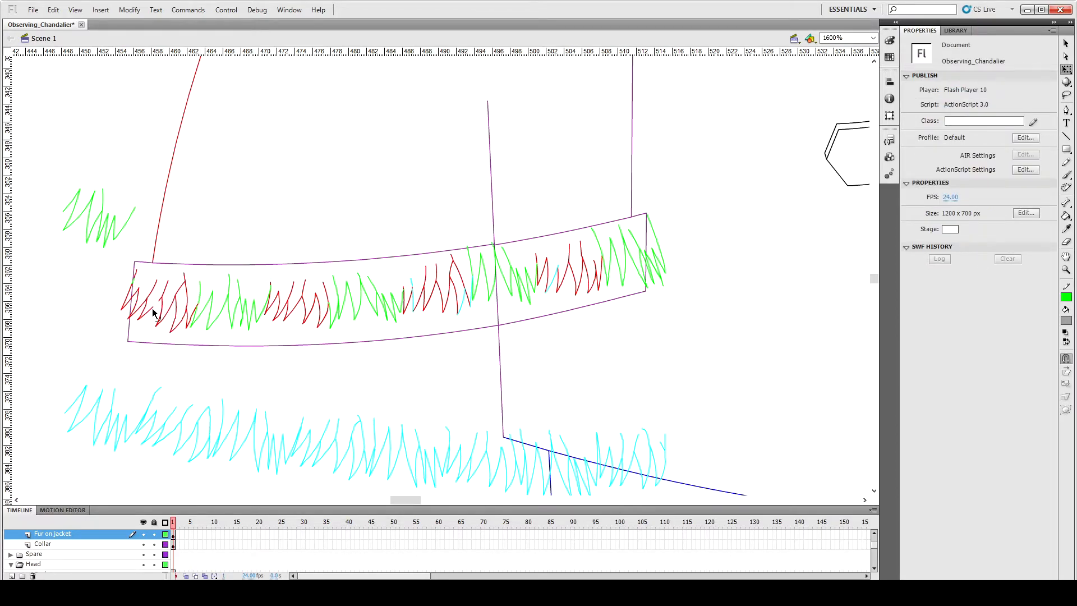
click(136, 275)
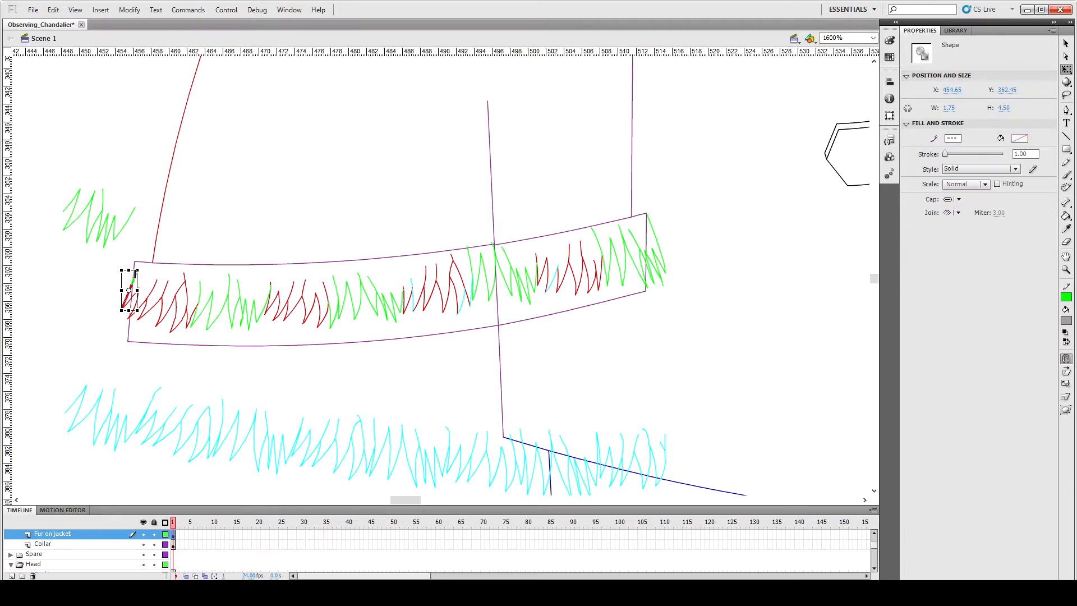
click(145, 251)
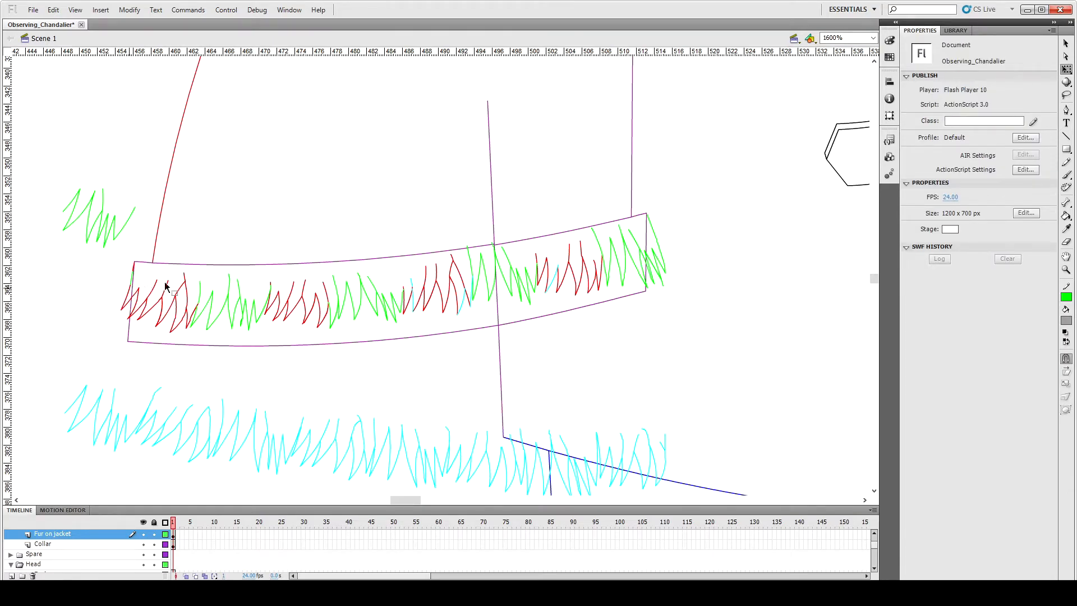
Step: Select all the red, green and cyan fur strokes inside the left sleeve's trim and recolour them brown
scroll(362, 286, down, 3)
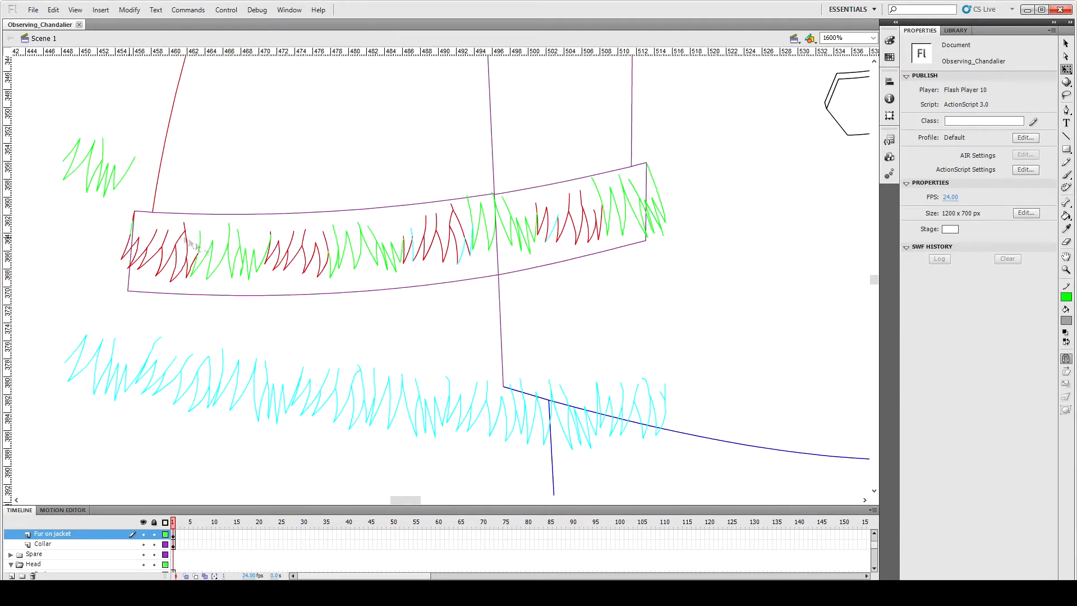
click(128, 240)
shift+click(229, 259)
shift+click(299, 259)
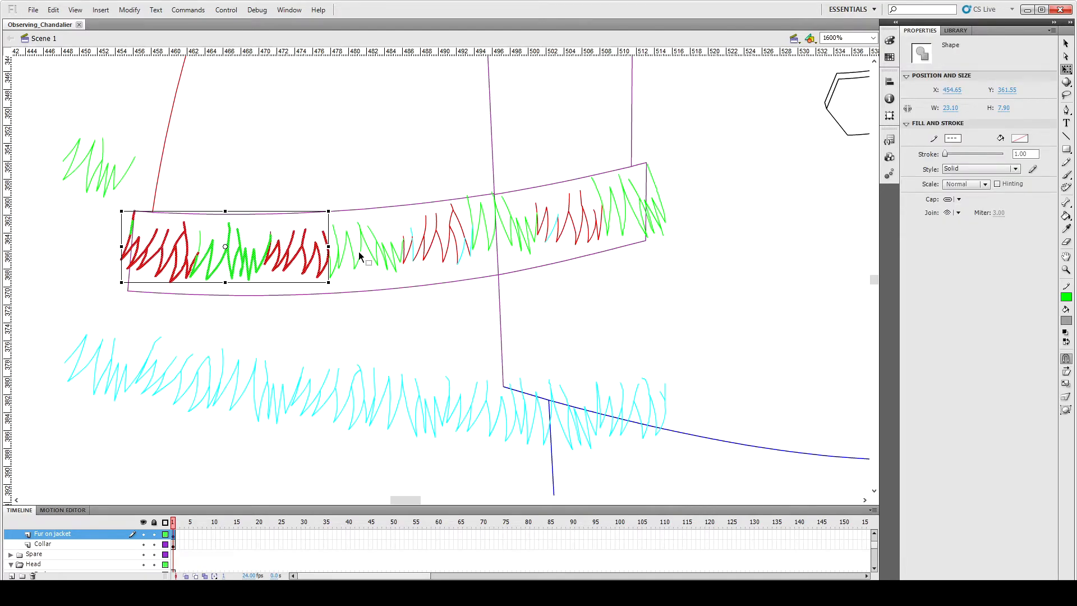
shift+click(362, 256)
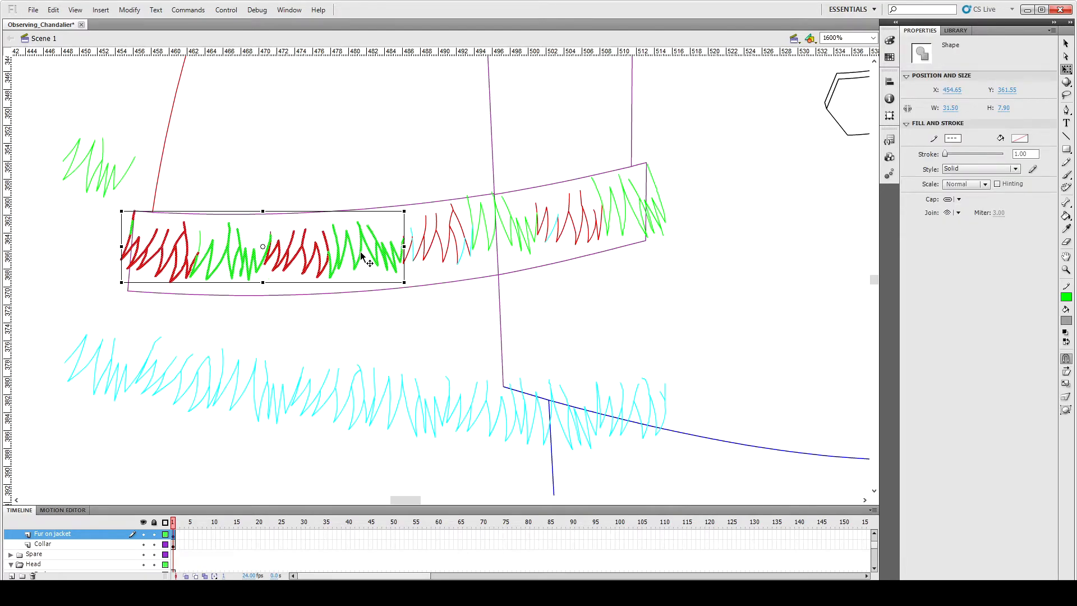
shift+click(449, 229)
shift+click(489, 234)
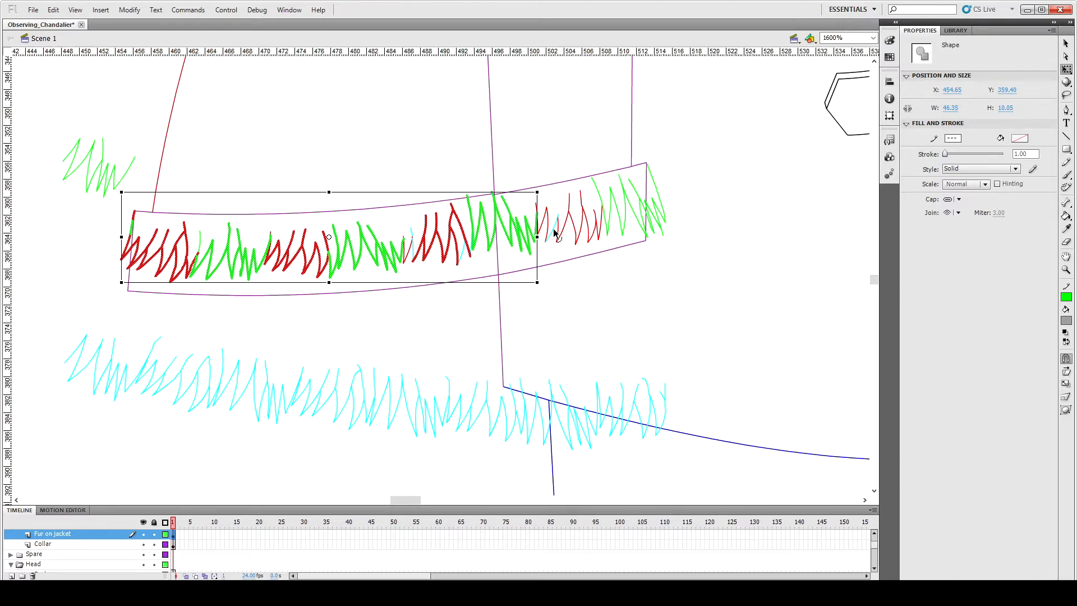
shift+click(599, 219)
shift+click(621, 221)
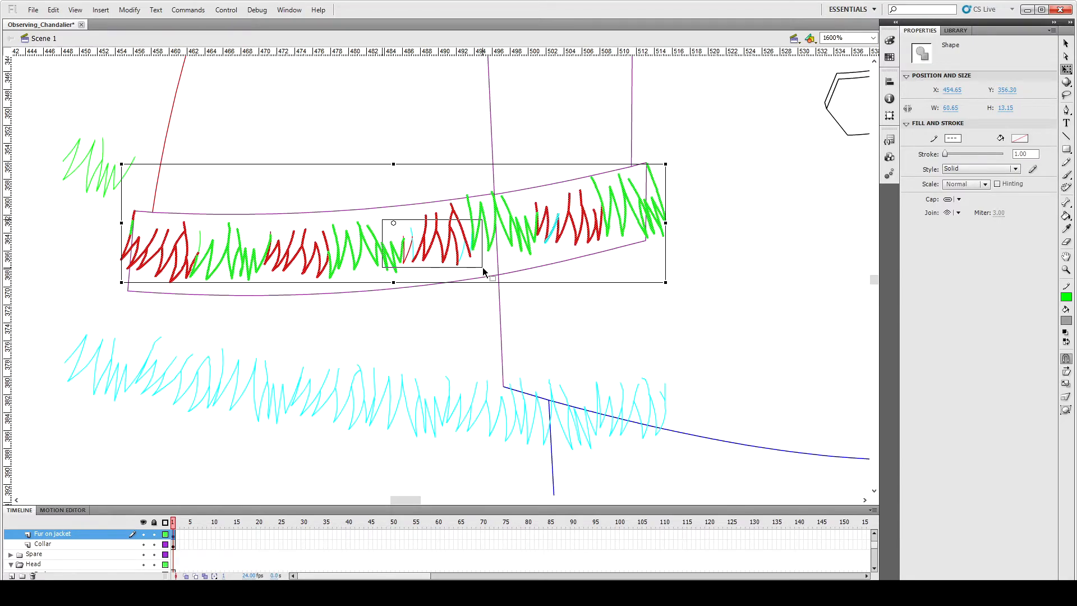
click(1067, 297)
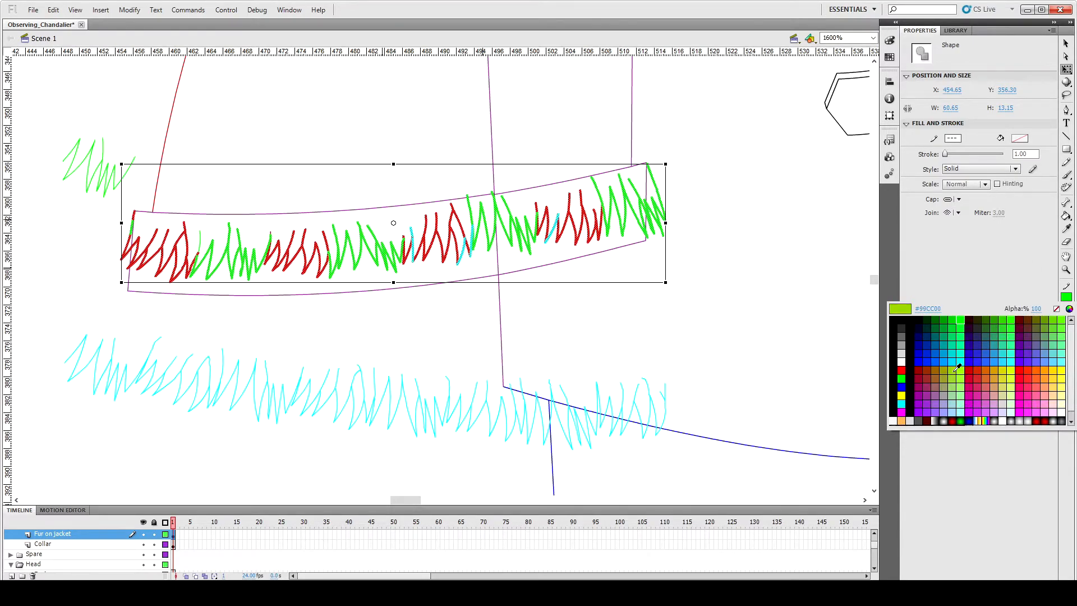
click(933, 371)
click(439, 333)
Step: Match the leftover strand in the left part of the fur to the sampled brown stroke colour
click(200, 244)
key(i)
click(293, 254)
key(v)
click(247, 230)
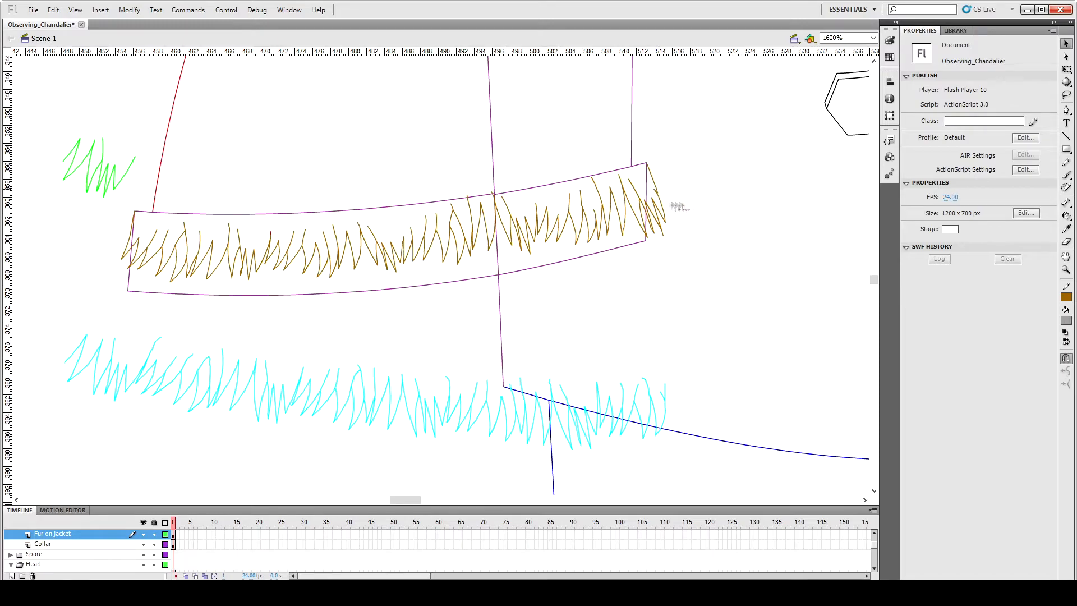
Step: Copy the trim's upper edge from the Collar layer, hide that layer and paste the edge in place on the Fur on jacket layer
click(308, 214)
shift+click(559, 185)
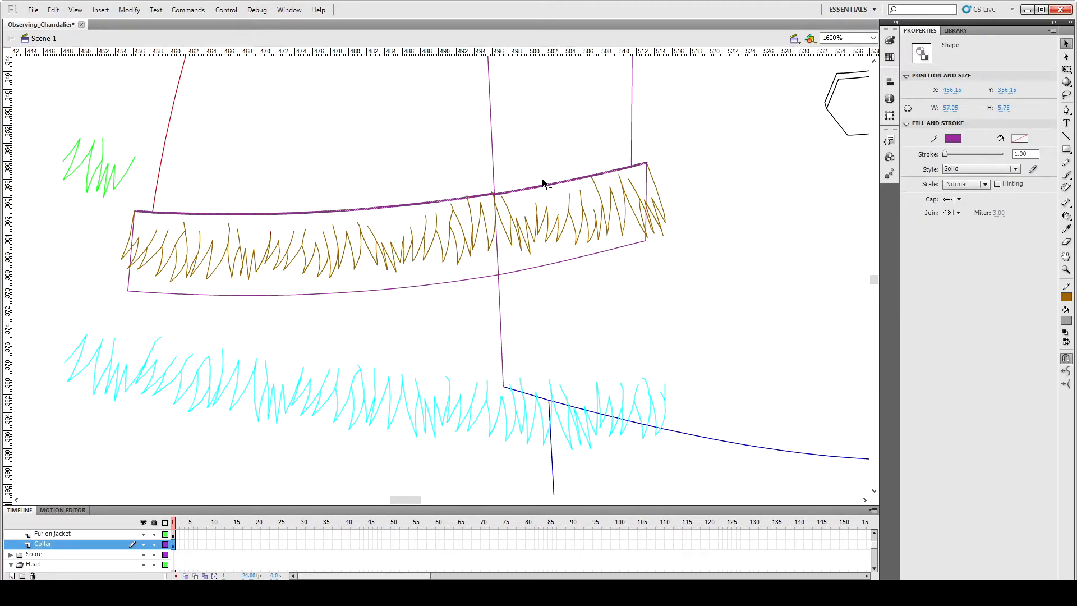
click(143, 544)
click(288, 264)
key(ctrl+shift+v)
click(306, 283)
Step: Recolour the small red strand remnant in the fur with the brown sampled from a neighbouring strand
drag(279, 231, 261, 250)
key(i)
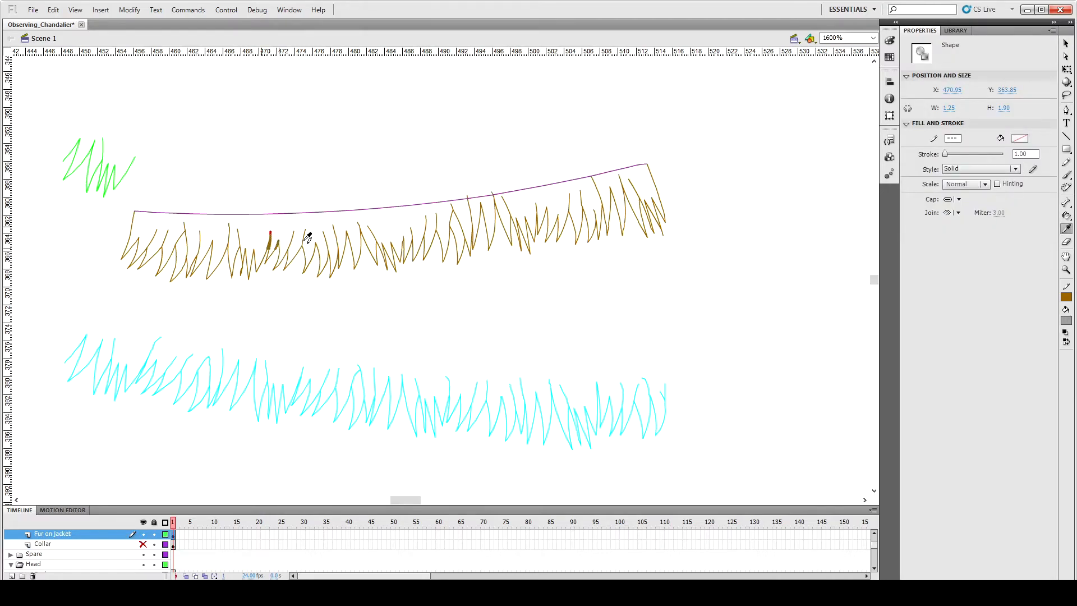
click(306, 236)
key(v)
click(379, 306)
Step: Delete the two strand tips that stick out above the pasted upper edge
click(466, 197)
key(Delete)
click(492, 192)
key(Delete)
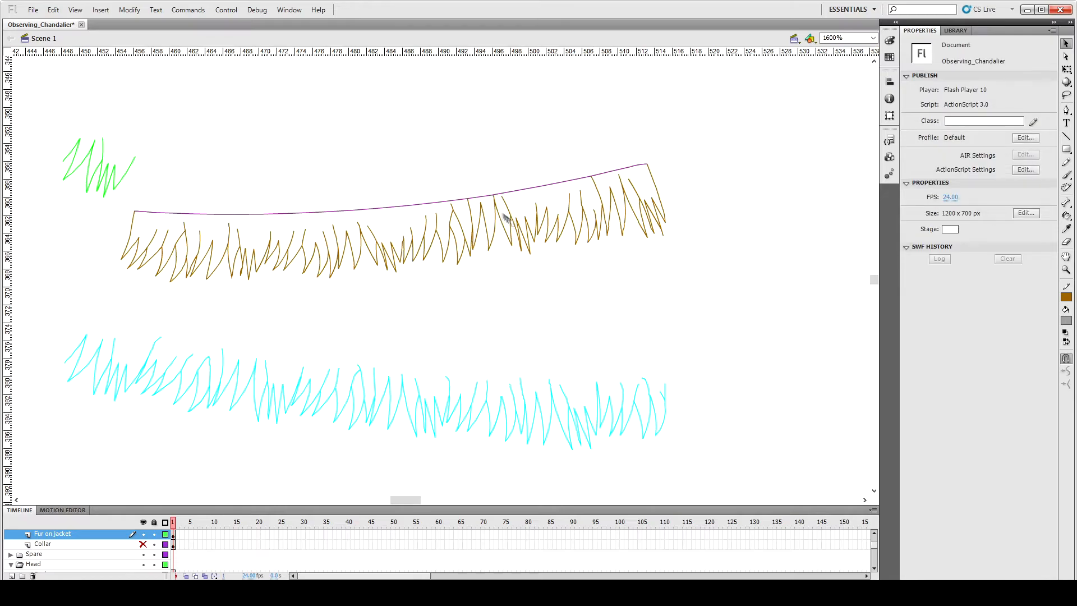
Step: Delete the unused green tuft above the left end of the fur strip
key(ctrl+minus)
key(ctrl+minus)
drag(316, 220, 367, 256)
key(Delete)
Step: Copy a piece of the red fill from the right sleeve's fur trim and place it beside the brown fur strip
click(734, 181)
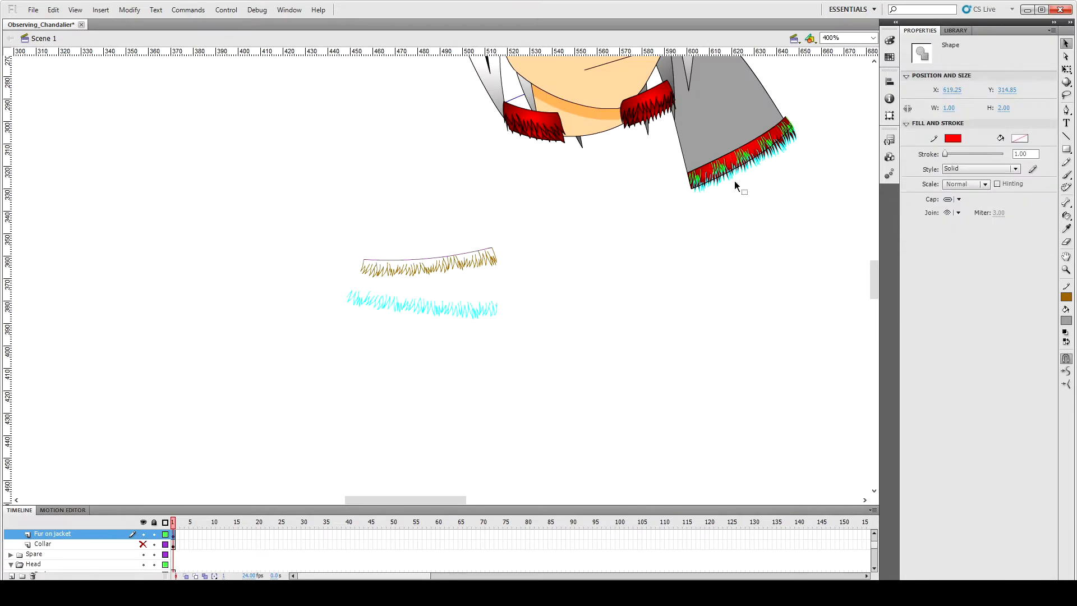
click(750, 147)
key(ctrl+c)
key(ctrl+v)
drag(441, 276, 349, 247)
Step: Fill the brown-outlined fur strip with the red gradient using the Paint Bucket
key(k)
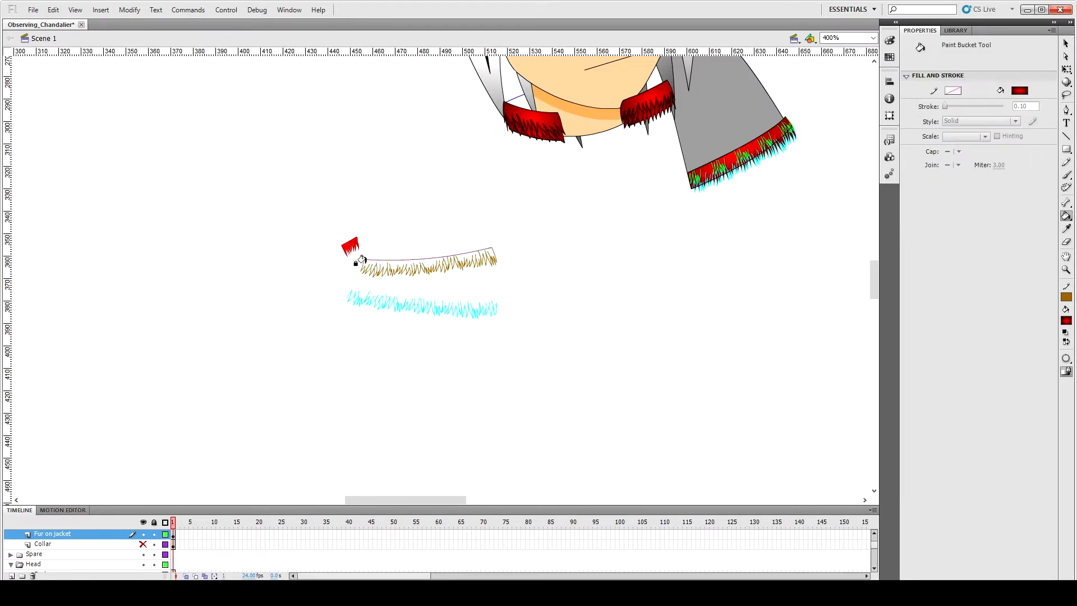
click(439, 263)
click(461, 258)
click(485, 254)
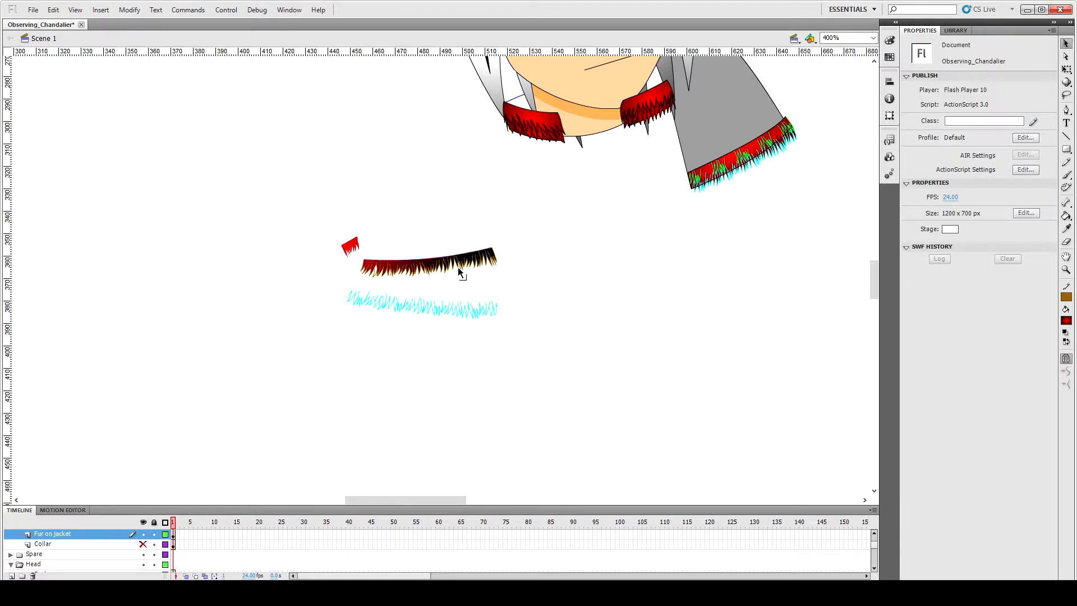
Step: Centre the red gradient on the fur strip and rotate it with the Gradient Transform tool
key(ctrl+equal)
key(f)
click(260, 217)
drag(227, 213, 423, 247)
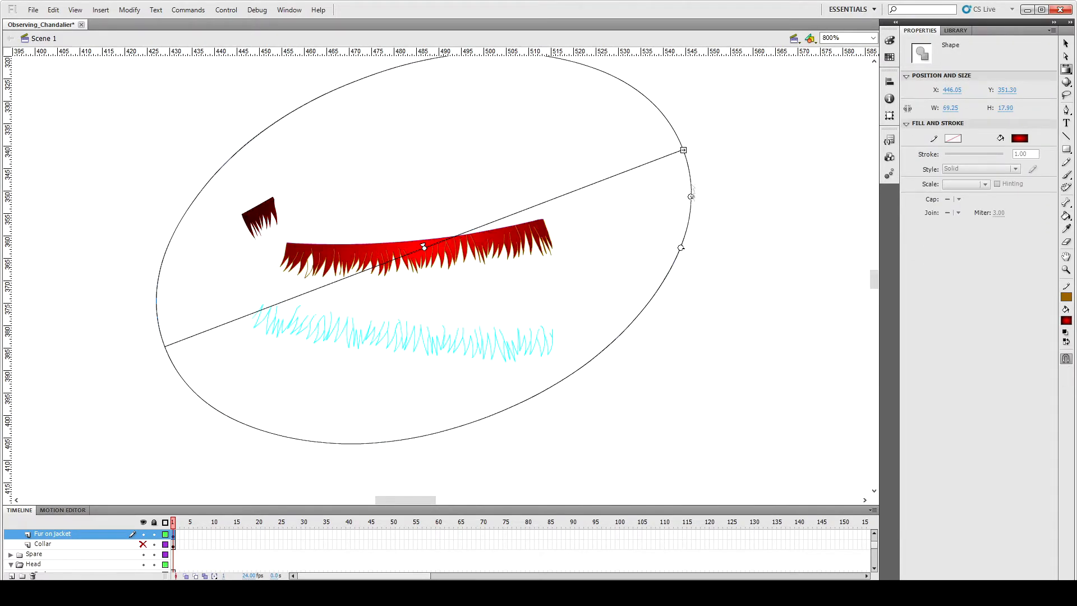
drag(680, 248, 693, 359)
click(608, 308)
key(v)
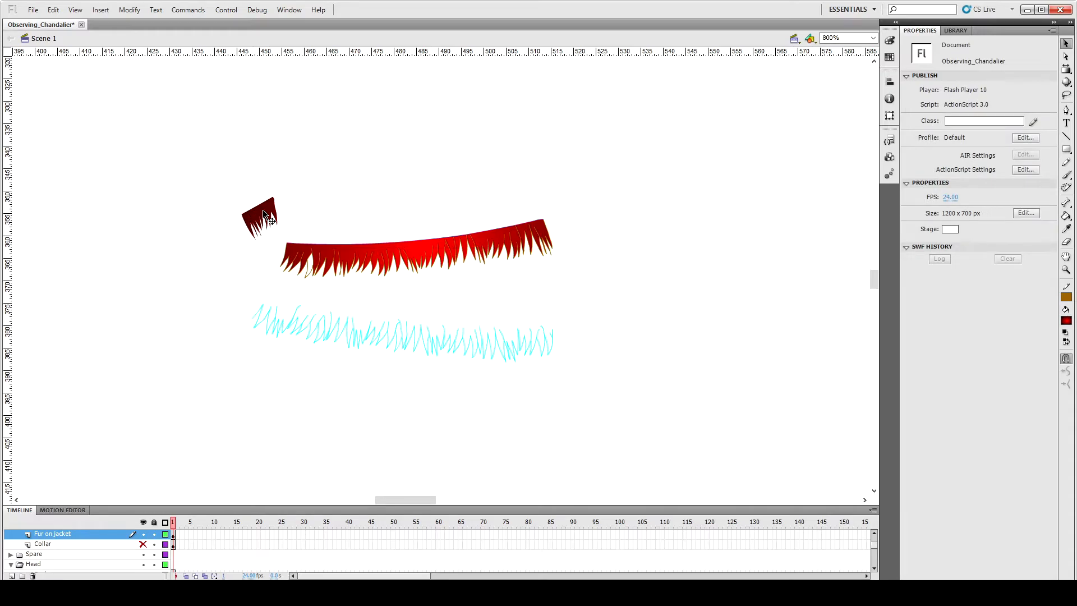
Step: Delete the spare red sample piece beside the filled fur strip
click(261, 219)
key(Delete)
click(385, 258)
click(477, 308)
Step: Show the Collar layer and place a copy of the brown fur strokes slightly below and left of the originals
click(143, 544)
double_click(460, 265)
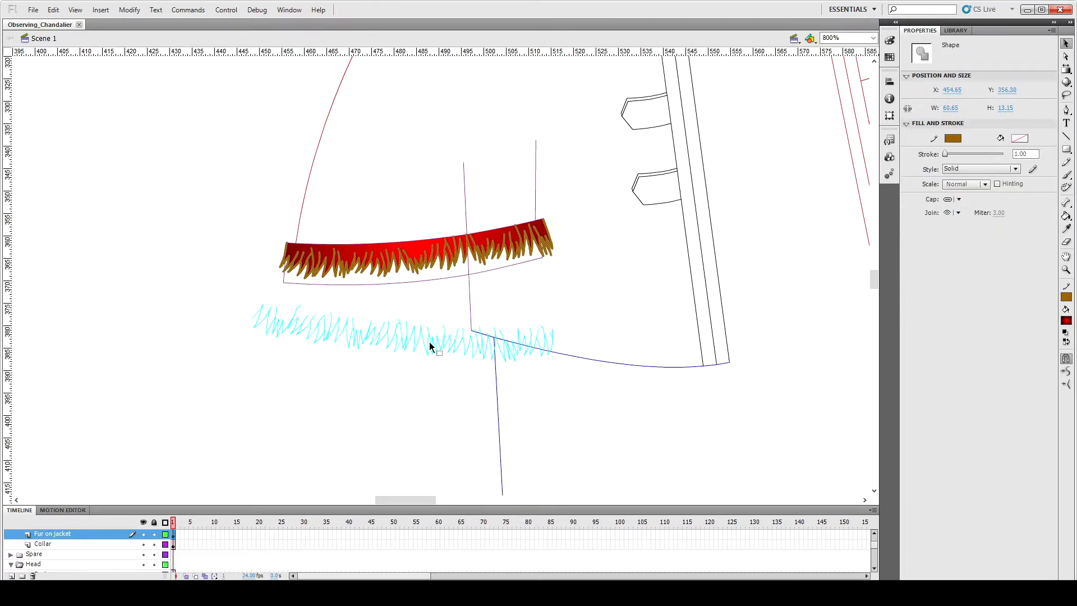
key(Down)
key(Down)
key(Down)
key(Down)
key(Down)
key(Down)
key(Left)
key(Left)
key(Left)
key(Left)
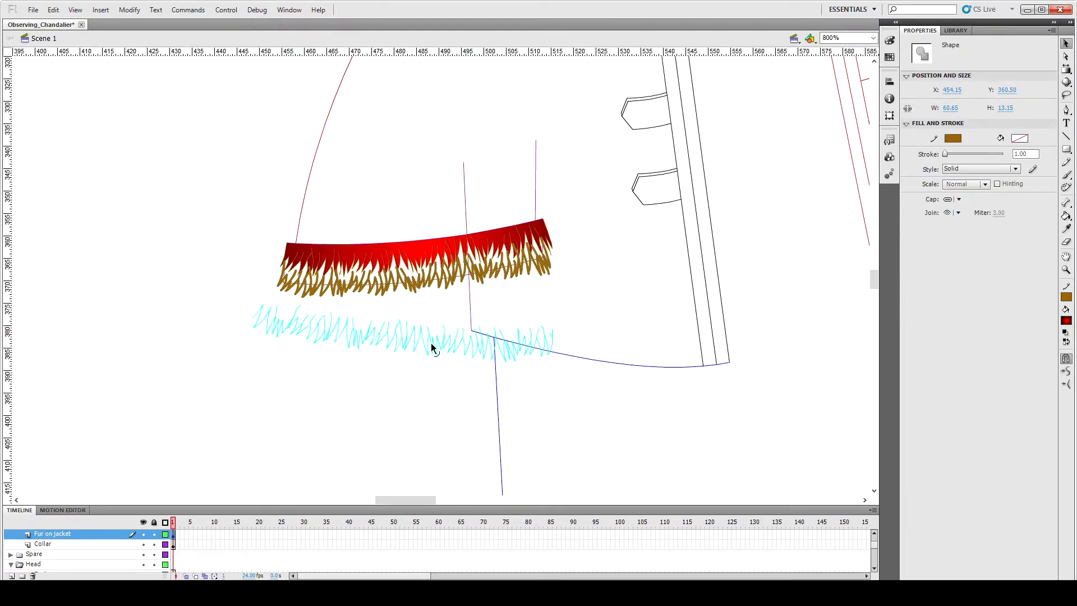
Step: Recolour the copied fur strokes cyan
click(954, 139)
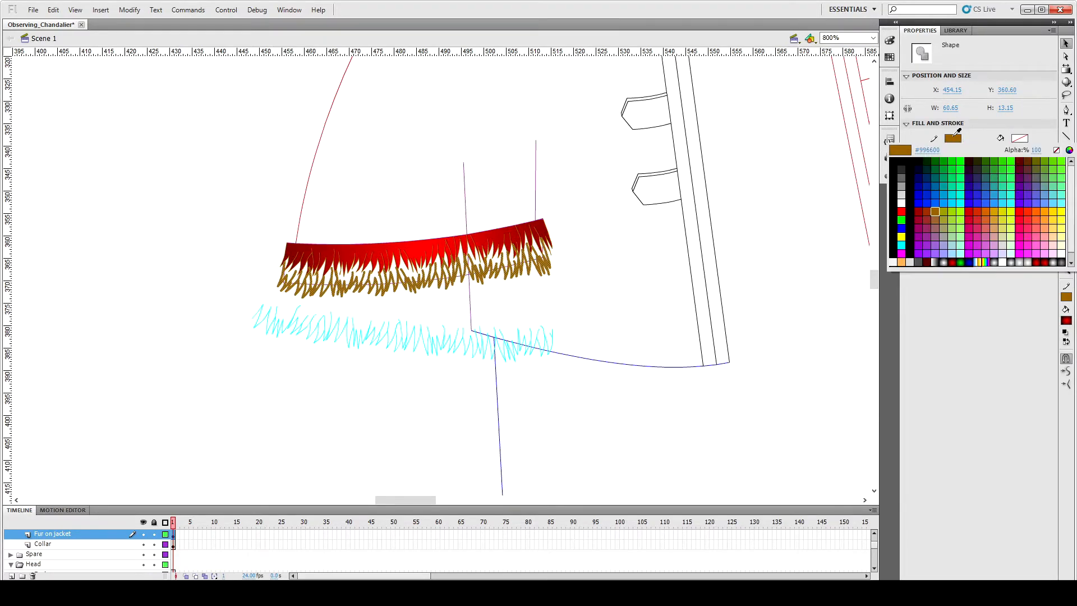
click(903, 251)
click(583, 302)
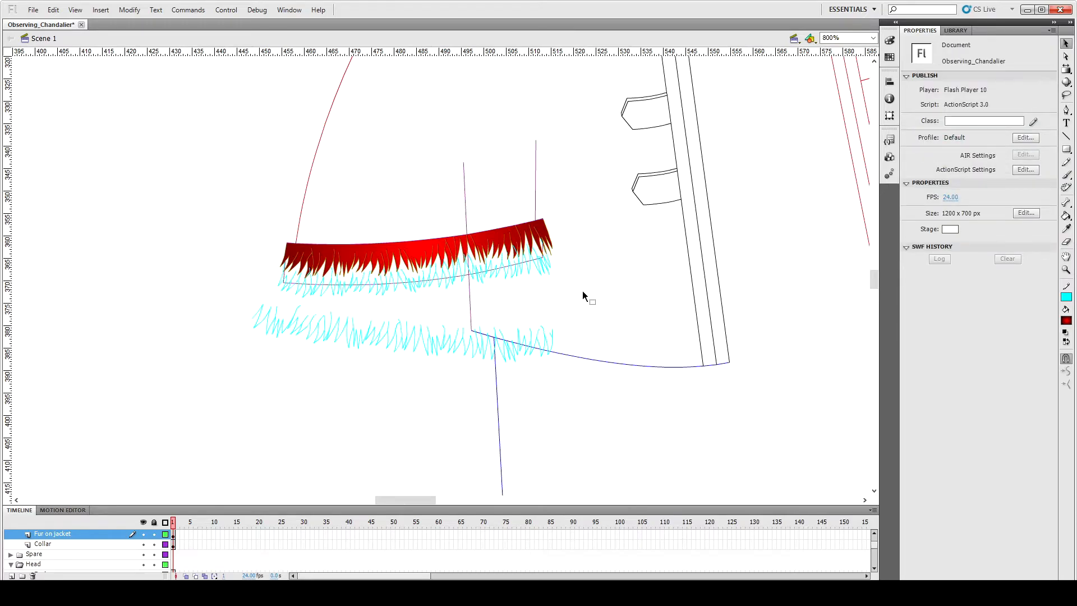
Step: Copy a dark red piece of fill from the right sleeve's fur trim and place it below the left sleeve's trim
key(ctrl+equal)
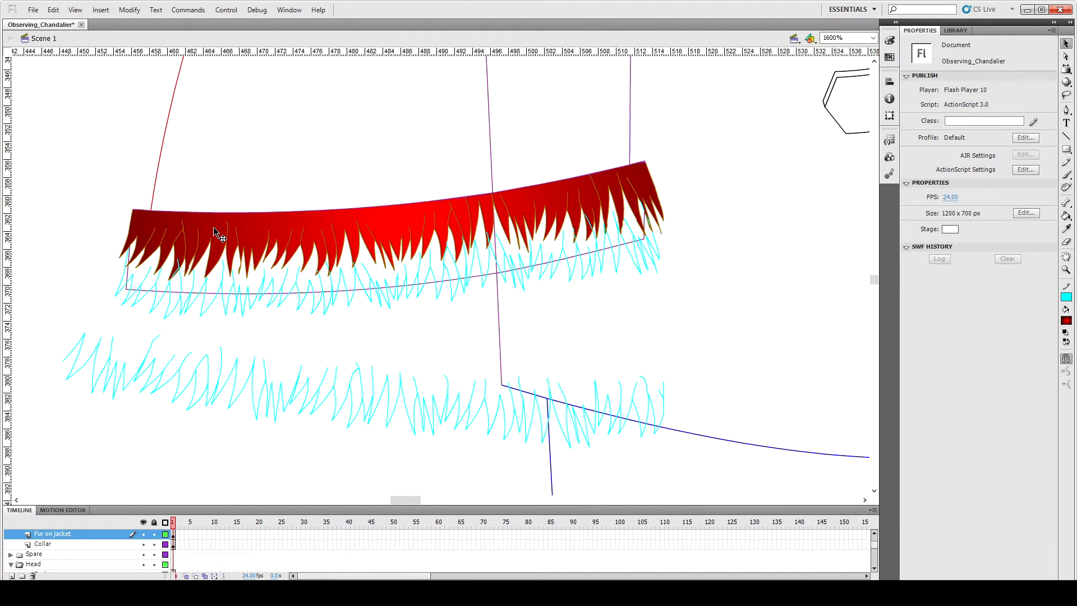
click(213, 227)
click(440, 292)
click(447, 243)
click(445, 303)
key(ctrl+minus)
key(ctrl+minus)
click(711, 176)
key(ctrl+equal)
key(ctrl+equal)
key(ctrl+equal)
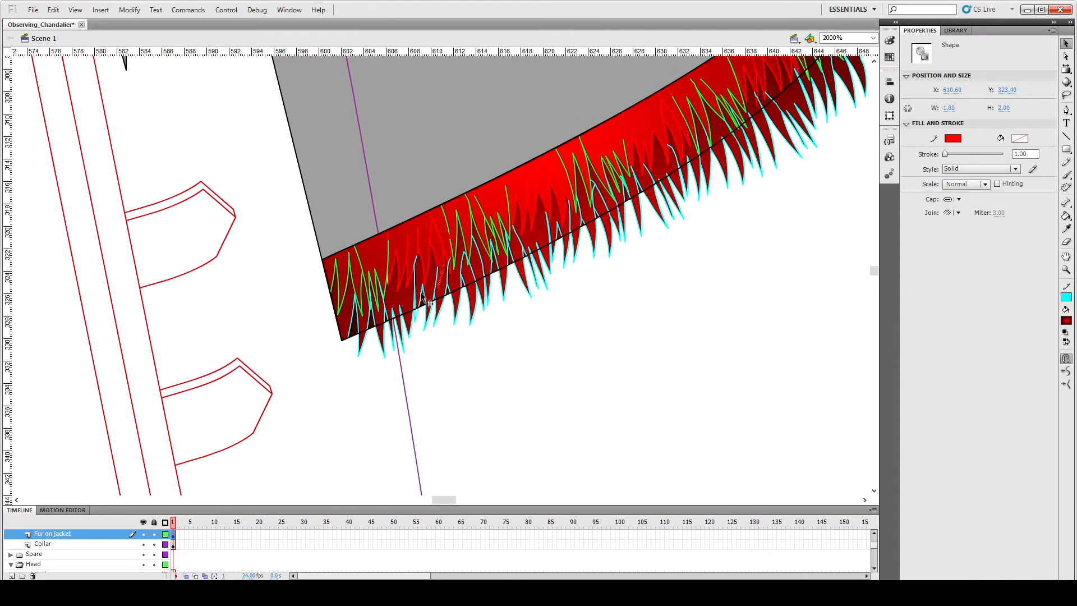
drag(385, 373, 478, 305)
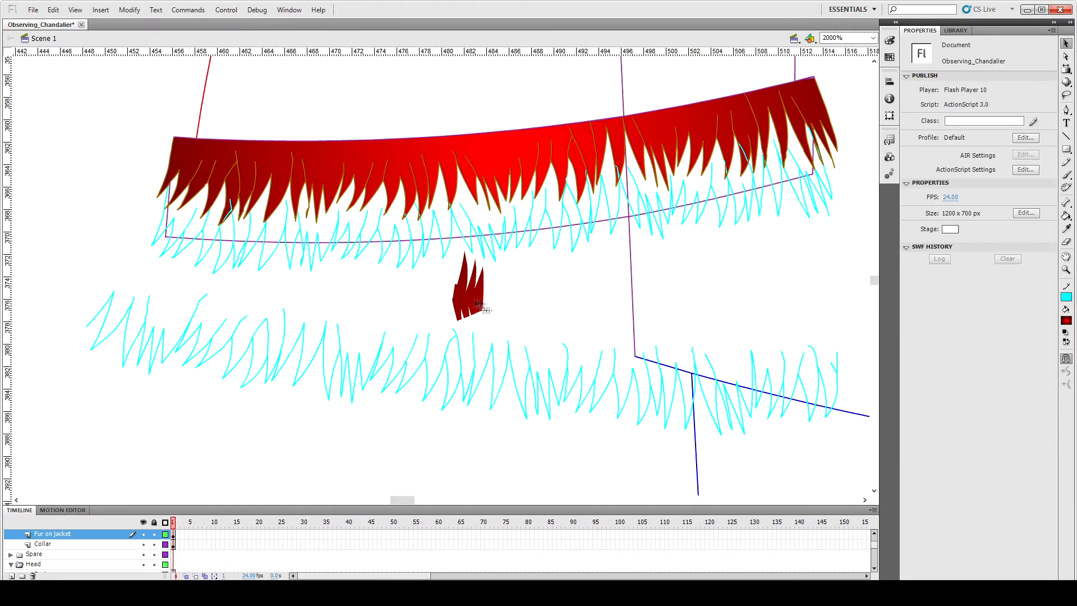
Step: Fill the cyan-outlined lower fur row with the dark red gradient using the Paint Bucket
key(k)
click(436, 216)
click(465, 214)
click(559, 202)
click(579, 202)
click(592, 202)
click(624, 183)
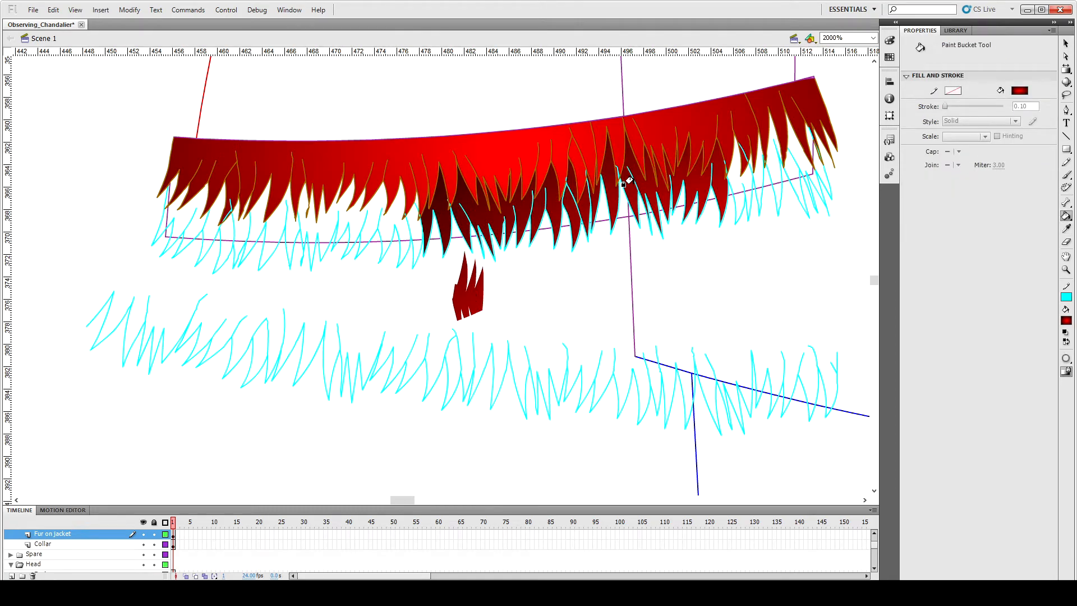
click(732, 176)
click(756, 171)
click(777, 168)
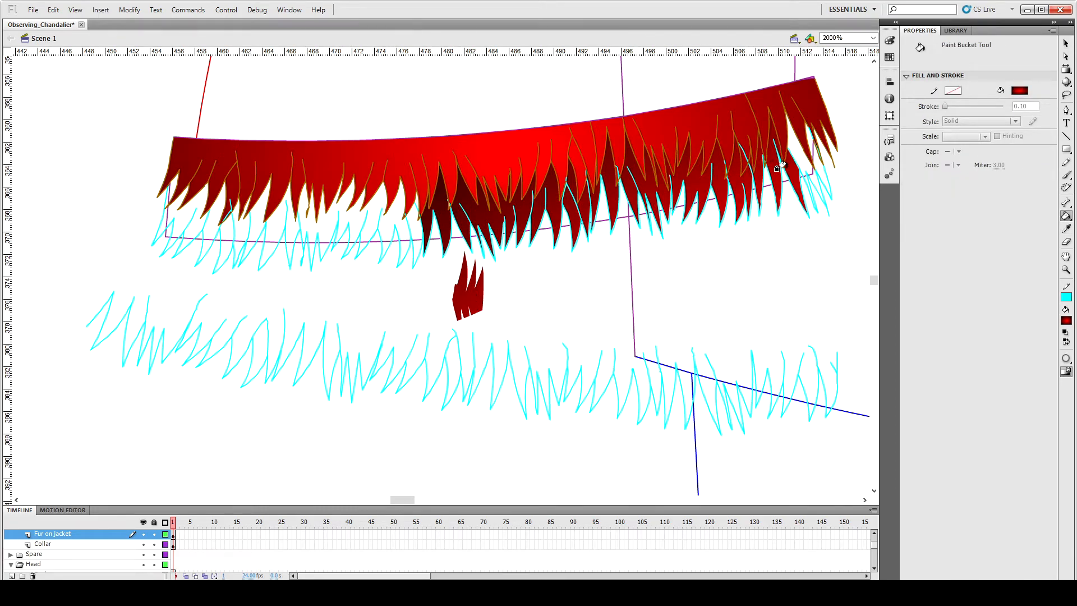
click(410, 220)
click(287, 224)
click(236, 227)
click(194, 223)
click(191, 224)
Step: Reposition and rotate the red gradient on the lower fur row with the Gradient Transform tool
key(f)
click(479, 307)
drag(724, 301, 542, 291)
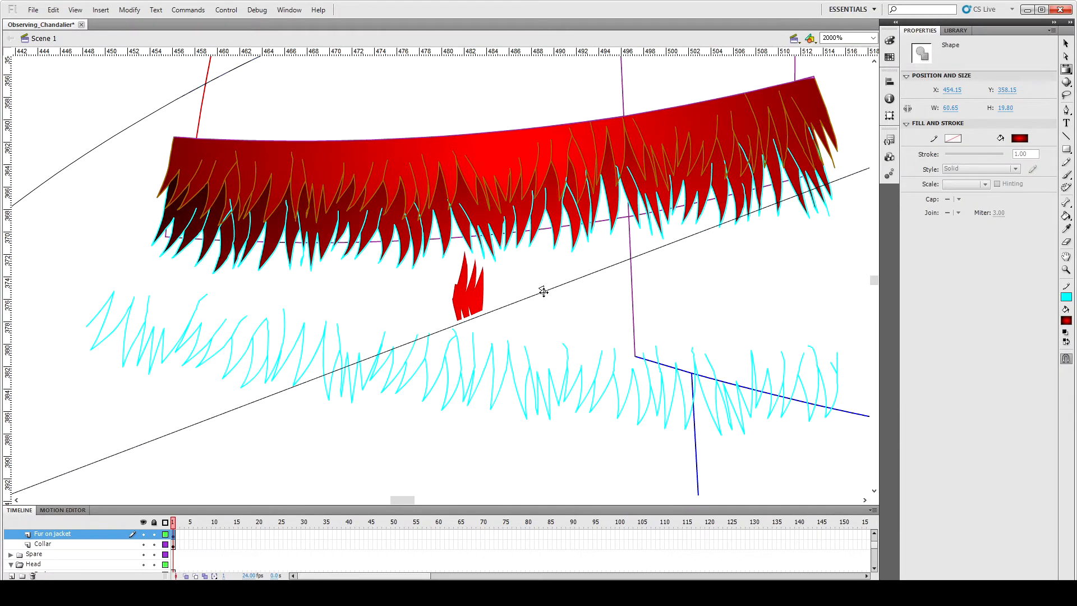
key(ctrl+minus)
key(ctrl+minus)
drag(645, 257, 636, 336)
click(425, 384)
key(ctrl+equal)
key(ctrl+equal)
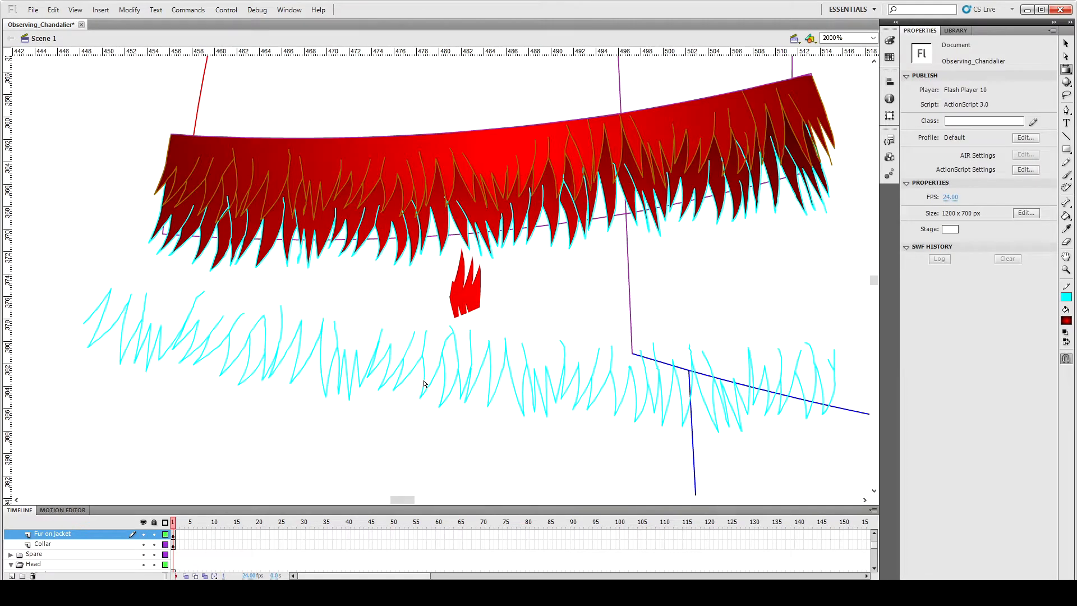
Step: Delete the spare red sample piece and the spare row of cyan fur strokes below the trim
mouse_move(474, 301)
mouse_down()
mouse_move(529, 292)
mouse_move(527, 318)
mouse_up()
click(520, 435)
click(543, 401)
key(Delete)
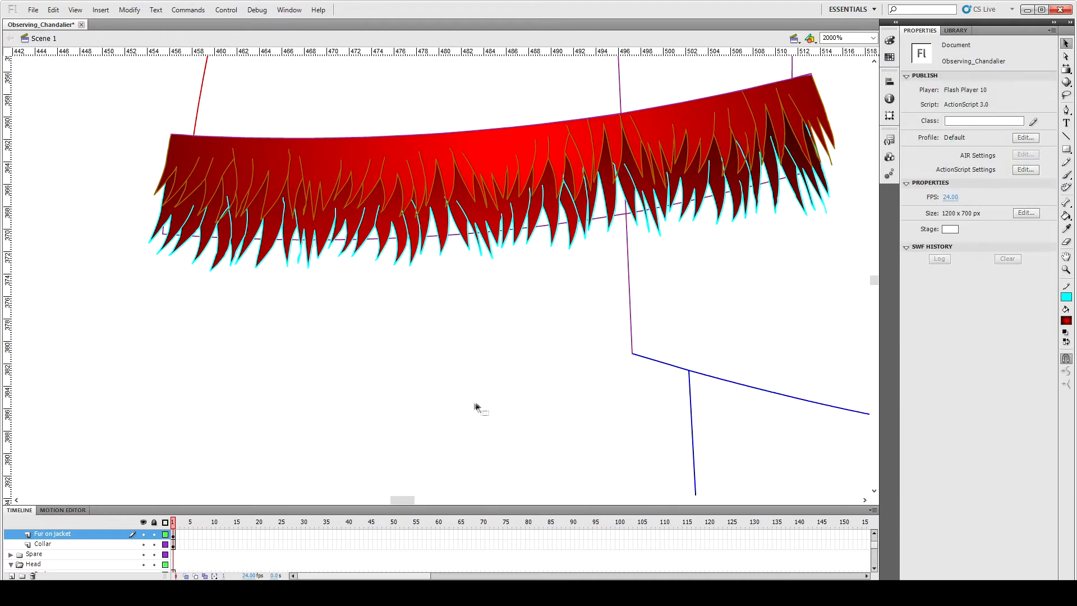
Step: Paste a dark red fur sample below the left sleeve's trim and fill the gaps behind the cyan strands with its sampled gradient
key(ctrl+minus)
key(ctrl+minus)
click(585, 88)
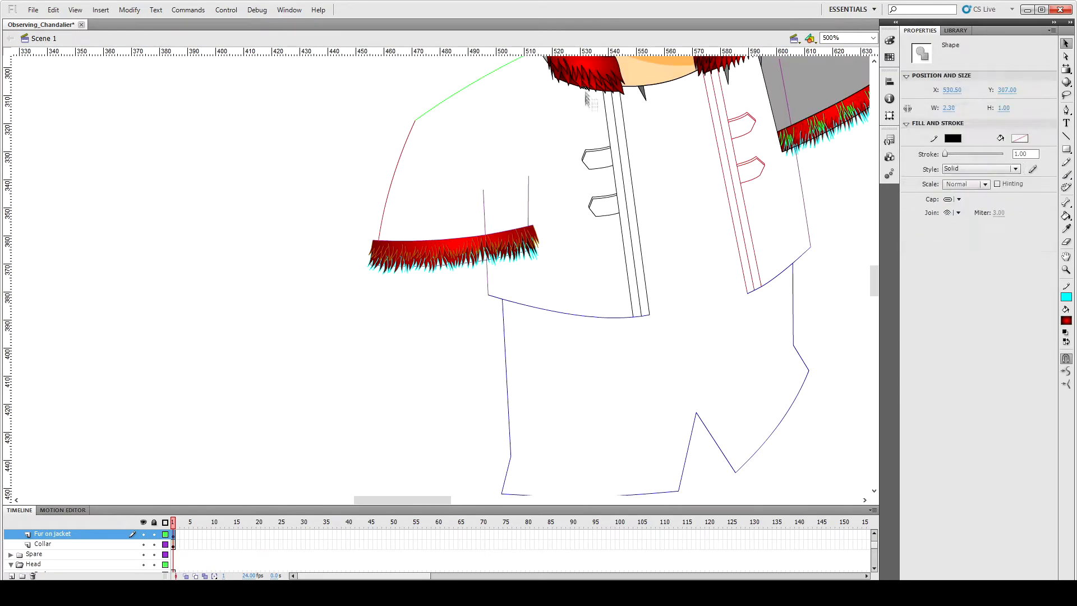
key(ctrl+equal)
key(ctrl+equal)
click(443, 272)
scroll(438, 378, down, 5)
drag(421, 500, 404, 500)
scroll(441, 326, down, 3)
click(441, 325)
key(ctrl+v)
click(445, 294)
key(i)
click(435, 283)
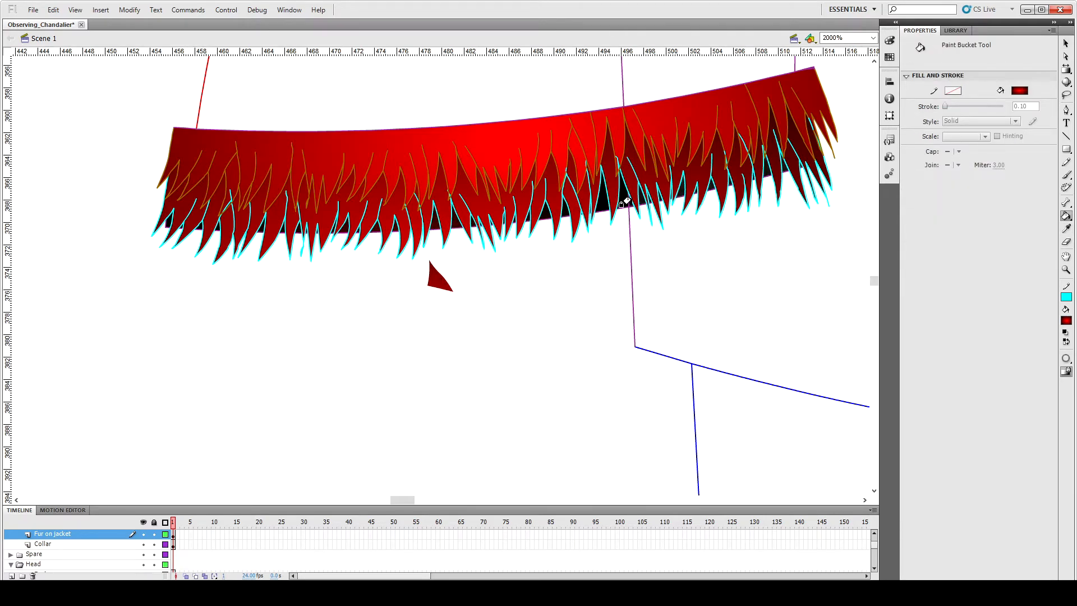
Step: Delete the spare dark red sample and select the dark gap fills on the Collar layer
key(v)
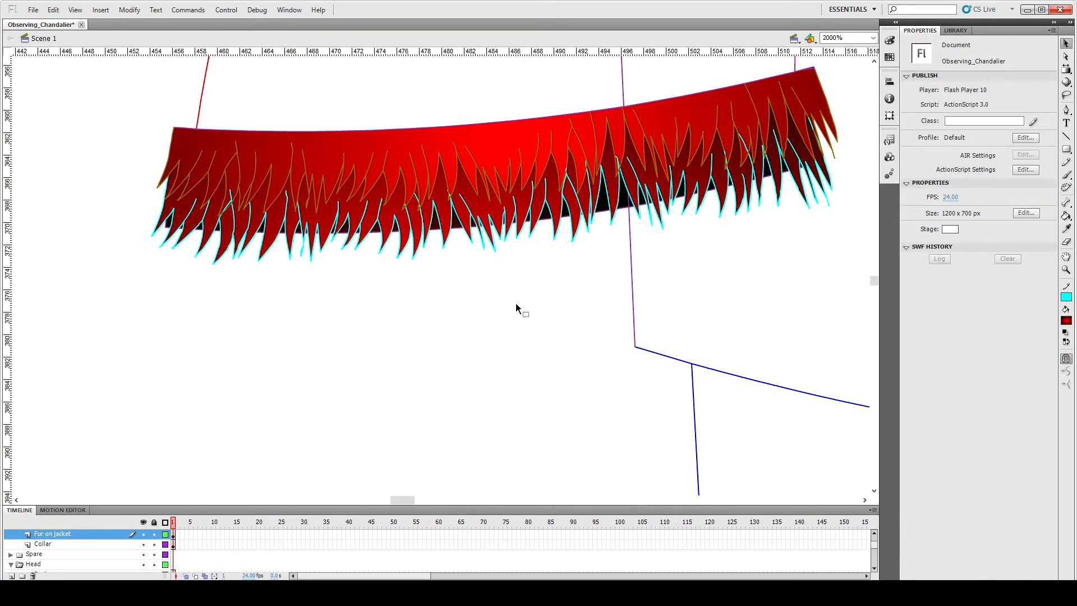
click(444, 212)
click(471, 292)
click(456, 226)
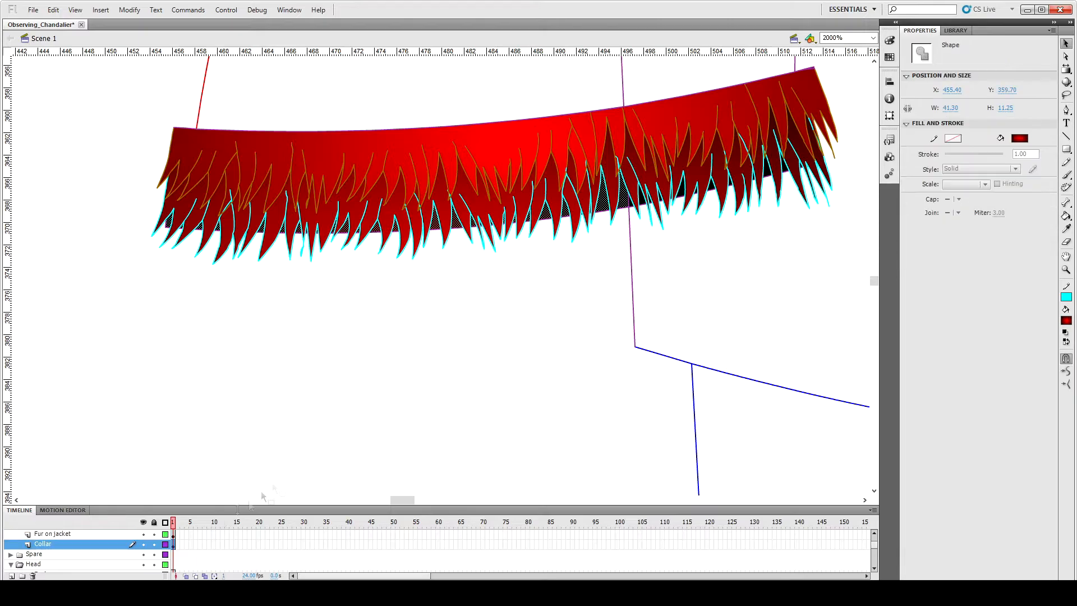
Step: Hide the Collar layer and recolour all the left sleeve fur trim's outlines black
click(143, 544)
click(196, 147)
key(ctrl+minus)
click(244, 255)
drag(227, 93, 754, 381)
click(953, 138)
click(895, 166)
click(848, 202)
click(338, 233)
key(ctrl+equal)
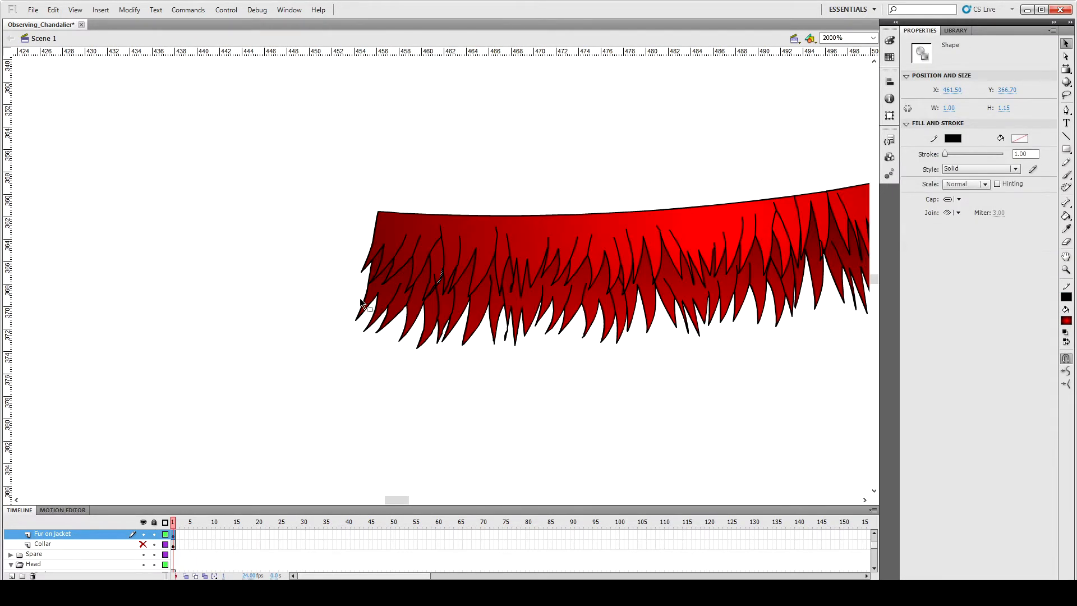
Step: Delete the stray black line fragments among the strands of the left sleeve's fur trim
key(ctrl+shift+a)
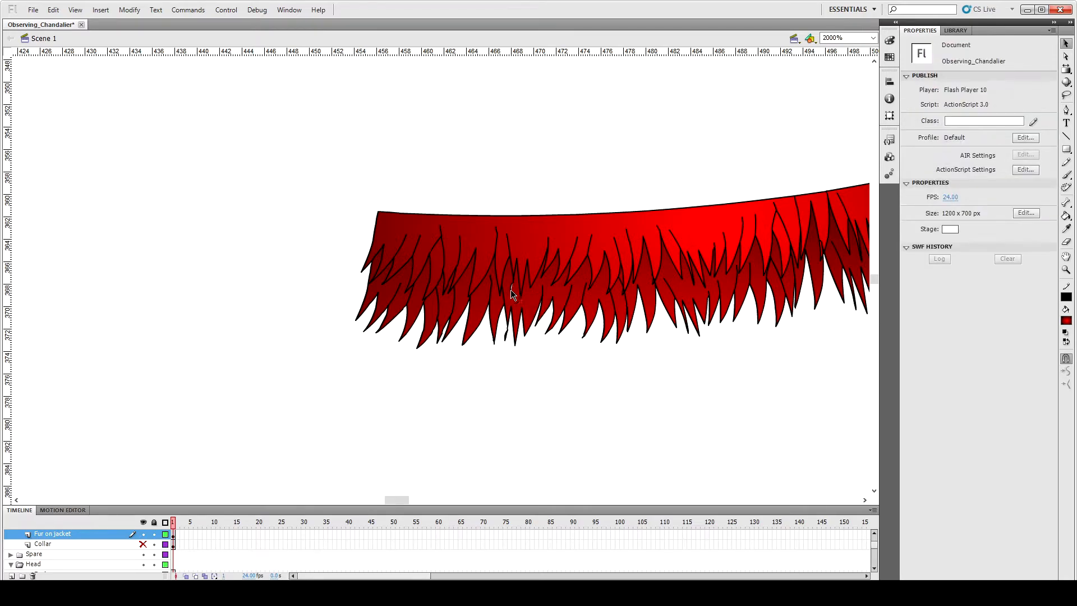
click(526, 309)
click(506, 343)
key(k)
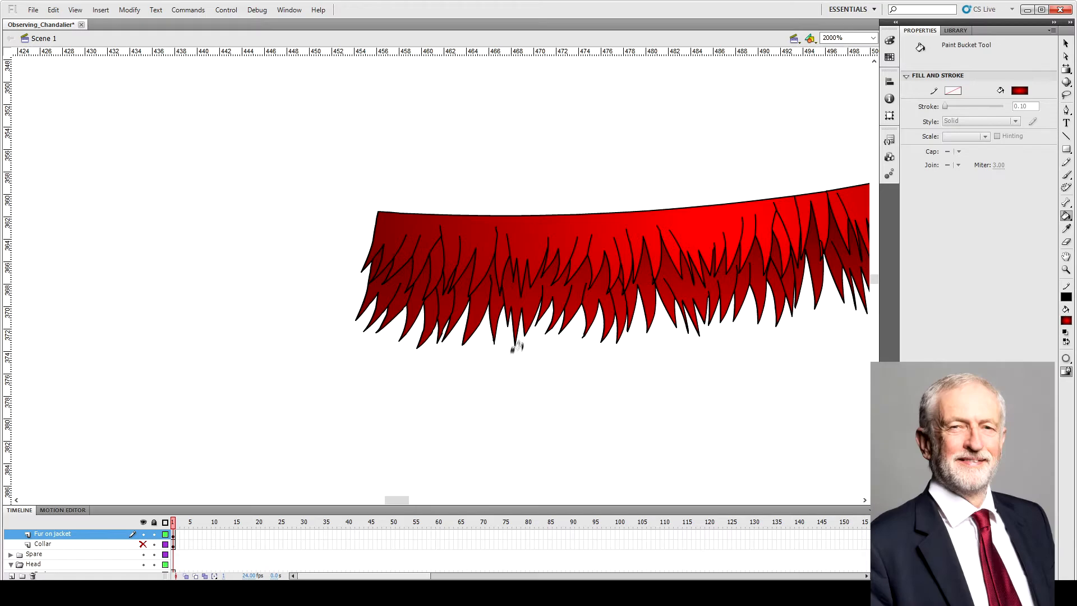
key(v)
click(624, 288)
key(Delete)
click(619, 296)
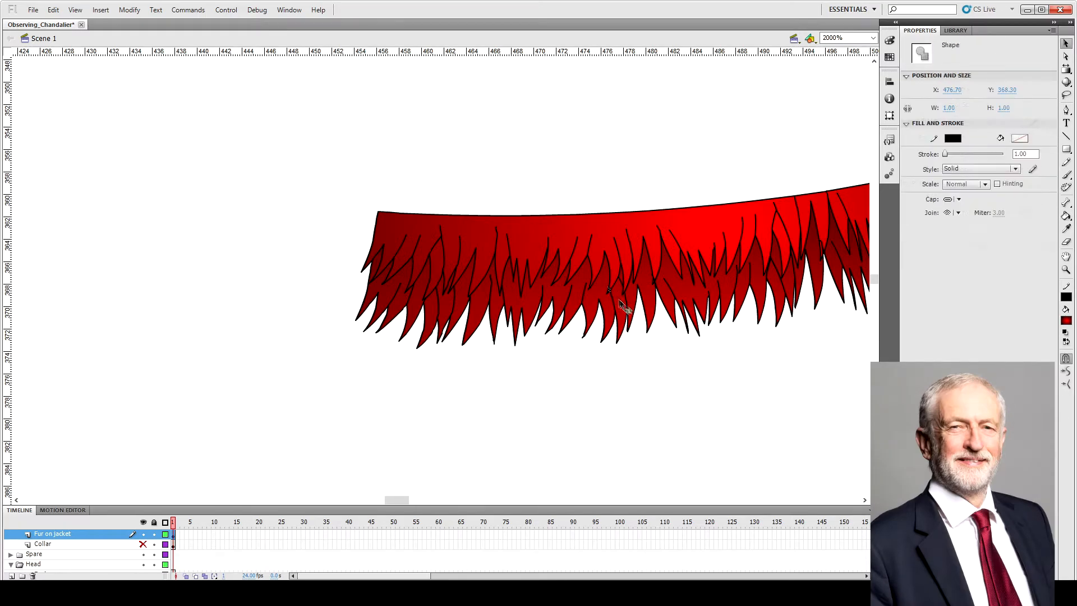
key(Delete)
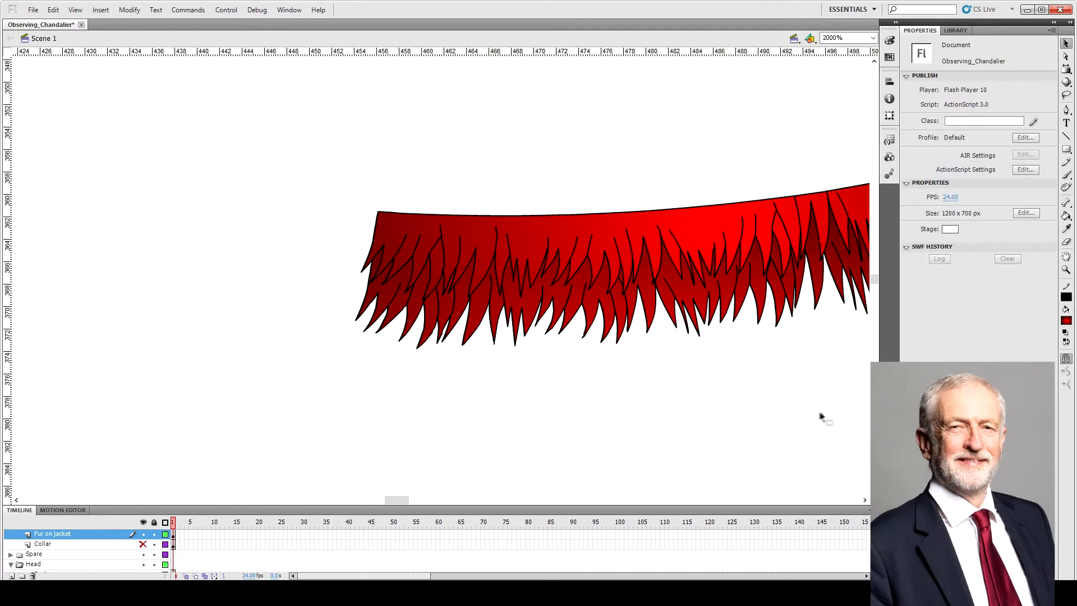
scroll(796, 452, right, 5)
click(679, 229)
key(Delete)
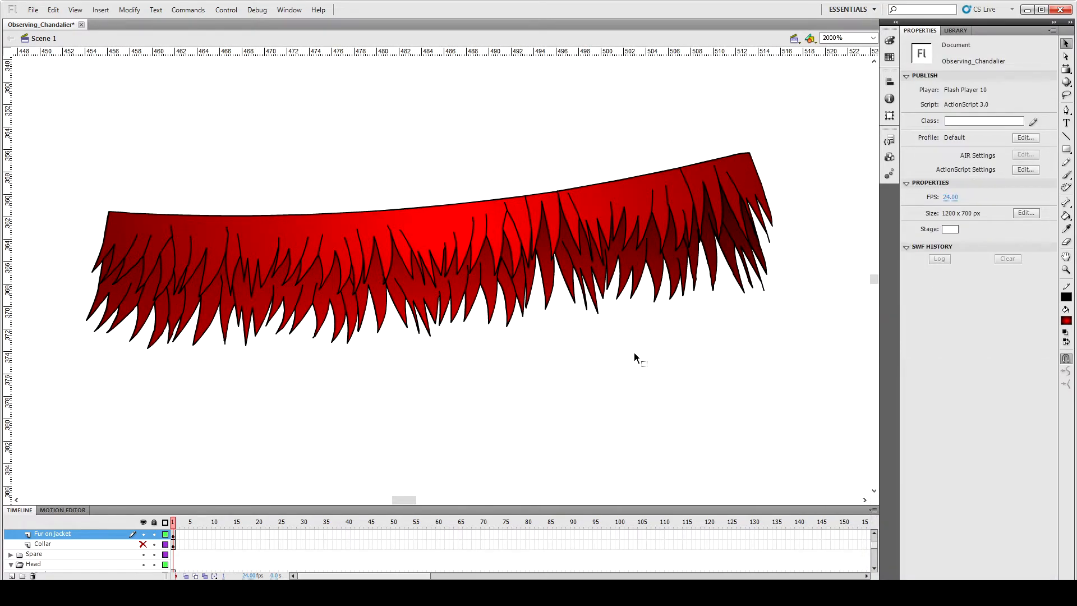
Step: Show the Collar layer again and save the document
click(143, 544)
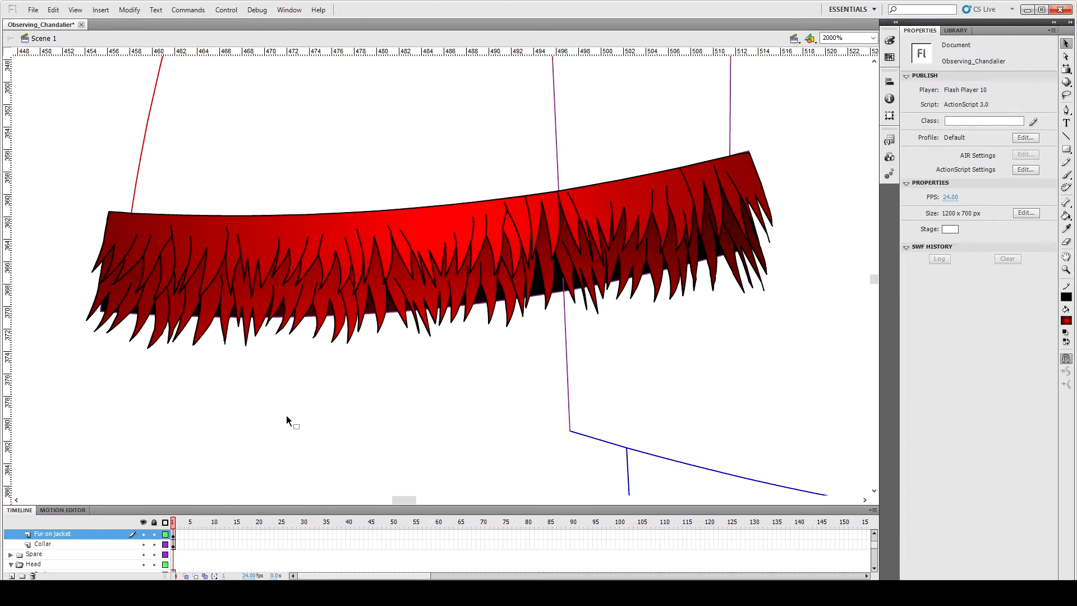
key(ctrl+s)
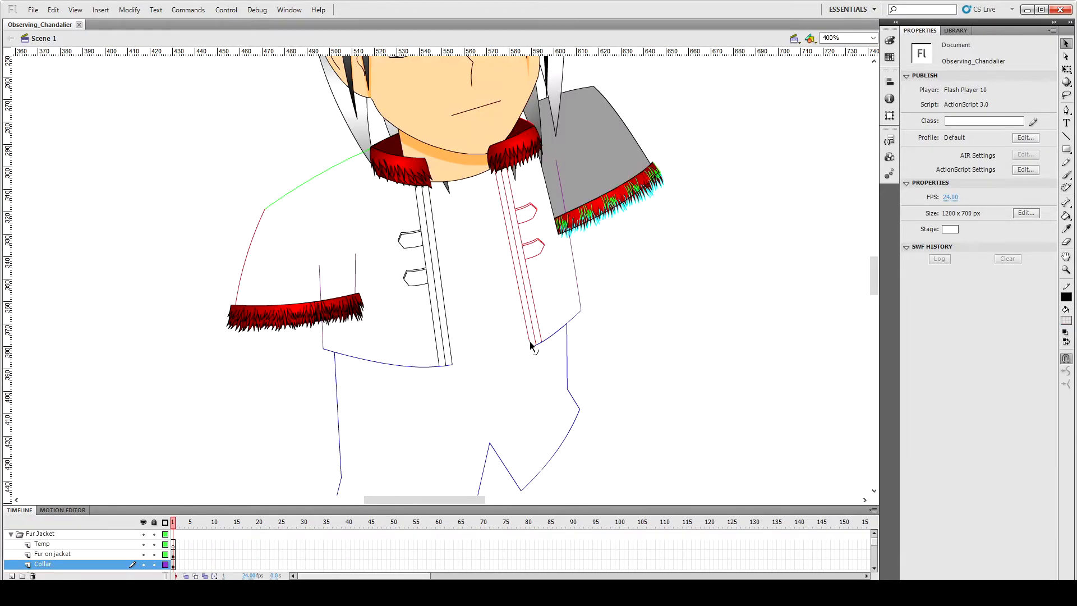
Step: Place a copy of the short blue hem segment just left of the red zip strip's lower end
click(531, 346)
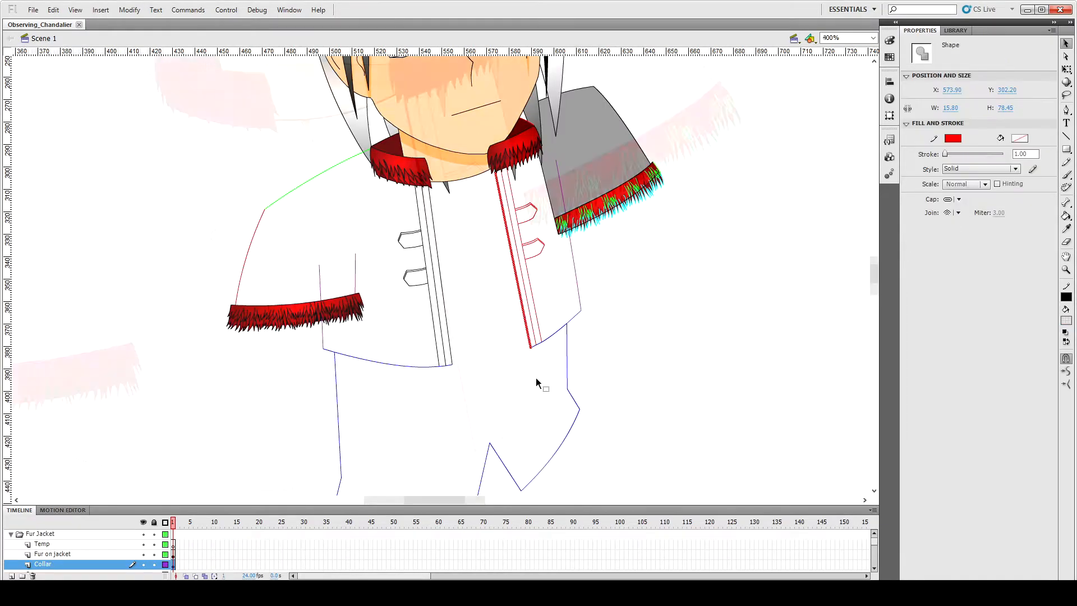
key(ctrl+equal)
key(ctrl+equal)
scroll(537, 378, down, 5)
click(522, 376)
click(525, 370)
key(Left)
key(Left)
key(Left)
key(Up)
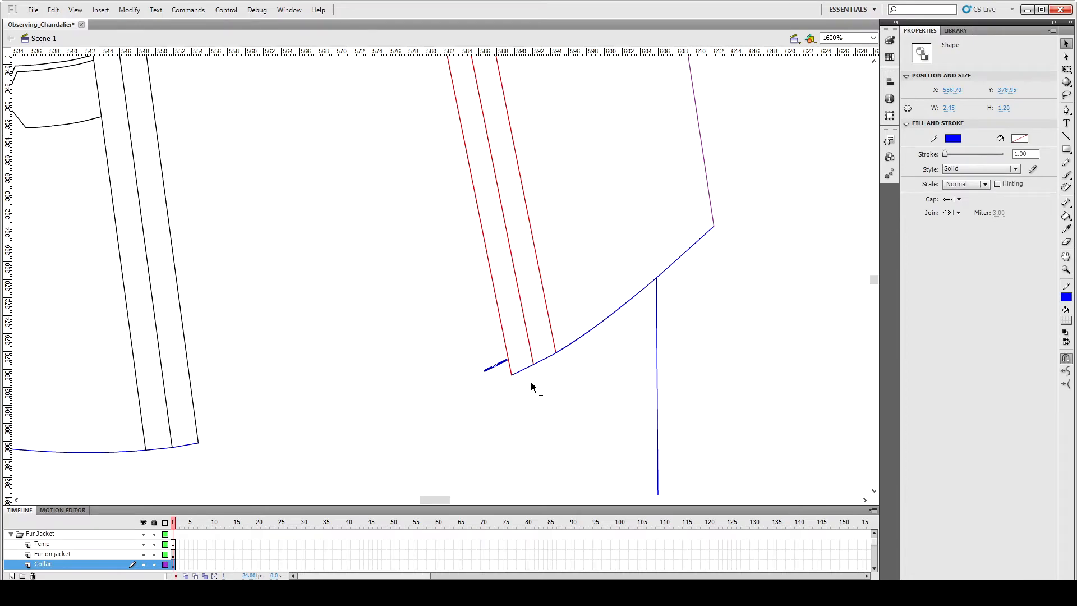
Step: Place a second copy of the short blue segment below the first, meeting the zip strip's lower corner
click(531, 383)
scroll(461, 283, down, 2)
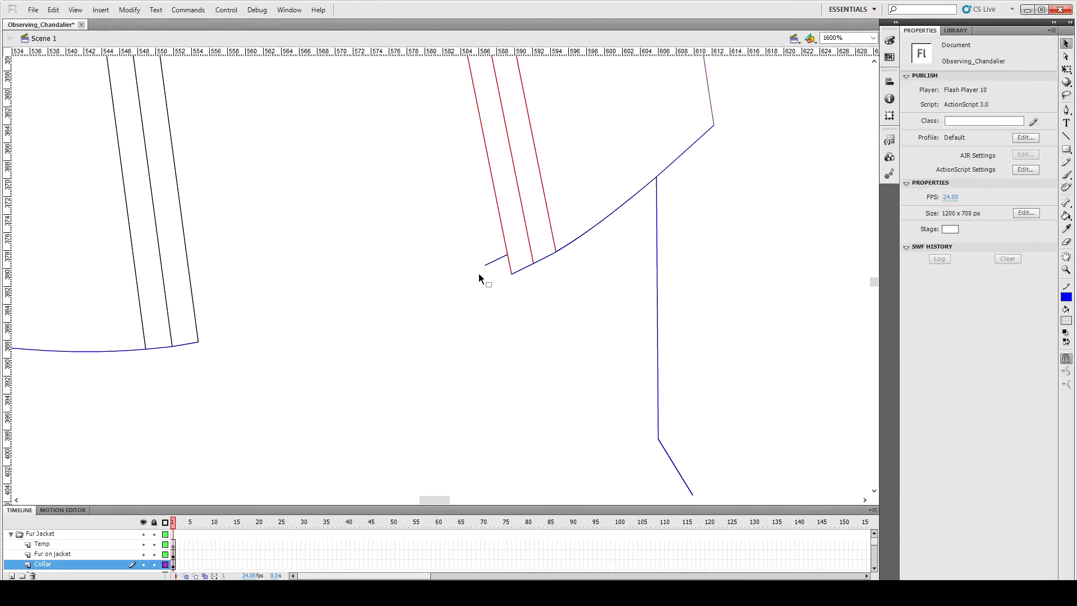
click(495, 261)
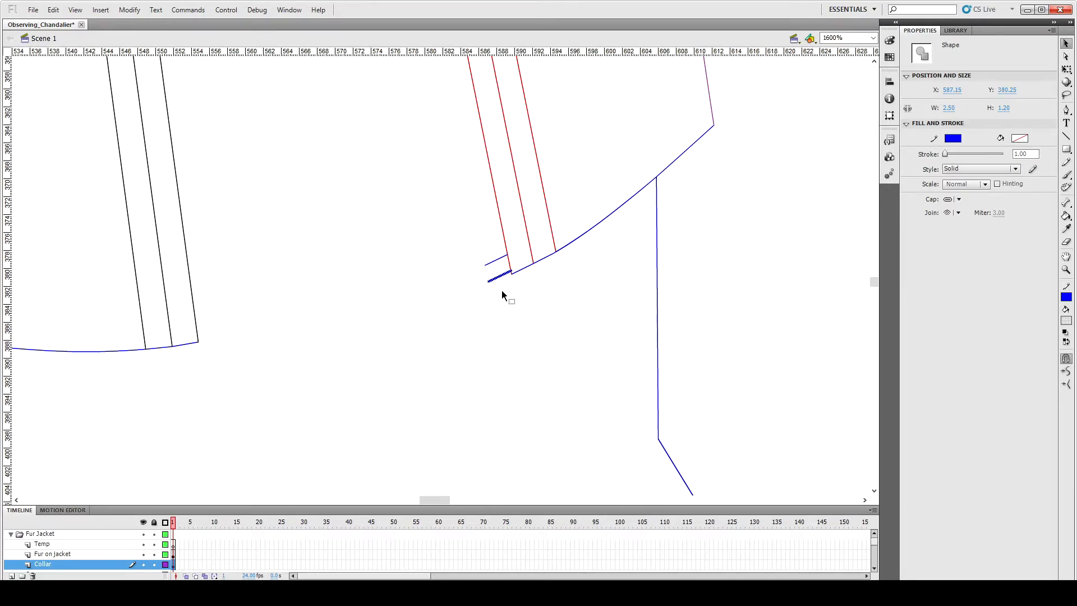
click(503, 291)
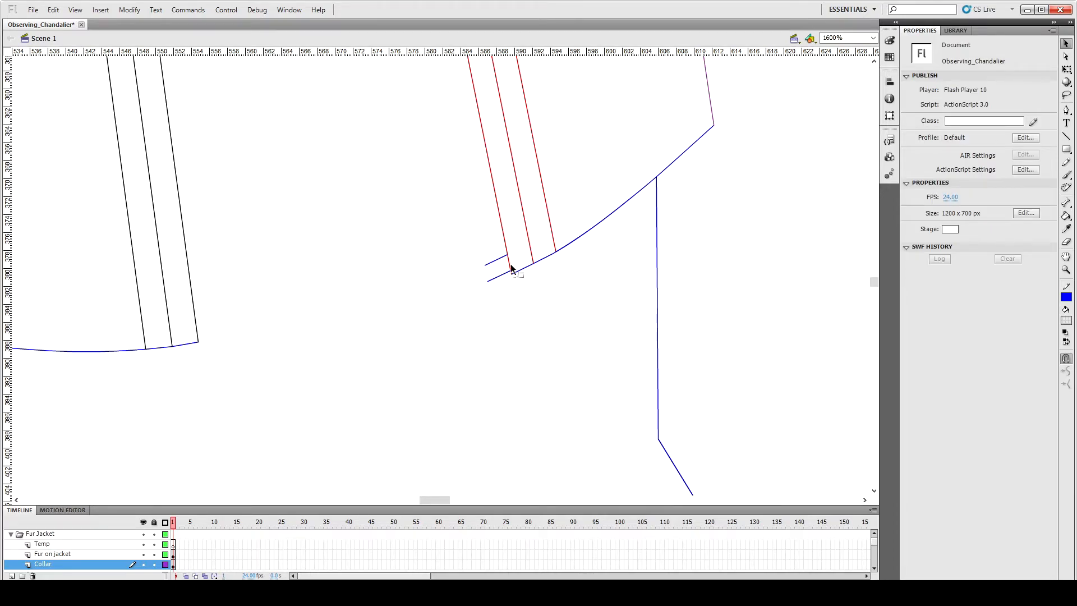
Step: Copy the short red zip edge segment, lengthen it downward and set two parallel copies across the blue segments
click(510, 271)
key(Left)
key(Left)
key(Down)
key(q)
drag(492, 284, 495, 315)
key(ctrl+d)
click(540, 294)
key(ctrl+z)
click(540, 294)
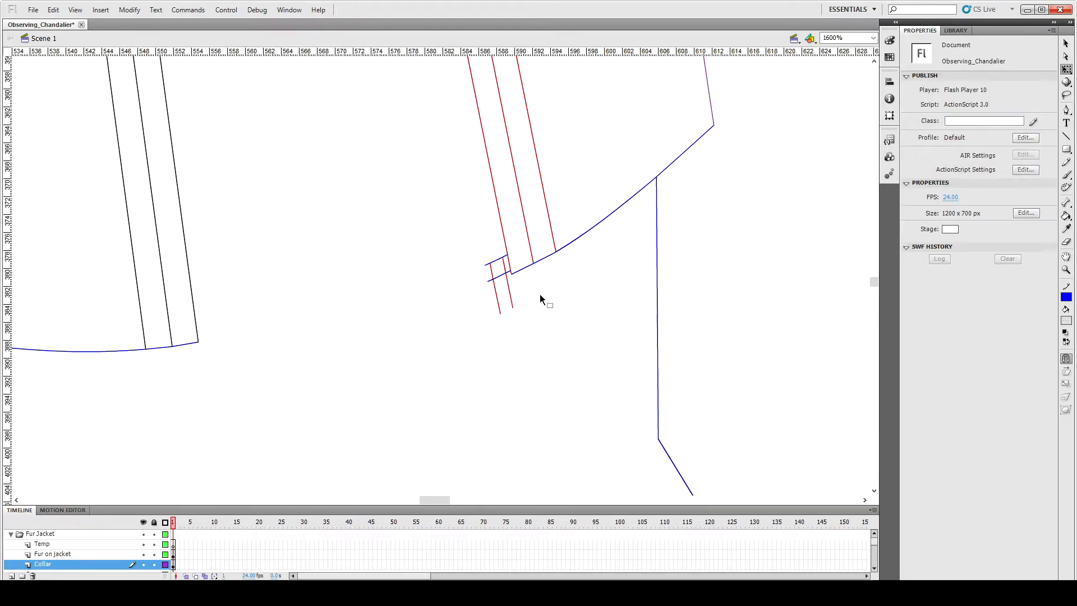
Step: Close the lower end of the two parallel red lines with a straight line to form the zip pull
key(n)
drag(500, 312, 513, 307)
key(v)
click(506, 310)
click(516, 321)
scroll(516, 321, down, 5)
scroll(517, 321, up, 5)
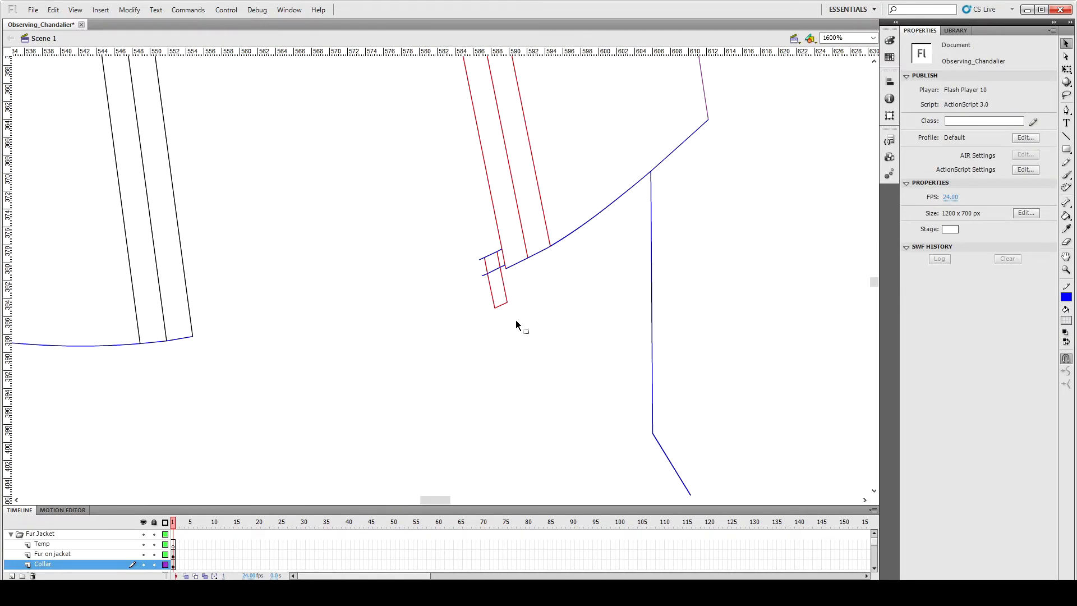
Step: Select the zip pull's red and blue lines and enlarge them with the Free Transform tool
click(500, 267)
shift+double_click(498, 251)
shift+double_click(505, 289)
key(q)
shift+drag(479, 308, 464, 330)
click(409, 332)
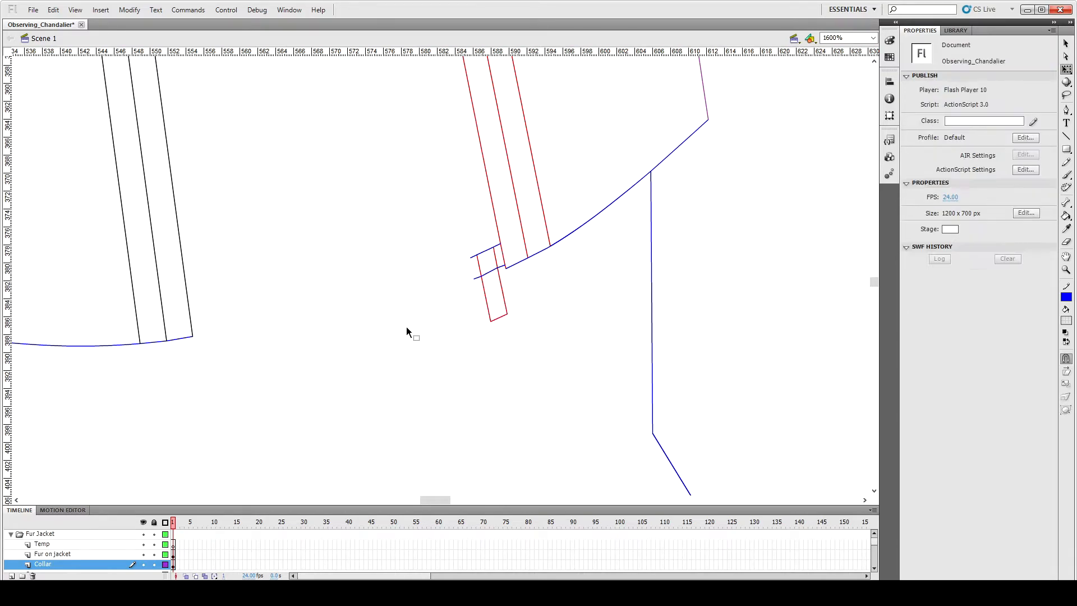
Step: Delete the pieces of the lower blue line crossing the zip pull's red lines
click(489, 273)
key(Delete)
click(500, 265)
key(Delete)
click(477, 277)
key(Delete)
Step: Copy the upper blue segment in place and nudge the copy down as the crosspiece's lower edge, parallel to the first
double_click(496, 246)
key(ctrl+c)
key(ctrl+shift+v)
key(shift+Down)
key(shift+Down)
key(shift+Down)
key(Down)
key(Down)
key(Down)
key(Down)
key(Down)
key(Right)
key(Right)
key(Right)
key(Right)
key(Right)
key(Right)
click(509, 230)
Step: Copy the red end line of the zip pull and nudge the copy upward to form a parallel line inside the pull
click(499, 318)
key(ctrl+c)
key(ctrl+shift+v)
key(Up)
key(Up)
key(Up)
key(Up)
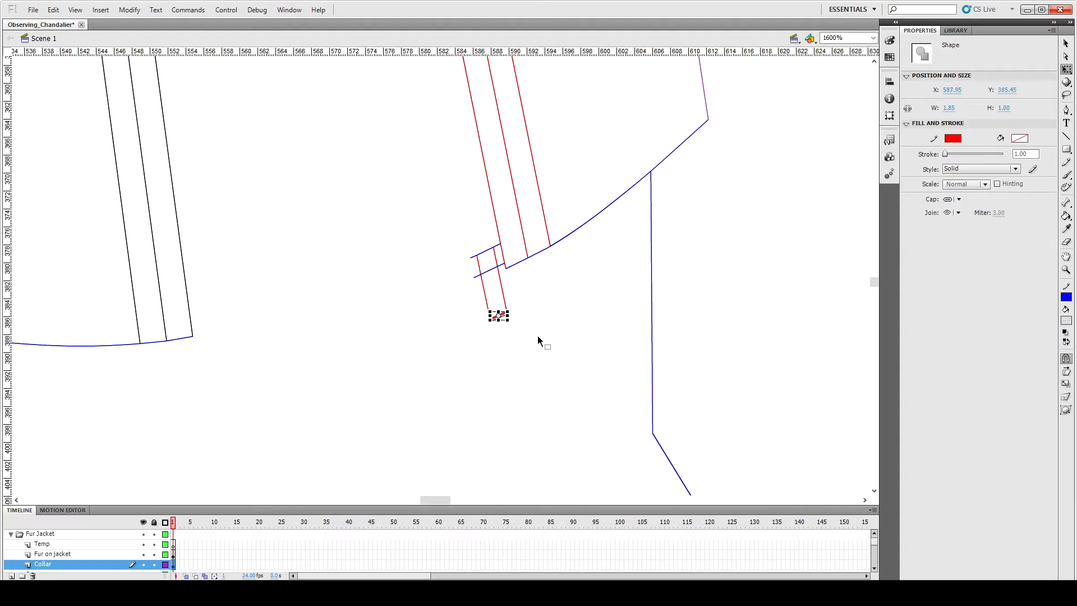
click(538, 337)
key(ctrl+z)
key(Up)
click(537, 336)
click(500, 314)
key(Up)
key(Up)
key(Up)
click(529, 343)
Step: Add inset red side lines parallel to the zip pull's edges, completing an inner rectangle
click(488, 309)
key(c)
key(v)
click(490, 320)
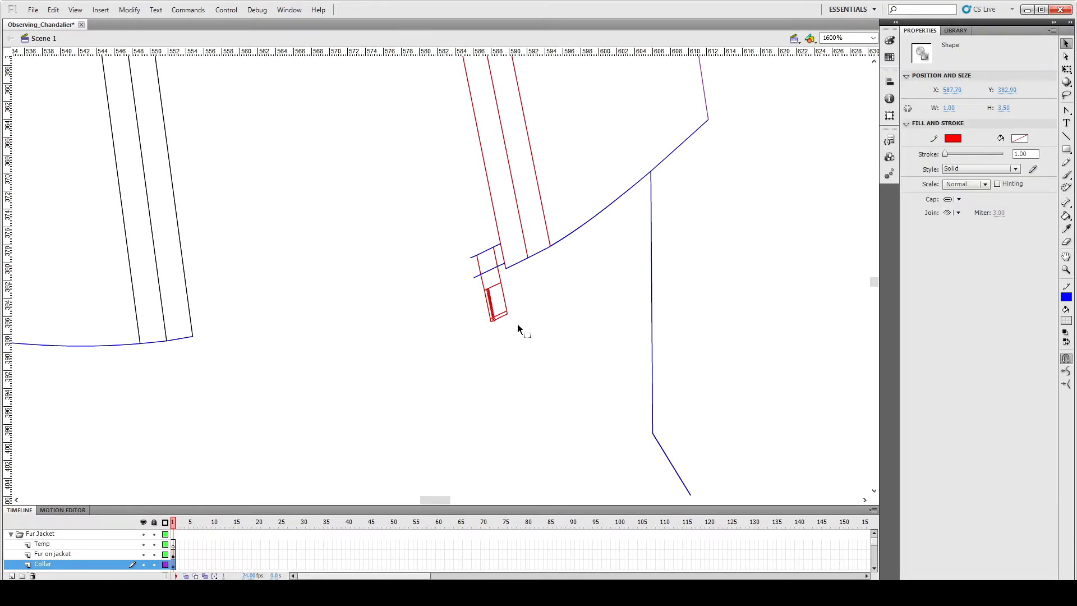
click(517, 324)
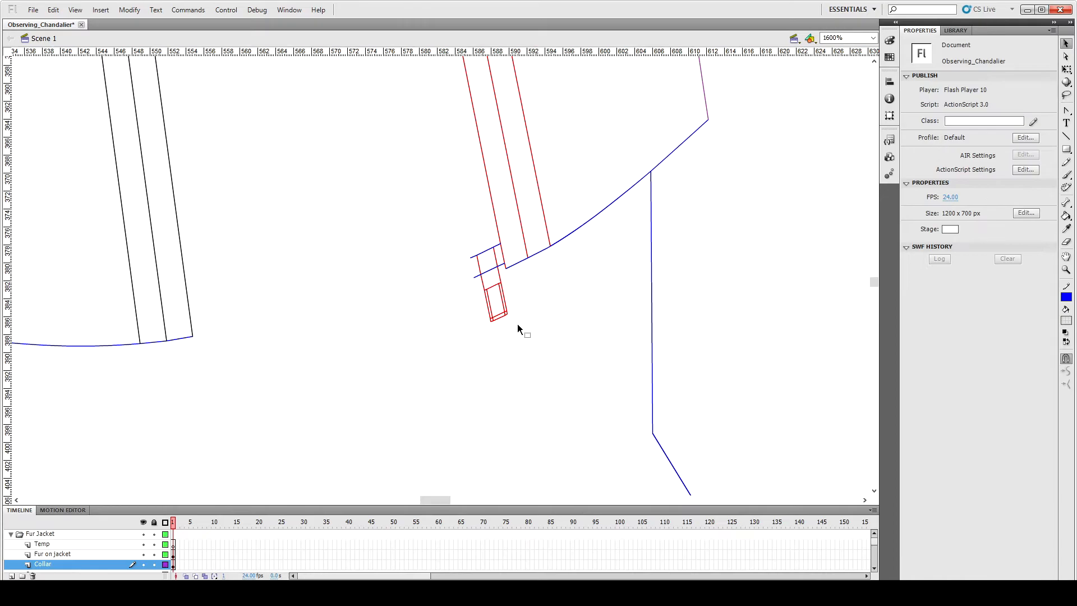
Step: Place a shortened copy of the red end line across the inner rectangle, dividing it into a tall upper and a short lower part
click(499, 314)
key(ctrl+c)
key(ctrl+shift+v)
key(shift+Up)
key(shift+Up)
key(shift+Up)
key(Left)
key(Left)
key(Left)
key(Left)
key(Left)
key(Up)
key(Down)
key(Down)
key(Down)
key(Down)
key(Down)
key(Down)
key(Down)
key(Down)
key(Down)
key(Down)
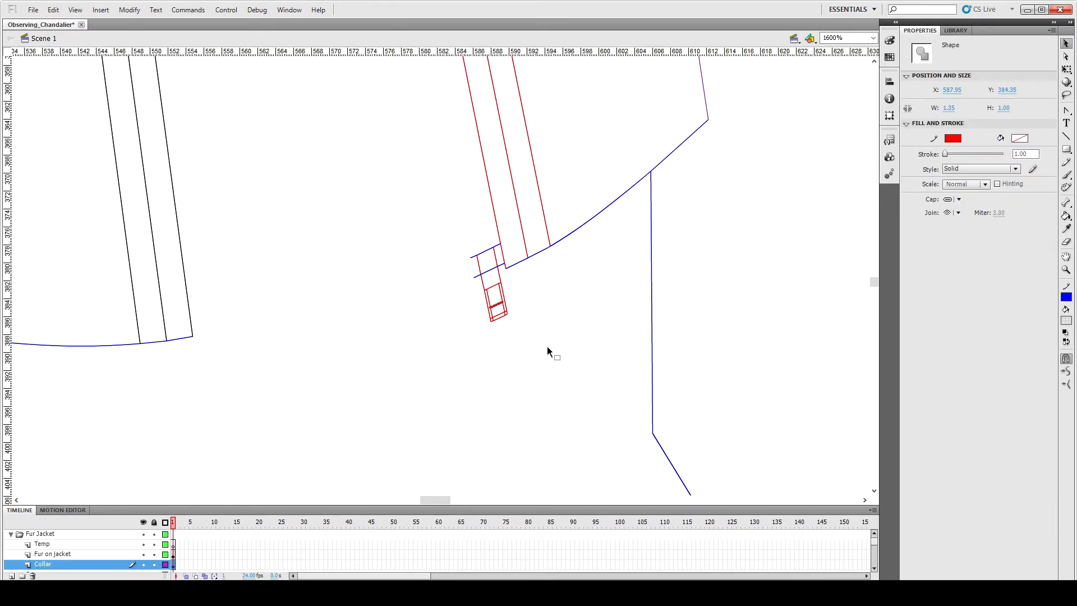
click(521, 293)
Step: Choose a mid grey fill and colour the zip pull's upper part and its outer border with the Paint Bucket
click(1065, 320)
click(1065, 332)
click(435, 372)
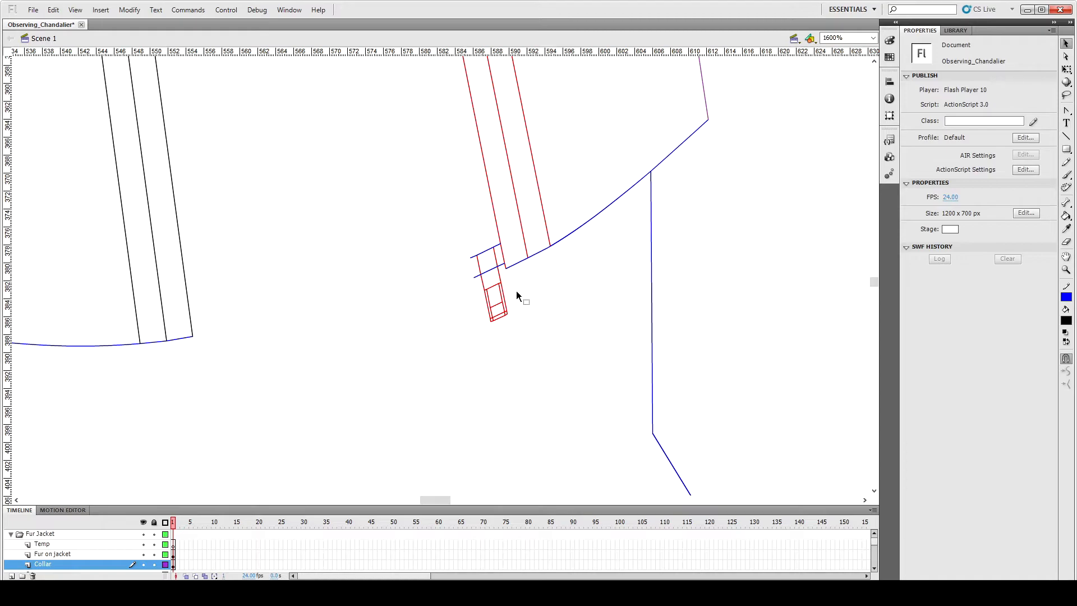
click(1065, 321)
click(927, 436)
click(1065, 321)
click(902, 366)
key(k)
click(482, 278)
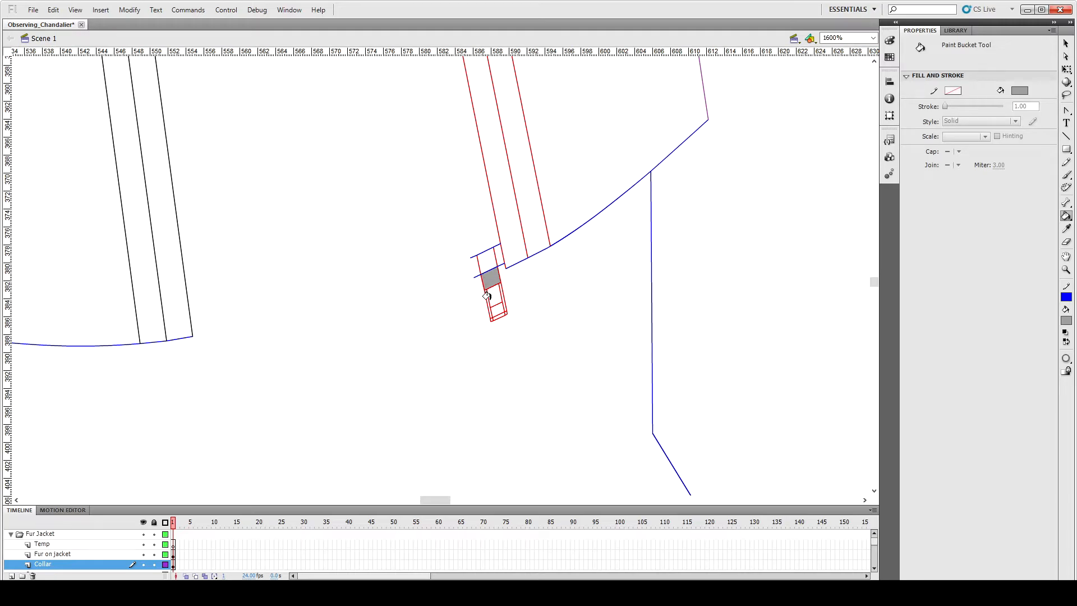
click(489, 317)
click(503, 303)
Step: Fill the upper part of the pull's inner rectangle with dark grey
click(1066, 321)
click(901, 359)
click(495, 300)
Step: Delete the surplus red line pieces that cross the border around the pull's inner rectangle
key(v)
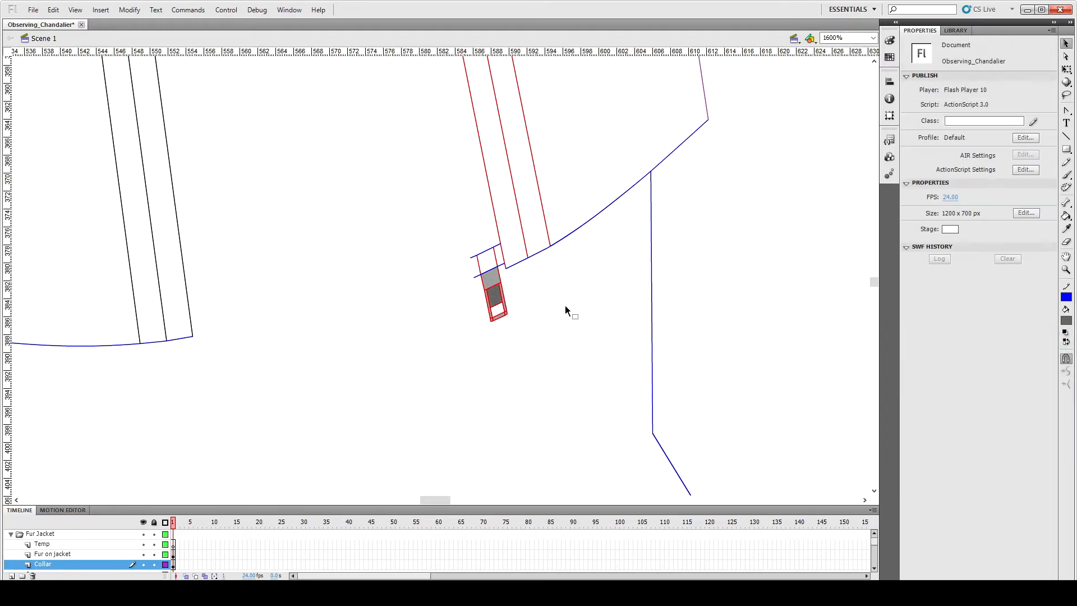
click(486, 293)
key(Delete)
click(500, 283)
key(Delete)
click(506, 312)
key(Delete)
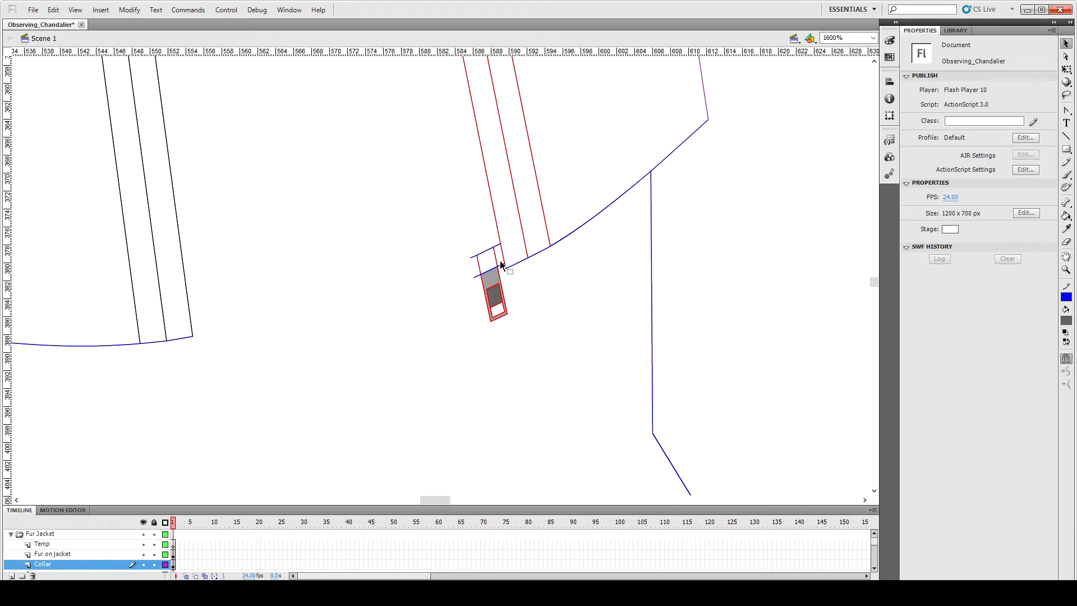
Step: Copy the zip pull's outer left edge, offset the copy to the right inside the pull and recolour it magenta
click(498, 279)
click(479, 264)
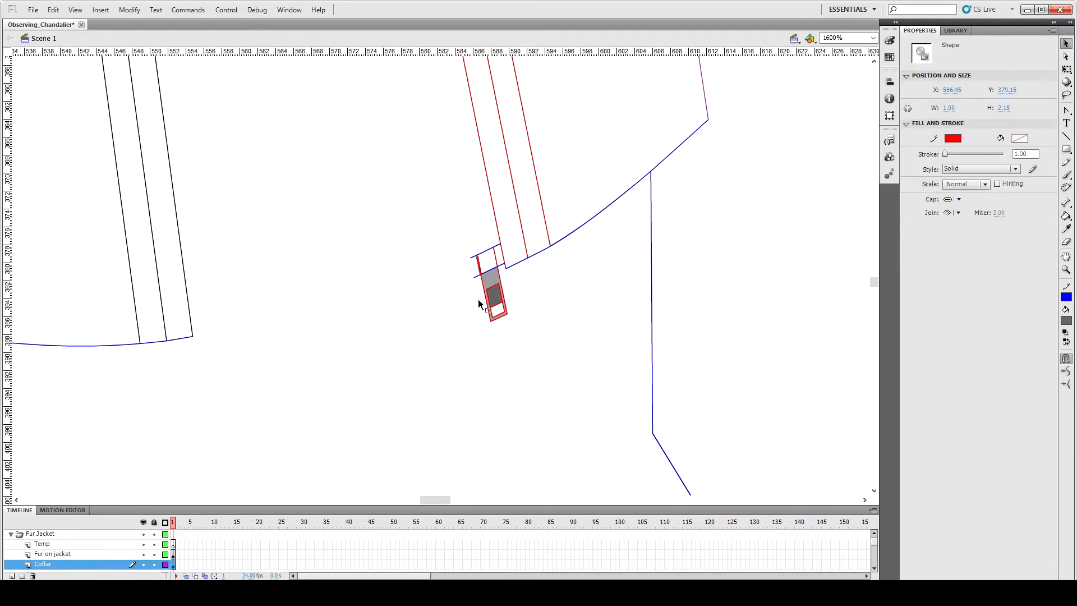
shift+click(486, 296)
key(ctrl+c)
key(ctrl+shift+v)
key(shift+Right)
key(shift+Right)
key(shift+Left)
key(Up)
key(Up)
key(Up)
key(Up)
key(Up)
key(Up)
key(Up)
click(953, 138)
click(900, 265)
key(Escape)
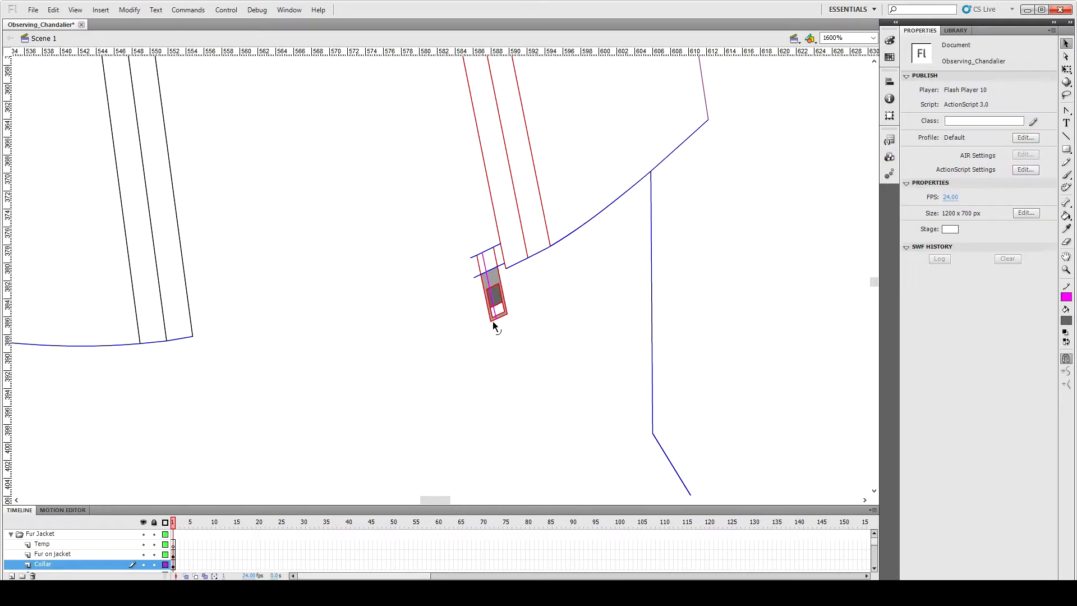
Step: Delete the parts of the magenta line that run over the dark grey panel and the pull's lower end
click(494, 318)
key(Delete)
click(492, 299)
key(Delete)
Step: Fit the remaining magenta line down to the dark grey panel and set a parallel copy beside it
click(485, 265)
key(q)
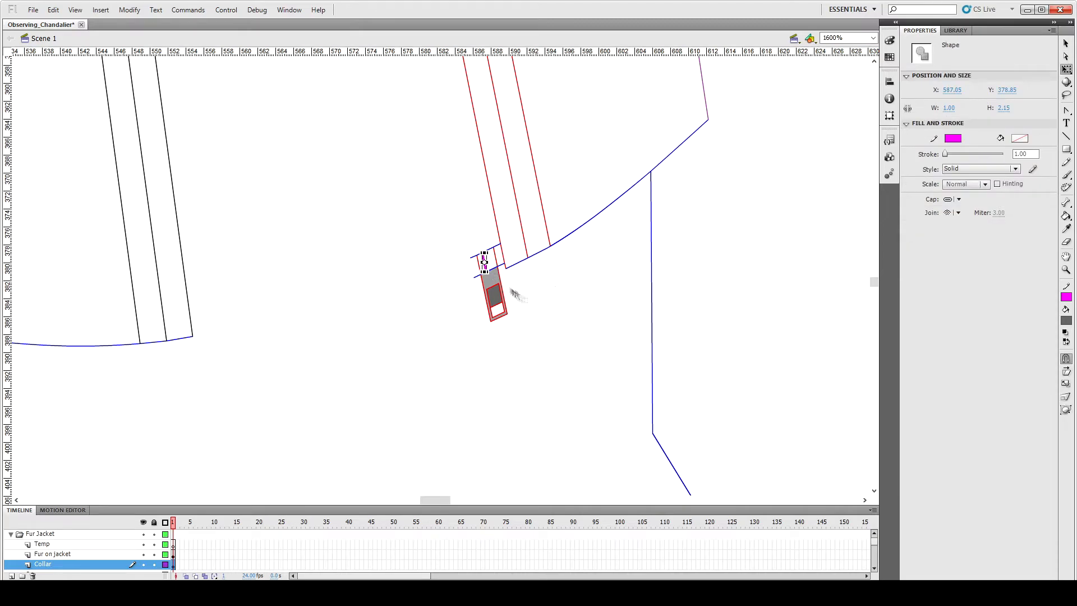
click(553, 292)
drag(487, 272, 490, 285)
key(v)
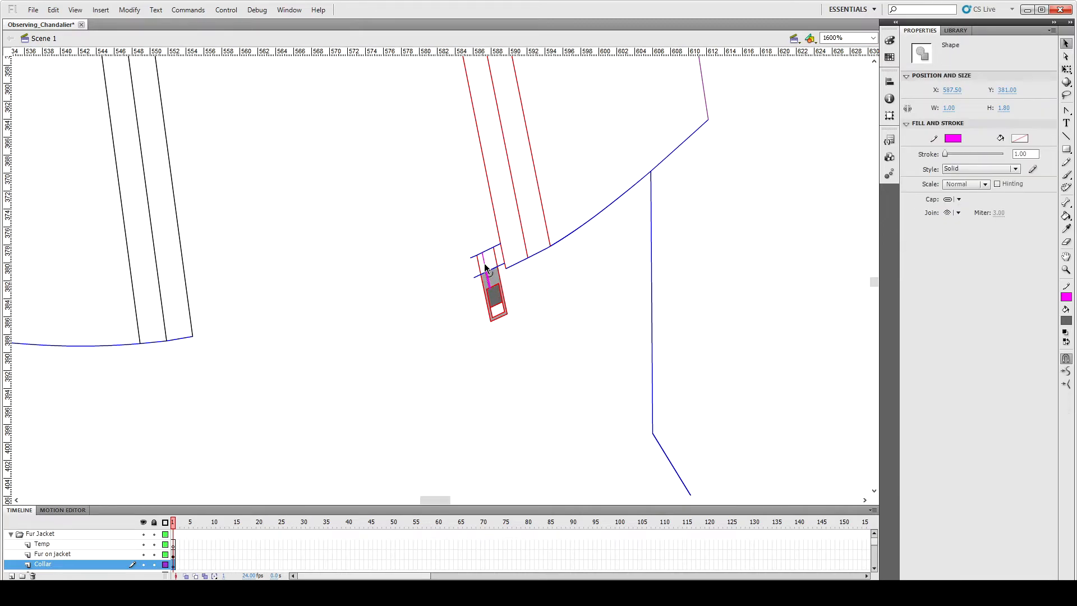
click(544, 294)
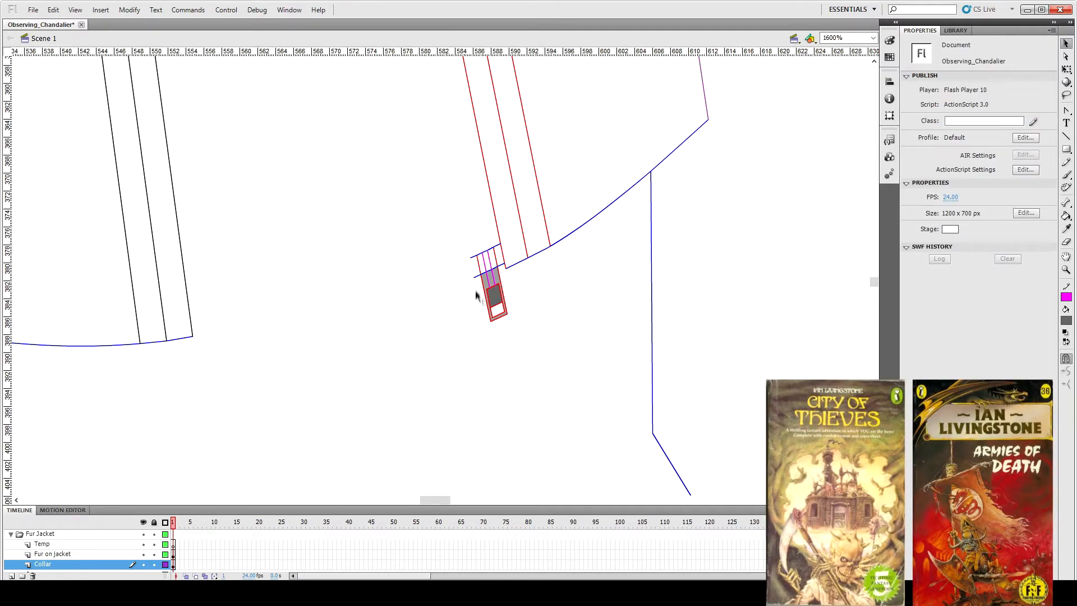
Step: Close the open left end of the blue crosspiece with a copy of the magenta segment and delete the red lines inside it
drag(485, 267, 470, 265)
key(Down)
key(Down)
key(Down)
key(Down)
key(Down)
key(Down)
key(Down)
key(Down)
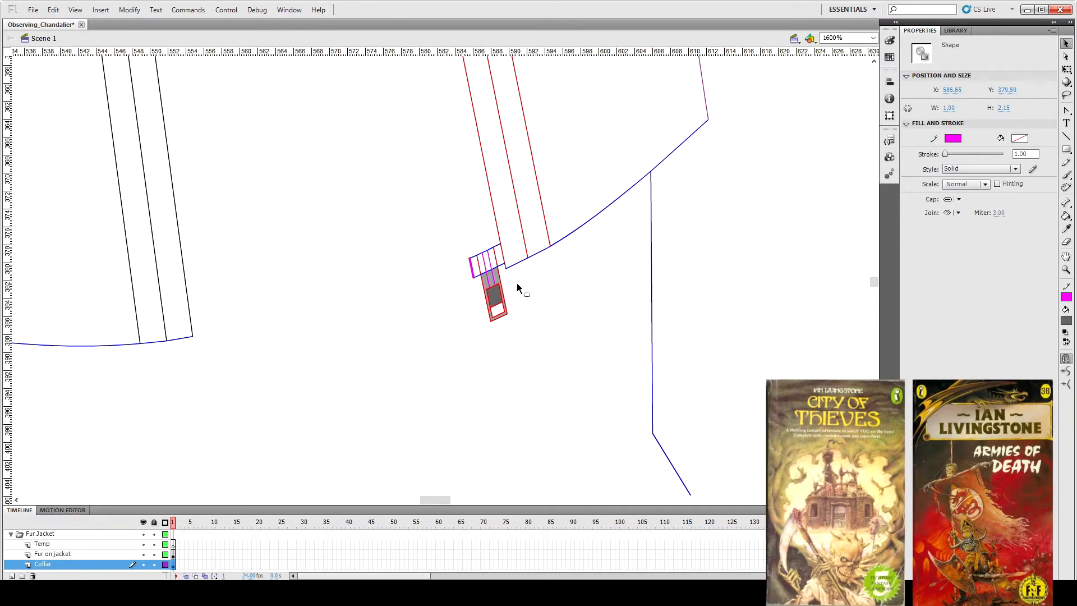
key(Right)
key(Right)
click(510, 283)
click(480, 265)
key(Delete)
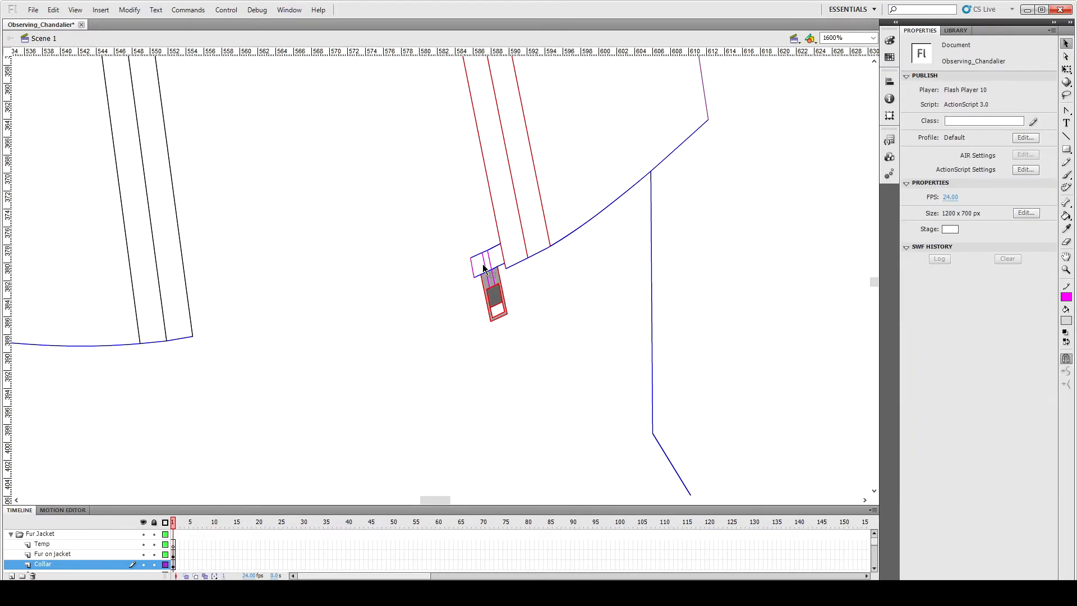
Step: Remove the blue line piece between the two magenta lines and fill the central strip with light grey
key(k)
click(490, 279)
click(486, 261)
key(v)
click(490, 271)
key(Delete)
click(1066, 321)
click(901, 390)
click(488, 281)
click(567, 291)
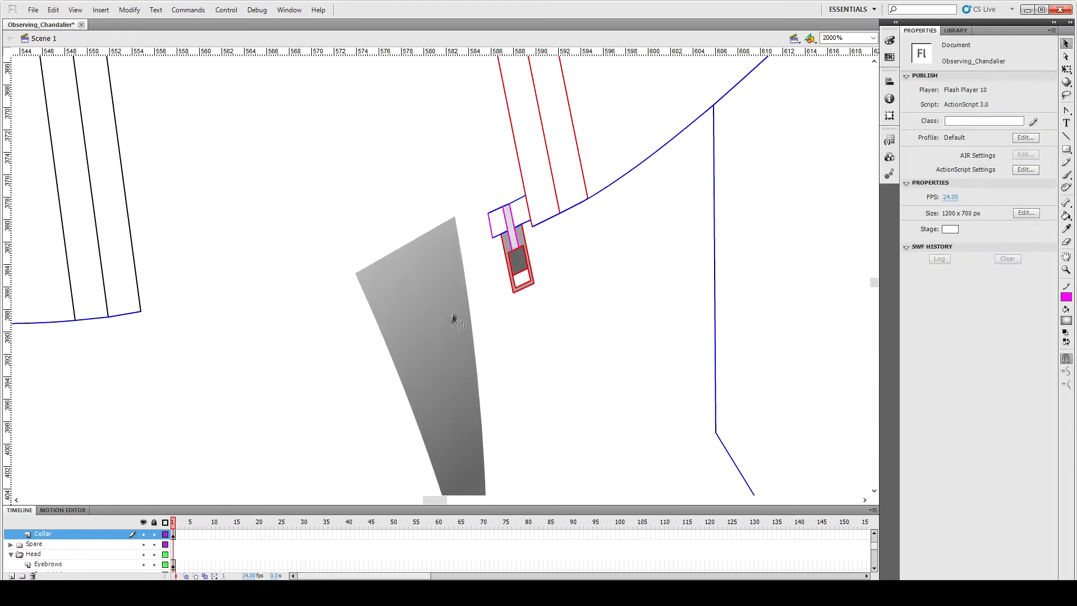
Step: Try shrinking and shifting the radial gradient on the loose grey wedge beside the zip pull, and delete the wedge
key(f)
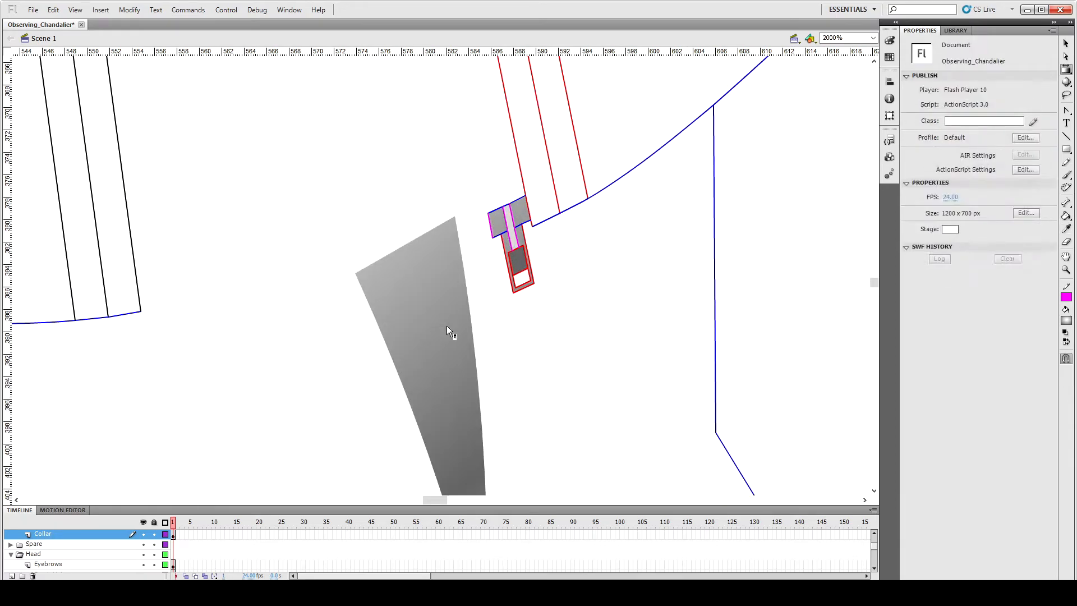
click(446, 326)
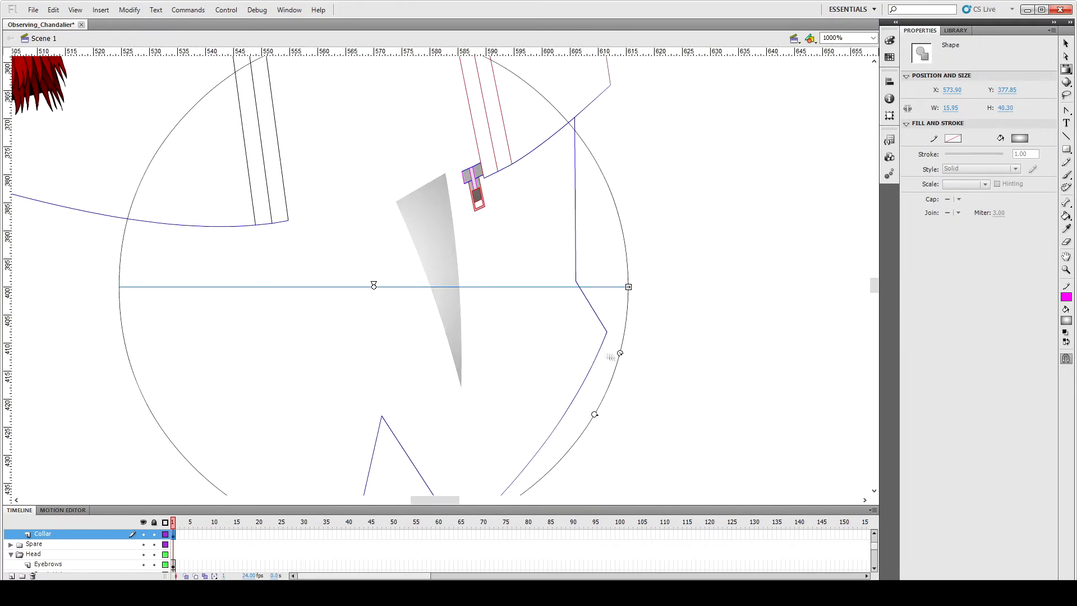
drag(596, 413, 452, 330)
drag(372, 284, 504, 296)
key(Escape)
key(v)
click(447, 276)
key(Delete)
scroll(432, 287, up, 1)
click(476, 228)
key(Escape)
scroll(472, 341, up, 1)
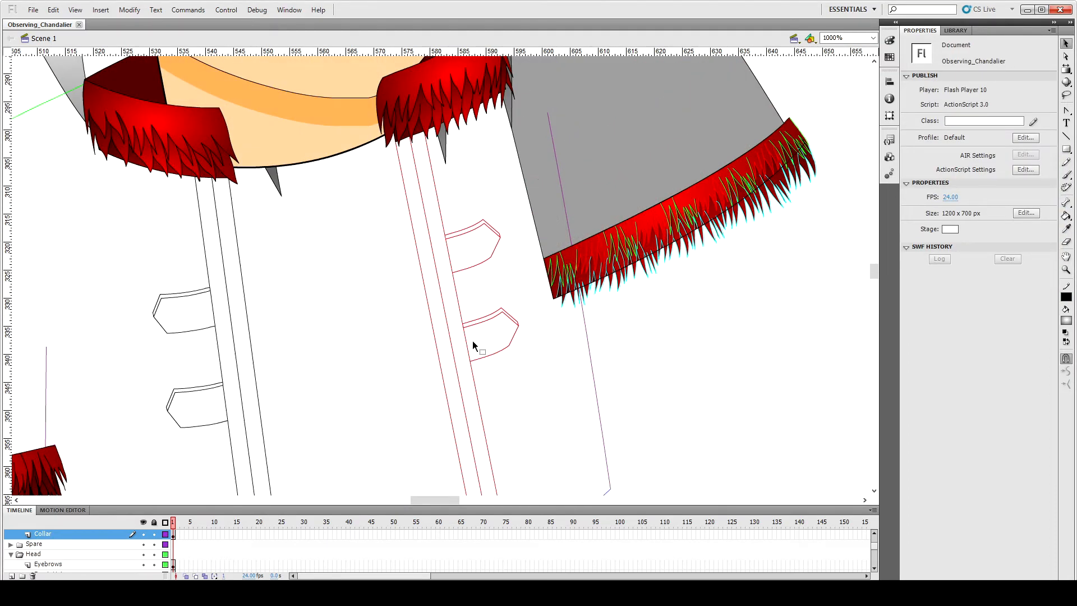
Step: Delete the line piece near the top of the red jacket-front lines, just below the collar fur
scroll(473, 342, up, 1)
click(230, 217)
click(286, 350)
scroll(555, 235, up, 2)
click(417, 289)
key(Delete)
click(363, 387)
Step: Place a copy of the collar fur's lower corner spike outline just below the collar, on the black-lined jacket front strip
scroll(363, 388, down, 3)
click(208, 177)
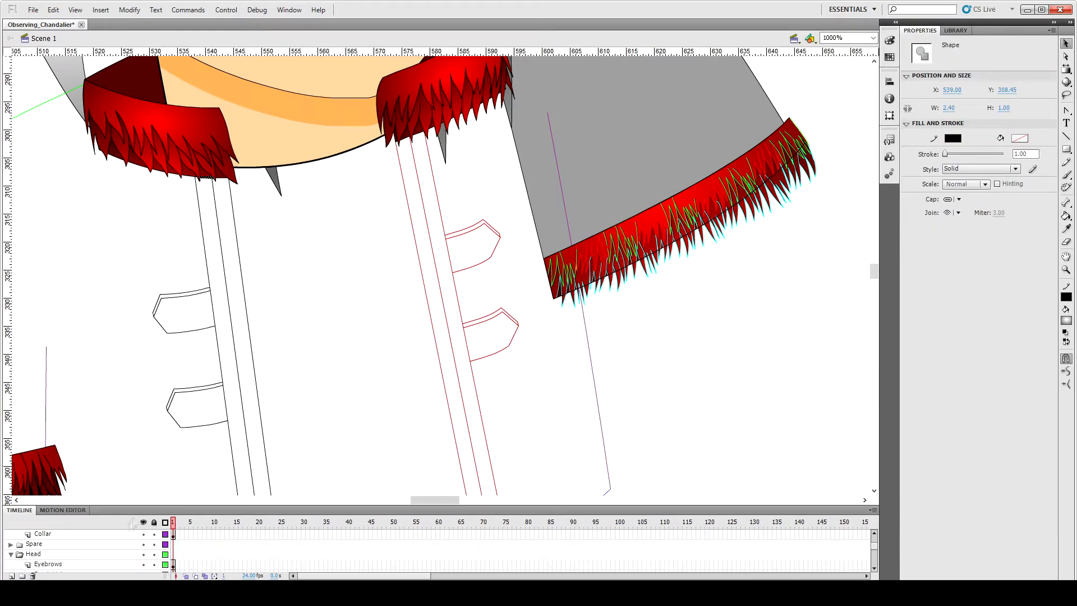
click(215, 190)
click(191, 166)
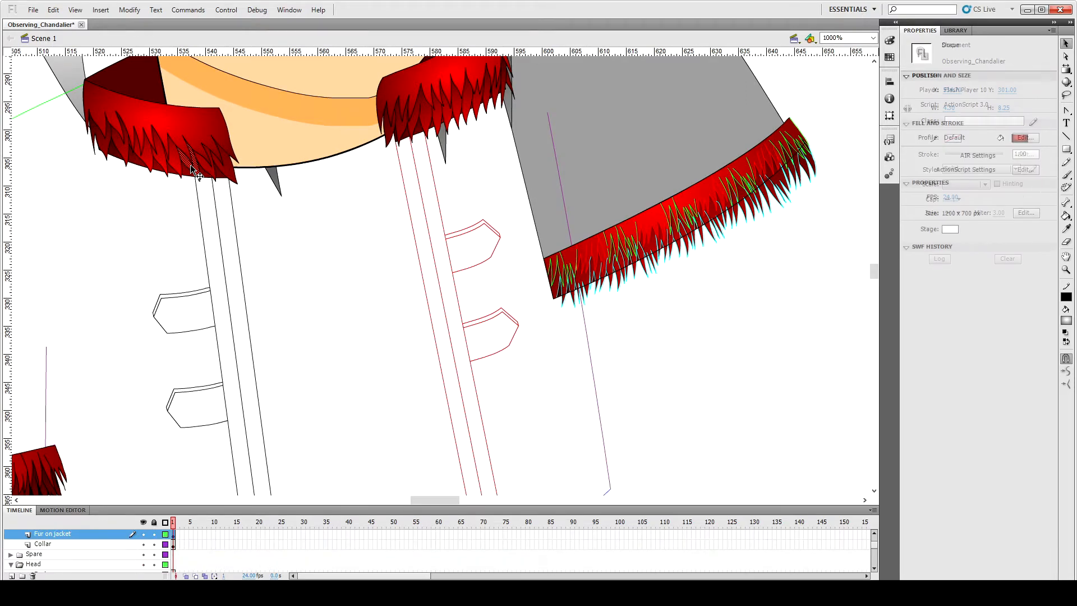
click(138, 88)
click(182, 366)
click(234, 171)
shift+click(236, 179)
key(Down)
key(Down)
key(Down)
key(Down)
key(Down)
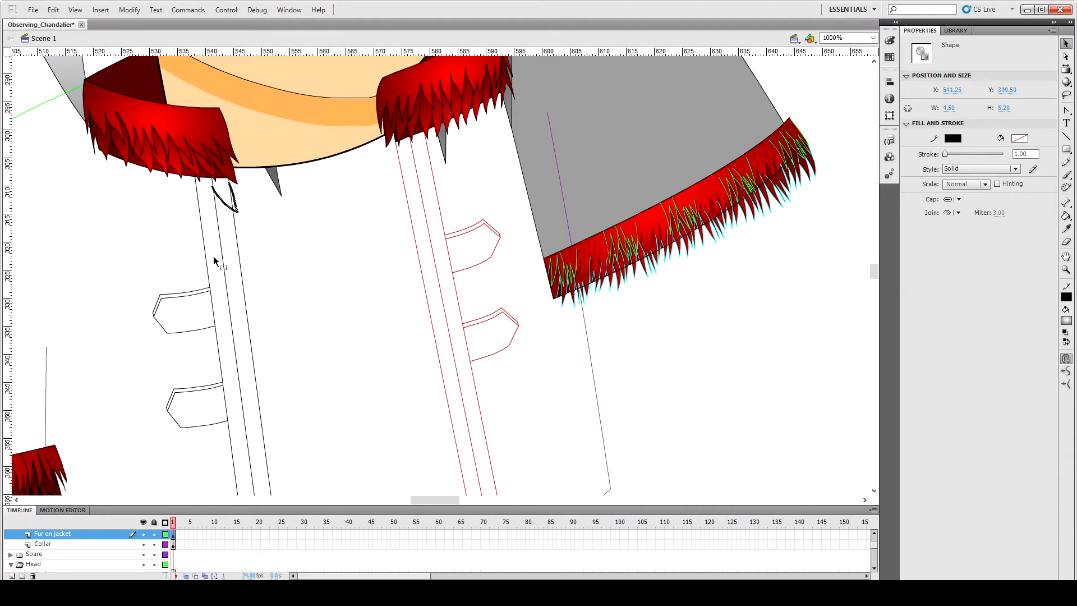
Step: Colour the spike outline bright green and stack two copies below it along the jacket front strip
click(953, 138)
click(964, 162)
key(Down)
key(Down)
key(Down)
key(Down)
key(Down)
key(Down)
key(Down)
key(Down)
key(Down)
key(Down)
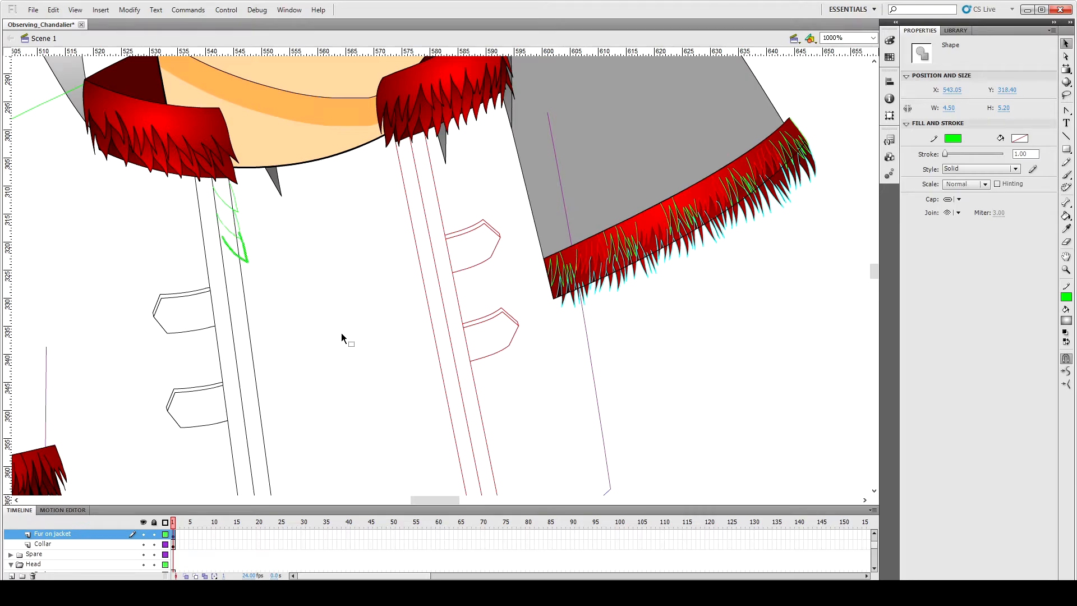
click(342, 337)
Step: Place a copy of the three green spike outlines directly below them, following the slope of the strip
scroll(308, 296, down, 3)
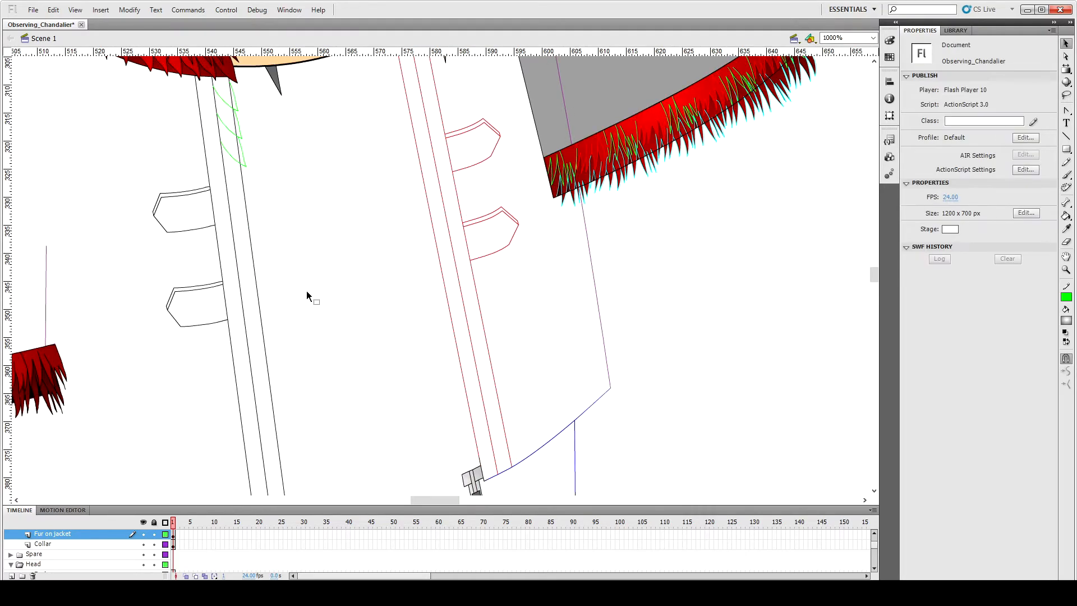
click(227, 149)
key(Down)
key(Down)
key(Down)
key(Down)
key(Down)
key(Down)
key(Down)
key(Down)
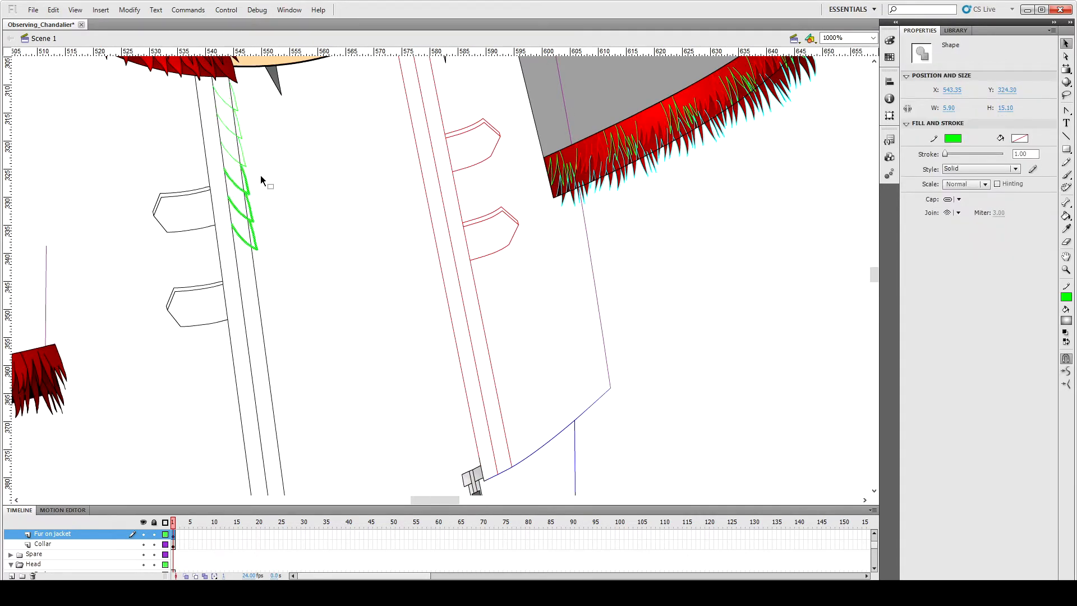
Step: Copy all six green spike outlines and fit the copy below them along the strip
click(257, 174)
key(ctrl+z)
click(259, 174)
double_click(245, 179)
key(ctrl+c)
key(ctrl+shift+v)
key(shift+Down)
key(shift+Down)
key(Down)
key(Down)
key(Down)
key(Down)
key(Down)
key(Down)
key(Down)
key(Down)
key(Down)
key(Right)
key(Right)
key(Right)
key(Right)
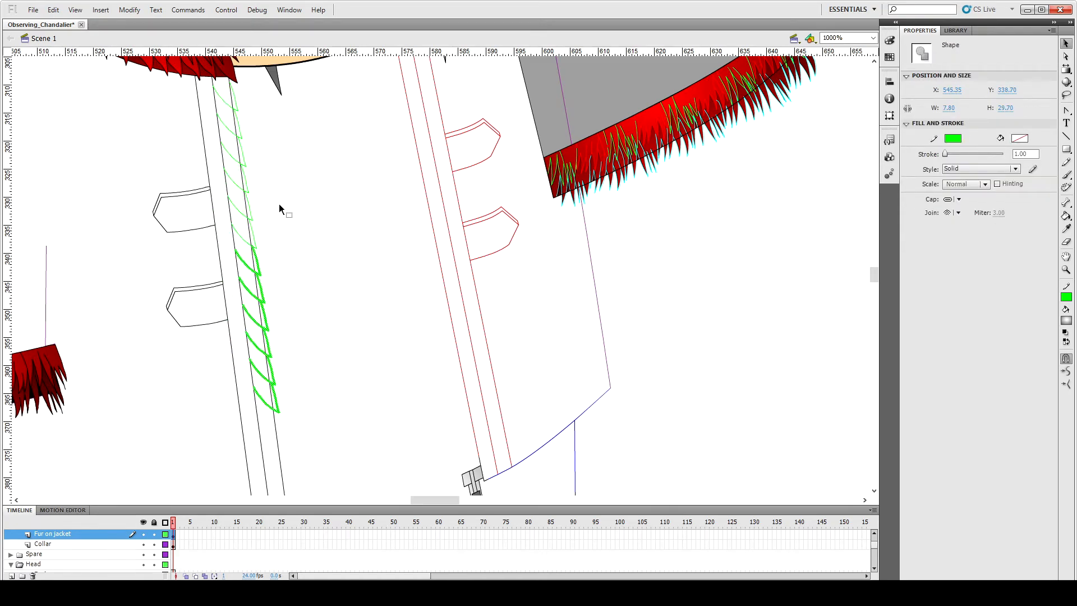
Step: Extend the spike row towards the hem with a copy of its lowest three green outlines
click(336, 208)
double_click(277, 308)
click(318, 300)
click(277, 308)
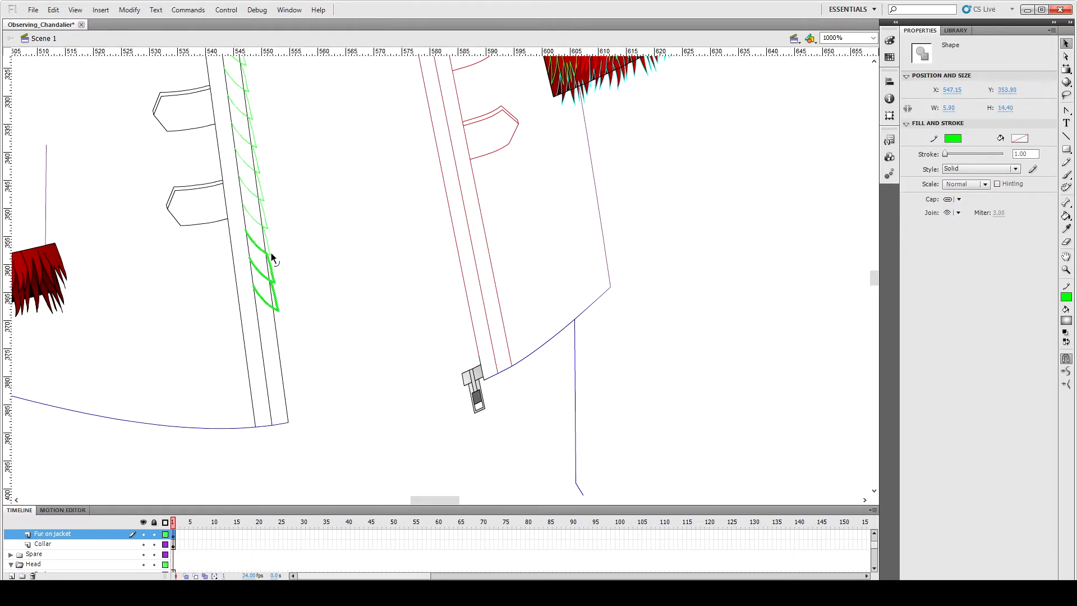
key(Down)
key(Down)
key(Down)
key(Down)
key(Down)
key(Down)
key(Down)
key(Down)
key(Down)
key(Down)
key(Down)
key(Down)
key(Down)
key(Down)
key(Down)
key(Right)
key(Right)
click(309, 291)
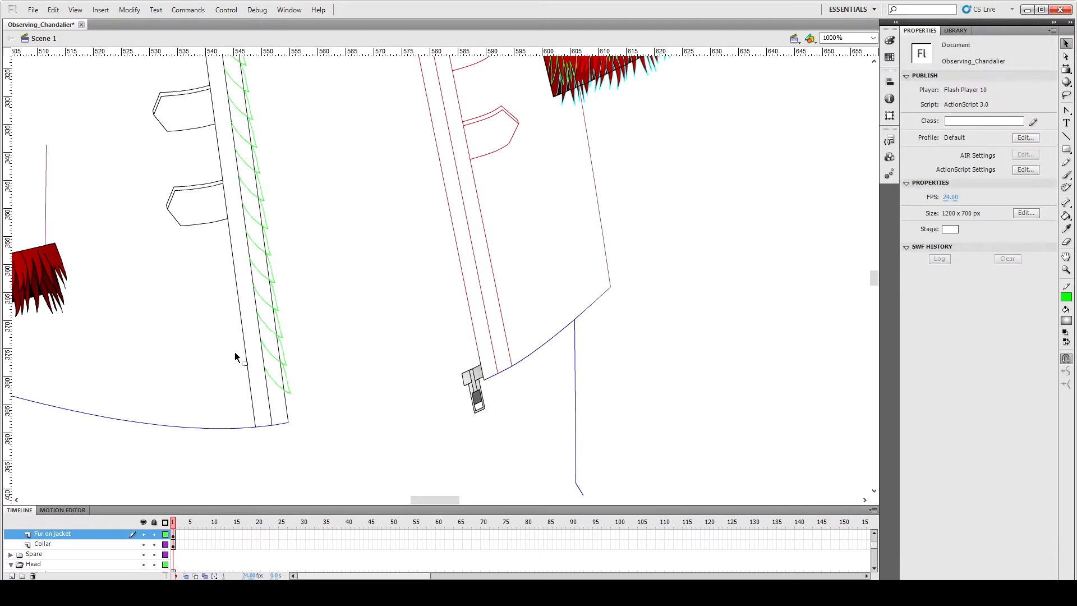
Step: Add one more green spike outline at the lower end of the row so it reaches the jacket hem
scroll(234, 351, down, 3)
click(273, 275)
key(shift+Down)
key(shift+Down)
key(shift+Down)
key(shift+Down)
key(shift+Down)
key(Right)
key(Right)
key(Right)
key(Right)
key(Right)
key(Right)
click(307, 308)
scroll(307, 308, up, 1)
double_click(288, 341)
scroll(361, 341, up, 4)
click(342, 343)
scroll(343, 344, up, 1)
Step: Move the middle black strip line from the Collar layer to the Fur on jacket layer in place, and colour it green
click(218, 203)
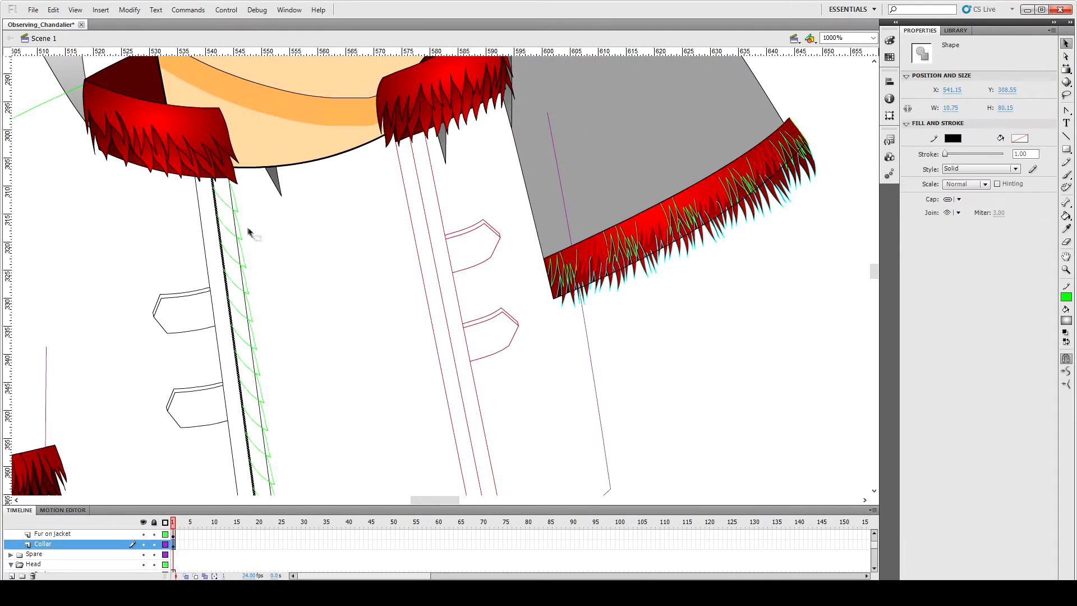
key(ctrl+x)
click(242, 253)
key(ctrl+shift+v)
key(i)
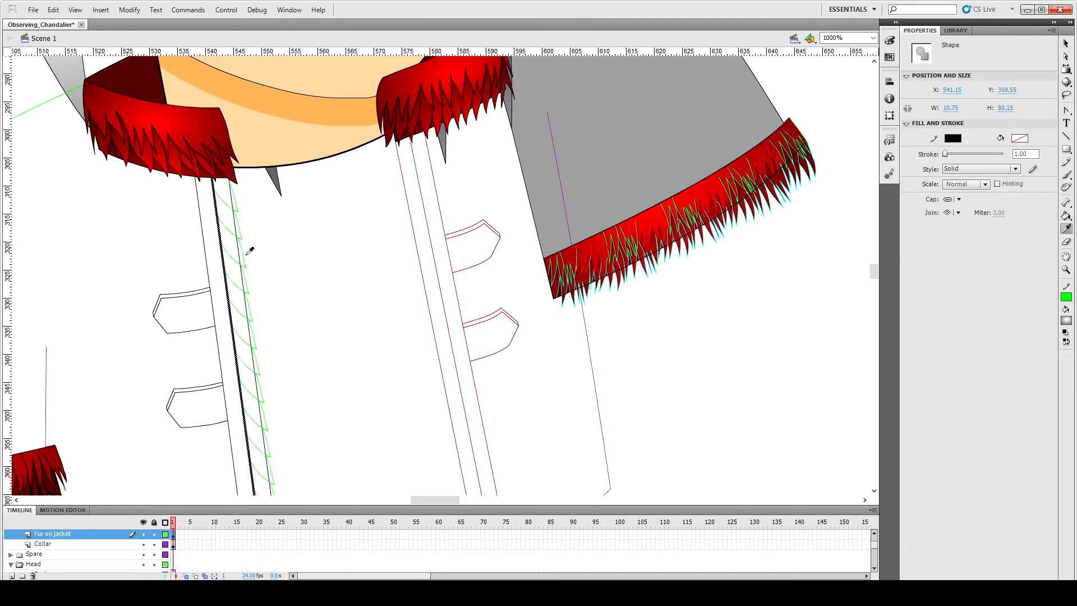
click(245, 254)
key(v)
click(285, 259)
Step: Lock the Collar layer and make Fur on jacket the active layer
scroll(282, 268, down, 5)
click(253, 359)
click(154, 544)
click(286, 327)
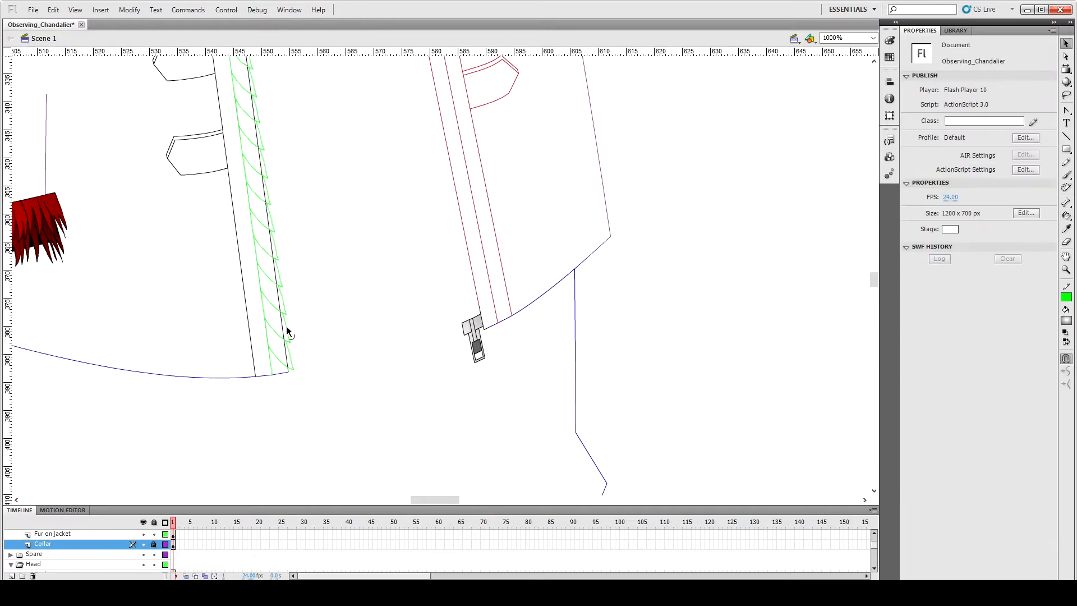
scroll(286, 327, up, 2)
click(53, 534)
click(314, 337)
drag(435, 500, 423, 500)
Step: Copy the end piece of the sleeve cuff's red fur and place it beside the green spike strip
click(261, 307)
key(ctrl+c)
key(ctrl+v)
scroll(477, 247, up, 3)
drag(444, 274, 494, 250)
click(553, 230)
Step: Fill every section of the green spike strip from collar to hem with the dark red fur gradient
key(k)
click(435, 216)
click(438, 247)
click(441, 283)
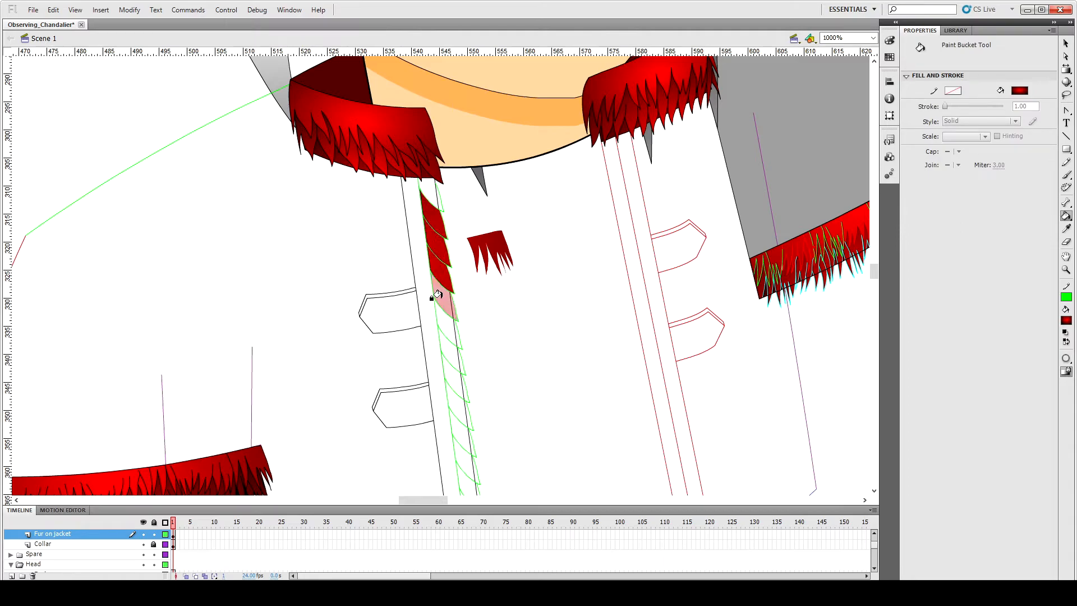
scroll(443, 292, down, 3)
click(452, 219)
click(457, 256)
click(464, 295)
click(468, 319)
click(471, 346)
click(474, 374)
click(478, 405)
click(482, 449)
Step: Reposition and reshape the radial gradient on the fur strip so it runs from bright red to dark red towards the hem
key(f)
click(486, 102)
key(ctrl+minus)
drag(546, 253, 436, 358)
scroll(438, 109, up, 1)
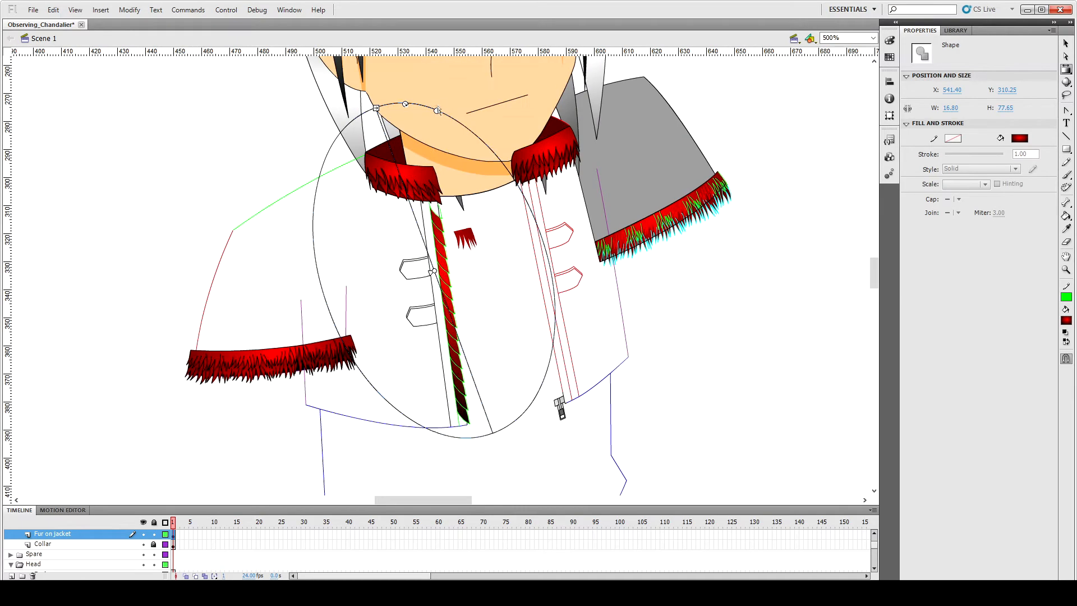
drag(412, 81, 427, 49)
scroll(402, 259, up, 2)
scroll(402, 260, down, 3)
click(513, 302)
Step: Delete the loose red fur piece beside the strip
key(v)
click(469, 189)
key(Delete)
click(395, 106)
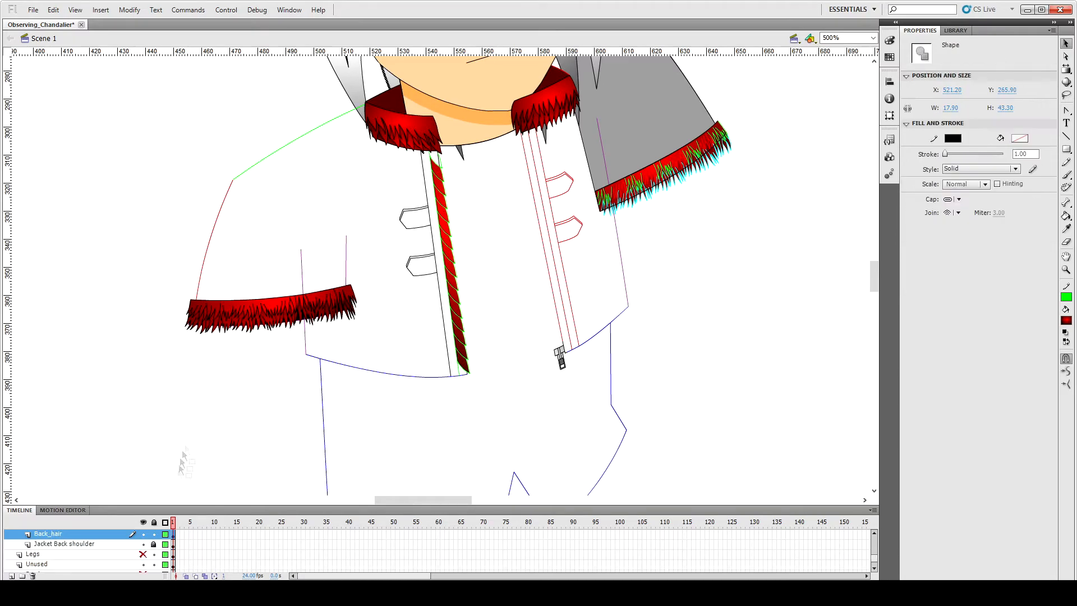
Step: Unlock the Collar layer, copy the collar's dark red lining piece and place the copy beside the fur strip
scroll(149, 547, up, 3)
click(154, 564)
click(397, 102)
key(ctrl+c)
key(ctrl+v)
drag(443, 283, 504, 283)
Step: Fill the narrow band behind the fur strip with the lining's dark red and delete the loose copy
click(494, 320)
key(k)
click(461, 372)
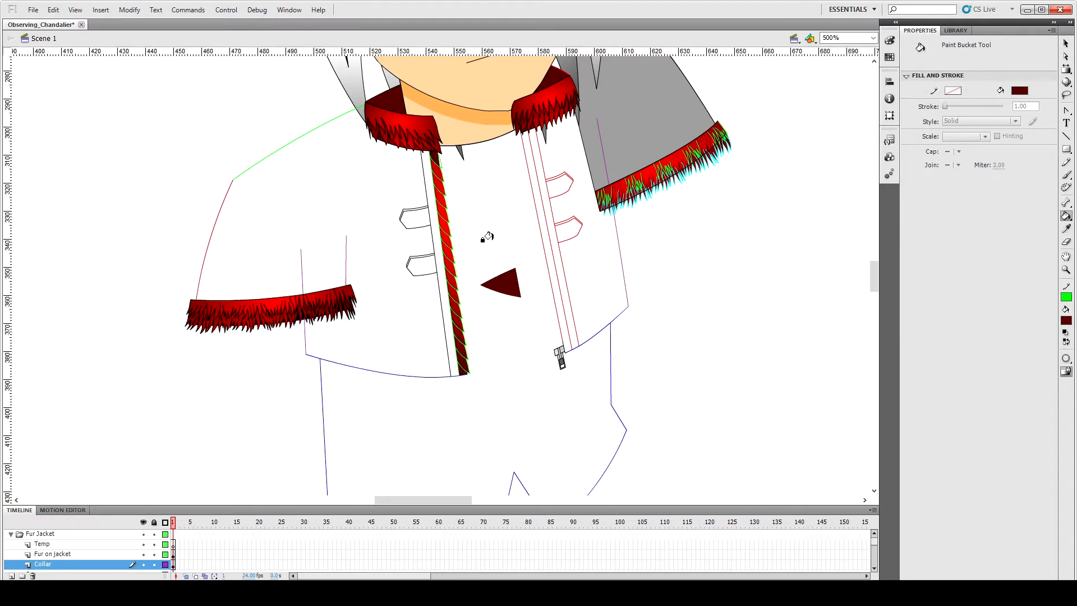
key(v)
click(514, 288)
key(Delete)
Step: Try to fill the open top section of the fur strip just below the collar
scroll(514, 287, up, 3)
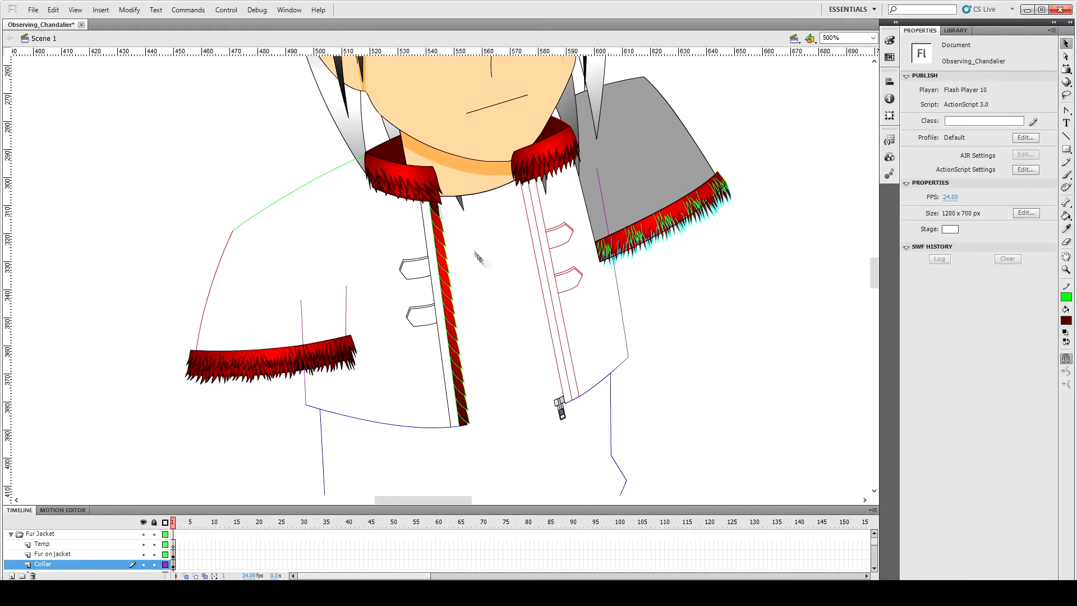
click(441, 215)
key(ctrl+equal)
key(ctrl+equal)
click(479, 275)
click(435, 264)
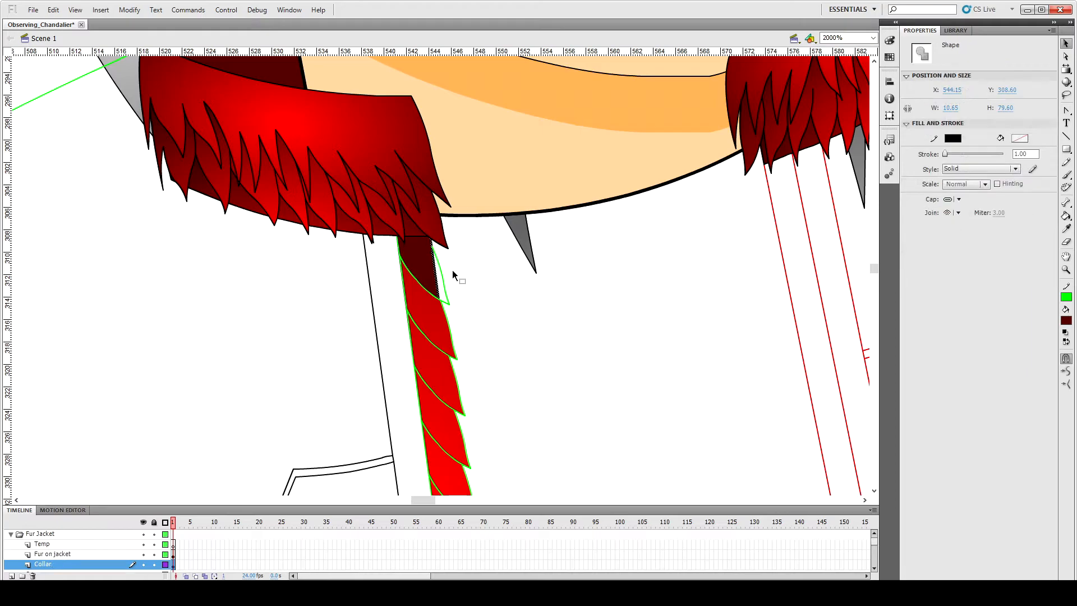
click(419, 236)
click(432, 243)
click(443, 275)
click(469, 323)
key(k)
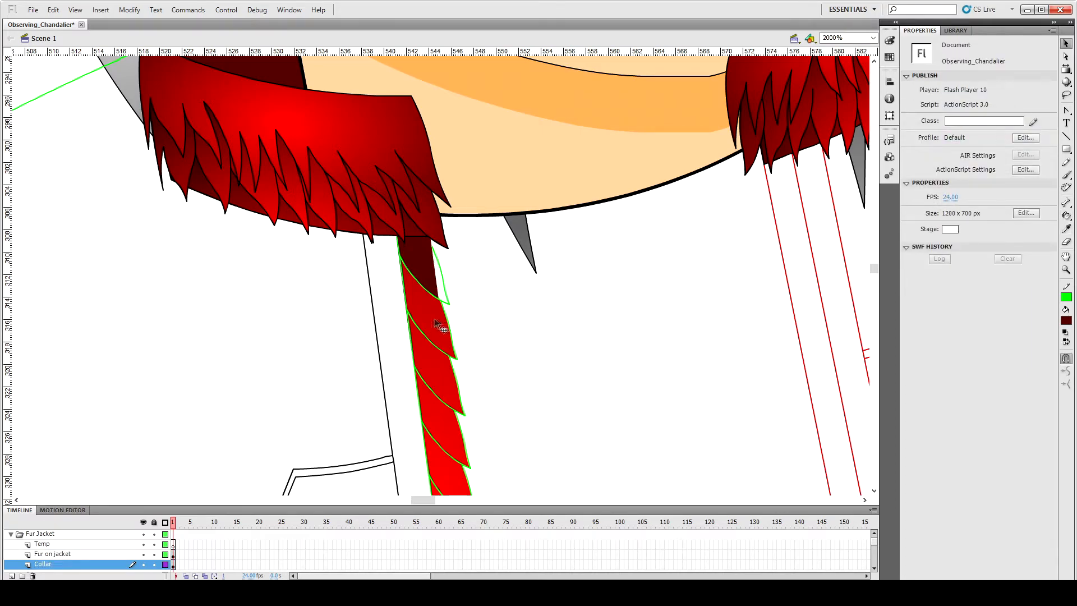
click(421, 278)
key(ctrl+z)
Step: Examine the edges around the fur strip's open top section with the Collar layer hidden and shown
key(v)
click(446, 293)
click(403, 238)
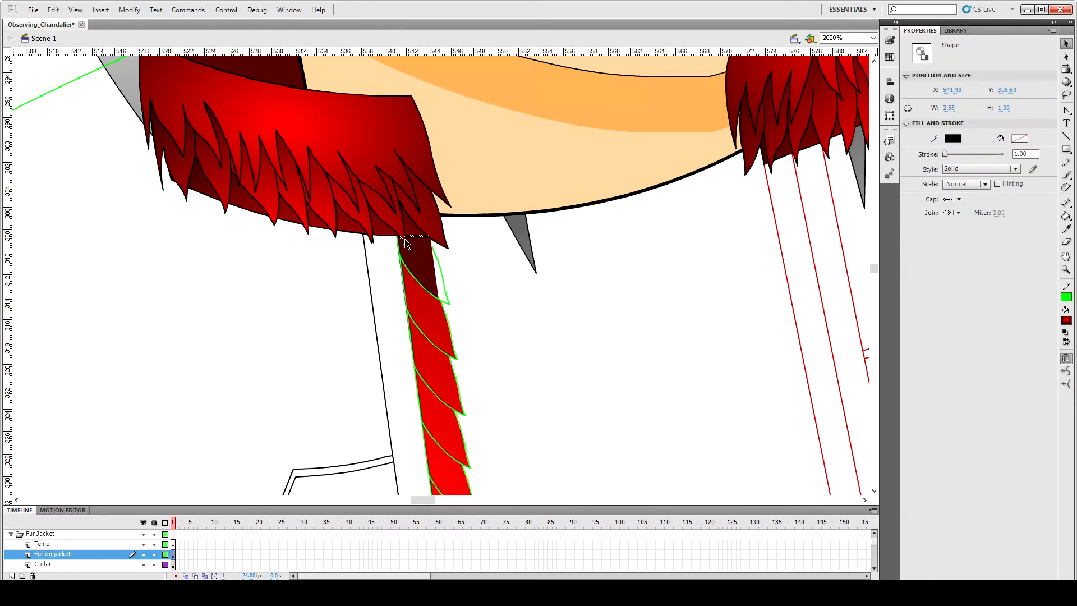
drag(453, 287, 479, 323)
click(496, 306)
click(440, 289)
click(143, 564)
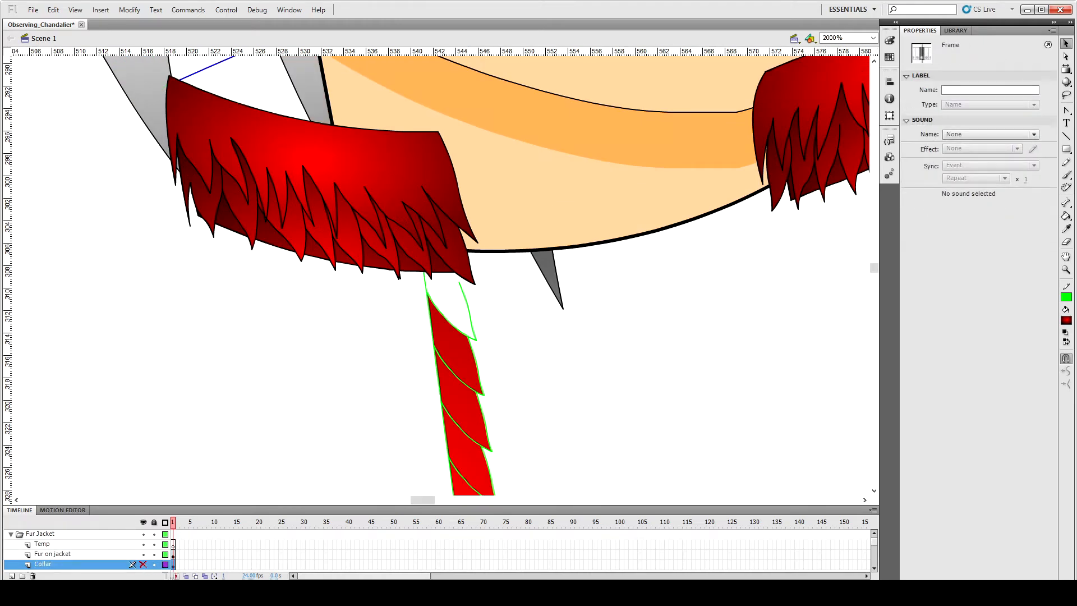
click(143, 564)
Step: Undo the recent line edits at the top of the fur strip and redo two of them
click(466, 296)
click(457, 289)
key(ctrl+z)
key(ctrl+z)
key(ctrl+z)
key(ctrl+z)
key(ctrl+z)
key(ctrl+y)
key(ctrl+y)
click(469, 315)
Step: Hide the Fur on jacket layer and set the dark red band's green edge on the Collar layer to black
click(144, 554)
click(143, 564)
click(477, 371)
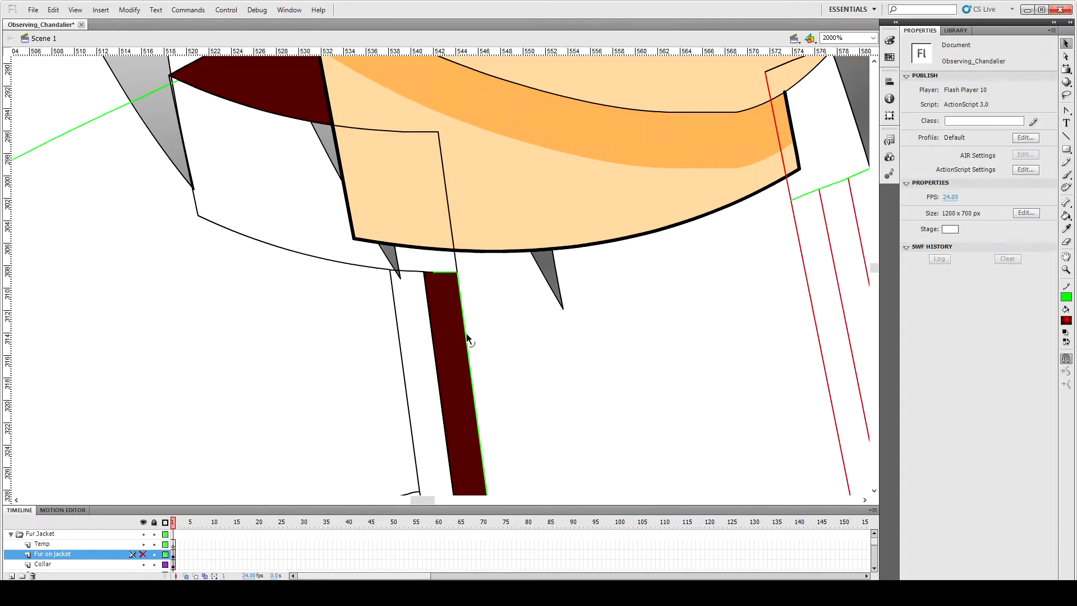
click(466, 336)
double_click(463, 348)
click(953, 138)
click(902, 164)
click(329, 386)
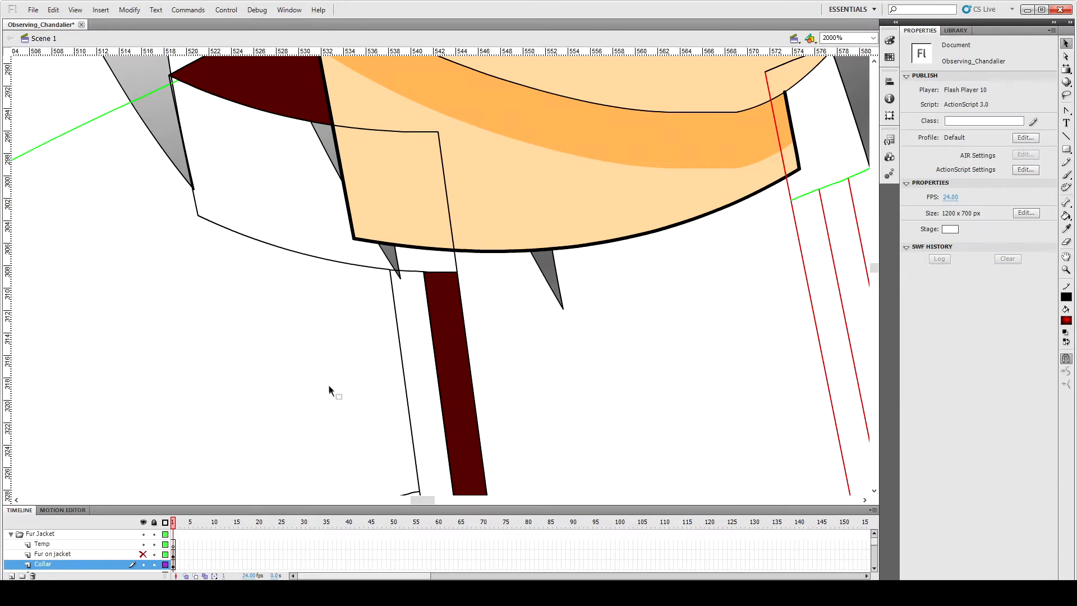
Step: Show the fur with the Collar layer hidden and recolour the straight line running through the fur strip blue
click(143, 563)
click(143, 554)
double_click(466, 317)
click(953, 138)
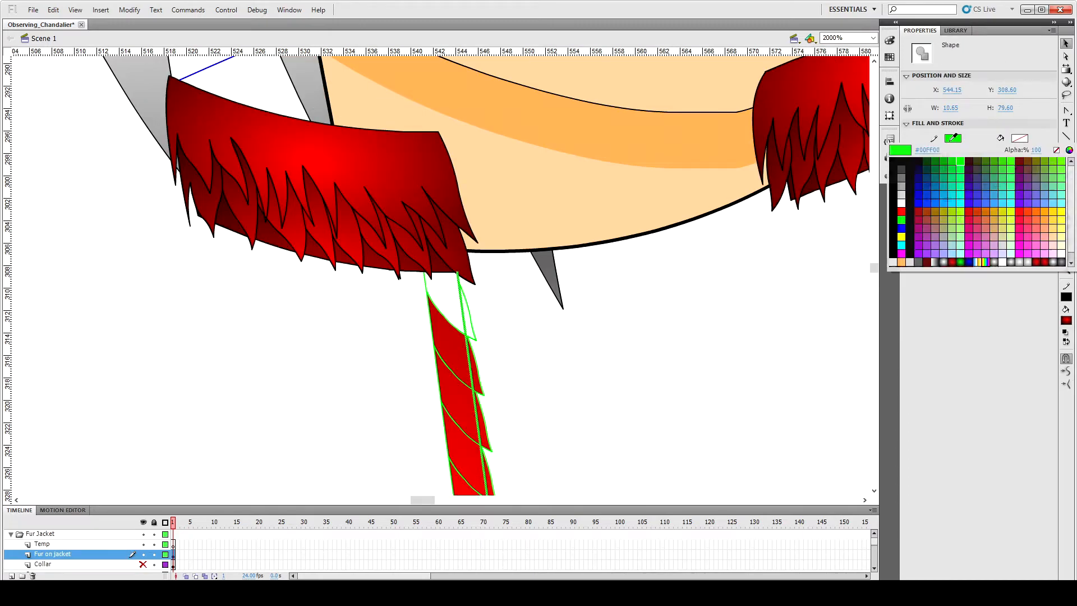
click(902, 238)
click(553, 331)
Step: Fill the fur strip's top section with the red gradient and delete the blue line running down the strip
scroll(452, 329, down, 5)
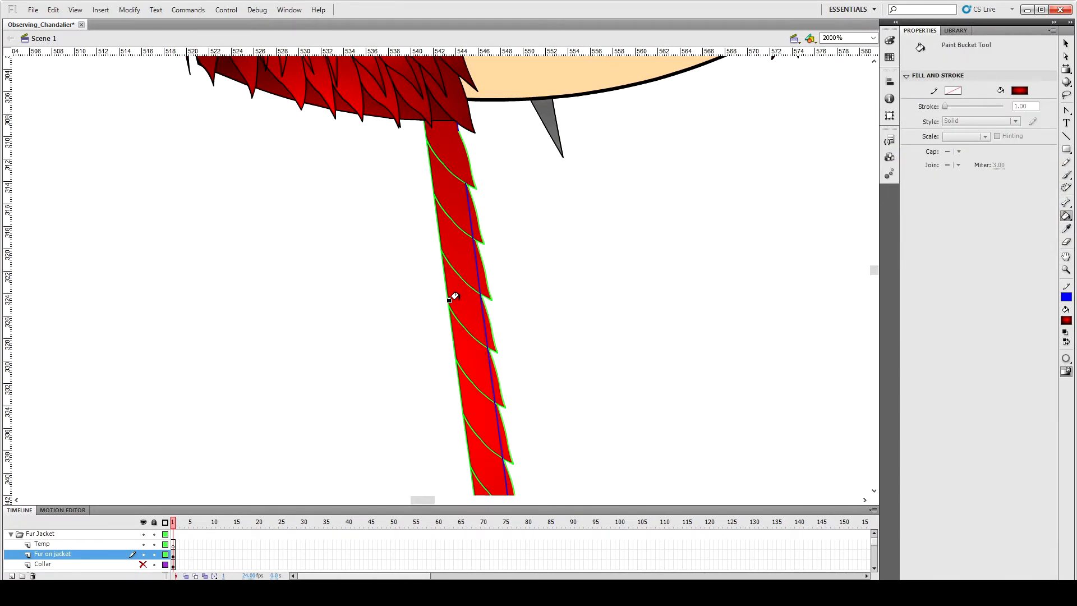
double_click(477, 262)
scroll(586, 278, down, 12)
key(Delete)
scroll(587, 277, up, 13)
click(457, 176)
key(i)
click(467, 200)
key(v)
click(502, 208)
Step: Check the fur strip's lower end at the hem and show the Collar layer again
scroll(510, 213, down, 13)
scroll(509, 213, up, 1)
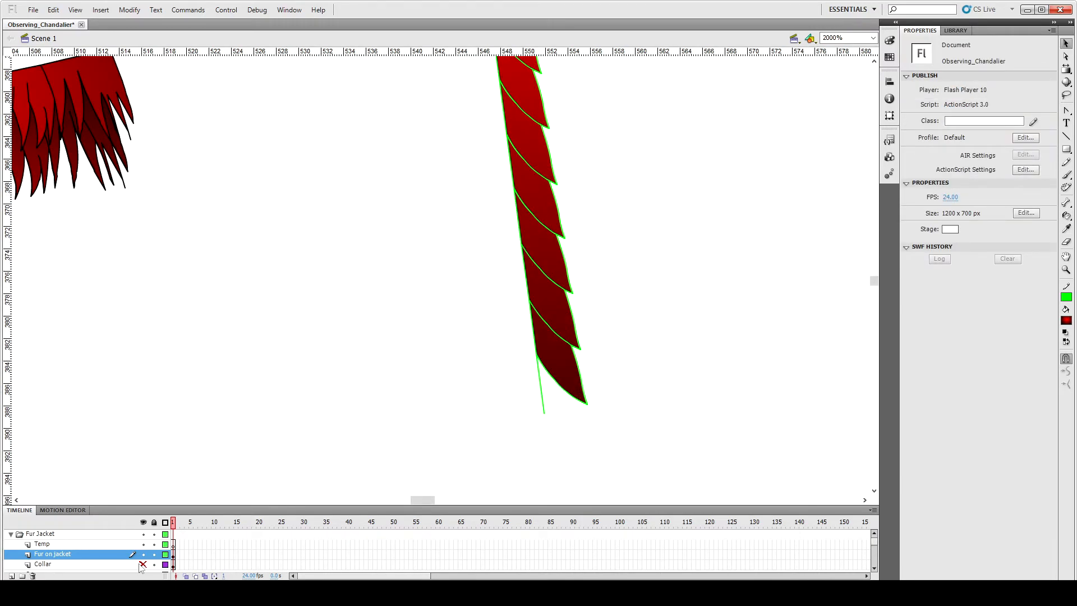
click(143, 564)
click(543, 397)
click(601, 440)
key(ctrl+minus)
key(ctrl+minus)
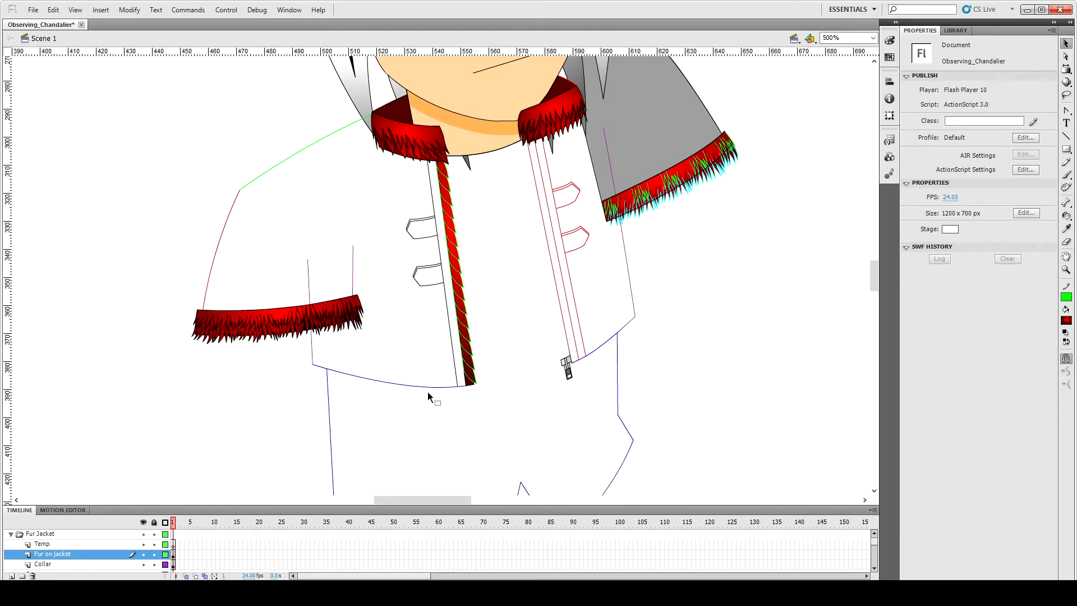
Step: Set the green outlines of the jacket's front fur strip to black
double_click(459, 232)
click(1066, 297)
click(893, 327)
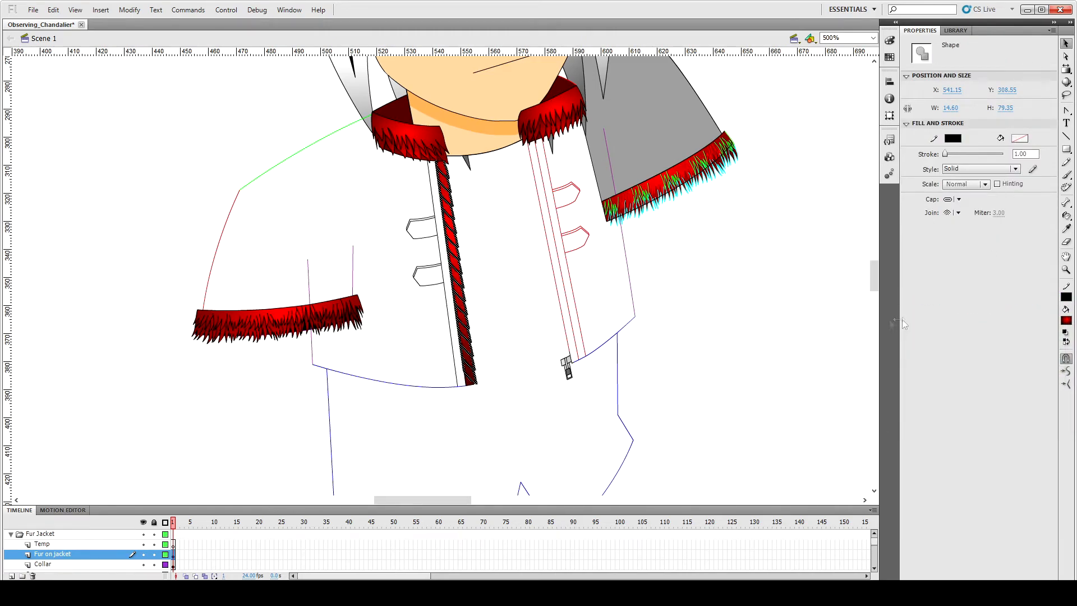
click(513, 308)
Step: Set the green and cyan outlines of the grey sleeve's fur cuff to black
drag(816, 240, 590, 165)
mouse_move(795, 256)
mouse_down()
mouse_move(594, 144)
mouse_move(591, 124)
mouse_up()
click(755, 321)
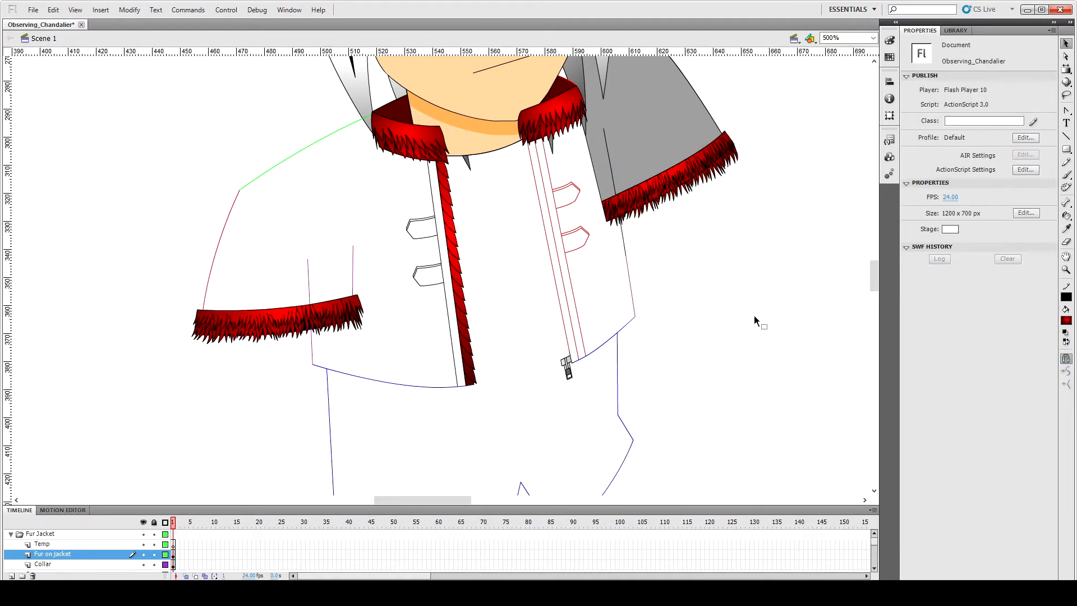
Step: Delete the segments of the base line crossing the spikes from the middle of the grey sleeve's cuff to its inner end
click(656, 204)
key(ctrl+equal)
key(ctrl+equal)
click(627, 291)
click(450, 272)
key(Delete)
click(466, 262)
key(Delete)
click(482, 254)
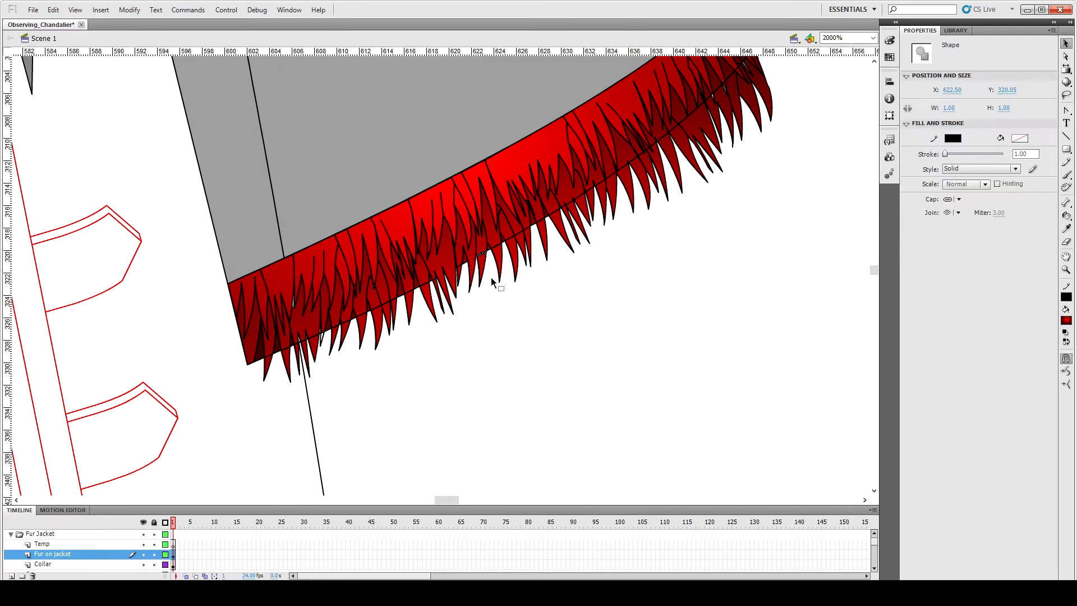
key(Delete)
click(393, 299)
key(Delete)
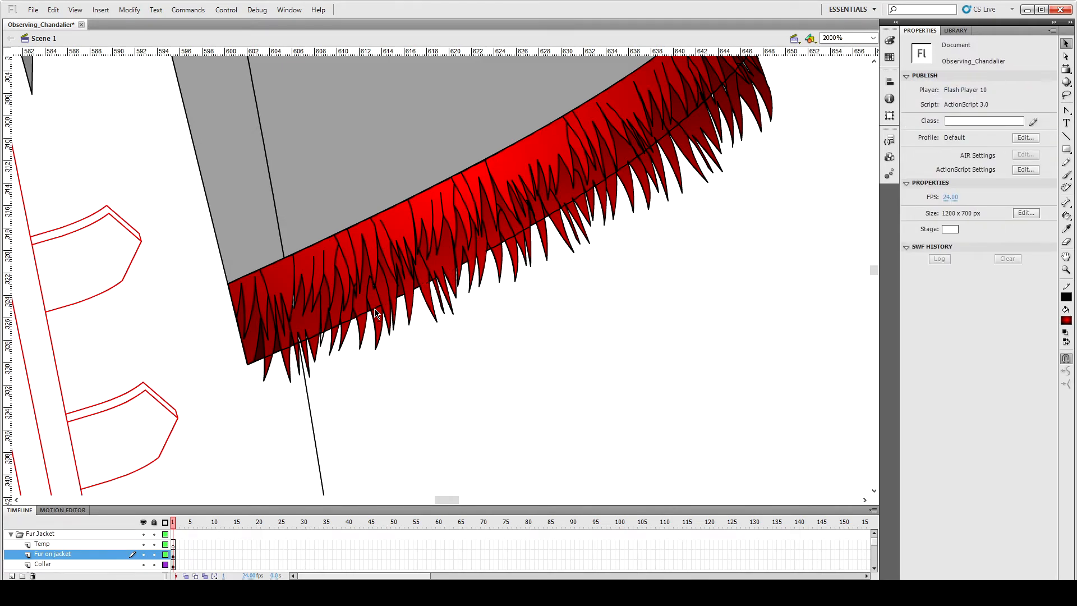
click(344, 324)
key(Delete)
key(k)
click(322, 337)
key(v)
click(287, 349)
key(Delete)
click(296, 345)
key(Delete)
Step: Delete the remaining base line segments crossing the spikes towards the cuff's outer end
click(492, 247)
key(Delete)
click(510, 239)
key(Delete)
click(576, 200)
key(Delete)
click(655, 144)
key(Delete)
scroll(662, 151, up, 3)
click(694, 209)
key(Delete)
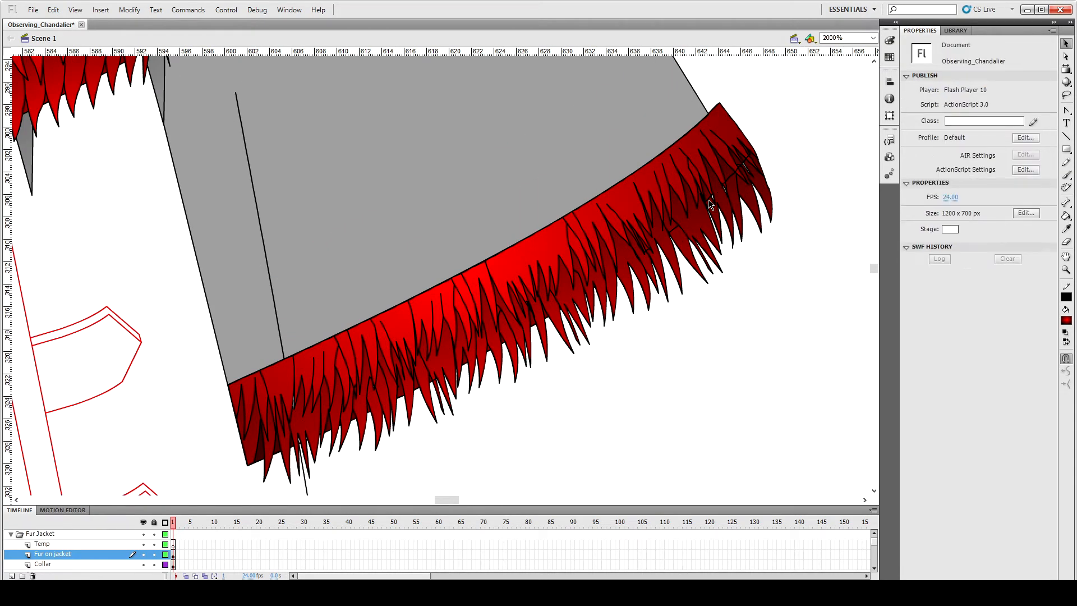
Step: Check the cuff by toggling the Fur on jacket layer and delete stray line bits among the outer end's spikes
click(672, 229)
click(144, 554)
click(144, 555)
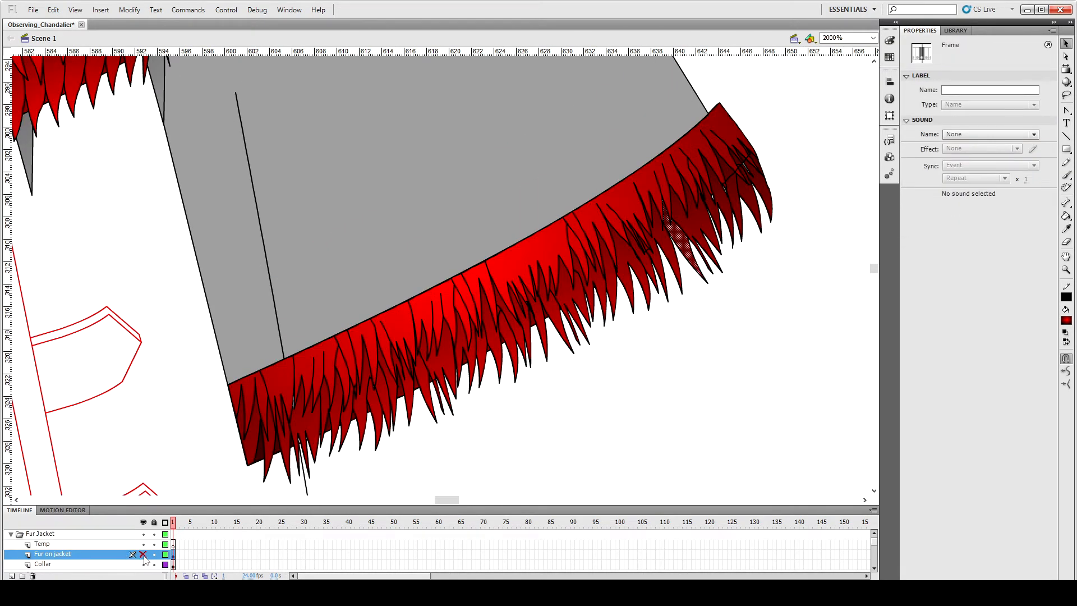
click(446, 371)
click(143, 554)
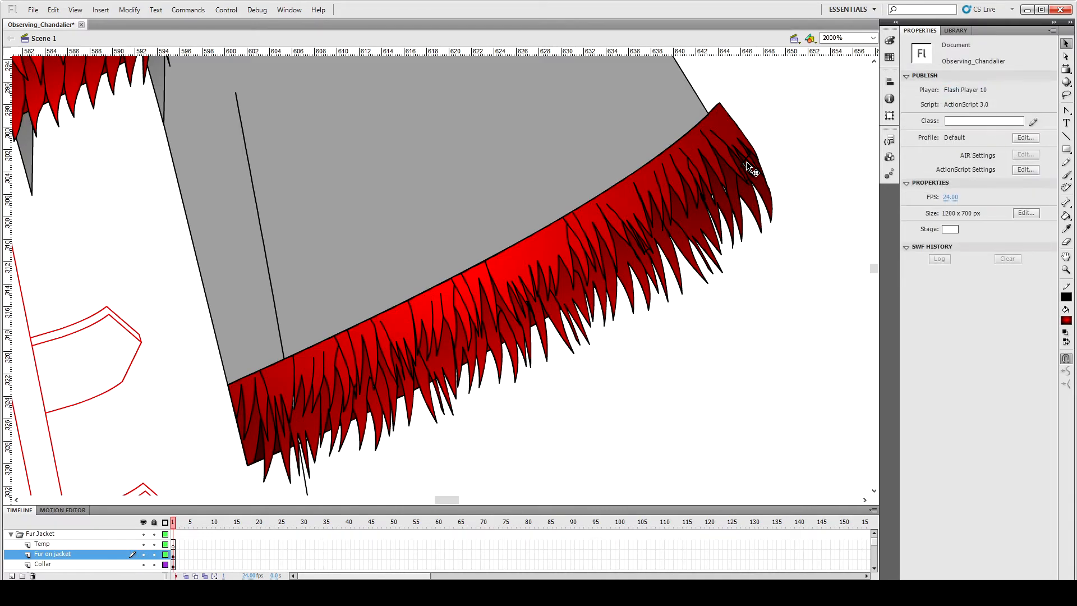
click(715, 200)
key(Escape)
key(k)
key(v)
click(730, 194)
key(Delete)
key(k)
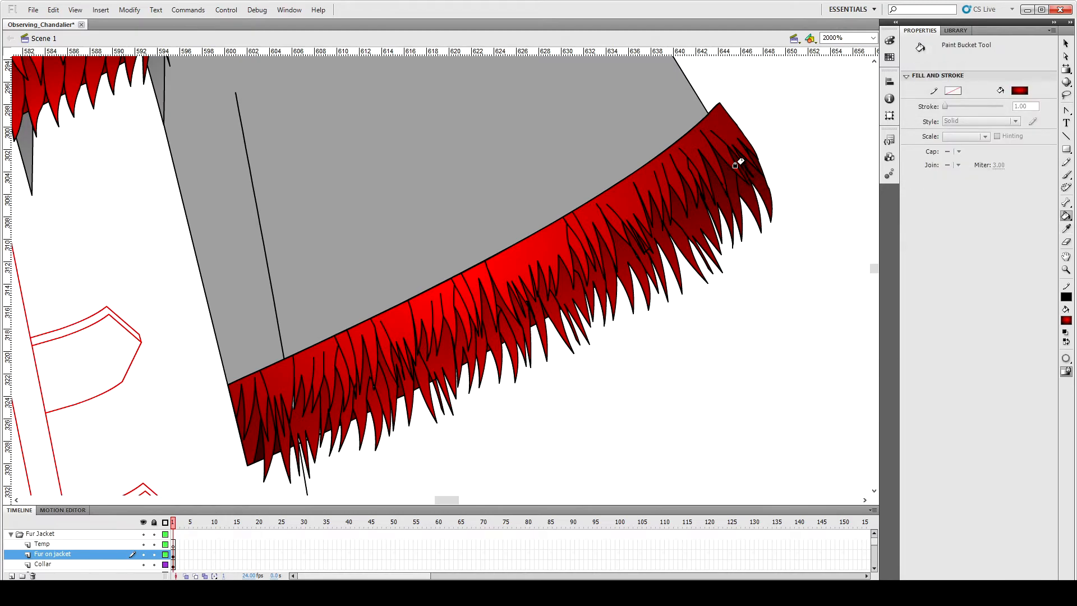
key(v)
click(739, 161)
key(Delete)
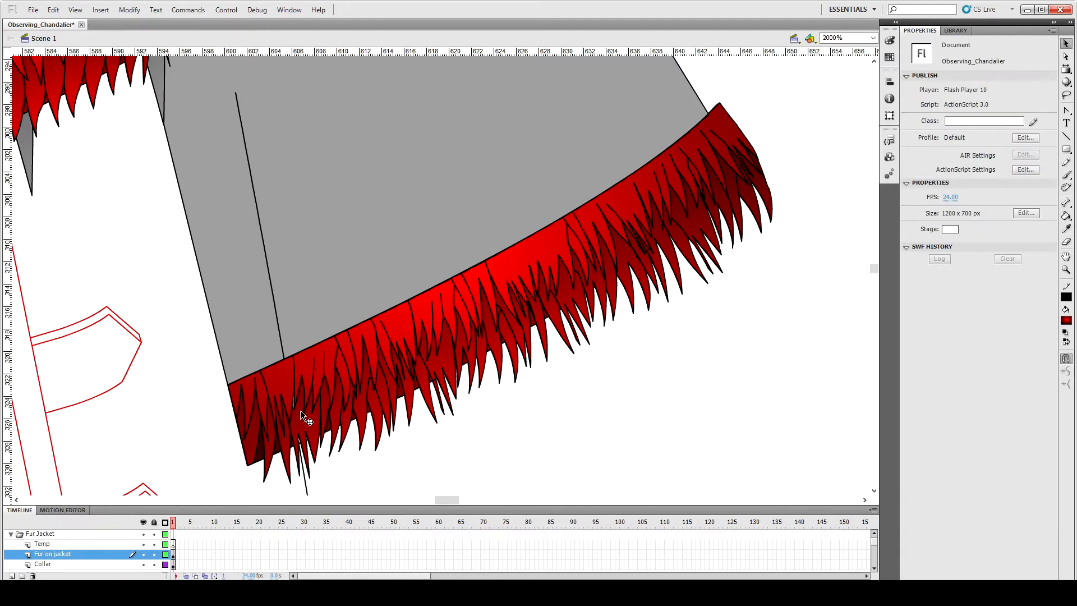
Step: Delete the remaining stray lines between the cuff's spikes and save the document
key(k)
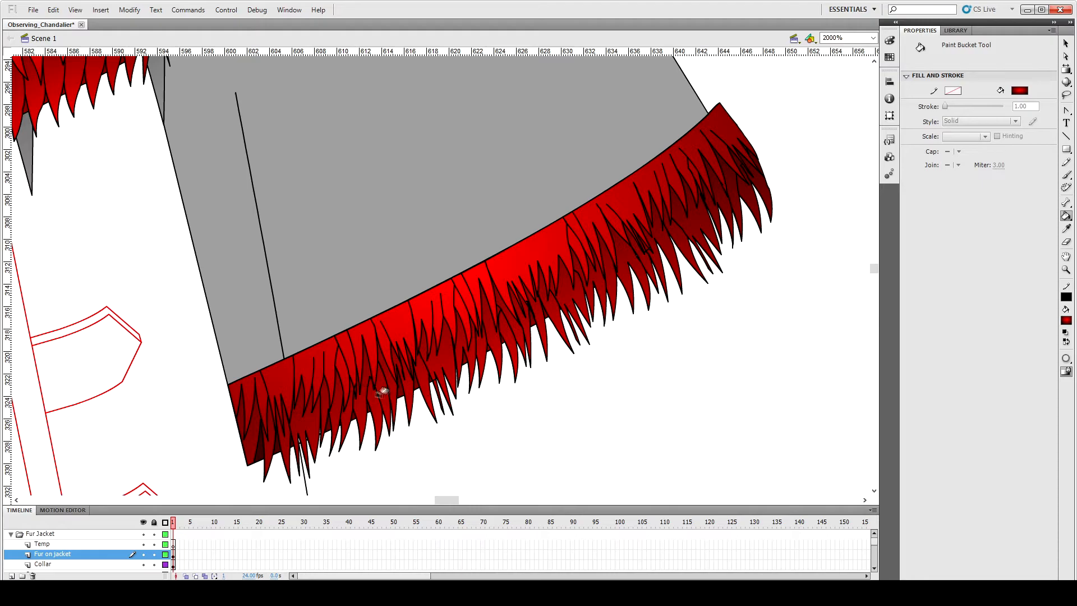
key(v)
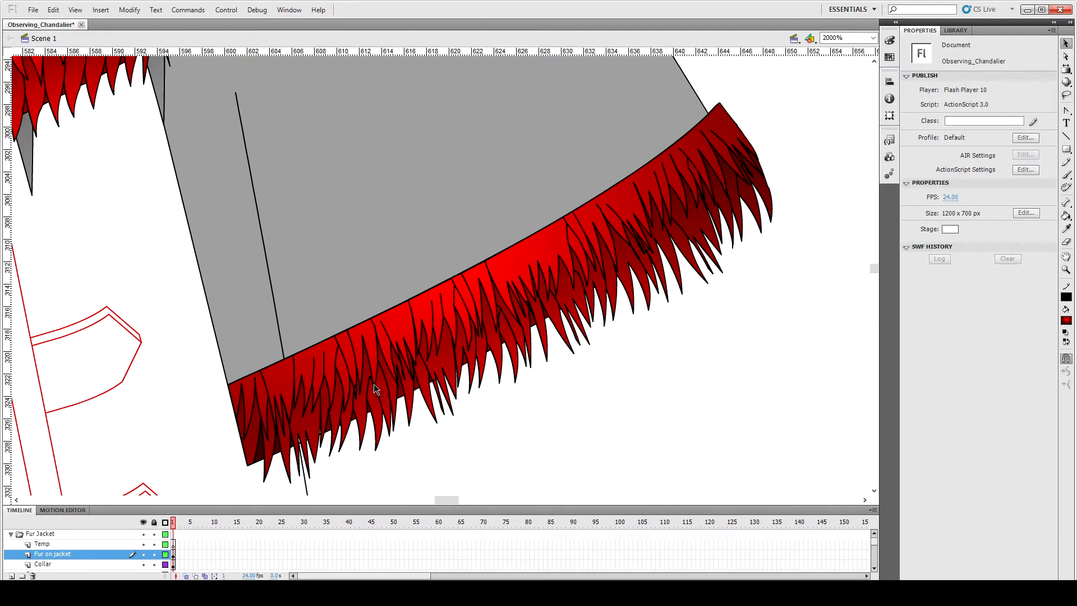
click(647, 253)
key(Delete)
click(667, 296)
key(Delete)
key(ctrl+minus)
key(ctrl+minus)
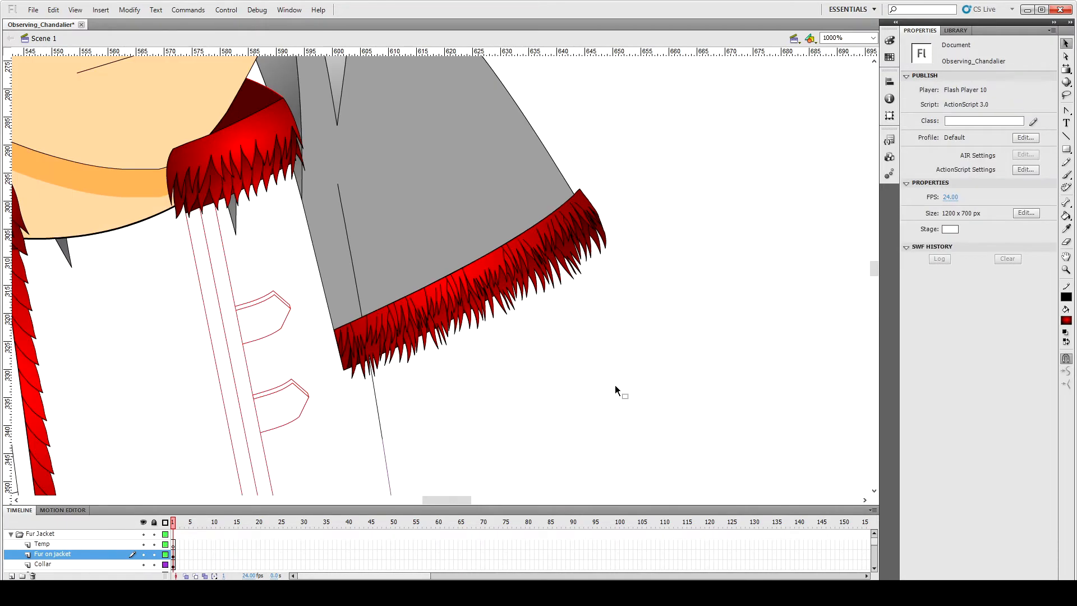
key(ctrl+s)
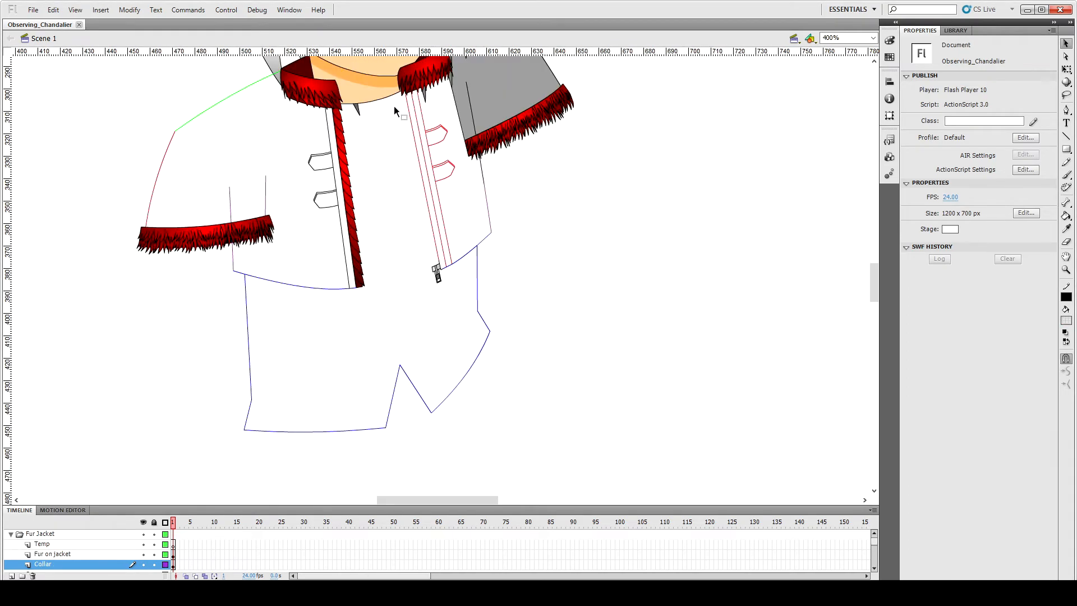
Step: Place a fur tuft outline at the upper end of the red-lined front band, just below the collar fur
click(401, 88)
key(ctrl+equal)
key(ctrl+equal)
key(ctrl+equal)
shift+click(462, 126)
key(ctrl+z)
key(shift+Right)
key(shift+Right)
key(shift+Right)
key(shift+Right)
key(shift+Right)
key(shift+Right)
key(shift+Down)
key(shift+Down)
key(shift+Down)
key(shift+Down)
key(shift+Down)
key(shift+Down)
key(shift+Down)
key(shift+Down)
key(shift+Down)
key(shift+Down)
key(shift+Down)
key(shift+Down)
key(shift+Left)
key(shift+Up)
key(shift+Left)
Step: Give the tuft a blue 0.1 stroke, reduce it to an unfilled open outline and select the whole outline
drag(1034, 158, 1003, 160)
text(.1)
click(953, 138)
click(918, 206)
key(q)
drag(489, 183, 488, 192)
key(Delete)
click(148, 326)
key(ctrl+z)
click(212, 325)
double_click(488, 194)
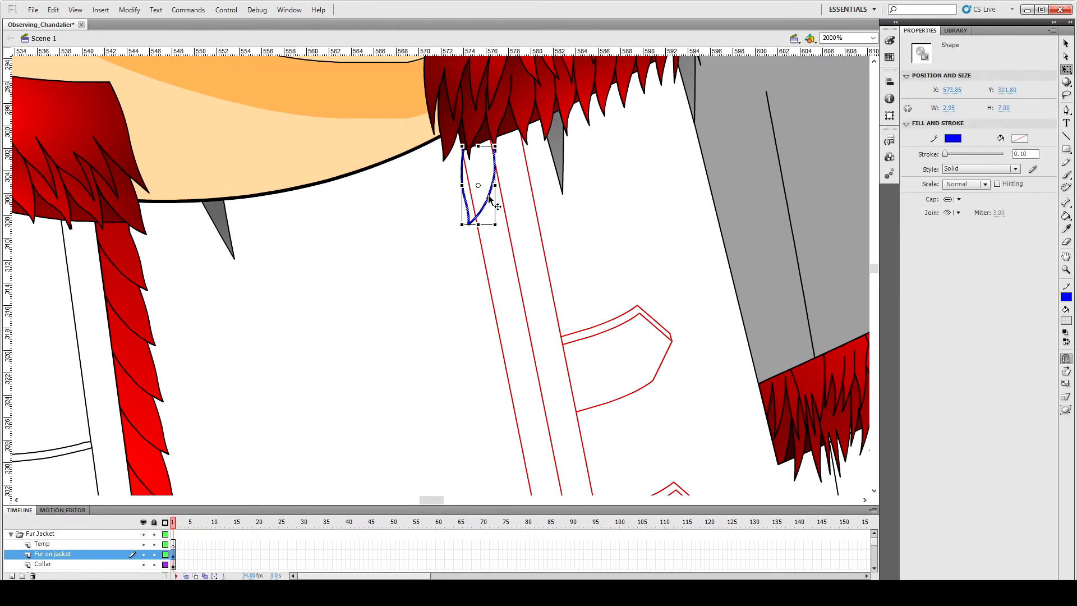
Step: Duplicate the blue tuft in place and shift the copy down along the front band to X 574.75, Y 306.95
scroll(489, 214, down, 2)
scroll(488, 223, up, 1)
key(ctrl+c)
key(ctrl+shift+v)
key(Down)
key(Down)
key(Down)
key(Down)
key(Down)
key(Down)
key(Right)
key(Up)
key(Left)
key(Left)
key(Down)
key(Down)
key(Down)
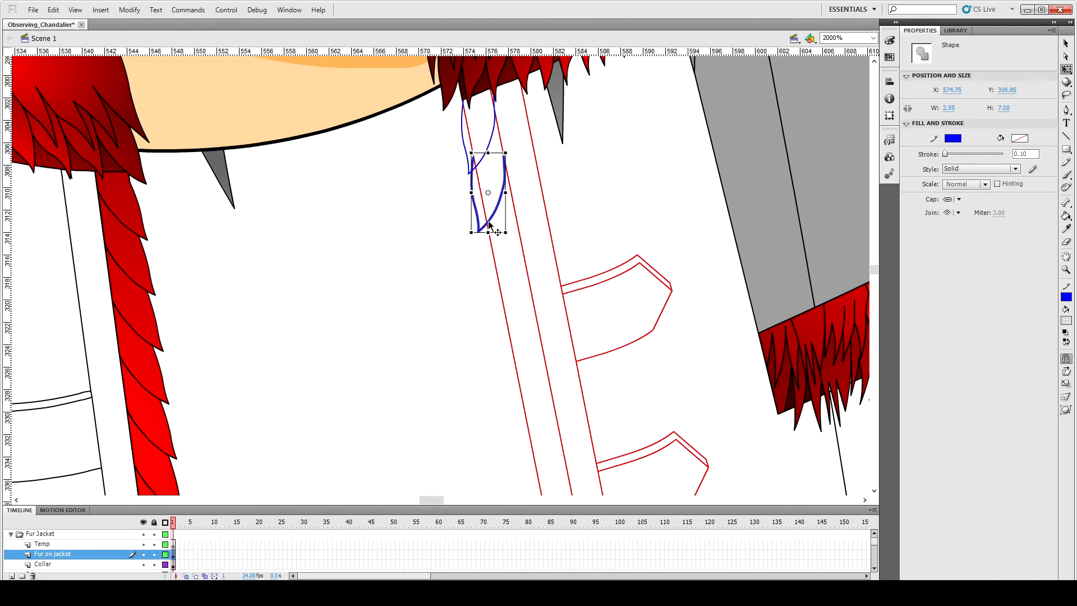
Step: Add a third blue tuft directly below the second, overlapping its tip and following the band's slant
click(466, 270)
key(ctrl+z)
key(Down)
key(Down)
key(Down)
key(Down)
key(Down)
key(Right)
click(457, 288)
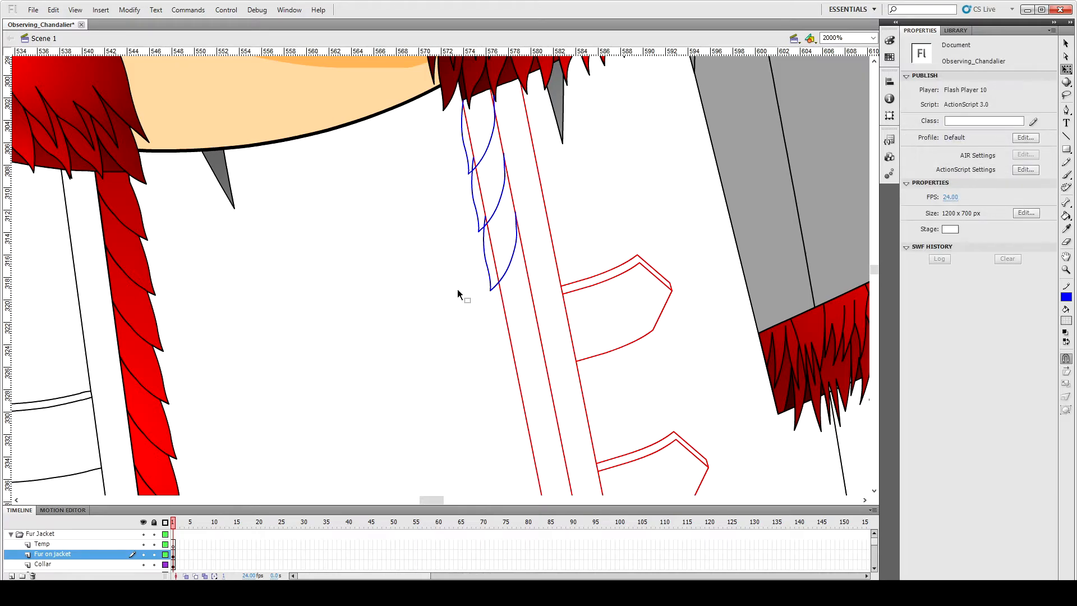
Step: Place a fourth blue tuft below the third at X 576.80, Y 317.15
key(ctrl+minus)
key(ctrl+minus)
key(ctrl+z)
key(ctrl+equal)
key(ctrl+equal)
key(Down)
key(Down)
key(Down)
key(Down)
key(Down)
key(Right)
key(Right)
Step: Copy the fourth tuft in place and shift the duplicate down the band to form the fifth tuft
key(ctrl+c)
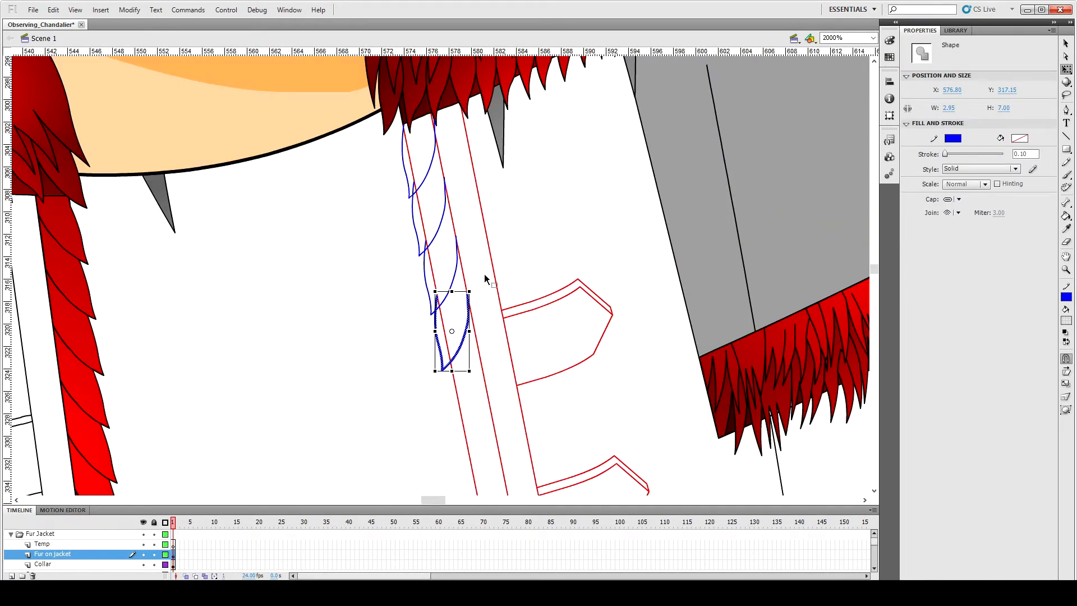
click(485, 276)
scroll(485, 276, down, 3)
key(ctrl+shift+v)
key(shift+Down)
key(shift+Down)
key(shift+Down)
key(shift+Right)
key(shift+Right)
key(shift+Down)
key(shift+Down)
key(shift+Down)
key(shift+Down)
key(shift+Down)
key(shift+Down)
key(shift+Down)
Step: Duplicate the fifth tuft and move the copy down and slightly outward along the band as the sixth tuft
key(ctrl+c)
scroll(497, 277, down, 3)
click(496, 277)
key(ctrl+shift+v)
key(shift+Right)
key(shift+Right)
key(shift+Down)
key(shift+Down)
key(shift+Down)
key(shift+Down)
key(shift+Down)
key(shift+Down)
key(shift+Down)
key(shift+Down)
key(shift+Down)
key(shift+Down)
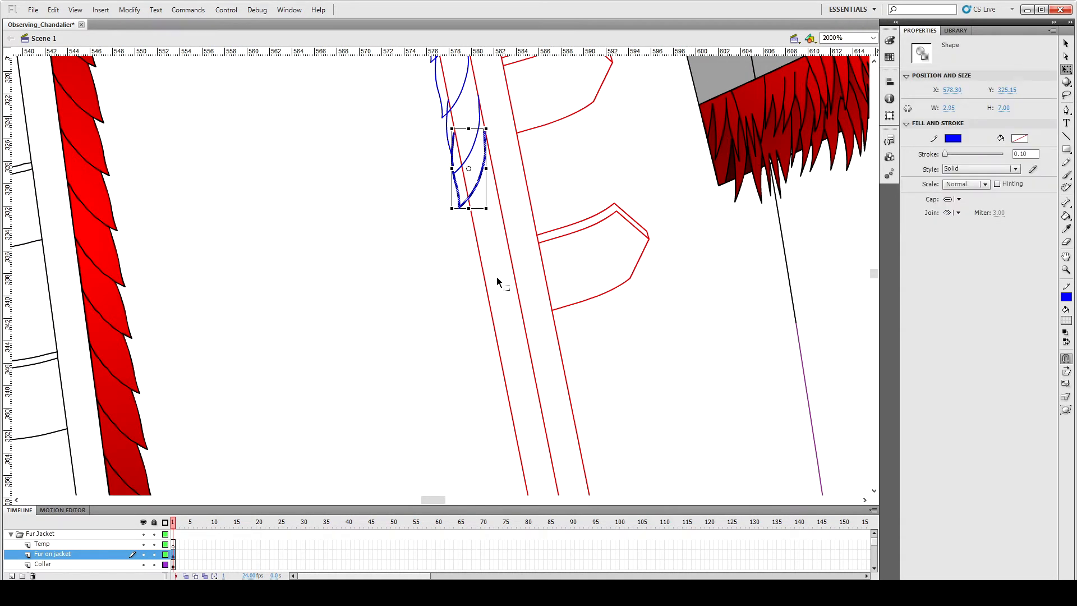
Step: Duplicate the sixth tuft, move the copy to X 579.85, Y 332.15 as the seventh, and deselect it
key(ctrl+c)
click(497, 278)
key(ctrl+shift+v)
key(shift+Right)
key(shift+Right)
key(shift+Down)
key(shift+Down)
key(shift+Down)
key(shift+Down)
key(shift+Down)
key(shift+Down)
key(shift+Down)
key(shift+Down)
key(shift+Down)
key(shift+Down)
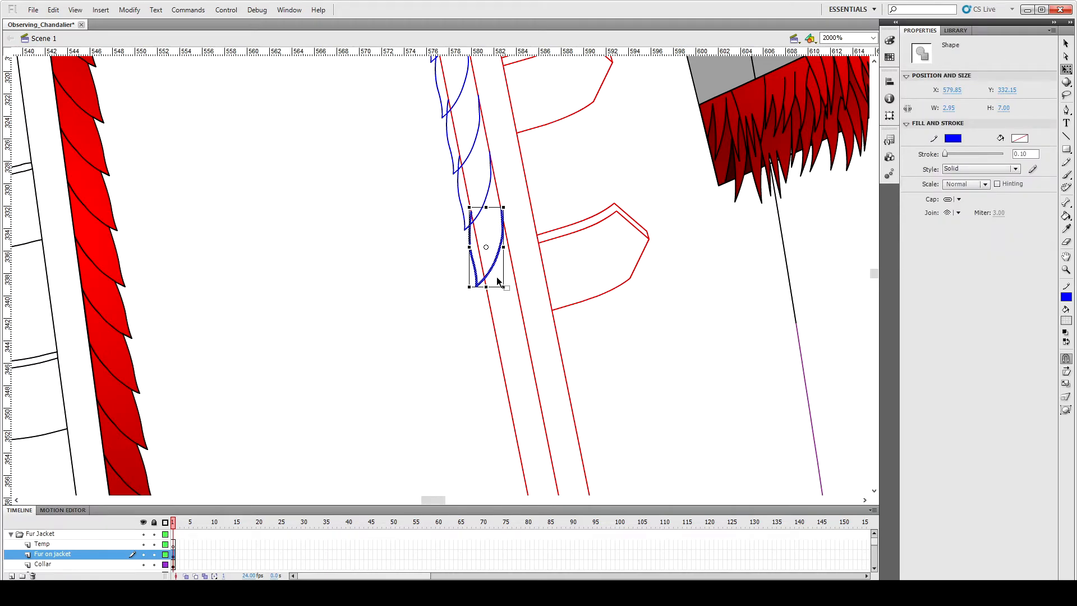
scroll(496, 277, down, 3)
scroll(493, 282, up, 4)
click(494, 280)
scroll(493, 276, down, 3)
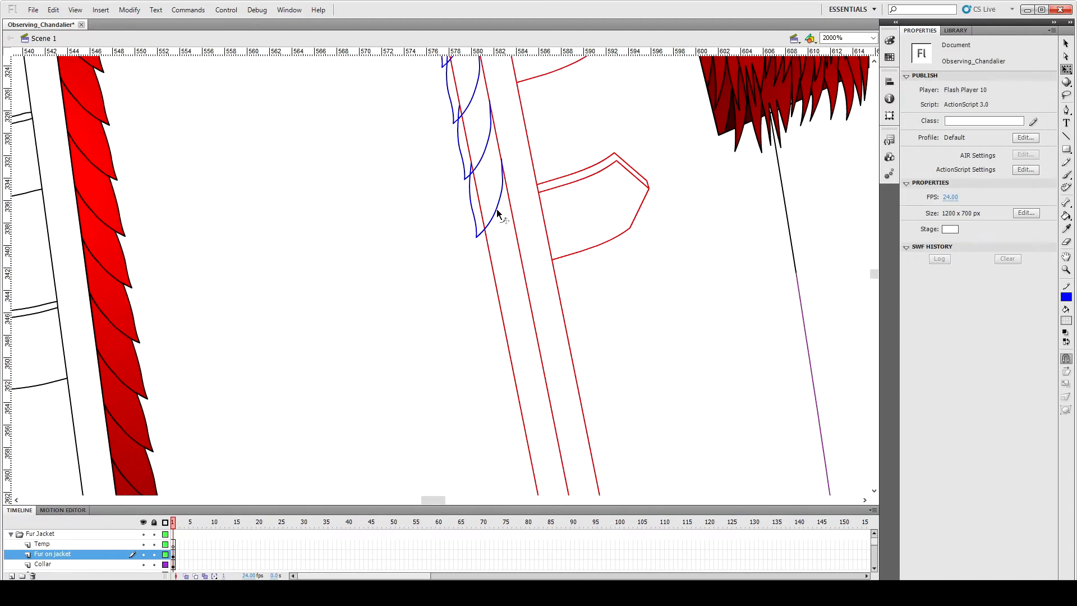
Step: Duplicate the finished run of blue tufts in place and shift the copies down and outward along the band to extend the row
double_click(497, 211)
key(ctrl+minus)
key(ctrl+c)
key(ctrl+shift+v)
key(shift+Down)
key(shift+Down)
key(shift+Down)
key(shift+Down)
key(shift+Down)
key(shift+Down)
key(shift+Down)
key(shift+Down)
key(shift+Down)
key(shift+Down)
key(shift+Down)
key(shift+Down)
key(shift+Down)
key(shift+Down)
key(shift+Down)
key(shift+Down)
key(shift+Down)
key(shift+Down)
key(shift+Down)
key(shift+Down)
key(shift+Down)
key(shift+Down)
key(shift+Down)
key(shift+Down)
key(shift+Down)
key(shift+Down)
key(shift+Down)
key(shift+Down)
key(shift+Down)
key(shift+Right)
key(shift+Right)
key(shift+Right)
key(shift+Right)
key(shift+Right)
key(shift+Right)
key(shift+Right)
key(shift+Down)
key(shift+Down)
key(shift+Down)
key(Down)
key(Down)
scroll(455, 299, down, 3)
click(510, 235)
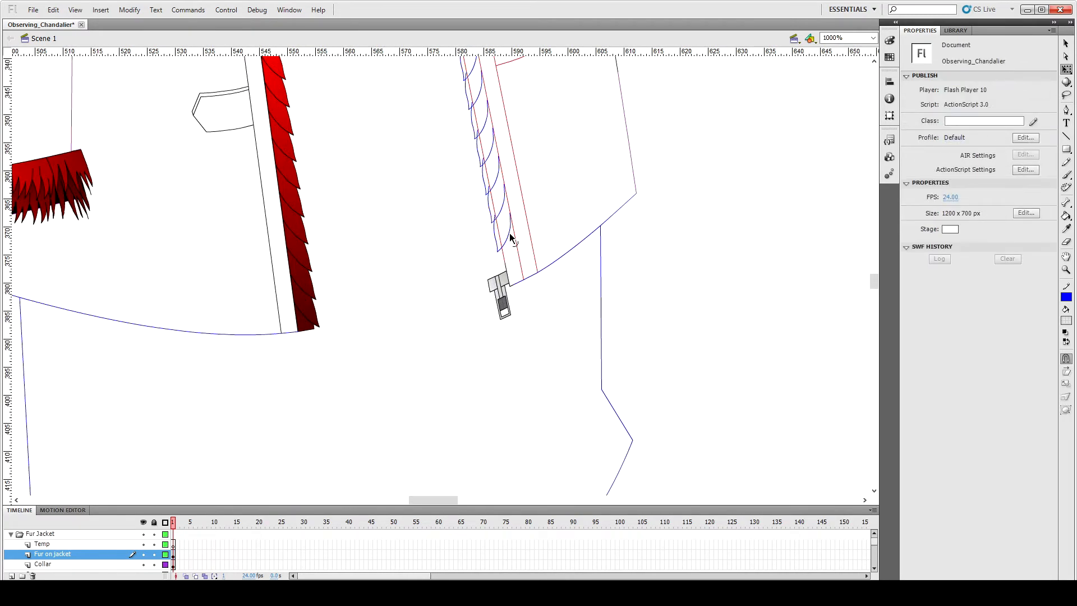
Step: Duplicate the lowest tuft and move the copy down along the band to the zipper pull, then deselect it
double_click(508, 234)
key(ctrl+equal)
scroll(486, 224, down, 3)
click(478, 246)
click(490, 239)
shift+click(459, 239)
key(ctrl+c)
key(ctrl+shift+v)
key(shift+Down)
key(shift+Down)
key(shift+Down)
key(shift+Down)
key(shift+Down)
key(shift+Down)
key(shift+Down)
key(shift+Down)
key(shift+Down)
key(shift+Right)
key(shift+Right)
key(Down)
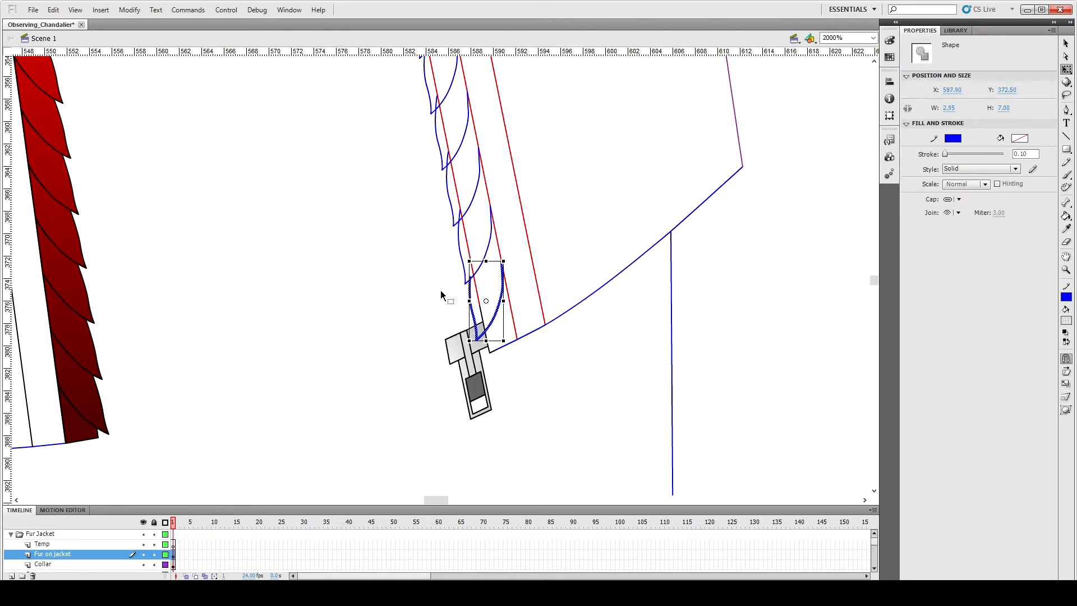
key(Down)
key(Down)
key(Down)
click(509, 368)
Step: Copy the zipper pull's short upper edge line from the Collar layer in place onto the Fur on jacket layer
click(477, 325)
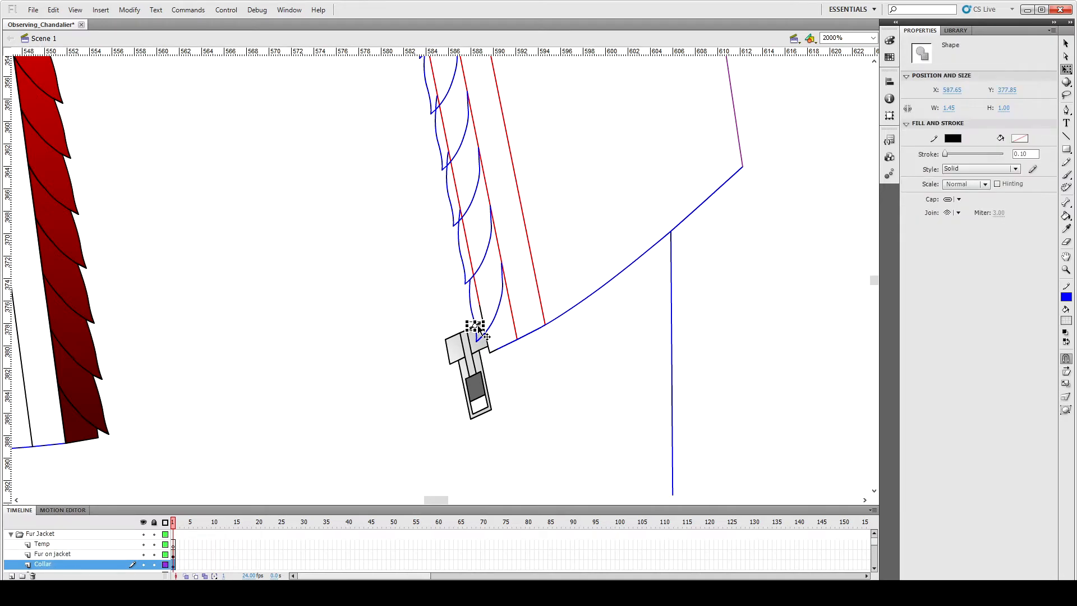
click(143, 564)
click(471, 308)
key(ctrl+shift+v)
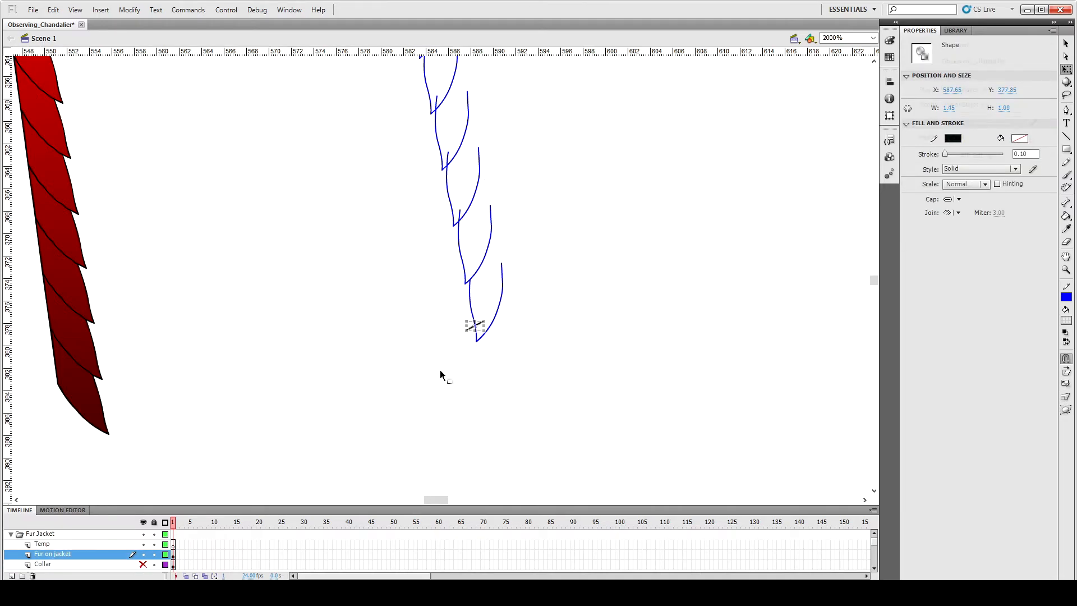
Step: Copy the zipper pull's short side line from the Collar layer in place onto the Fur on jacket layer
click(143, 565)
click(484, 330)
key(v)
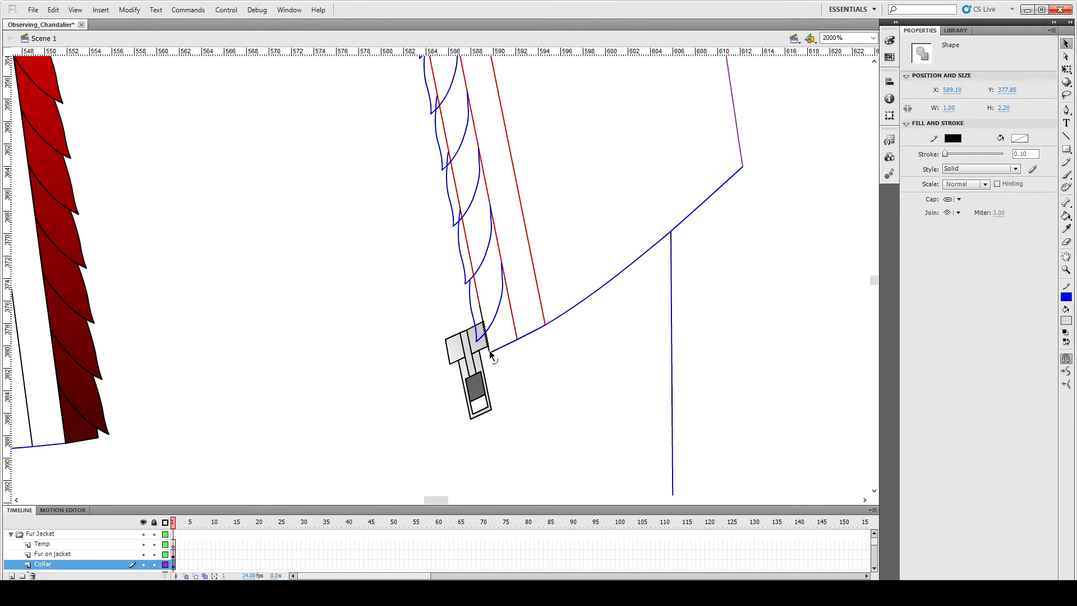
click(144, 564)
click(489, 326)
click(513, 373)
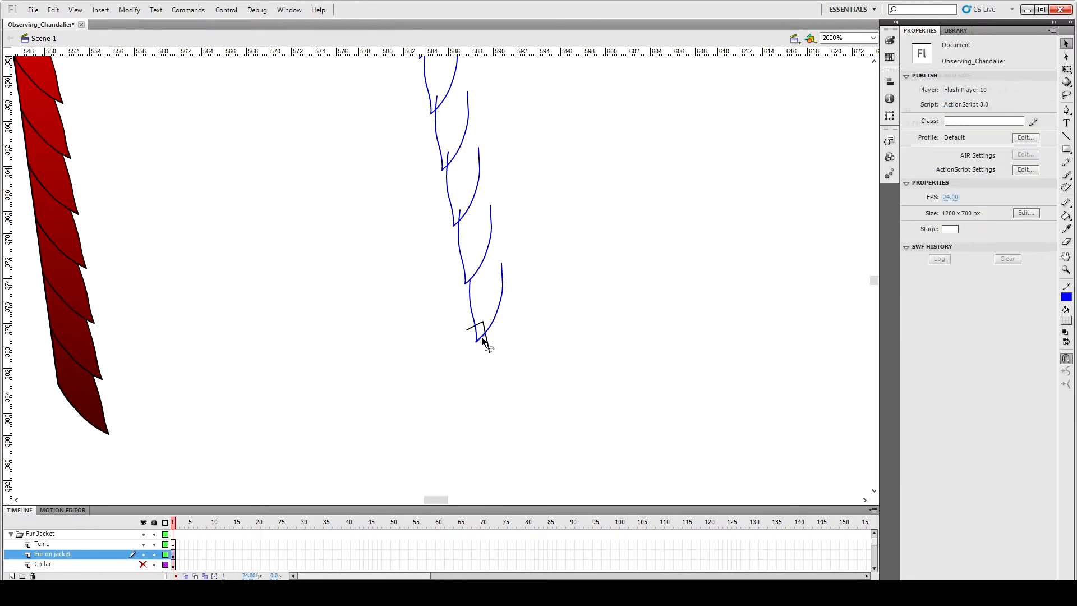
Step: Trim off the lowest tuft's tip where it overlaps the zipper pull, with the Collar layer shown again
click(143, 564)
click(384, 413)
click(497, 313)
click(489, 244)
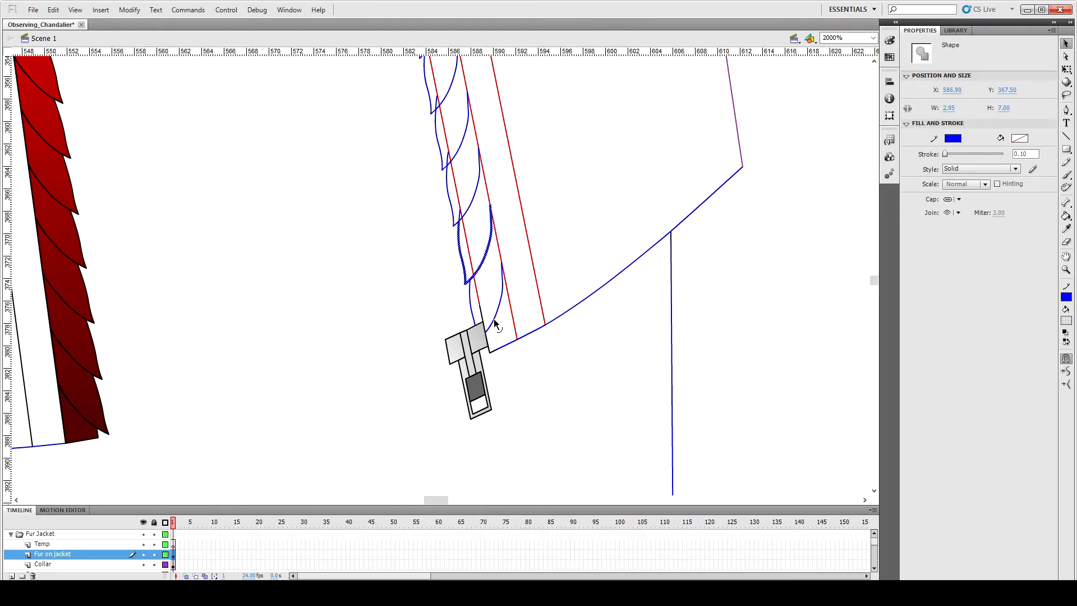
click(586, 395)
Step: Delete the leftover line ends where neighbouring blue tufts overlap, working up the band toward the collar
scroll(469, 334, up, 3)
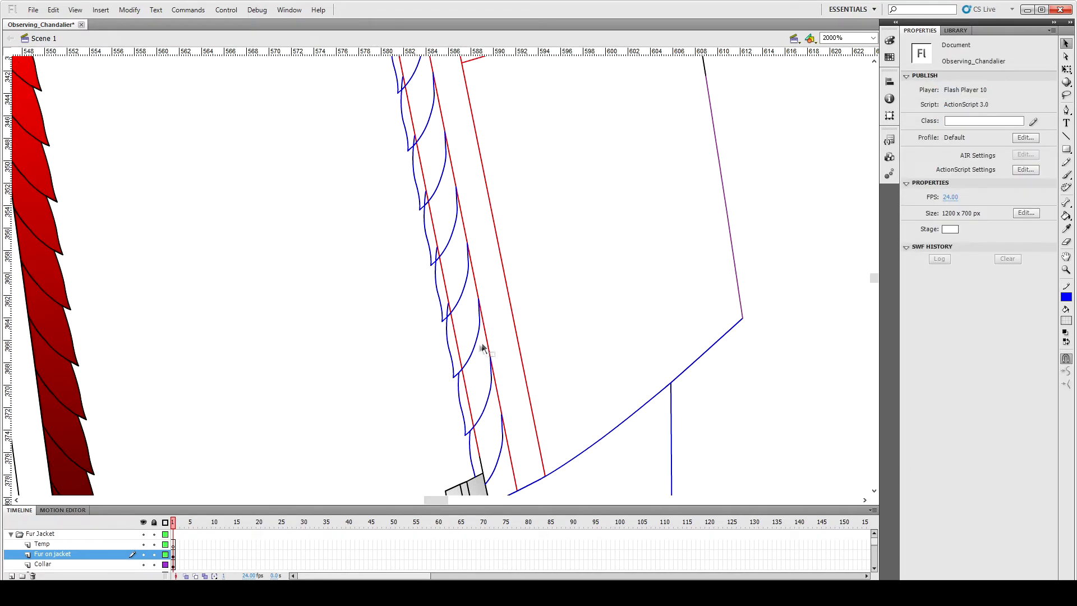
scroll(430, 402, up, 3)
scroll(426, 403, up, 2)
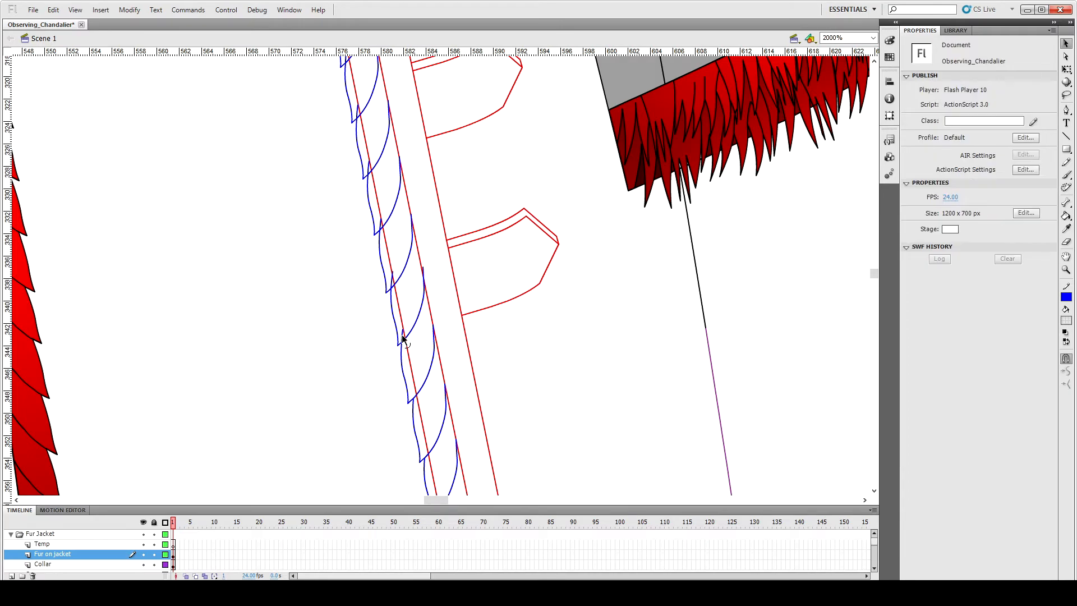
scroll(418, 348, up, 3)
click(381, 374)
key(Delete)
click(369, 318)
key(Delete)
click(358, 263)
key(Delete)
scroll(354, 303, up, 2)
click(348, 308)
key(Delete)
click(360, 225)
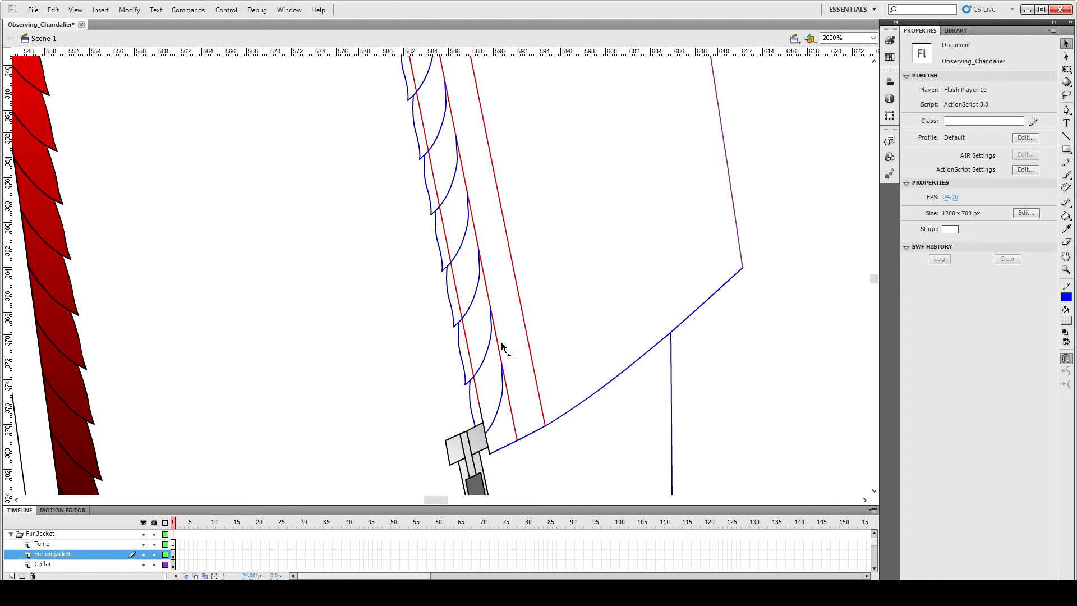
Step: Close the tuft row with an in-place copy of the red band line on Fur on jacket, and hide the Collar layer
shift+click(321, 136)
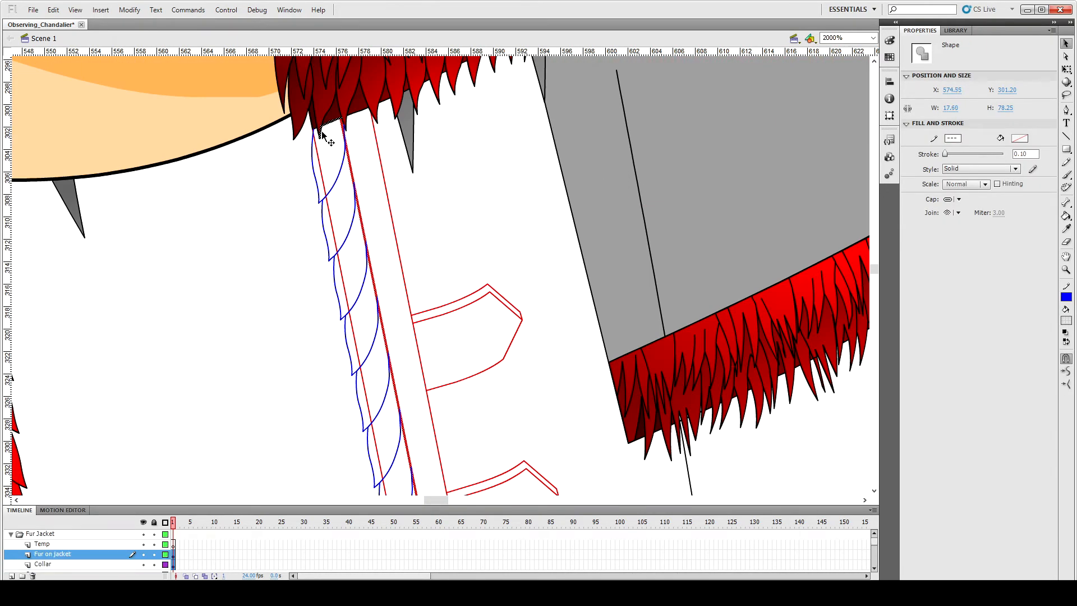
click(145, 564)
click(219, 399)
click(362, 219)
click(144, 564)
click(361, 114)
click(144, 554)
click(143, 554)
click(342, 167)
click(432, 237)
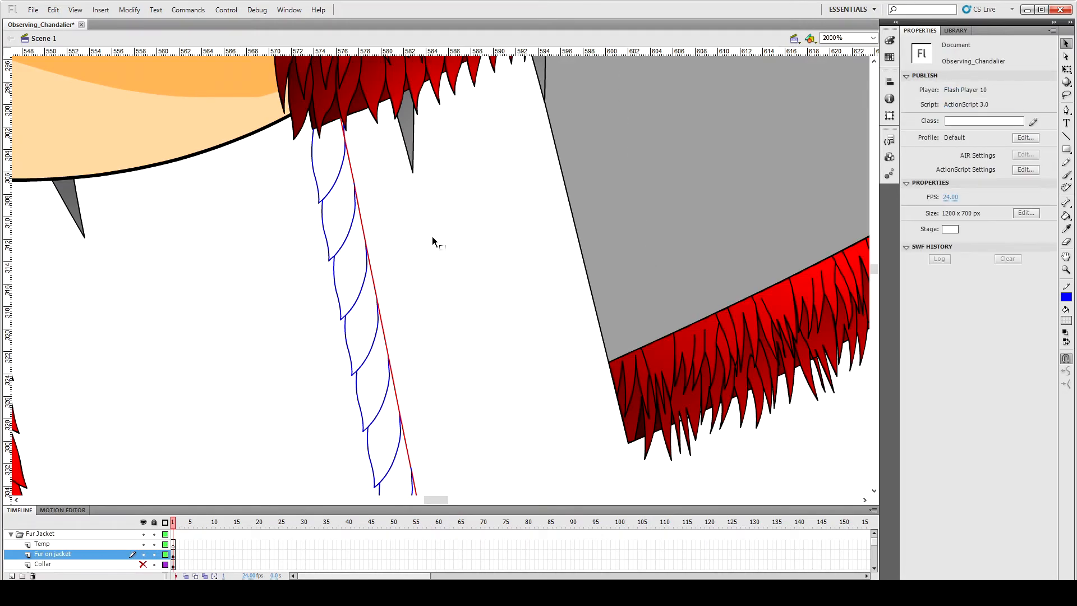
Step: Sample the dark red gradient from the finished row and fill the lowest tufts of the new row with it
scroll(432, 236, down, 10)
click(82, 448)
key(i)
click(83, 452)
click(483, 348)
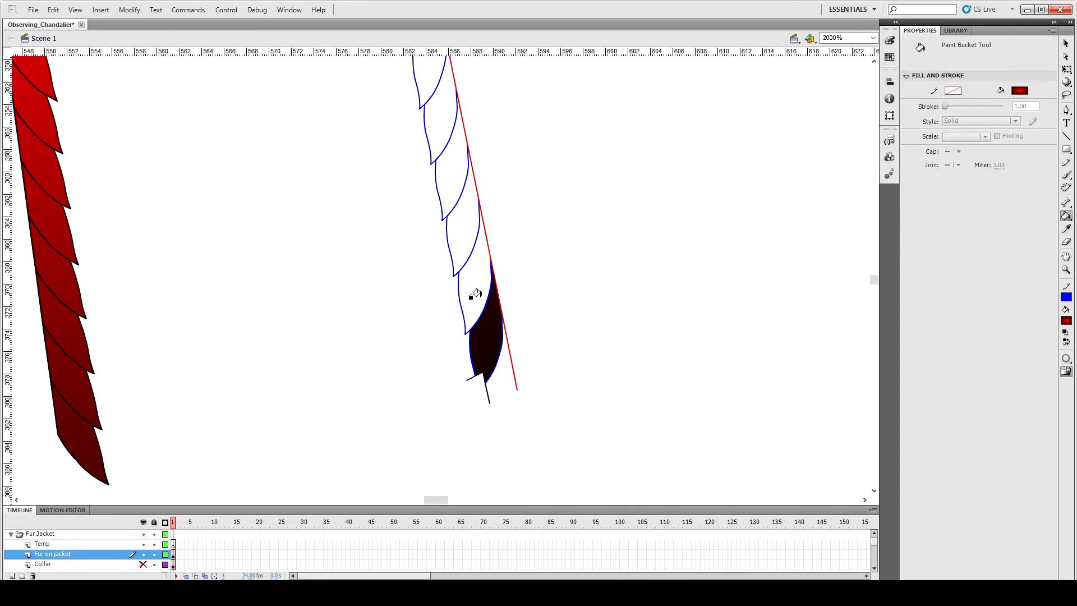
click(476, 294)
click(461, 238)
Step: Duplicate the fill of the finished row's lowest tuft and place the copy beside the bottom of the new row
key(v)
click(89, 456)
drag(433, 283, 451, 400)
key(Escape)
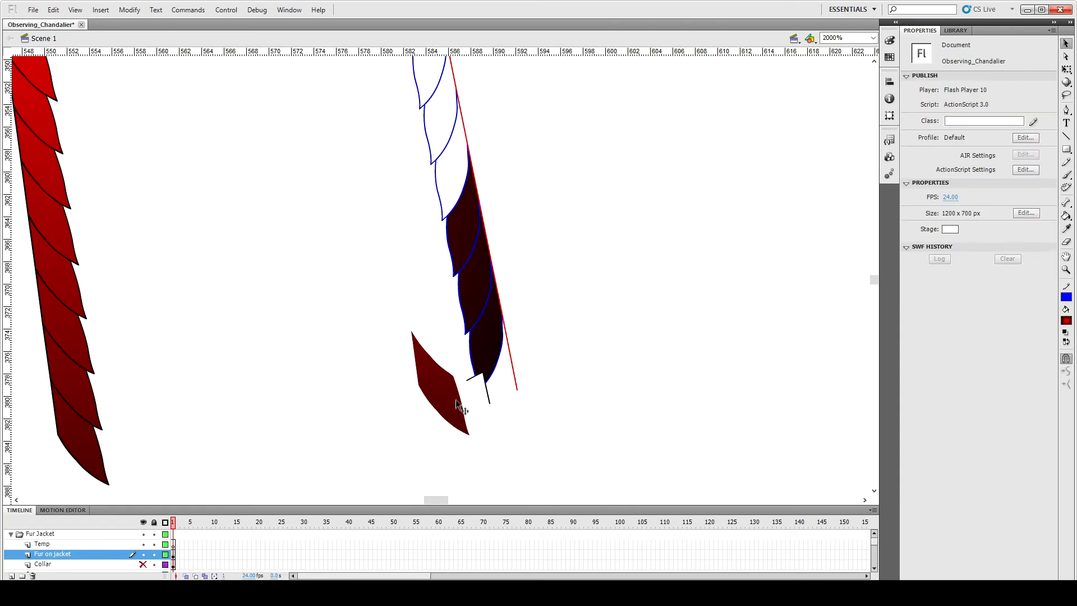
Step: Adjust the gradient on the duplicated sample tuft with Gradient Transform so the tuft turns bright red
key(ctrl+minus)
key(ctrl+minus)
scroll(451, 399, up, 2)
key(f)
click(443, 355)
drag(410, 213, 440, 362)
click(440, 366)
Step: Fill the remaining empty tufts up to the collar with the red gradient using the Paint Bucket
key(k)
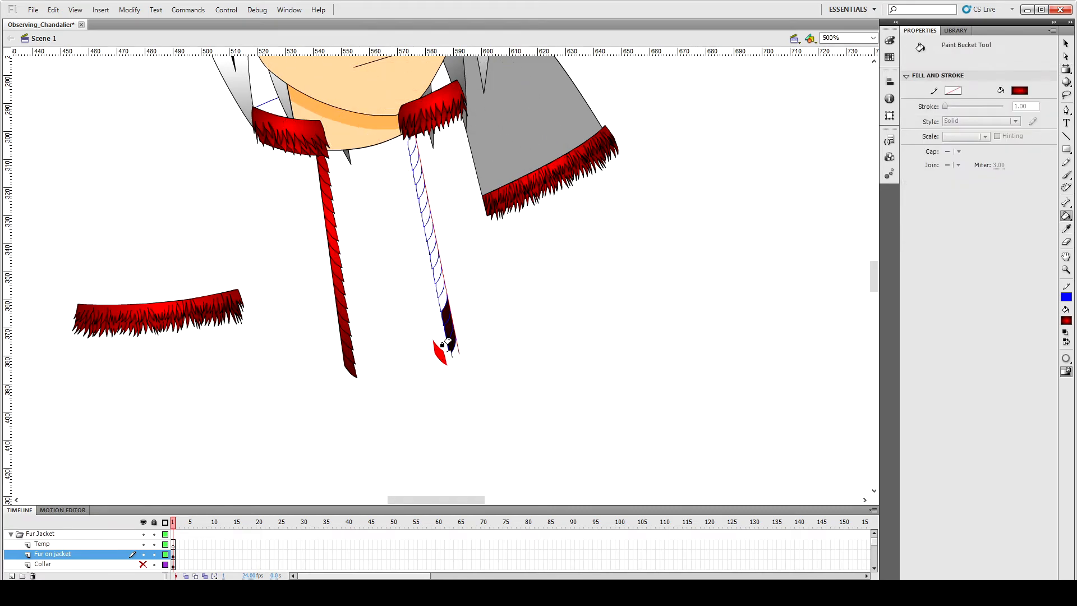
click(428, 280)
click(424, 254)
click(420, 209)
click(414, 168)
Step: Reshape the sample tuft's gradient so the new row runs from bright red near the collar to dark red at the bottom
key(f)
click(443, 354)
drag(442, 278, 437, 236)
scroll(436, 236, up, 1)
drag(440, 67, 477, 60)
key(v)
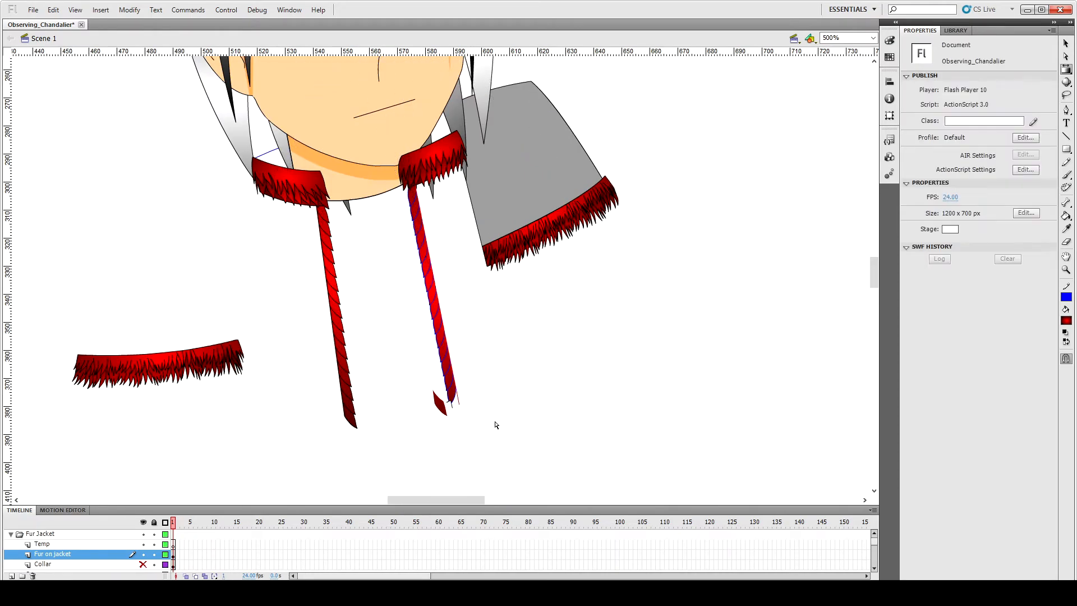
Step: Delete the sample tuft beside the new row and show the Collar layer again
scroll(479, 410, down, 1)
click(455, 340)
key(Delete)
click(143, 564)
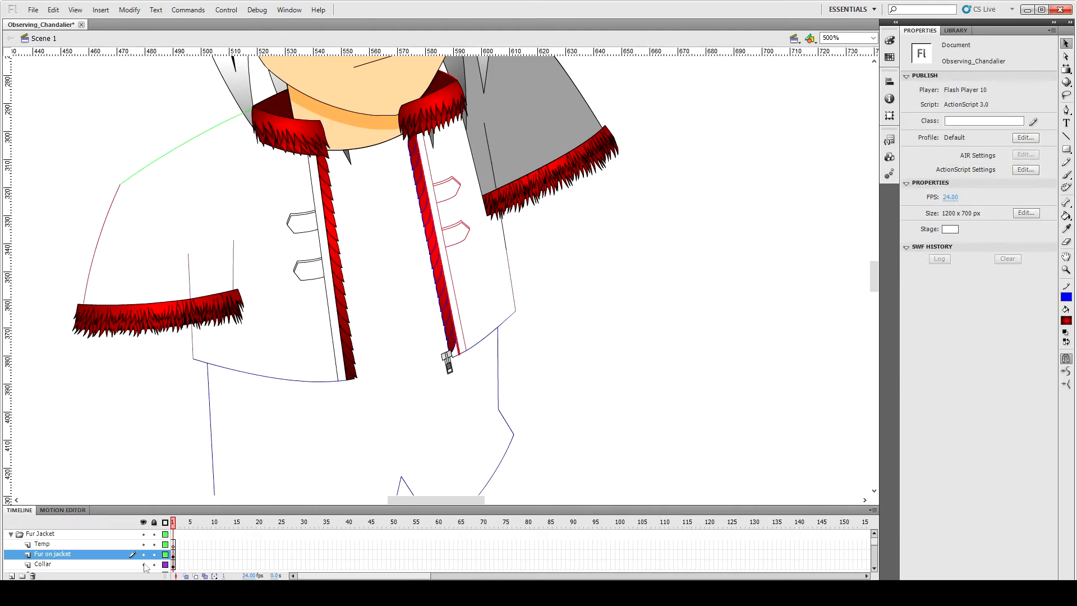
Step: Fill the band beneath the new tufts on the Collar layer with solid dark red, hiding Fur on jacket while filling
click(352, 380)
click(143, 554)
click(445, 323)
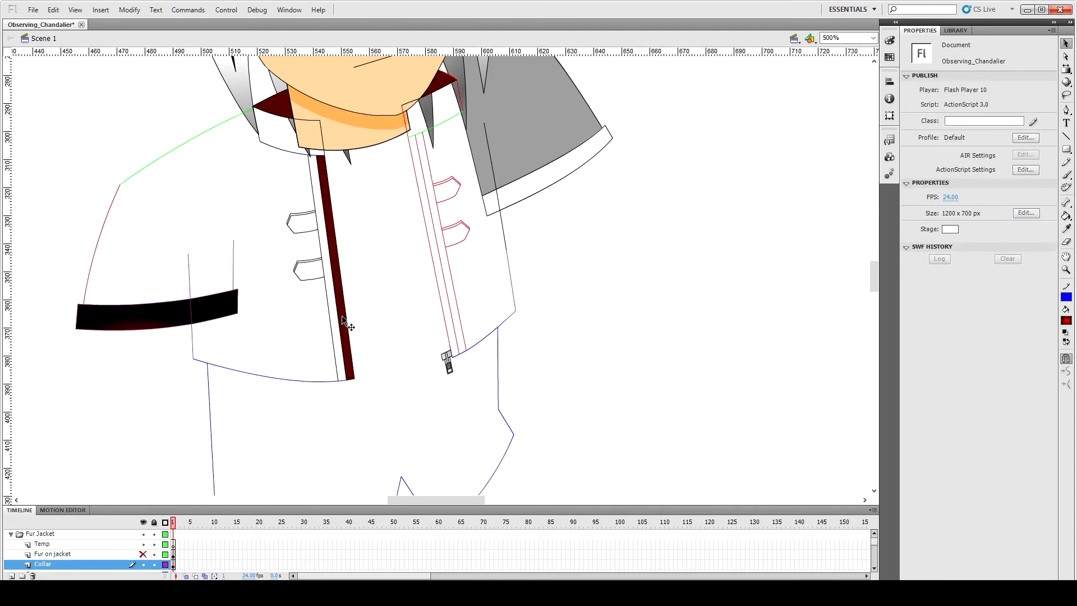
key(k)
click(438, 299)
click(143, 554)
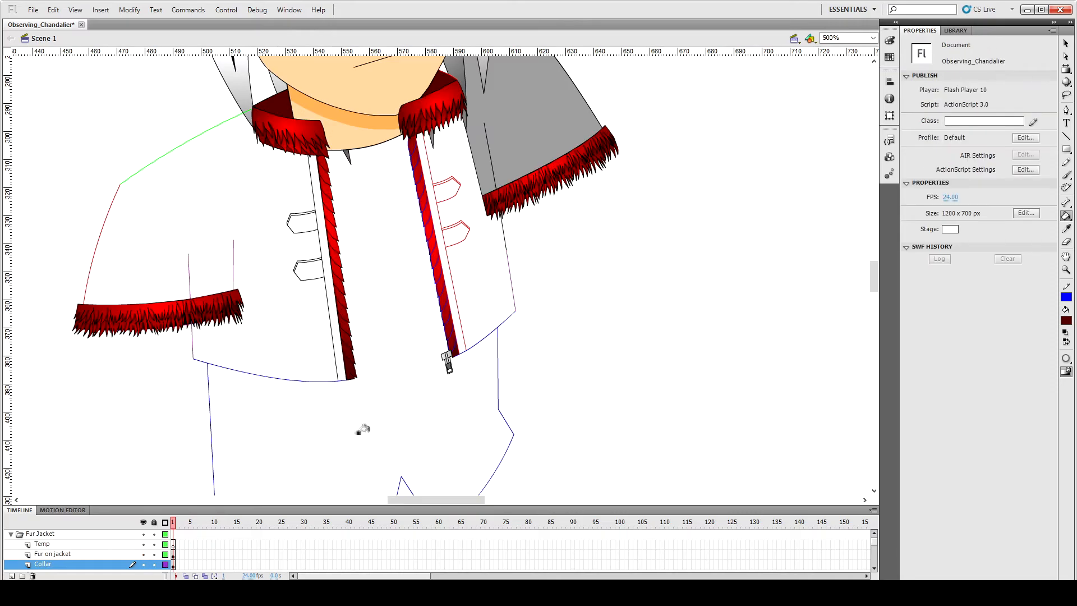
Step: Recolour all outlines on the Collar layer black
key(v)
key(ctrl+a)
click(465, 368)
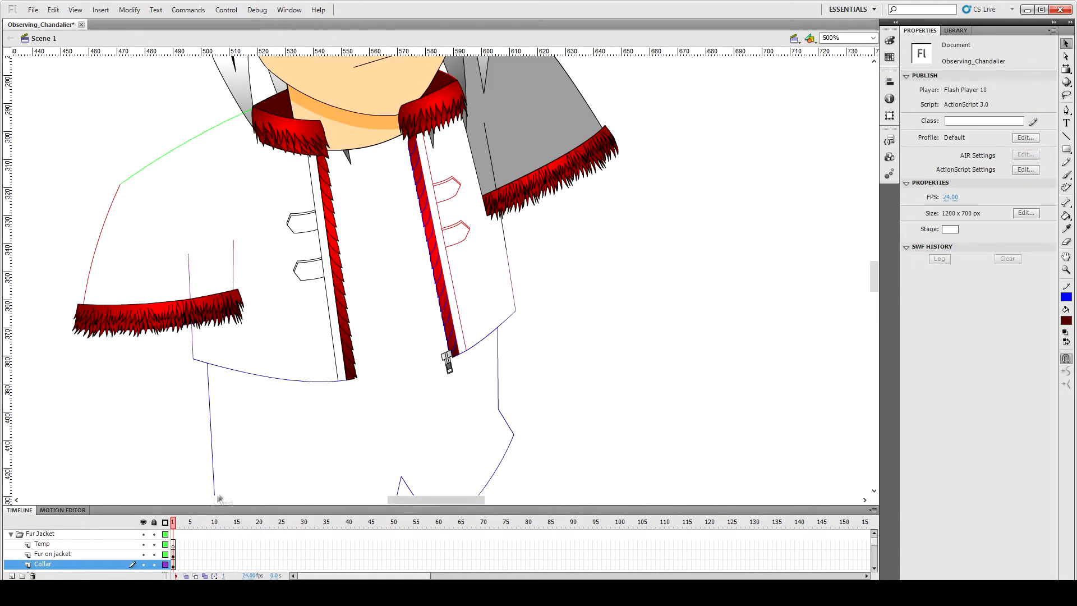
click(129, 564)
click(1063, 297)
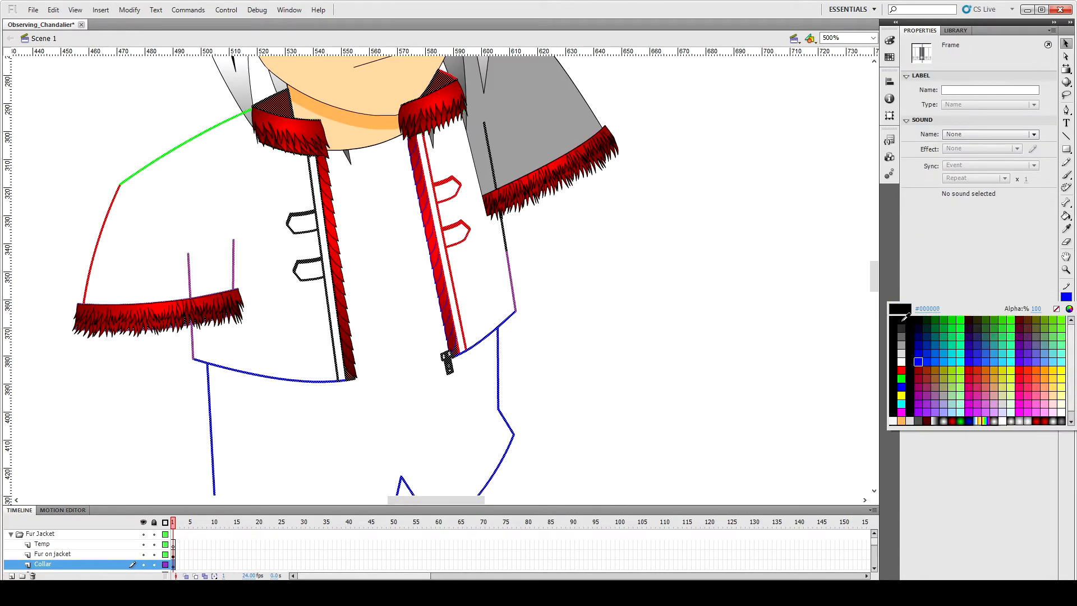
click(897, 387)
click(399, 418)
click(427, 203)
click(53, 554)
Step: Close the front sleeve's open outline across its top on the Collar layer and bend the new line into a gentle curve
click(1066, 321)
click(599, 342)
key(ctrl+4)
click(452, 286)
key(ctrl+8)
click(484, 335)
key(n)
mouse_move(260, 146)
mouse_down()
mouse_move(443, 127)
mouse_move(436, 141)
mouse_up()
key(v)
drag(441, 236, 436, 141)
key(ctrl+4)
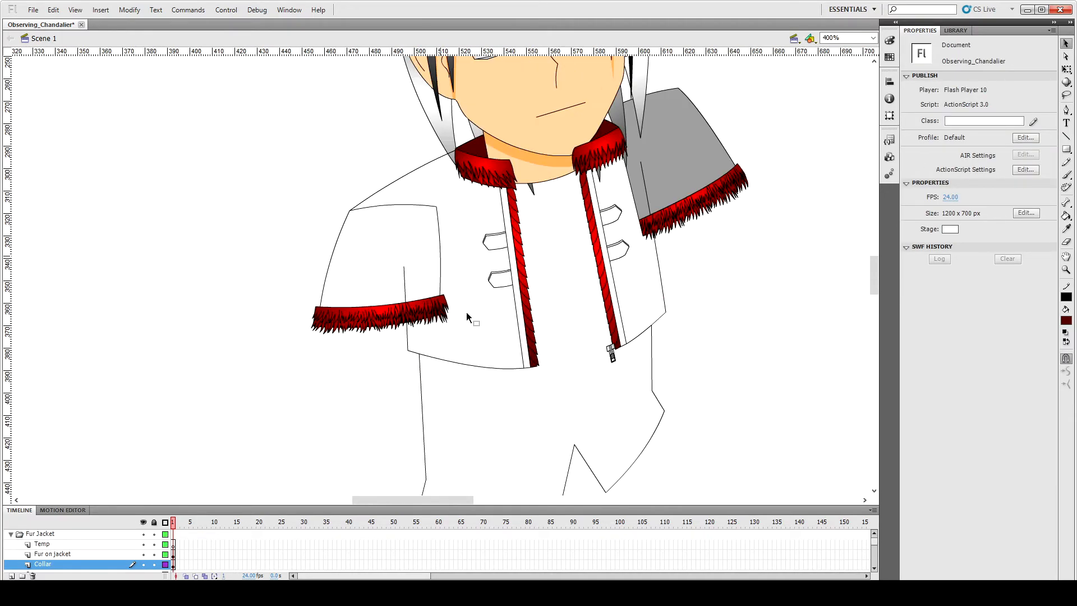
Step: Rename the Collar layer as Collar/Torso
click(404, 276)
click(59, 564)
double_click(63, 565)
text(/Tors)
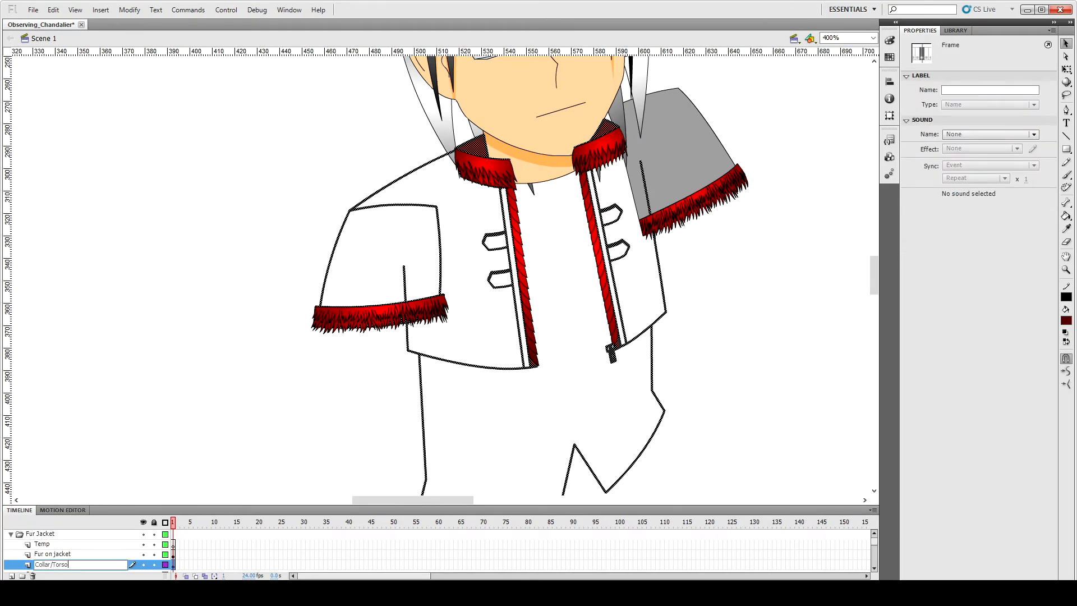
text(o)
Step: Cut the front sleeve's outlines from Collar/Torso and add a new layer directly beneath it
click(338, 235)
click(344, 231)
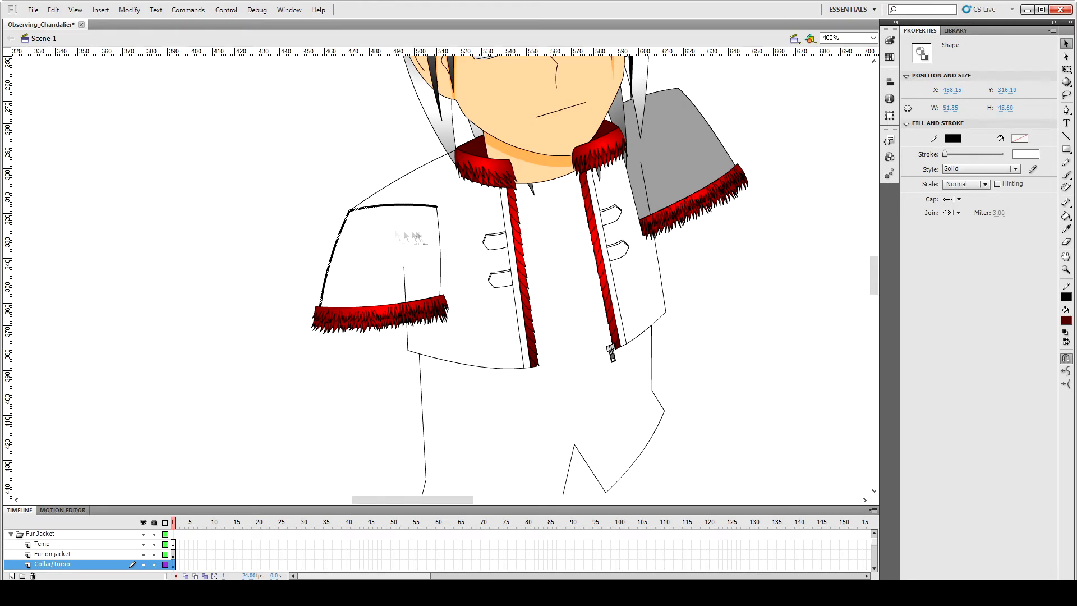
key(ctrl+x)
click(70, 564)
click(11, 576)
drag(30, 555, 26, 569)
Step: Paste the sleeve outlines in place on the new layer and name the layer Front Arm
double_click(44, 564)
text(Arm)
click(149, 437)
key(ctrl+shift+v)
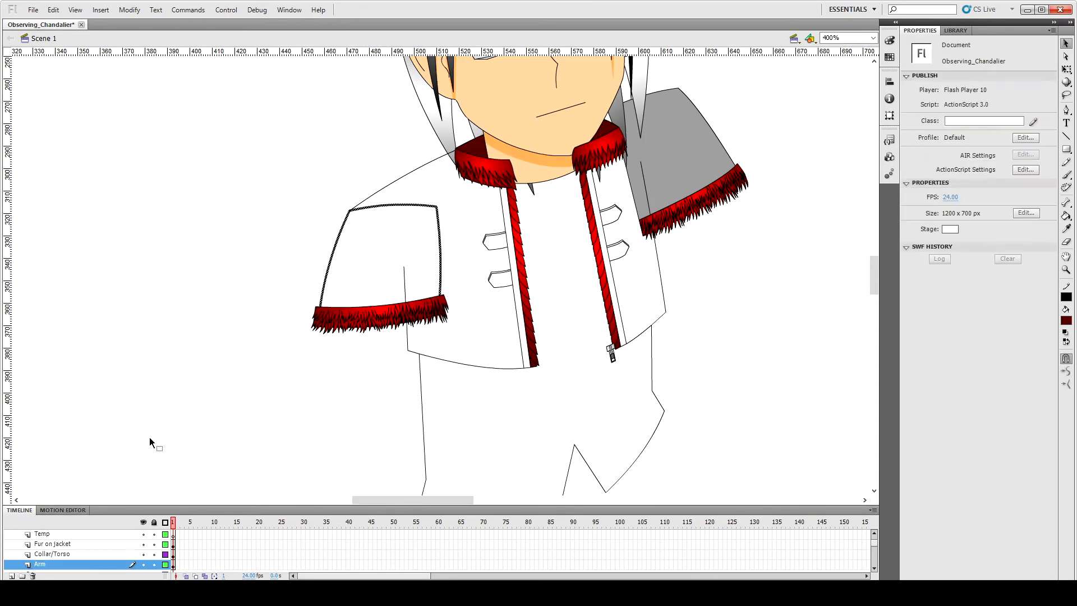
double_click(39, 565)
text(Front Arm)
click(406, 214)
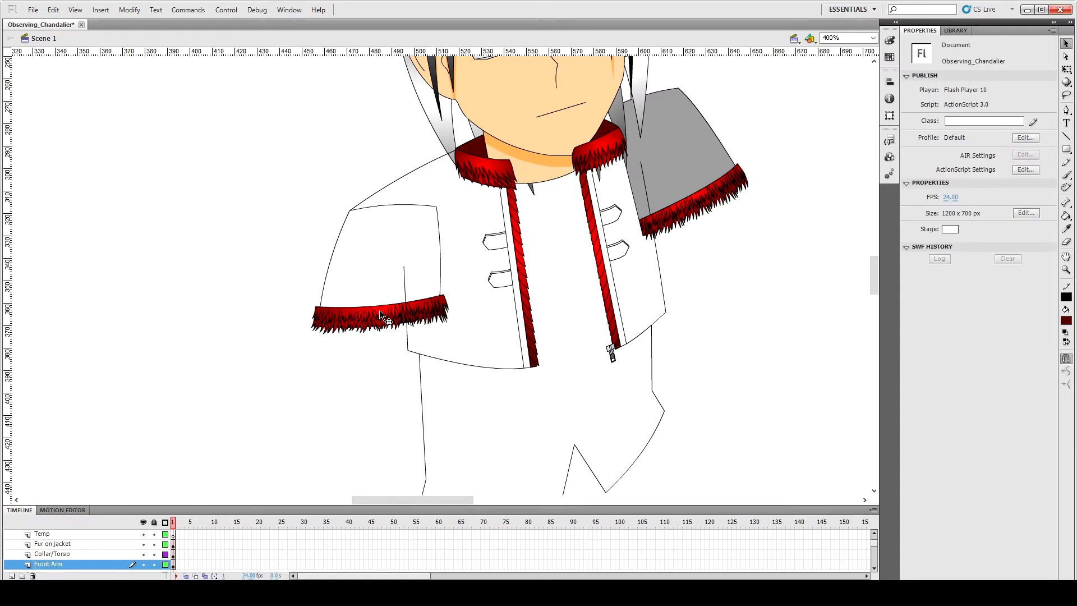
Step: Hide Fur on jacket and move the front sleeve's cuff band onto the Front Arm layer, keeping its position
click(84, 543)
click(143, 544)
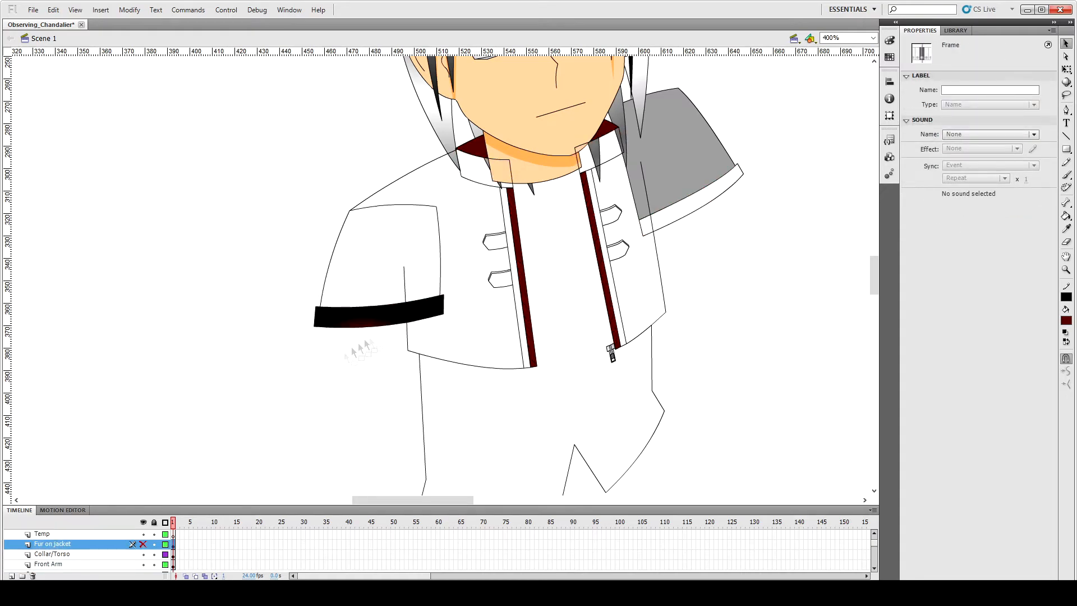
click(391, 316)
click(433, 331)
click(422, 311)
shift+click(388, 315)
key(ctrl+x)
click(440, 283)
key(ctrl+shift+v)
Step: Toggle the Front Arm layer's visibility to check its contents and show the Fur on jacket layer again
click(471, 311)
click(143, 565)
click(143, 565)
click(144, 544)
click(143, 545)
click(143, 544)
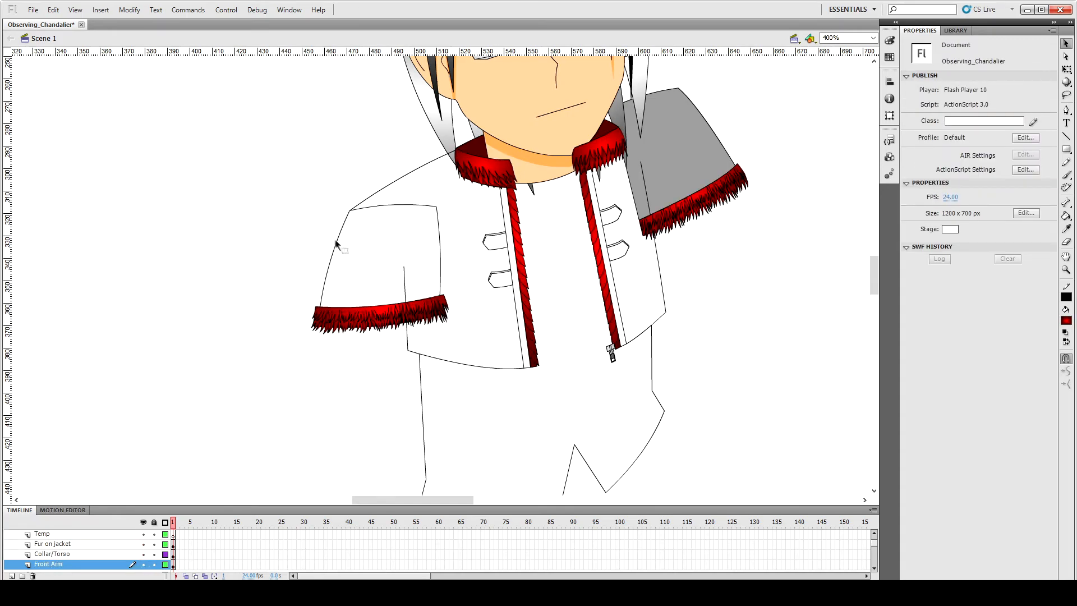
Step: Fill the front sleeve with the back sleeve's grey and move the Front Arm layer above Collar/Torso
key(i)
click(689, 167)
click(422, 253)
key(v)
drag(51, 564, 50, 554)
click(221, 344)
Step: Delete the front sleeve's top line and grey fill, and extend its inner edge up to the shoulder line
scroll(221, 344, up, 3)
drag(436, 259, 429, 247)
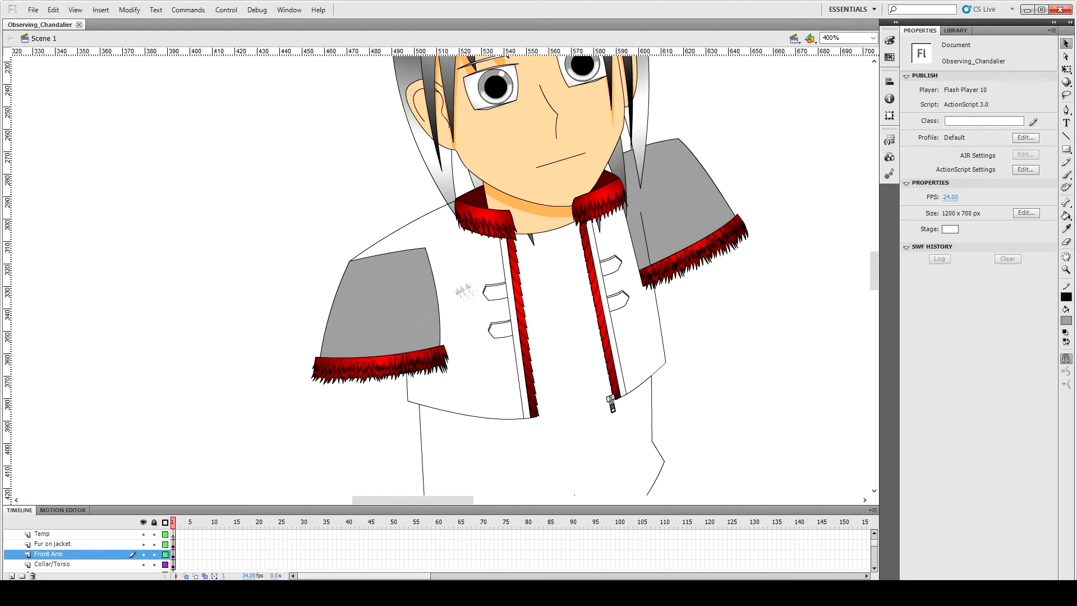
click(404, 252)
key(Delete)
click(408, 263)
key(Delete)
drag(419, 221, 418, 223)
Step: Move the shoulder line from Collar/Torso onto the Front Arm layer, pasting it in place
click(431, 256)
click(448, 259)
click(382, 241)
key(ctrl+x)
click(430, 255)
key(ctrl+shift+v)
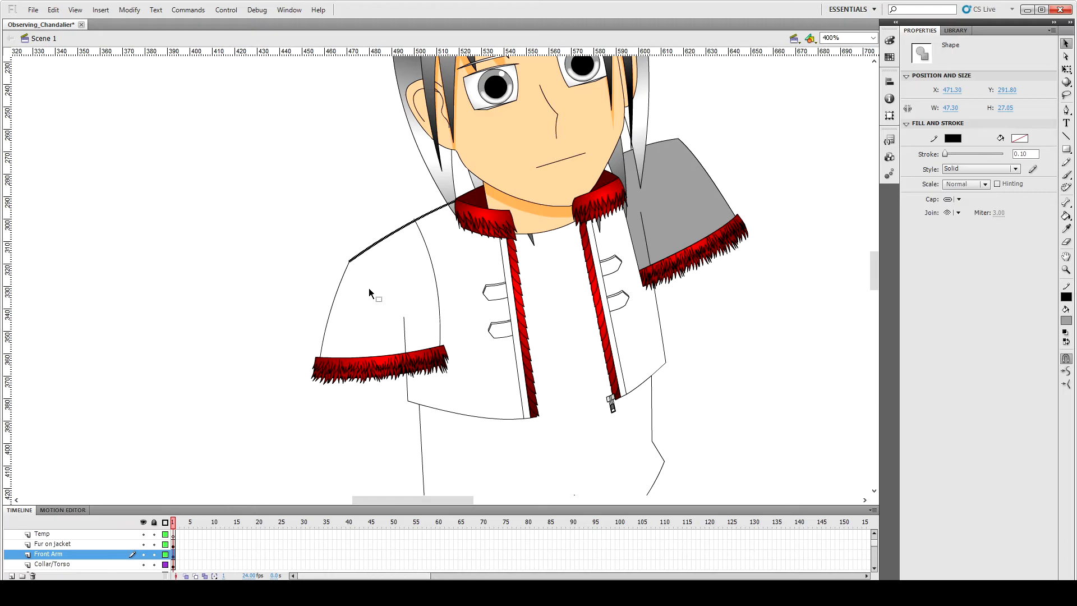
Step: Try to delete the shoulder line segment between the front sleeve and the collar
click(369, 290)
click(432, 212)
key(Delete)
click(496, 416)
key(ctrl+z)
key(ctrl+z)
Step: Fill the reshaped front sleeve with the same grey as the back sleeve
click(431, 249)
click(413, 253)
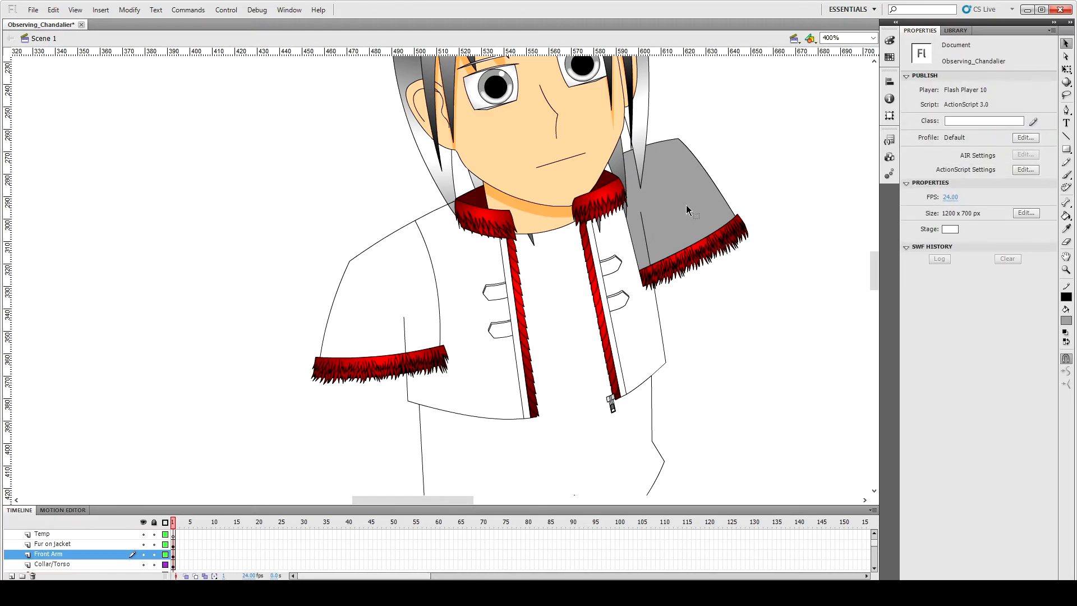
key(k)
click(418, 283)
key(v)
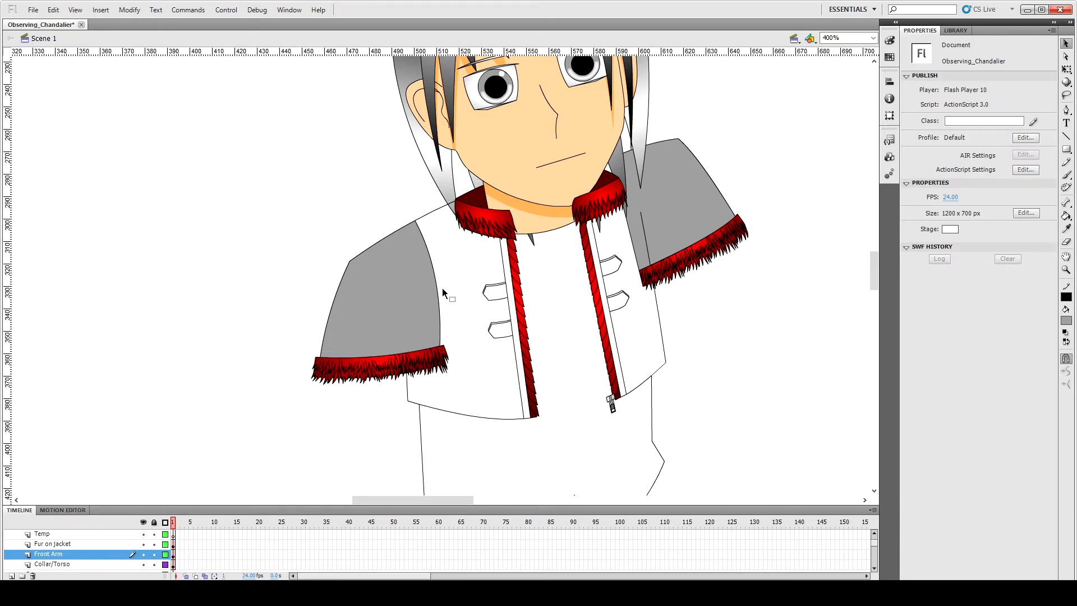
Step: Copy two tuft outlines from the front edge's fur beneath the collar, place the copy beside it and recolour it bright green
scroll(477, 295, down, 2)
click(515, 201)
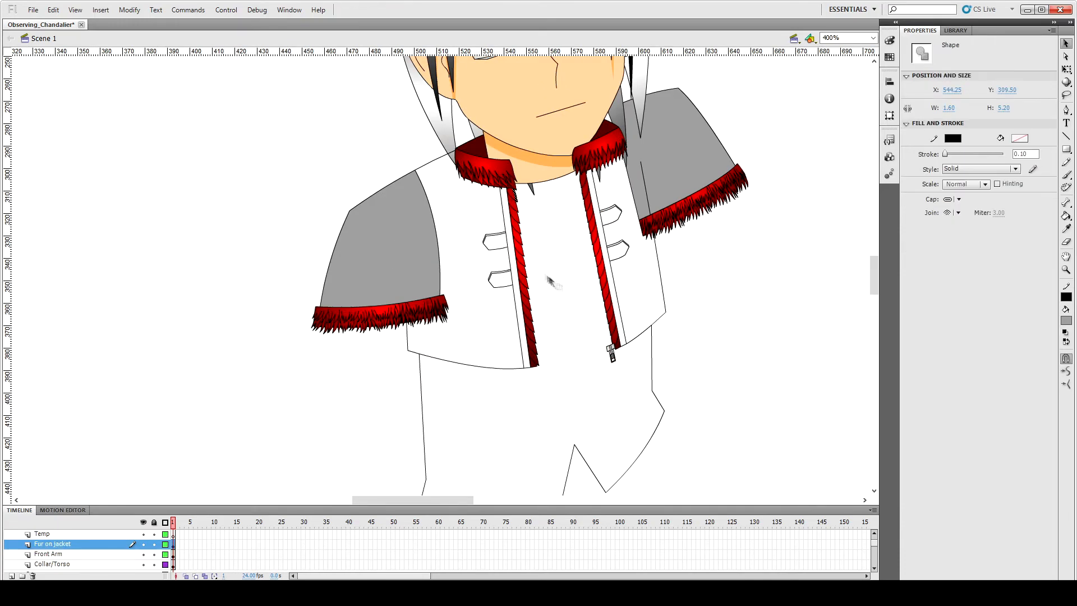
key(ctrl+=)
key(ctrl+=)
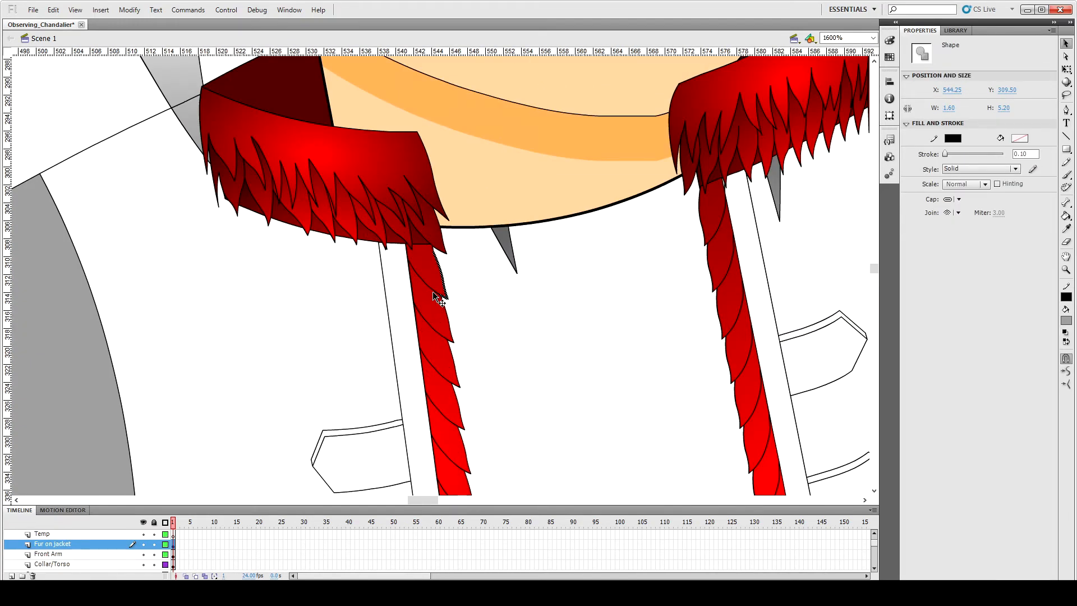
double_click(447, 311)
click(482, 311)
click(441, 295)
key(ctrl+v)
drag(462, 311, 524, 359)
click(953, 138)
click(954, 169)
Step: Flip the green tuft pair horizontally and move it left over the outer side of the jacket's front edge
click(129, 10)
mouse_move(149, 137)
click(328, 137)
key(Left)
key(Left)
key(Left)
key(Left)
key(Left)
key(Left)
key(Left)
key(Left)
key(Left)
key(Left)
key(Left)
key(Left)
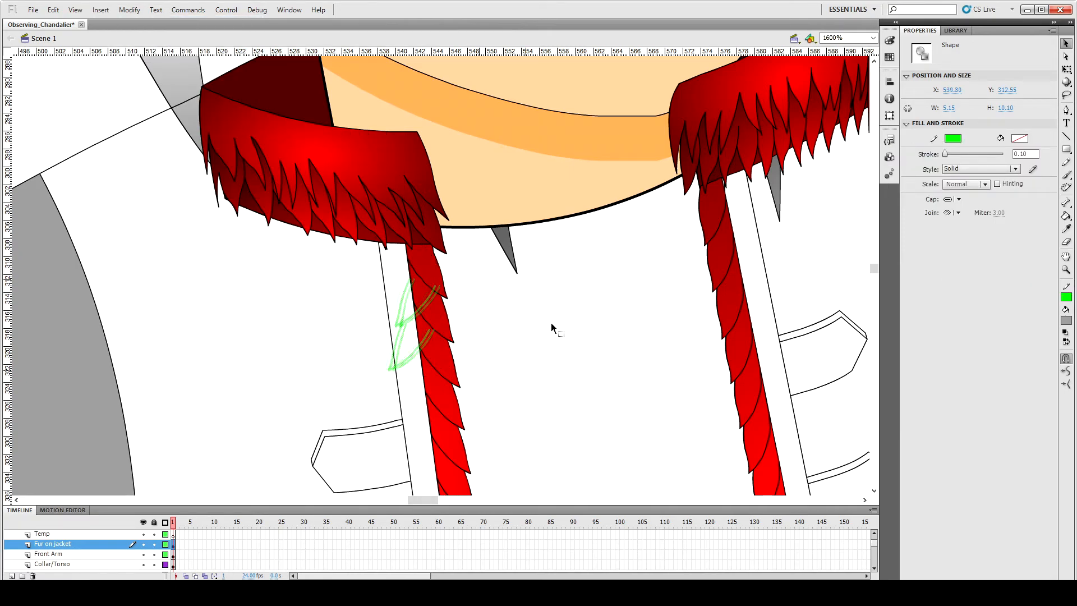
Step: Rotate the flipped tuft pair to follow the strip beside the fur and place it just beneath the collar fur
drag(414, 266, 398, 263)
key(shift+Up)
key(shift+Up)
key(shift+Up)
key(shift+Up)
key(shift+Up)
key(shift+Up)
key(Right)
key(Right)
key(Right)
key(Right)
key(Right)
key(Right)
key(Right)
click(494, 317)
scroll(494, 317, down, 1)
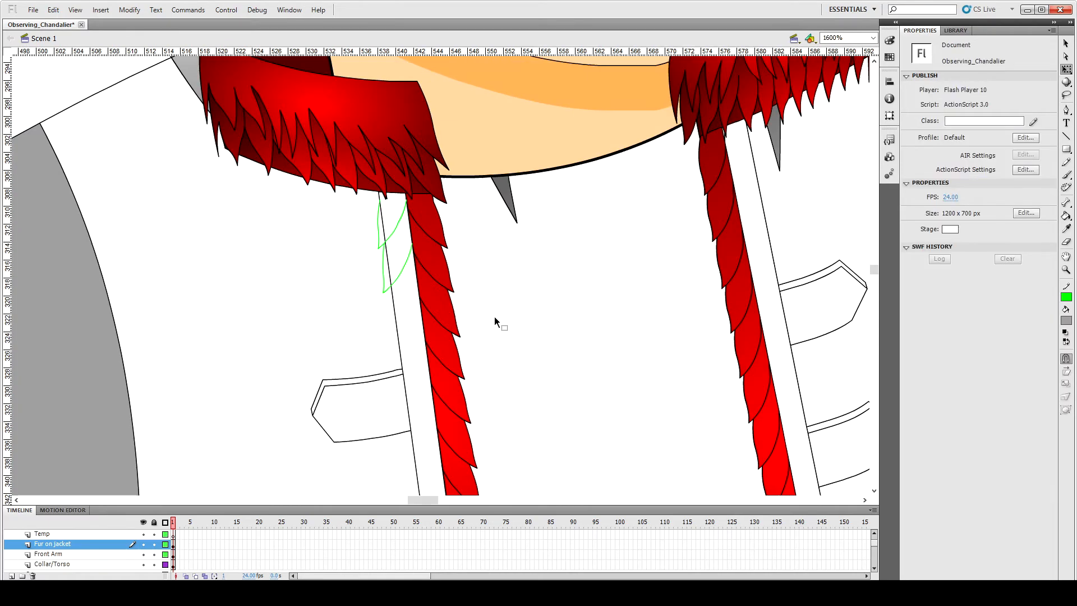
Step: Duplicate the green tuft pair and place the copy directly beneath the first along the same strip
double_click(399, 274)
scroll(417, 315, down, 2)
key(Down)
key(Down)
key(Down)
key(Down)
key(Down)
key(Down)
key(Down)
key(Down)
key(Down)
key(Down)
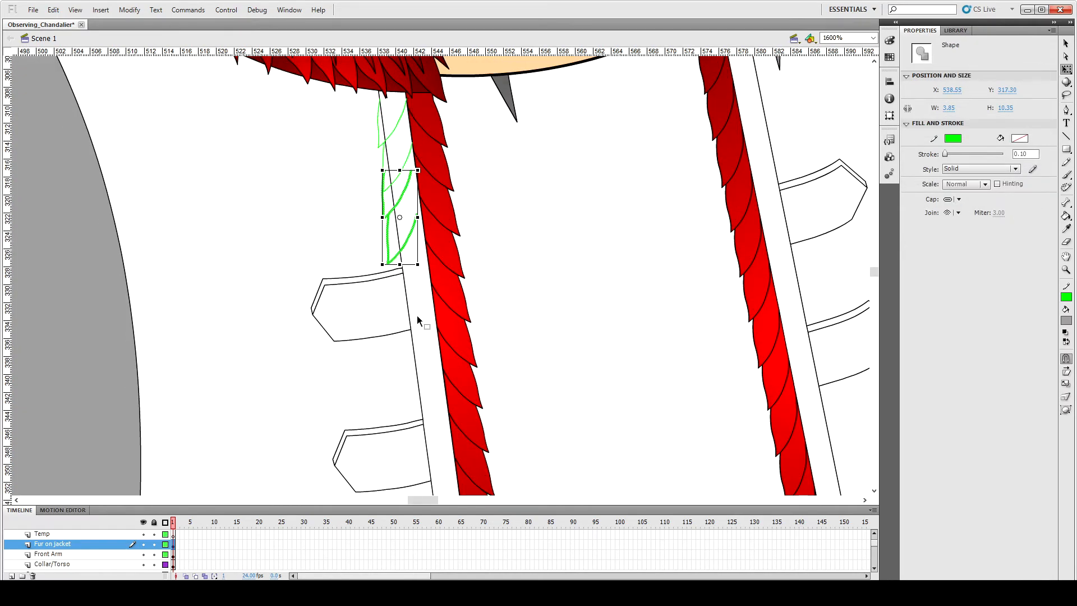
key(Right)
click(416, 316)
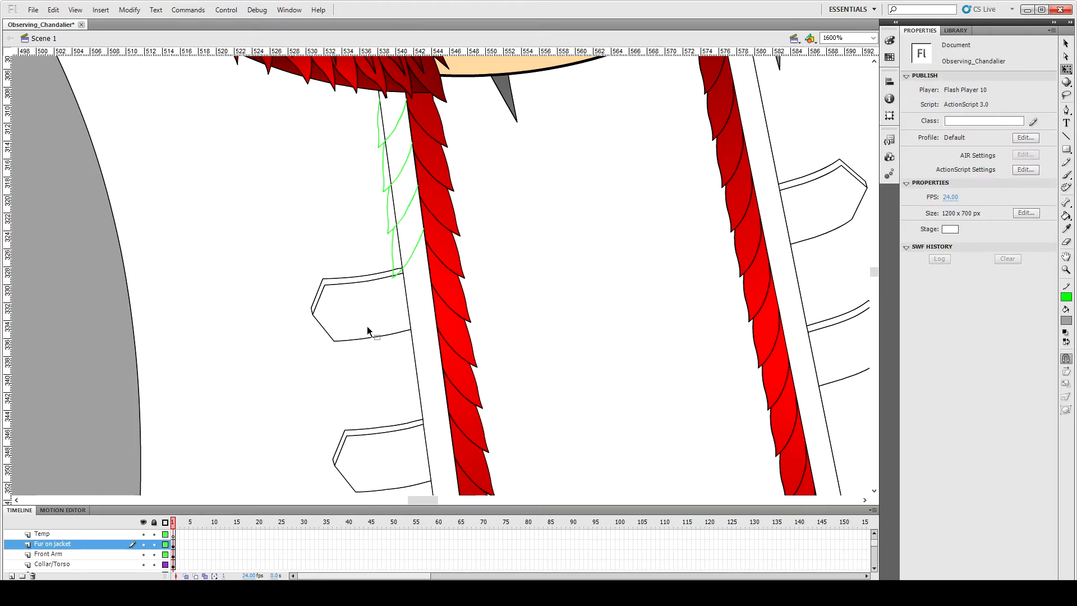
Step: Duplicate the run of green tufts beneath the collar and place the copy directly below it along the same strip
double_click(416, 264)
scroll(417, 308, down, 1)
key(ctrl+c)
key(ctrl+shift+v)
key(shift+Down)
key(shift+Down)
key(shift+Down)
key(shift+Down)
key(shift+Down)
key(shift+Down)
key(shift+Down)
key(shift+Down)
key(shift+Down)
key(shift+Down)
key(shift+Down)
key(shift+Down)
key(shift+Down)
key(shift+Down)
key(shift+Down)
key(shift+Down)
key(shift+Down)
key(shift+Down)
key(shift+Down)
key(shift+Down)
key(shift+Right)
key(shift+Right)
key(shift+Right)
key(shift+Right)
key(Up)
key(Up)
key(Up)
scroll(418, 313, down, 8)
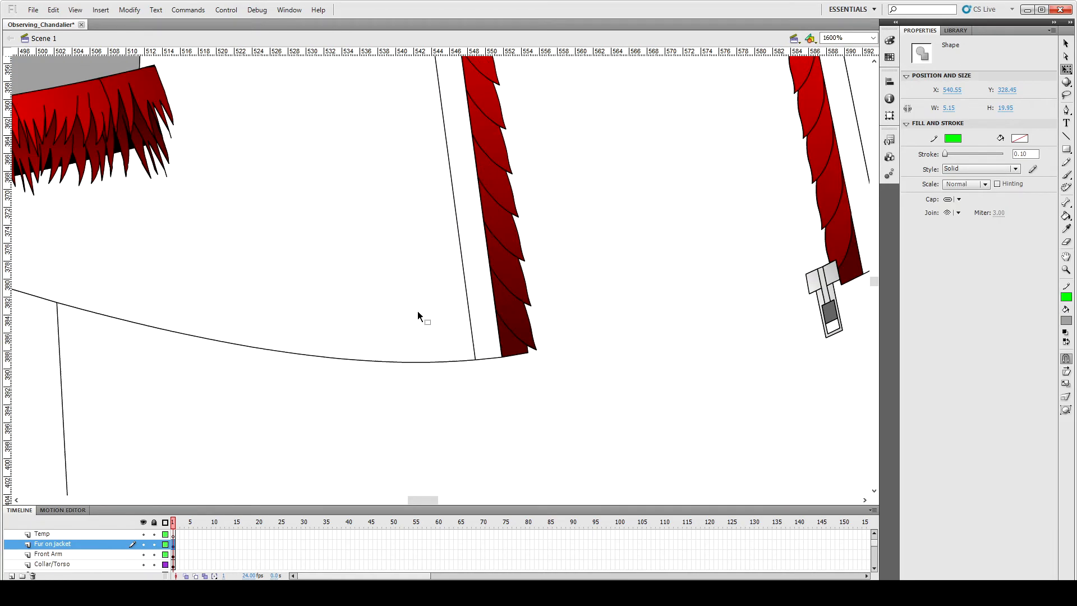
Step: Duplicate the now longer green tuft column and align the copy beneath it, extending the row down to near the jacket's hem
scroll(419, 313, up, 6)
click(421, 136)
double_click(425, 136)
key(ctrl+minus)
key(ctrl+c)
key(ctrl+shift+v)
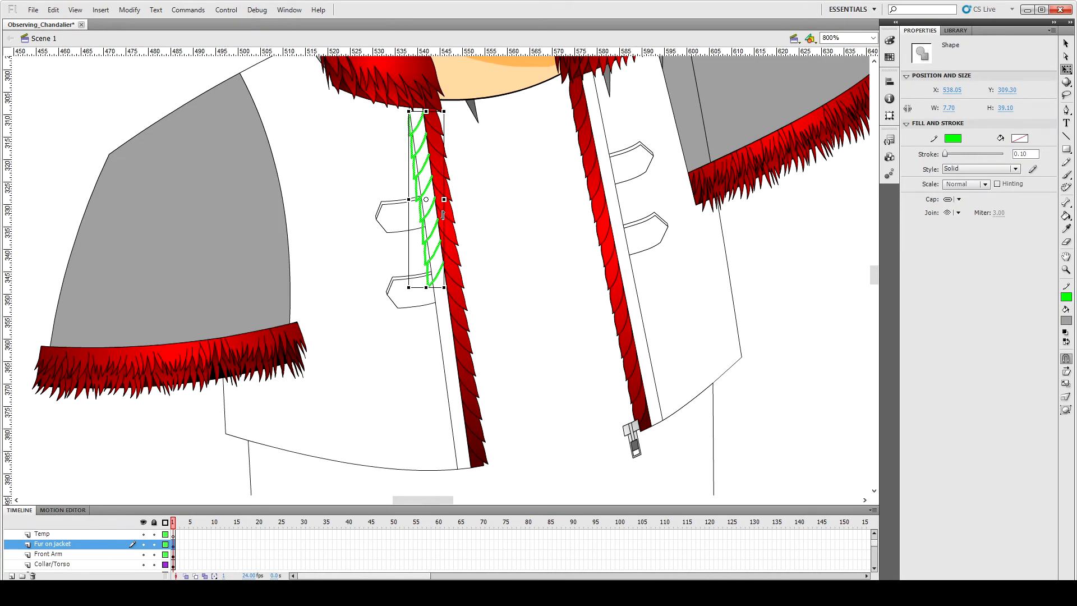
key(shift+Down)
key(shift+Down)
key(shift+Down)
key(shift+Down)
key(shift+Down)
key(shift+Down)
key(shift+Down)
key(shift+Down)
key(shift+Down)
key(shift+Down)
key(shift+Down)
key(shift+Down)
key(shift+Down)
key(shift+Down)
key(shift+Down)
key(shift+Down)
key(shift+Down)
key(shift+Down)
key(shift+Down)
key(shift+Down)
key(shift+Right)
key(shift+Right)
key(shift+Right)
key(Down)
key(Down)
key(Down)
key(Right)
key(Right)
key(shift+Right)
key(Up)
key(Up)
key(Up)
key(Up)
key(Up)
key(Left)
key(Left)
key(Up)
key(Left)
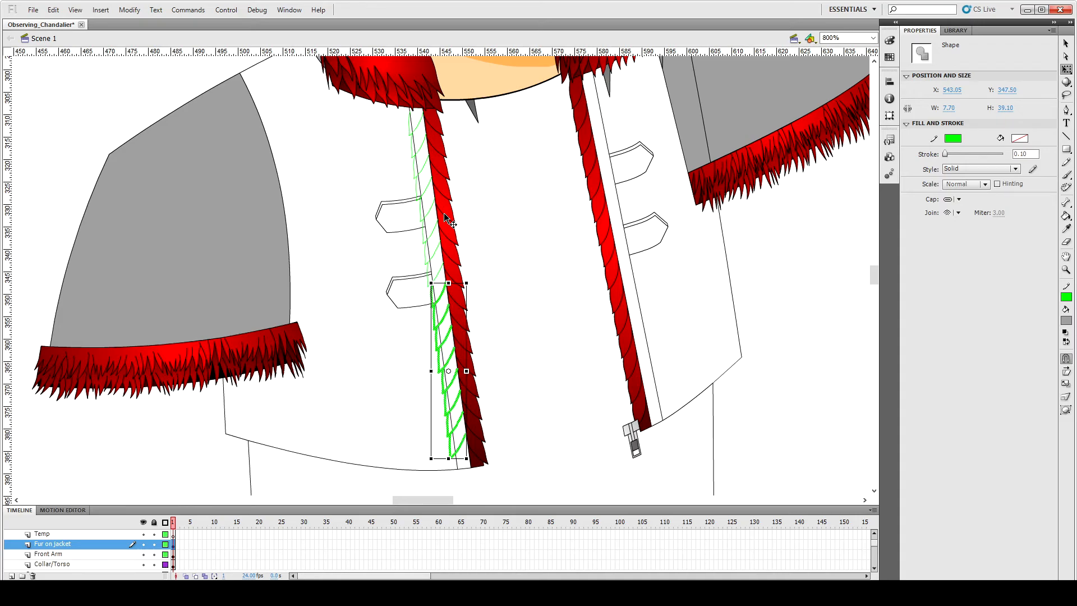
click(513, 315)
scroll(514, 315, down, 2)
key(ctrl+minus)
key(ctrl+equal)
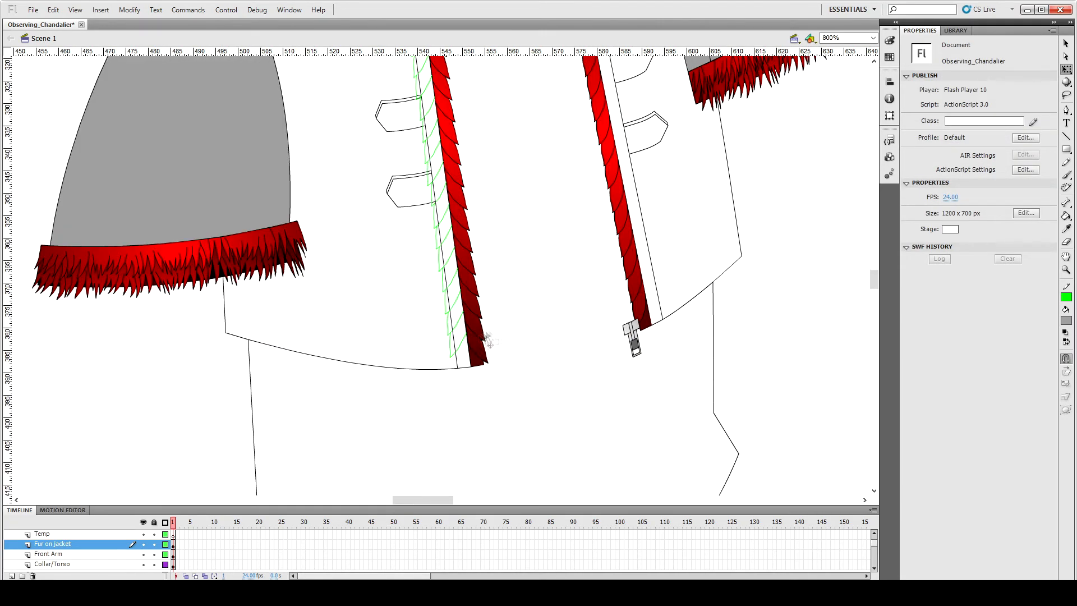
Step: Hide the Collar/Torso layer, keep the Fur on jacket layer visible and make it the active layer
click(462, 344)
scroll(461, 368, up, 4)
click(441, 286)
click(143, 544)
click(441, 358)
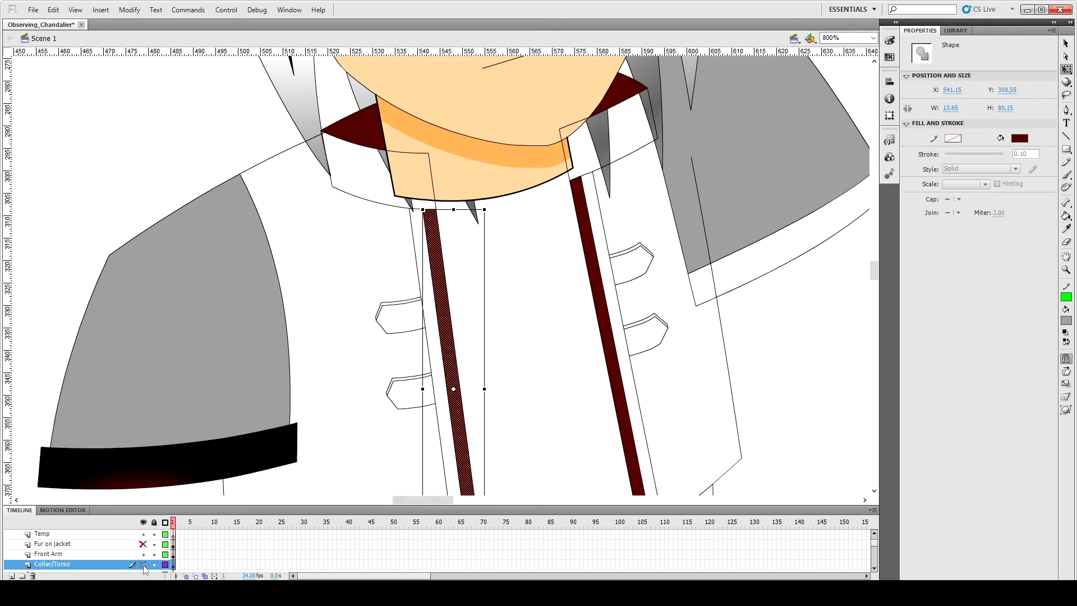
click(143, 564)
click(144, 544)
click(483, 345)
scroll(486, 346, down, 2)
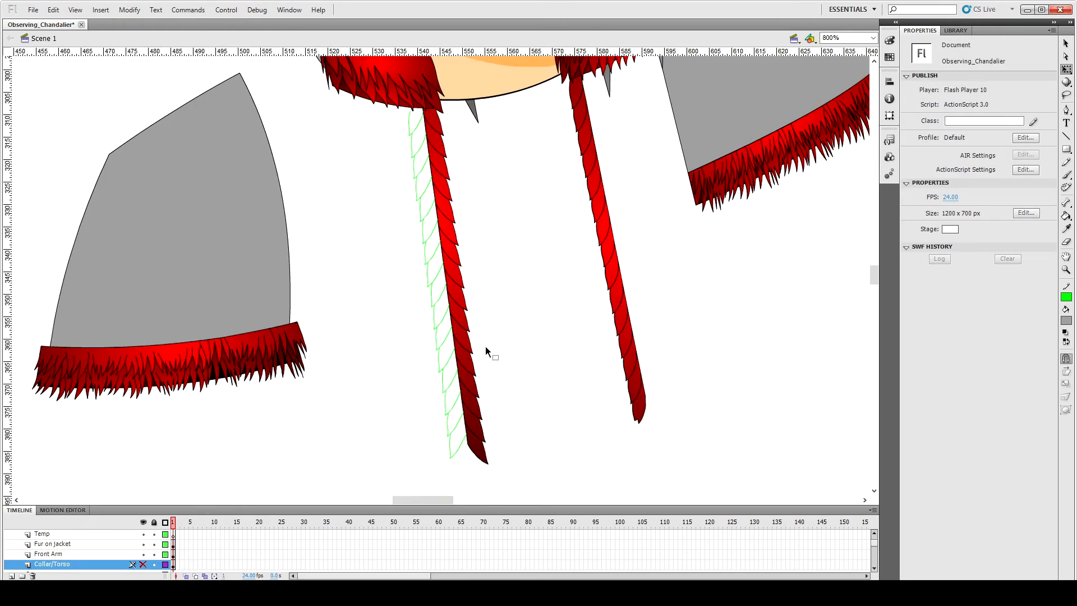
click(412, 130)
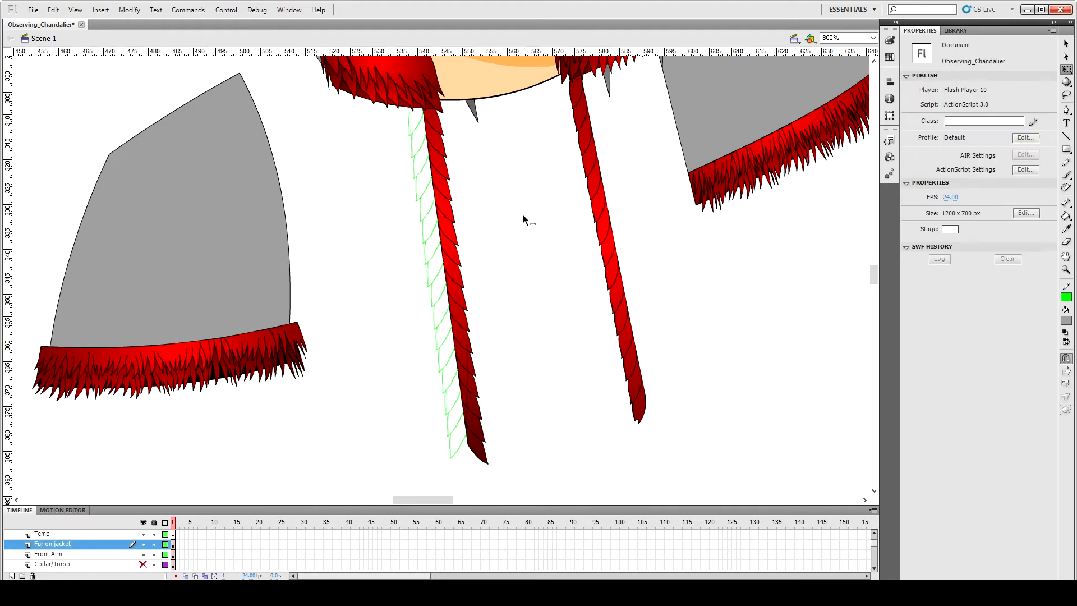
scroll(489, 228, up, 1)
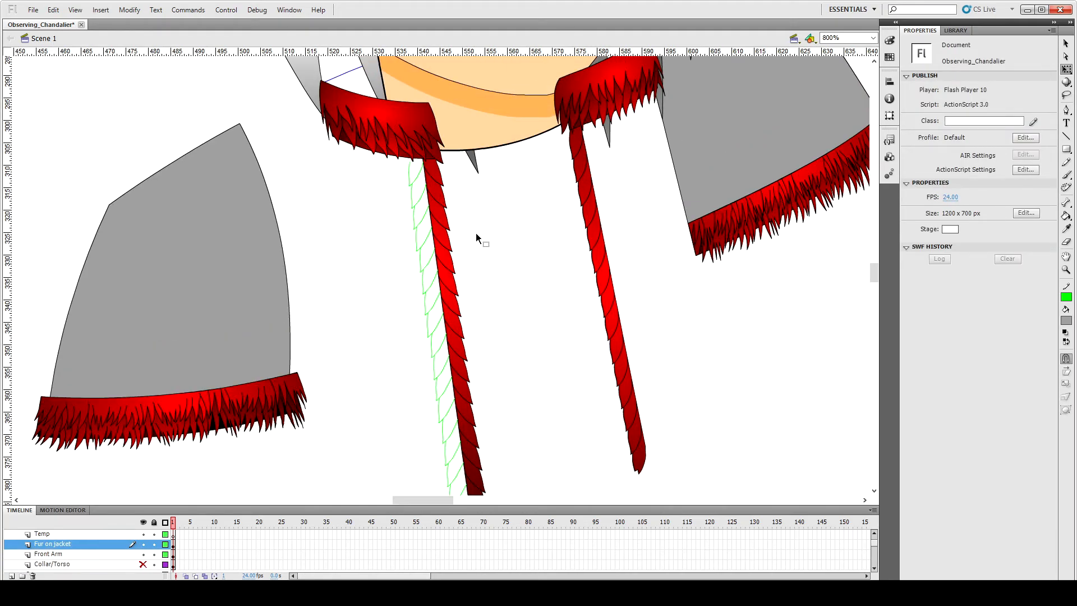
scroll(501, 257, down, 1)
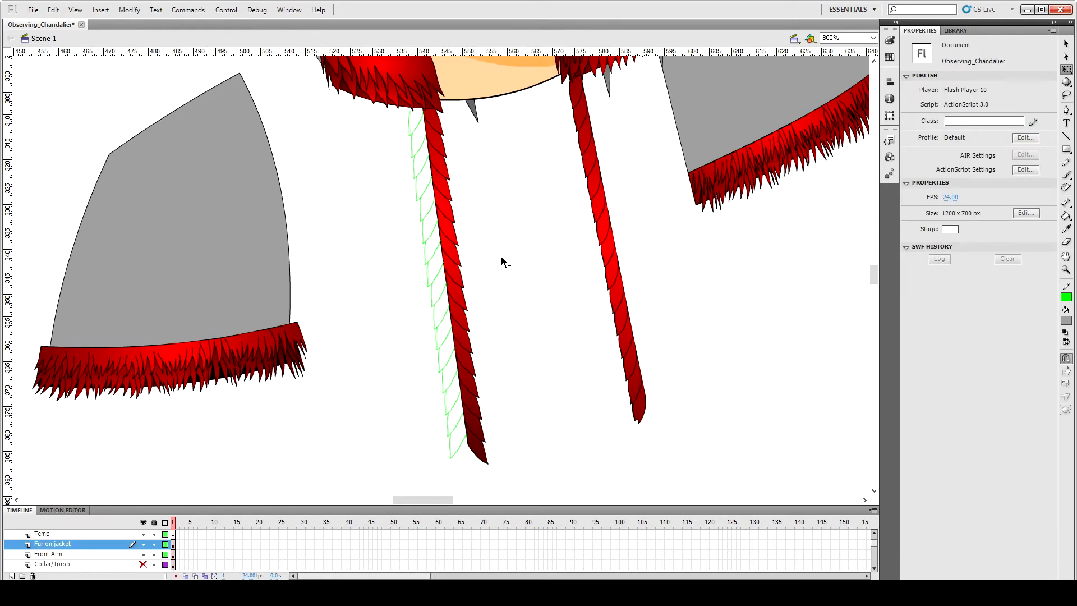
Step: Fill an upper closed tuft of the green outline row with the green radial gradient
click(1069, 320)
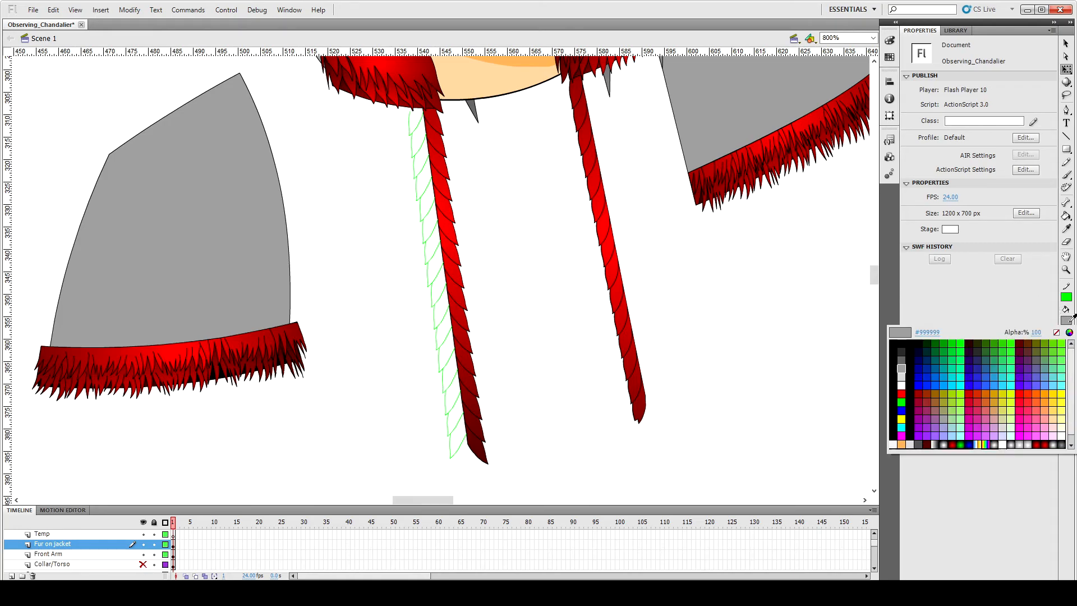
click(961, 445)
key(k)
click(415, 138)
Step: Resize and reposition the tuft's green radial gradient with the Gradient Transform tool so it suits the long fur strip
key(f)
key(ctrl+minus)
key(ctrl+minus)
key(ctrl+minus)
key(ctrl+minus)
drag(214, 183, 363, 278)
drag(584, 339, 402, 289)
key(ctrl+equal)
key(ctrl+equal)
key(ctrl+equal)
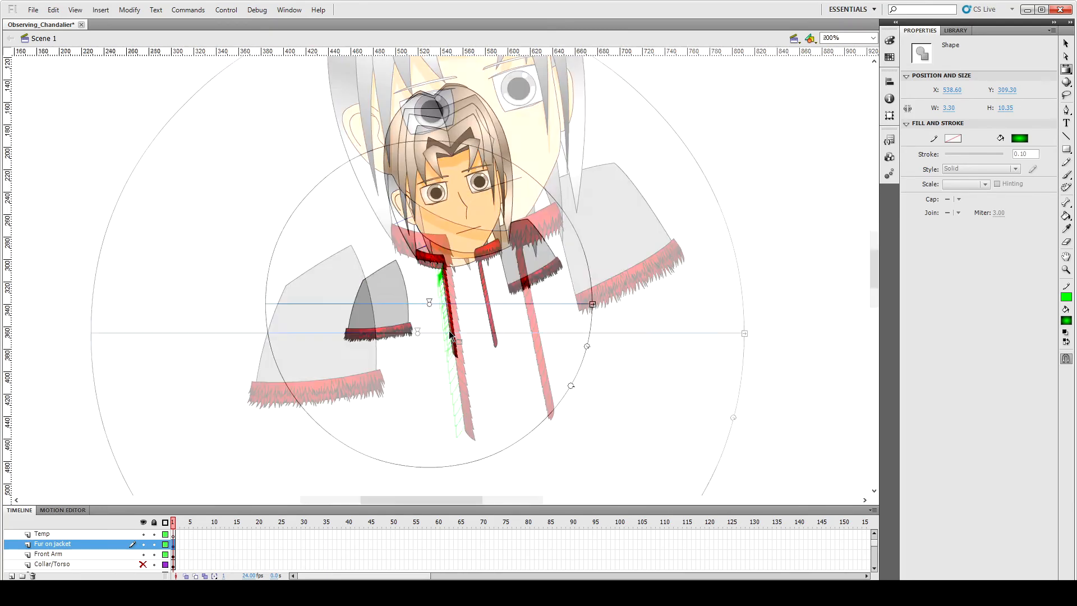
drag(756, 372, 495, 311)
Step: Sample the adjusted green gradient and fill the remaining closed tufts down the whole outline row
key(i)
key(ctrl+equal)
key(ctrl+equal)
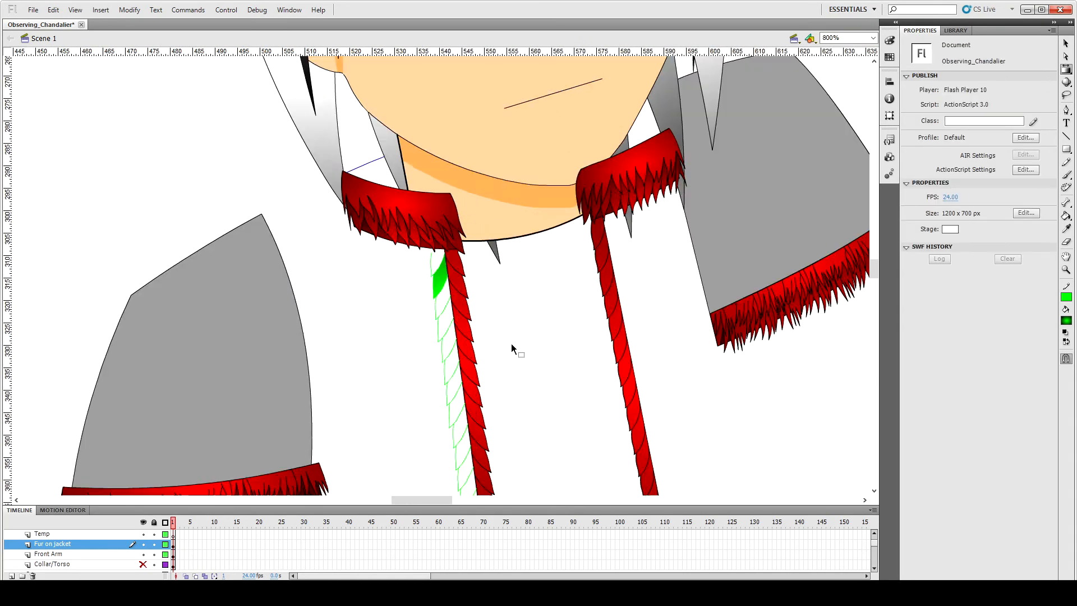
scroll(511, 343, down, 3)
click(442, 140)
click(446, 179)
click(451, 230)
click(455, 275)
drag(459, 279, 468, 354)
scroll(469, 292, down, 3)
scroll(483, 280, down, 2)
mouse_move(469, 221)
mouse_down()
mouse_move(485, 326)
mouse_move(501, 350)
mouse_up()
scroll(500, 292, down, 3)
drag(500, 234, 519, 337)
Step: Adjust the green gradient on the upper tufts with the Gradient Transform tool to blend with the rest of the strip
scroll(488, 335, up, 11)
scroll(463, 335, down, 3)
key(ctrl+minus)
key(ctrl+minus)
key(f)
click(452, 308)
drag(441, 249, 449, 294)
drag(507, 310, 561, 332)
click(514, 344)
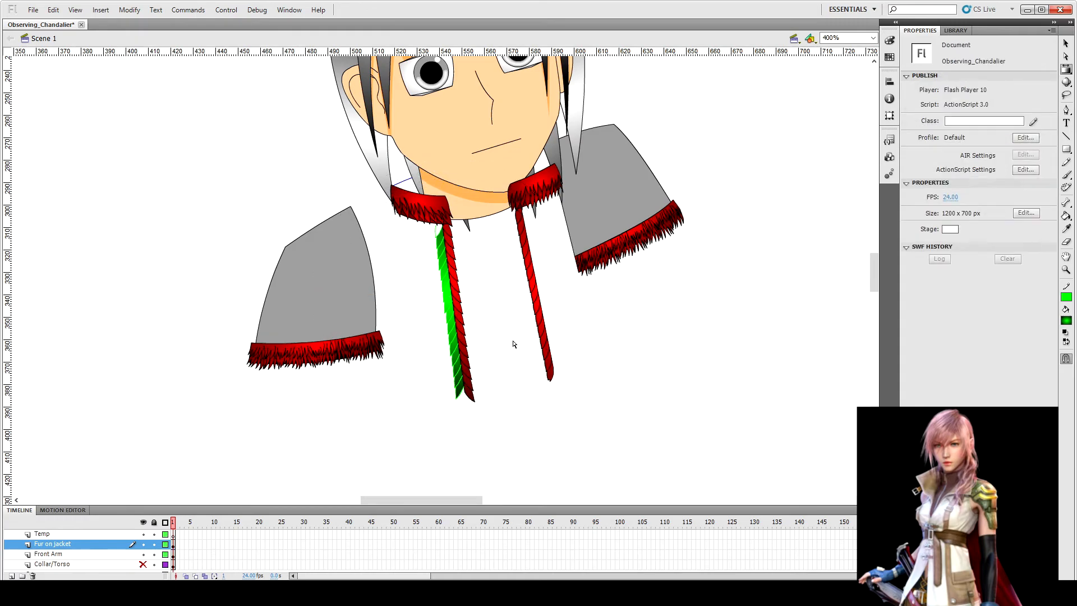
Step: Copy the jacket's edge lines beneath the collar from Collar/Torso into the Fur on jacket layer to close the top tuft
key(ctrl+equal)
key(ctrl+equal)
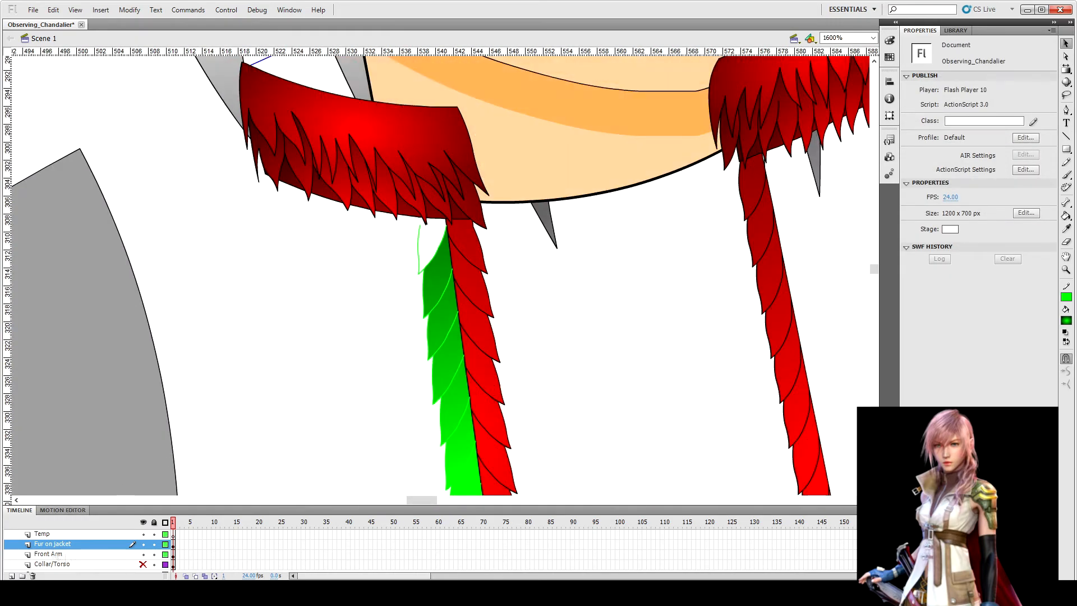
click(440, 223)
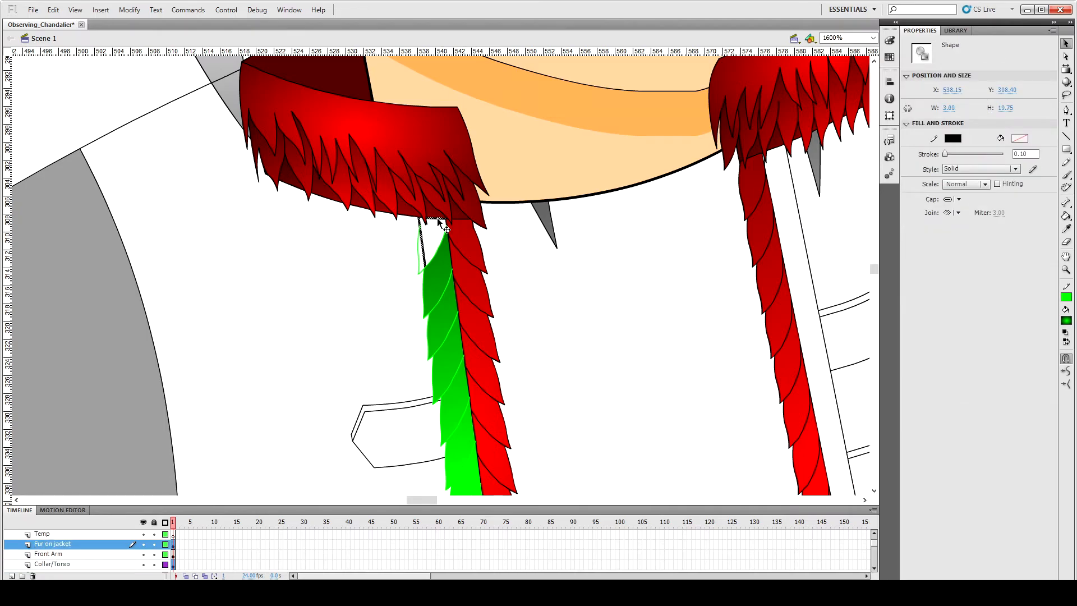
click(432, 260)
click(342, 316)
Step: Hide the Collar/Torso layer, delete the surplus edge line and fill the top tuft with the green gradient
click(172, 545)
click(143, 544)
click(143, 564)
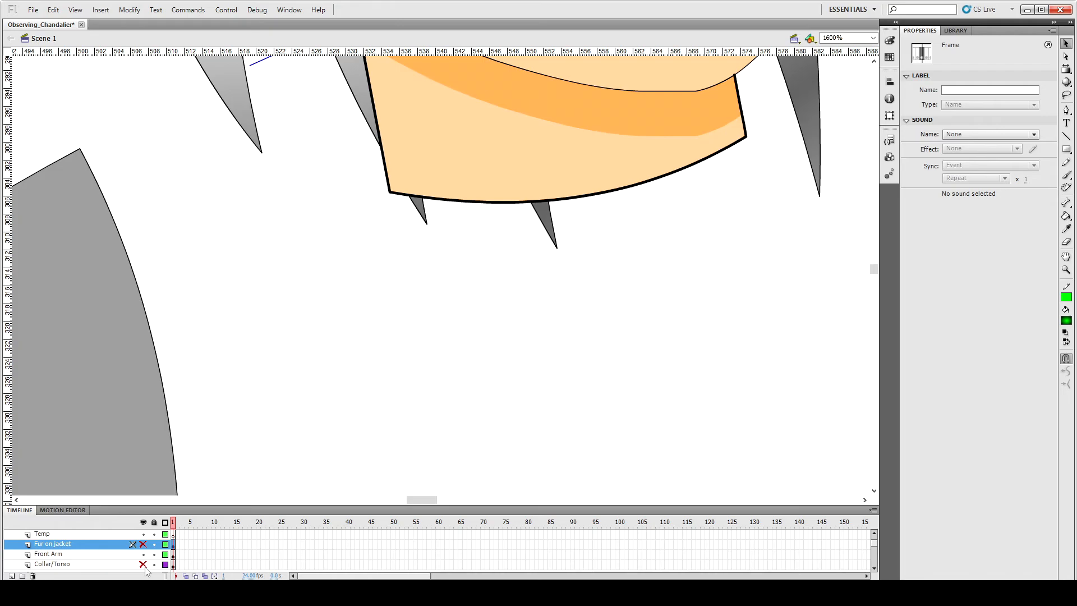
click(143, 544)
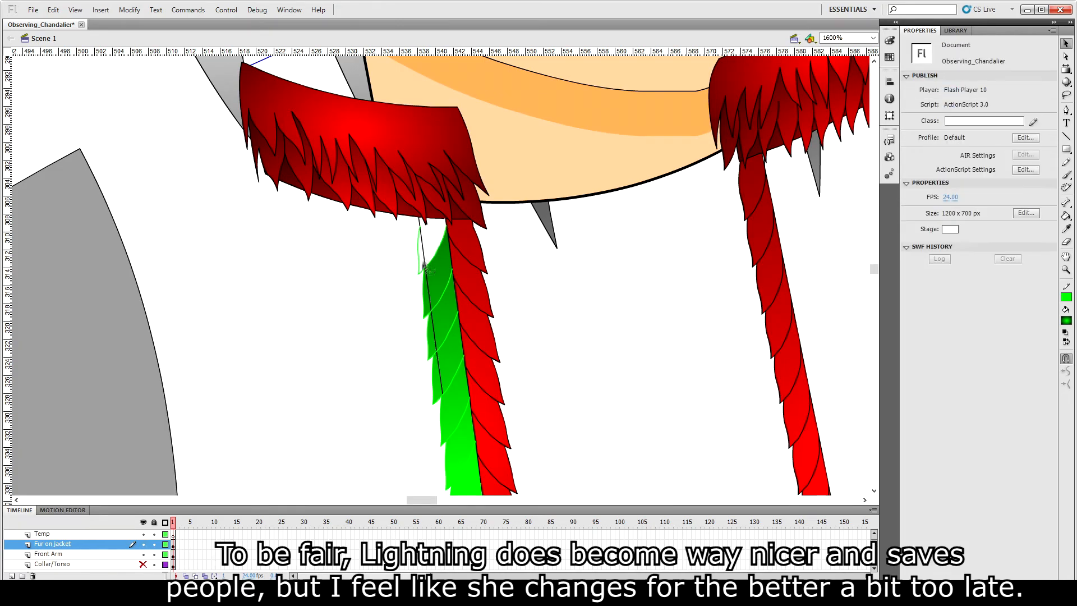
key(Delete)
click(429, 263)
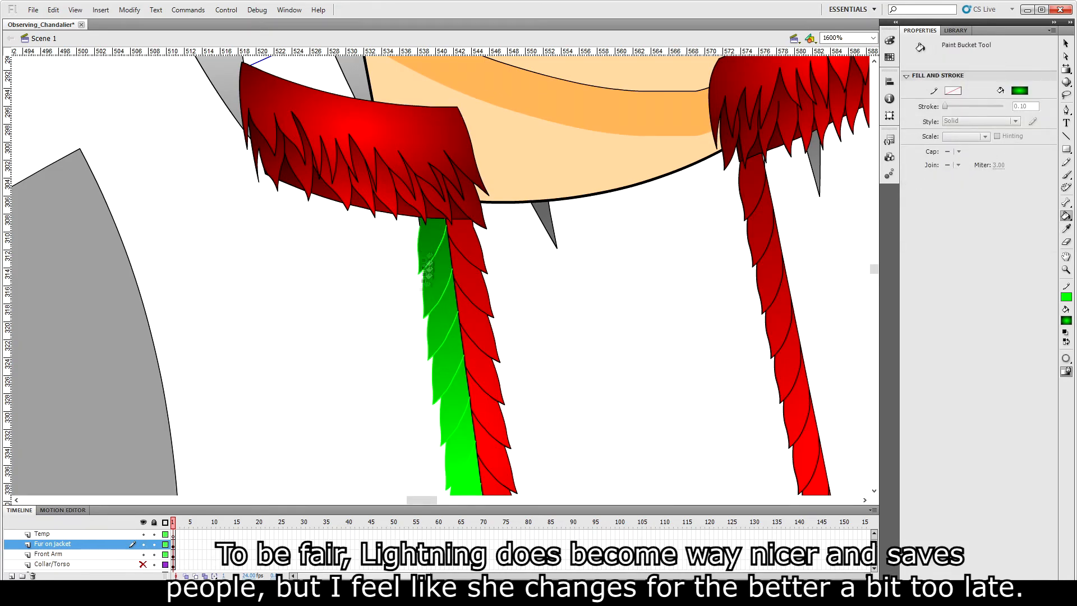
Step: Recolour the green tuft outlines black (#000000) and show the Collar/Torso layer again
key(ctrl+minus)
key(ctrl+minus)
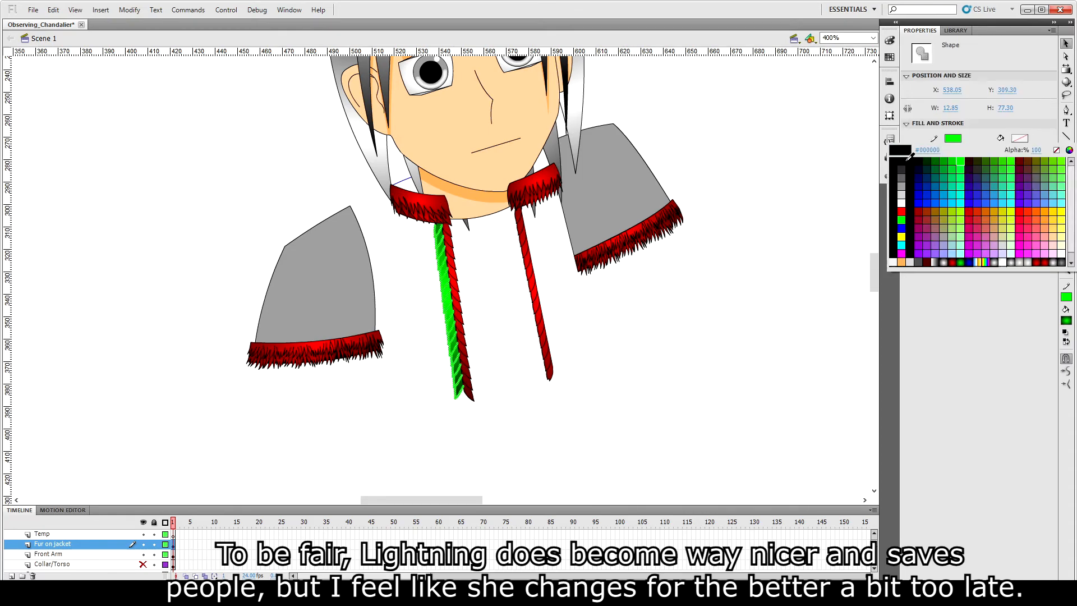
click(386, 436)
click(144, 564)
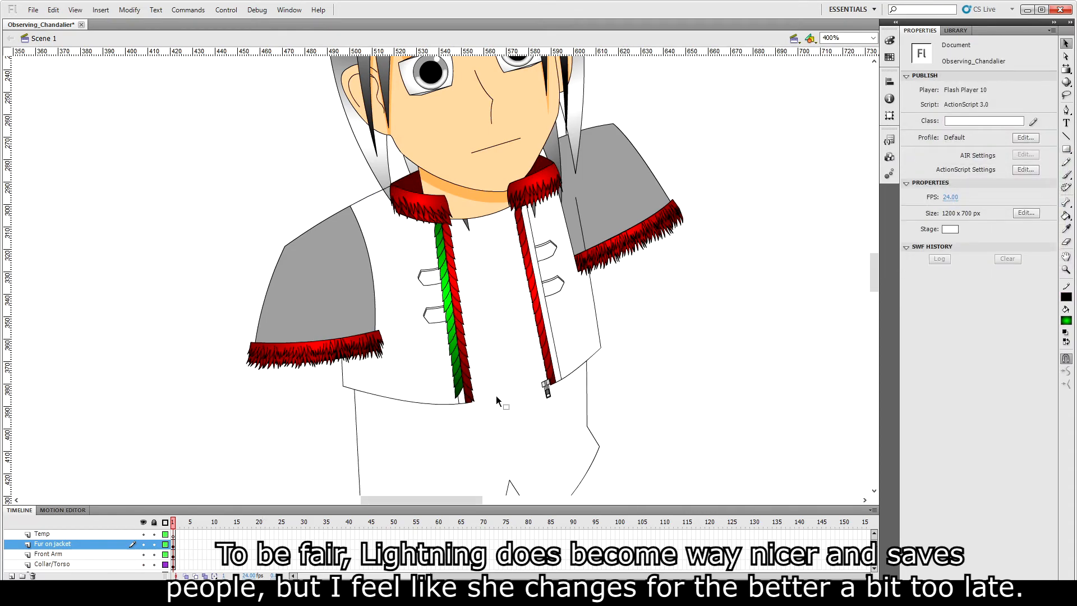
Step: Hide the Fur on jacket layer and make Collar/Torso active to expose the plain strips along the jacket's front edge
click(460, 393)
click(144, 544)
click(144, 544)
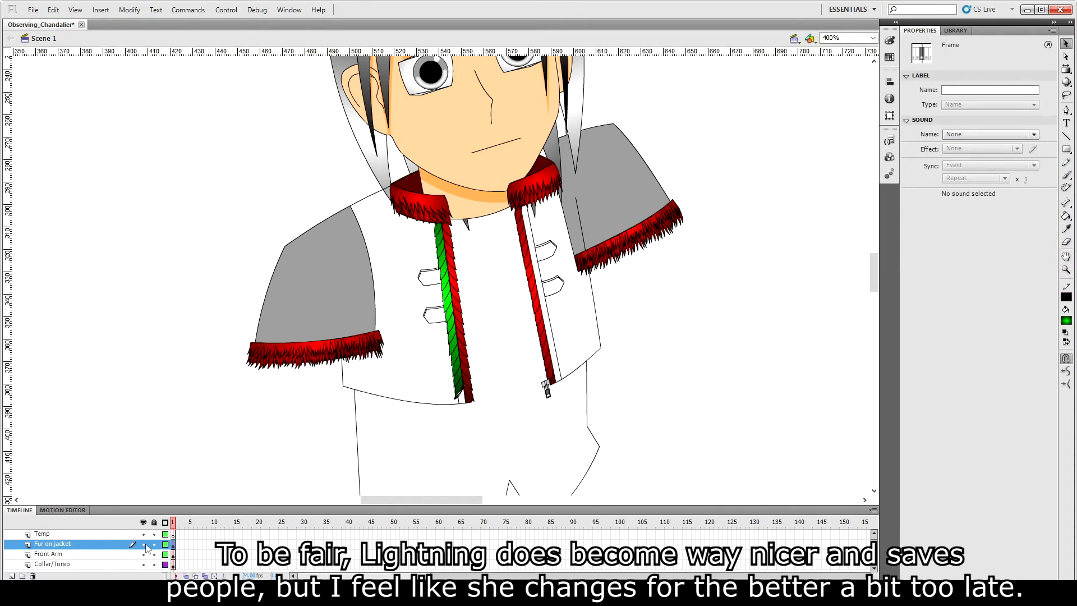
click(144, 544)
click(460, 326)
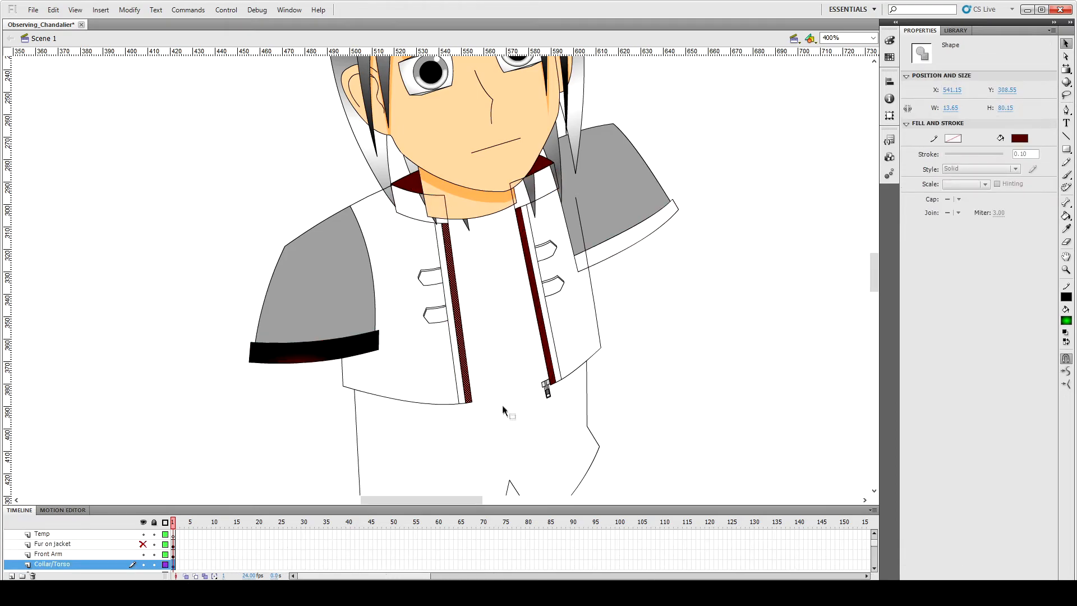
click(594, 380)
click(1066, 317)
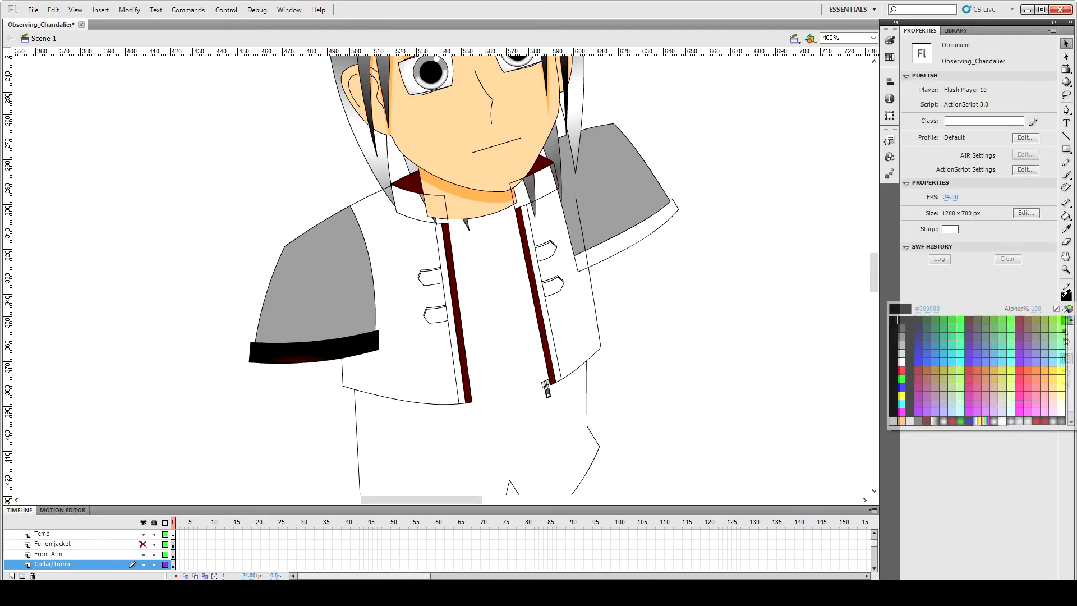
click(989, 319)
key(k)
click(446, 355)
key(ctrl+z)
Step: Fill the plain strip beside the dark red front edge with dark green #336600 and show the Fur on jacket layer again
click(1067, 321)
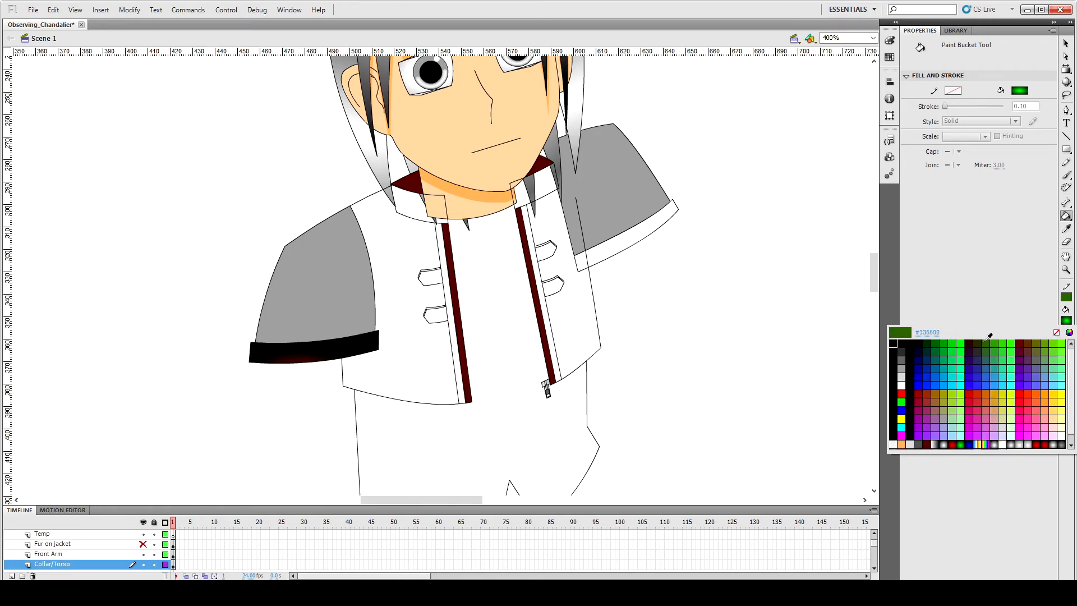
click(985, 342)
click(454, 344)
key(v)
click(144, 544)
Step: Adjust the outer shoulder corner and the curve of the shoulder line on the sleeve nearest the green fur
click(501, 419)
click(478, 429)
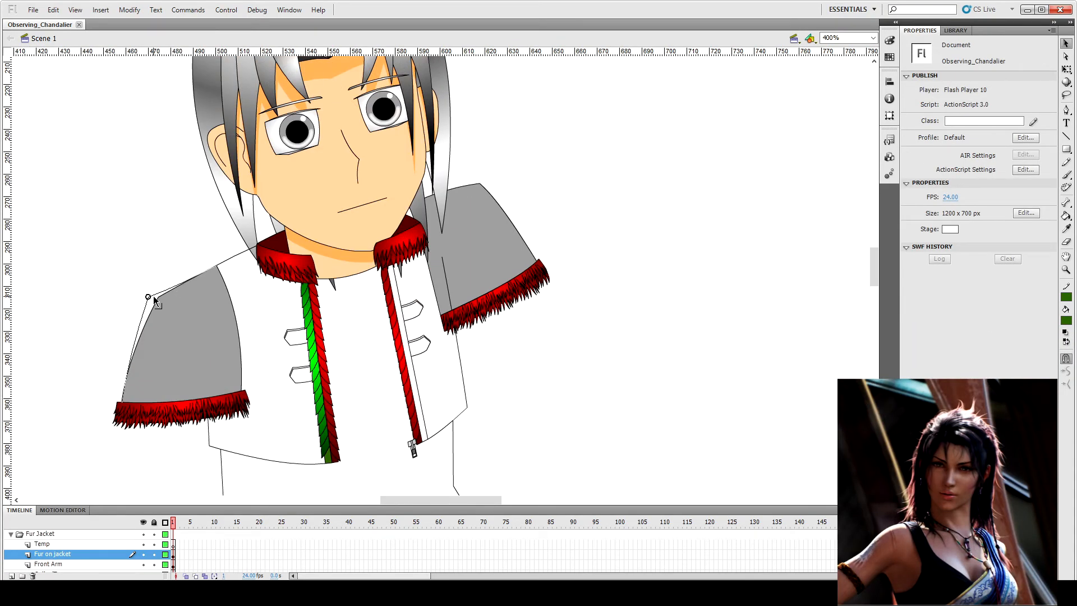
drag(153, 295, 149, 297)
drag(181, 284, 175, 280)
Step: Select the black outlines of the green fur row, tuft by tuft, down to the jacket's lower hem
click(311, 323)
key(ctrl+=)
key(ctrl+=)
key(ctrl+=)
click(439, 261)
shift+click(441, 317)
shift+click(449, 352)
scroll(455, 309, down, 3)
shift+click(458, 360)
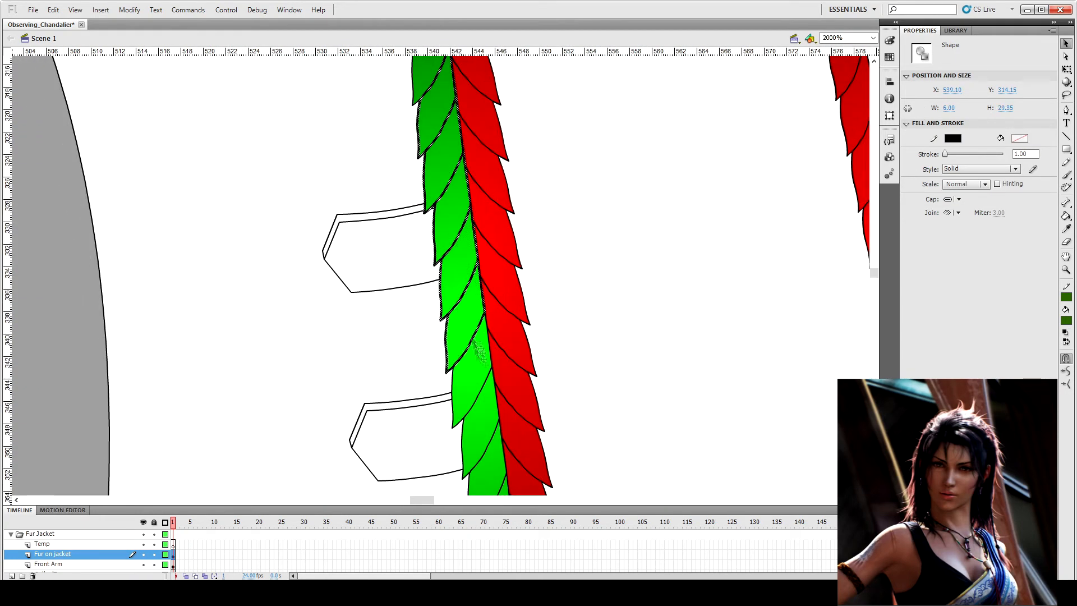
shift+click(469, 407)
scroll(478, 369, down, 3)
shift+click(481, 303)
scroll(483, 268, down, 3)
shift+click(483, 180)
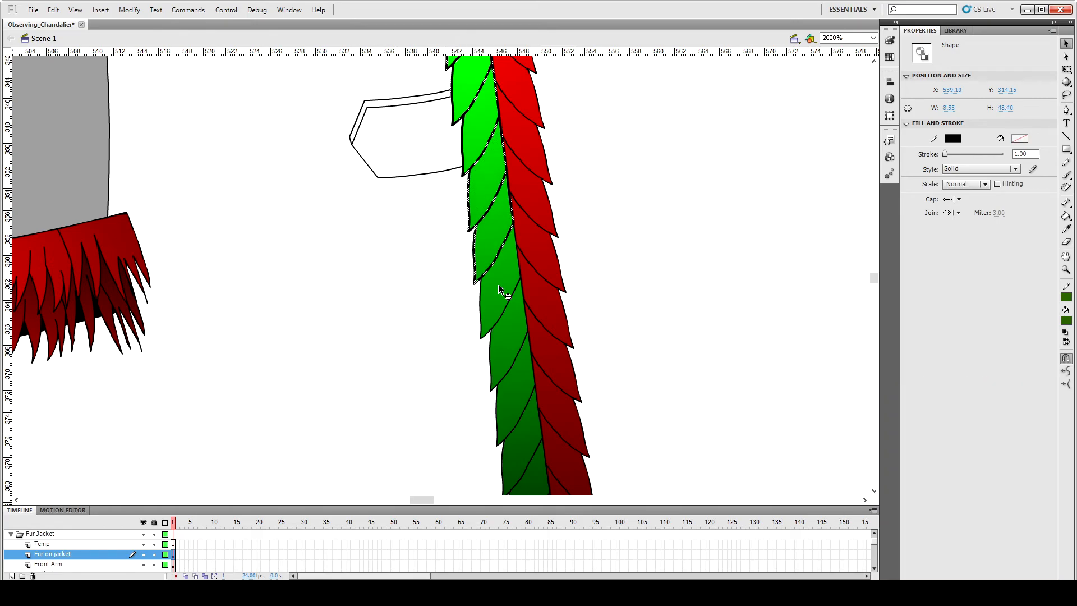
shift+click(499, 291)
scroll(500, 291, down, 3)
shift+click(500, 262)
shift+click(517, 293)
shift+click(523, 352)
shift+click(524, 404)
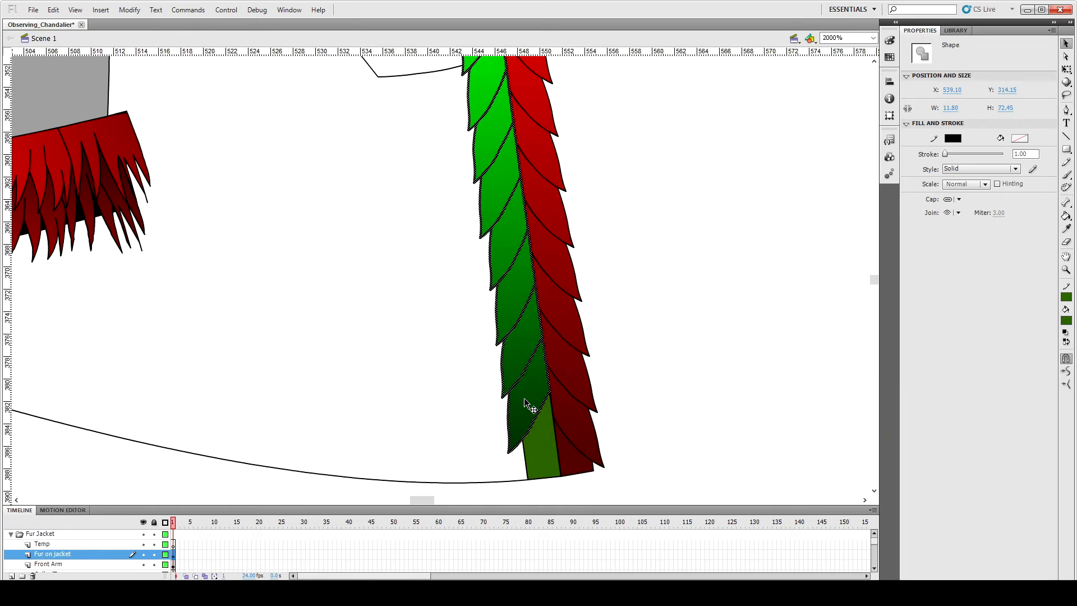
Step: Add the top tufts' outlines beneath the collar to the selection and paste a copy of the whole row's outlines
scroll(524, 398, up, 10)
shift+double_click(426, 264)
shift+click(426, 264)
shift+double_click(421, 213)
shift+click(421, 213)
key(ctrl+c)
key(ctrl+v)
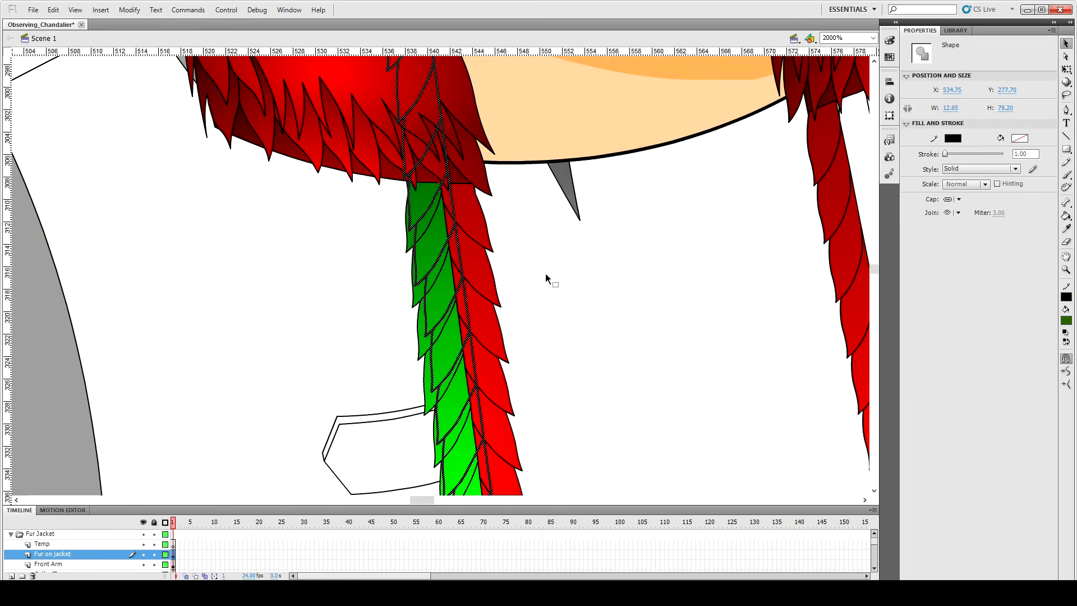
Step: Move the pasted fur outlines to the blank area between the front edges and recolour them muted mauve
drag(469, 312, 727, 416)
click(954, 138)
click(940, 228)
Step: Mirror and tilt the copied outlines with Free Transform to suit the opposite front edge, and place them on empty canvas beside the figure
click(129, 10)
mouse_move(192, 136)
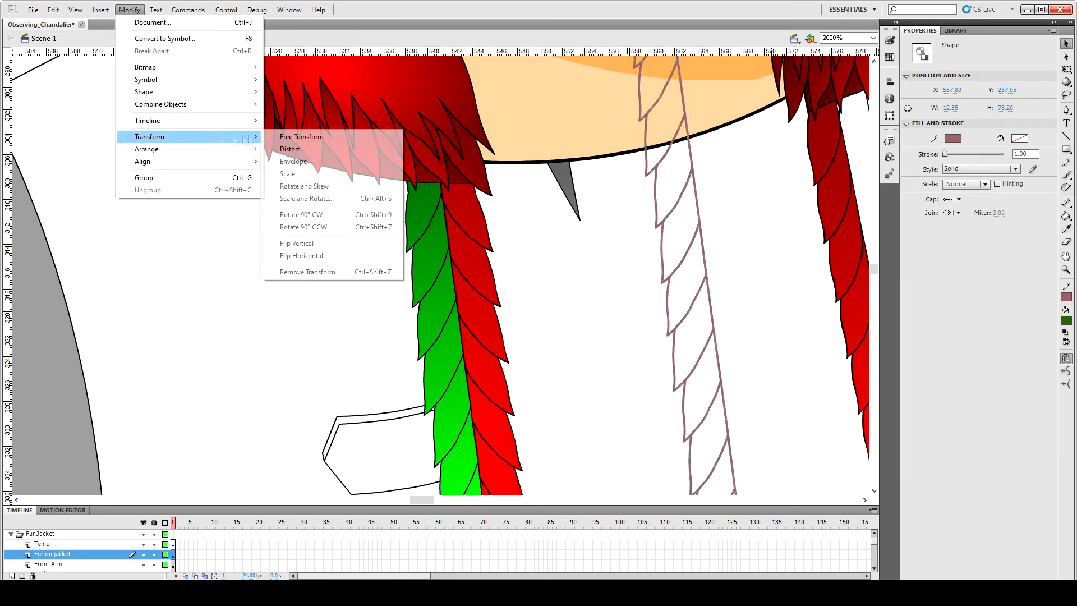
click(302, 137)
key(ctrl+minus)
key(ctrl+minus)
drag(524, 187, 494, 181)
drag(511, 318, 785, 416)
Step: Delete the straight base-line segments from the mirrored fur outlines, keeping only the curved tuft lines
click(802, 341)
scroll(802, 341, down, 5)
click(790, 235)
key(Delete)
click(788, 224)
key(ctrl+equal)
key(ctrl+equal)
key(Delete)
scroll(349, 308, up, 3)
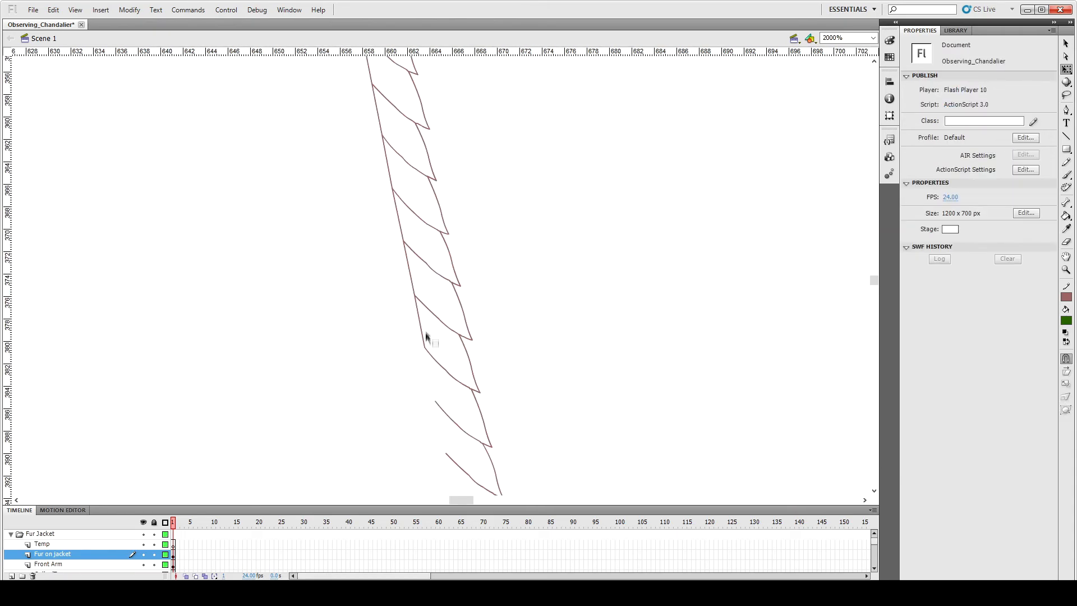
scroll(410, 269, up, 3)
scroll(385, 275, up, 3)
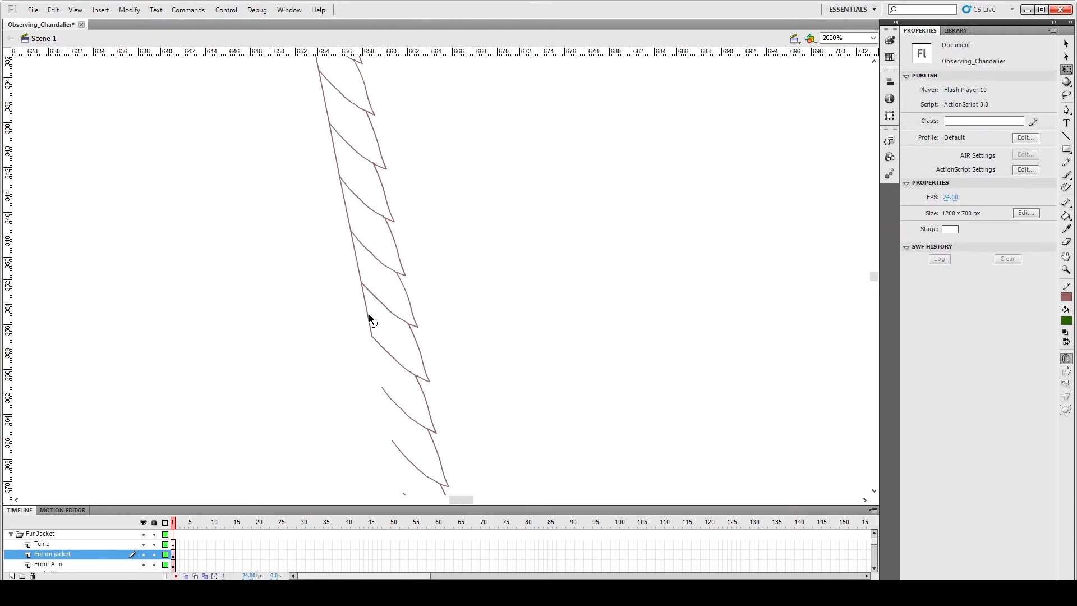
click(369, 314)
key(Delete)
click(359, 265)
key(Delete)
scroll(359, 265, up, 3)
click(346, 359)
key(Delete)
click(336, 315)
double_click(304, 146)
key(ctrl+minus)
key(ctrl+minus)
click(447, 226)
click(408, 231)
key(Delete)
Step: Select the mirrored tuft lines and move them back onto the jacket near the opposite front edge
double_click(414, 241)
key(Left)
key(Left)
key(shift+Left)
key(shift+Left)
key(shift+Left)
key(shift+Left)
key(shift+Left)
key(shift+Left)
key(shift+Left)
key(Up)
key(Up)
key(Up)
key(Up)
key(shift+Up)
key(Up)
key(Up)
key(Up)
key(Up)
key(Left)
key(Left)
key(ctrl+equal)
key(ctrl+equal)
Step: Adjust the tuft lines' tilt and raise them until their top meets the collar fur beside the red front-edge fur
scroll(466, 271, up, 5)
drag(560, 148, 551, 146)
key(shift+Up)
key(shift+Up)
key(shift+Up)
key(shift+Up)
key(shift+Up)
key(shift+Up)
key(shift+Up)
key(shift+Up)
key(shift+Left)
key(shift+Left)
key(Right)
key(Right)
key(Right)
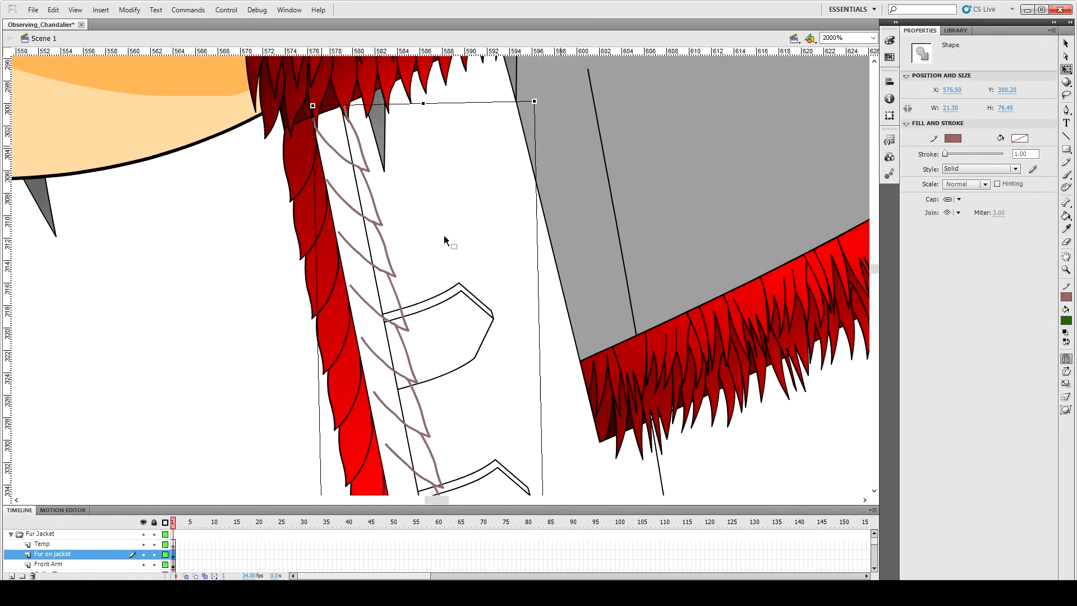
Step: Tilt the tuft lines slightly further and nudge them against the outer side of the red fur row
drag(538, 99, 548, 103)
key(Left)
key(Left)
key(Left)
key(Left)
key(Left)
key(Left)
key(Left)
key(Left)
key(Left)
key(Left)
key(Left)
key(Left)
key(Left)
key(Down)
key(Down)
key(Down)
Step: Fine-tune the tuft lines' shape and position so they follow the red fur from the collar to the hem above the zipper
scroll(453, 169, down, 5)
scroll(453, 169, down, 5)
drag(541, 413, 537, 415)
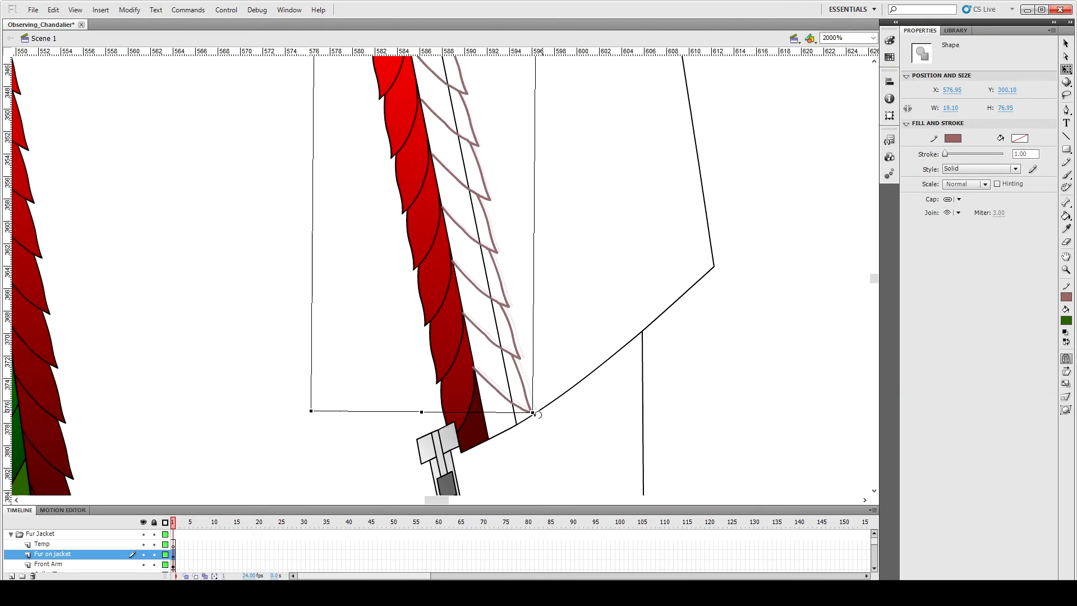
scroll(509, 314, up, 10)
drag(547, 103, 543, 101)
scroll(469, 193, down, 6)
key(Left)
key(Left)
key(Up)
key(Up)
key(Up)
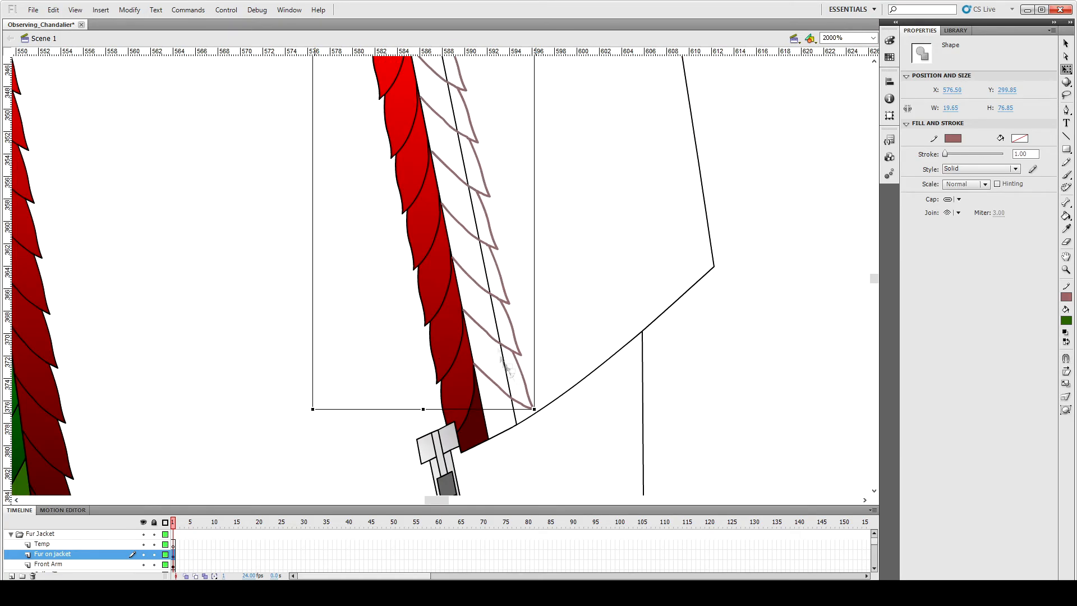
drag(534, 408, 522, 402)
key(ctrl+z)
Step: Delete the surplus line pieces at the top of the new tuft row beneath the collar fur
scroll(555, 371, up, 10)
click(353, 228)
click(344, 207)
key(Delete)
click(348, 216)
key(Delete)
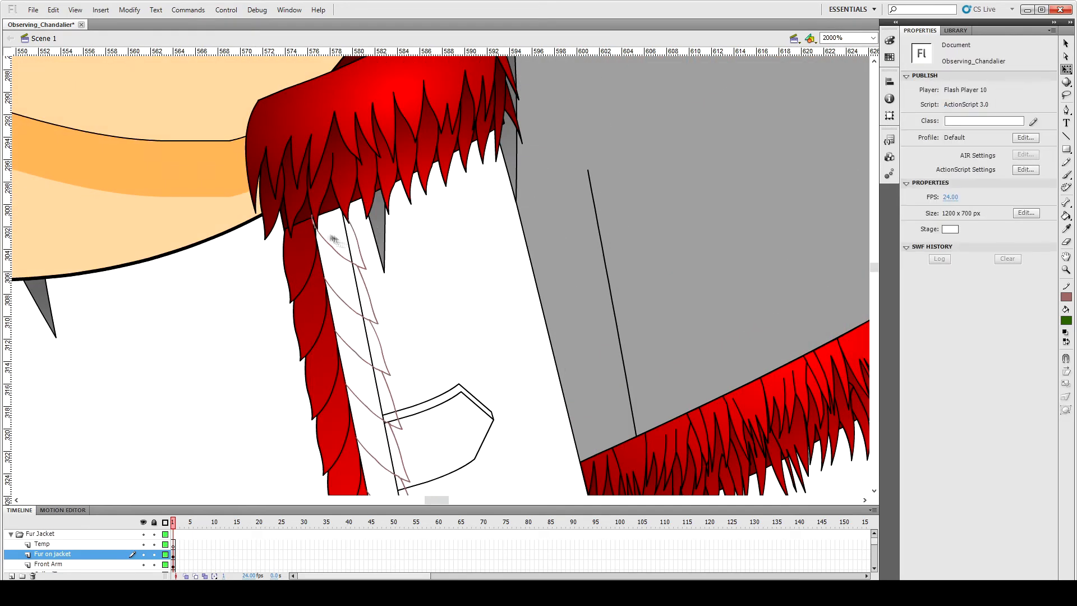
scroll(454, 287, down, 10)
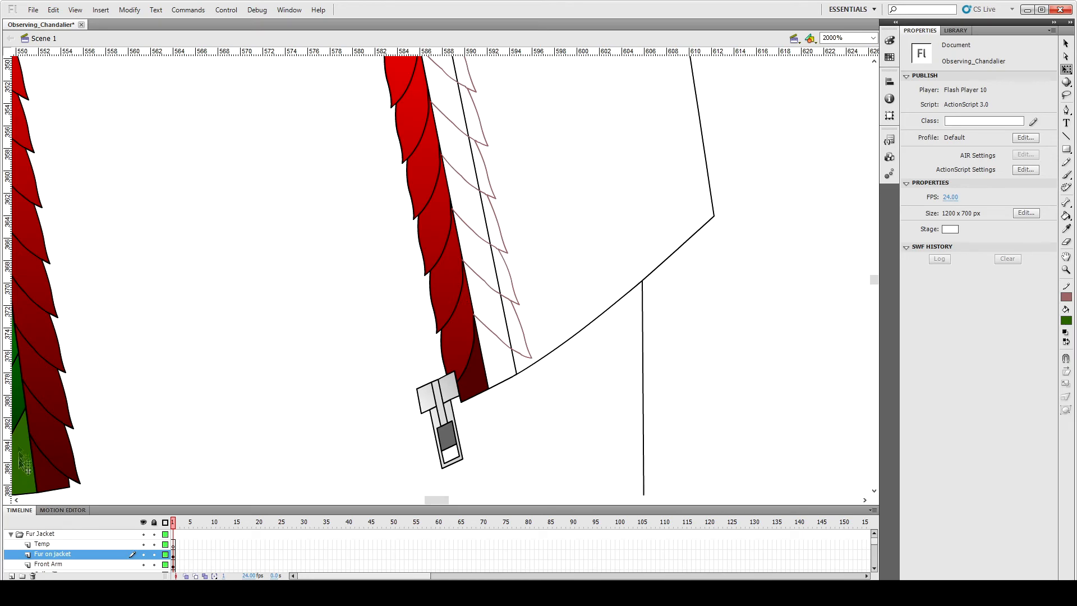
Step: Copy a piece of the green fur fill and place it beside the new tuft lines as a colour sample
click(18, 399)
key(ctrl+c)
key(ctrl+v)
mouse_move(441, 276)
mouse_down()
mouse_move(592, 229)
mouse_move(588, 249)
mouse_up()
click(634, 244)
Step: Try to fill the new tuft row beside the red fur with the green gradient
key(k)
click(488, 315)
click(476, 259)
click(463, 203)
click(448, 147)
key(ctrl+minus)
key(ctrl+minus)
click(441, 230)
click(439, 215)
click(432, 188)
click(429, 174)
click(426, 159)
click(423, 145)
click(421, 131)
click(418, 117)
click(415, 103)
click(412, 90)
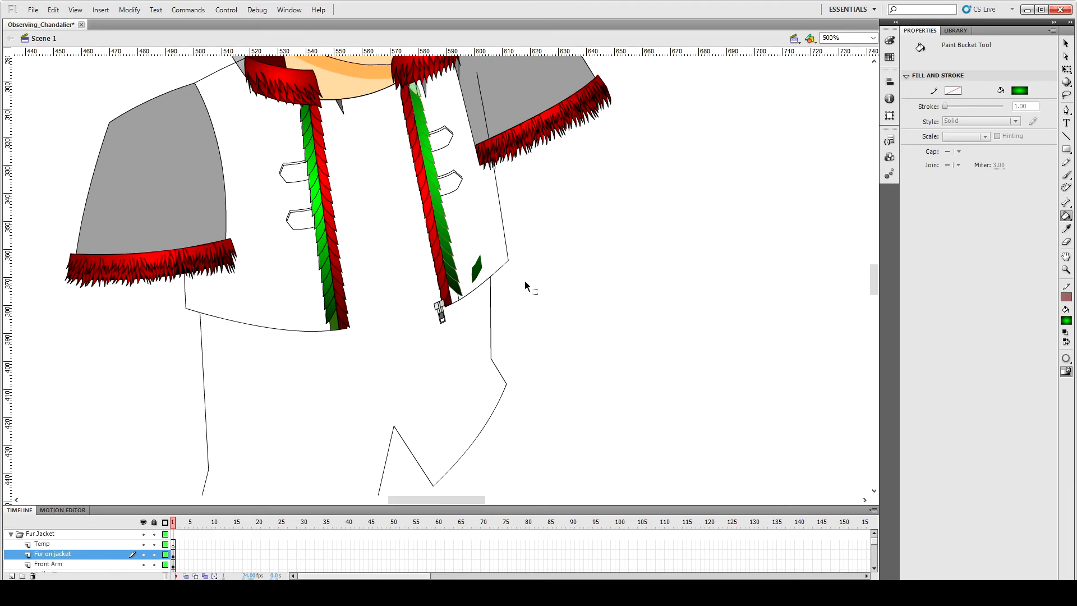
Step: Undo the green fills in the new tuft row
key(ctrl+z)
key(ctrl+z)
key(ctrl+z)
key(ctrl+z)
key(ctrl+z)
key(ctrl+z)
key(ctrl+z)
key(ctrl+z)
key(ctrl+z)
key(ctrl+z)
Step: Try to scale the tuft lines smaller with Free Transform
key(v)
double_click(449, 289)
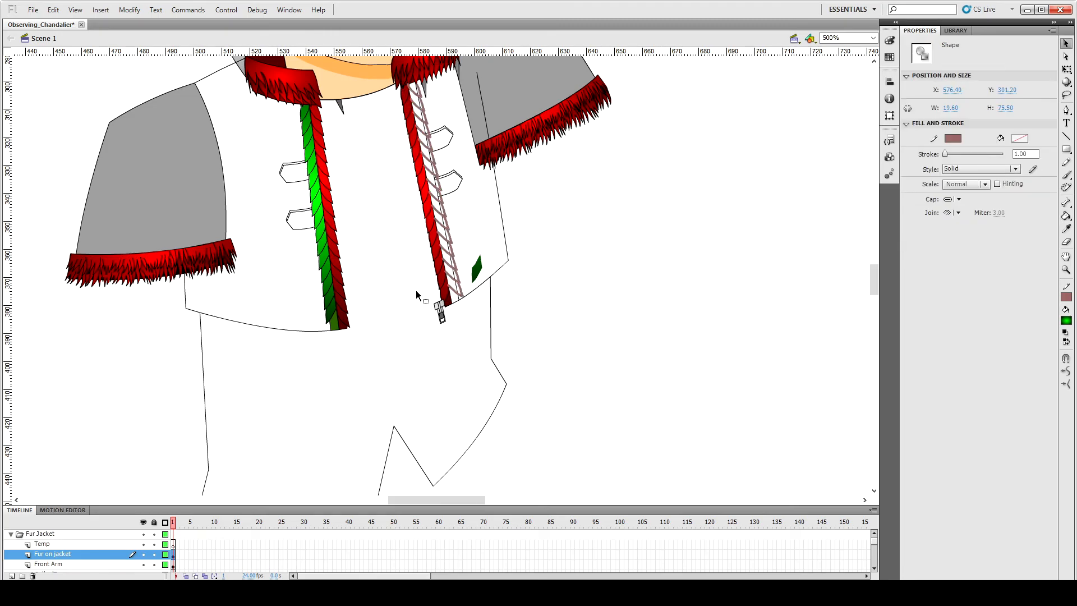
key(ctrl+equal)
key(ctrl+equal)
scroll(453, 321, down, 3)
click(484, 361)
click(498, 369)
click(500, 375)
click(496, 346)
click(523, 416)
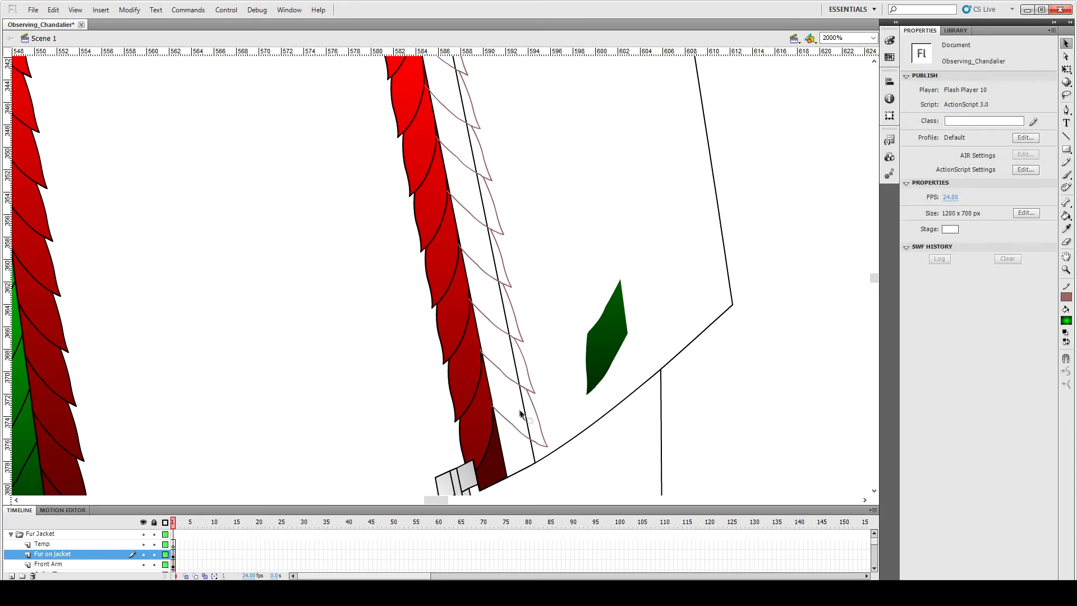
double_click(518, 406)
scroll(547, 365, up, 5)
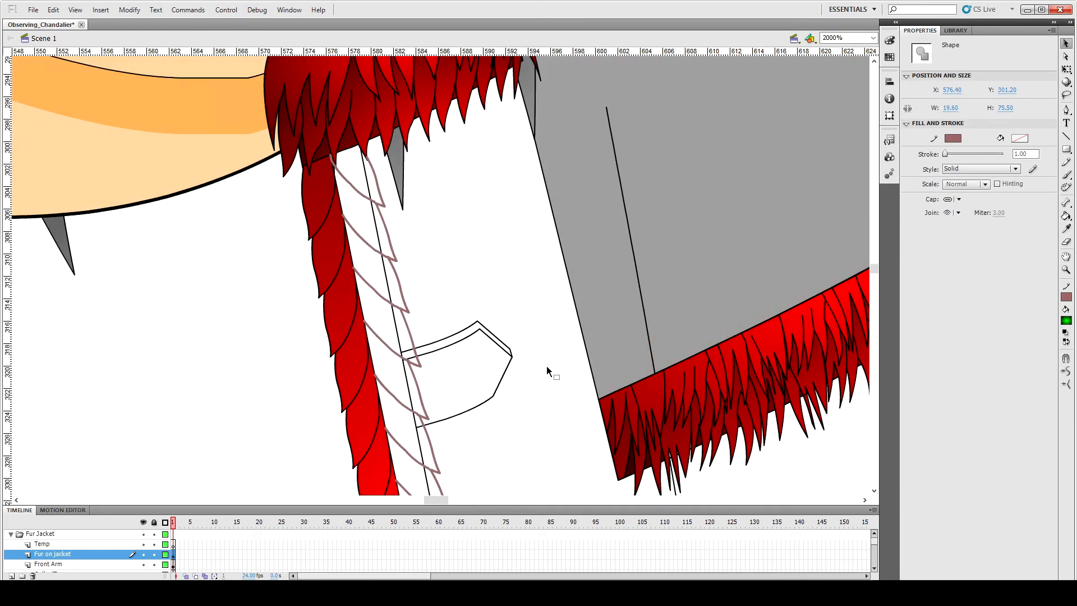
scroll(547, 366, down, 6)
key(q)
drag(549, 344, 534, 318)
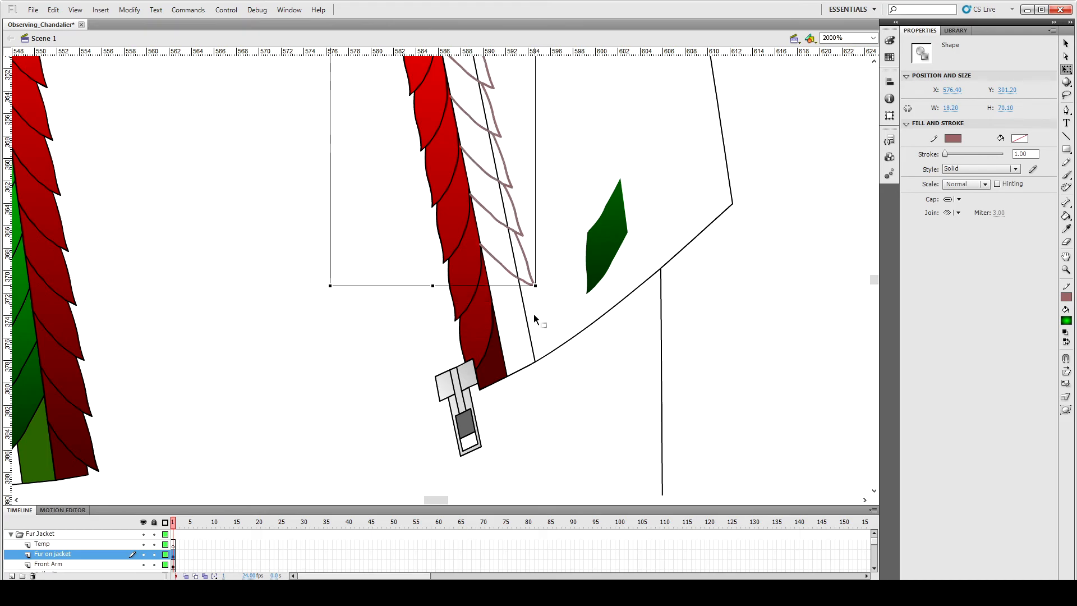
key(ctrl+z)
key(ctrl+z)
Step: Narrow the tuft lines slightly and fit them against the outer edge of the red fur row
scroll(561, 330, up, 6)
key(ctrl+y)
mouse_move(550, 275)
mouse_down()
mouse_move(541, 274)
mouse_move(556, 281)
mouse_up()
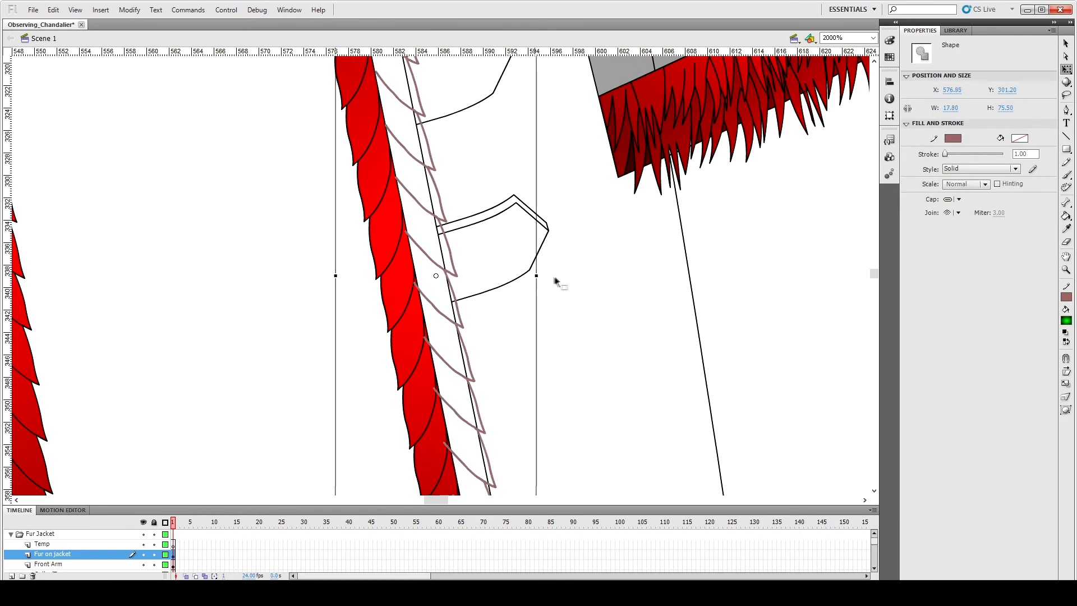
scroll(509, 293, up, 5)
drag(541, 148, 540, 146)
Step: Delete the stray tuft line ends that cross into the red fur along the row's inner edge
scroll(505, 247, down, 10)
click(530, 302)
click(490, 356)
key(Delete)
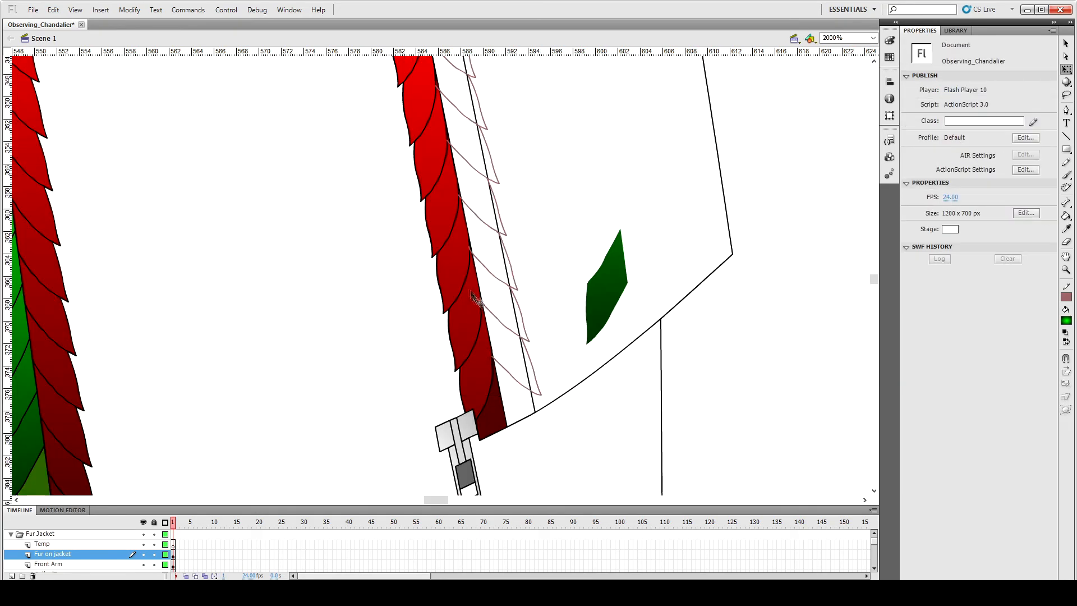
click(459, 196)
key(Delete)
scroll(500, 245, up, 2)
click(447, 242)
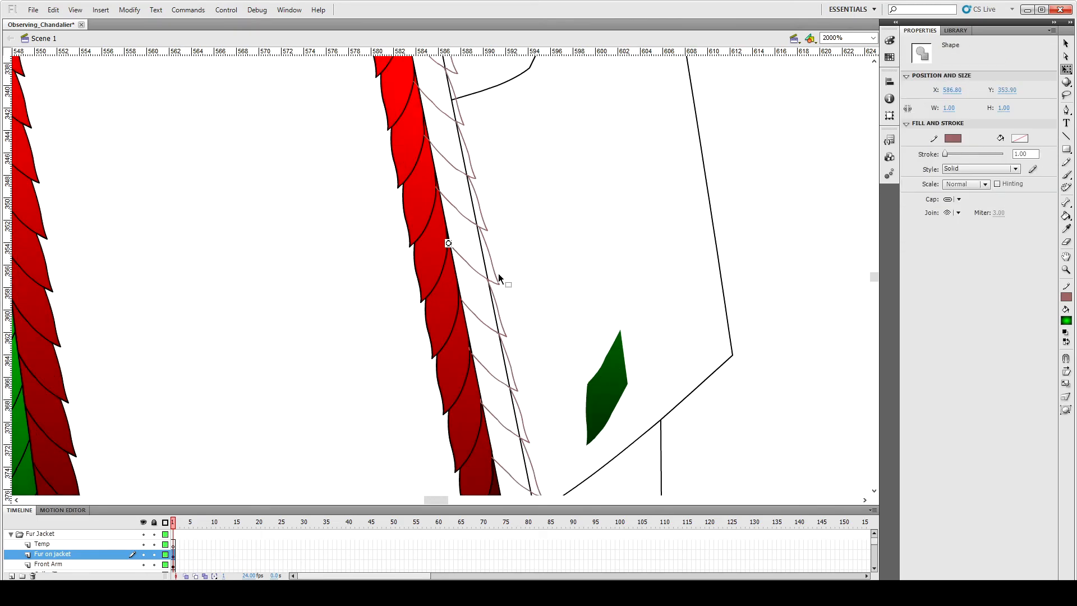
key(Delete)
scroll(500, 279, up, 2)
scroll(427, 243, up, 3)
click(439, 310)
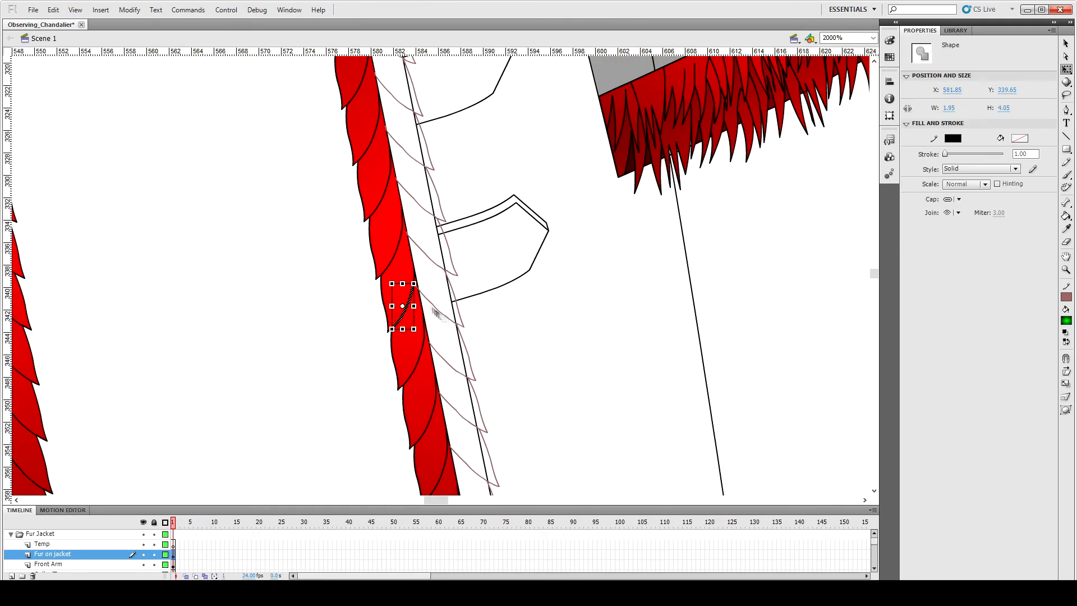
key(Delete)
Step: Fill the new tuft row with the green gradient from the hem up to the collar fur
scroll(423, 287, up, 2)
key(k)
click(512, 354)
click(493, 292)
scroll(466, 255, up, 2)
click(460, 259)
click(409, 173)
scroll(393, 171, up, 2)
click(382, 171)
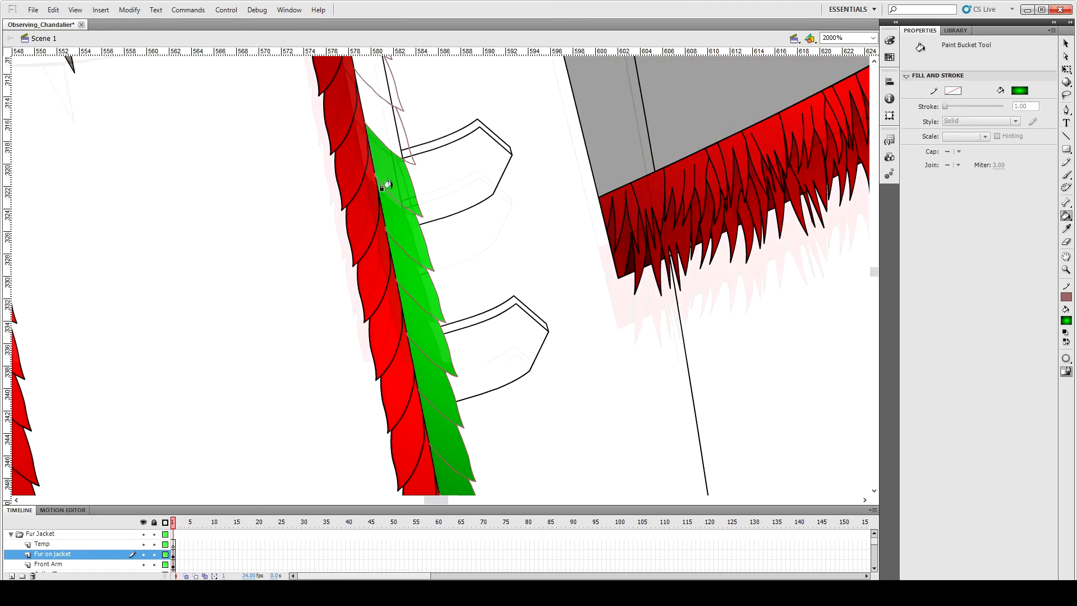
scroll(365, 145, up, 2)
click(349, 113)
click(325, 110)
Step: Delete the spare green colour sample beside the new fur row
key(v)
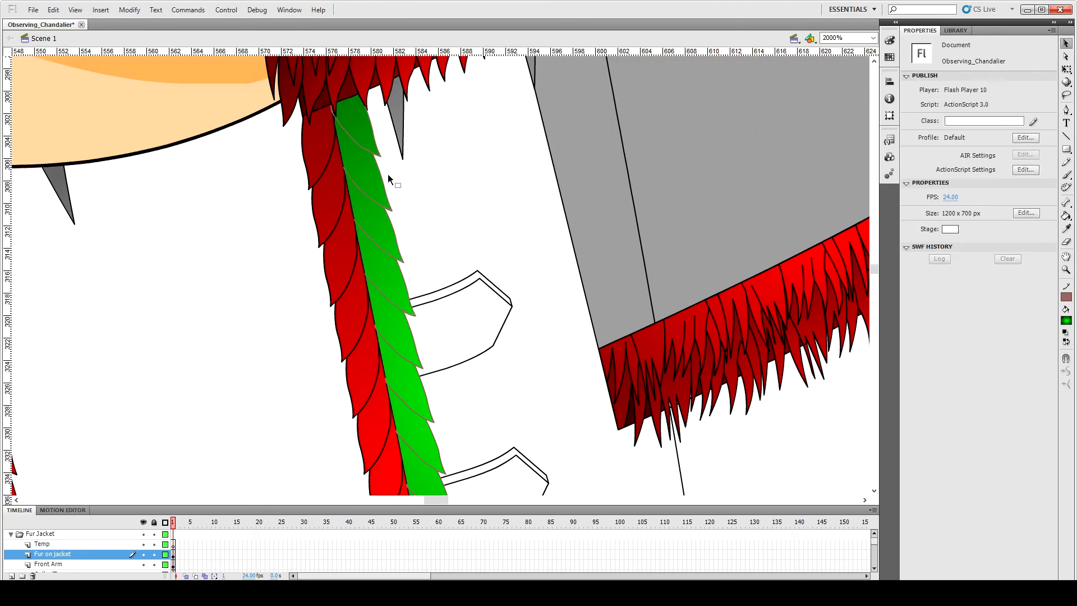
scroll(389, 174, down, 6)
click(605, 298)
key(Delete)
Step: Recolour the outlines of the new green tufts black, including the leftover piece along the red fur
double_click(523, 321)
click(953, 138)
click(895, 171)
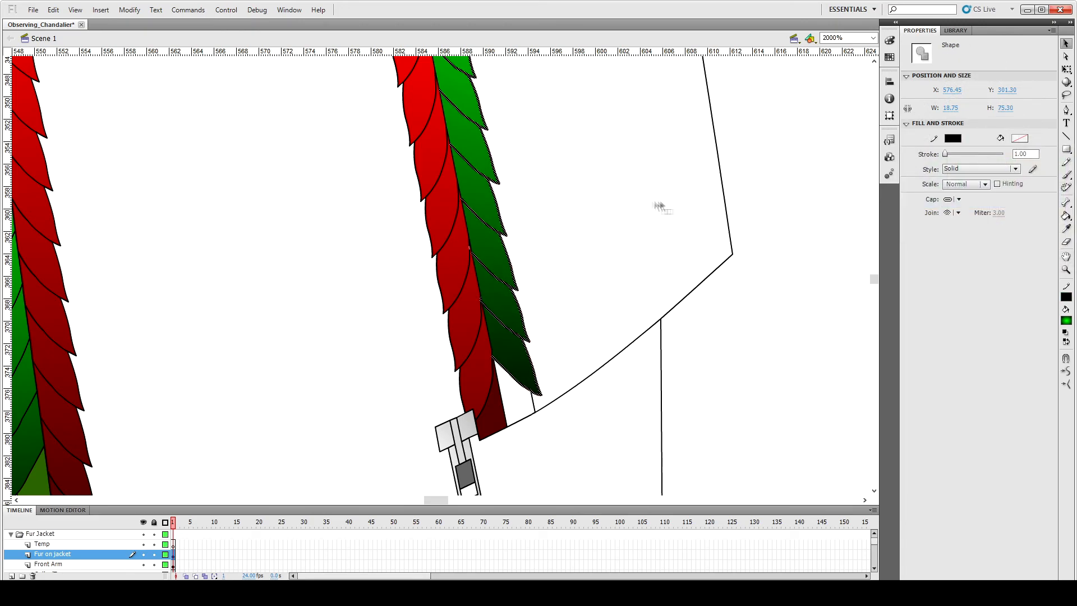
click(661, 207)
click(468, 249)
click(953, 137)
click(896, 171)
click(551, 255)
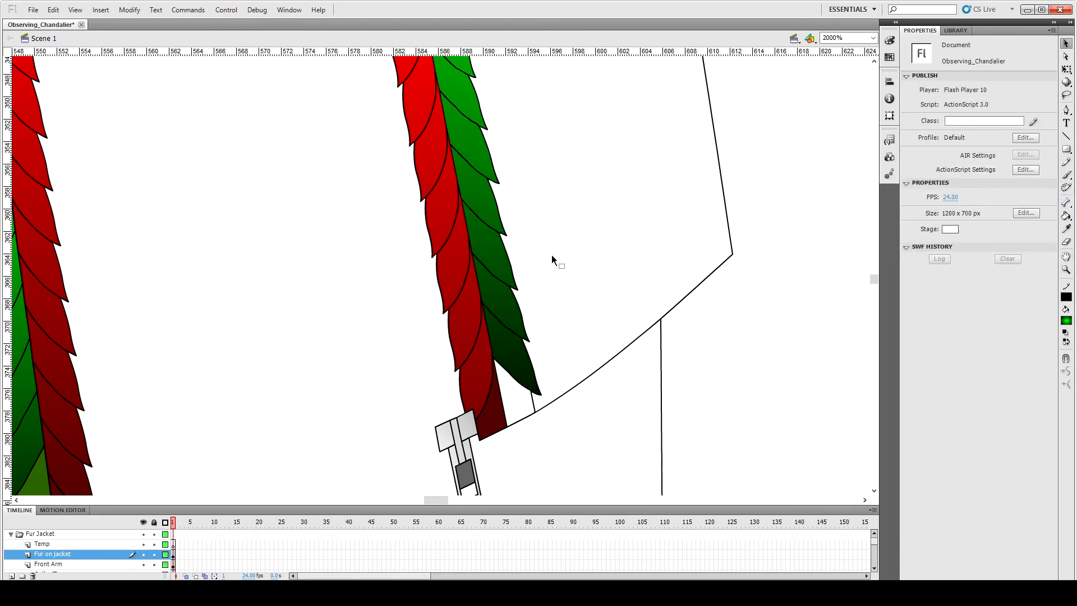
Step: Hide the Fur on Jacket layer and fill the blank strip above the zipper and its two tabs with the opposite strip's dark green
key(ctrl+minus)
key(ctrl+minus)
scroll(551, 255, down, 3)
click(144, 554)
scroll(330, 316, up, 5)
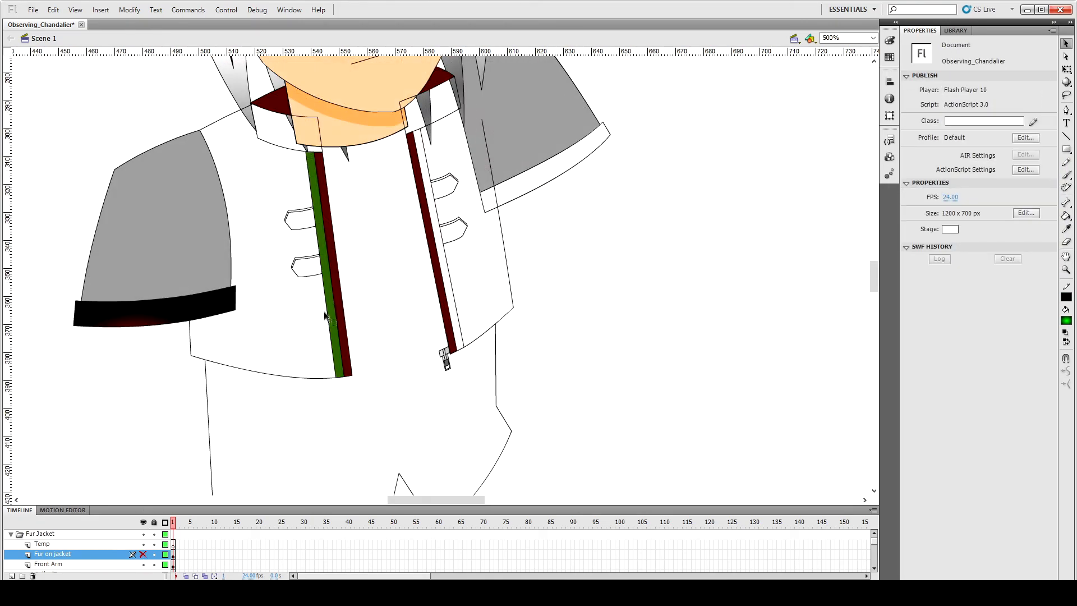
key(k)
click(452, 305)
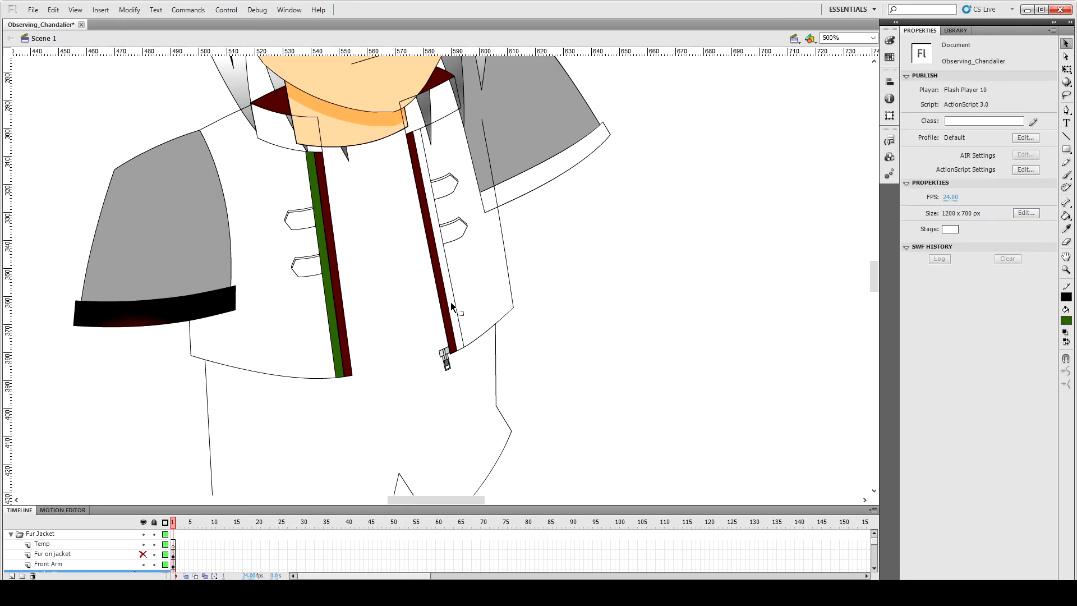
key(v)
key(k)
click(449, 235)
click(431, 181)
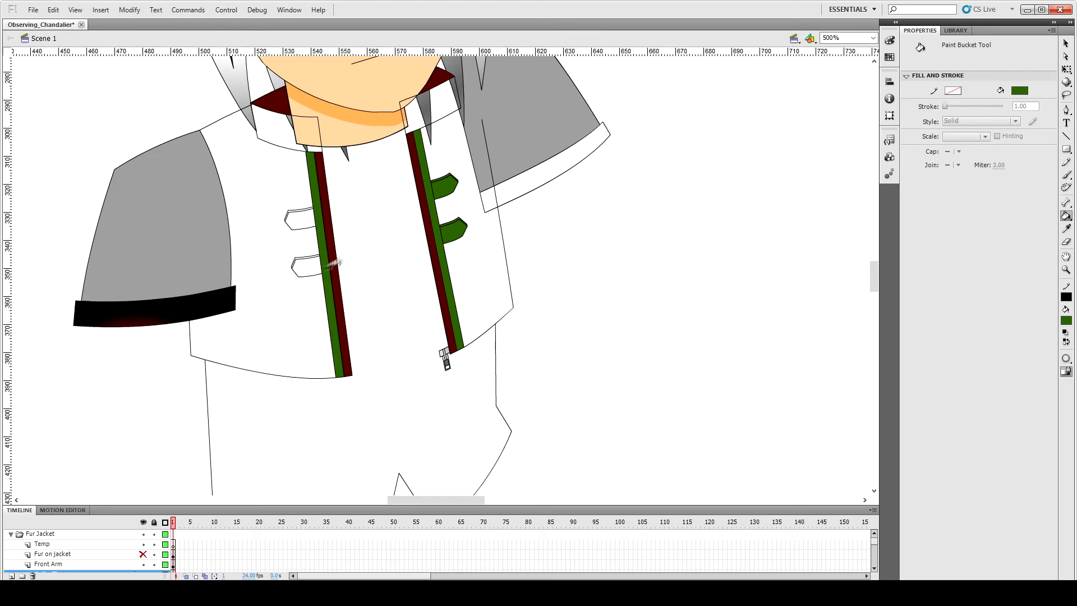
Step: Fill the two tabs on the opposite front edge with the same dark green and show the Fur on Jacket layer again
click(297, 266)
click(288, 212)
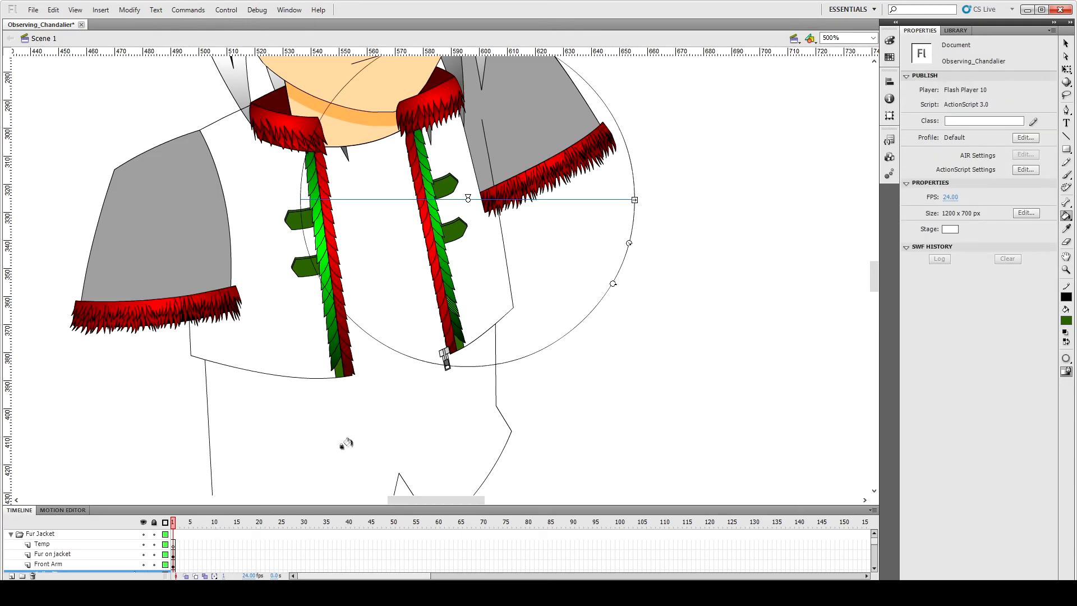
click(291, 242)
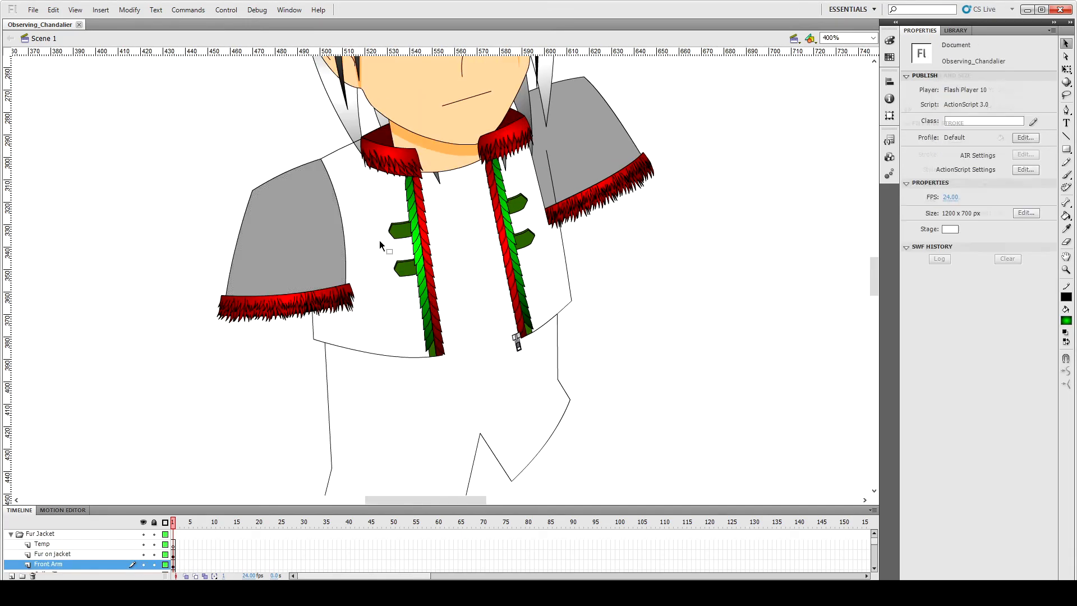
Step: Close the jacket body's open side with a line up to the shoulder point, hiding the Front Arm layer only while drawing
click(144, 564)
click(313, 270)
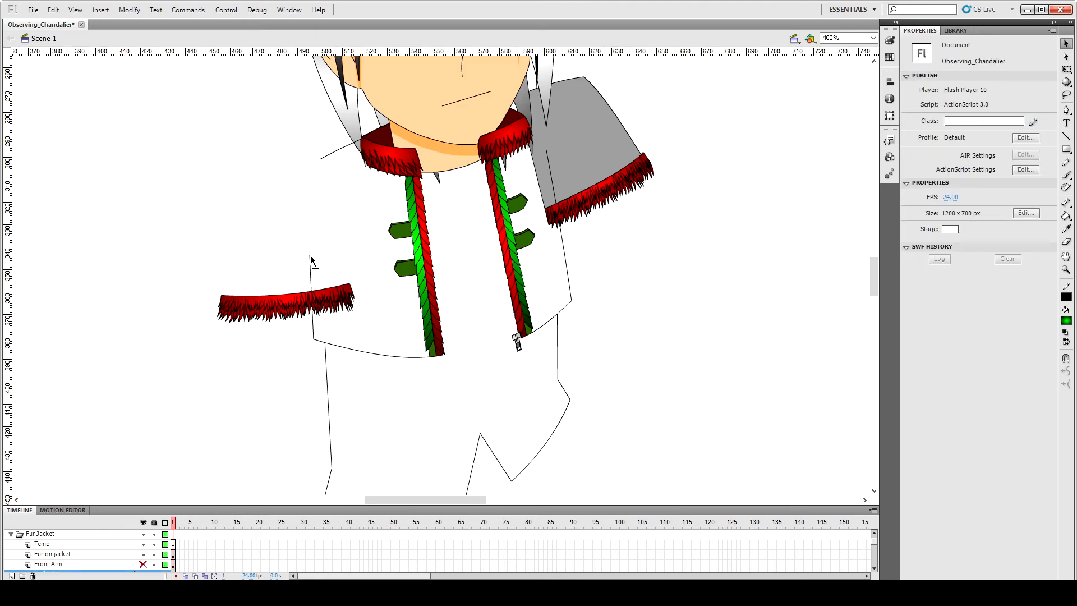
key(n)
drag(310, 256, 320, 158)
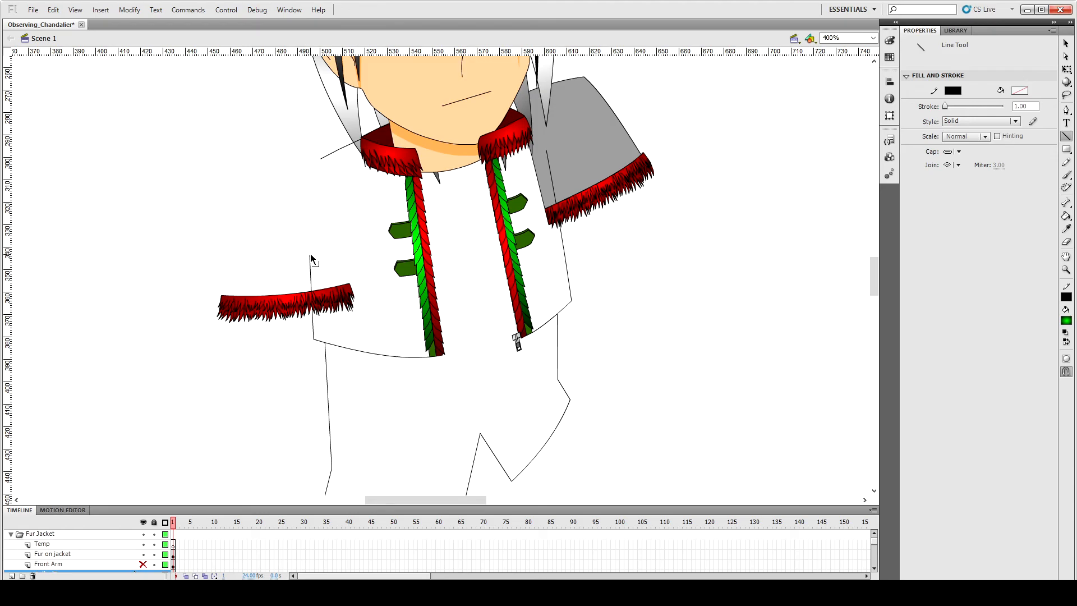
key(ctrl+equal)
drag(179, 386, 197, 192)
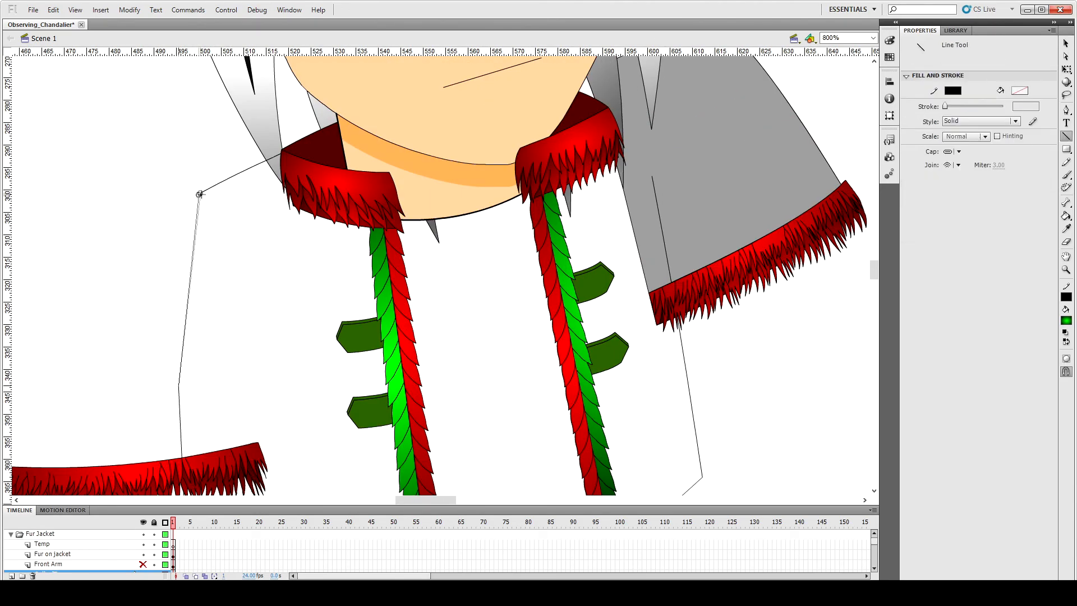
key(ctrl+minus)
click(145, 563)
Step: Fill the closed jacket front panel beside the front arm with the sleeve's grey
key(i)
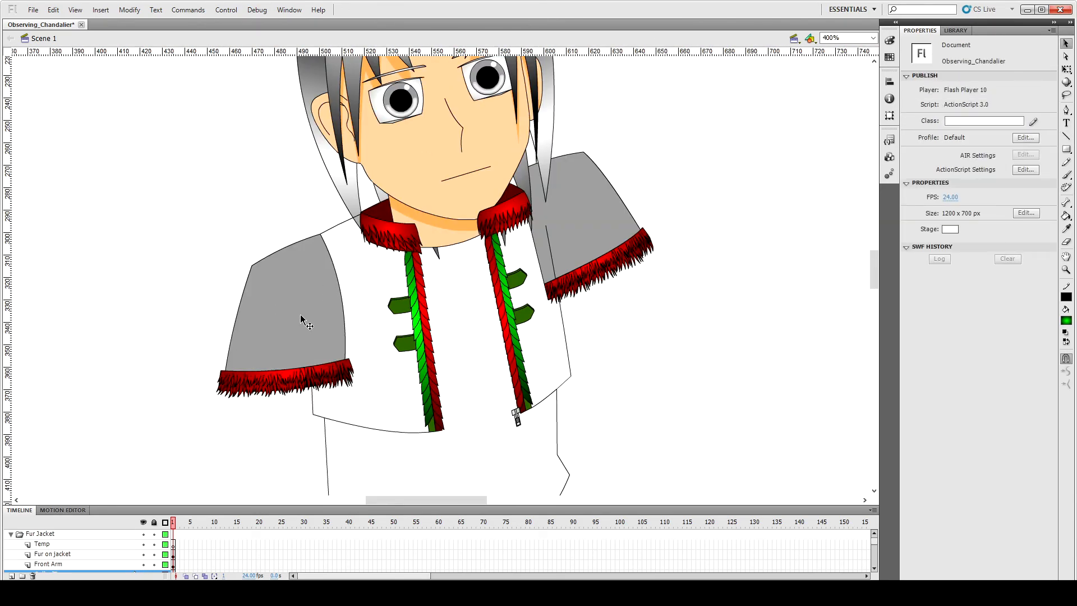
click(301, 327)
click(358, 293)
key(v)
scroll(183, 390, down, 3)
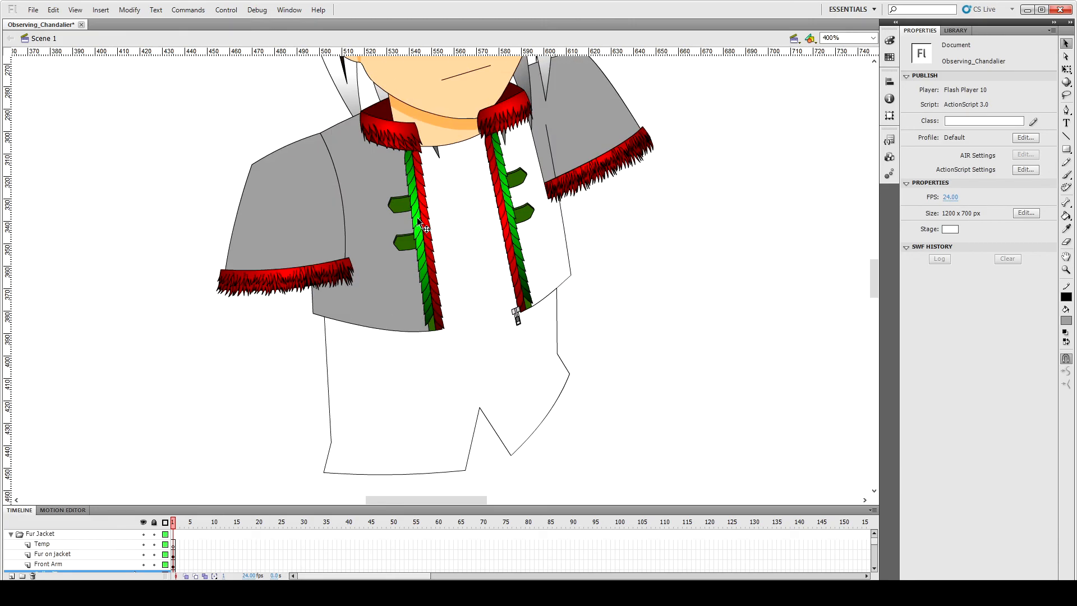
Step: Refill the four jacket tabs with the bright green gradient sampled from the fur tufts
click(418, 223)
key(Escape)
key(i)
click(418, 226)
click(400, 242)
click(395, 204)
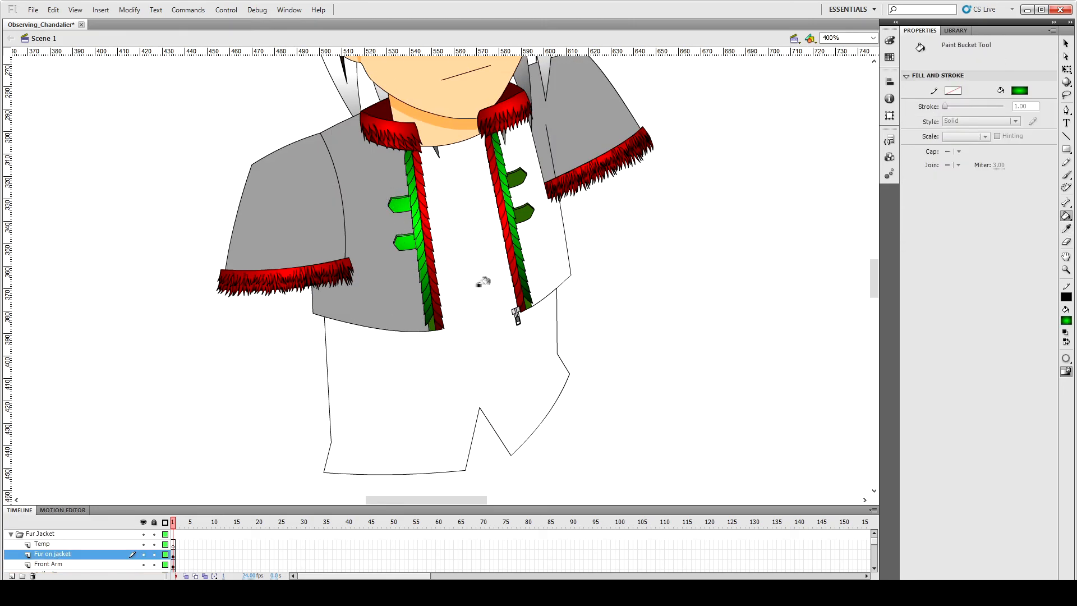
click(517, 209)
key(i)
click(509, 205)
click(521, 213)
Step: Duplicate the shirt's zigzag hem lines in place and move the copy up, slightly inside the original hem
key(v)
click(476, 439)
shift+click(537, 428)
key(ctrl+c)
key(ctrl+shift+v)
key(shift+Up)
key(shift+Up)
key(shift+Up)
key(shift+Left)
key(Right)
key(Right)
key(Right)
key(Right)
key(Right)
key(Up)
Step: Colour the copied hem line bright green and add a matching green copy of the straight lower hem line
click(952, 139)
click(964, 168)
click(391, 480)
click(390, 457)
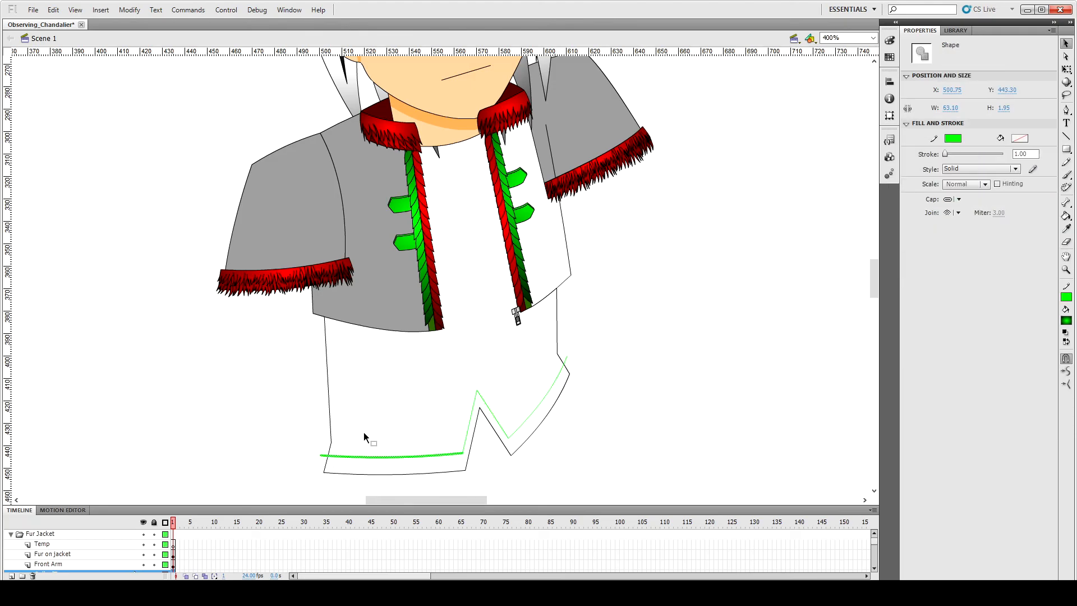
Step: Align the green hem lines inside the black hem and join their corners into one continuous zigzag
key(ctrl+equal)
key(Left)
key(Down)
key(Down)
drag(584, 264, 578, 281)
click(556, 213)
scroll(589, 210, up, 2)
drag(608, 199, 609, 193)
drag(674, 294, 679, 299)
Step: Trim the overhanging ends of the green hem line so it stops at the shirt's side edges
click(789, 143)
key(q)
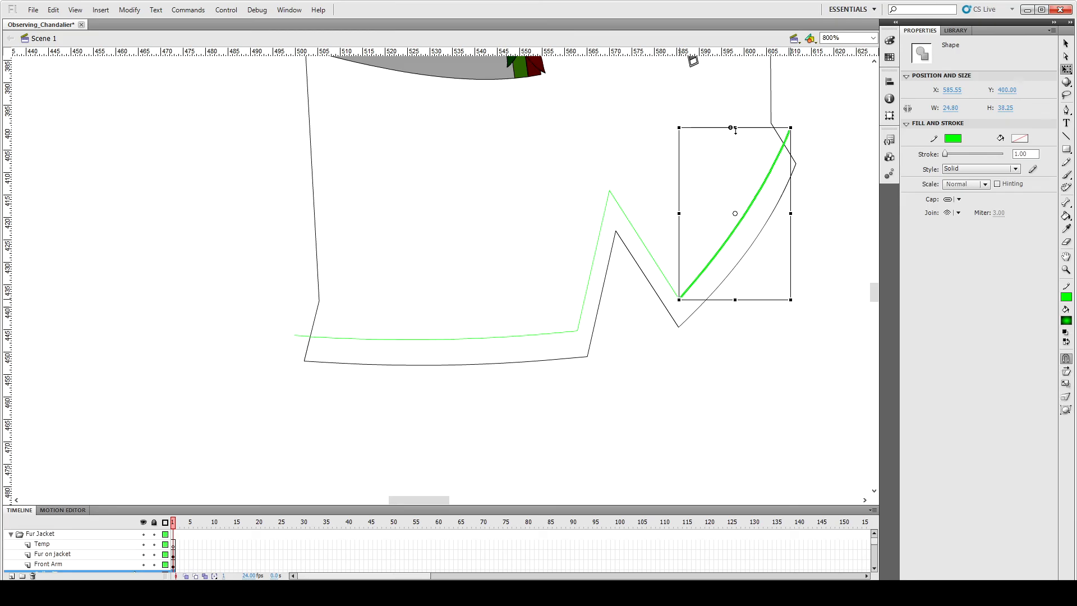
click(645, 166)
click(302, 337)
key(Delete)
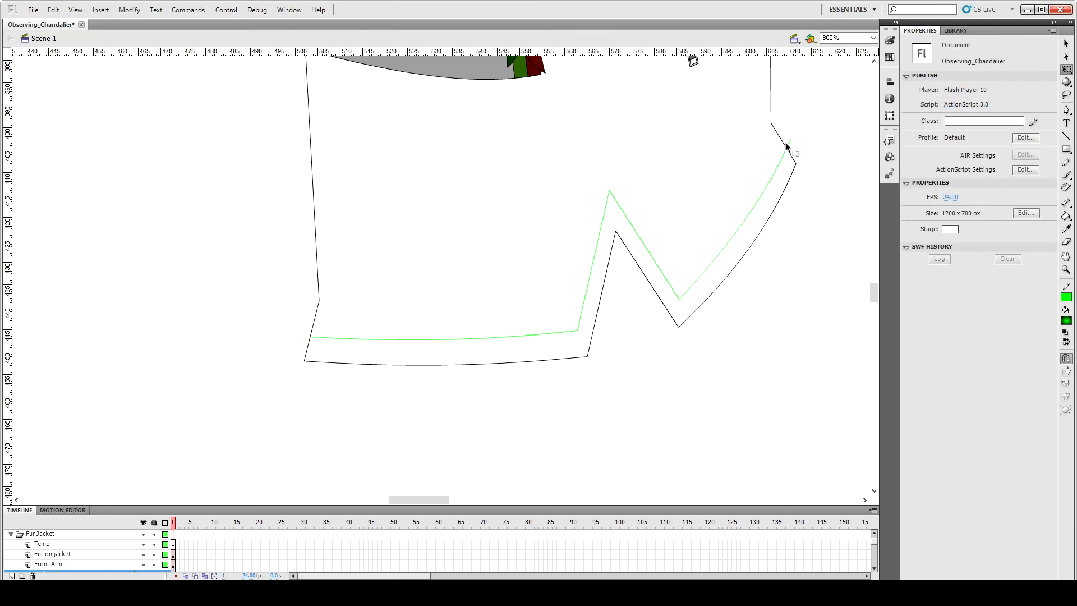
key(ctrl+minus)
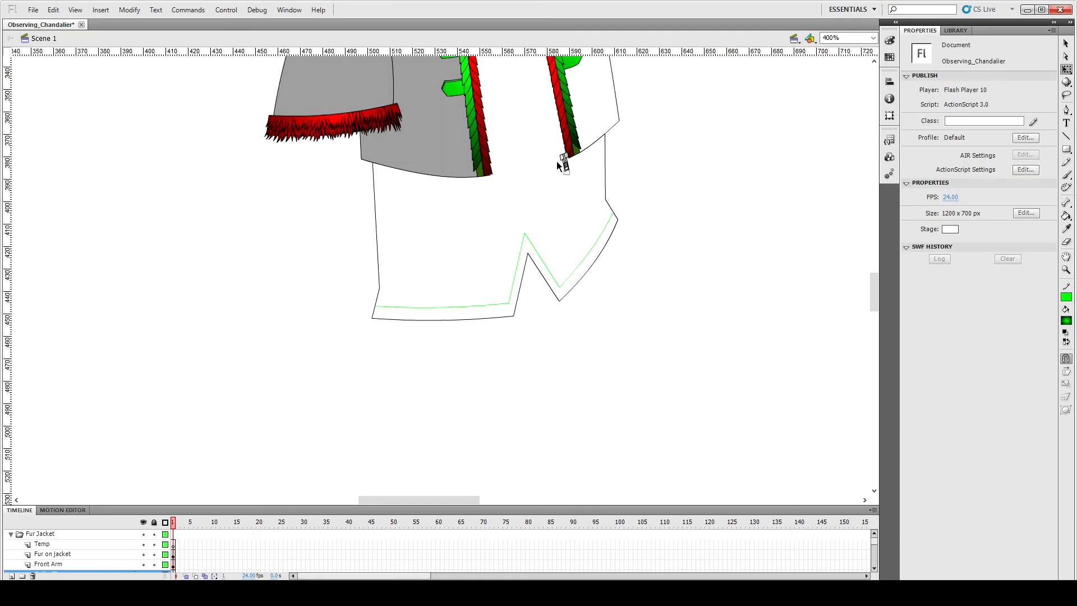
Step: Recolour the whole inner hem line black by sampling the shirt's outline
scroll(471, 214, up, 3)
double_click(519, 354)
key(i)
click(445, 419)
key(v)
click(487, 442)
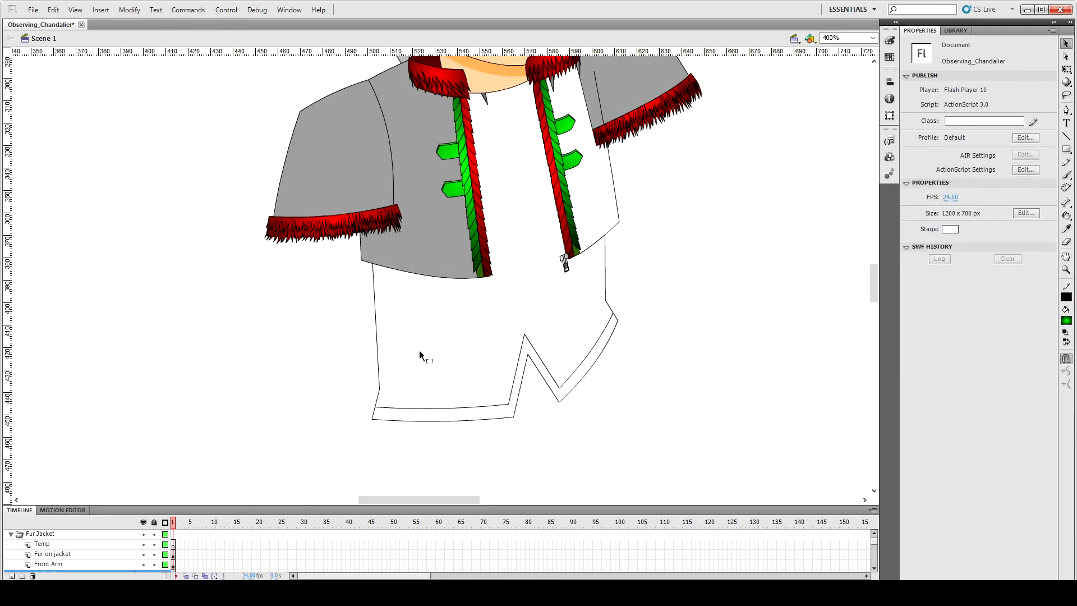
Step: Extend the jacket's side line up over the back shoulder and connect it to the collar with a short line
scroll(604, 132, up, 3)
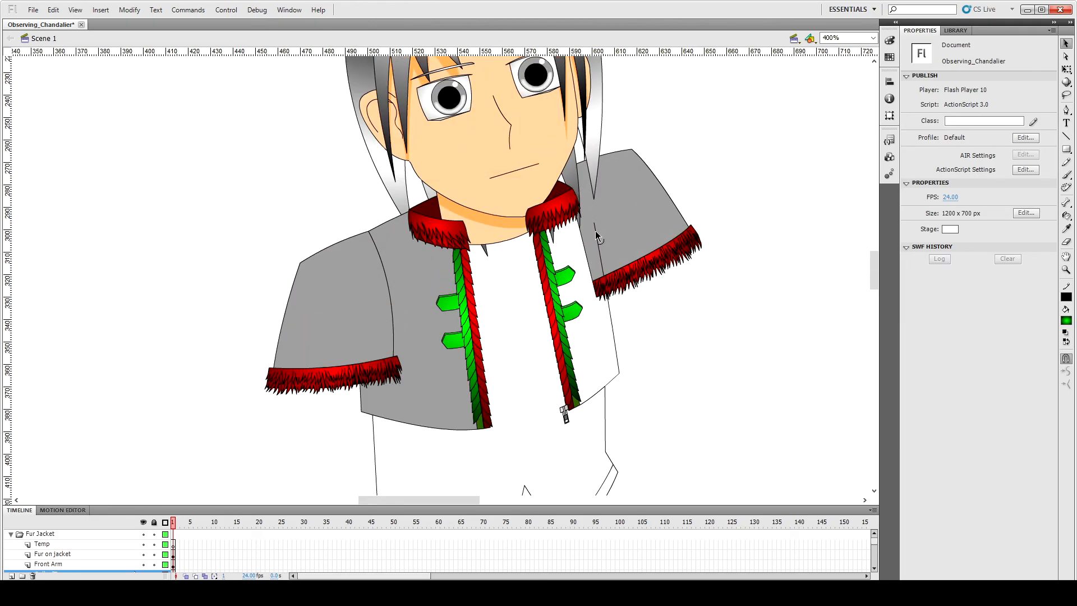
click(595, 231)
key(ctrl+=)
scroll(571, 237, up, 2)
key(q)
mouse_move(415, 225)
mouse_down()
mouse_move(408, 121)
mouse_move(405, 149)
mouse_move(349, 143)
mouse_up()
key(n)
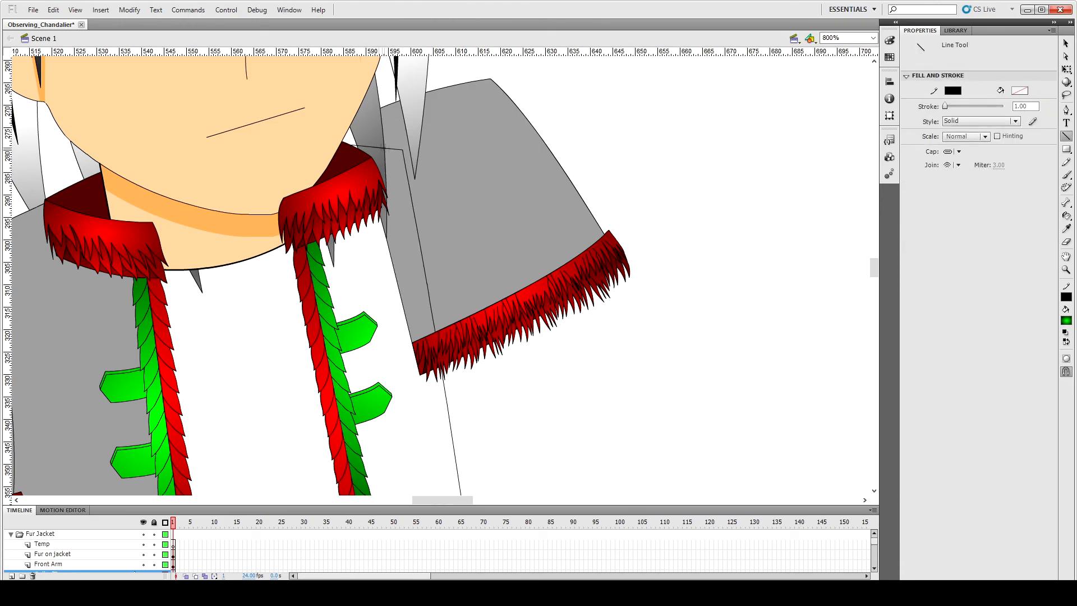
Step: Align the corner where the short shoulder line meets the jacket's side line on the Collar/Torso layer
key(v)
click(540, 110)
click(371, 133)
click(154, 534)
click(374, 147)
click(556, 126)
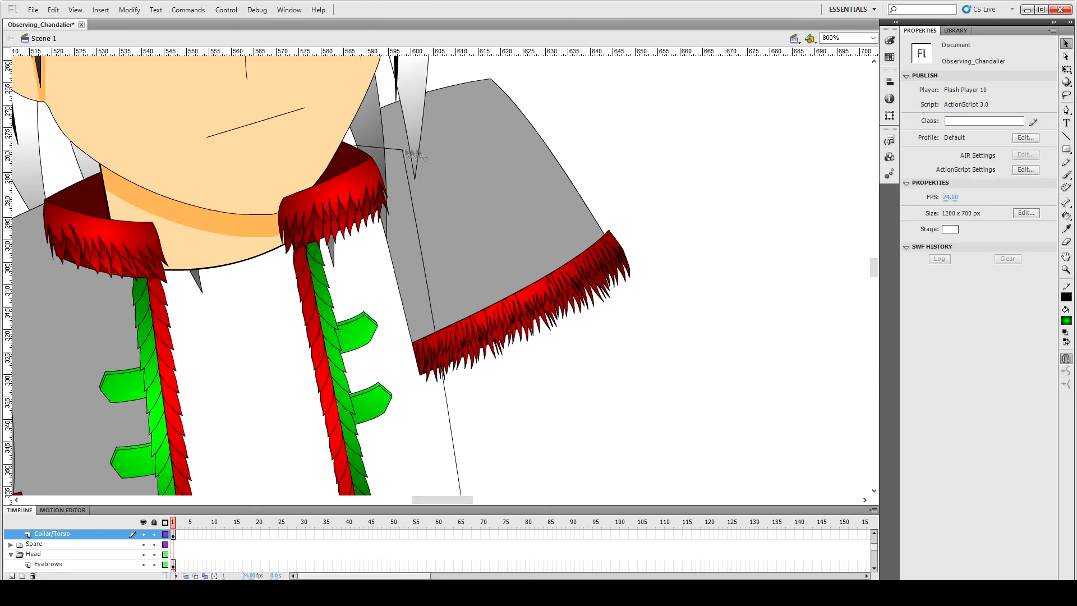
drag(400, 141, 402, 150)
scroll(118, 547, down, 4)
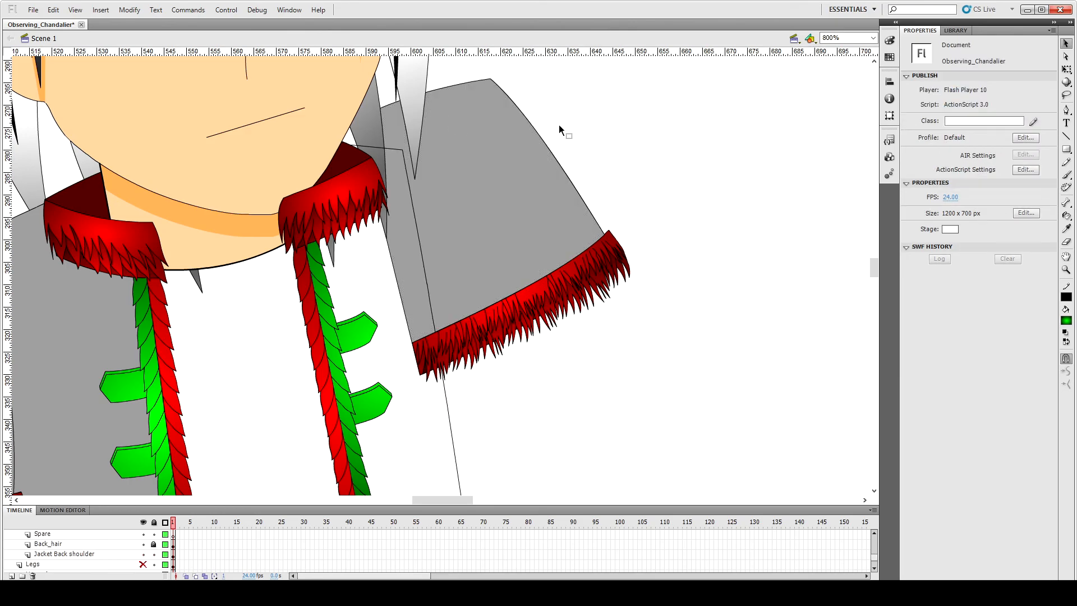
Step: Reshape the back shoulder's inner edge so it extends further behind the collar and front panel
scroll(558, 124, up, 3)
click(376, 184)
click(383, 150)
drag(358, 167, 346, 180)
Step: Change the back sleeve's fill to a darker grey
scroll(583, 226, down, 3)
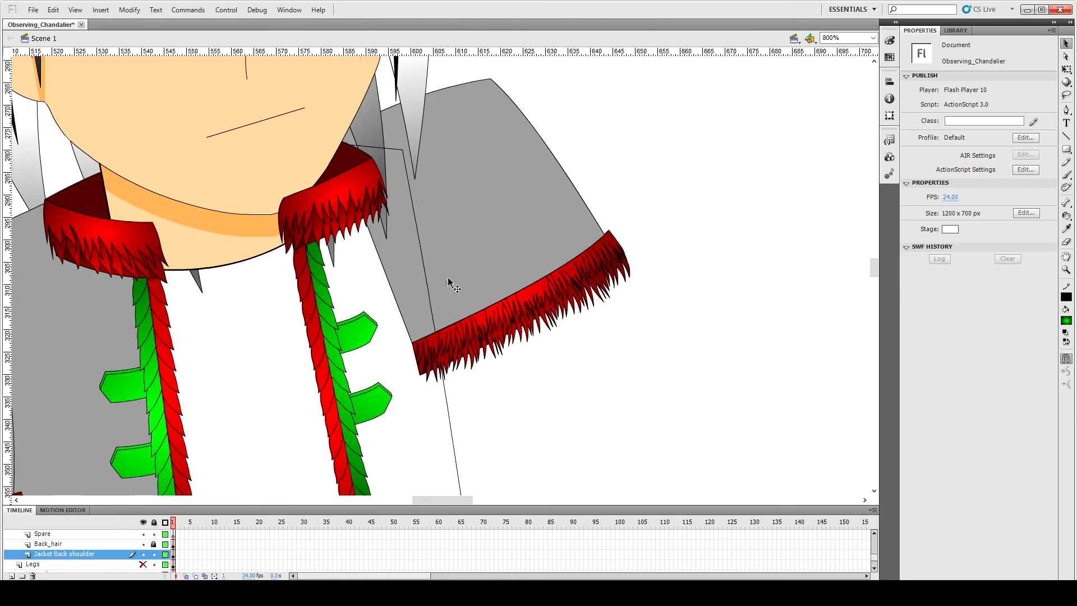
click(405, 178)
click(409, 183)
click(518, 191)
click(1021, 139)
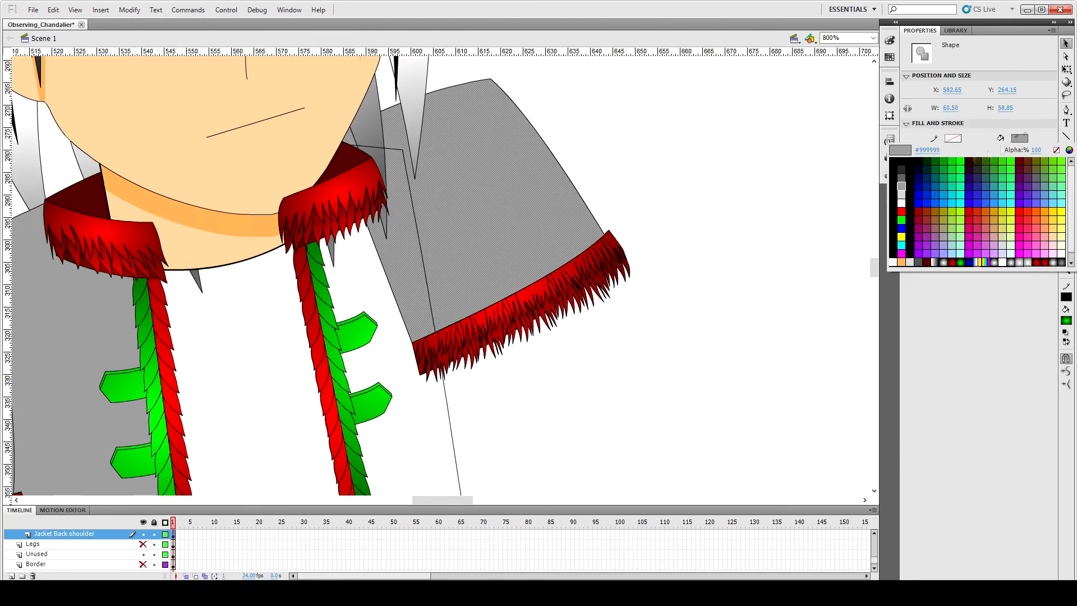
click(895, 181)
click(607, 167)
Step: Fill the jacket's unfilled front panel with the lighter grey sampled from the opposite panel
key(ctrl+minus)
scroll(531, 280, down, 5)
click(447, 256)
key(i)
click(255, 259)
click(421, 253)
key(v)
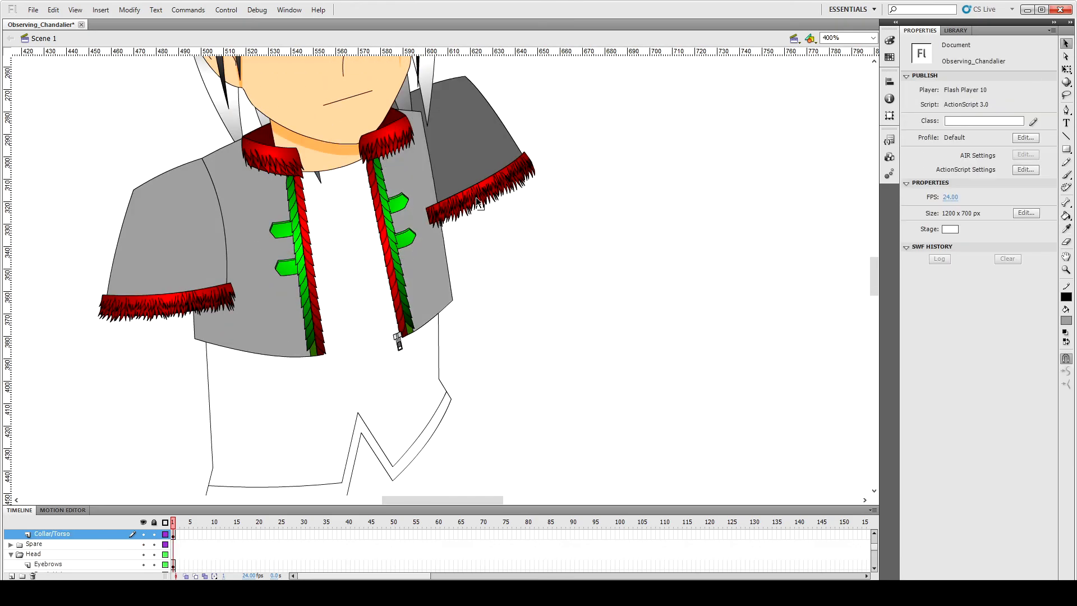
click(476, 197)
drag(53, 537, 54, 550)
key(ctrl+z)
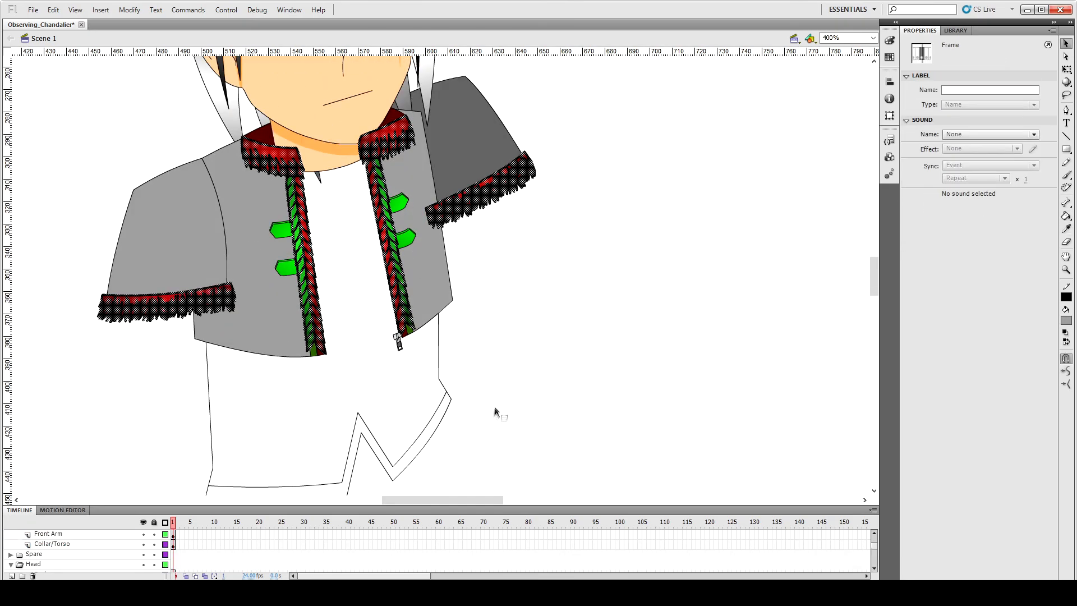
click(490, 400)
Step: Save the file and hide the Collar/Torso and Jacket Back shoulder layers to isolate the back sleeve's fur
key(ctrl+s)
click(486, 184)
click(465, 144)
click(547, 231)
click(524, 183)
key(ctrl+equal)
click(208, 353)
click(144, 554)
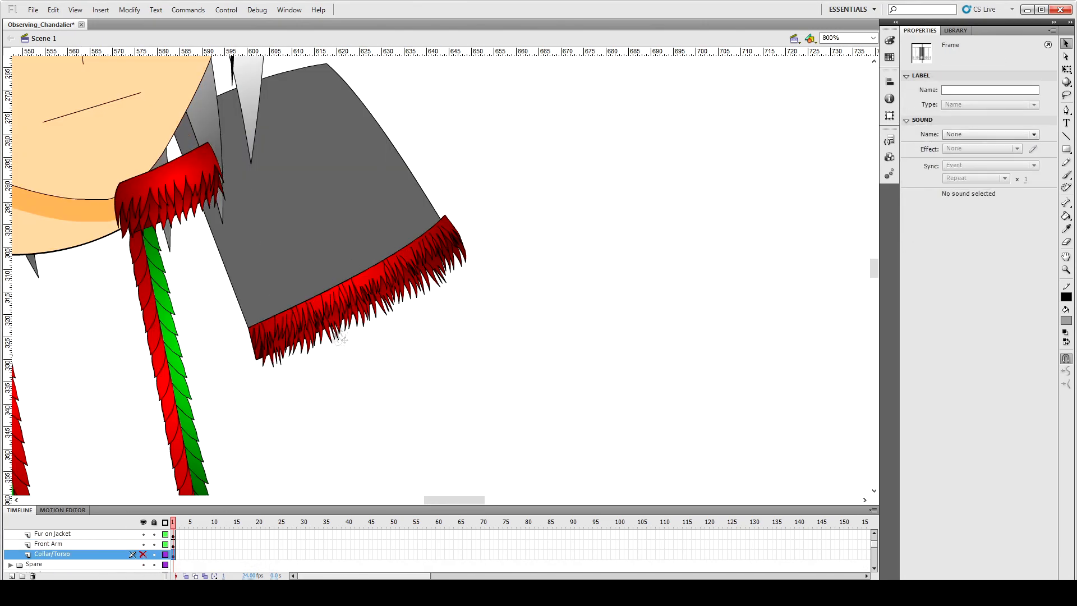
click(337, 264)
click(143, 534)
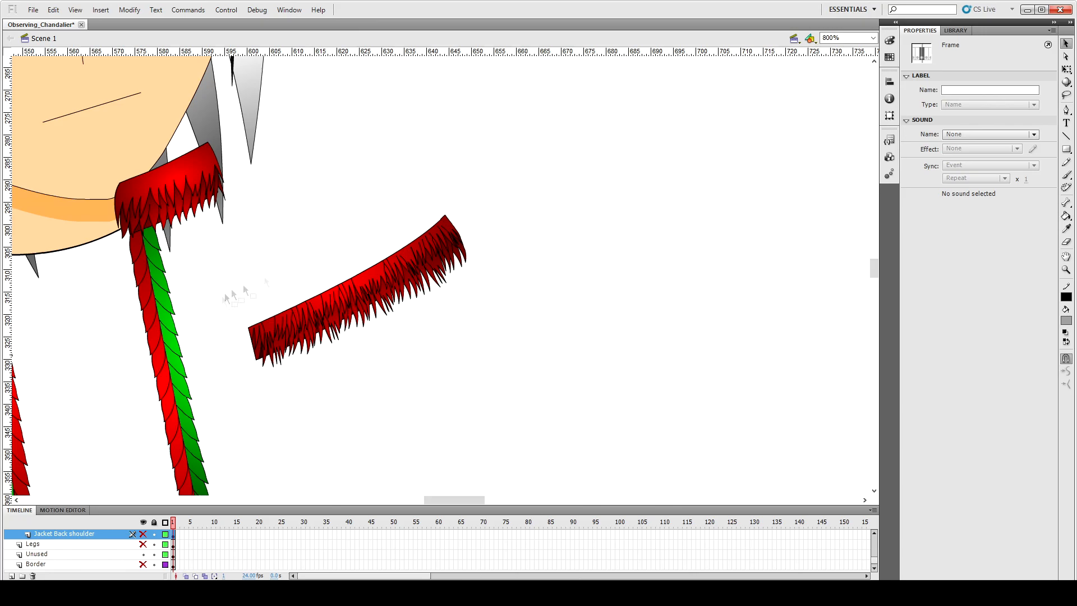
Step: Lasso and remove the back sleeve's fur from the Fur on jacket layer, and show the hidden layers again
drag(431, 181, 464, 332)
click(517, 288)
key(l)
mouse_move(507, 214)
mouse_down()
mouse_move(228, 305)
mouse_move(526, 331)
mouse_up()
key(Delete)
click(143, 554)
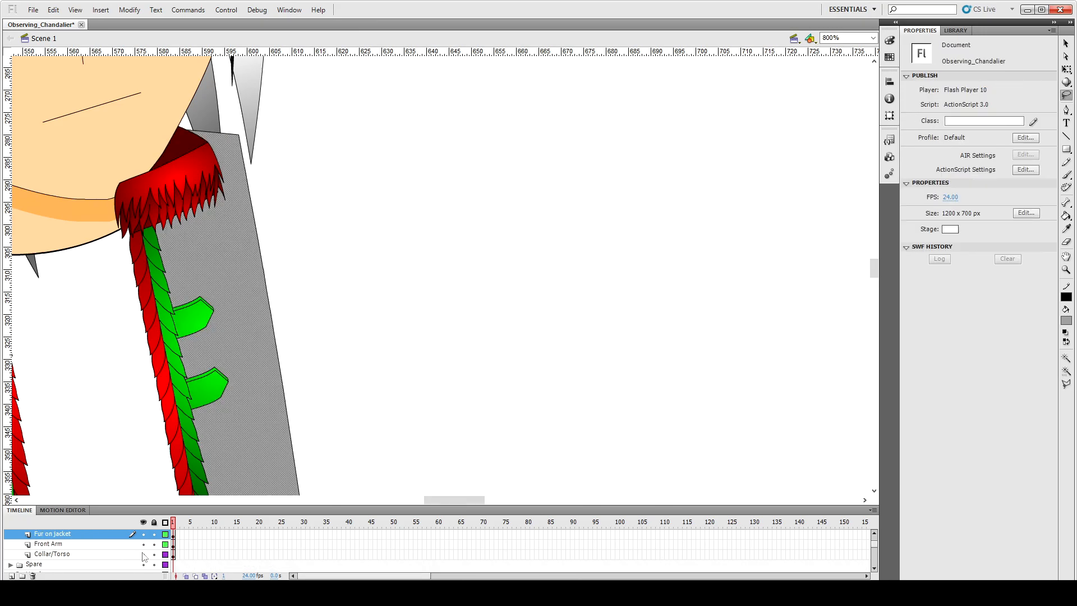
scroll(112, 553, down, 3)
click(143, 554)
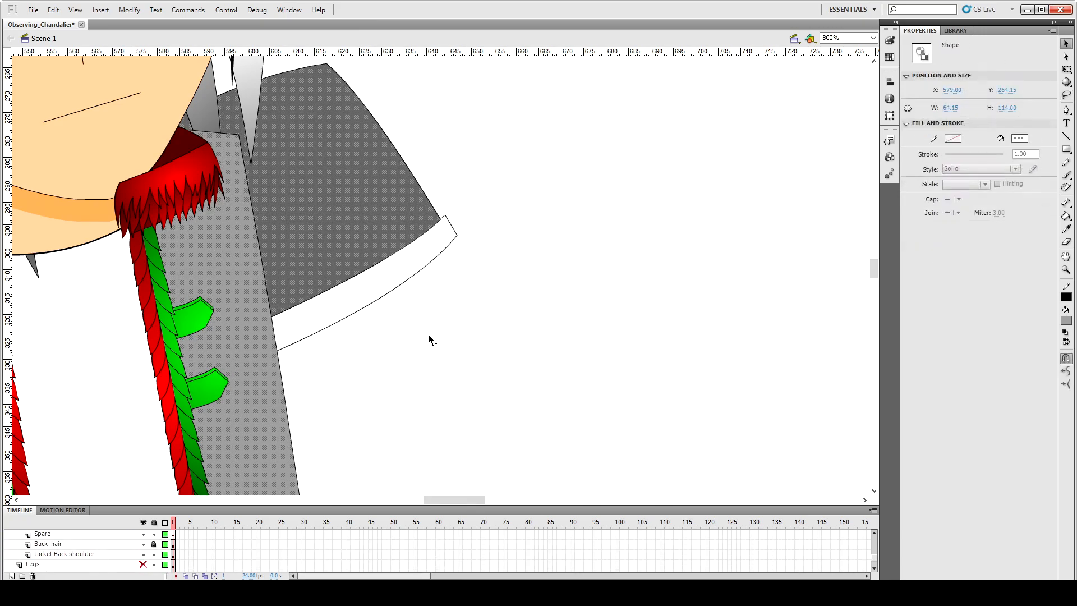
Step: Add a layer named "Back fur" above Jacket Back shoulder and paste the sleeve fur into it in place
key(ctrl+shift+v)
key(ctrl+x)
click(84, 554)
click(12, 576)
double_click(37, 555)
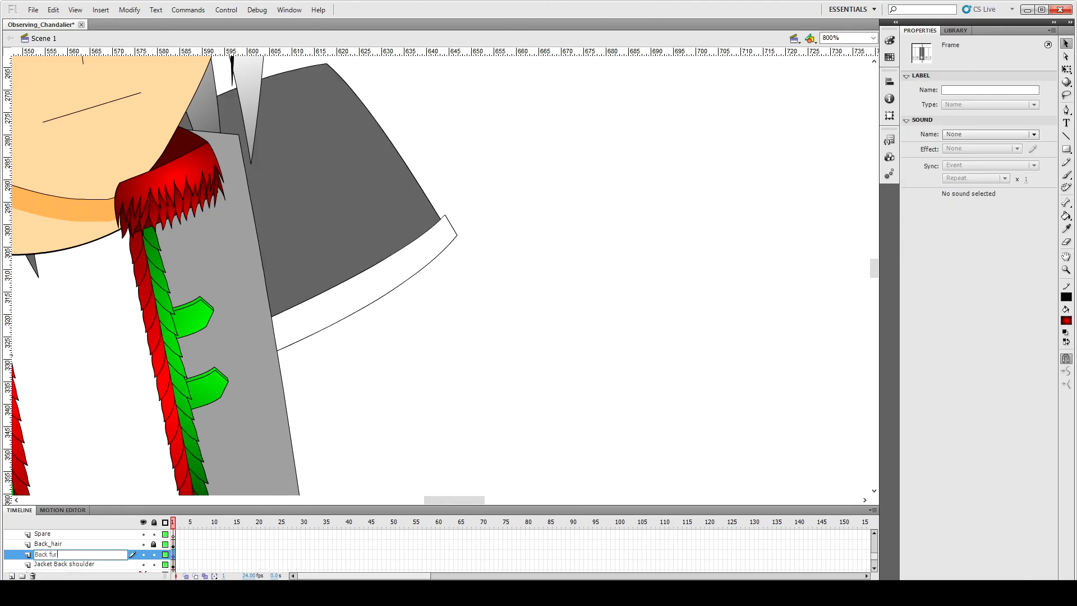
key(Return)
key(ctrl+shift+v)
click(412, 393)
Step: Select the Back fur and Jacket Back shoulder layers together and nudge the back sleeve inward and slightly down
key(ctrl+minus)
scroll(380, 395, down, 2)
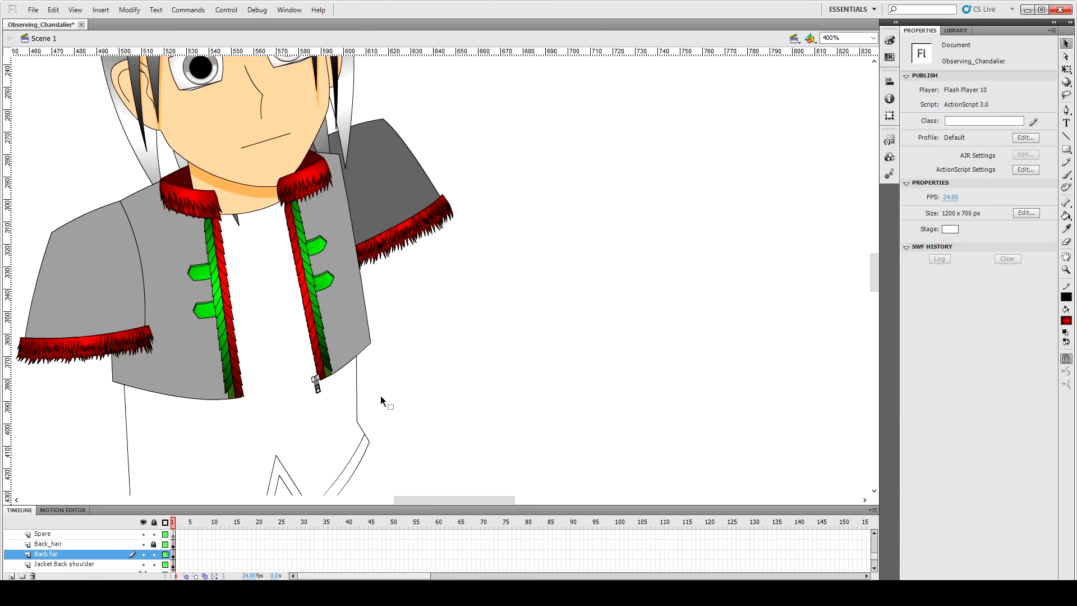
scroll(440, 379, down, 2)
scroll(440, 379, up, 3)
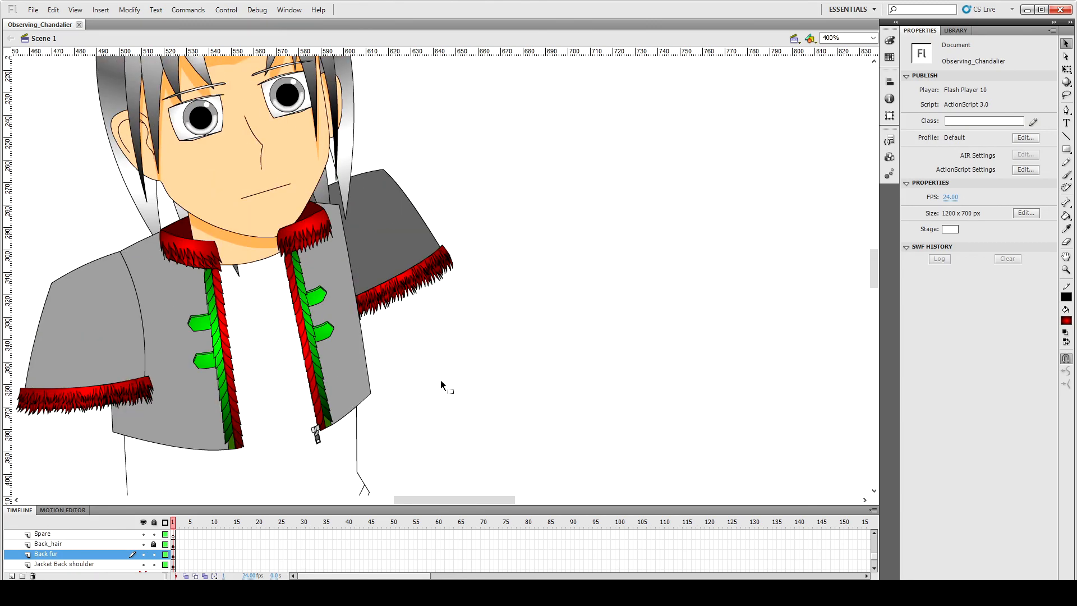
key(ctrl+minus)
click(414, 203)
scroll(65, 545, up, 1)
shift+click(65, 536)
key(ctrl+equal)
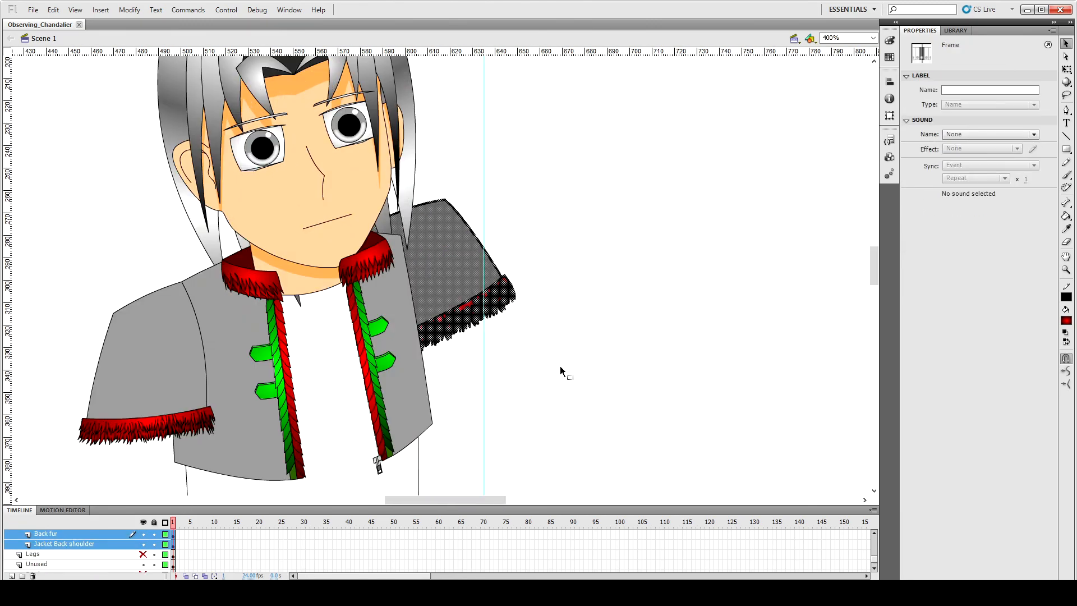
key(shift+Left)
key(shift+Left)
key(shift+Left)
key(shift+Right)
key(shift+Left)
key(shift+Down)
key(shift+Left)
key(shift+Down)
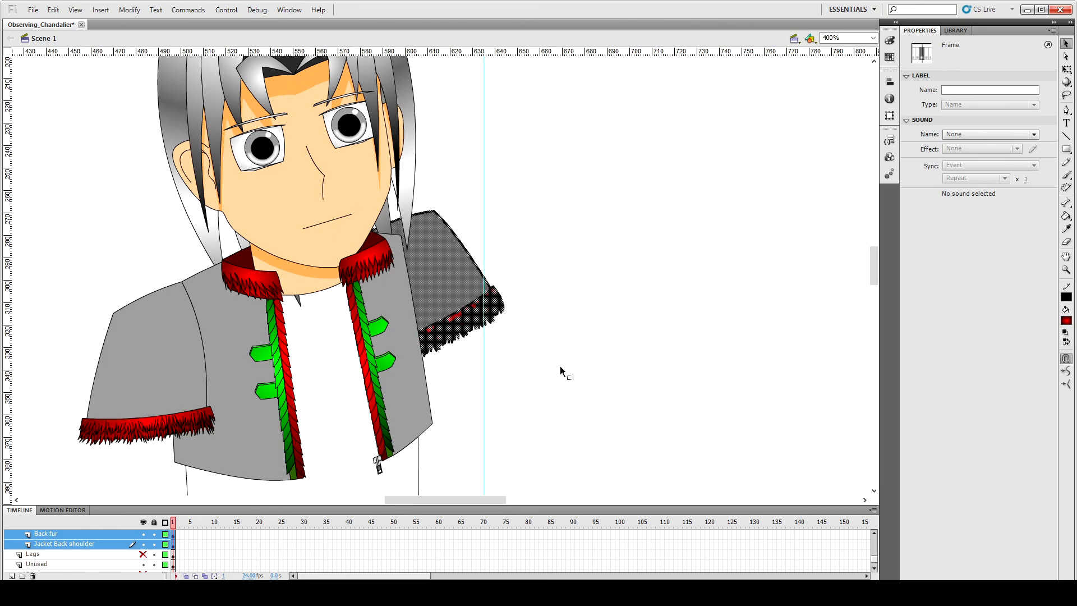
click(560, 366)
Step: Set the fill colour to a darker shade of #990000 and try to fill the shirt with it
scroll(456, 285, down, 3)
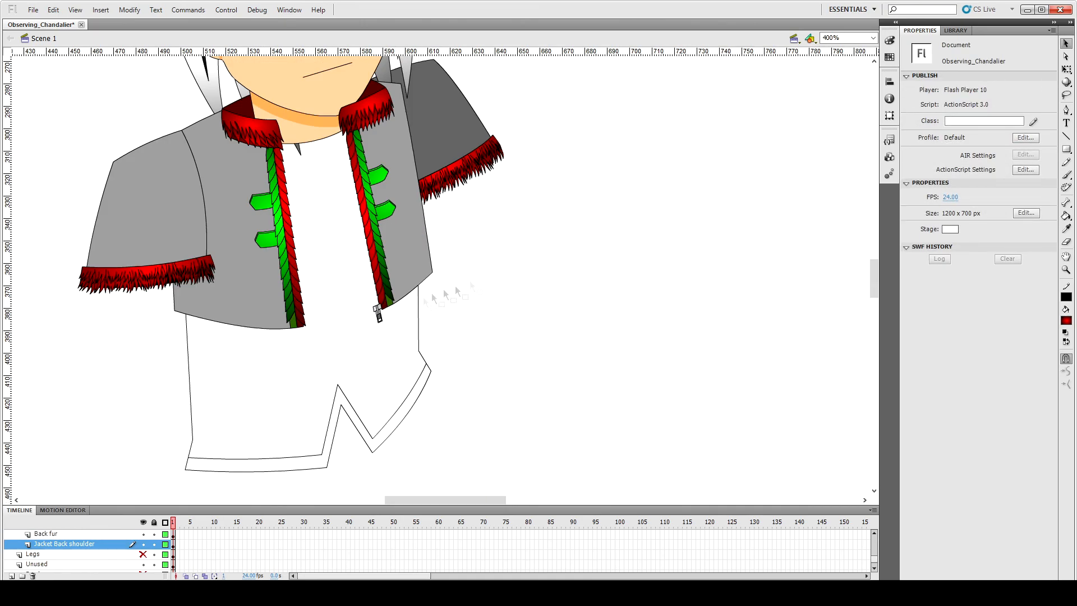
click(1067, 320)
click(918, 393)
click(1067, 320)
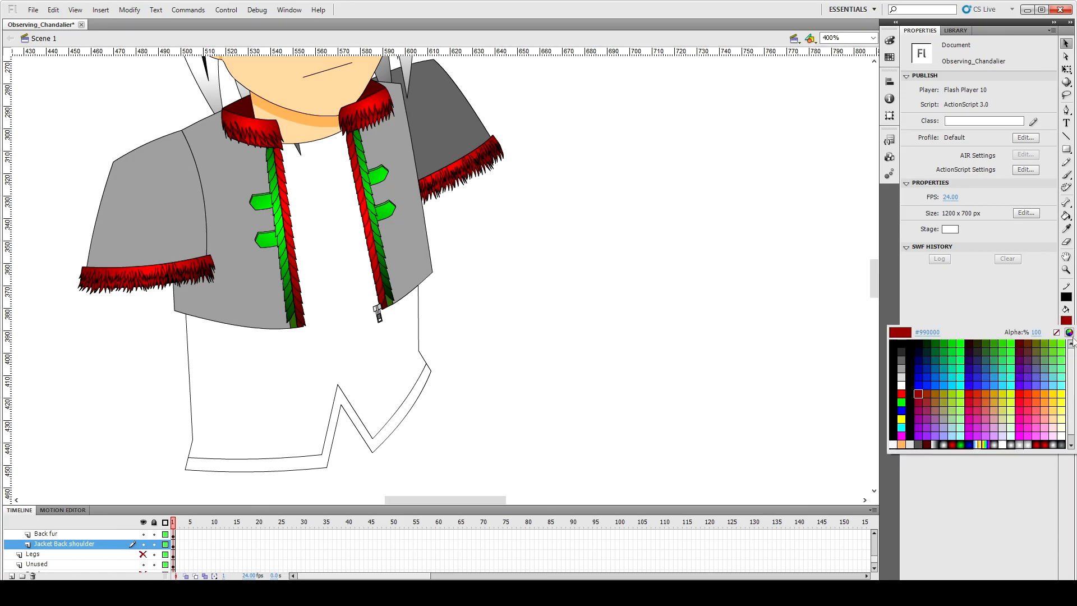
click(1069, 332)
drag(663, 303, 663, 312)
click(436, 375)
key(k)
click(334, 331)
key(v)
Step: Duplicate the shirt's neckline curve and nudge the copy down to outline a thin neckband
click(326, 137)
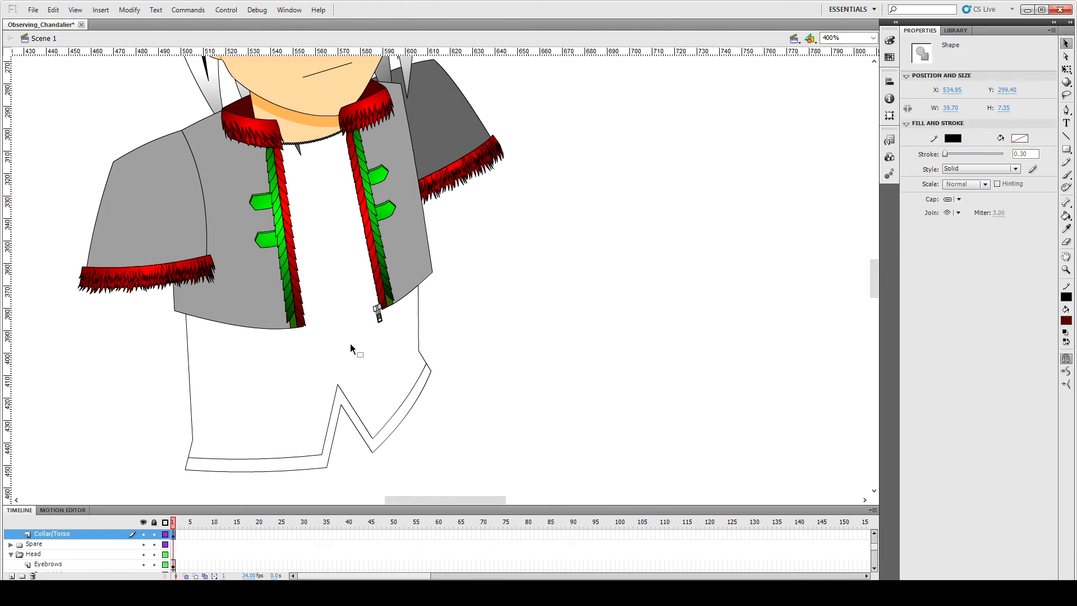
key(Down)
key(Down)
key(Down)
key(Down)
key(Down)
click(350, 343)
Step: Check the Collar/Torso layer's visibility and delete the excess line end beside the neckband
click(143, 534)
click(143, 534)
click(143, 534)
click(263, 151)
key(Delete)
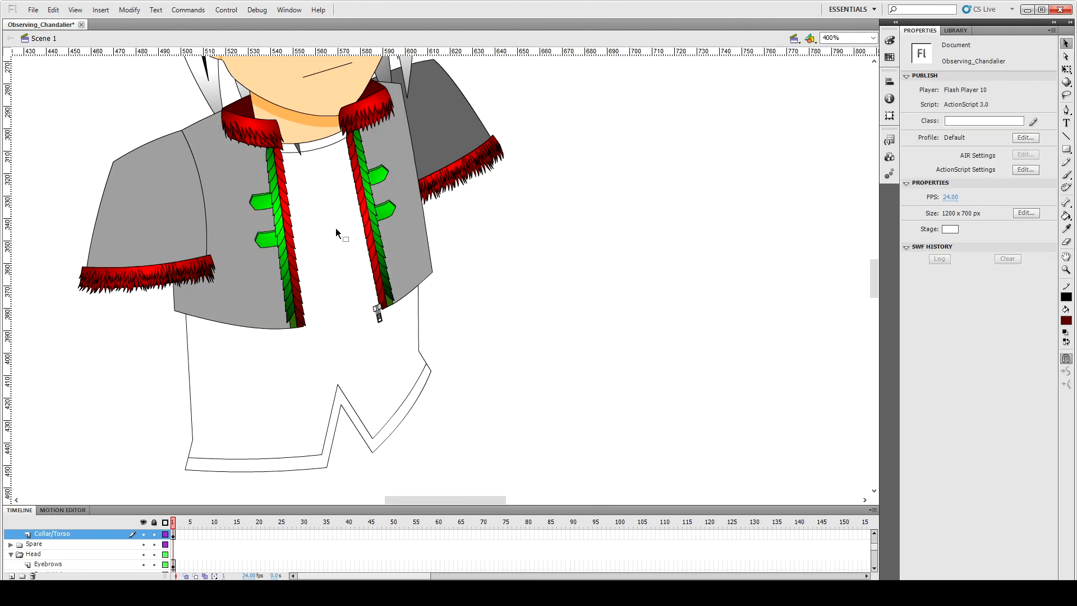
Step: Fill the shirt body with the dark red and the neckband with white
key(k)
click(355, 385)
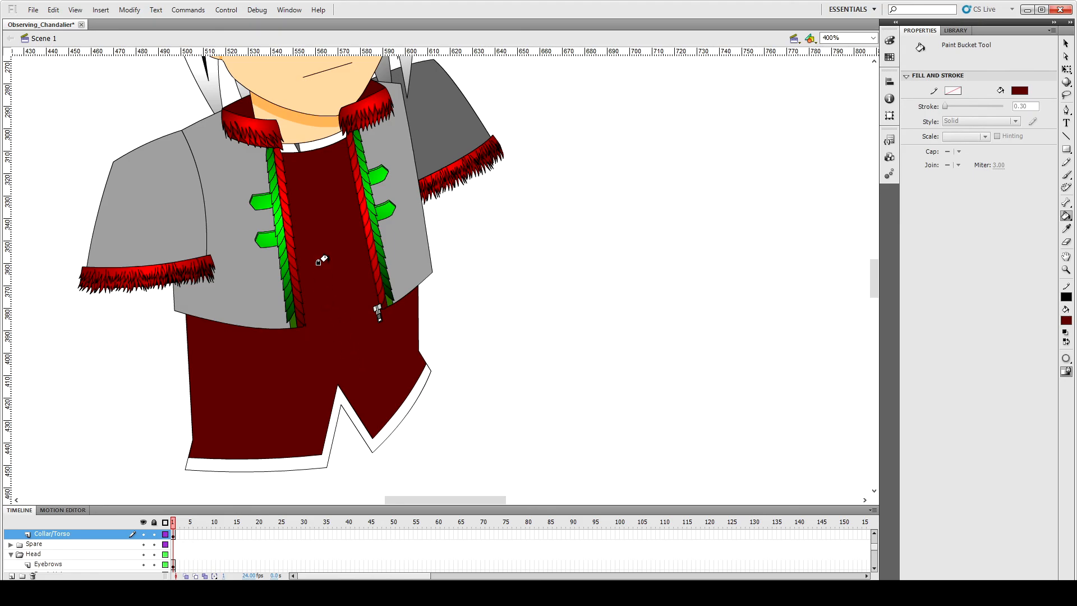
click(1067, 321)
click(893, 384)
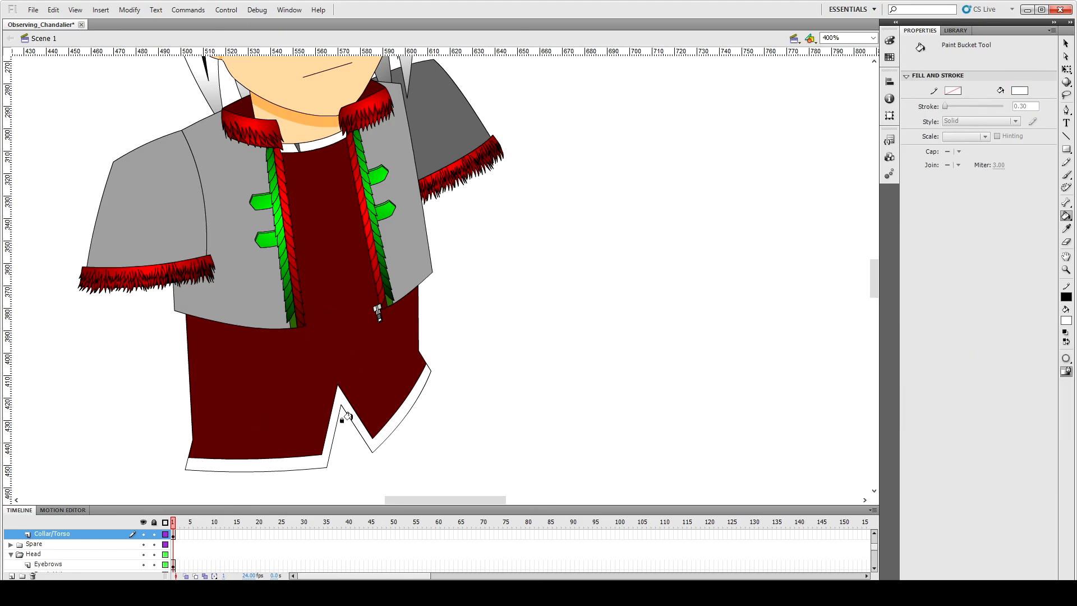
click(318, 147)
Step: Fill the shirt's hem stripe and neckband with the dark green sampled from the base of the jacket's fur strip
key(v)
key(i)
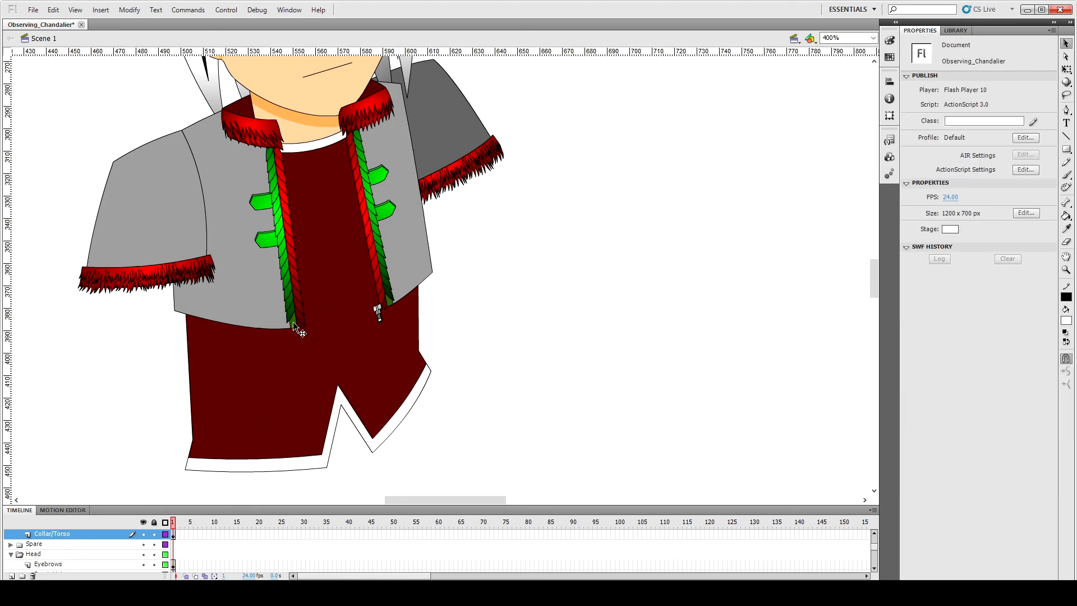
click(292, 322)
click(330, 443)
click(314, 148)
key(v)
key(ctrl+minus)
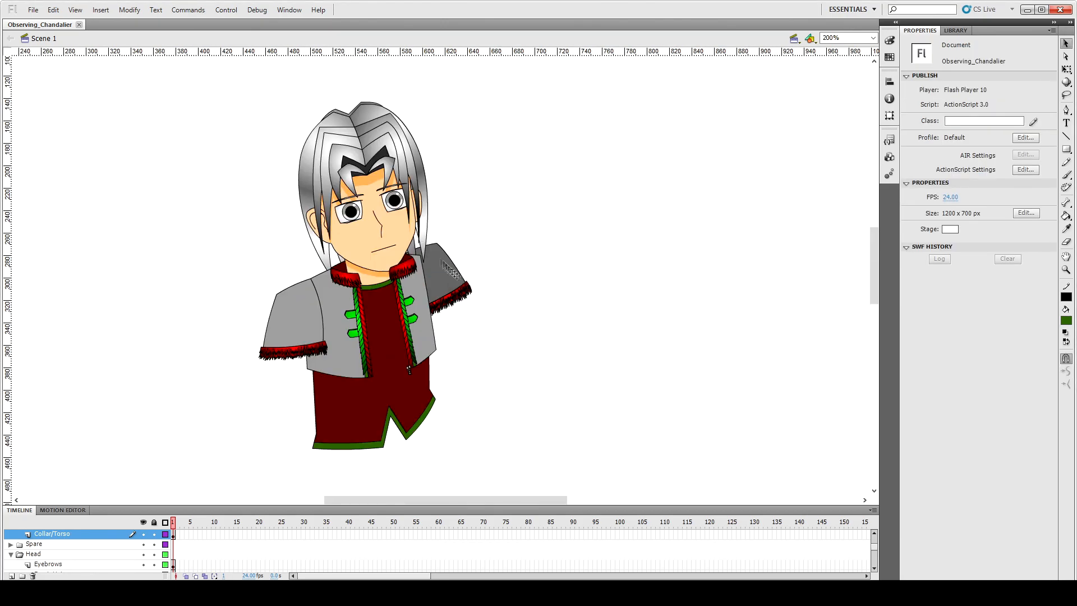
Step: Try the Back fur layer below the Jacket Back shoulder layer and move it back above
scroll(109, 560, down, 3)
click(75, 544)
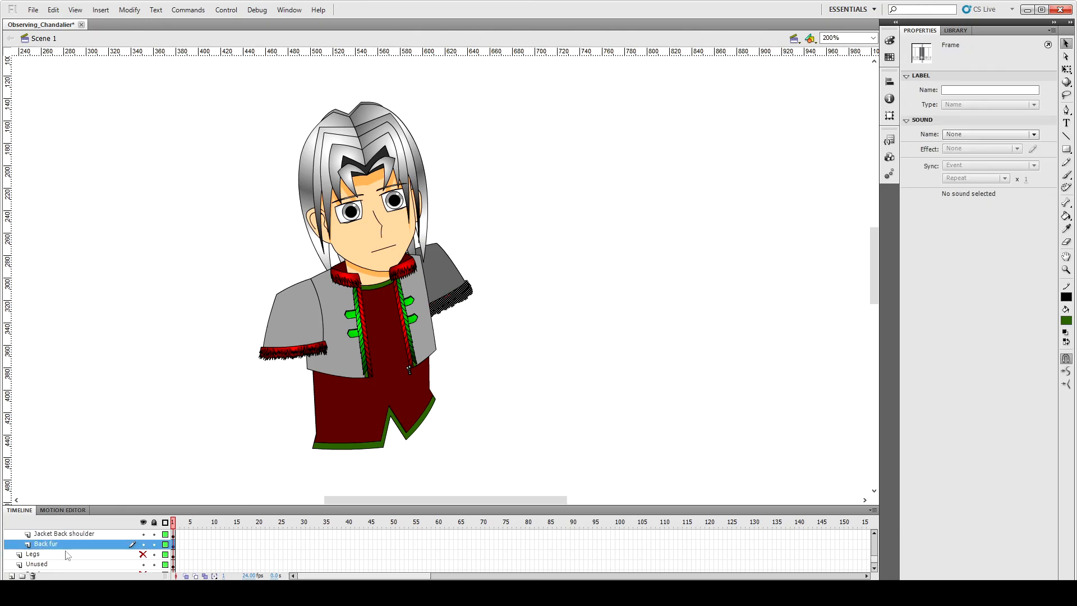
scroll(60, 545, down, 1)
scroll(61, 546, up, 1)
drag(61, 546, 112, 531)
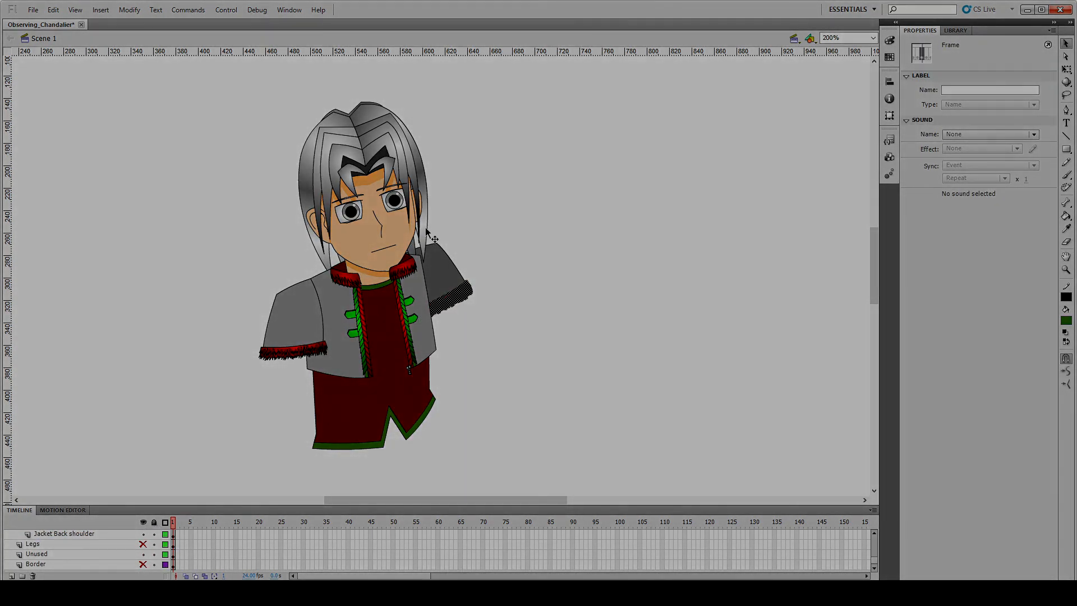
click(424, 231)
drag(54, 534, 54, 561)
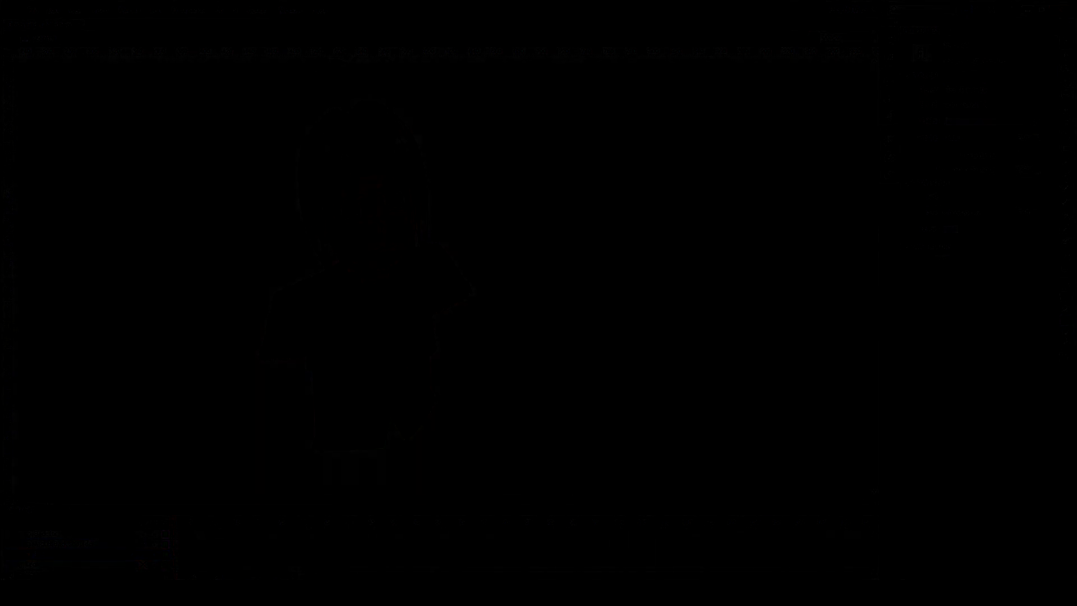